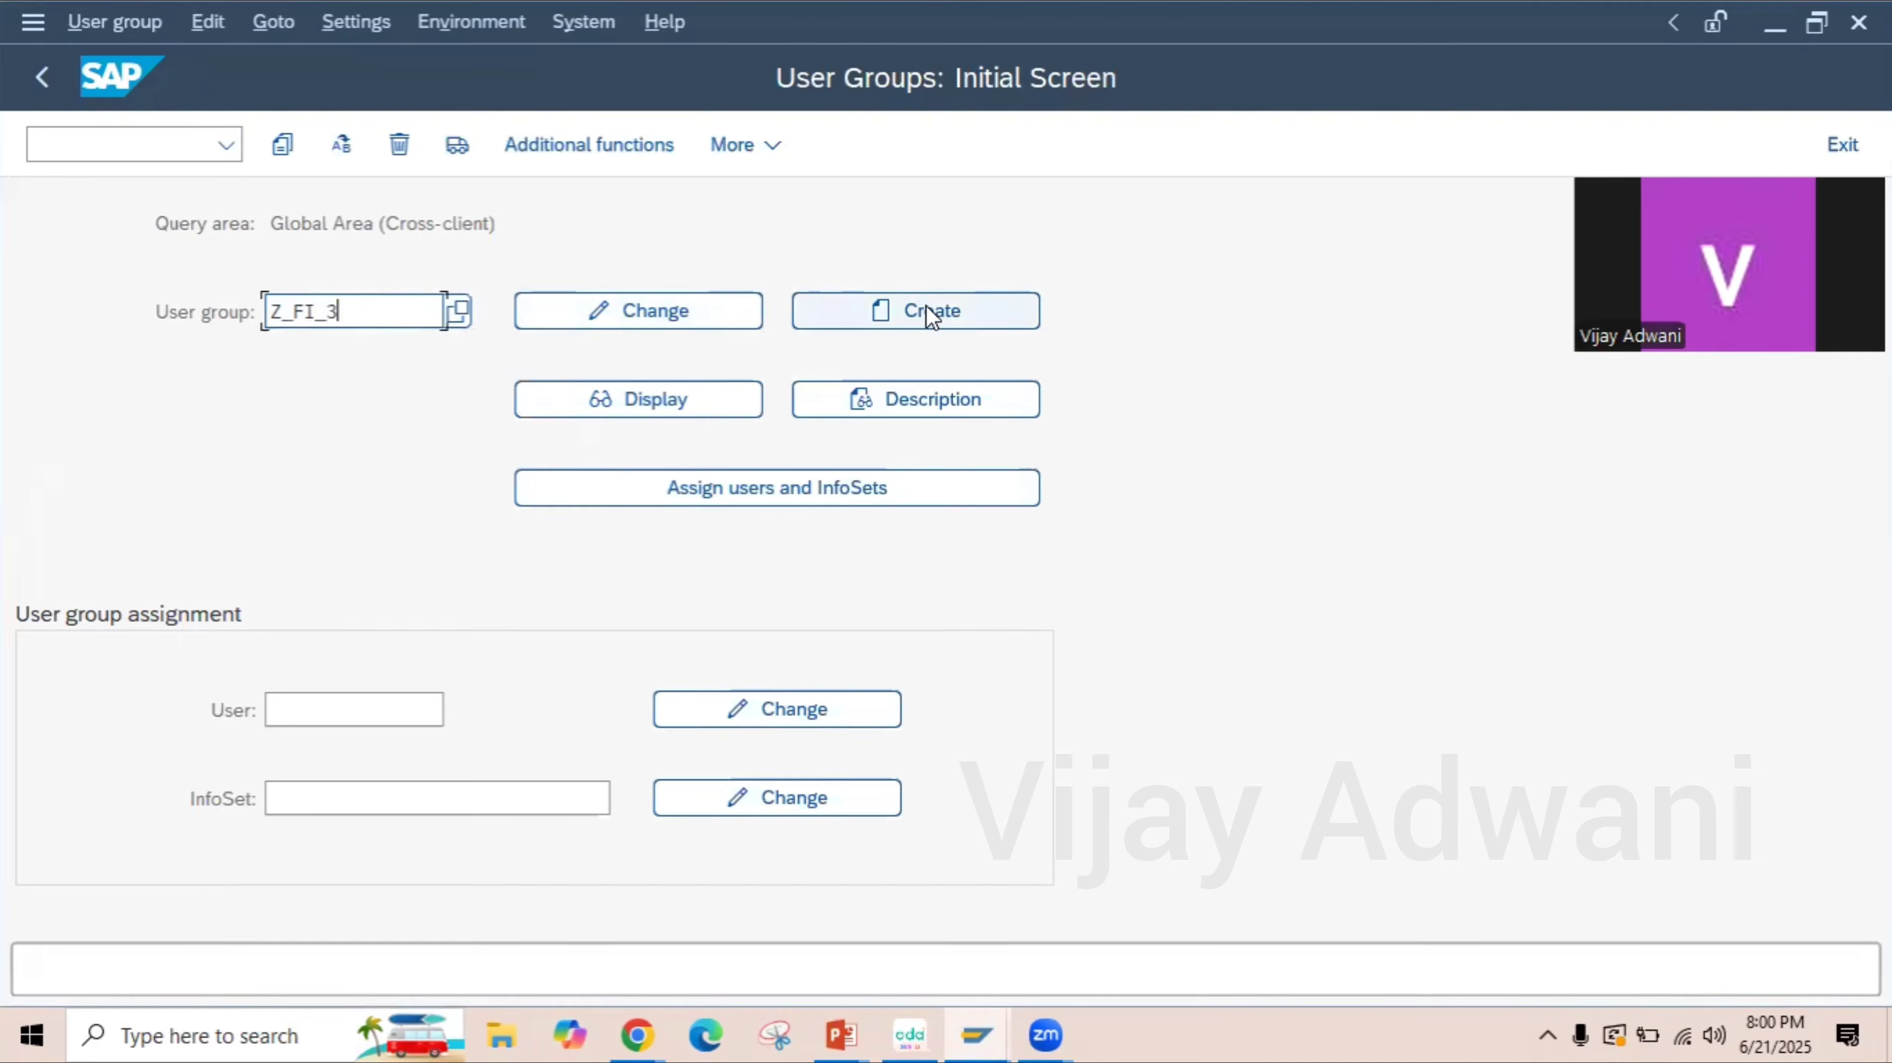
- Create user group Z_FI_3 with the description "FINANCE USER GROUP3" and save it
left_click(925, 305)
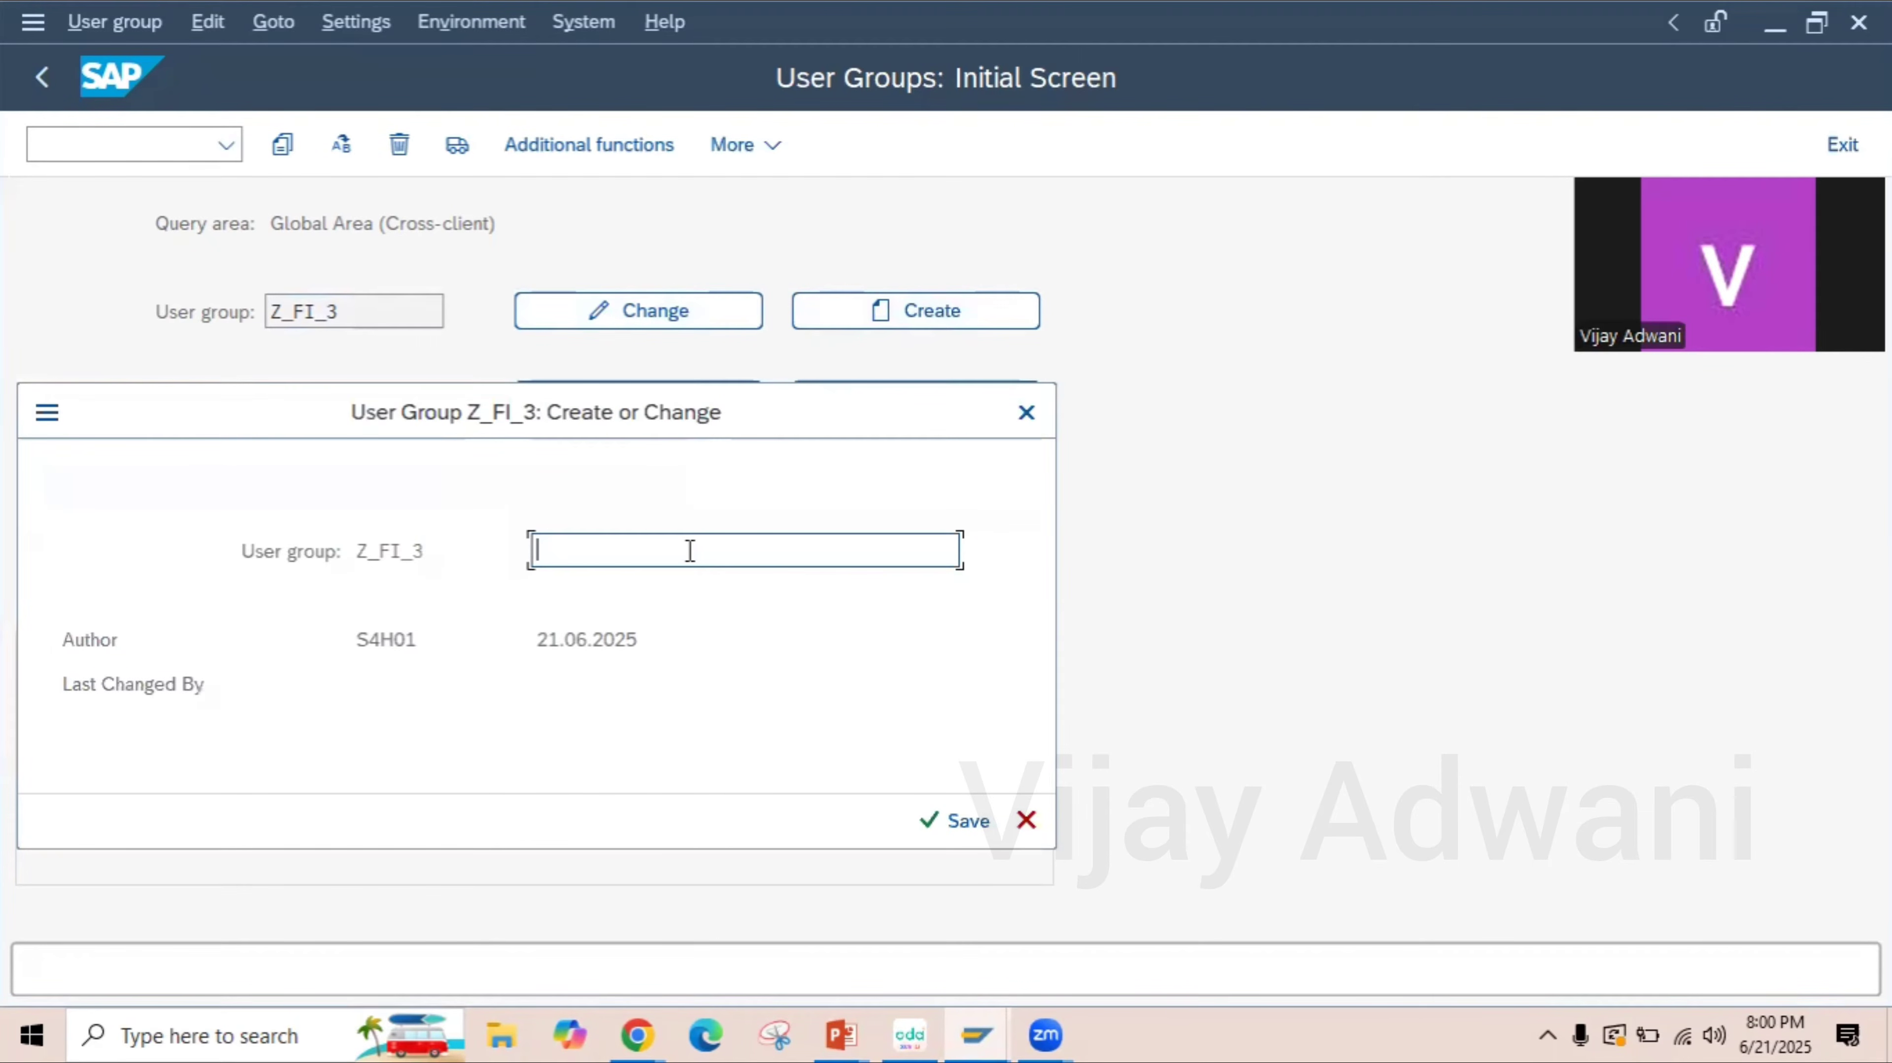
type("FINANCE USER F")
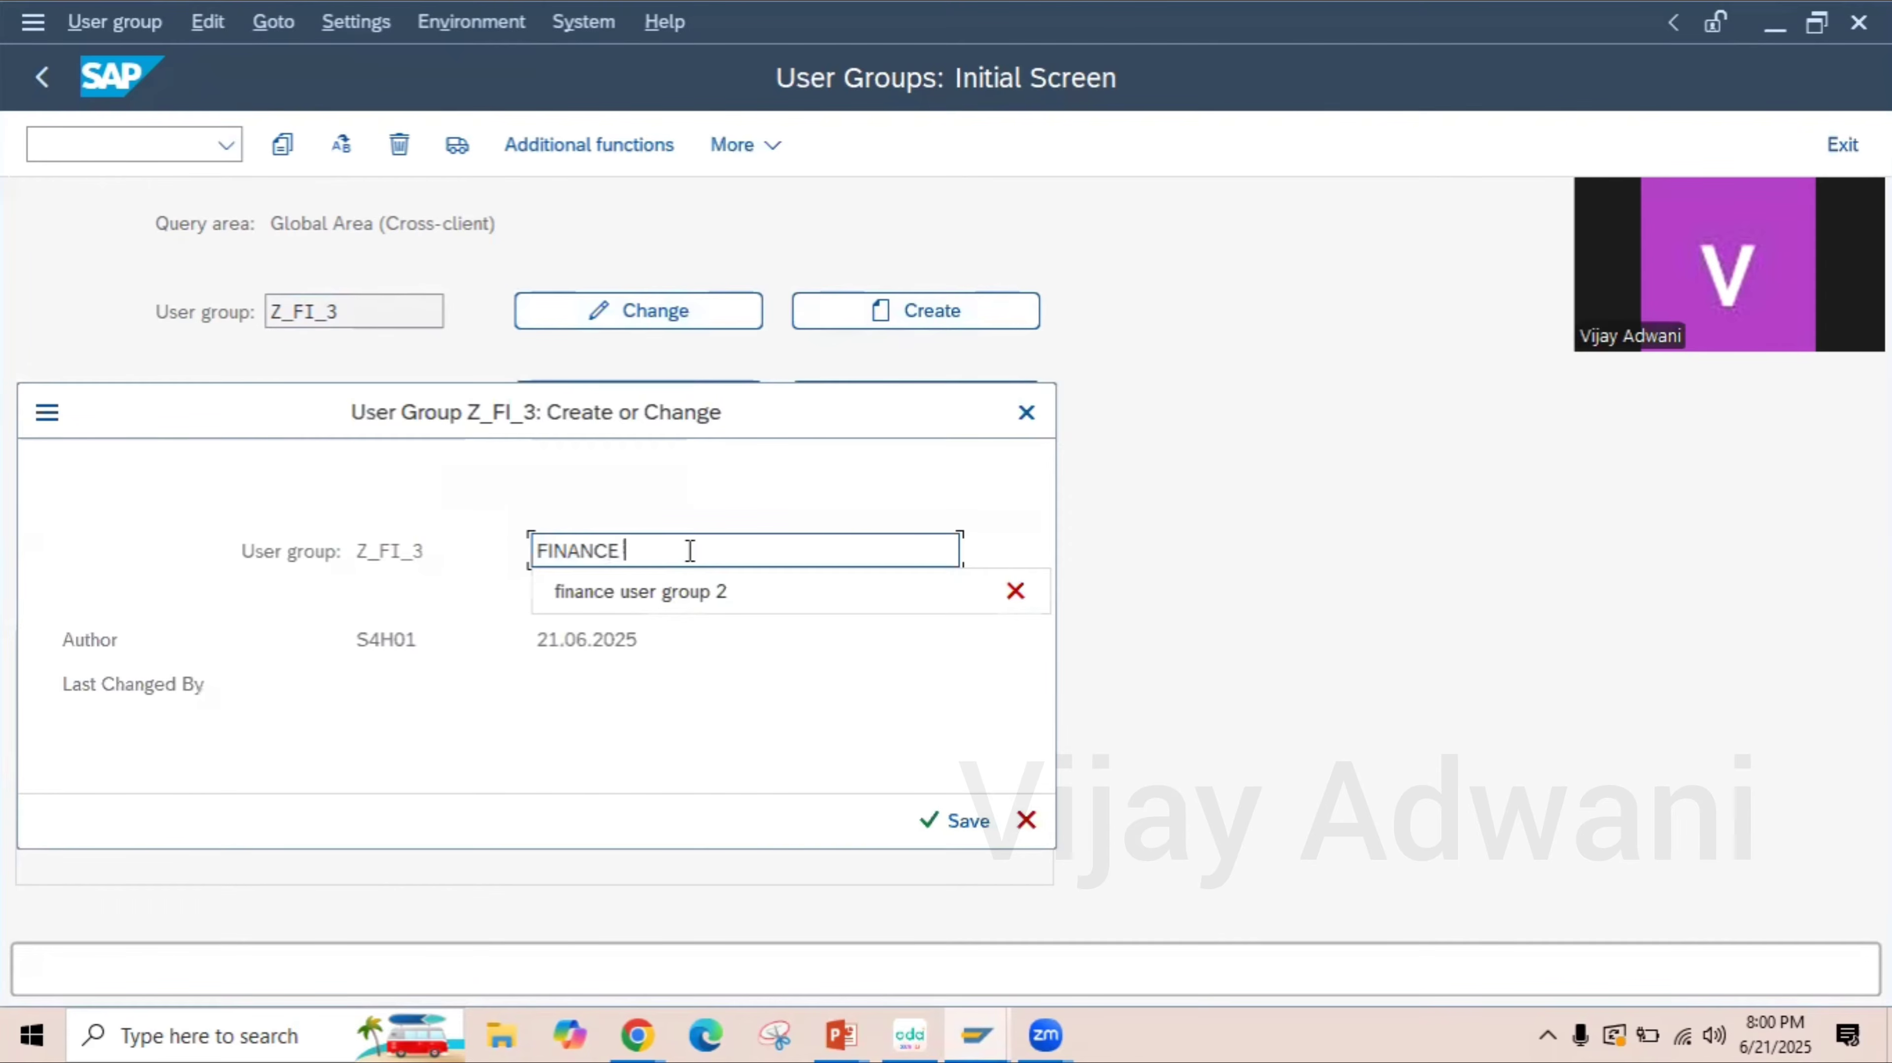
type("ROUP")
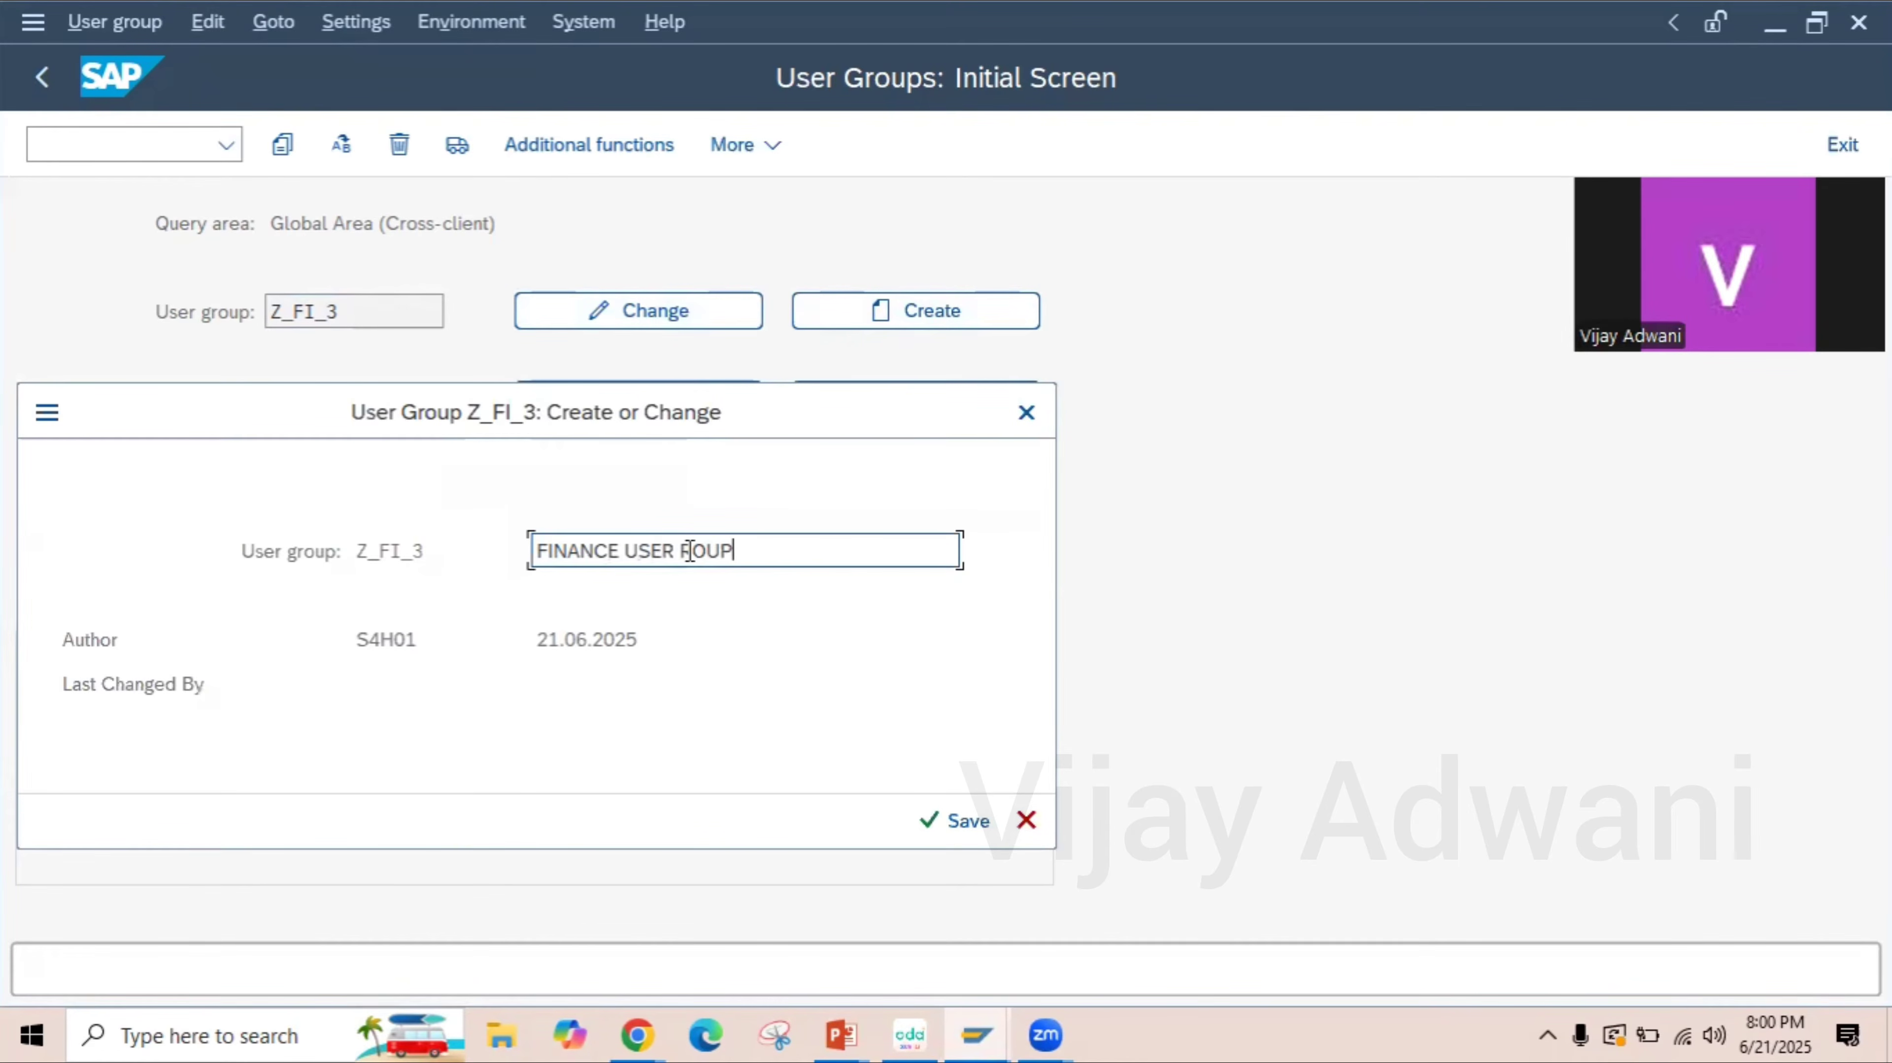
key("BackSpace")
key("BackSpace")
key("BackSpace")
key("BackSpace")
key("BackSpace")
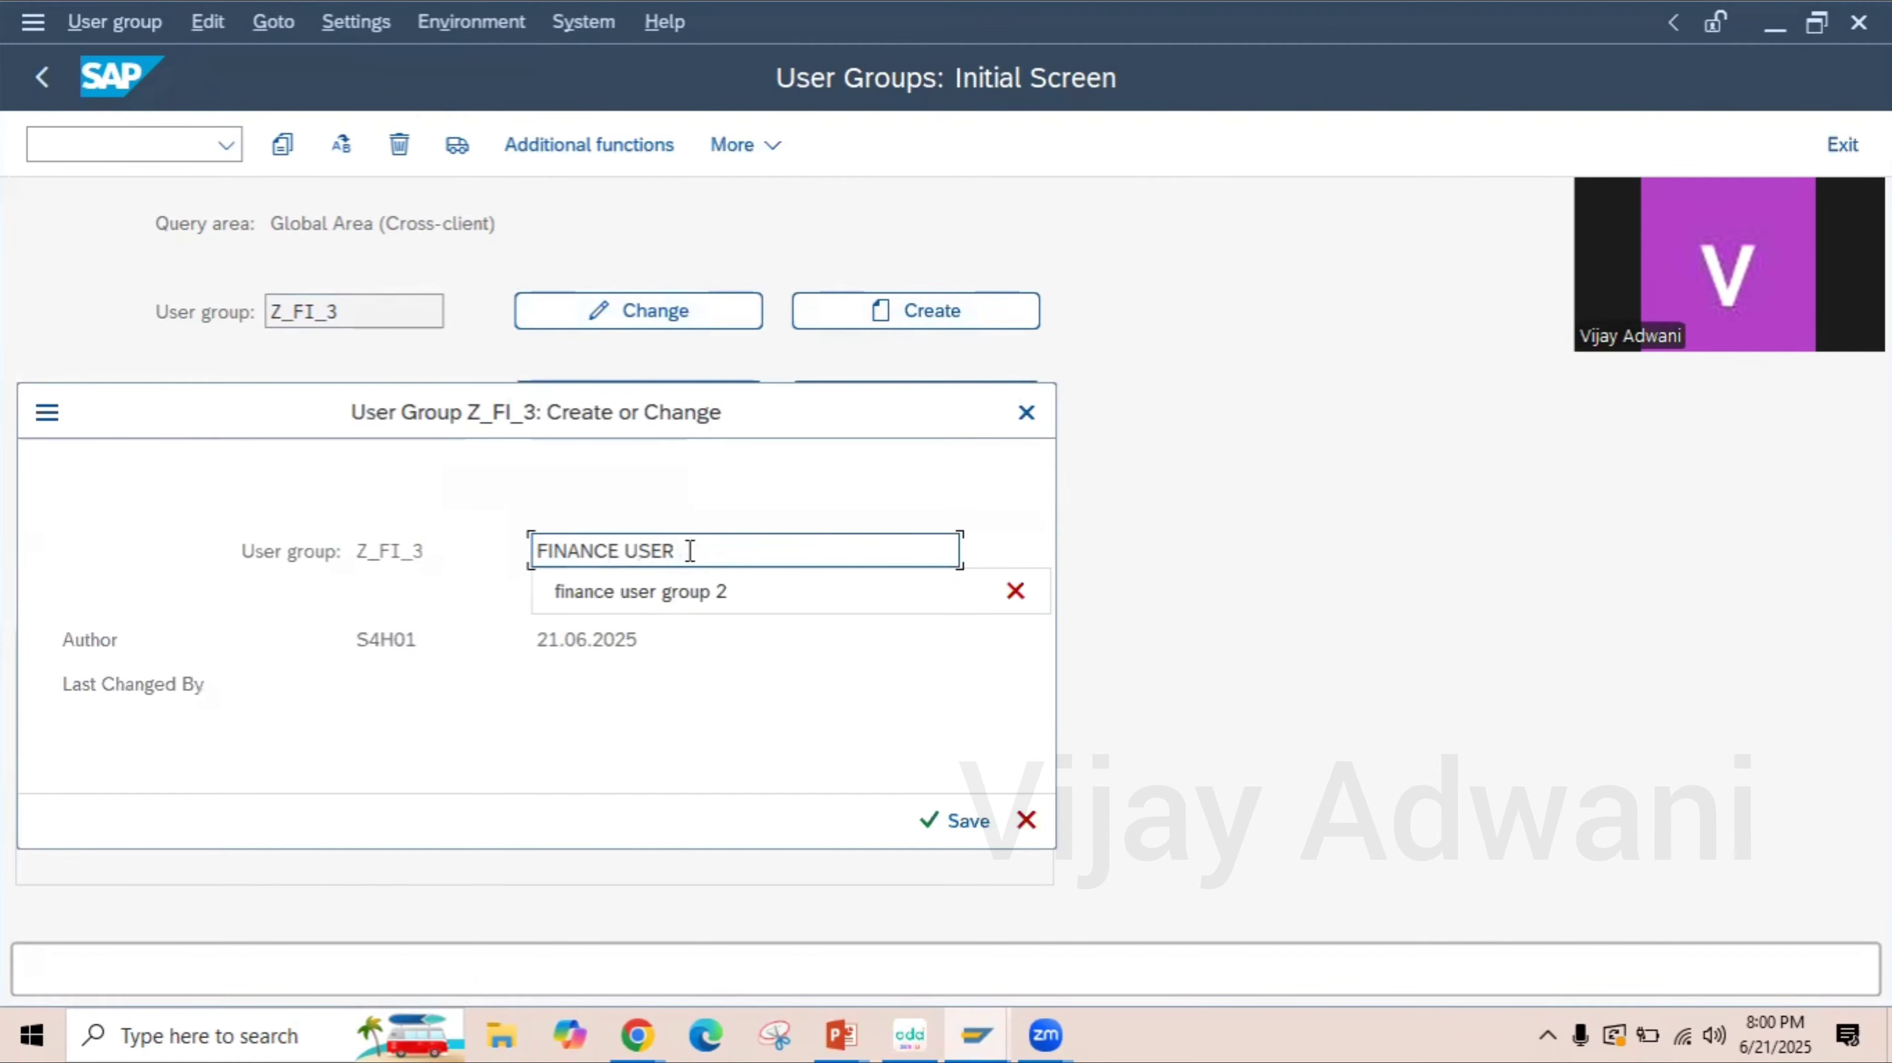
type("GROUP3")
left_click(953, 822)
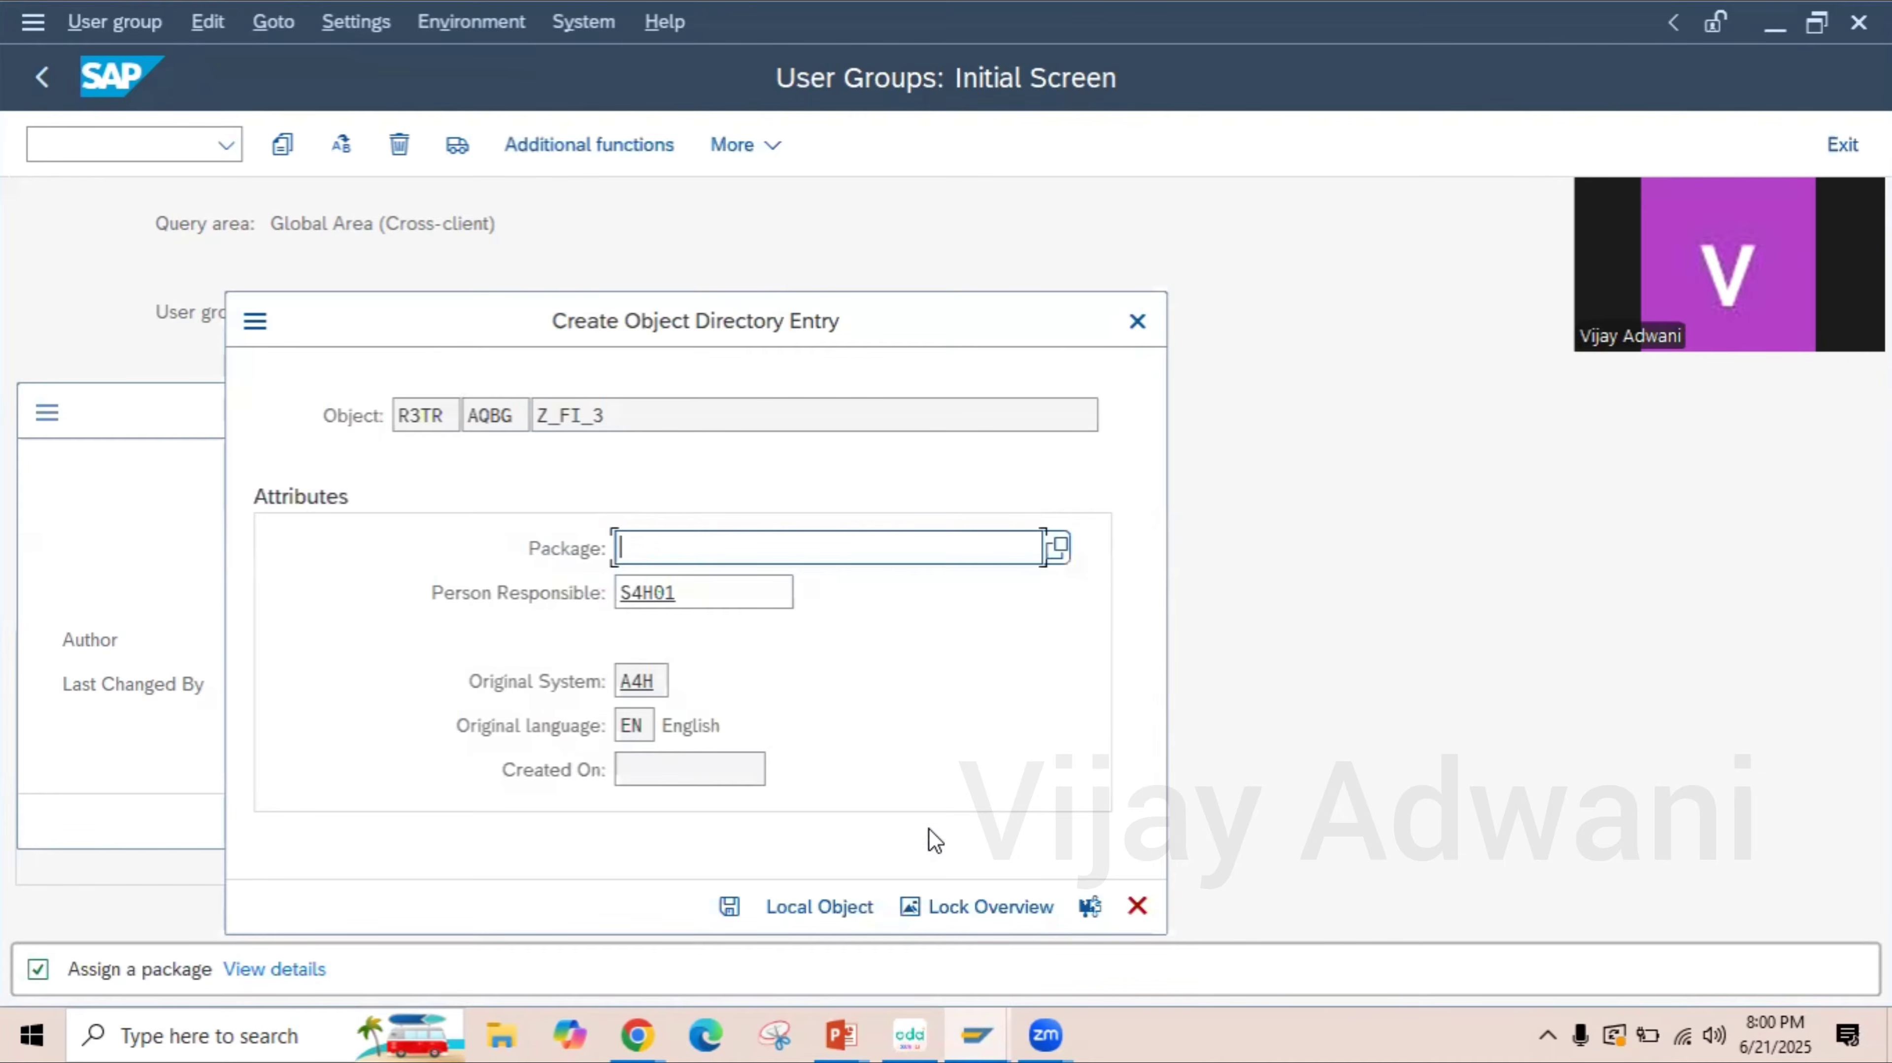
- Try to save the directory entry without a package, and store user group Z_FI_3 as a local object
left_click(731, 912)
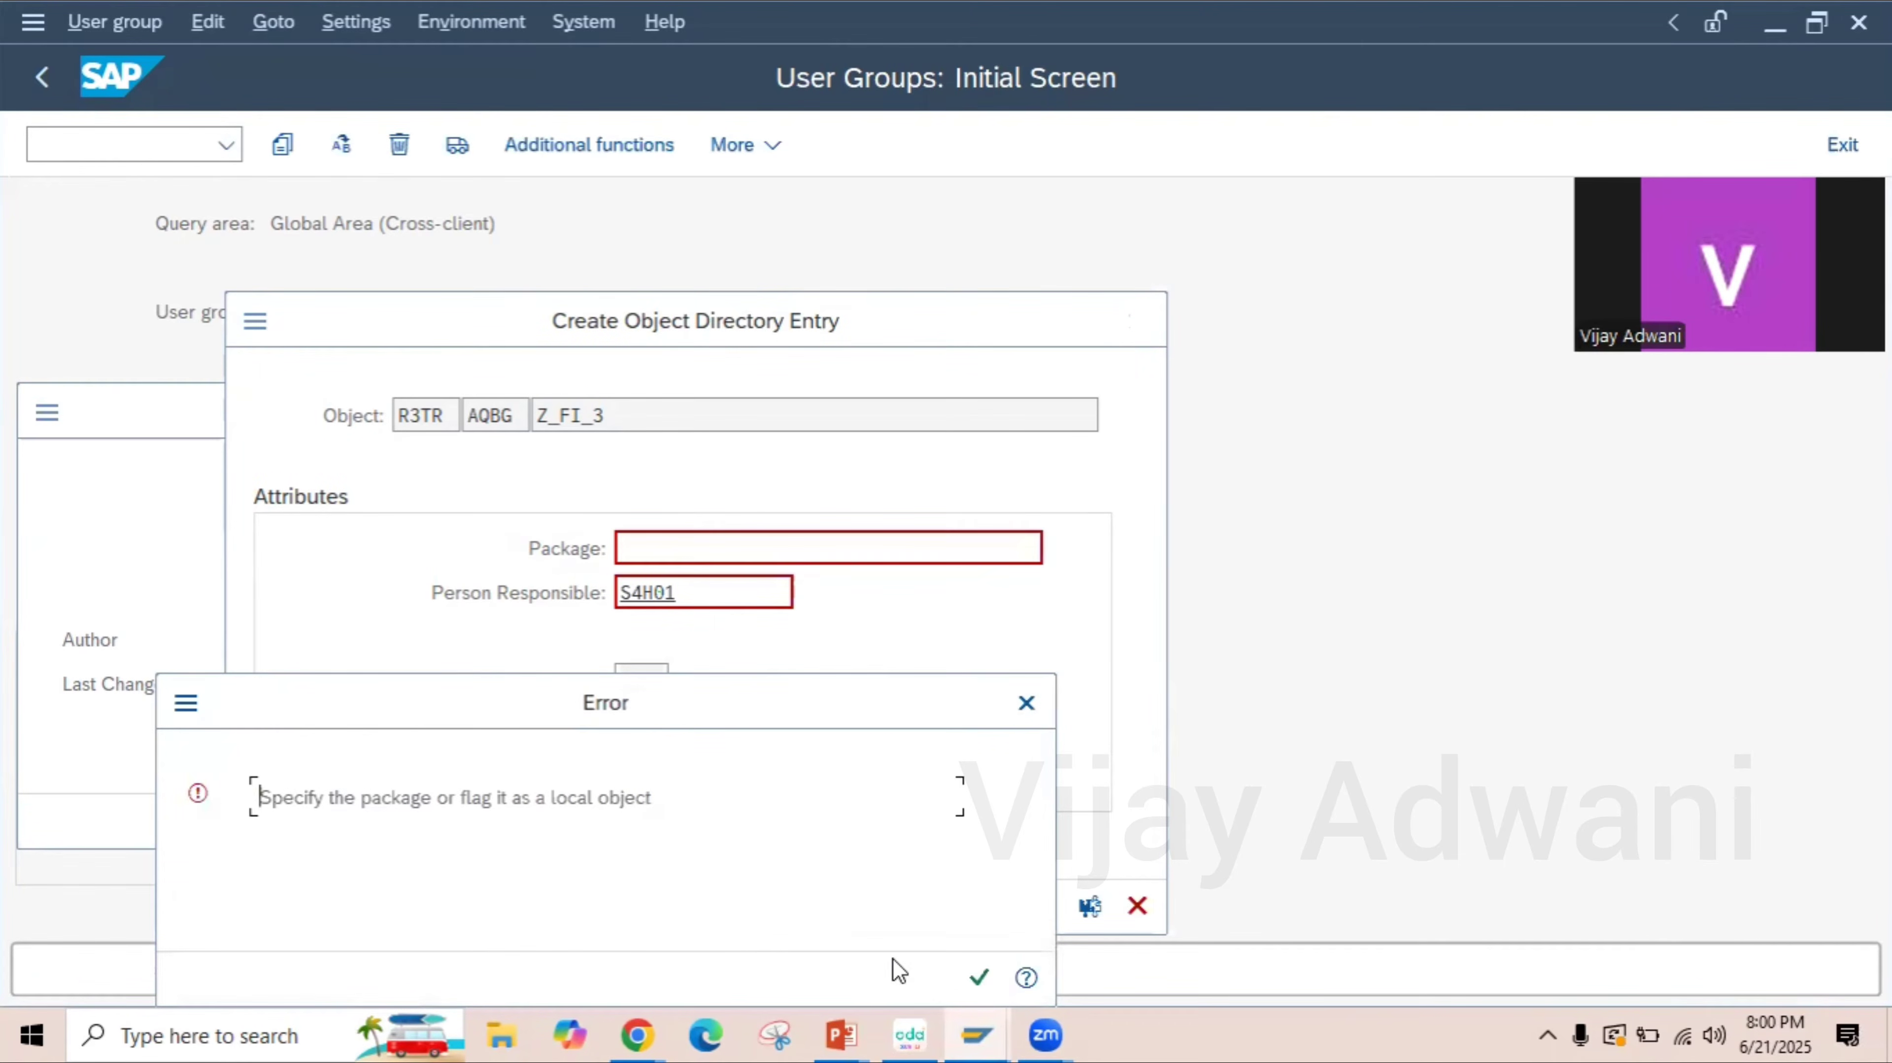
left_click(976, 980)
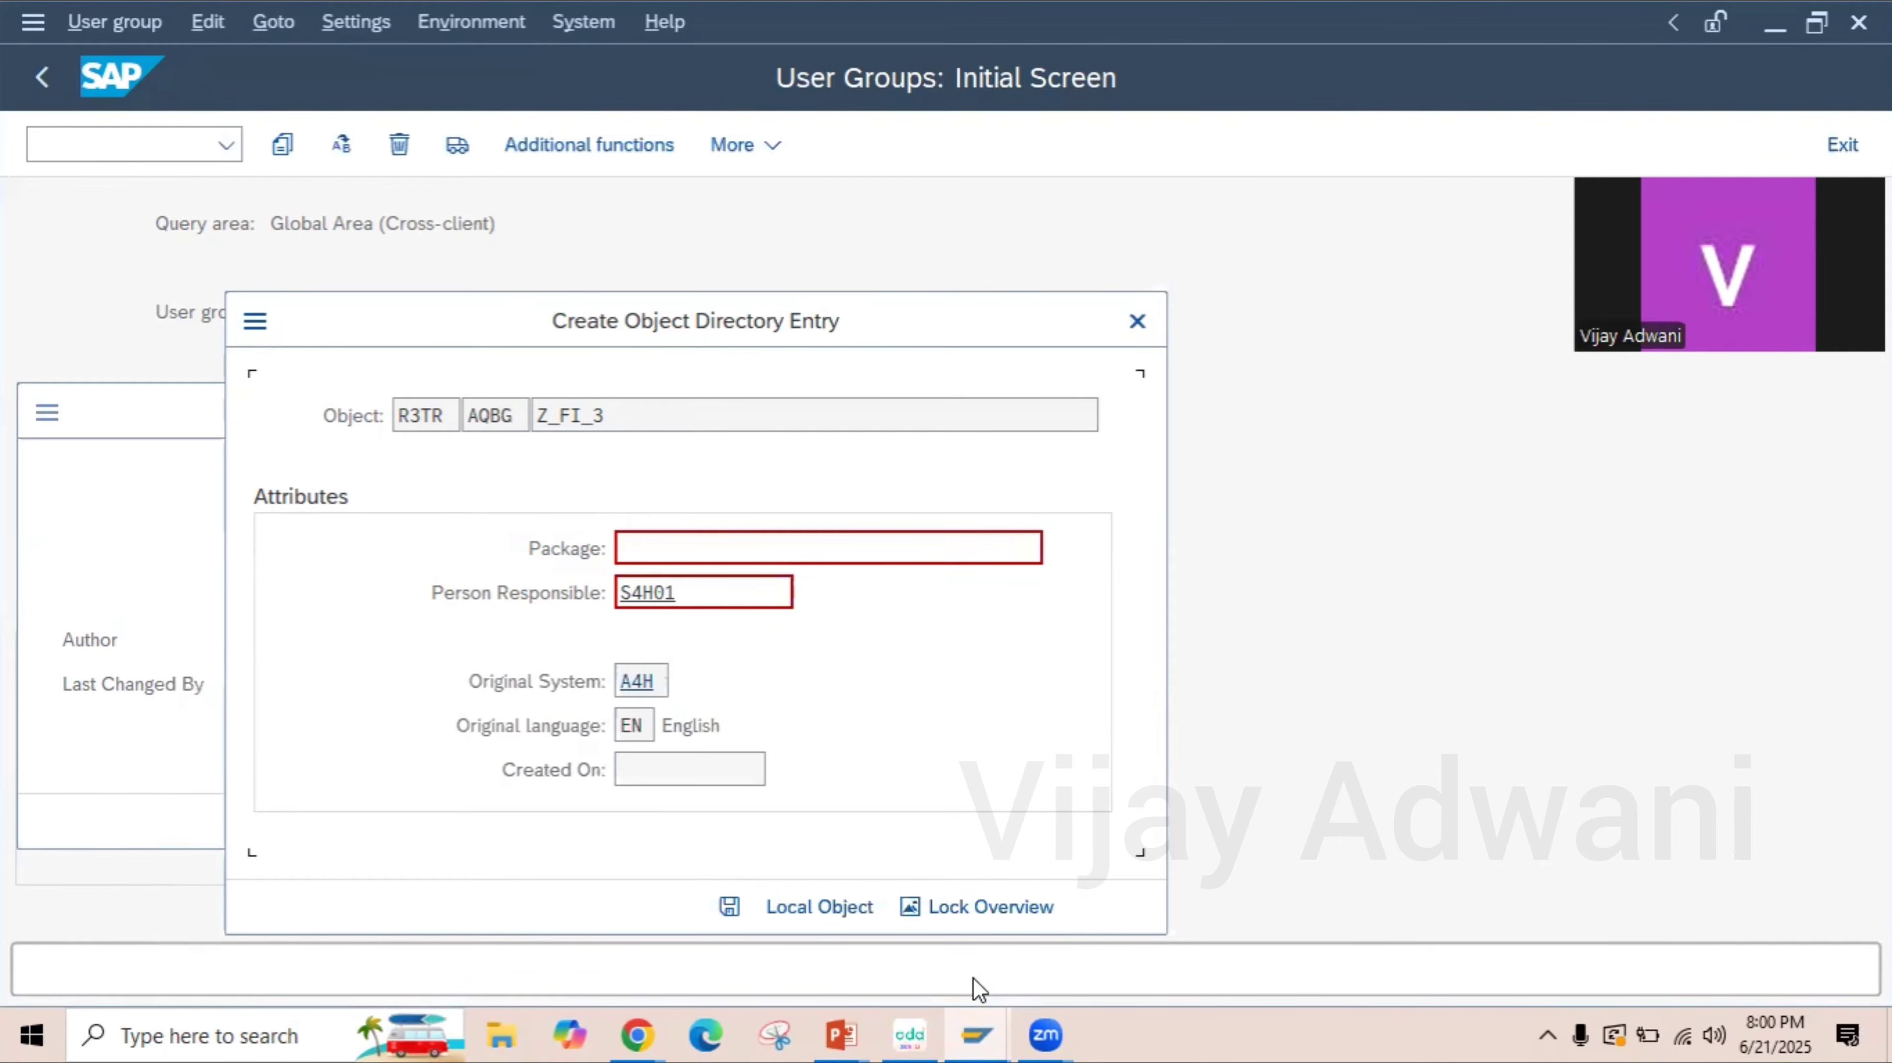
left_click(807, 894)
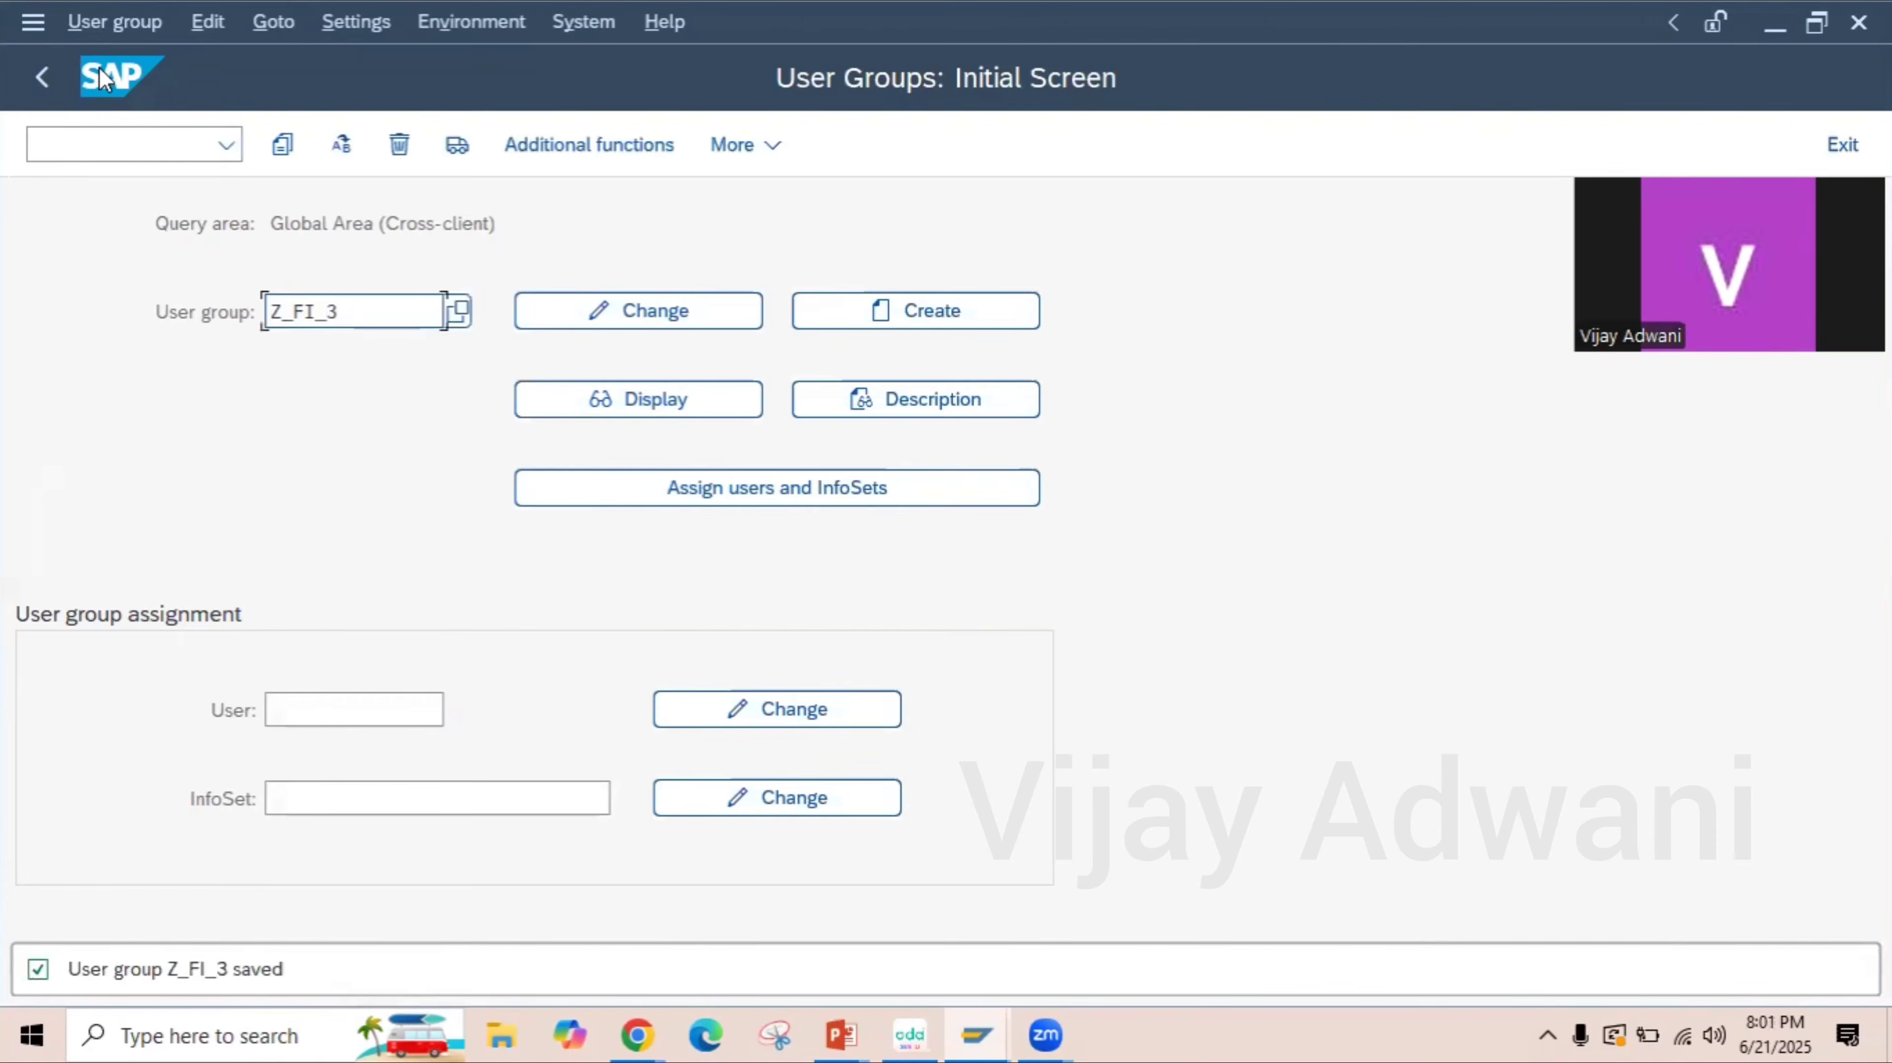
- Go to the InfoSet maintenance transaction with /NSQ02
left_click(105, 147)
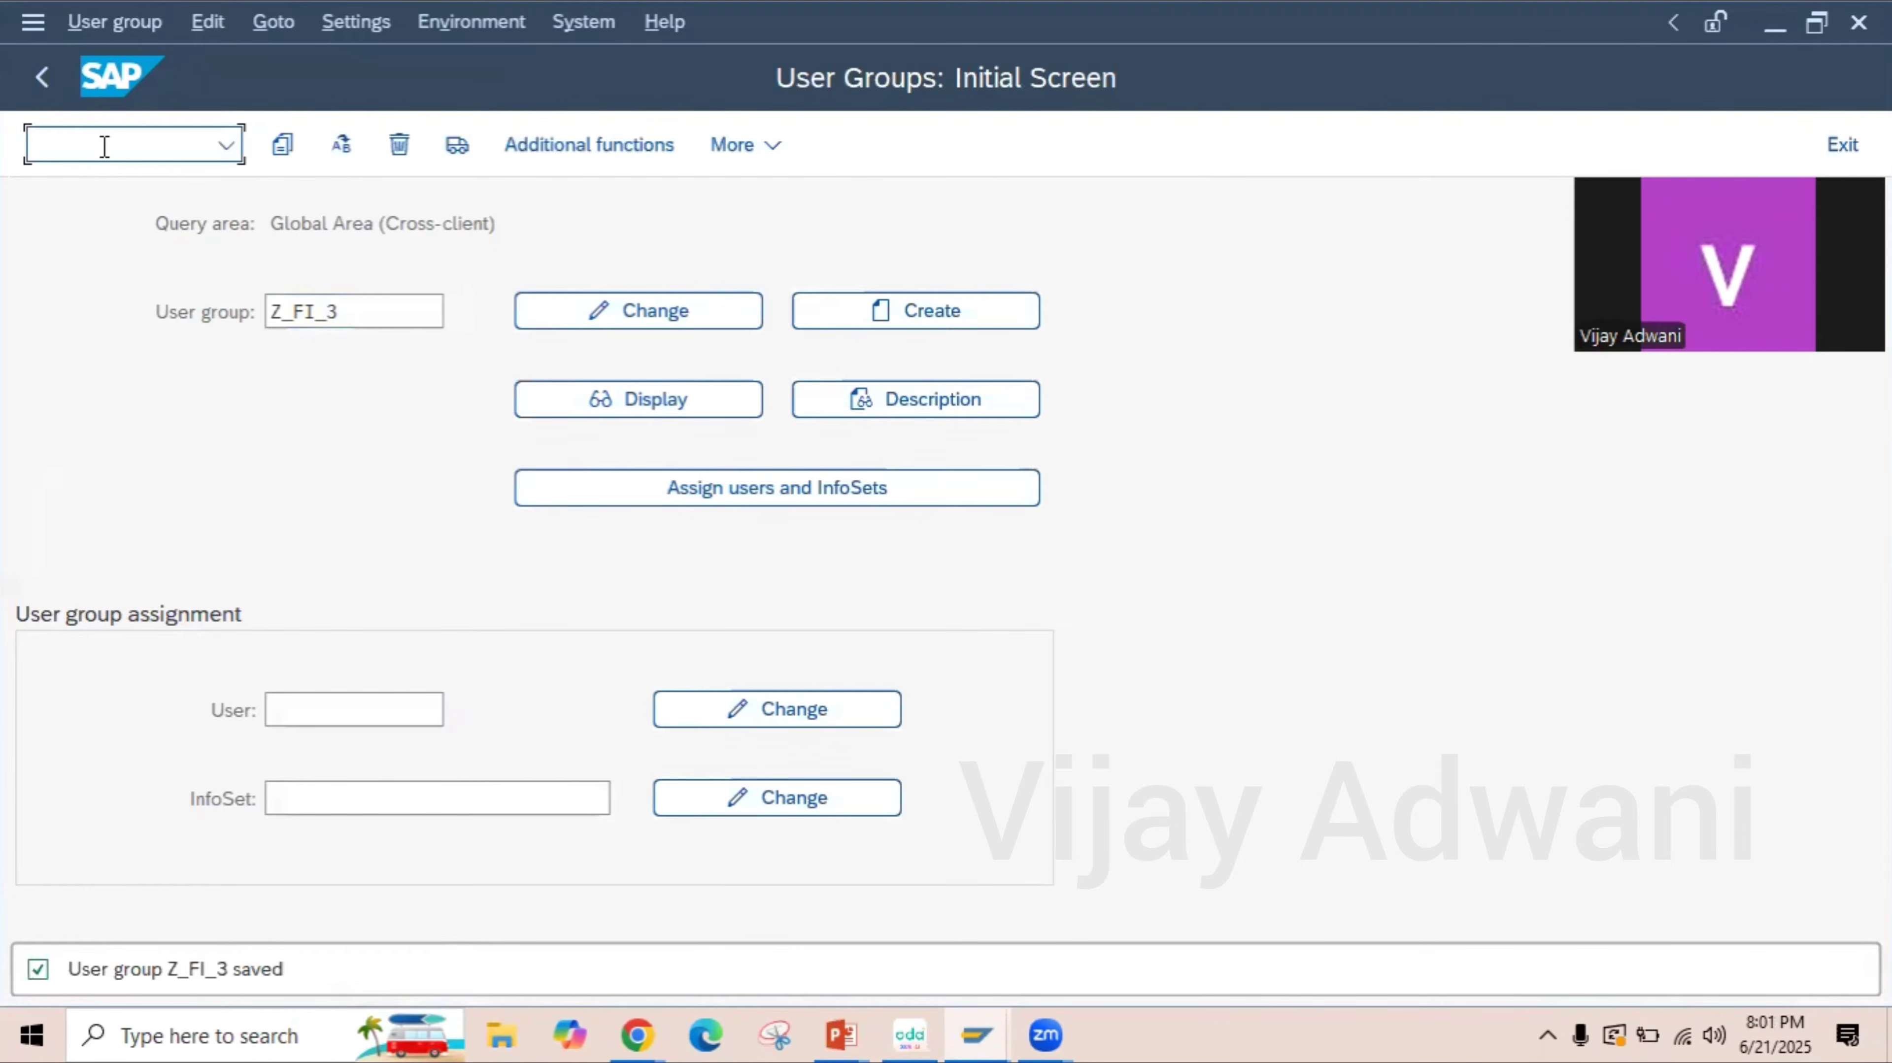
type("/NSQ02")
key("Return")
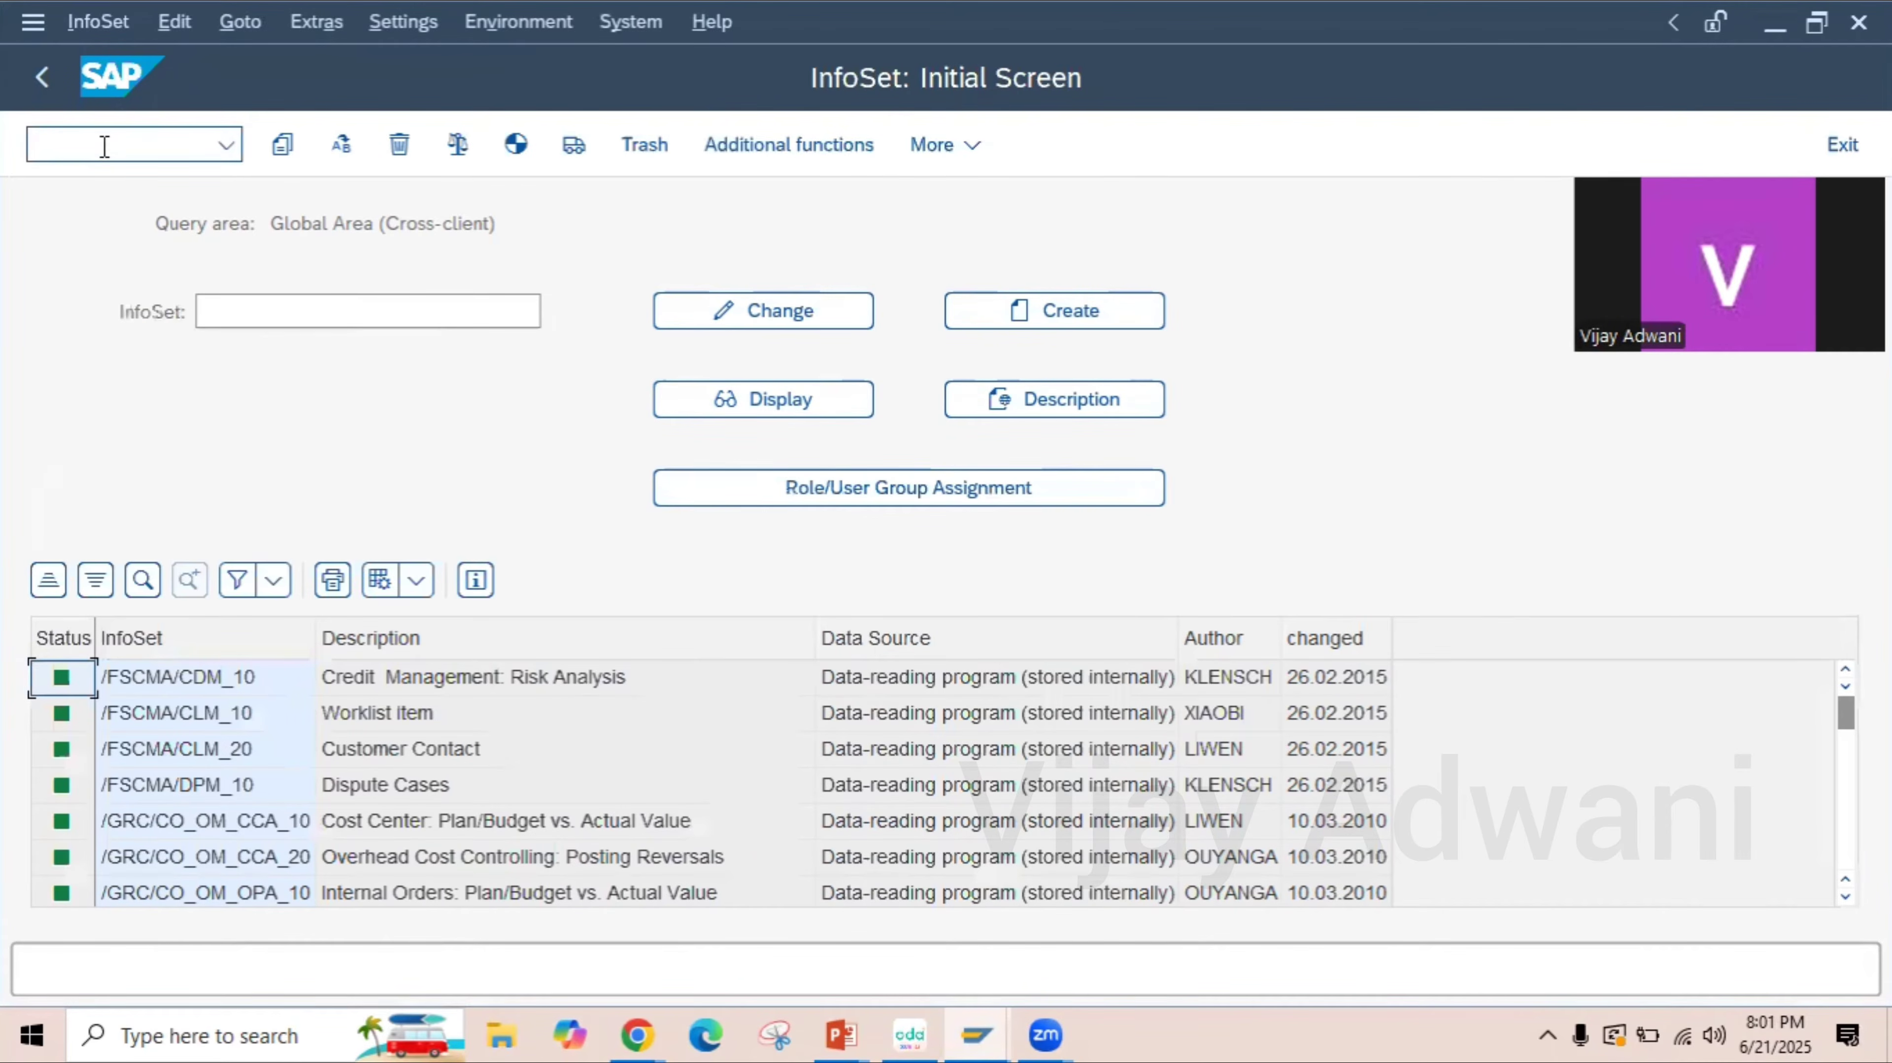
- Start creating a new InfoSet with the technical name Z_FI_3
left_click(199, 318)
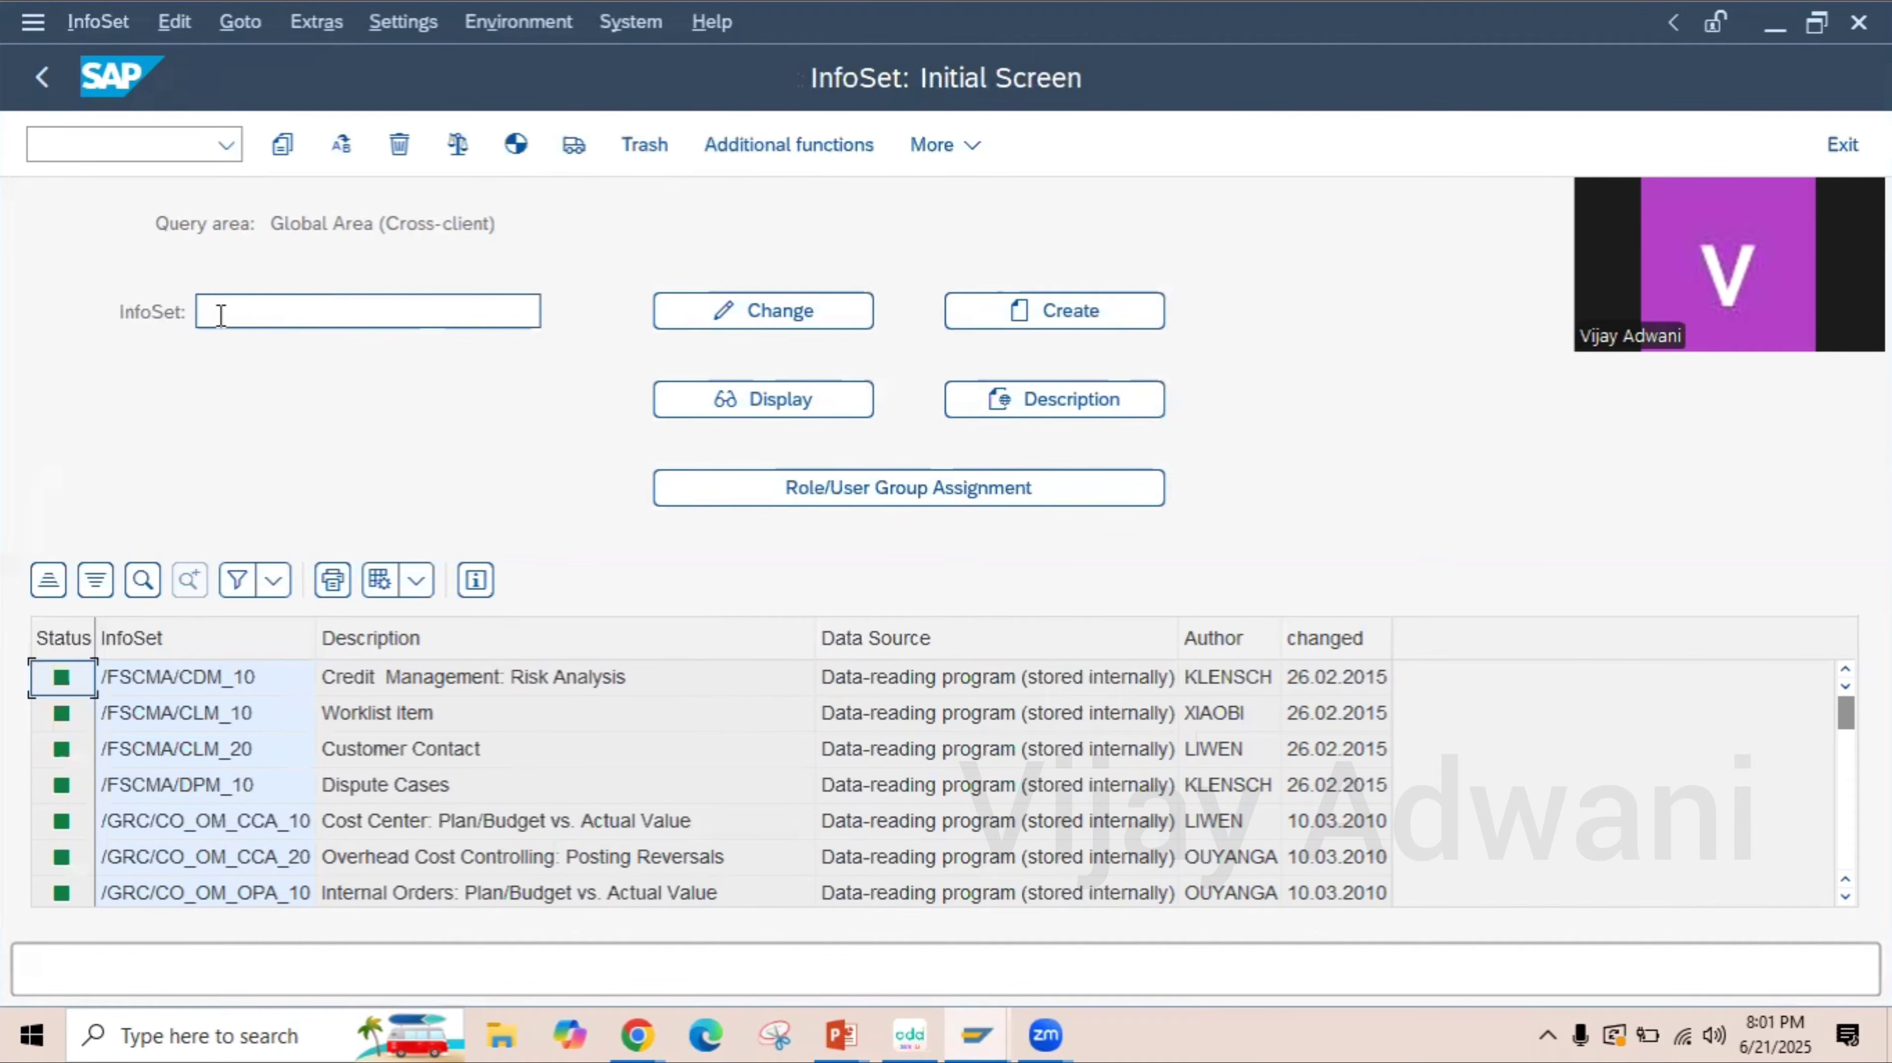
left_click(220, 315)
type("Z")
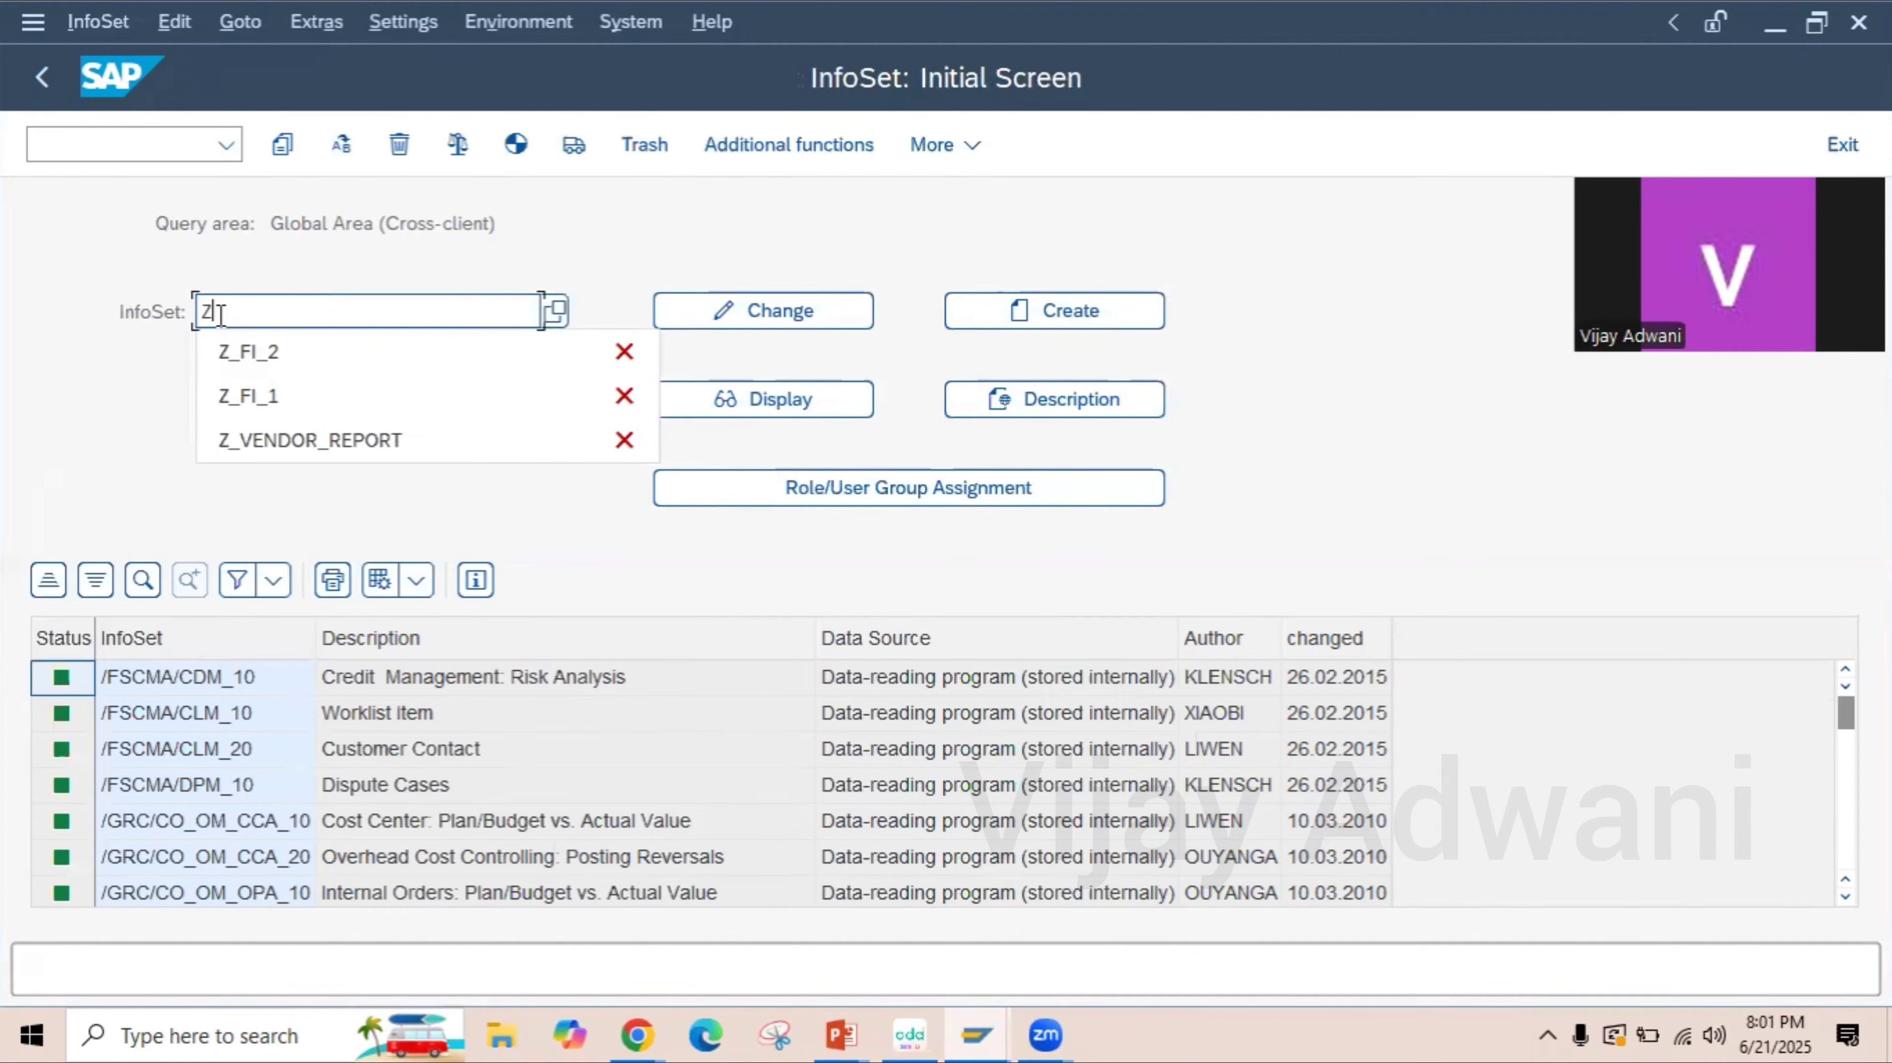
type("_FI")
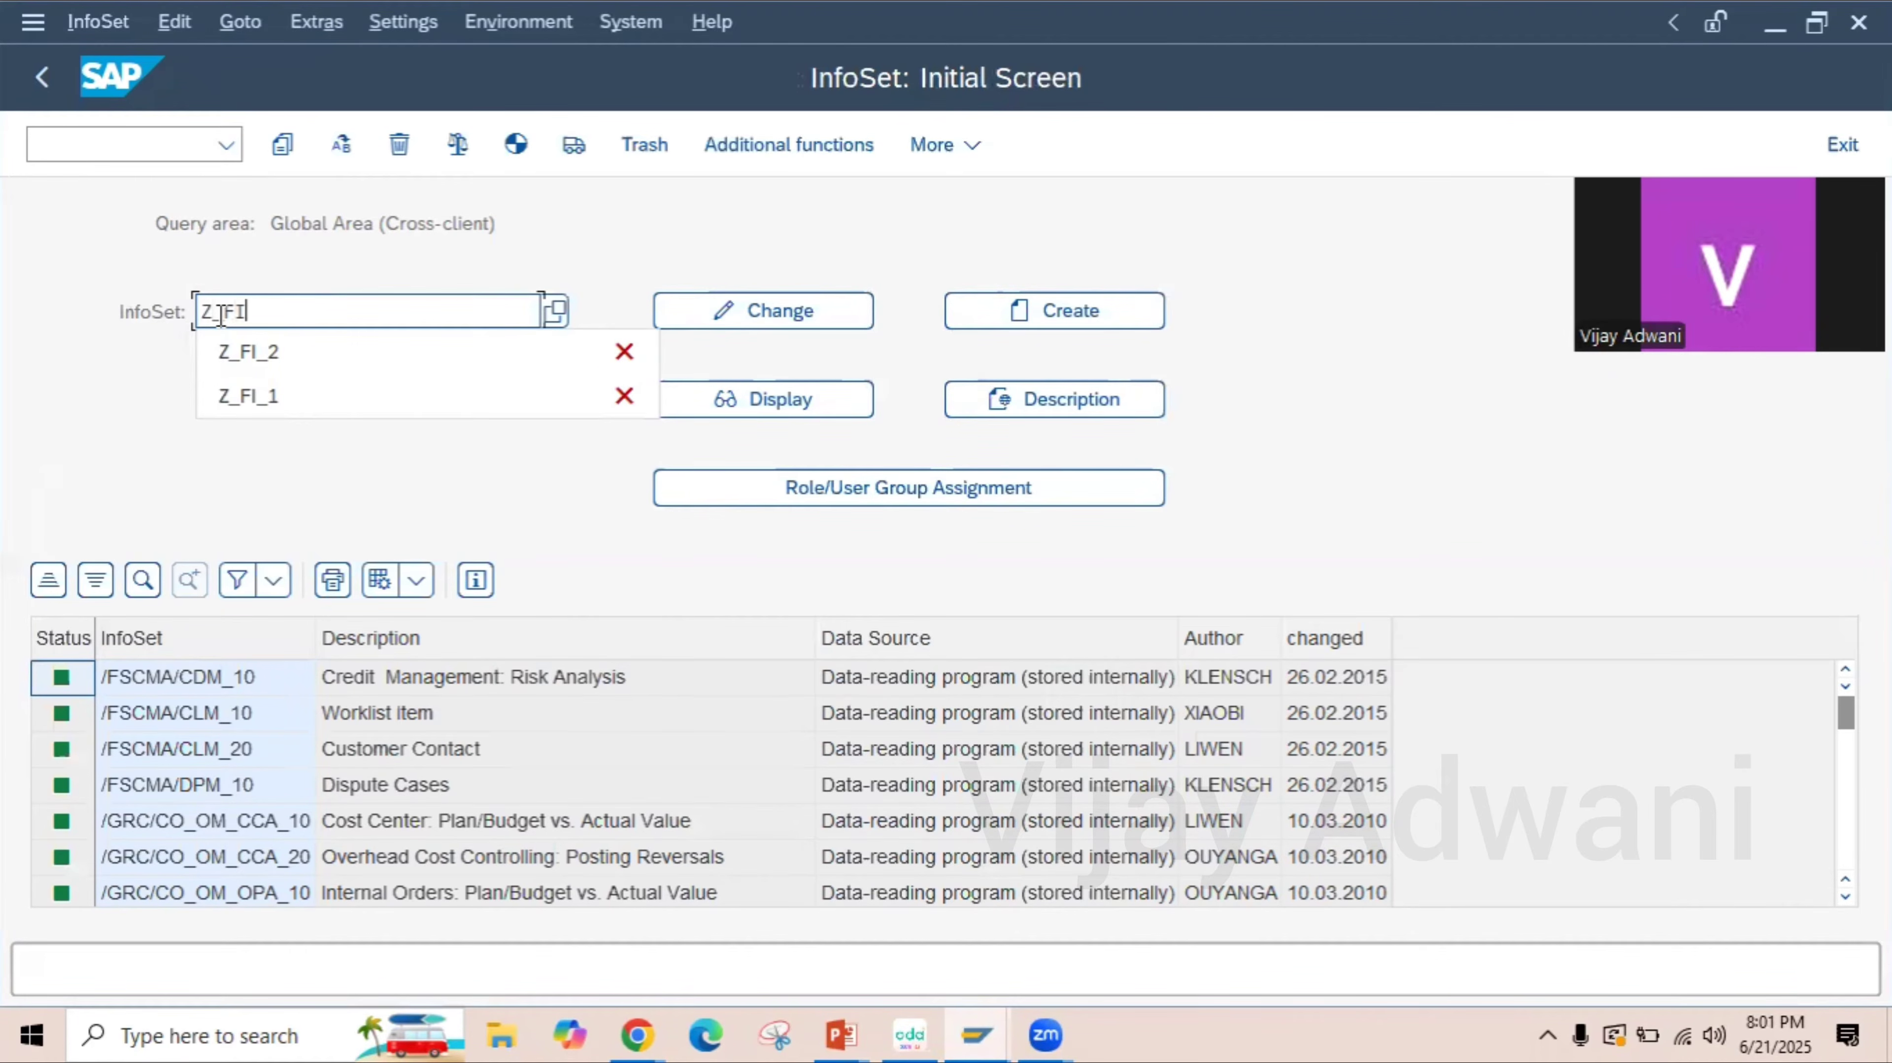
type("_3")
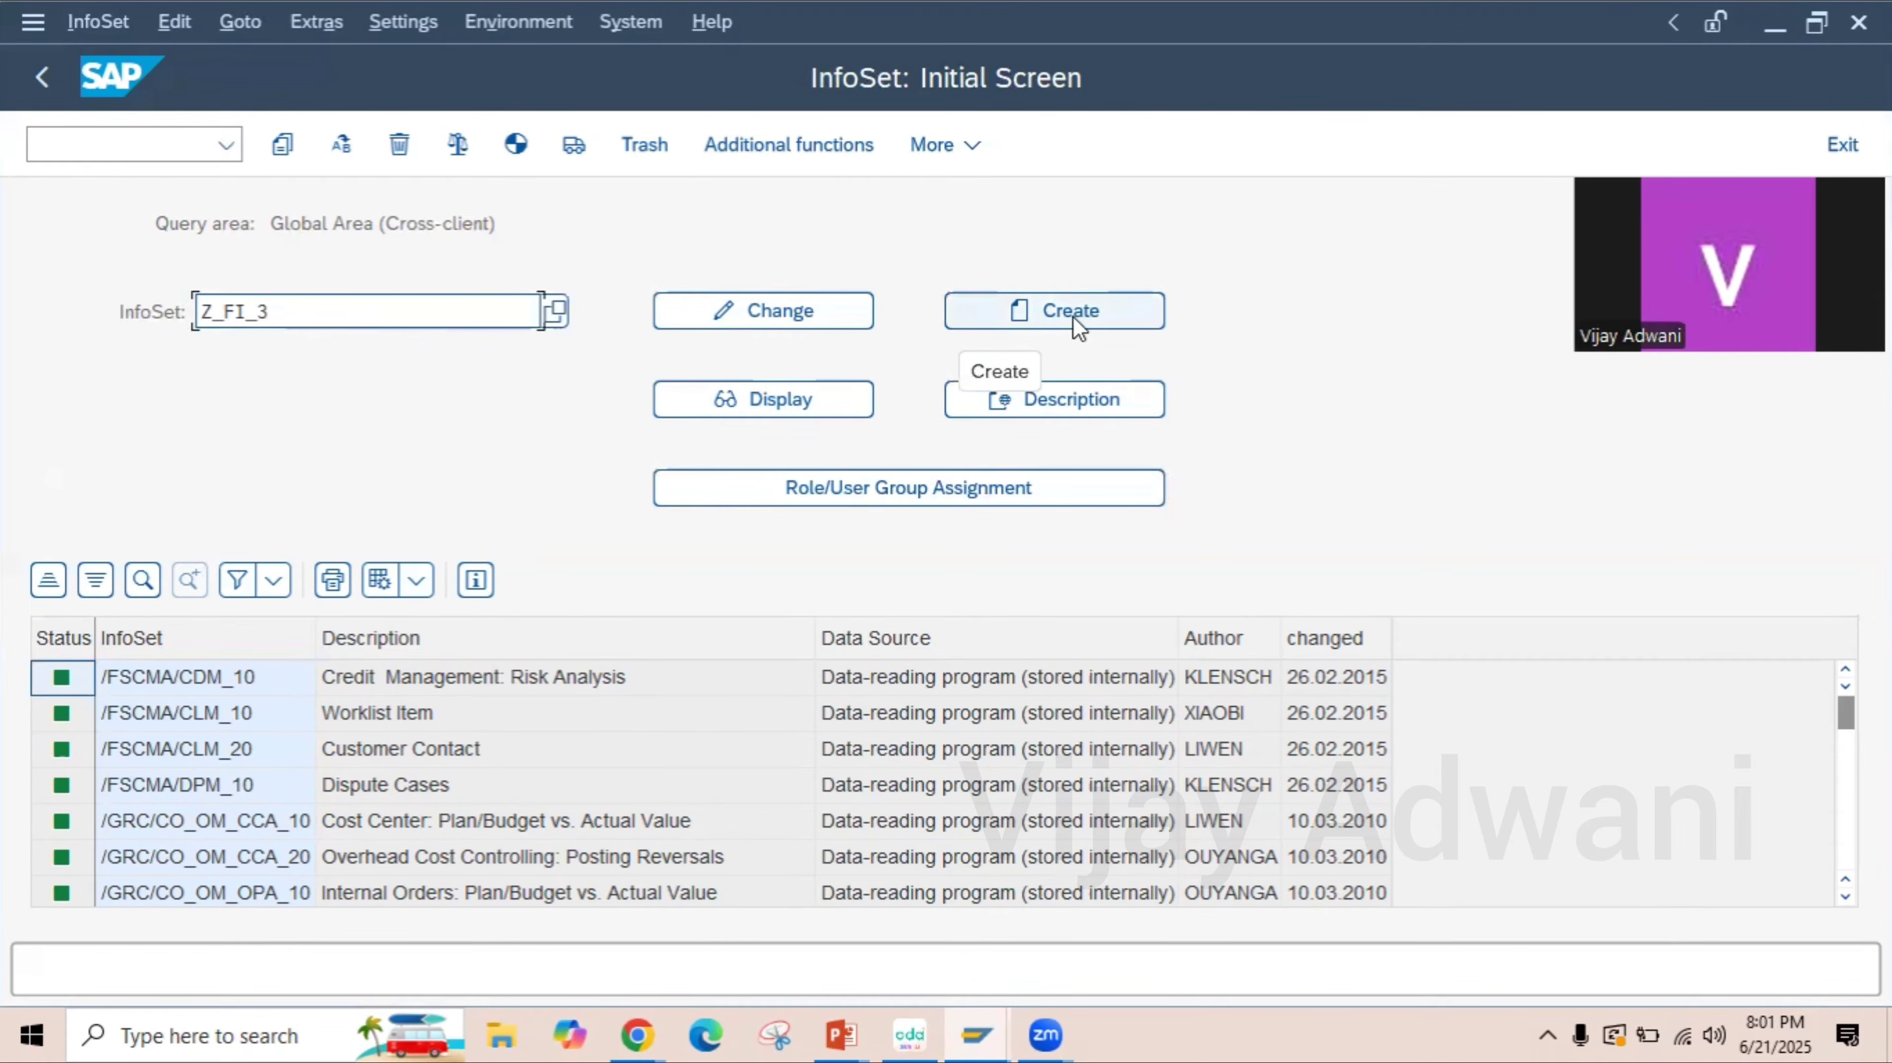
left_click(1079, 327)
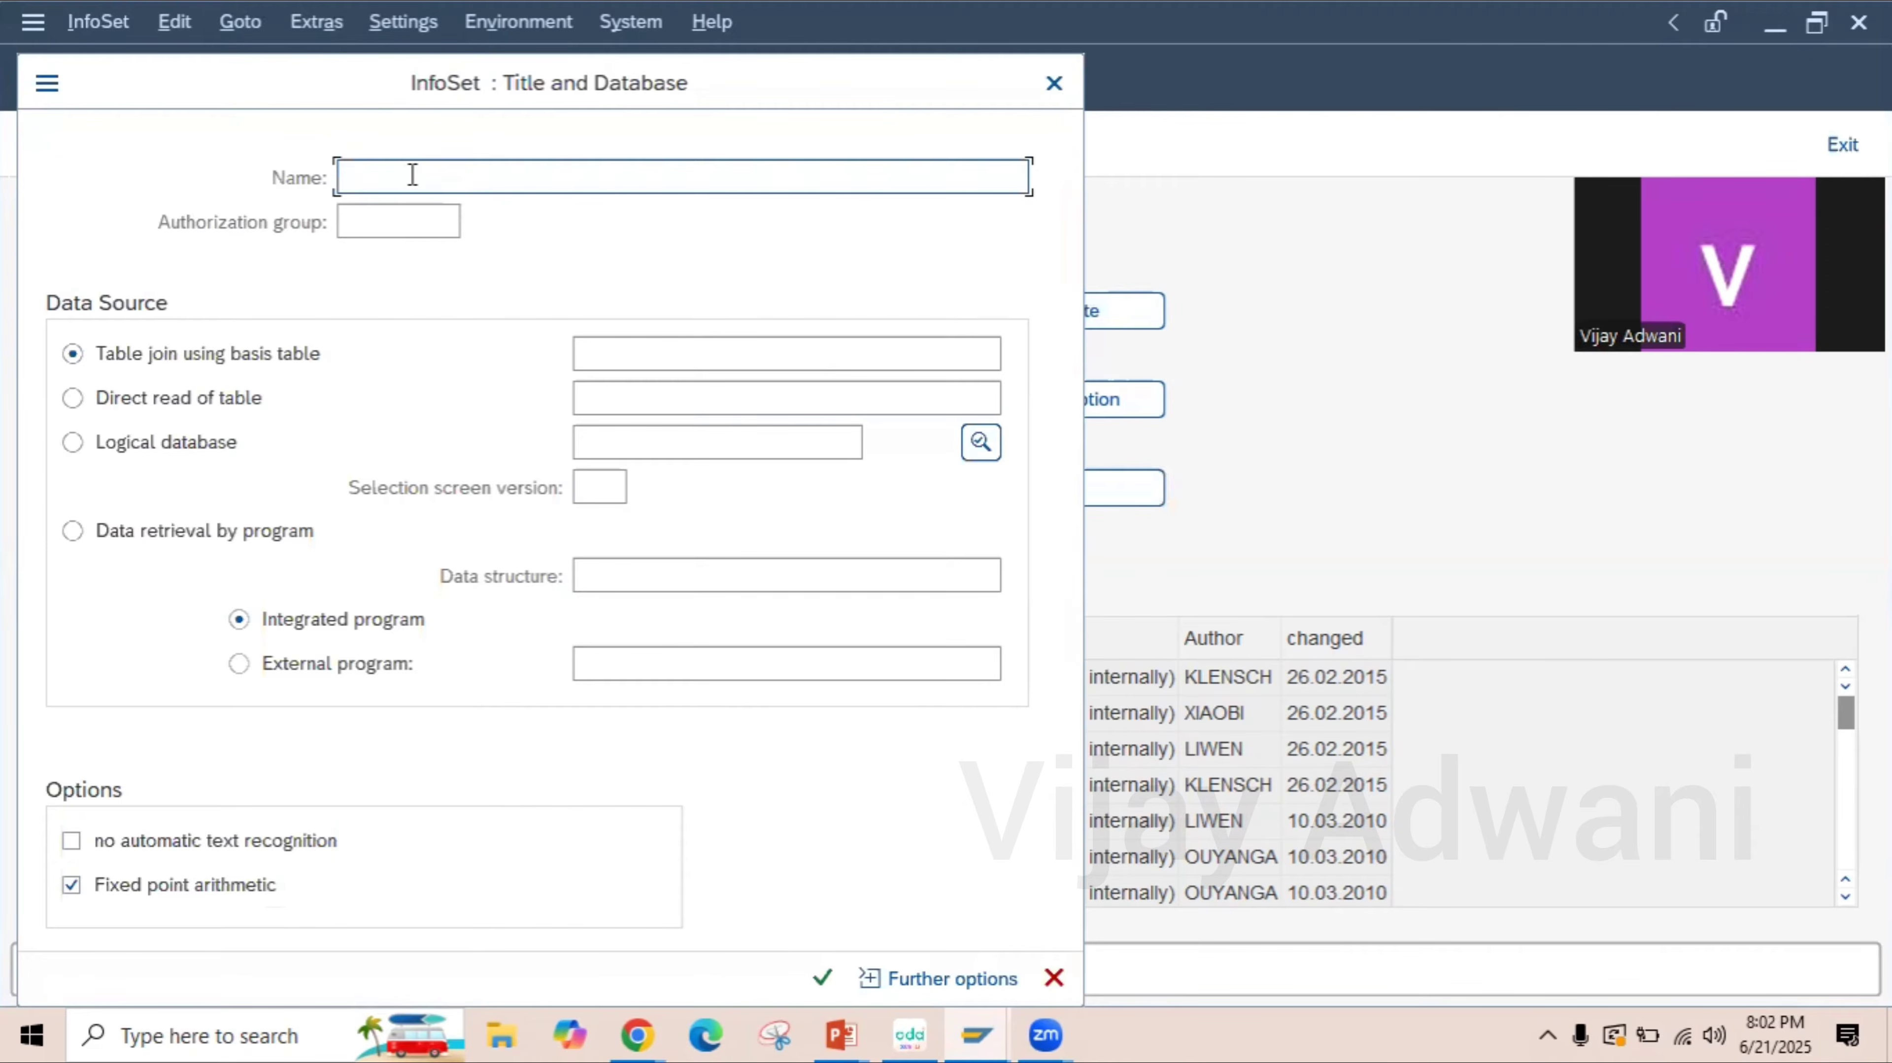
- Name the InfoSet "PURCHASE ORDER INFOSET" and base its table join on table EKKO
type("PURCHASE ORDER INFOSET")
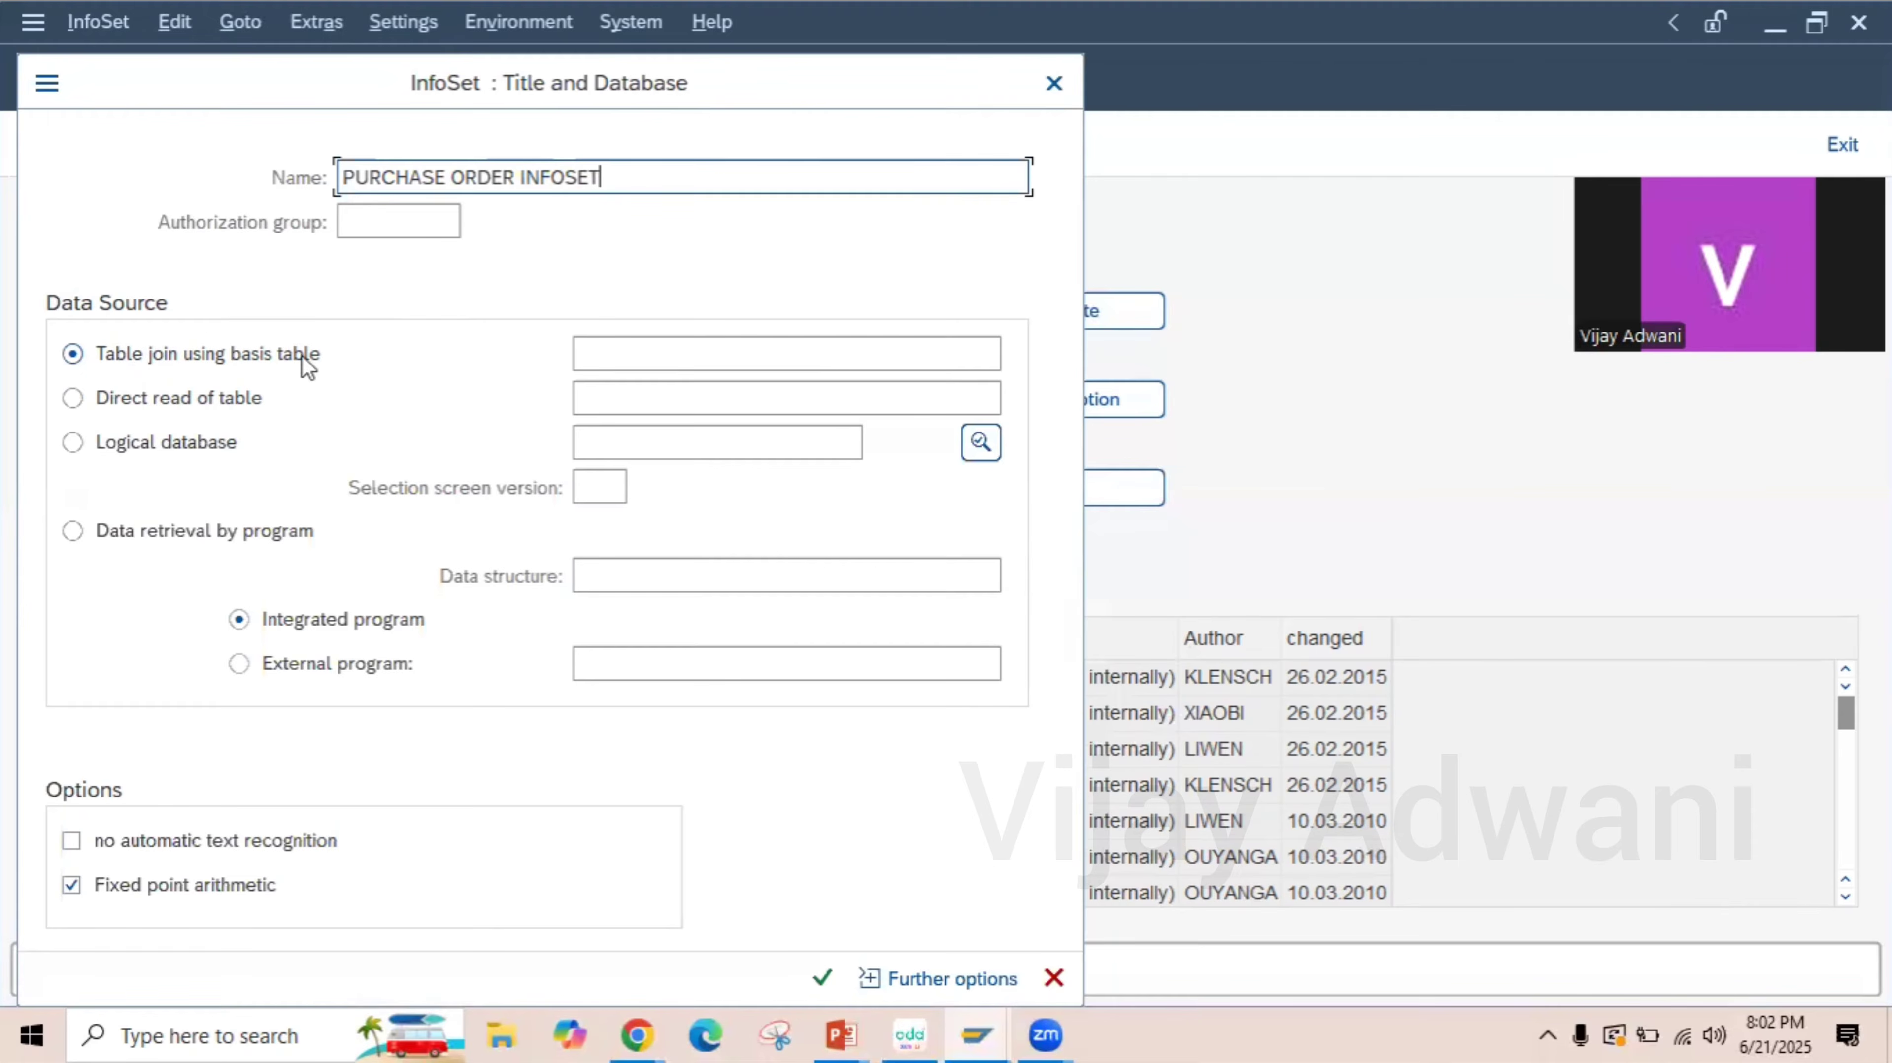
left_click(698, 359)
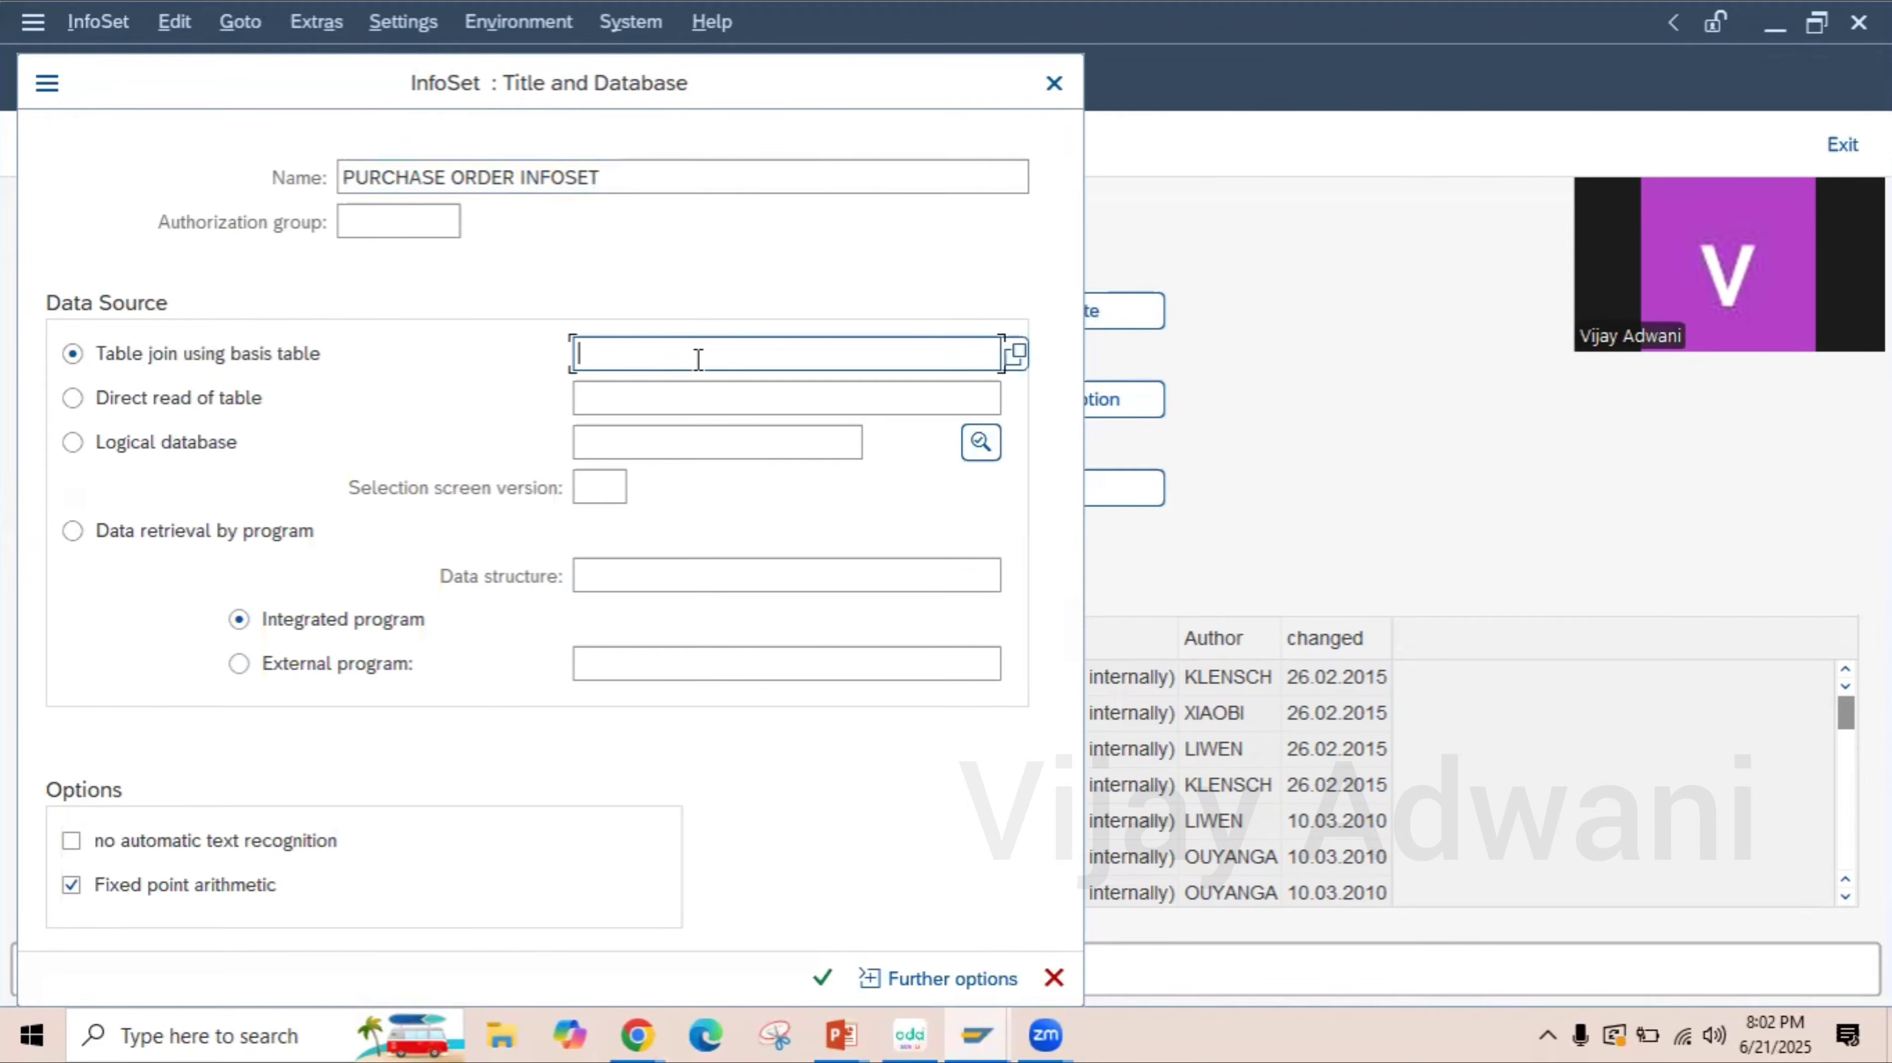
type("EKKP")
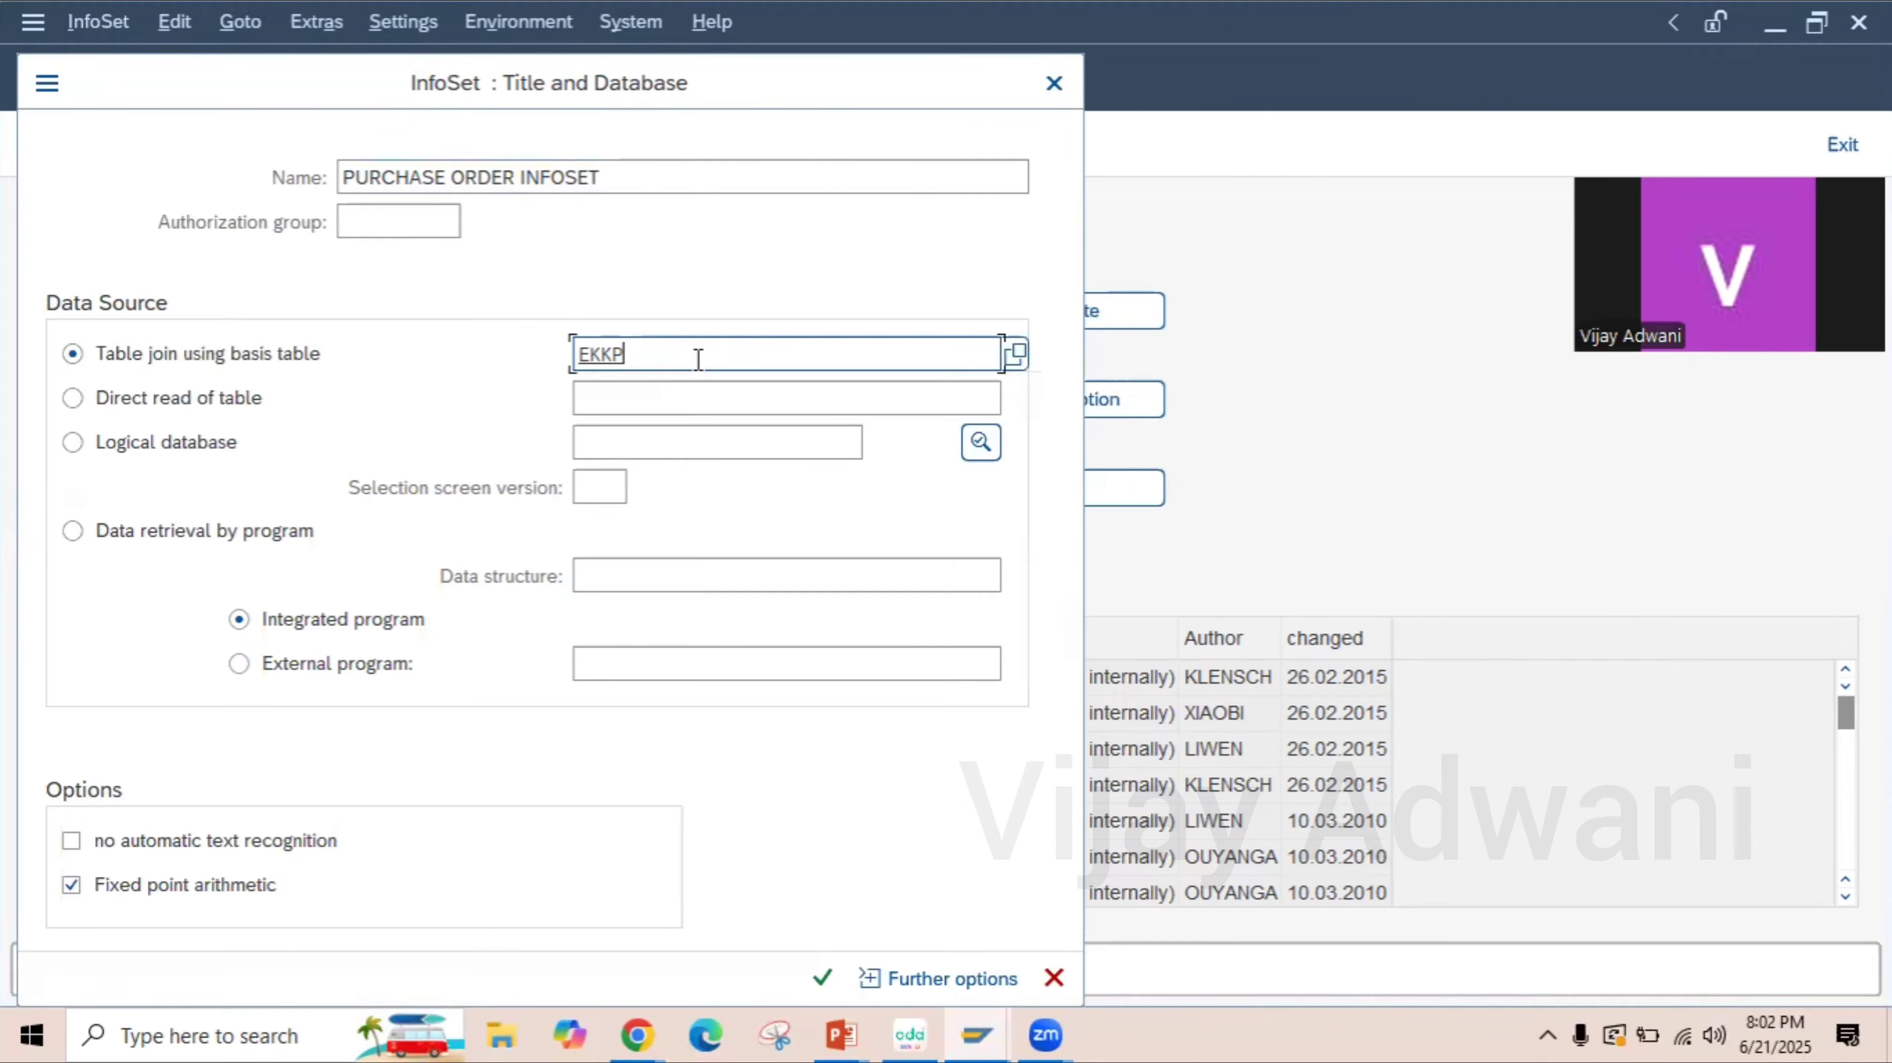
key("BackSpace")
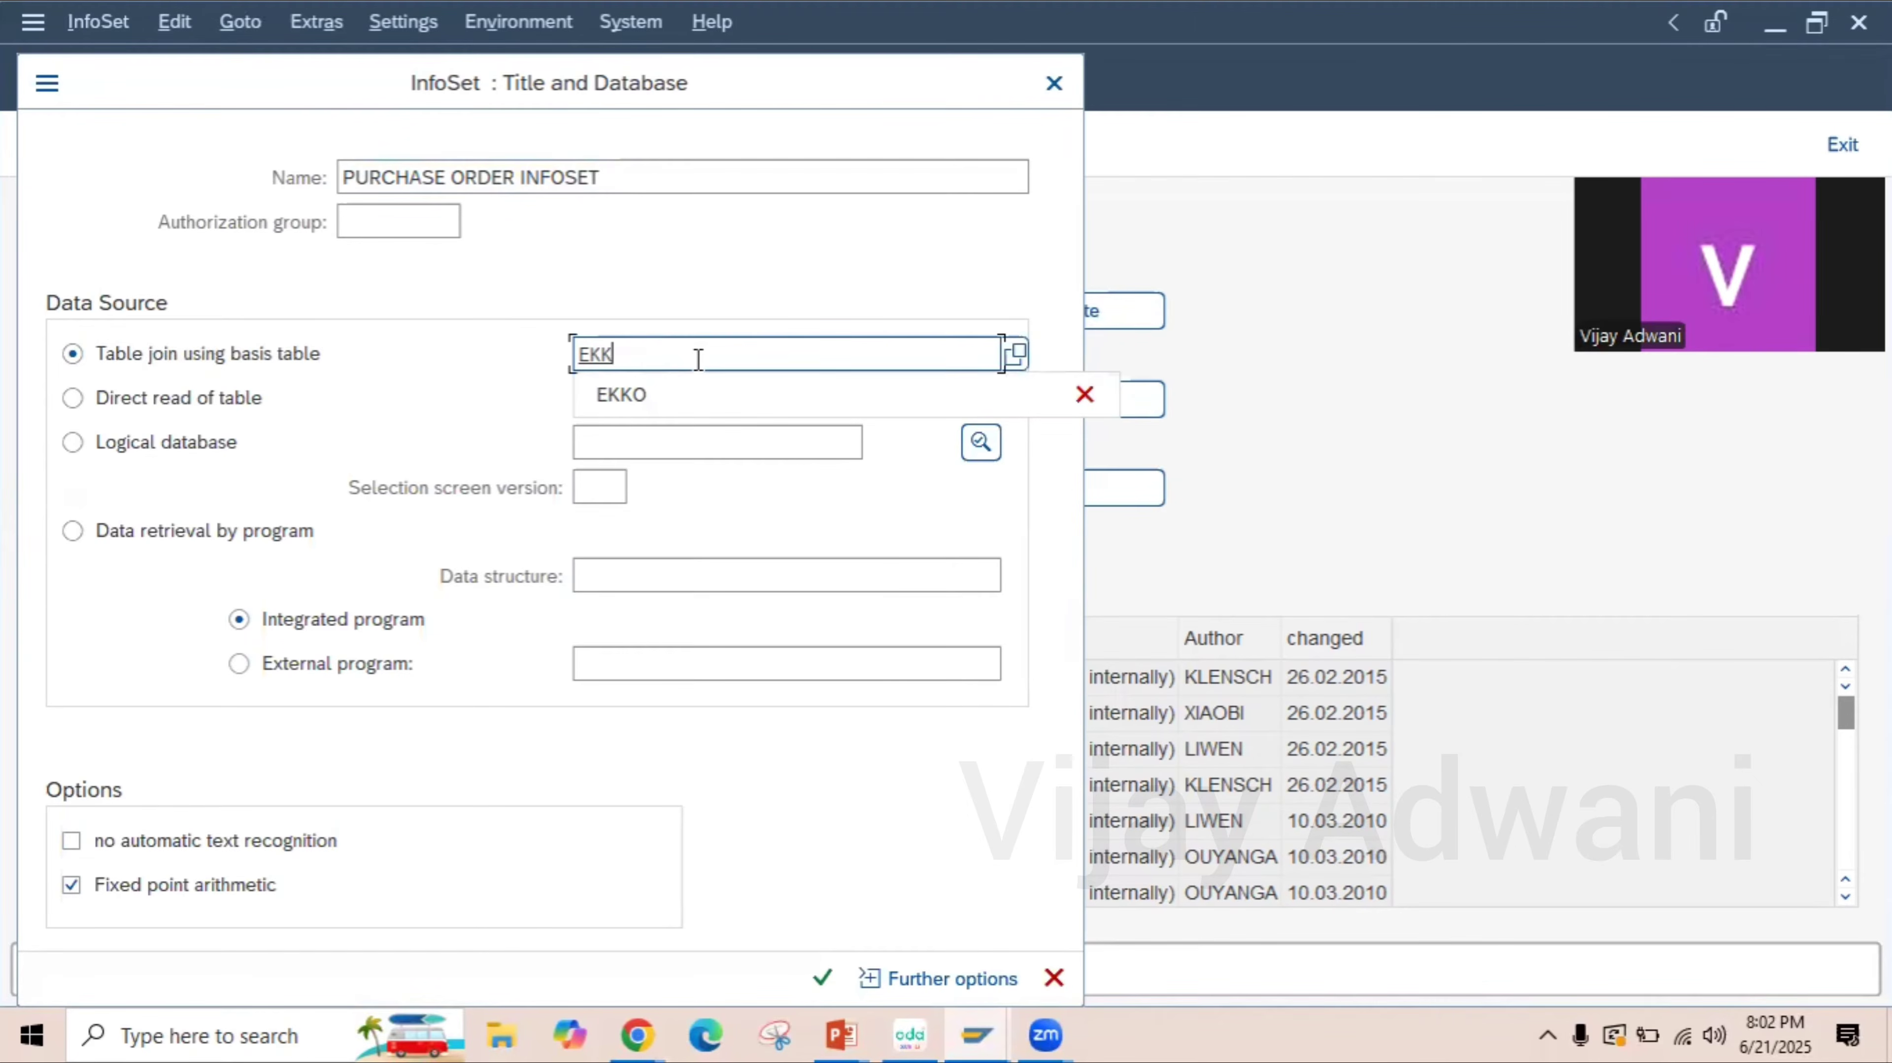
type("O")
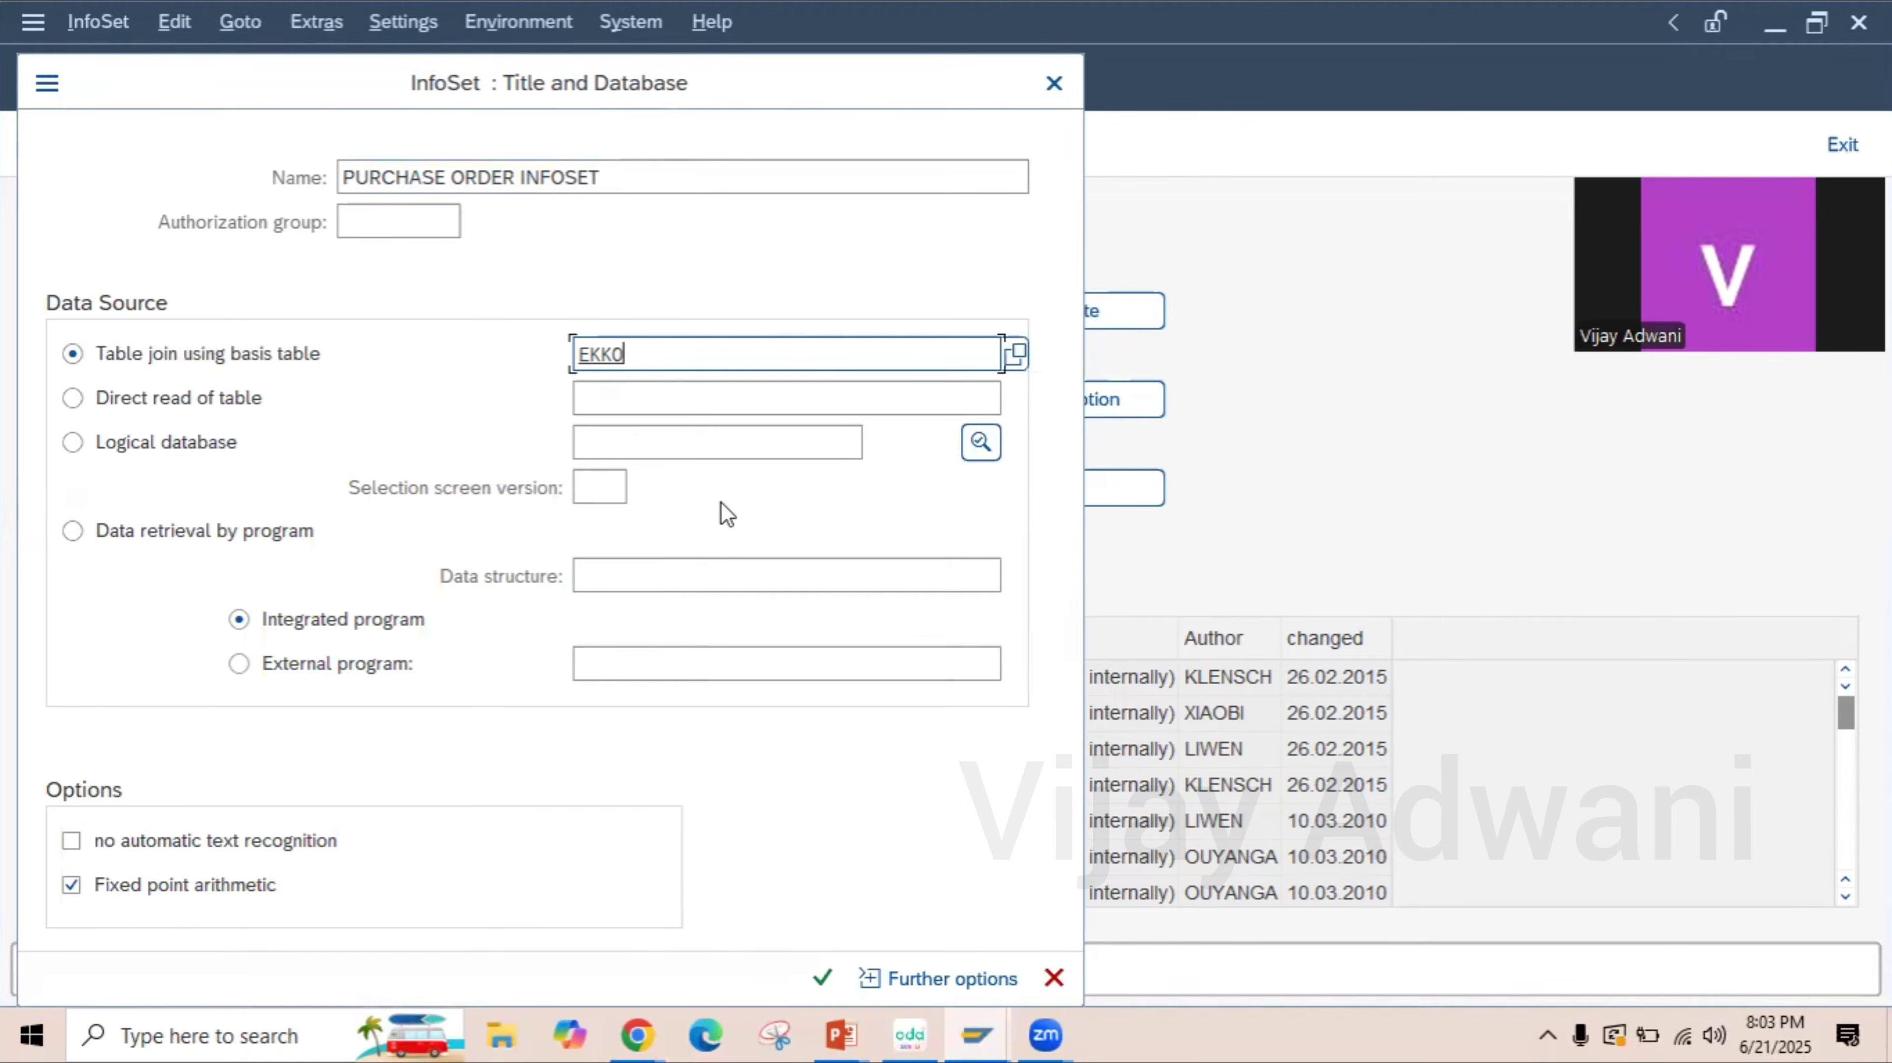
left_click(822, 978)
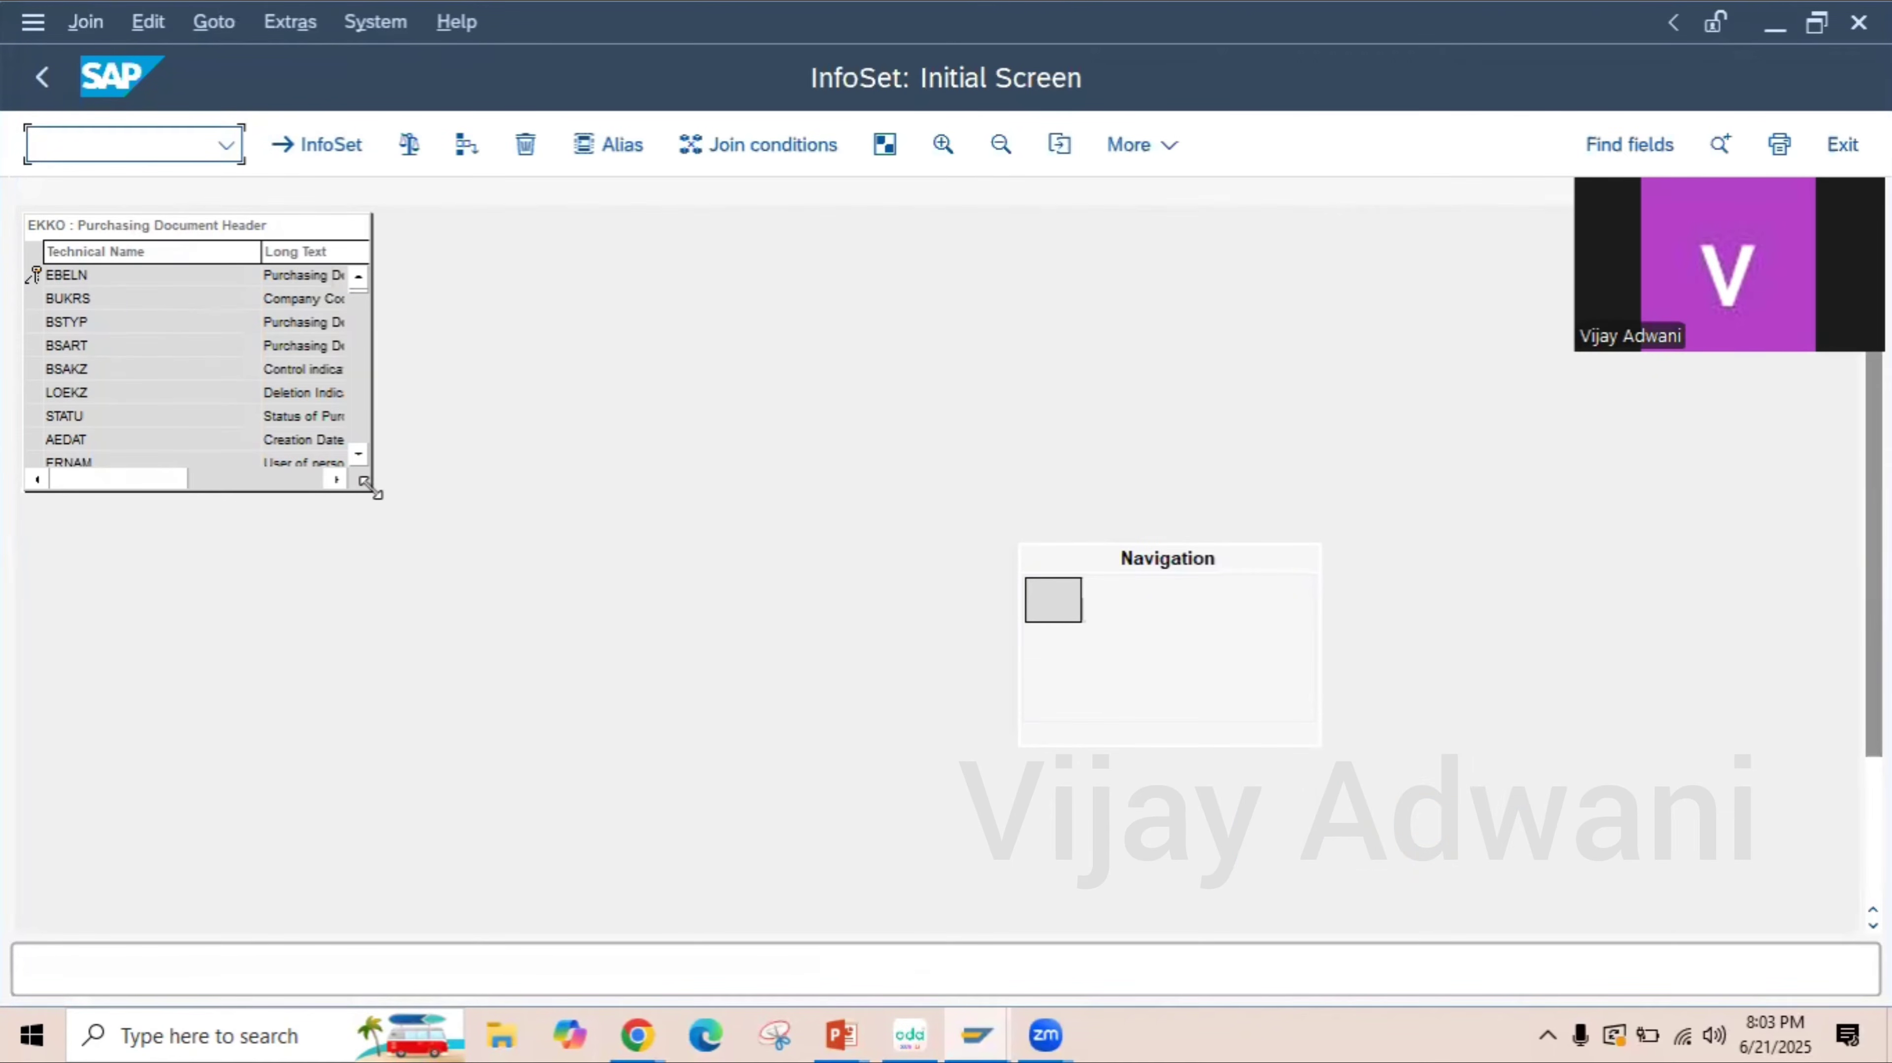
- Enlarge the EKKO table box and add table EKPO to the join, with its box enlarged as well
left_click_drag(371, 485, 395, 801)
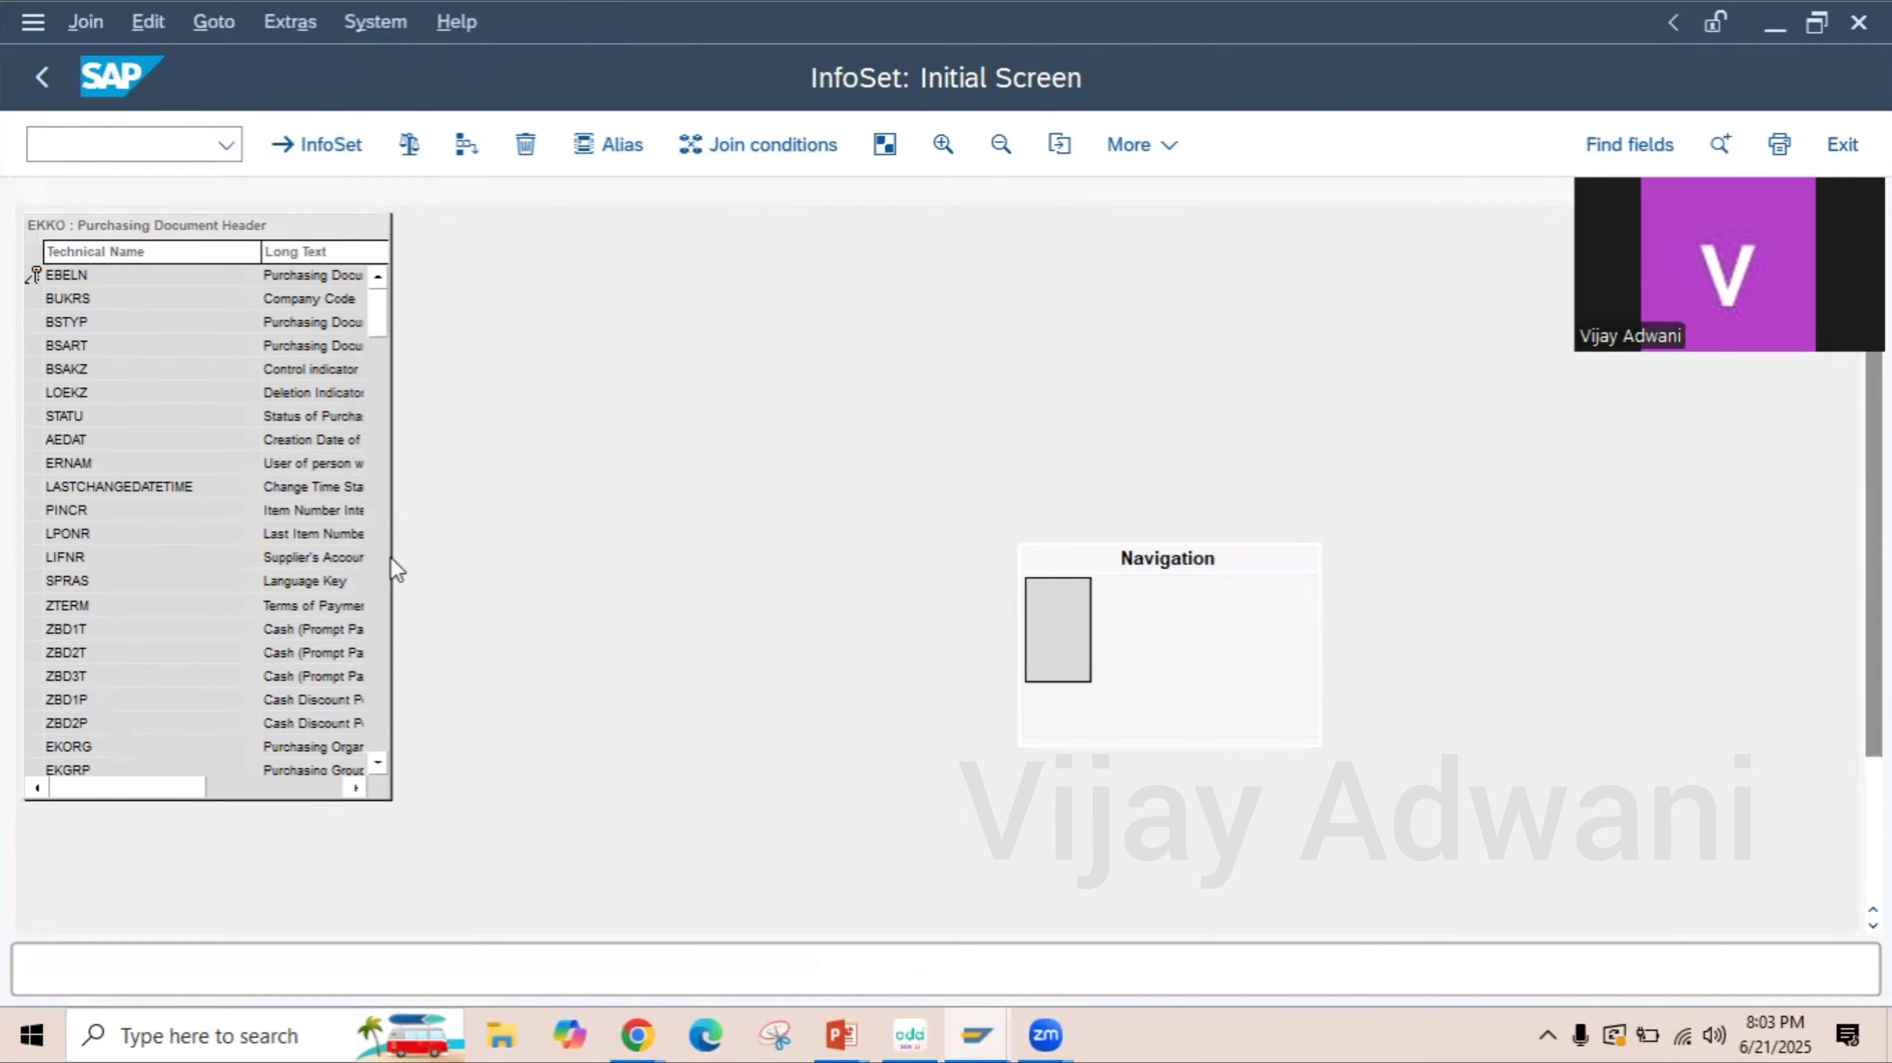
left_click_drag(392, 555, 458, 554)
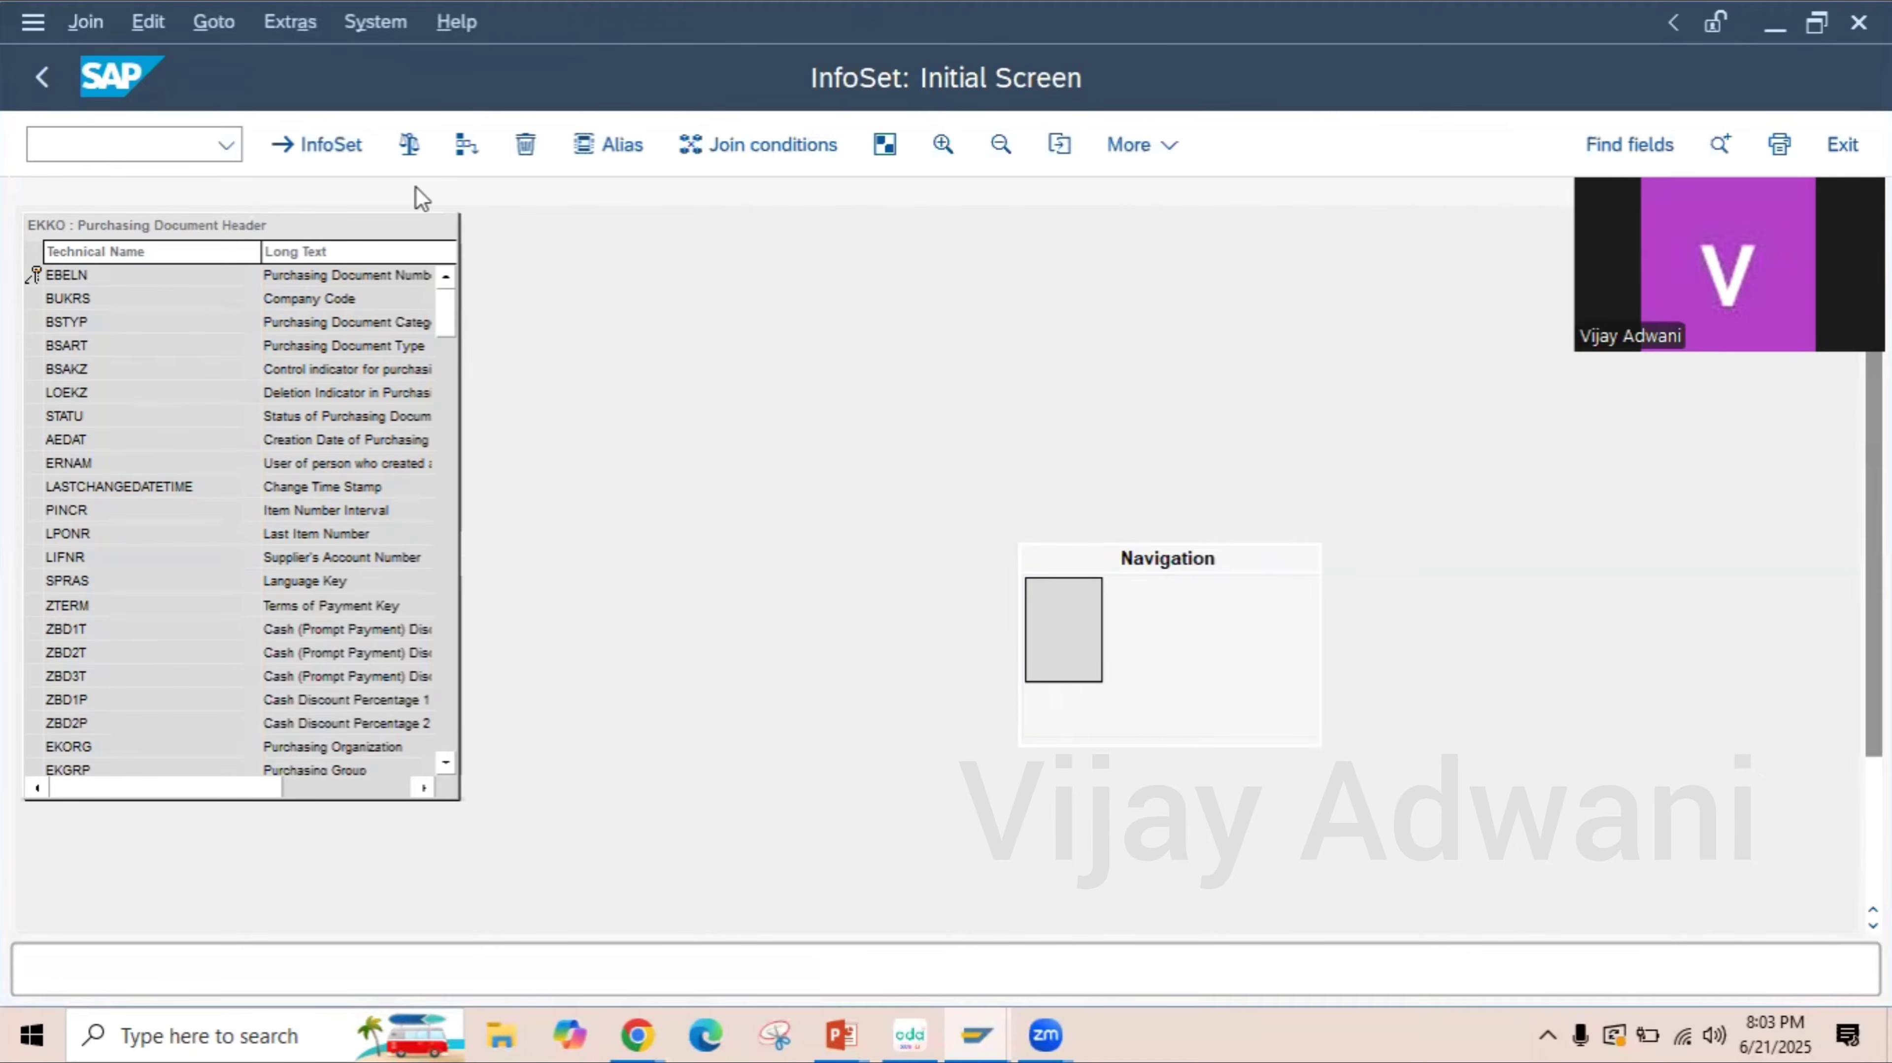
left_click(470, 146)
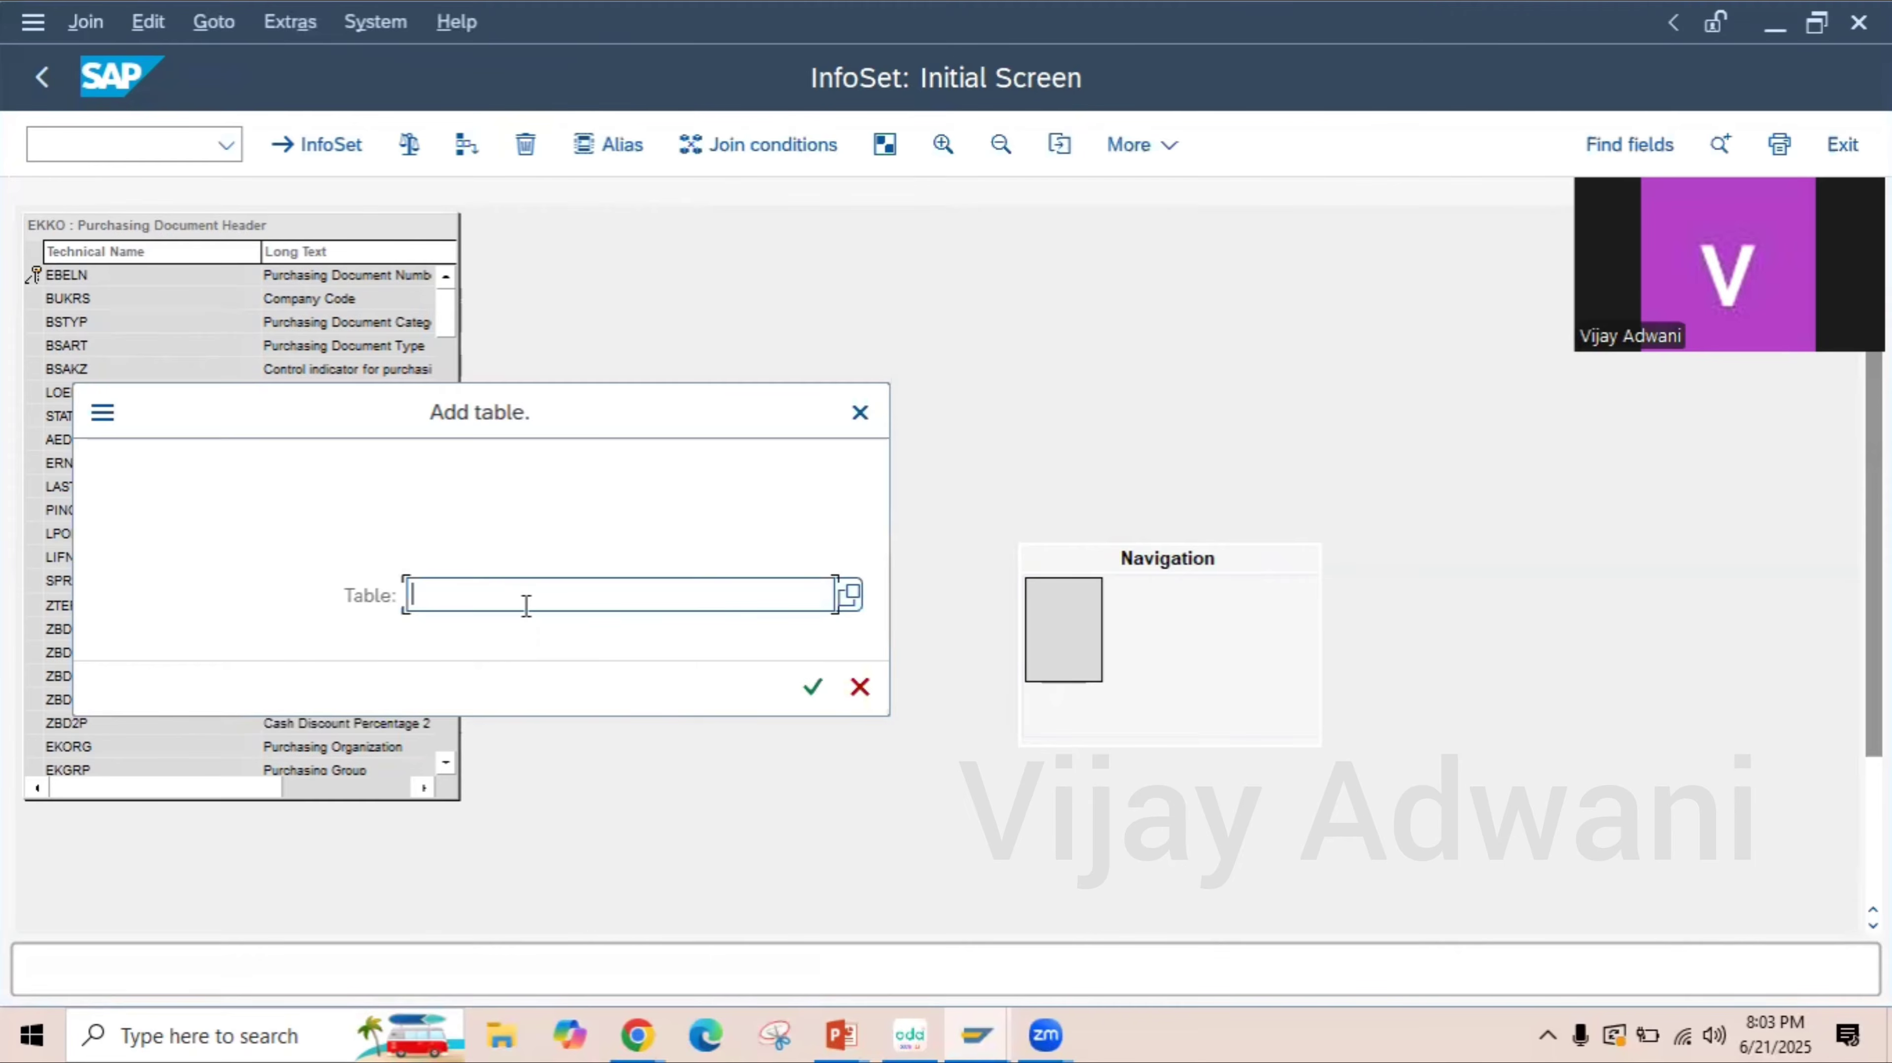
type("EKP")
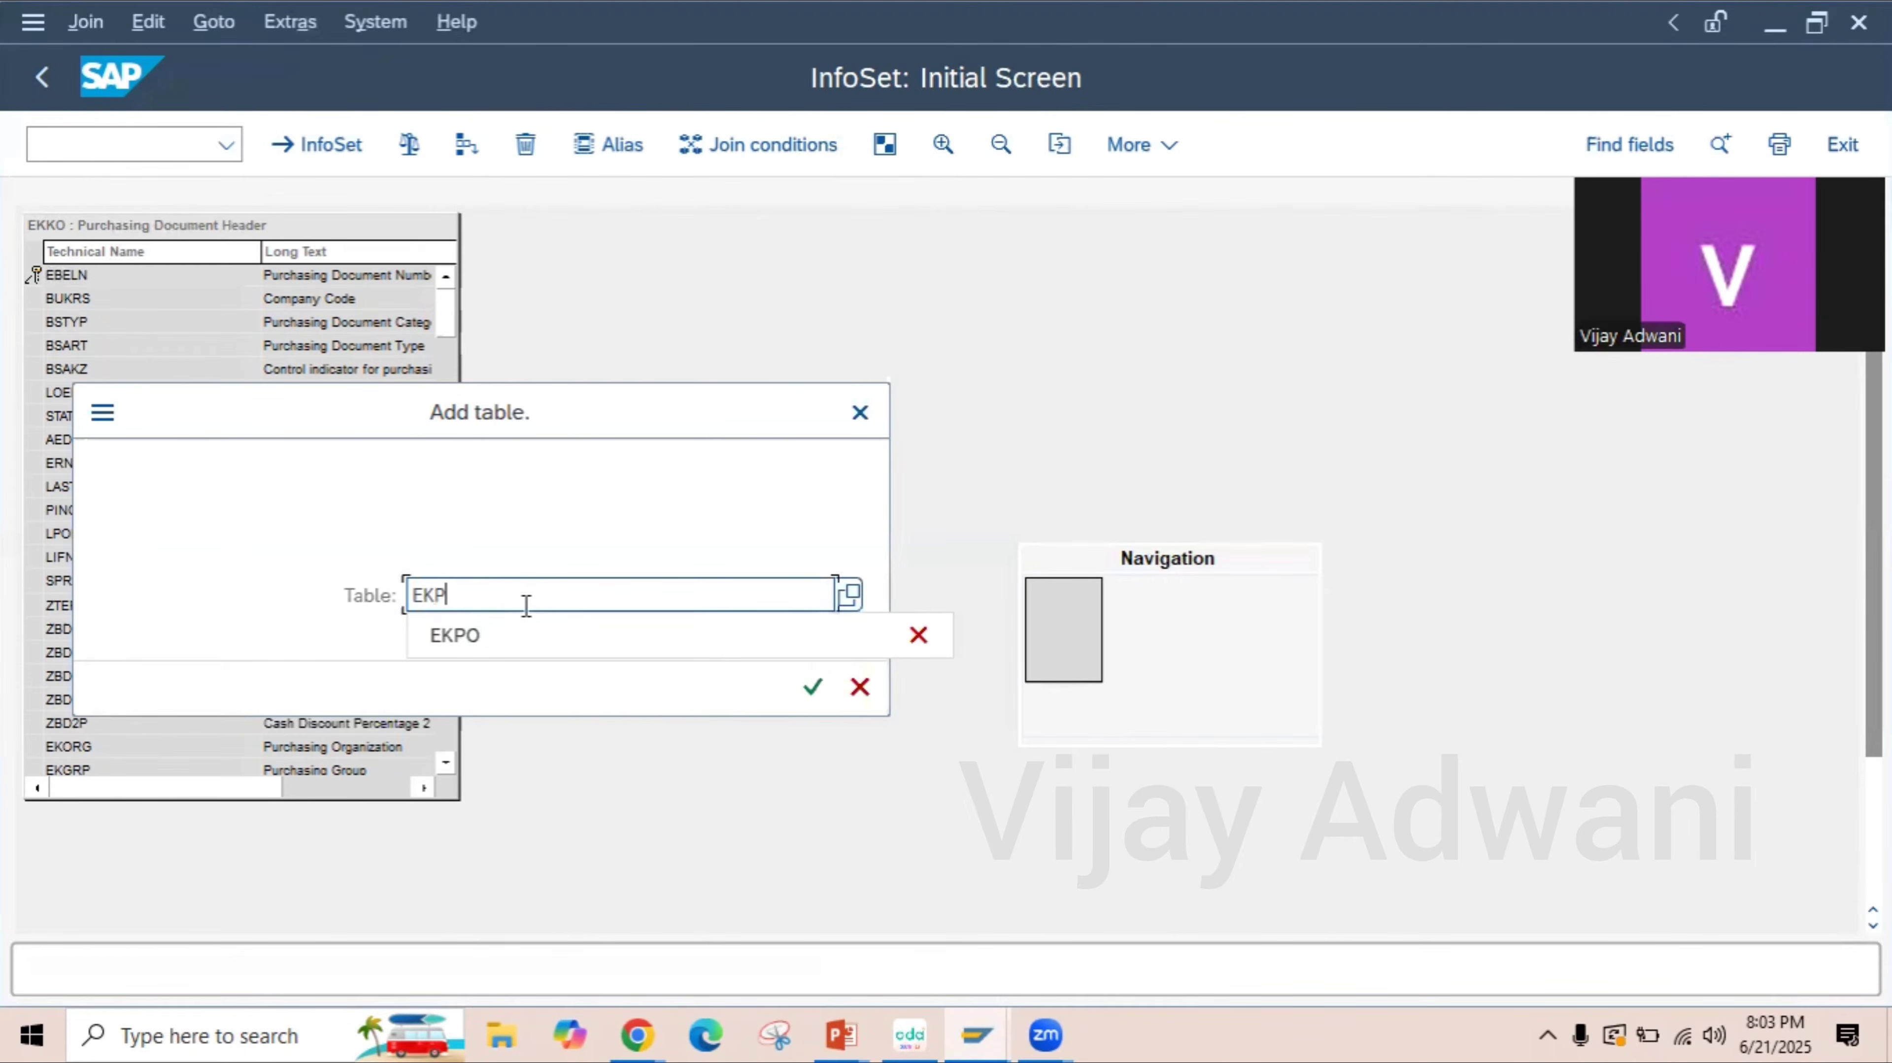
type("O")
key("Return")
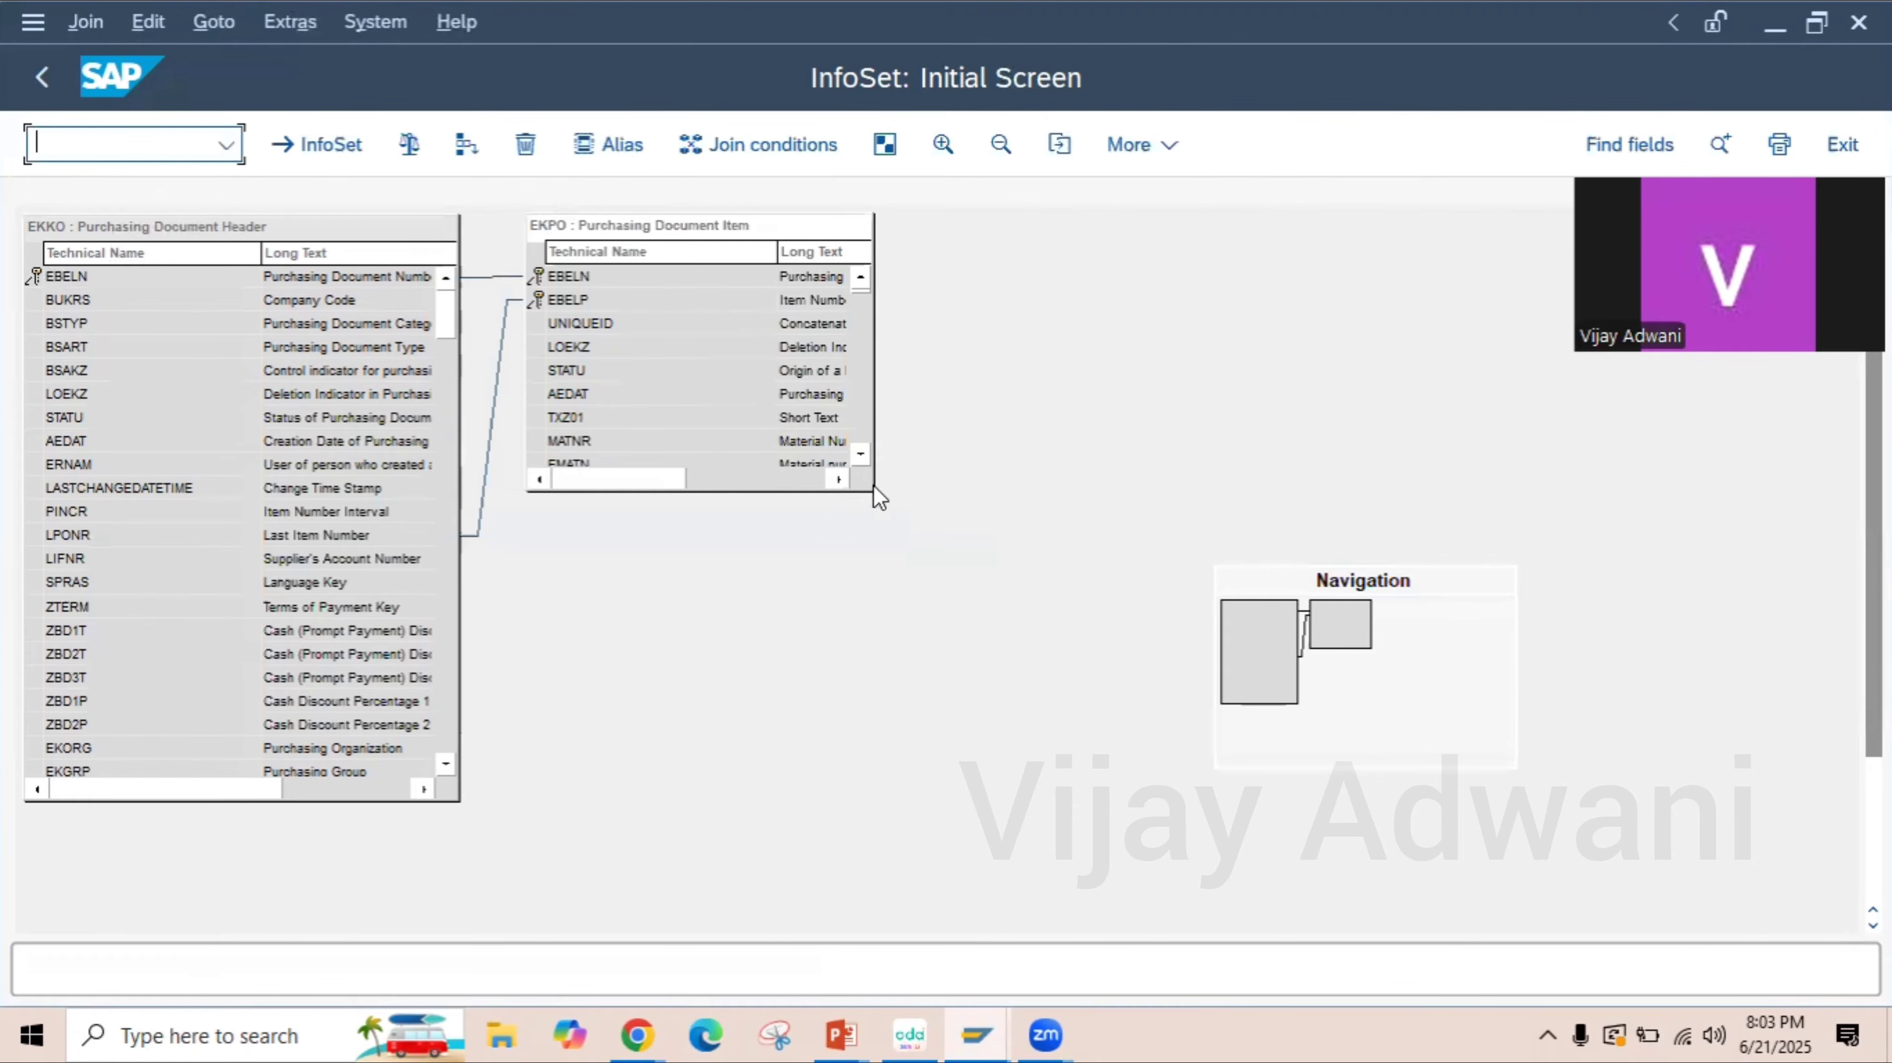
left_click_drag(873, 484, 925, 780)
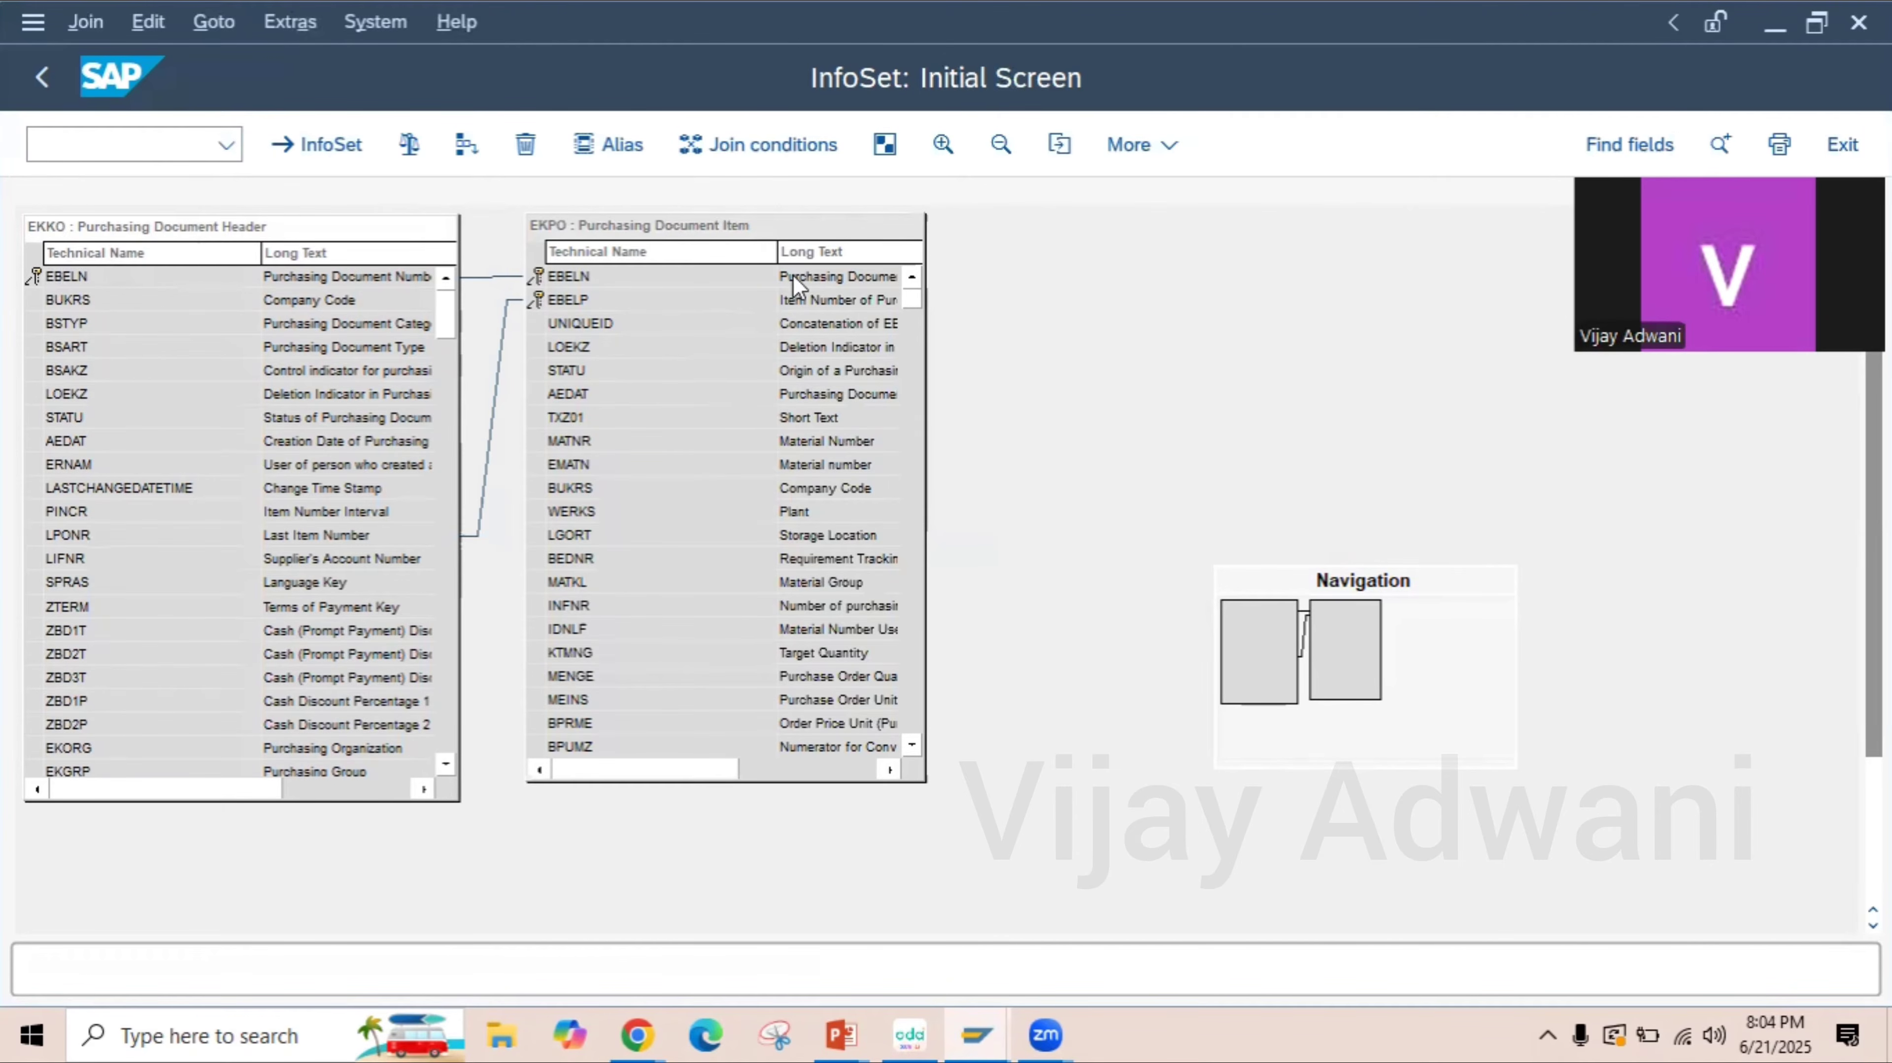
left_click_drag(928, 443, 1006, 447)
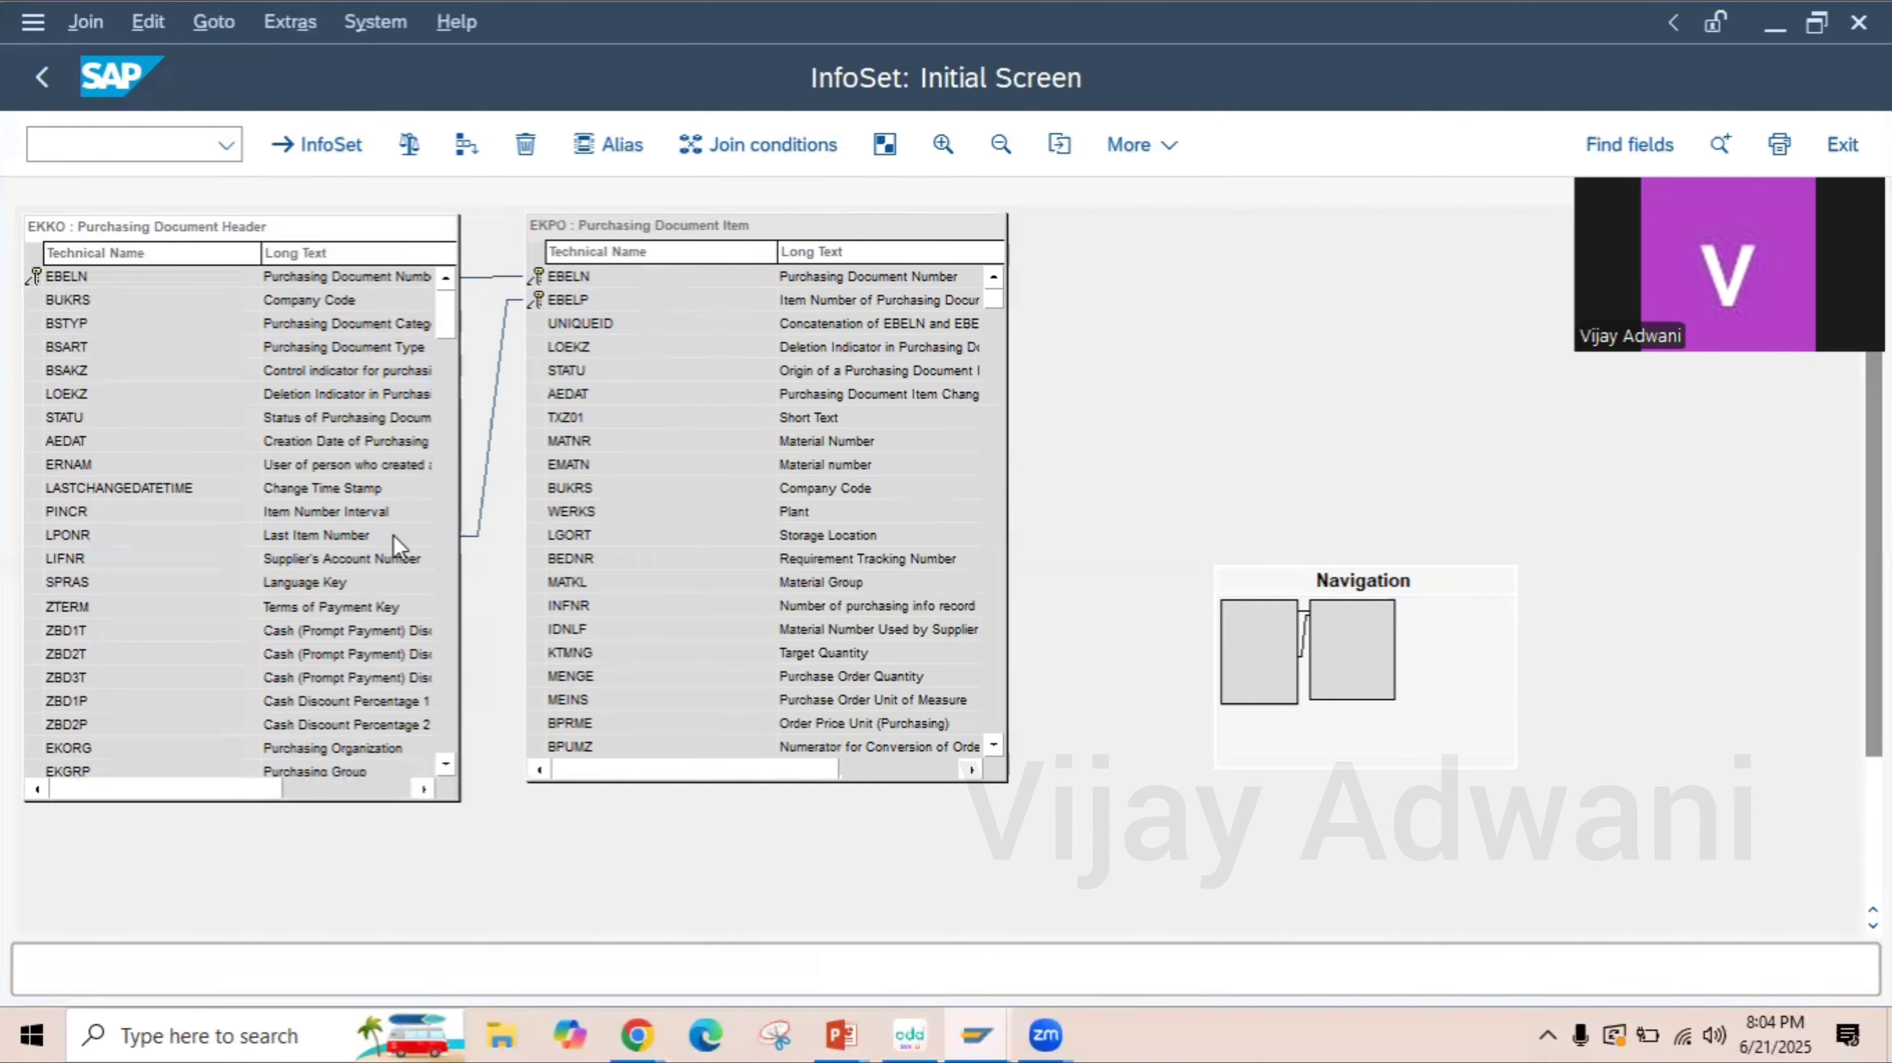
- Delete the link between LPONR in table EKKO and EBELP in table EKPO
left_click(492, 446)
right_click(493, 452)
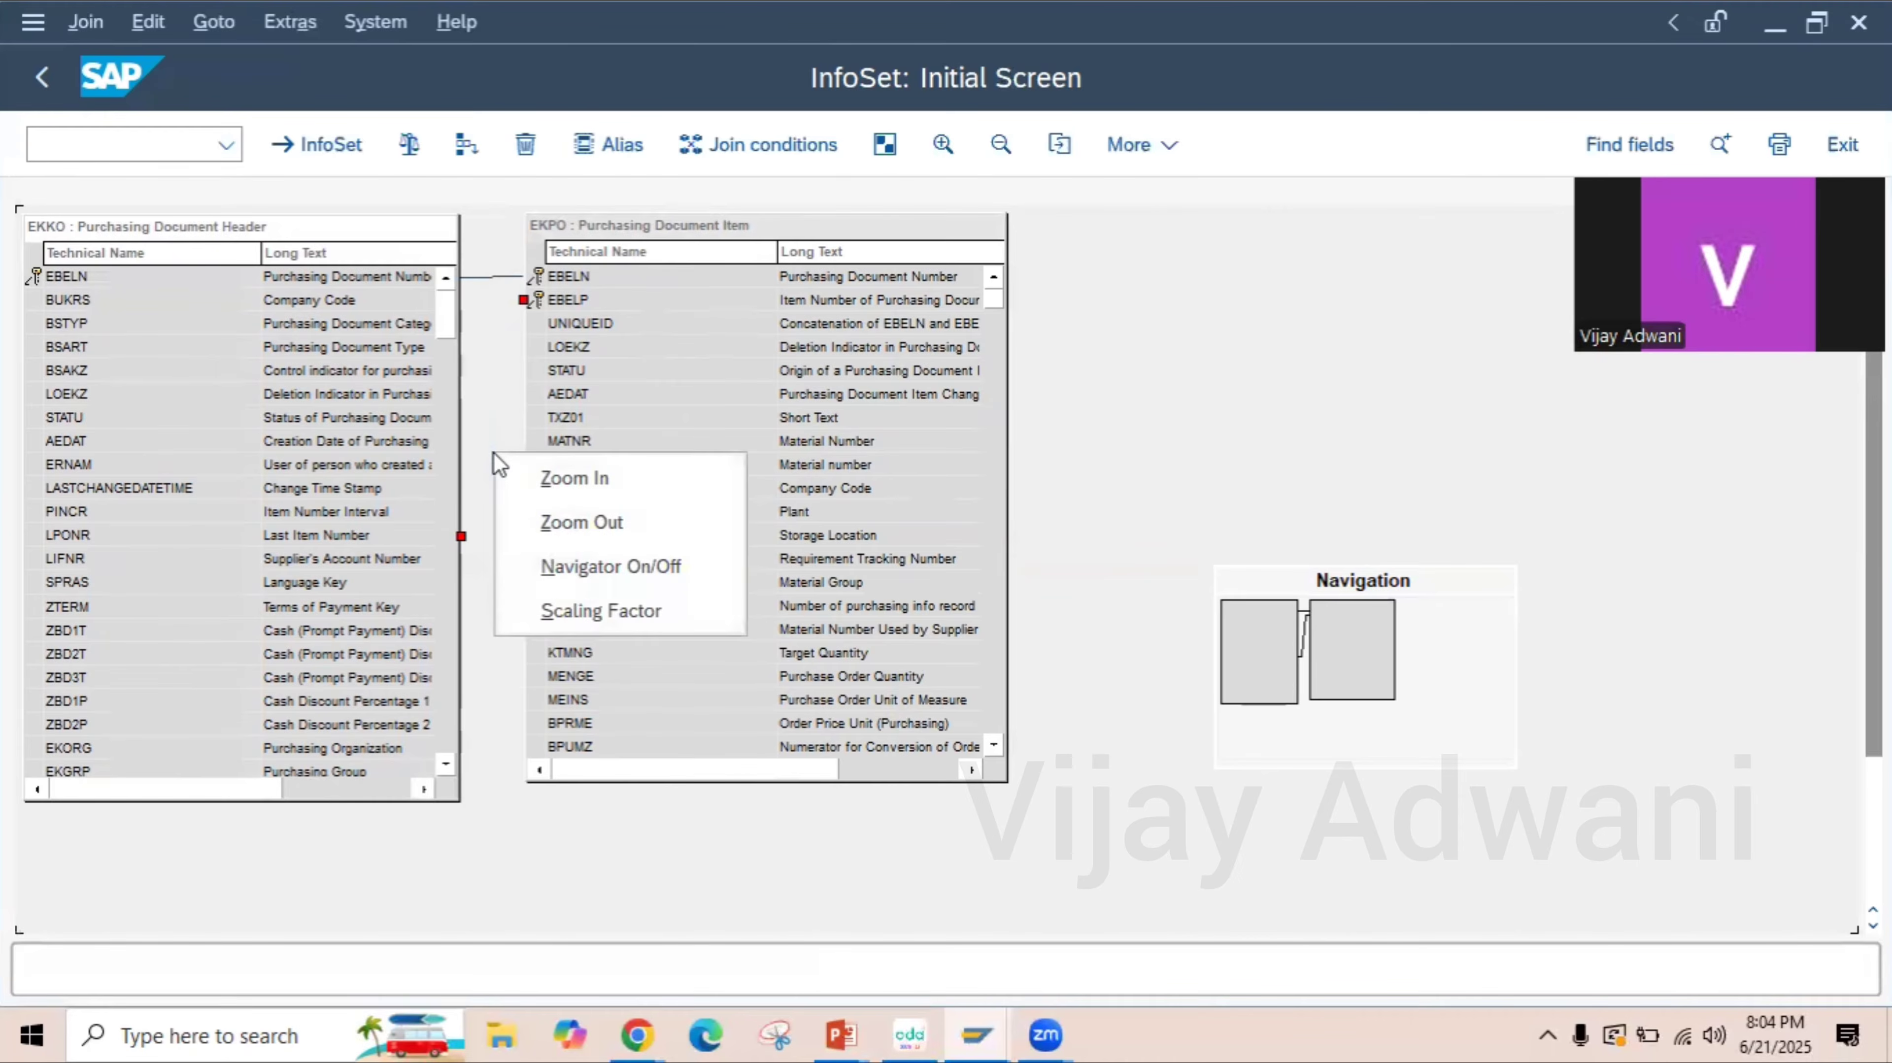
key("Escape")
right_click(495, 421)
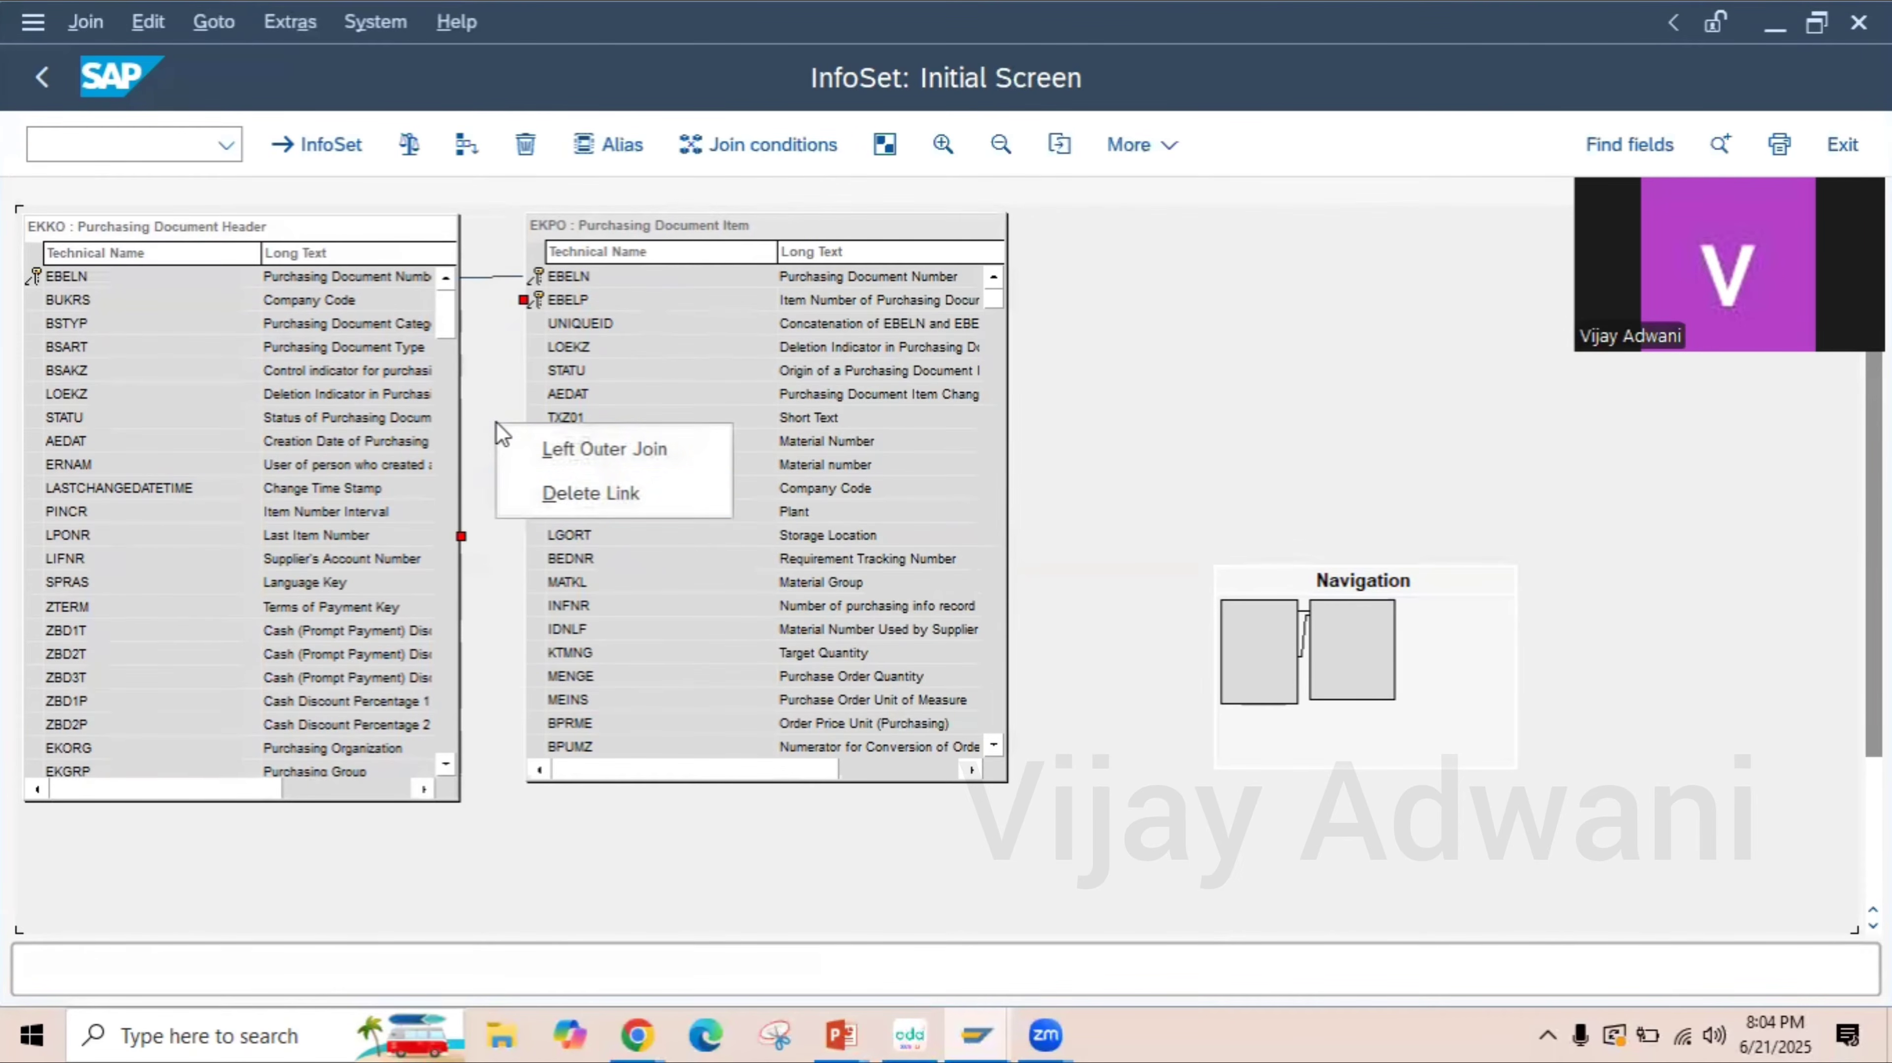
left_click(568, 494)
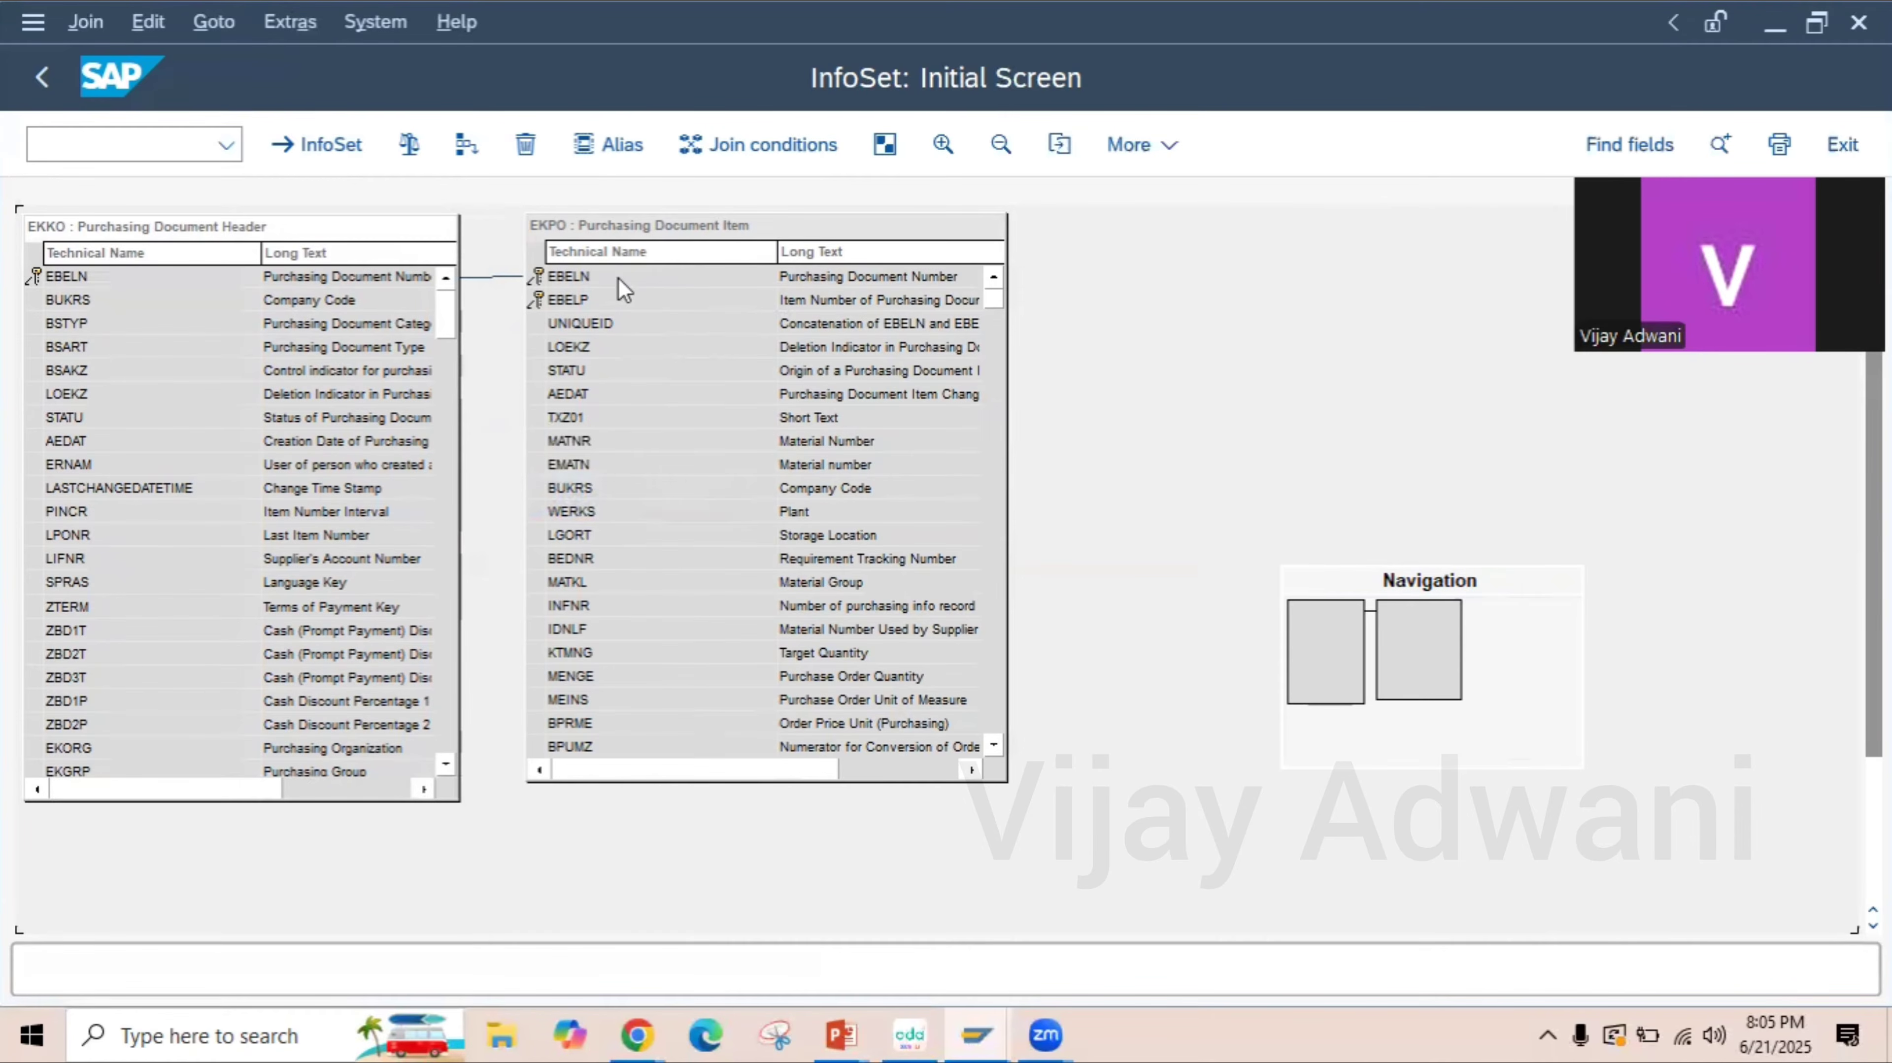
- Add table LFBK to the join and enlarge its box to show all its fields
left_click(466, 146)
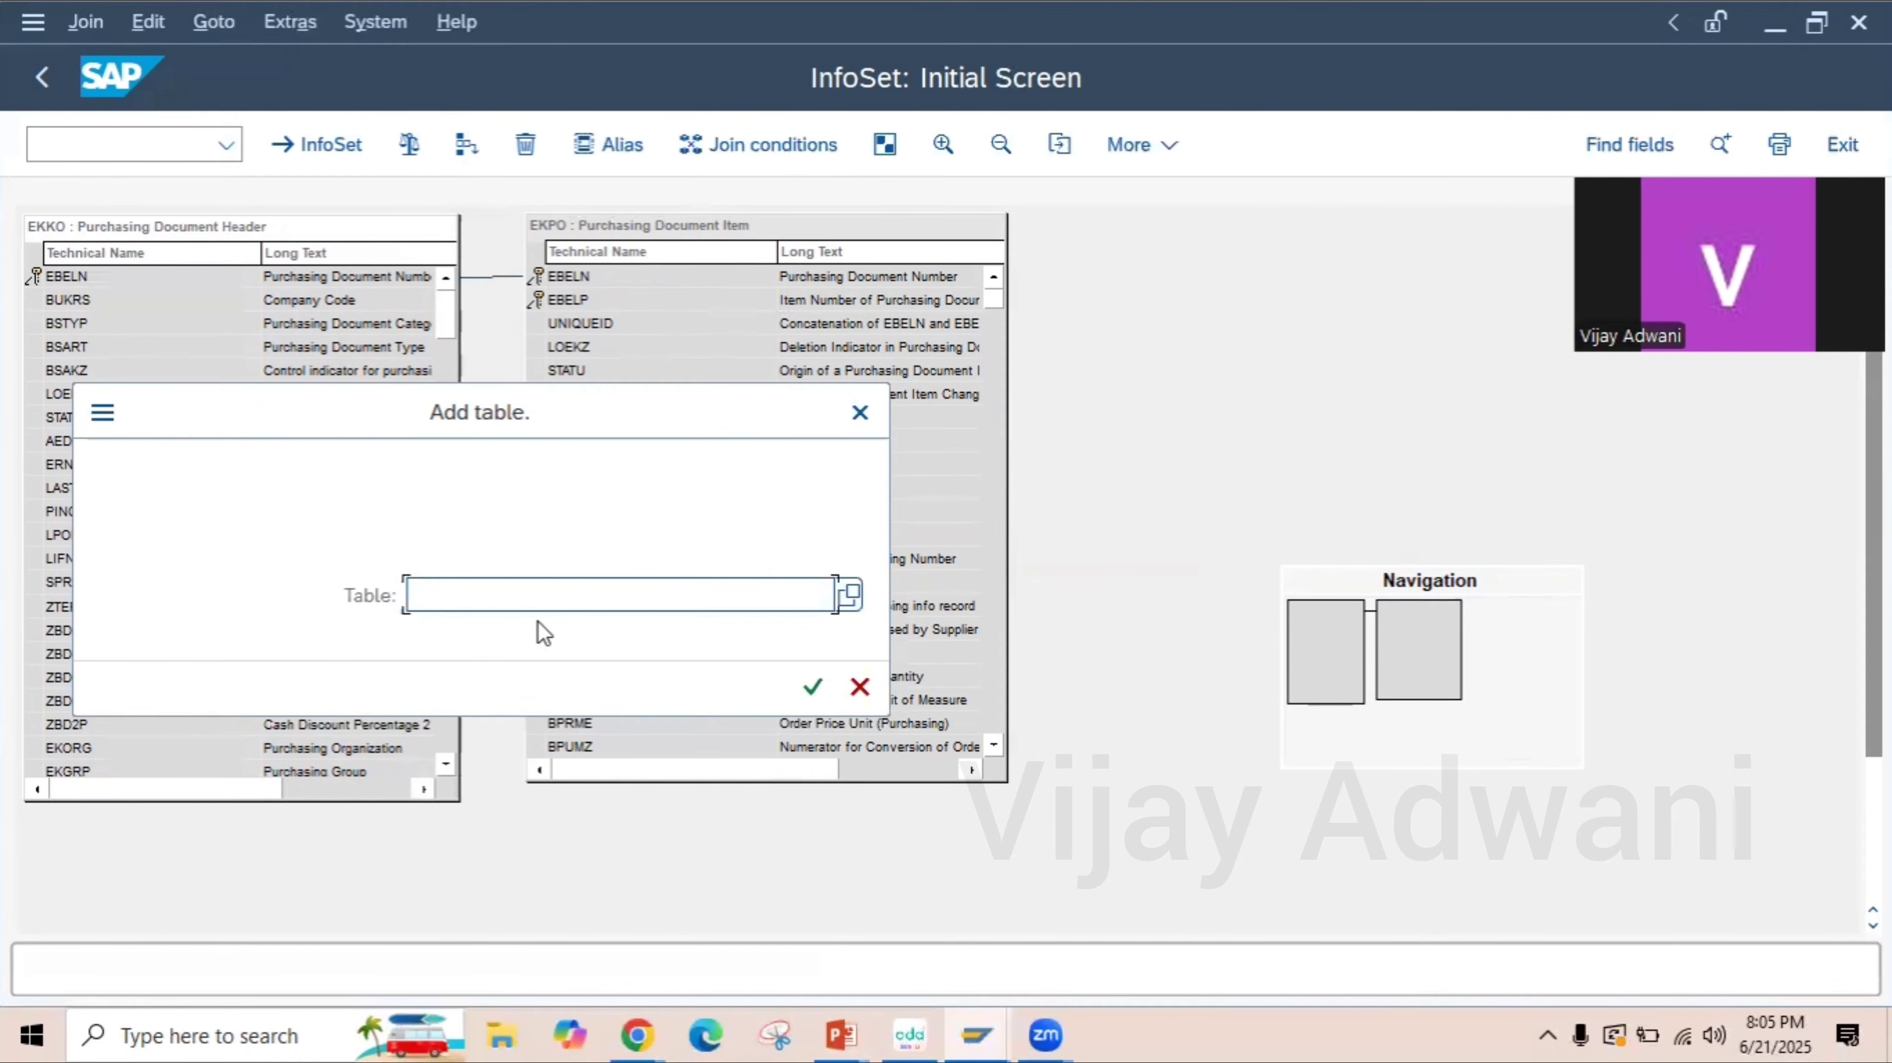
type("LFBK")
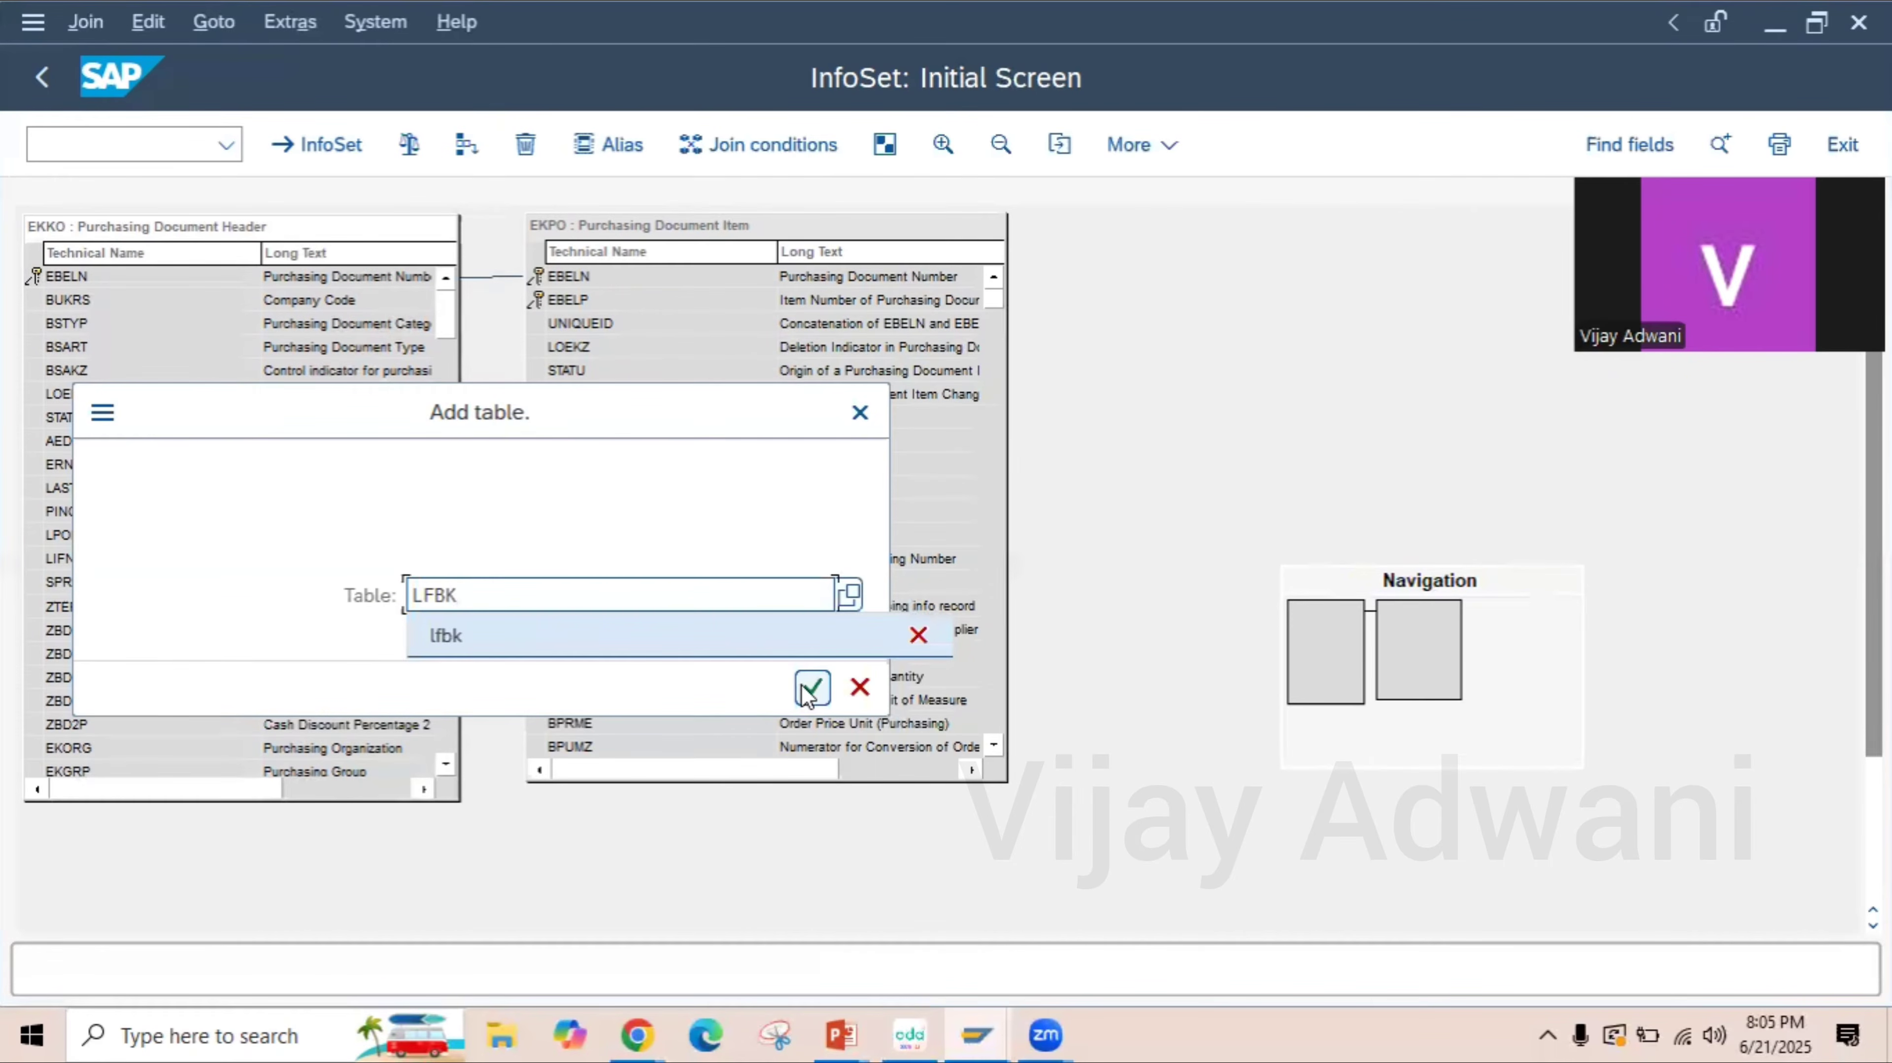
left_click(812, 688)
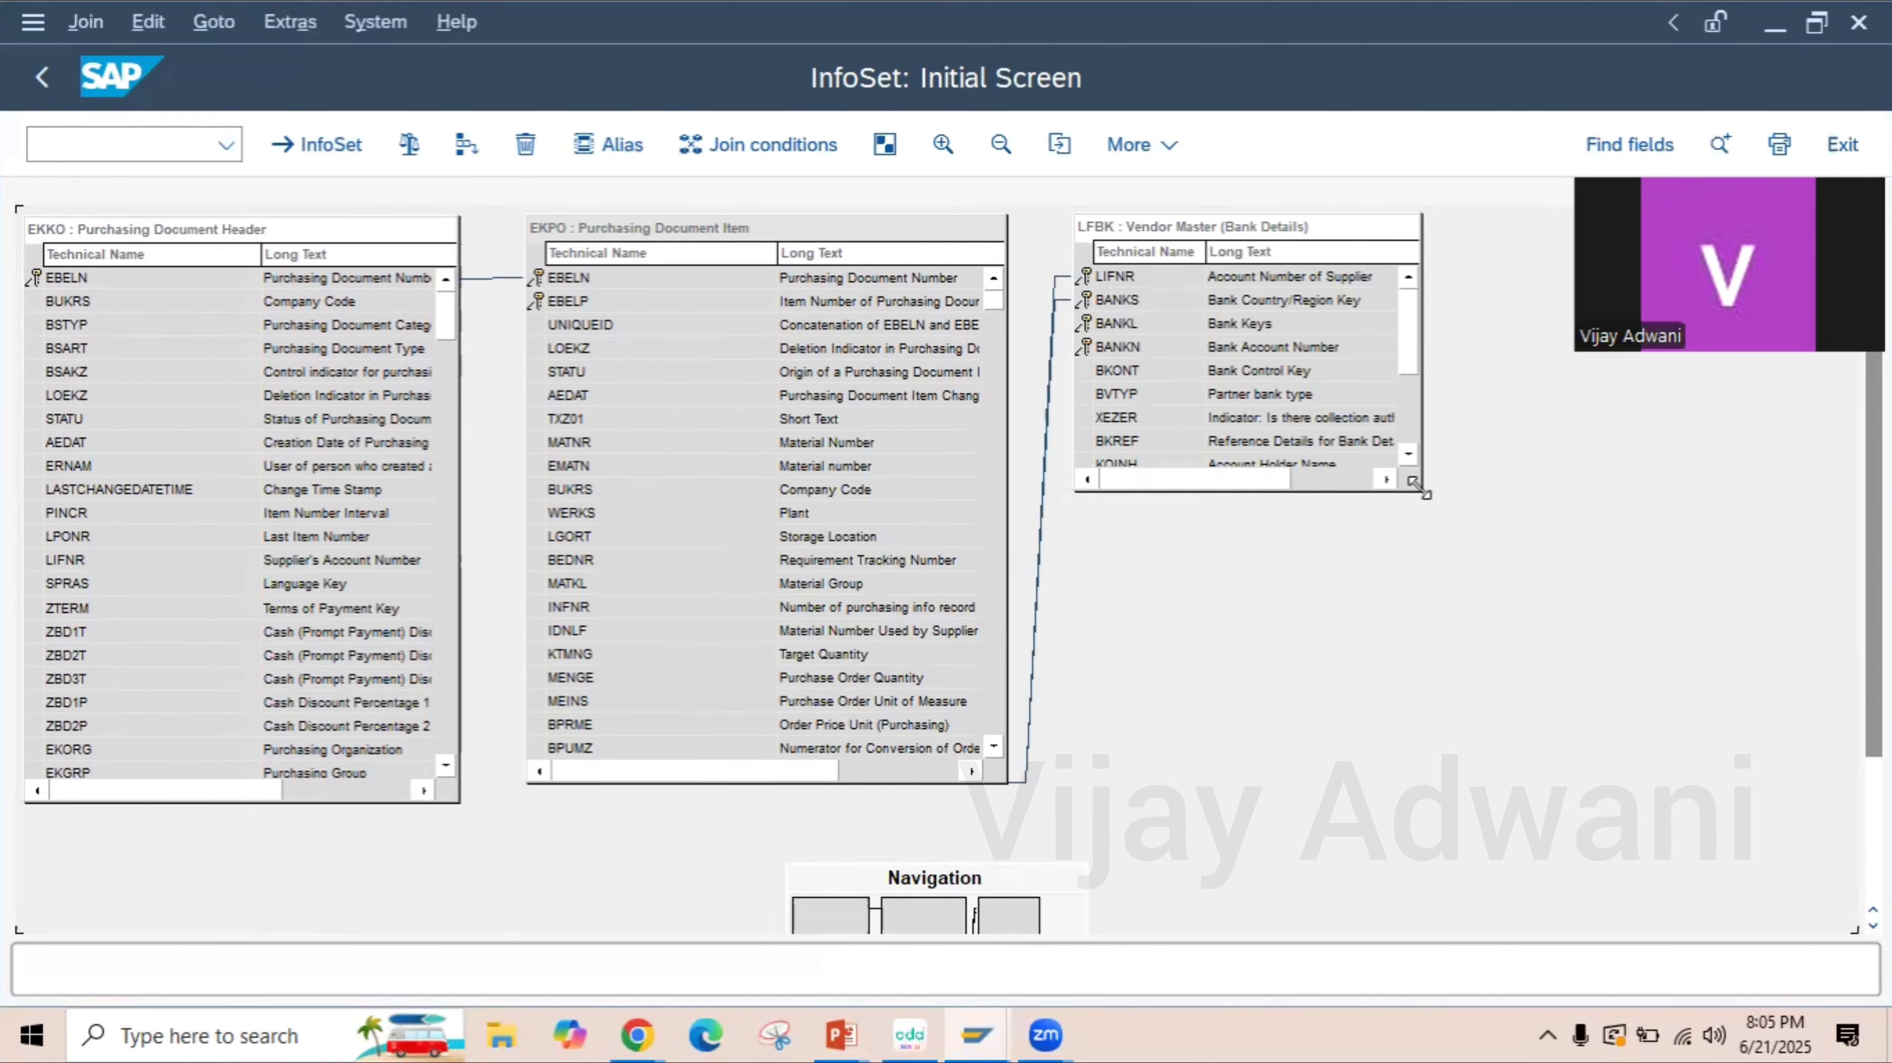
left_click_drag(1416, 485, 1486, 774)
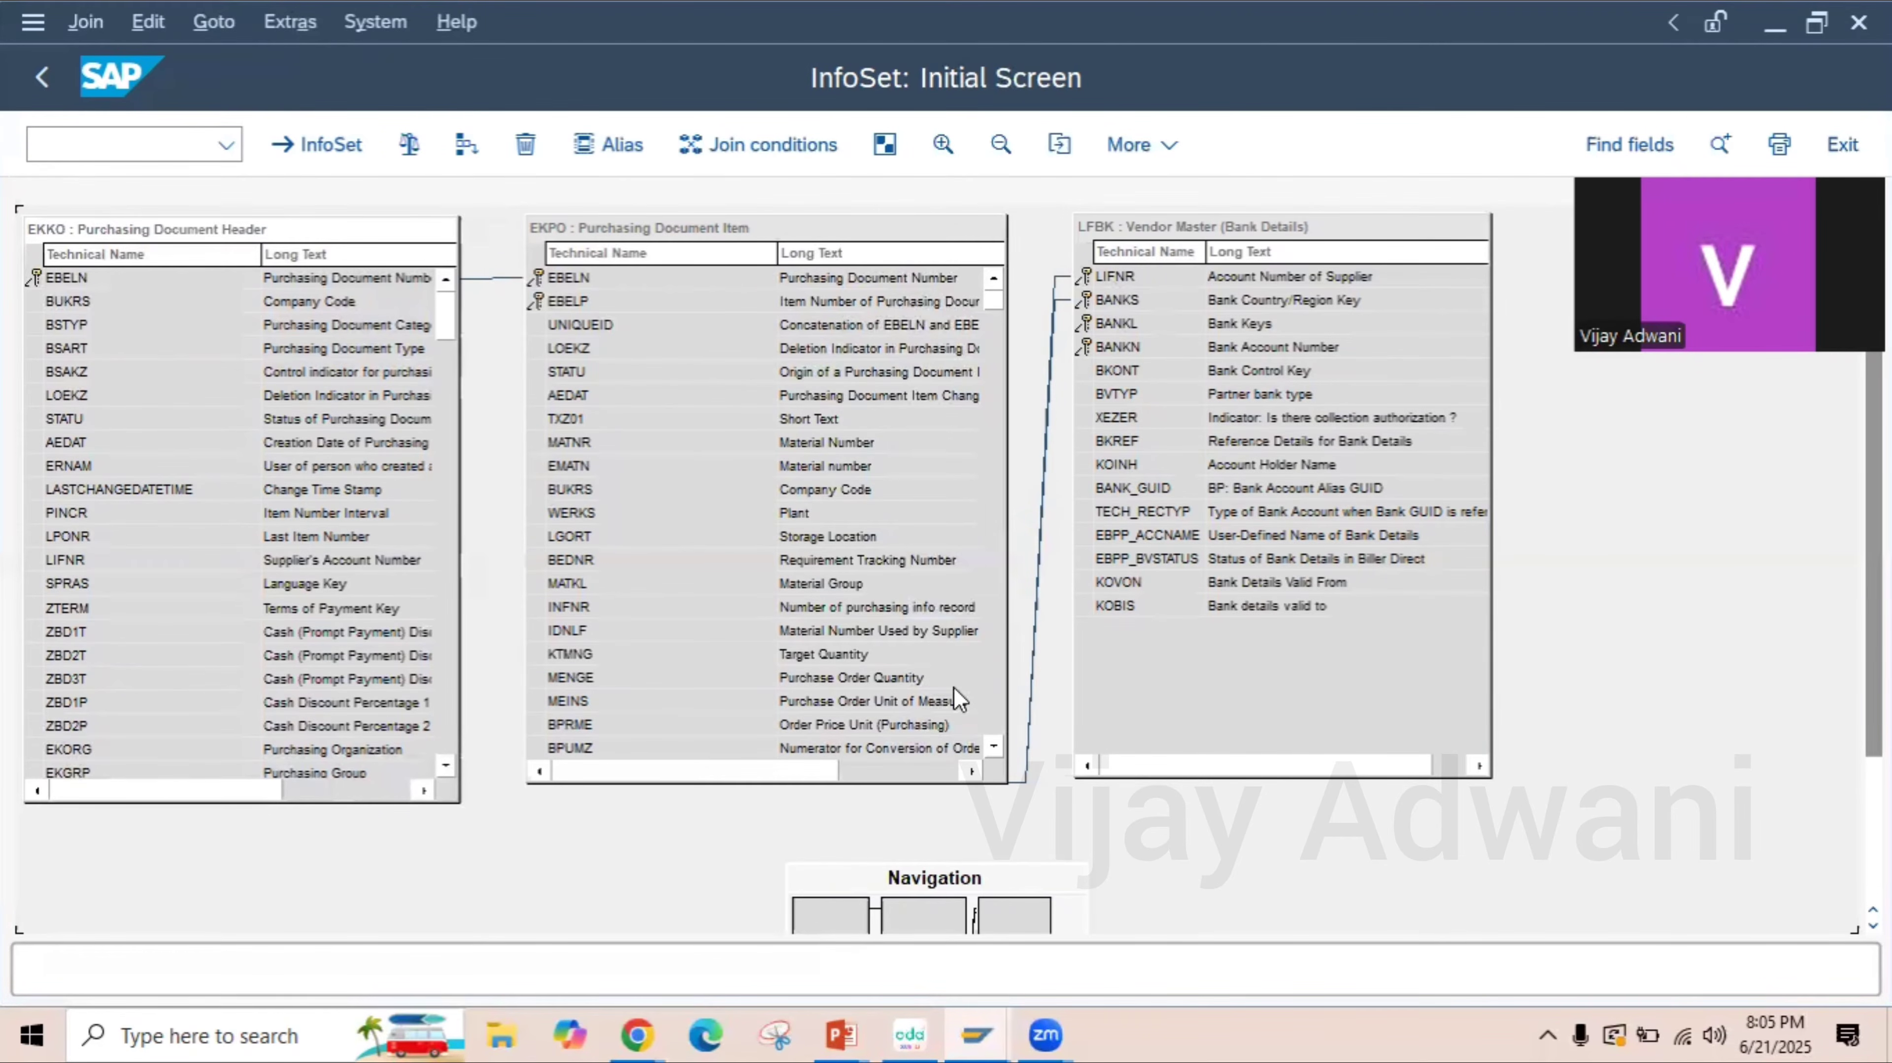
- Delete the link between table EKPO and field BANKS in table LFBK
left_click(992, 747)
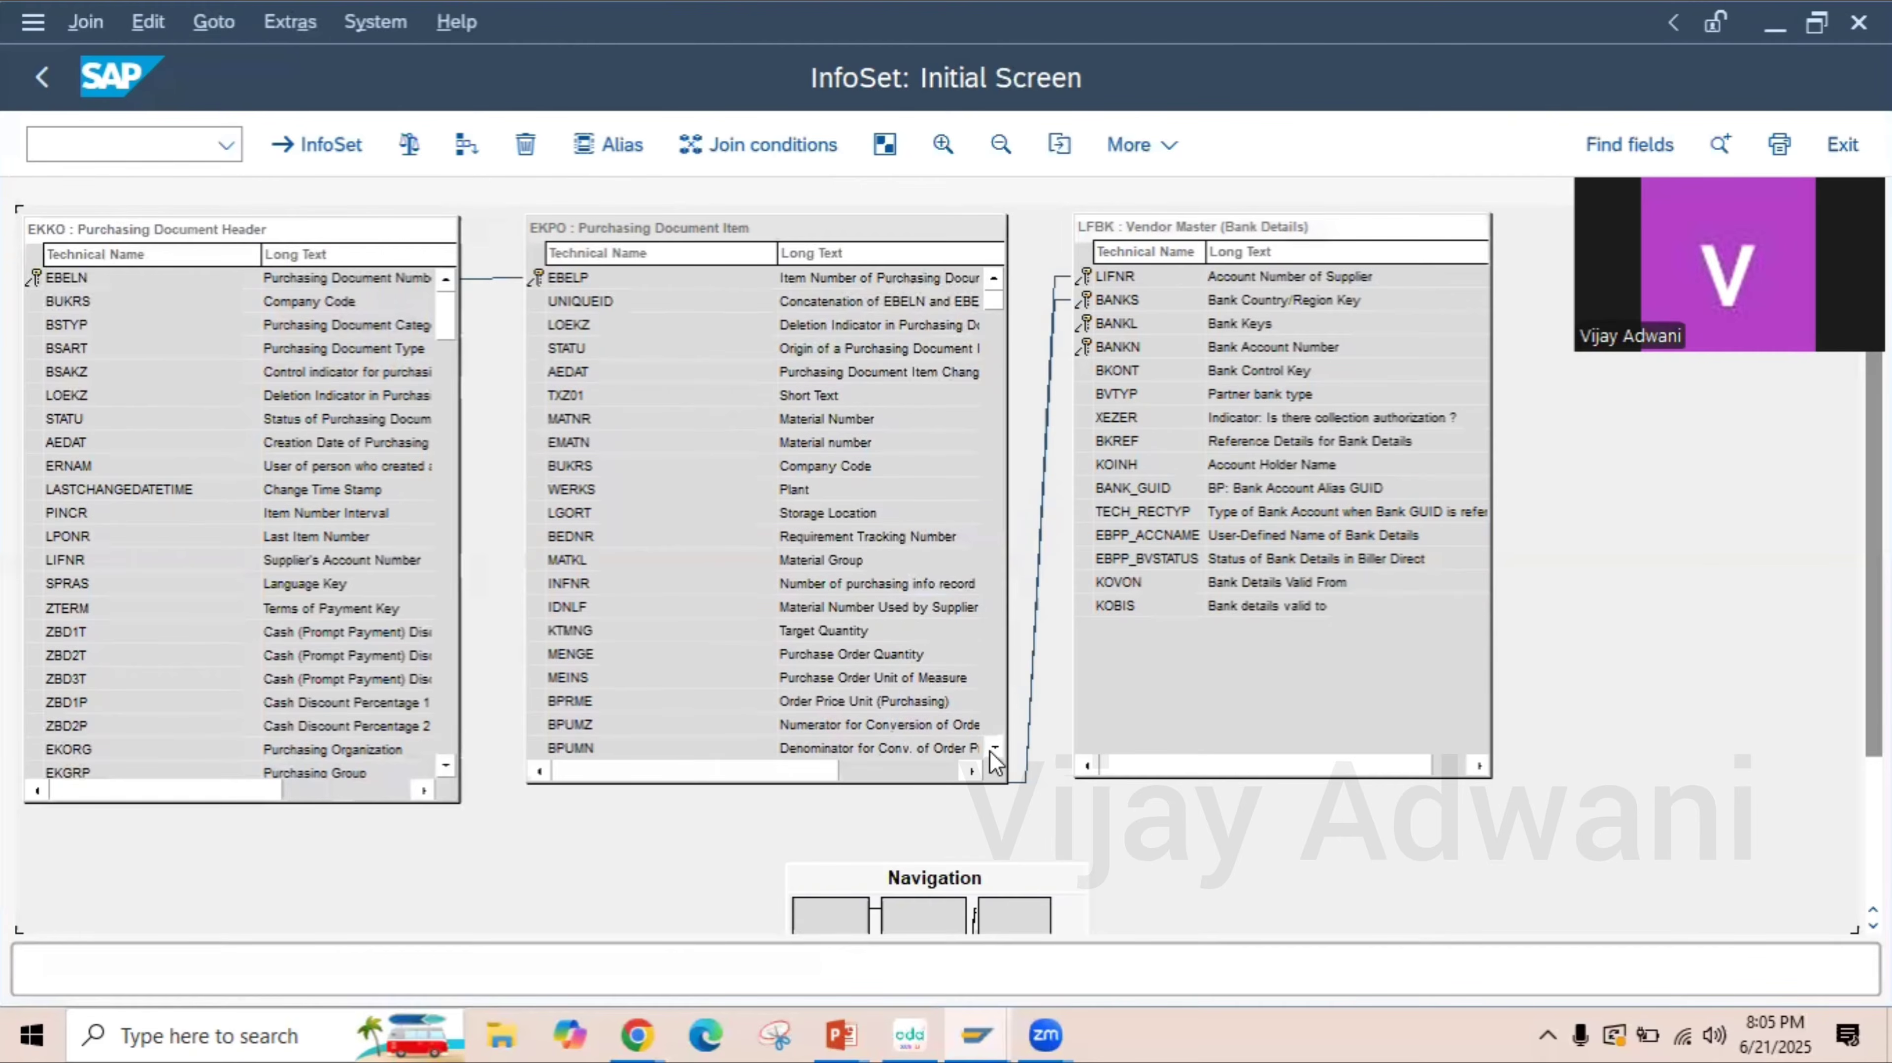
double_click(992, 748)
left_click(992, 747)
double_click(991, 751)
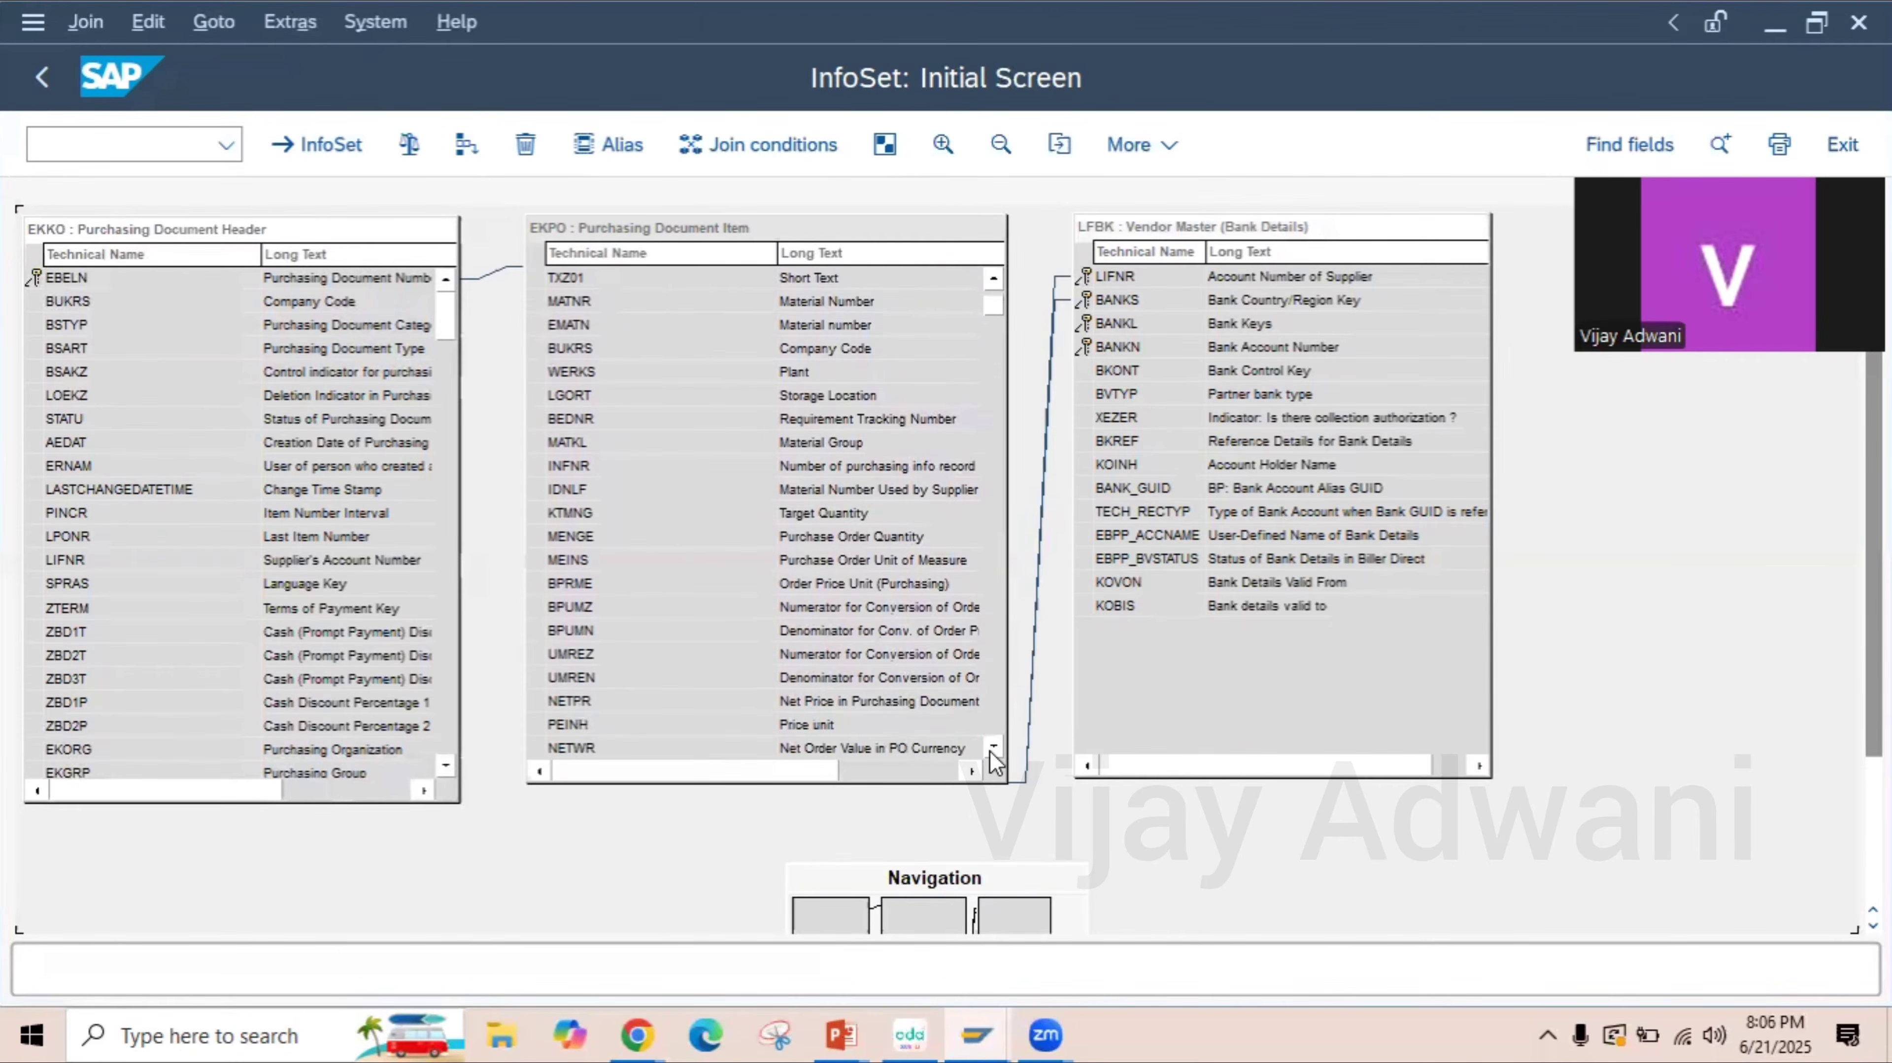
left_click(991, 752)
left_click(996, 493)
left_click(996, 495)
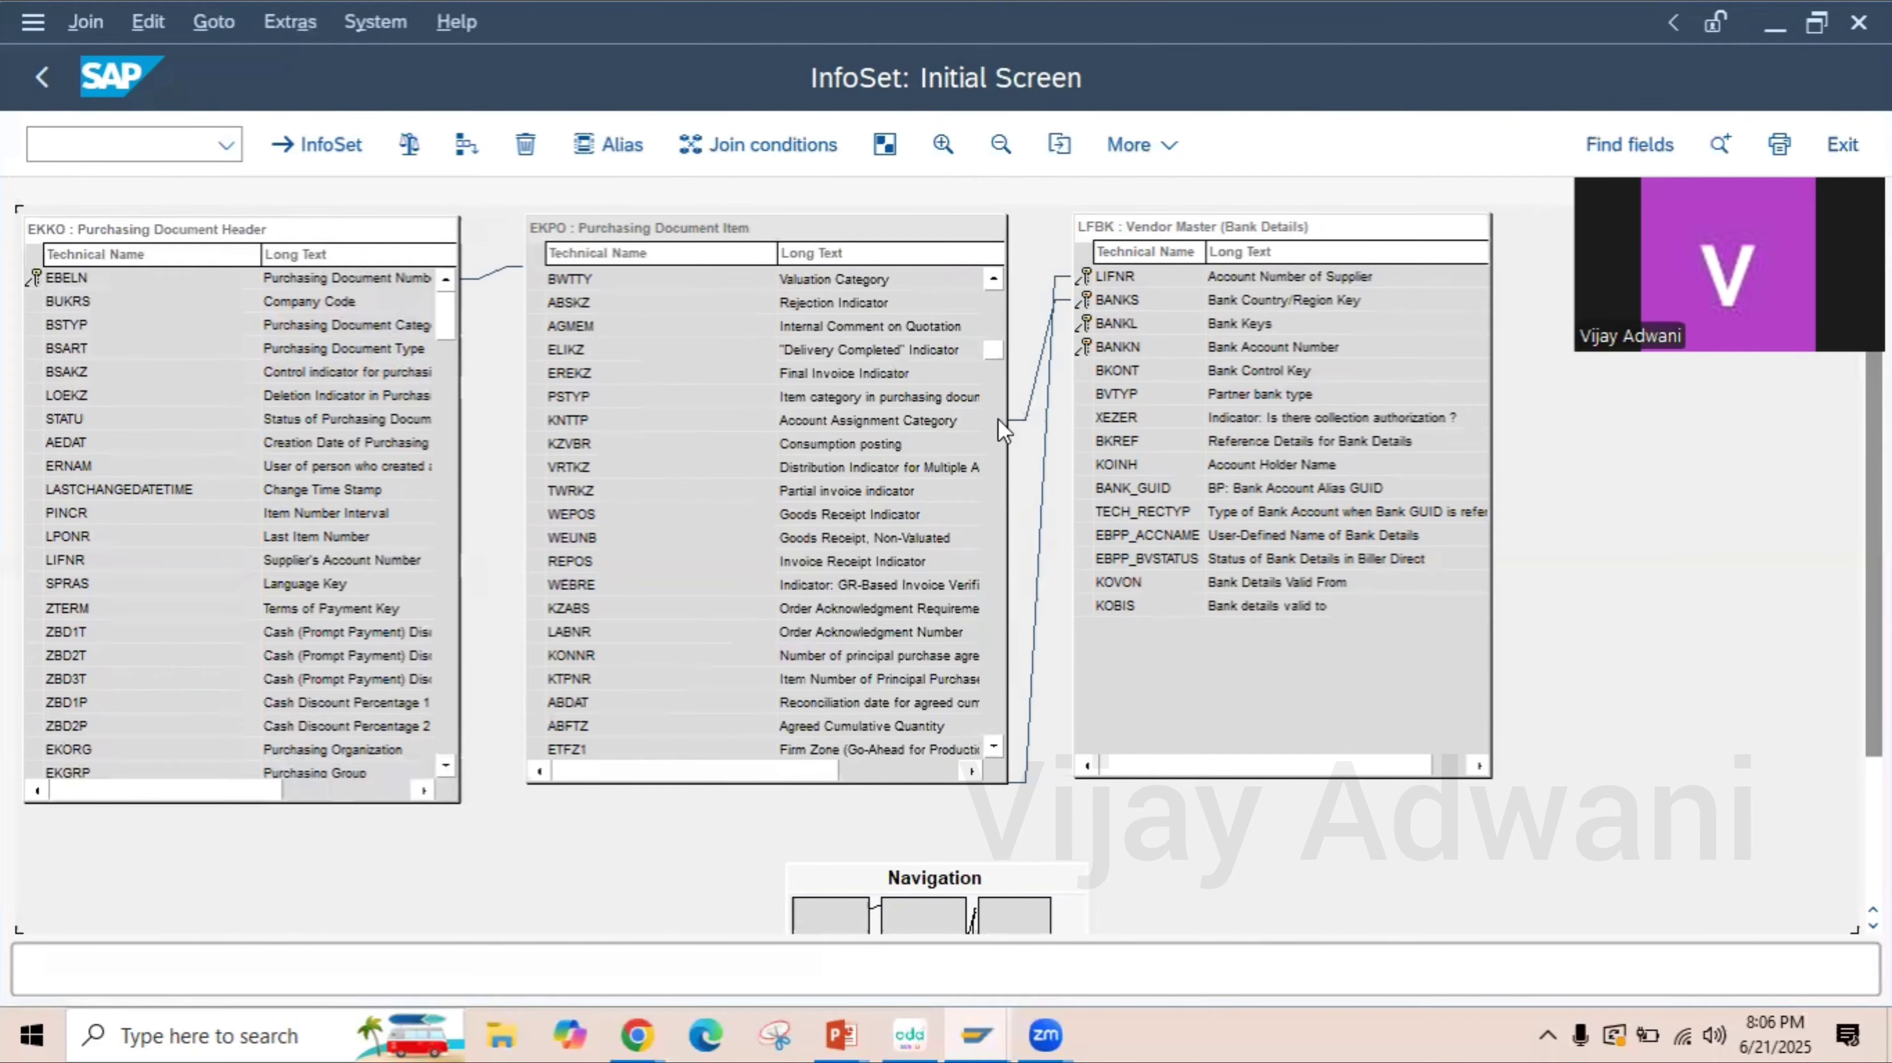
right_click(1042, 356)
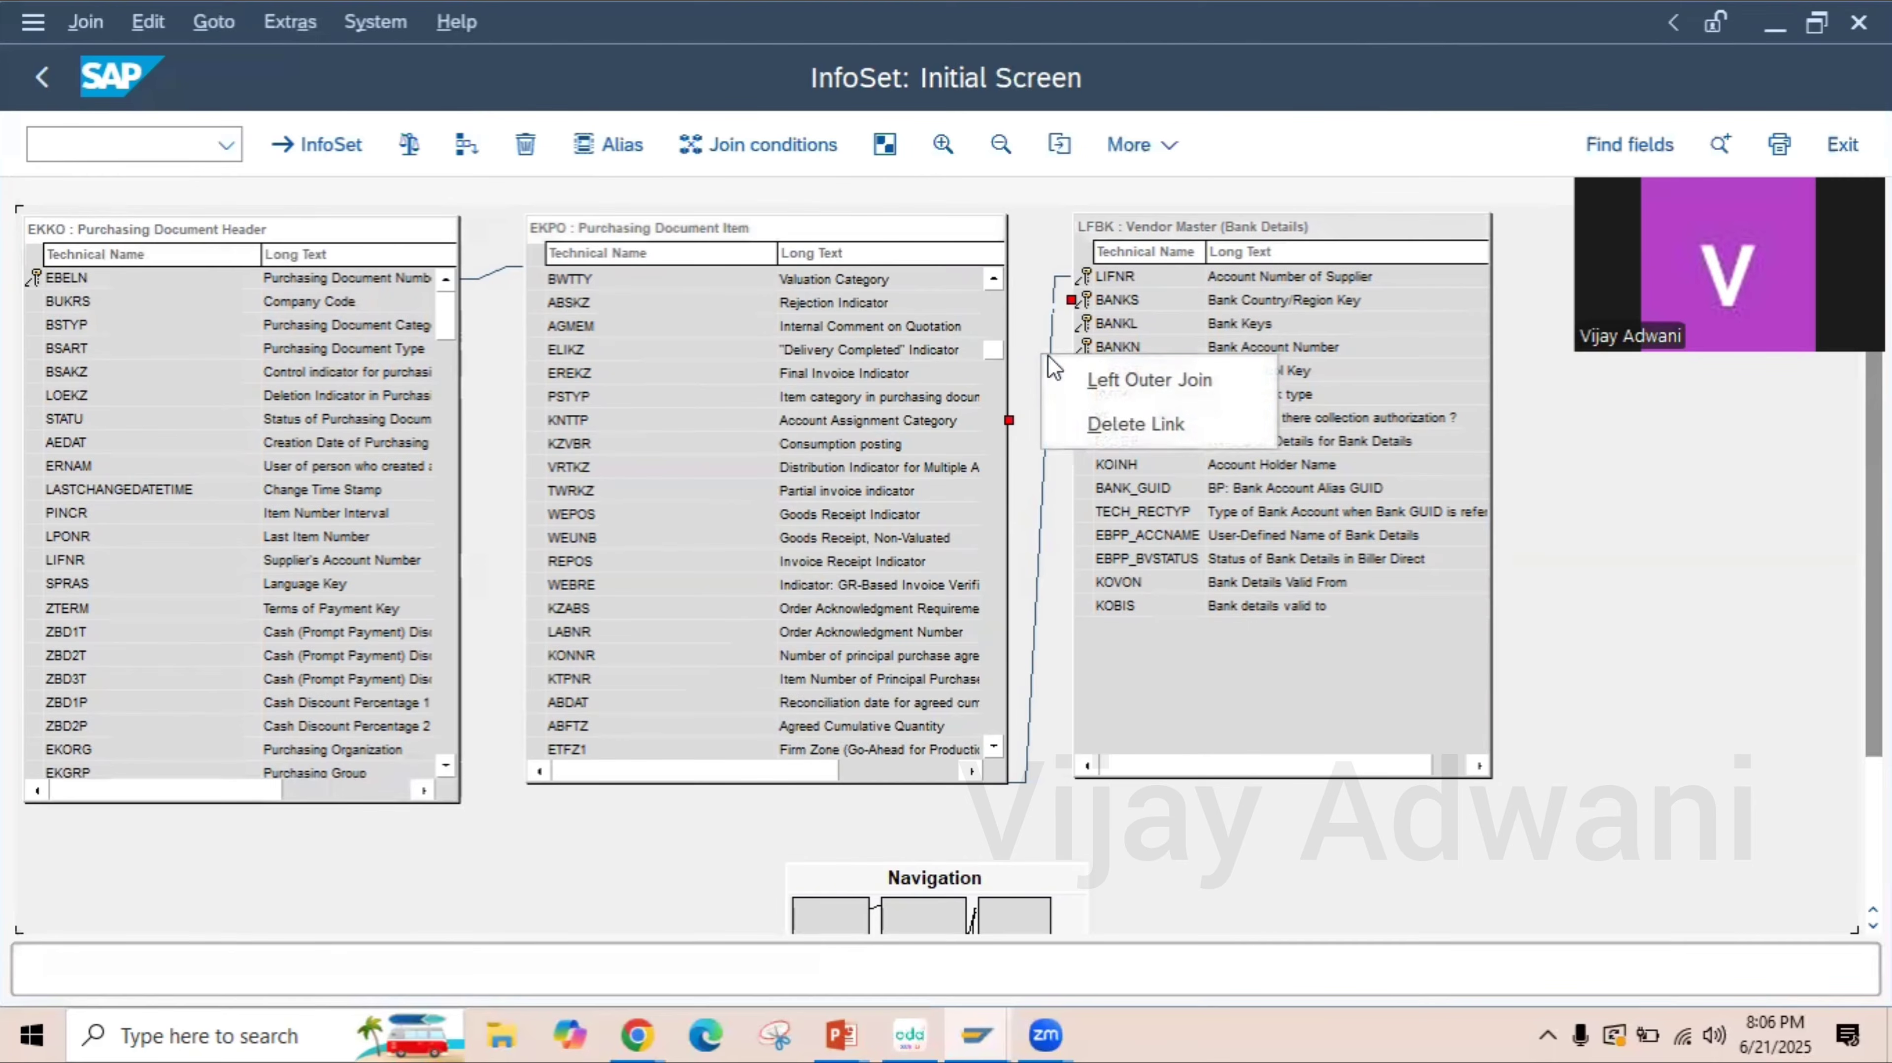
left_click(1110, 422)
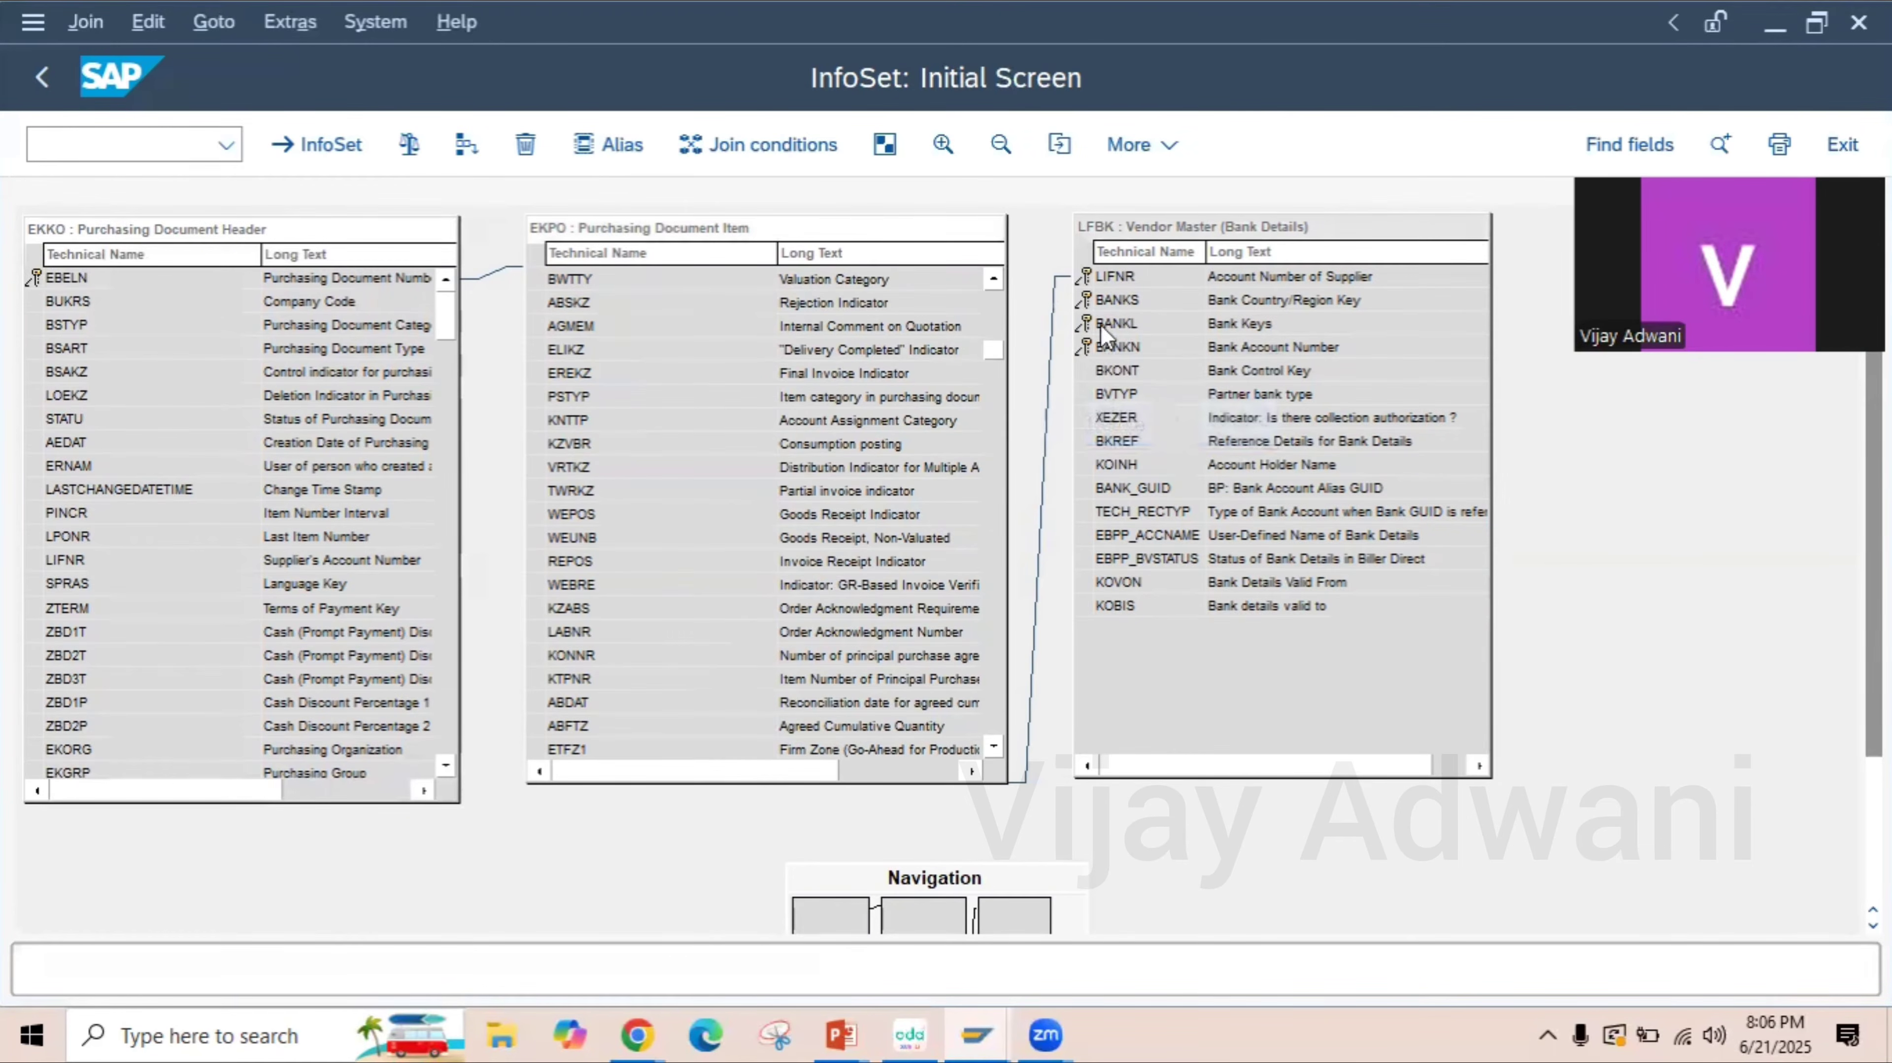
- Delete the link between table EKPO and field LIFNR in table LFBK
scroll(993, 742, "down", 10)
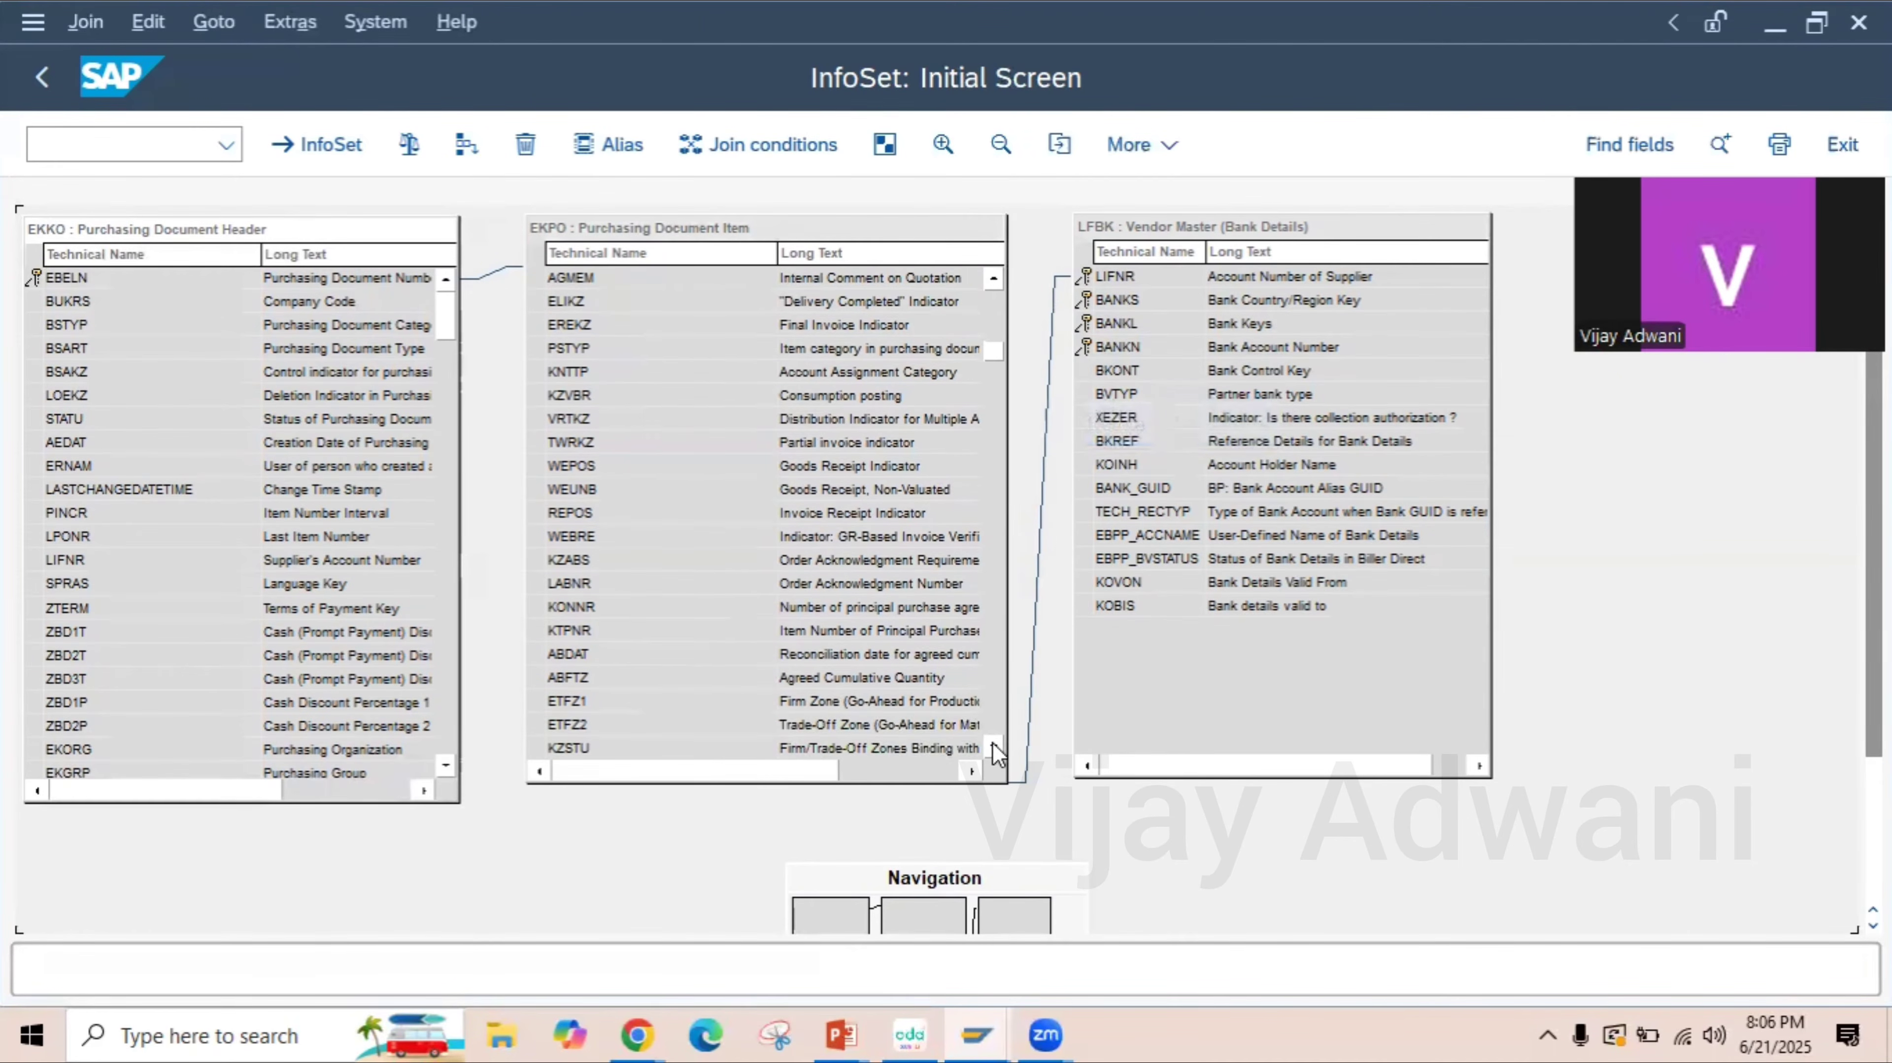
scroll(996, 745, "down", 10)
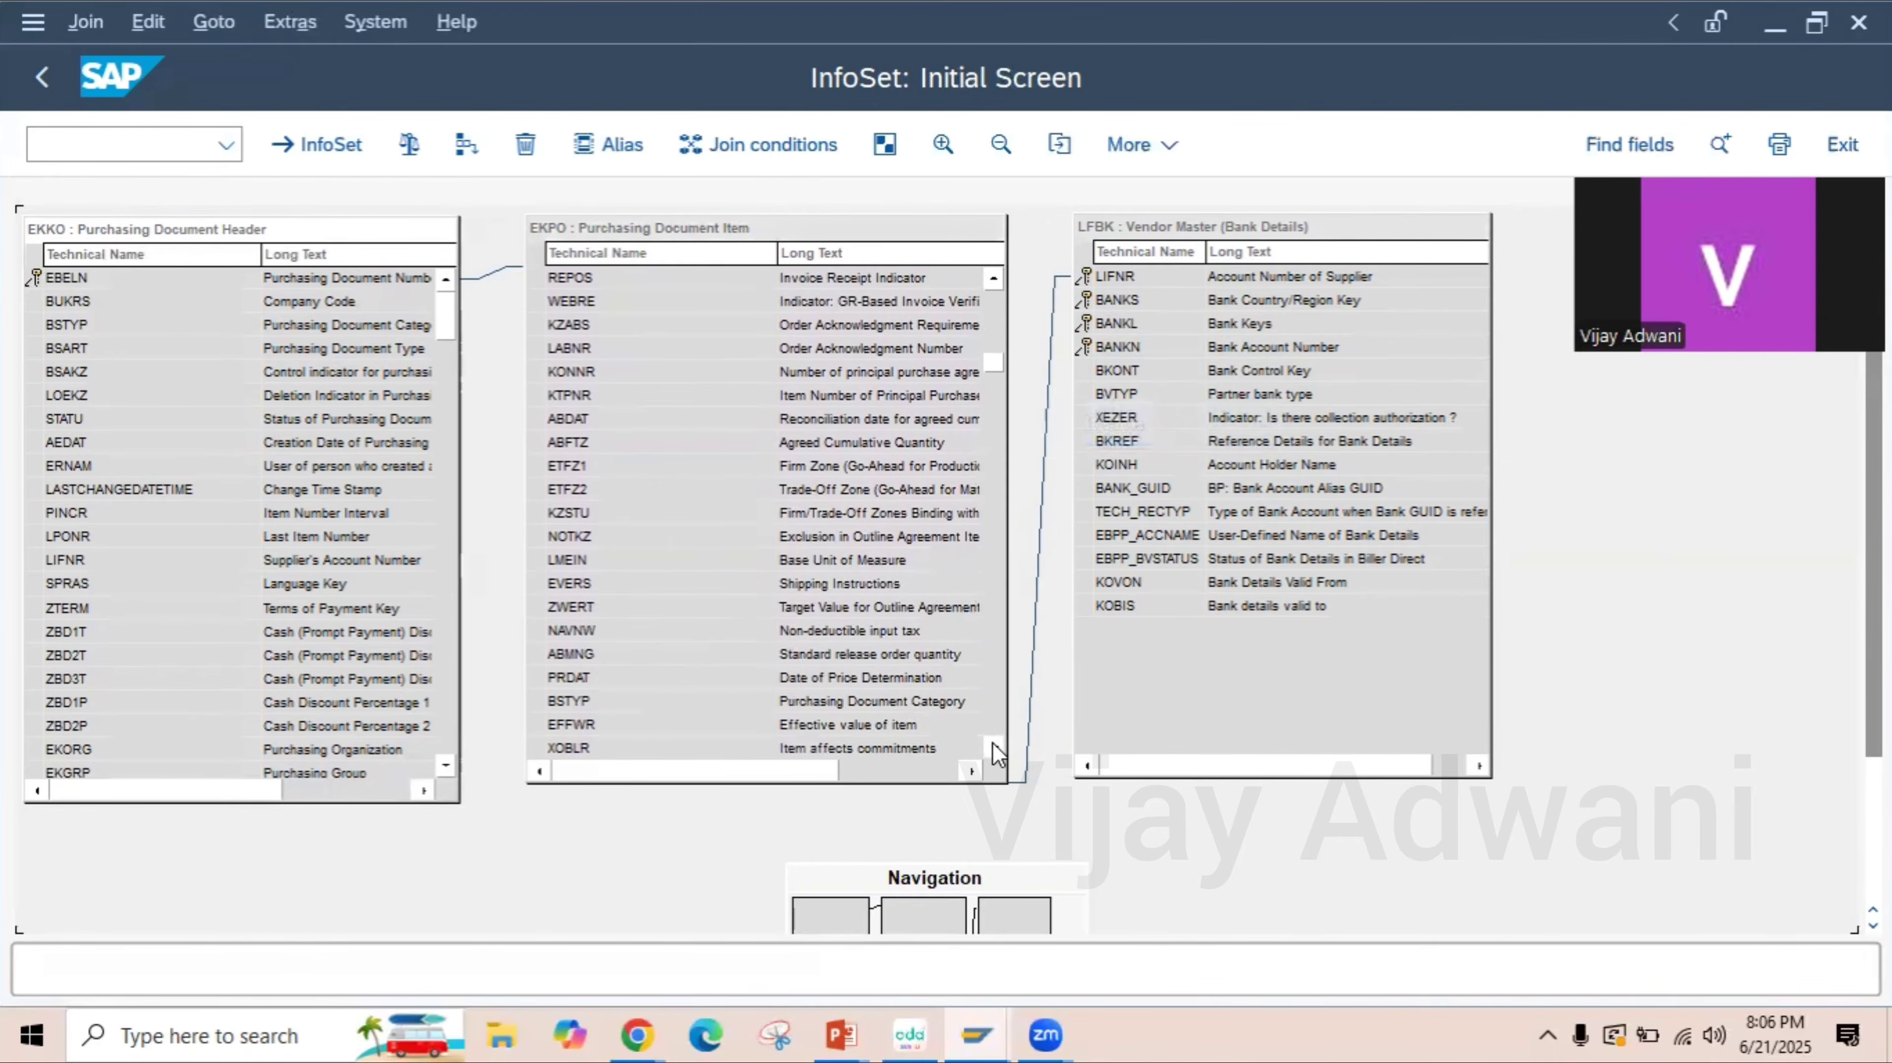
scroll(997, 726, "down", 5)
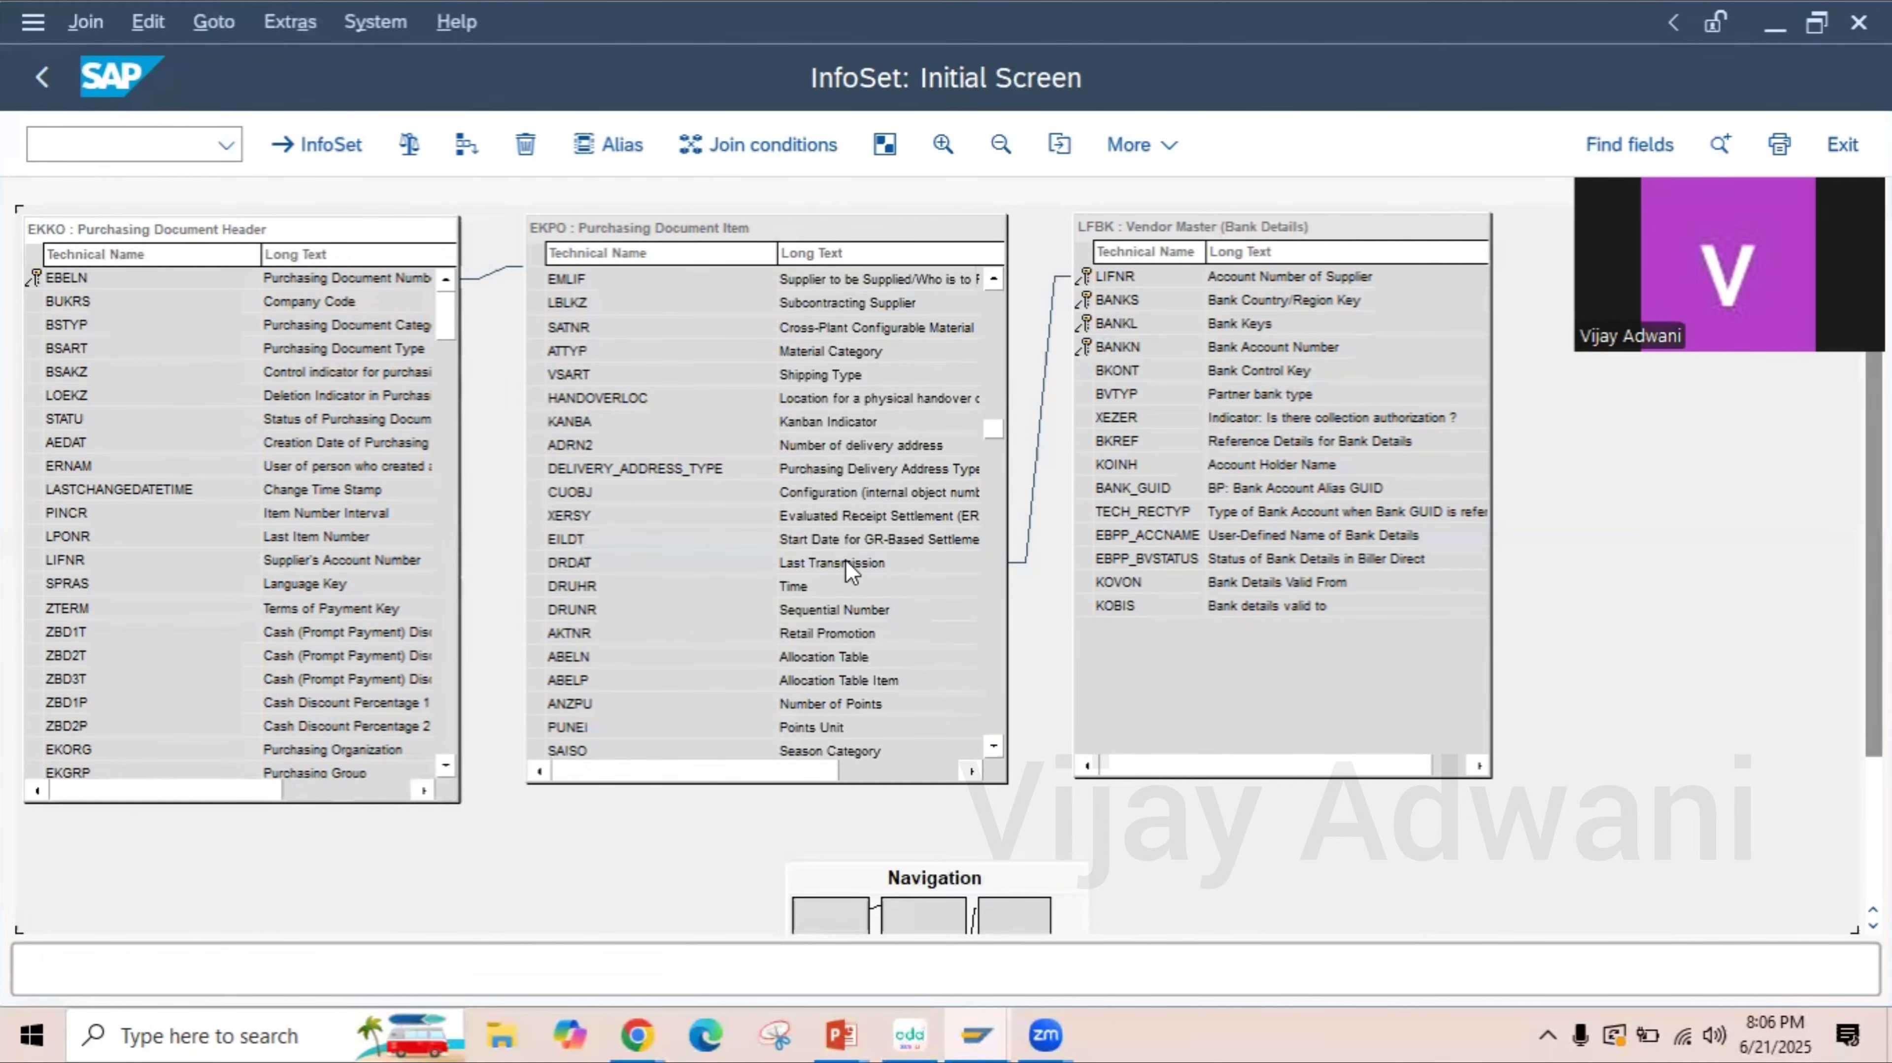
left_click(1046, 421)
right_click(1047, 421)
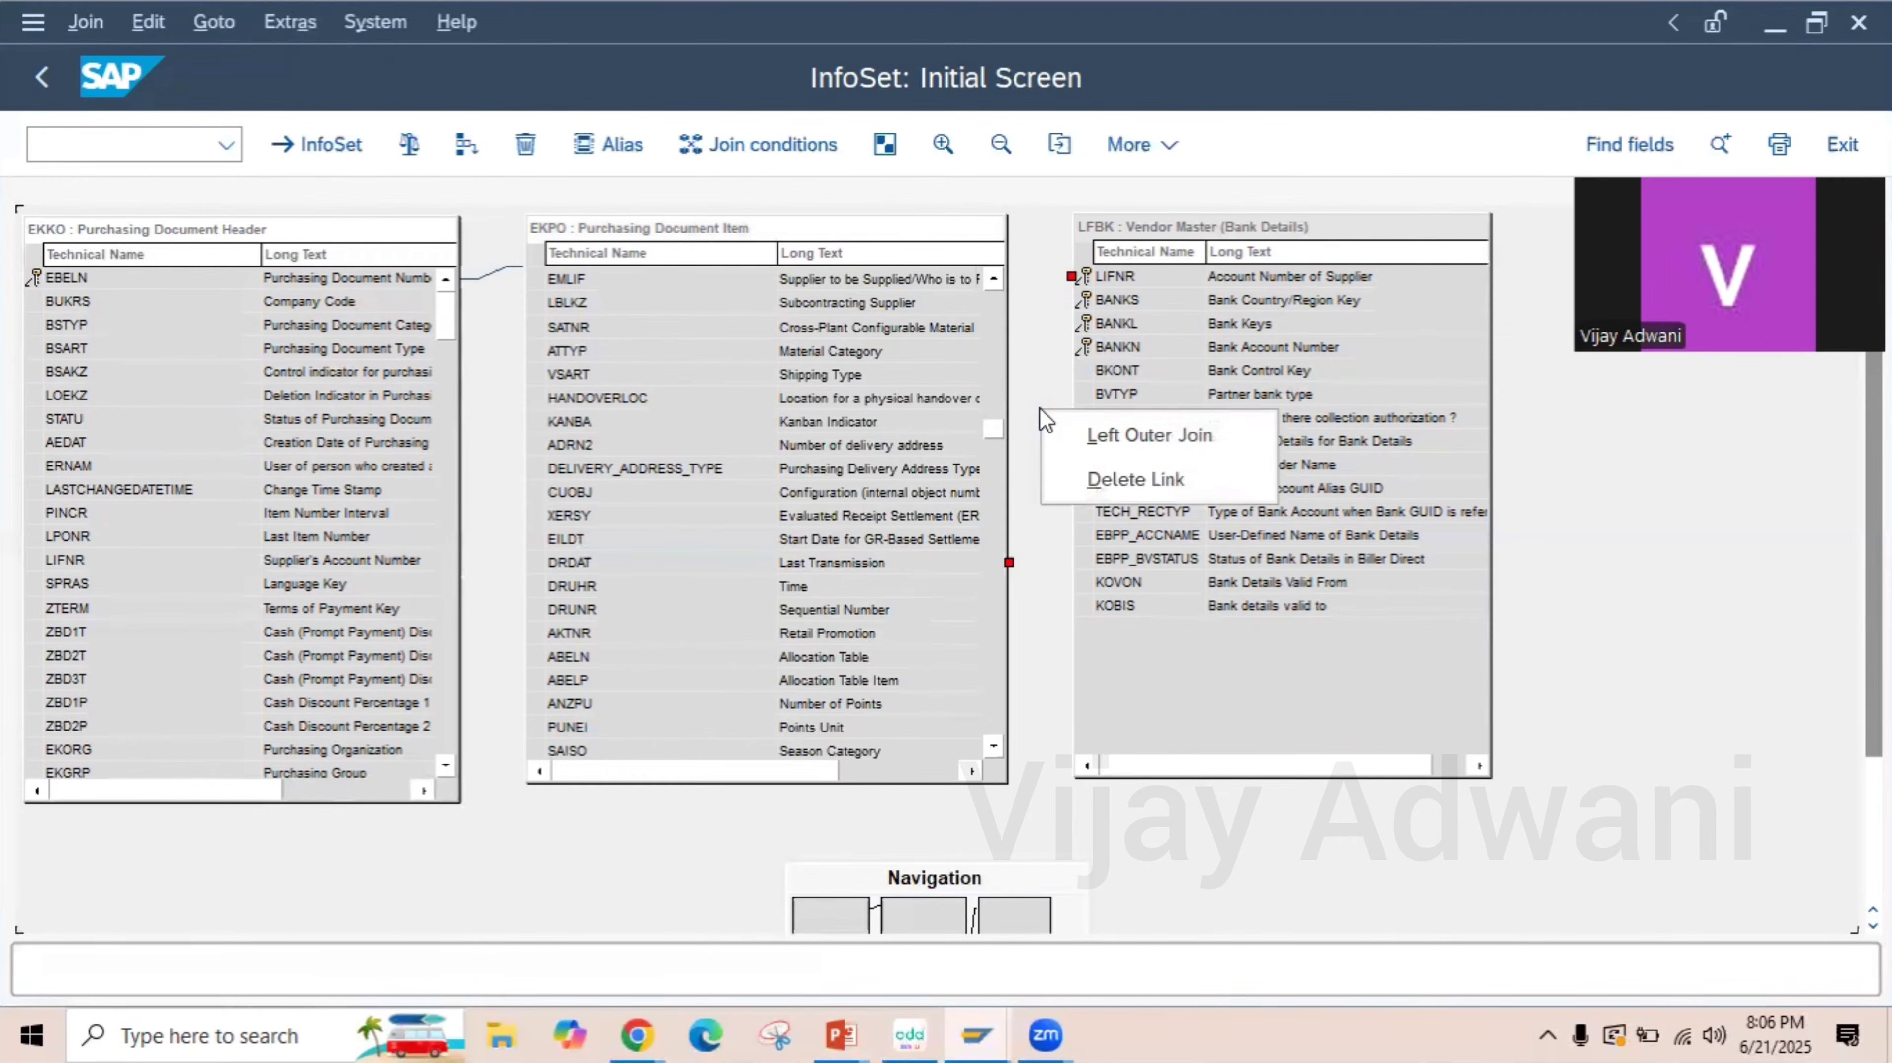
left_click(1084, 480)
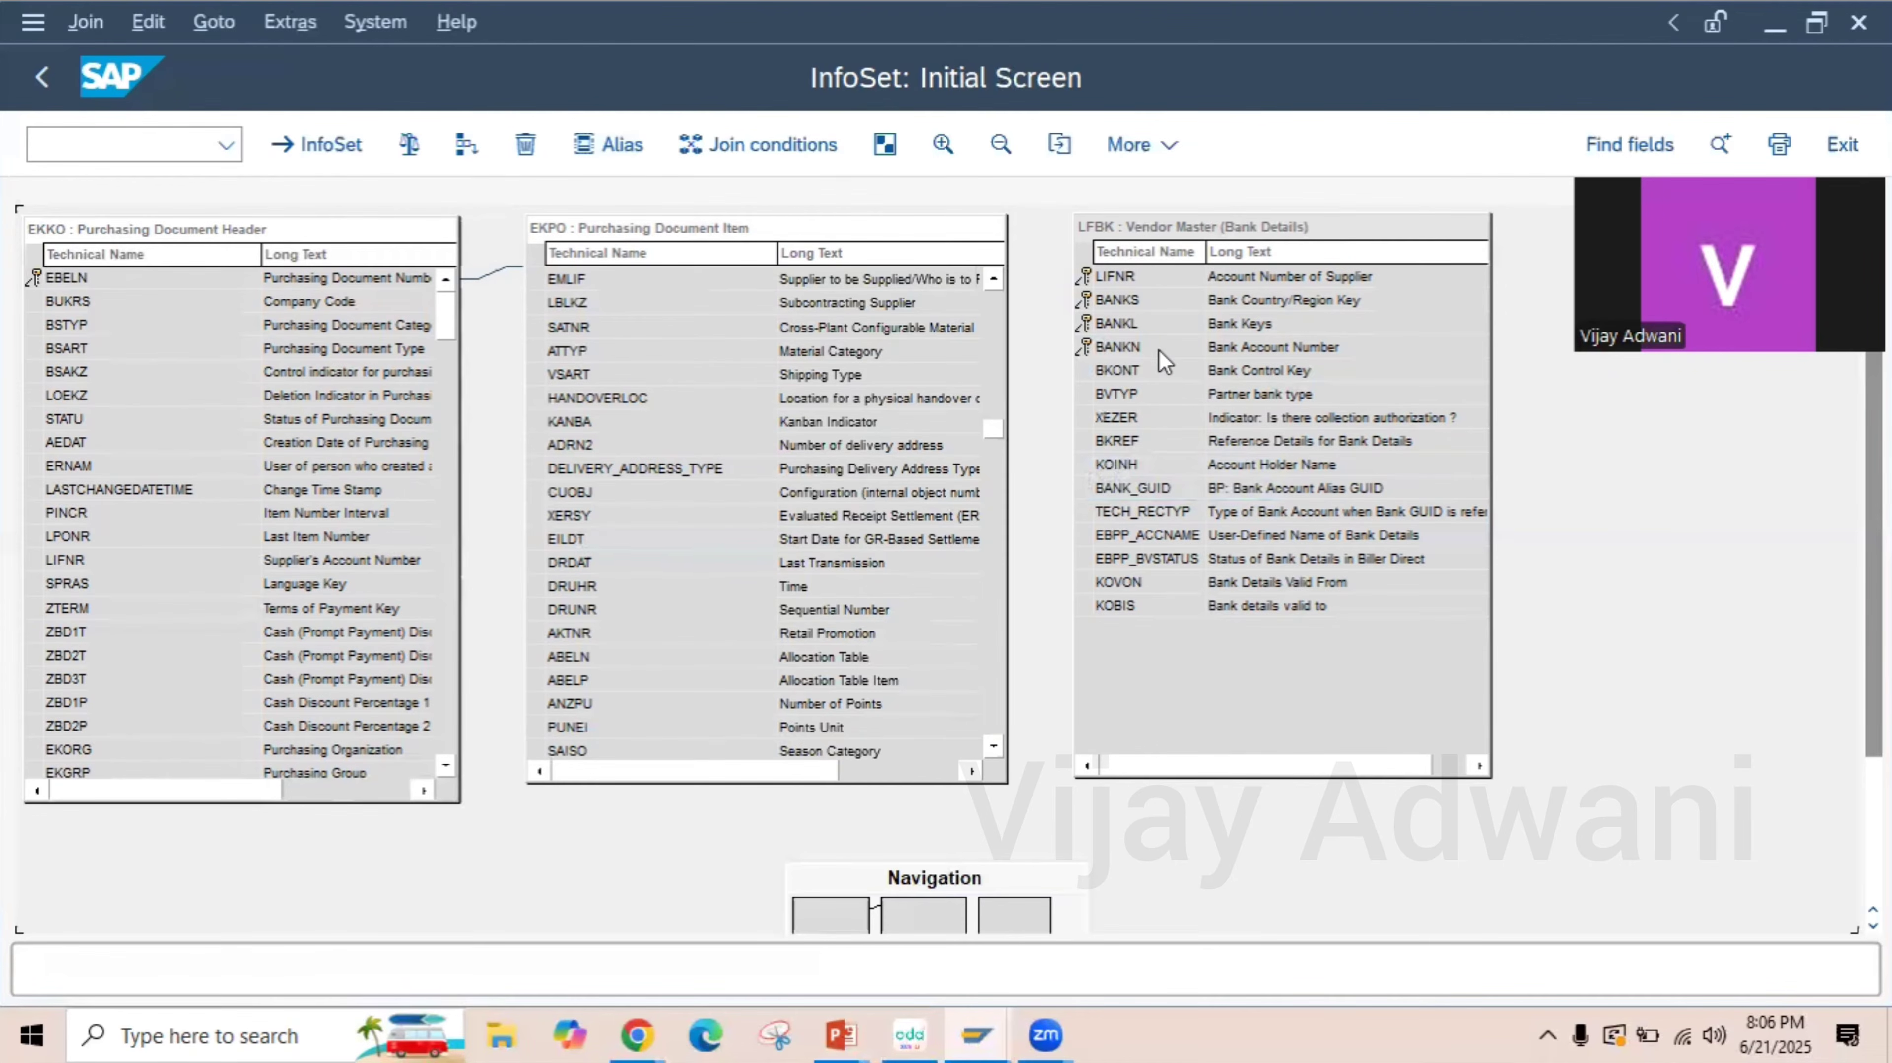
- Generate the join conditions between tables EKKO and LFBK
left_click(764, 139)
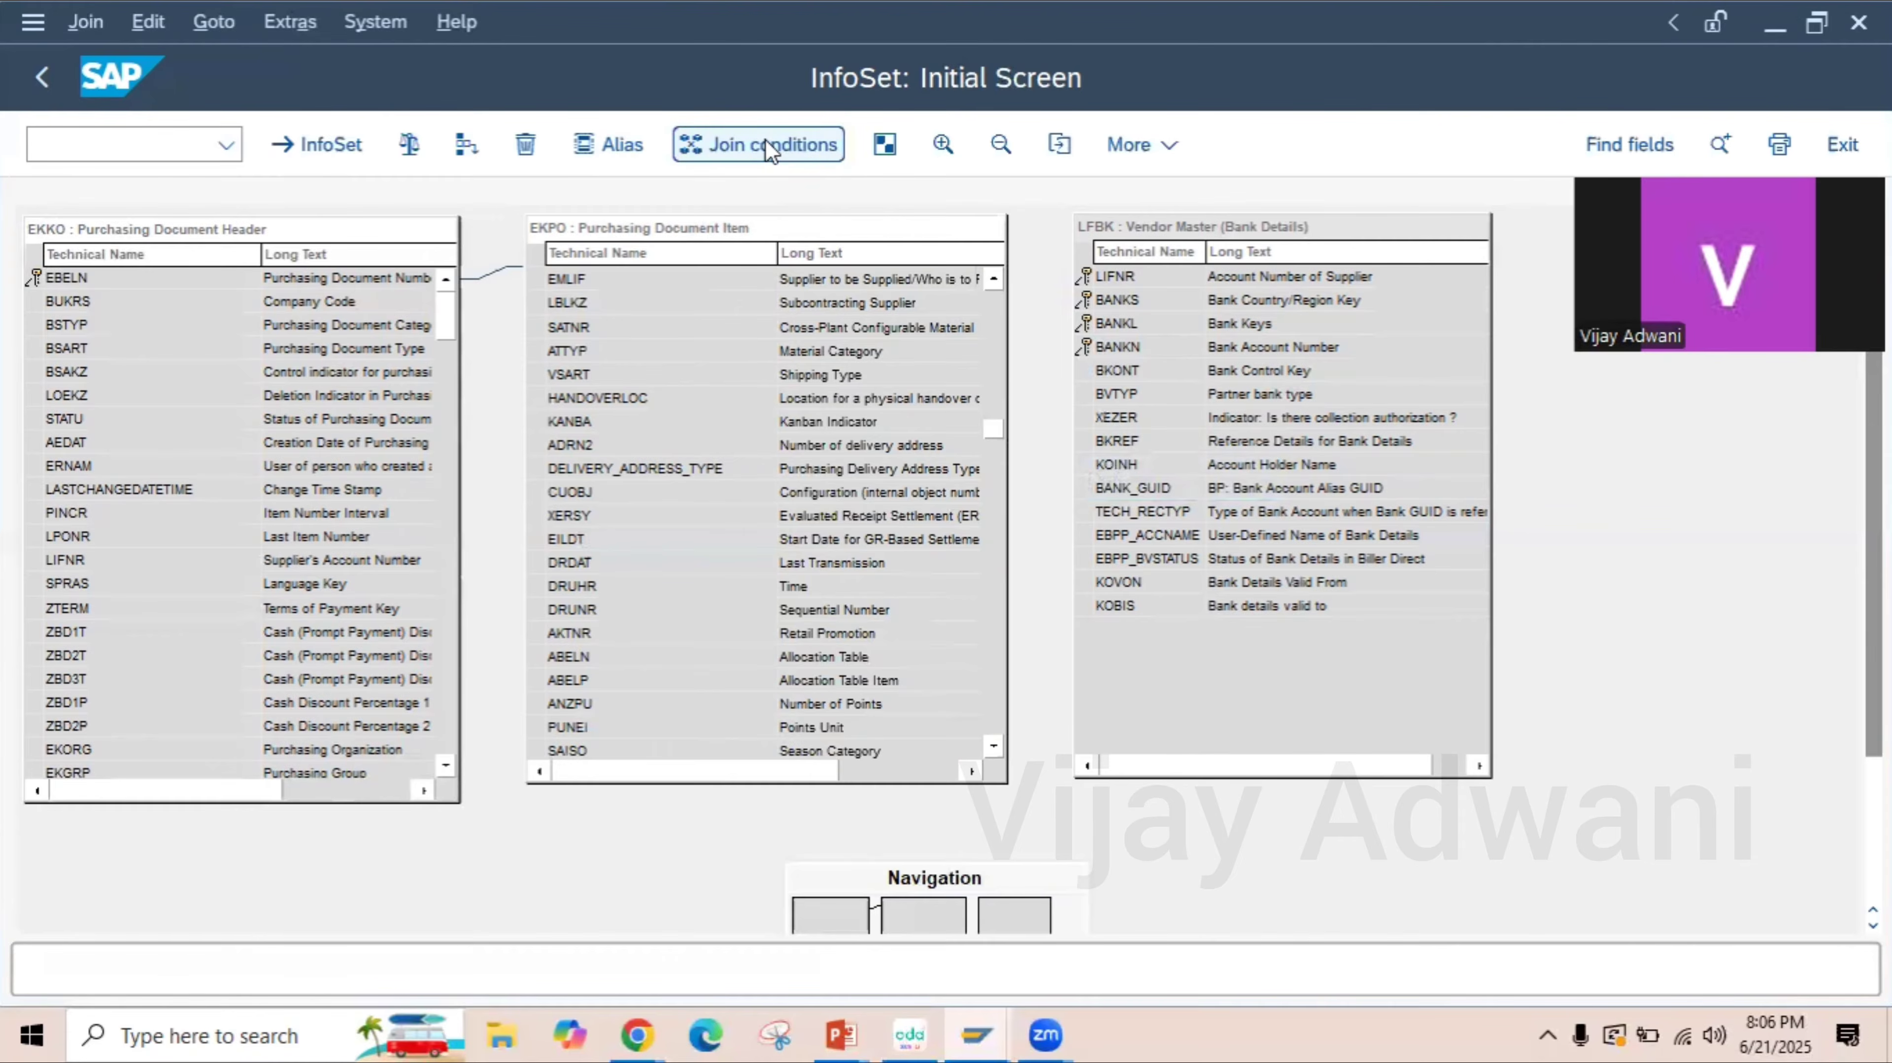
left_click(548, 774)
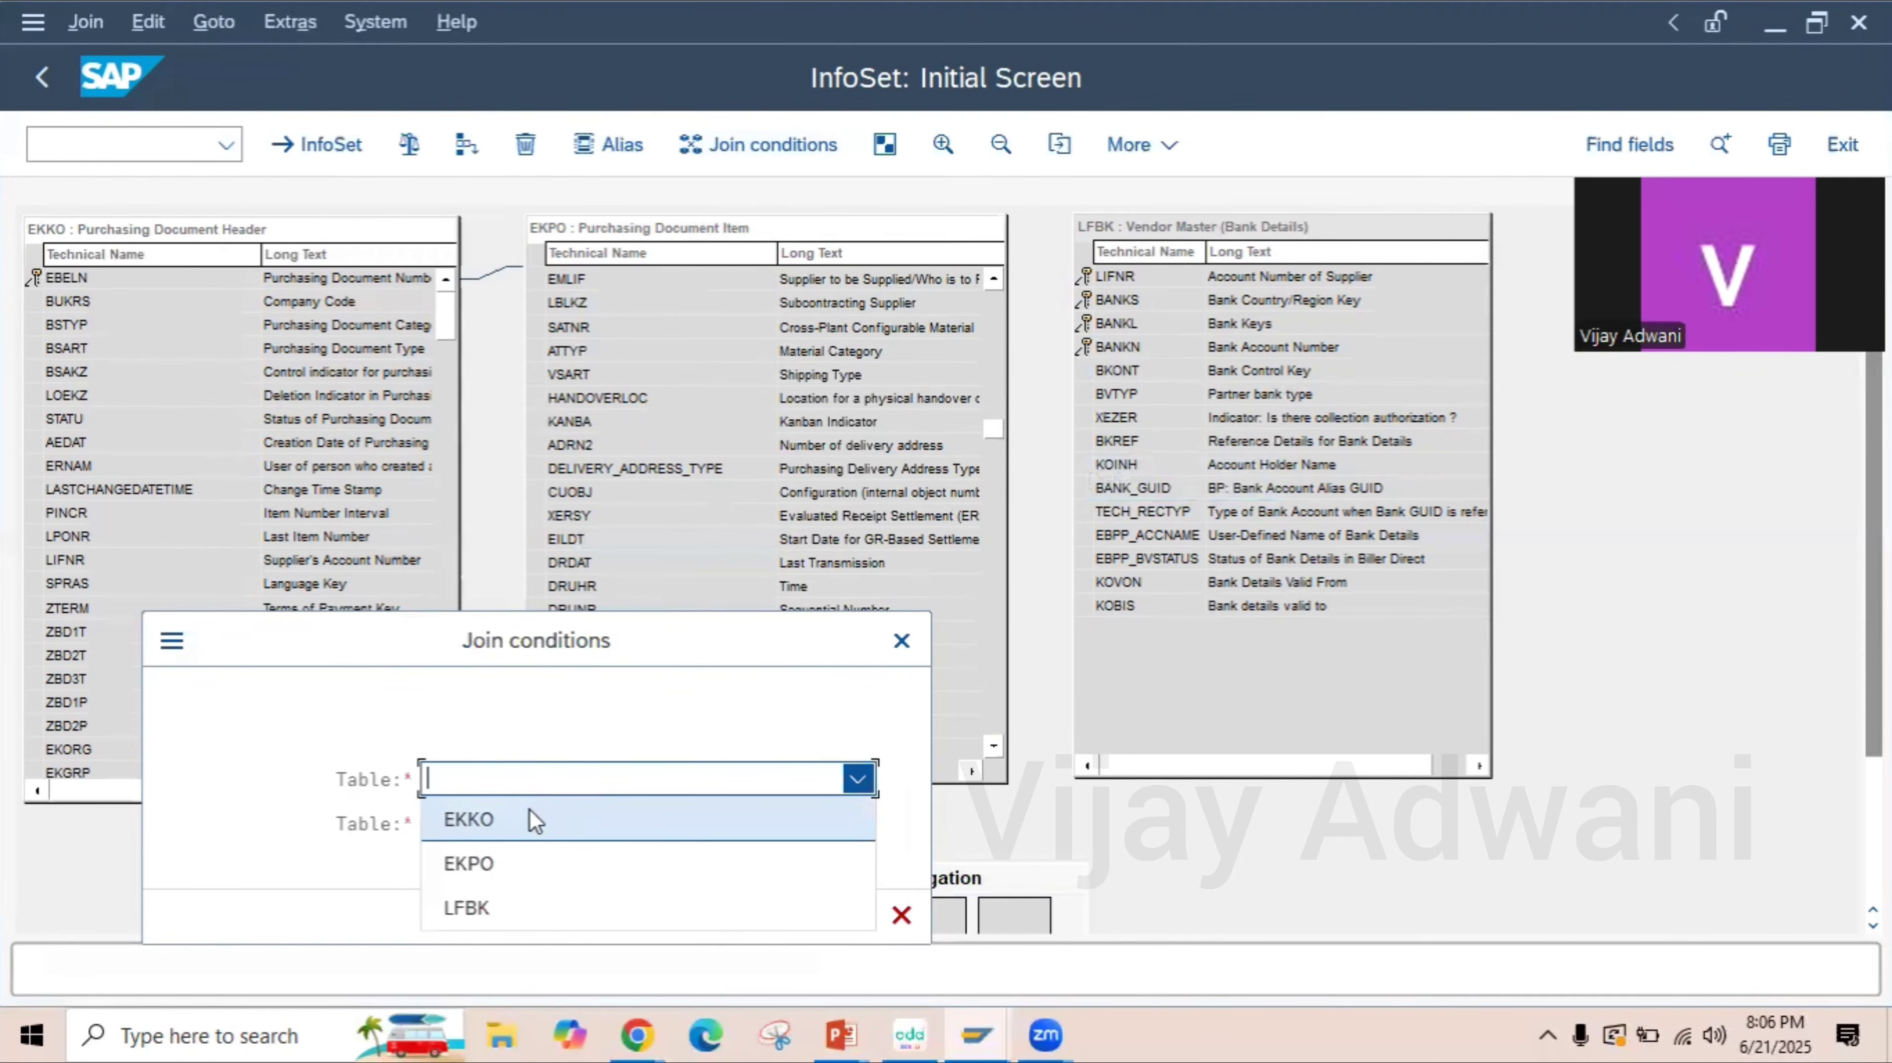
left_click(529, 817)
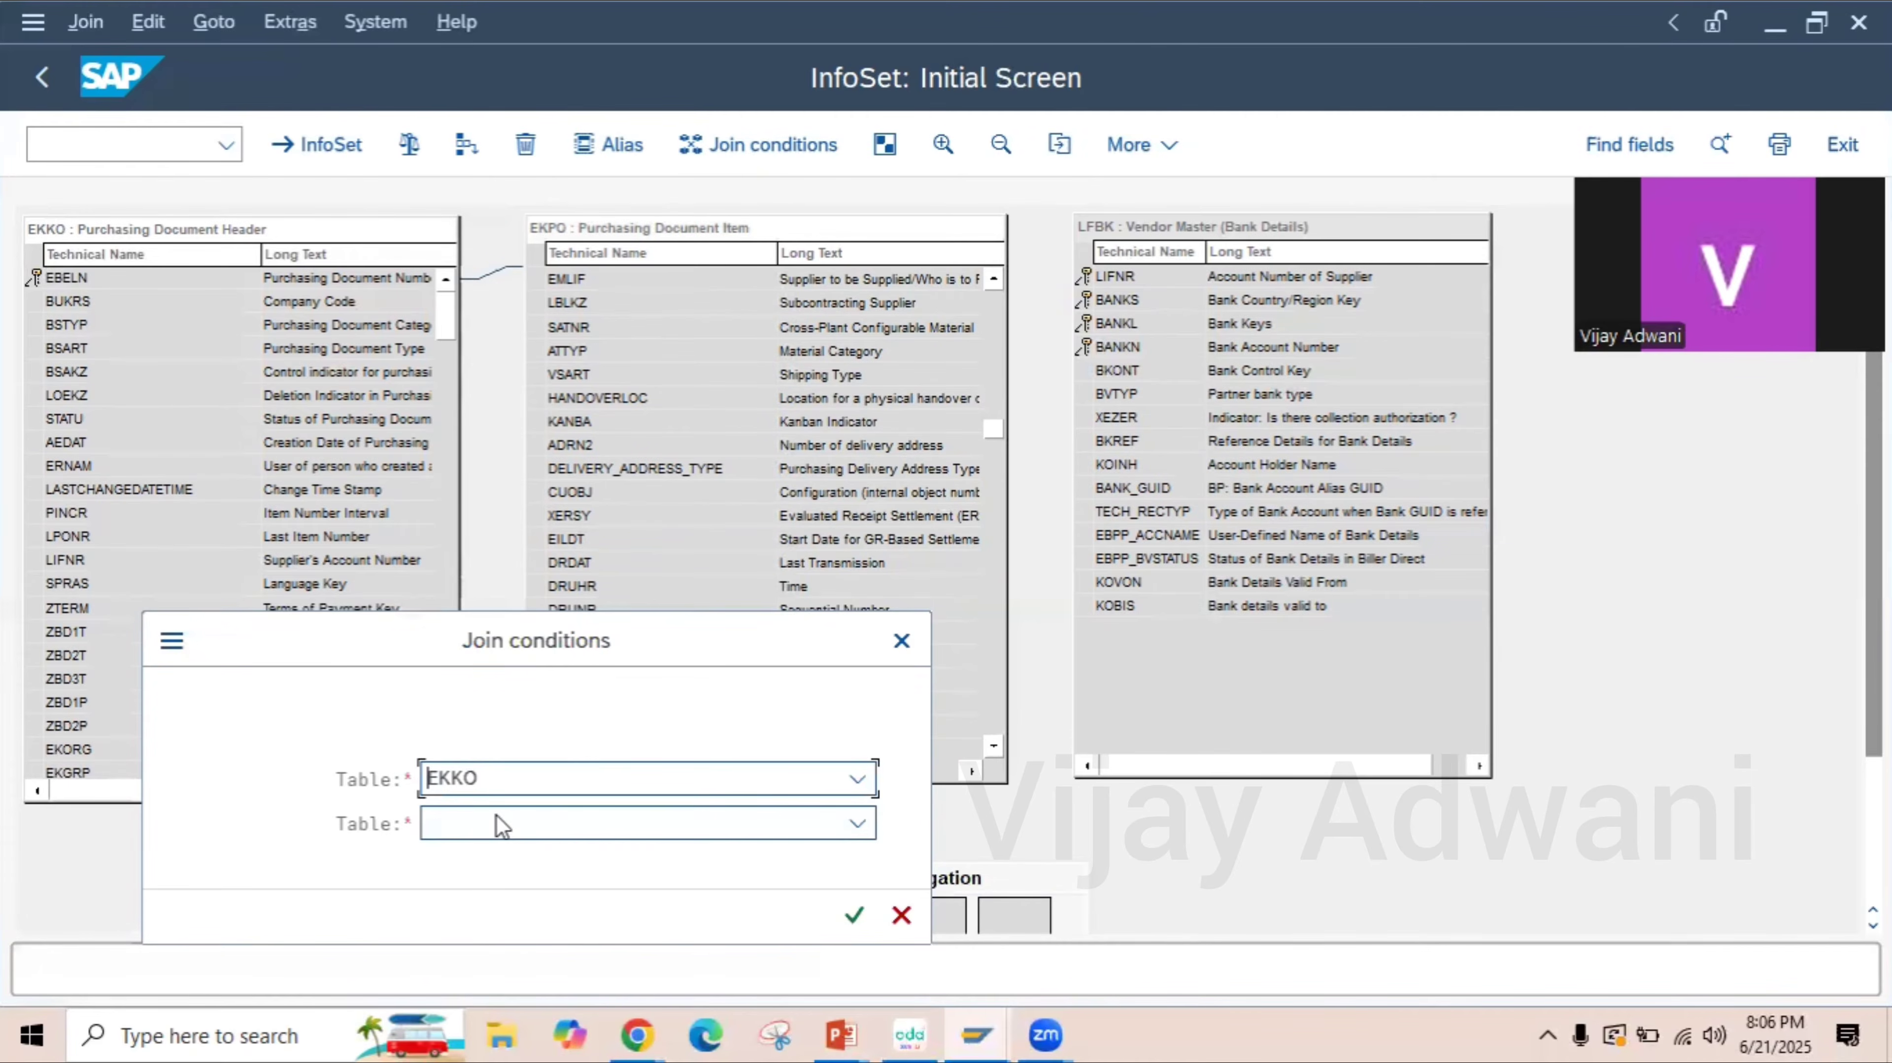
left_click(495, 840)
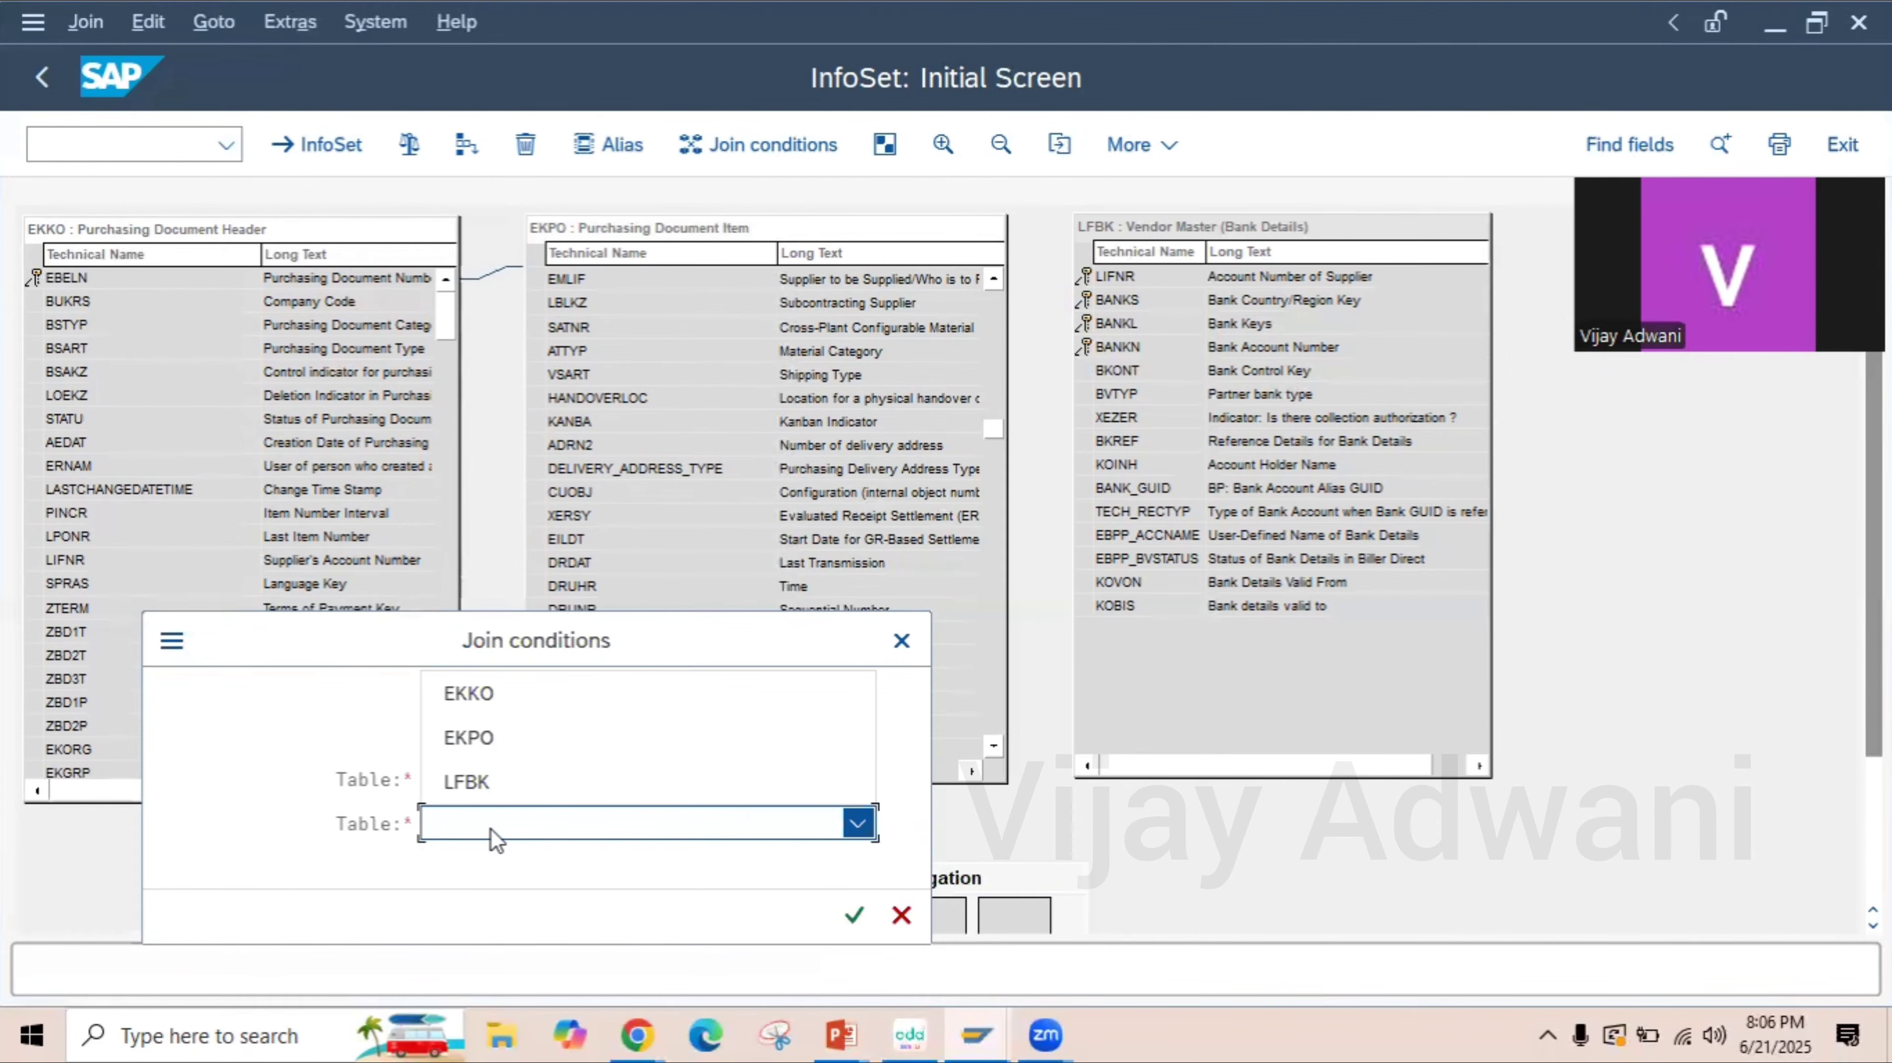
key("Down")
key("Down")
key("Return")
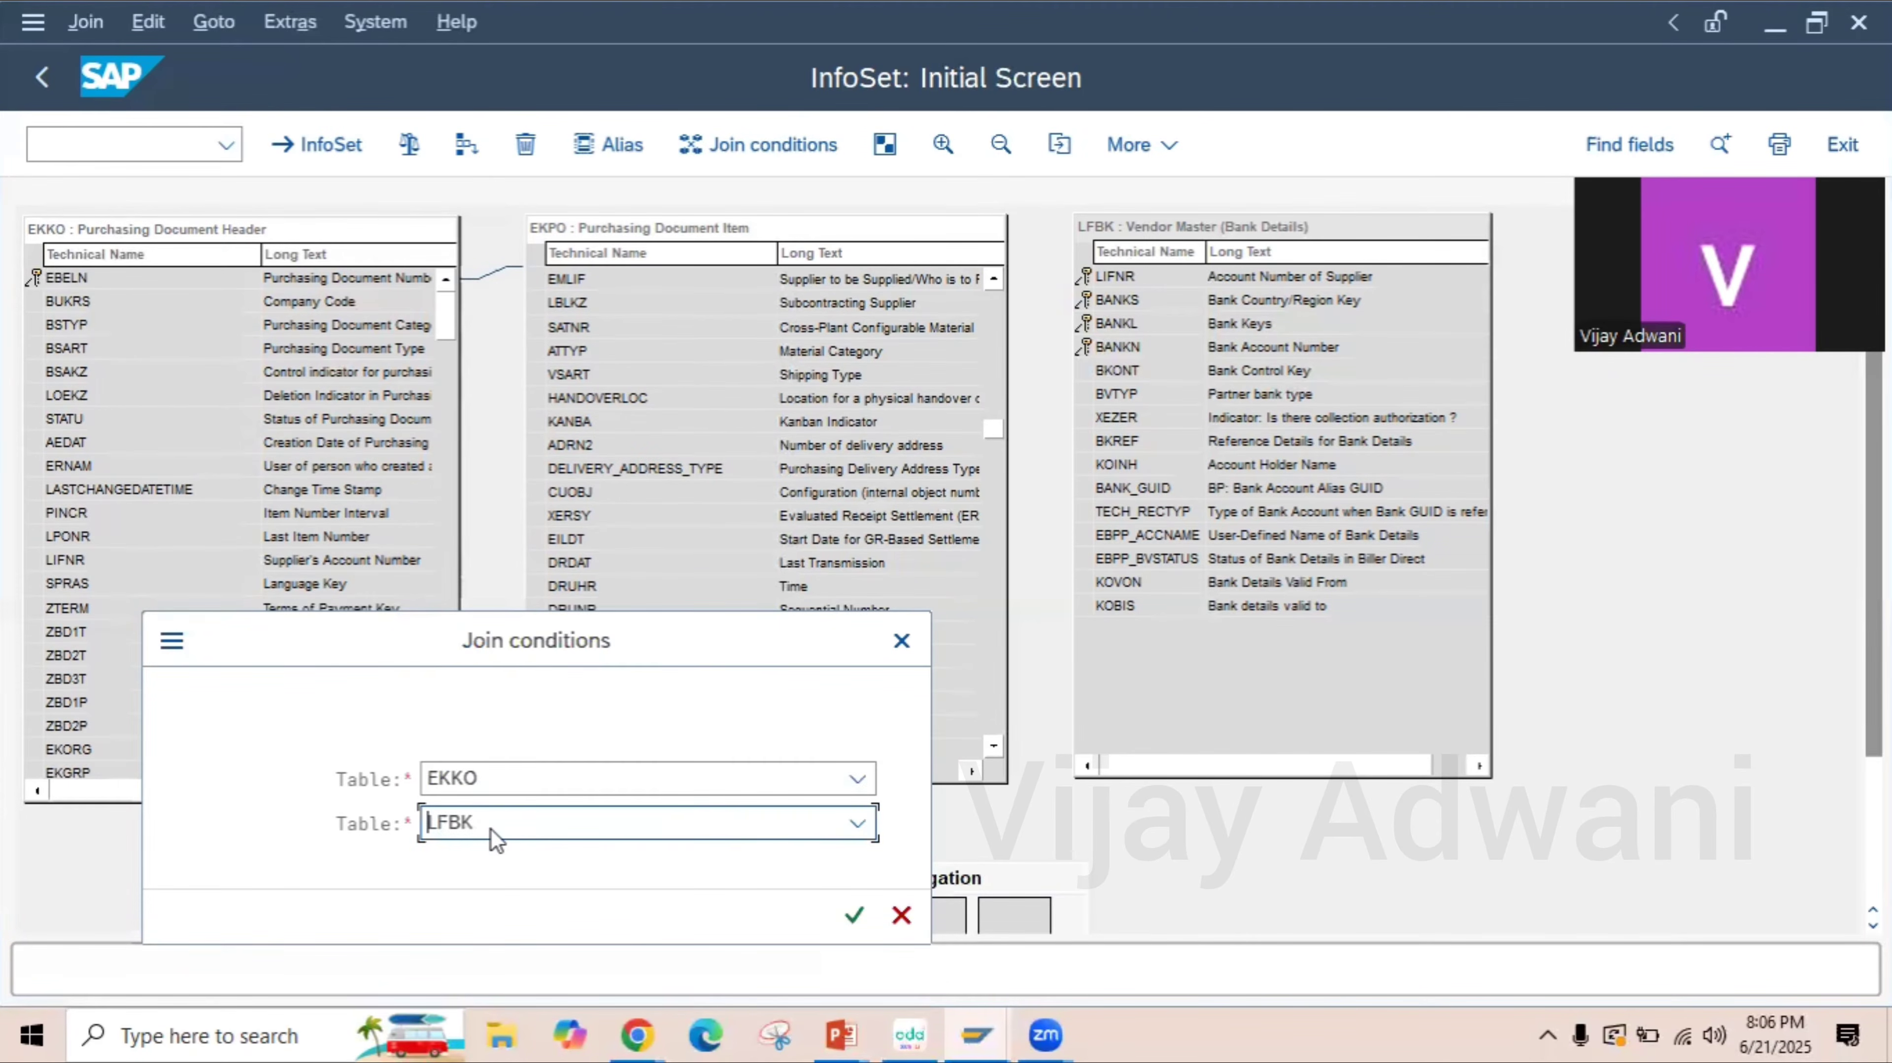
left_click(854, 916)
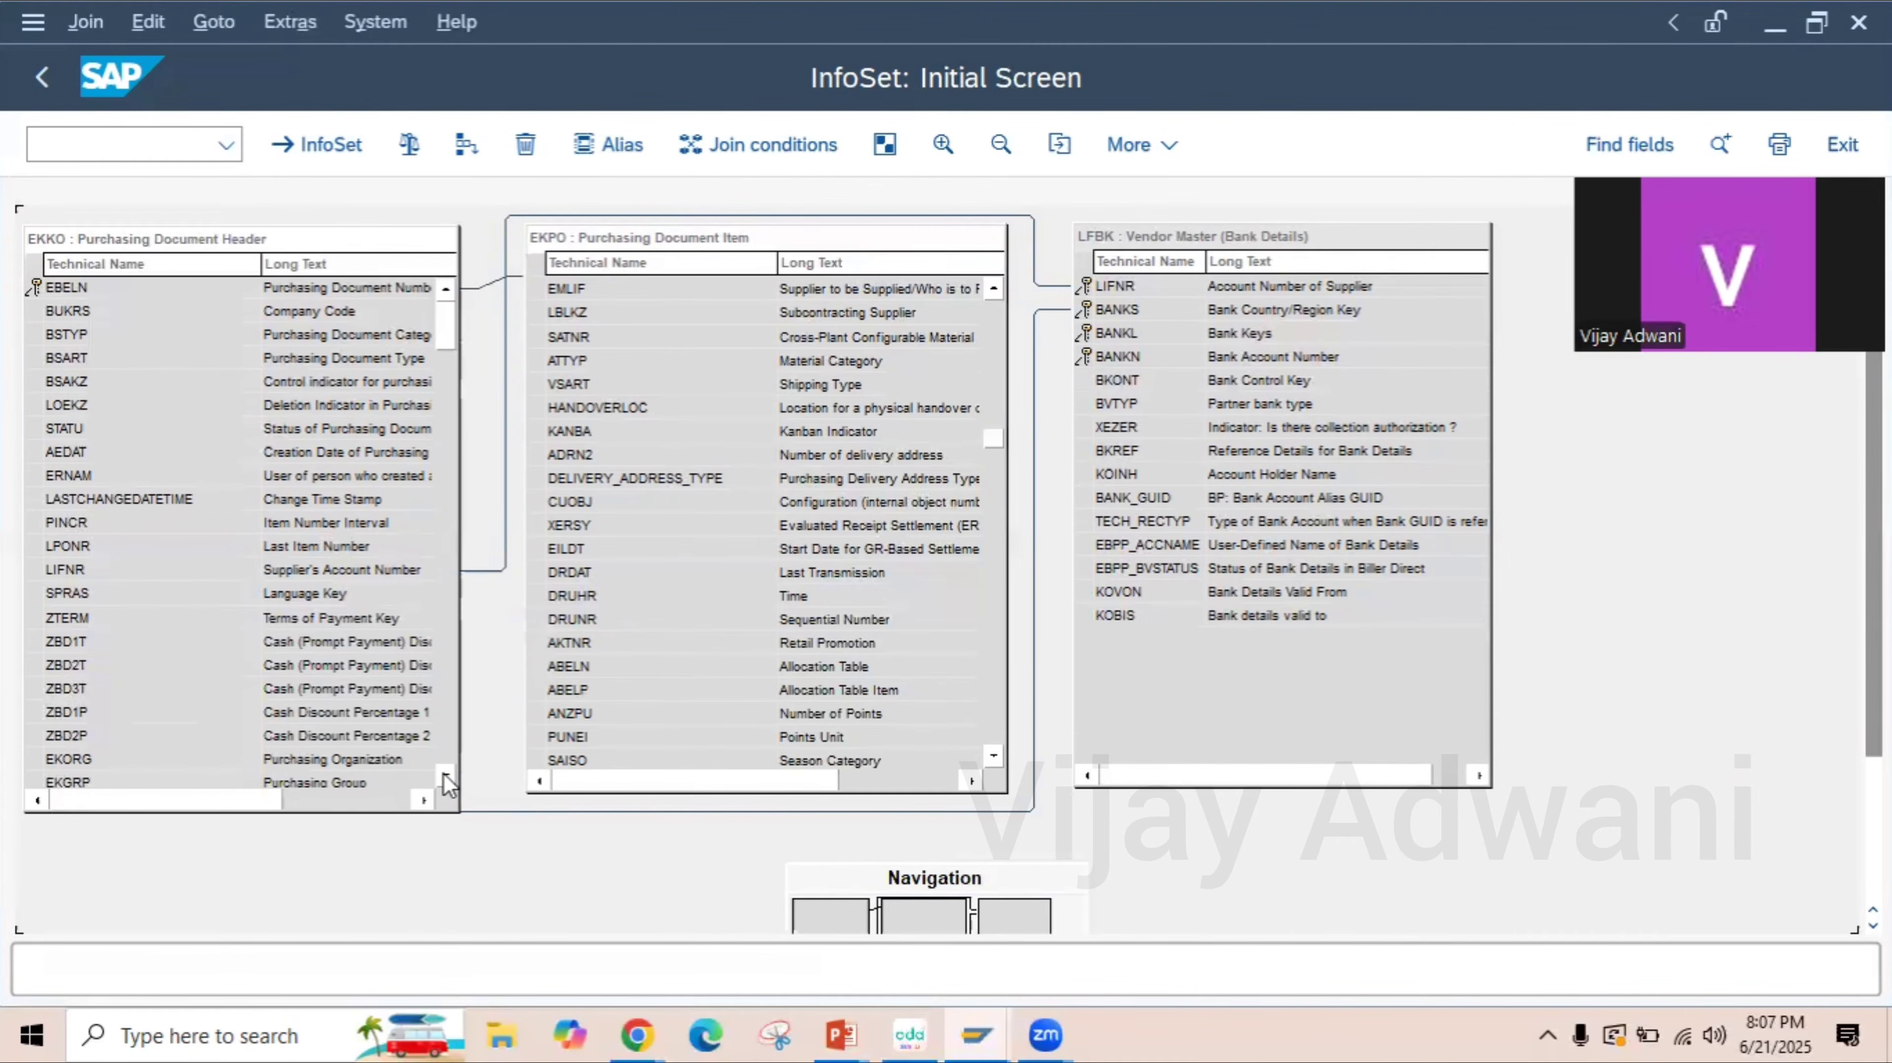
- Delete the link between LANDS in table EKKO and BANKS in table LFBK
scroll(442, 759, "down", 15)
scroll(442, 746, "down", 7)
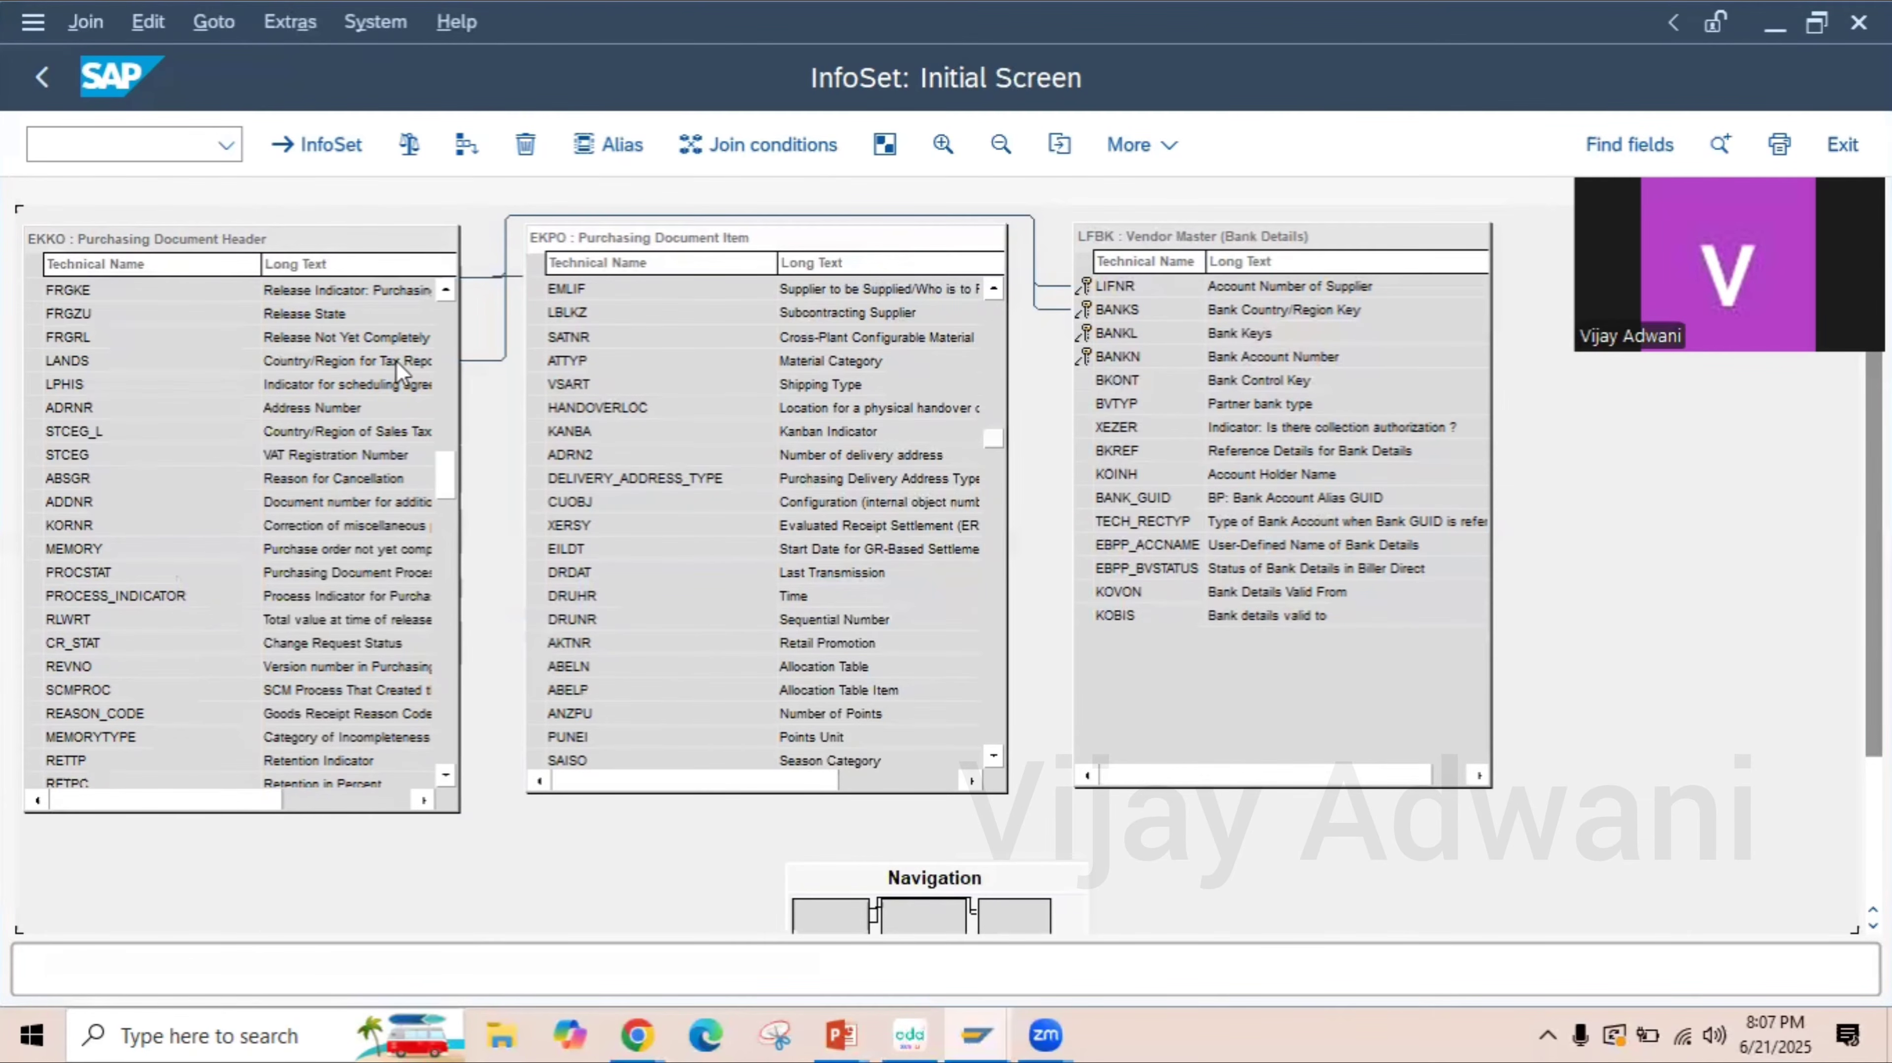
left_click(1051, 307)
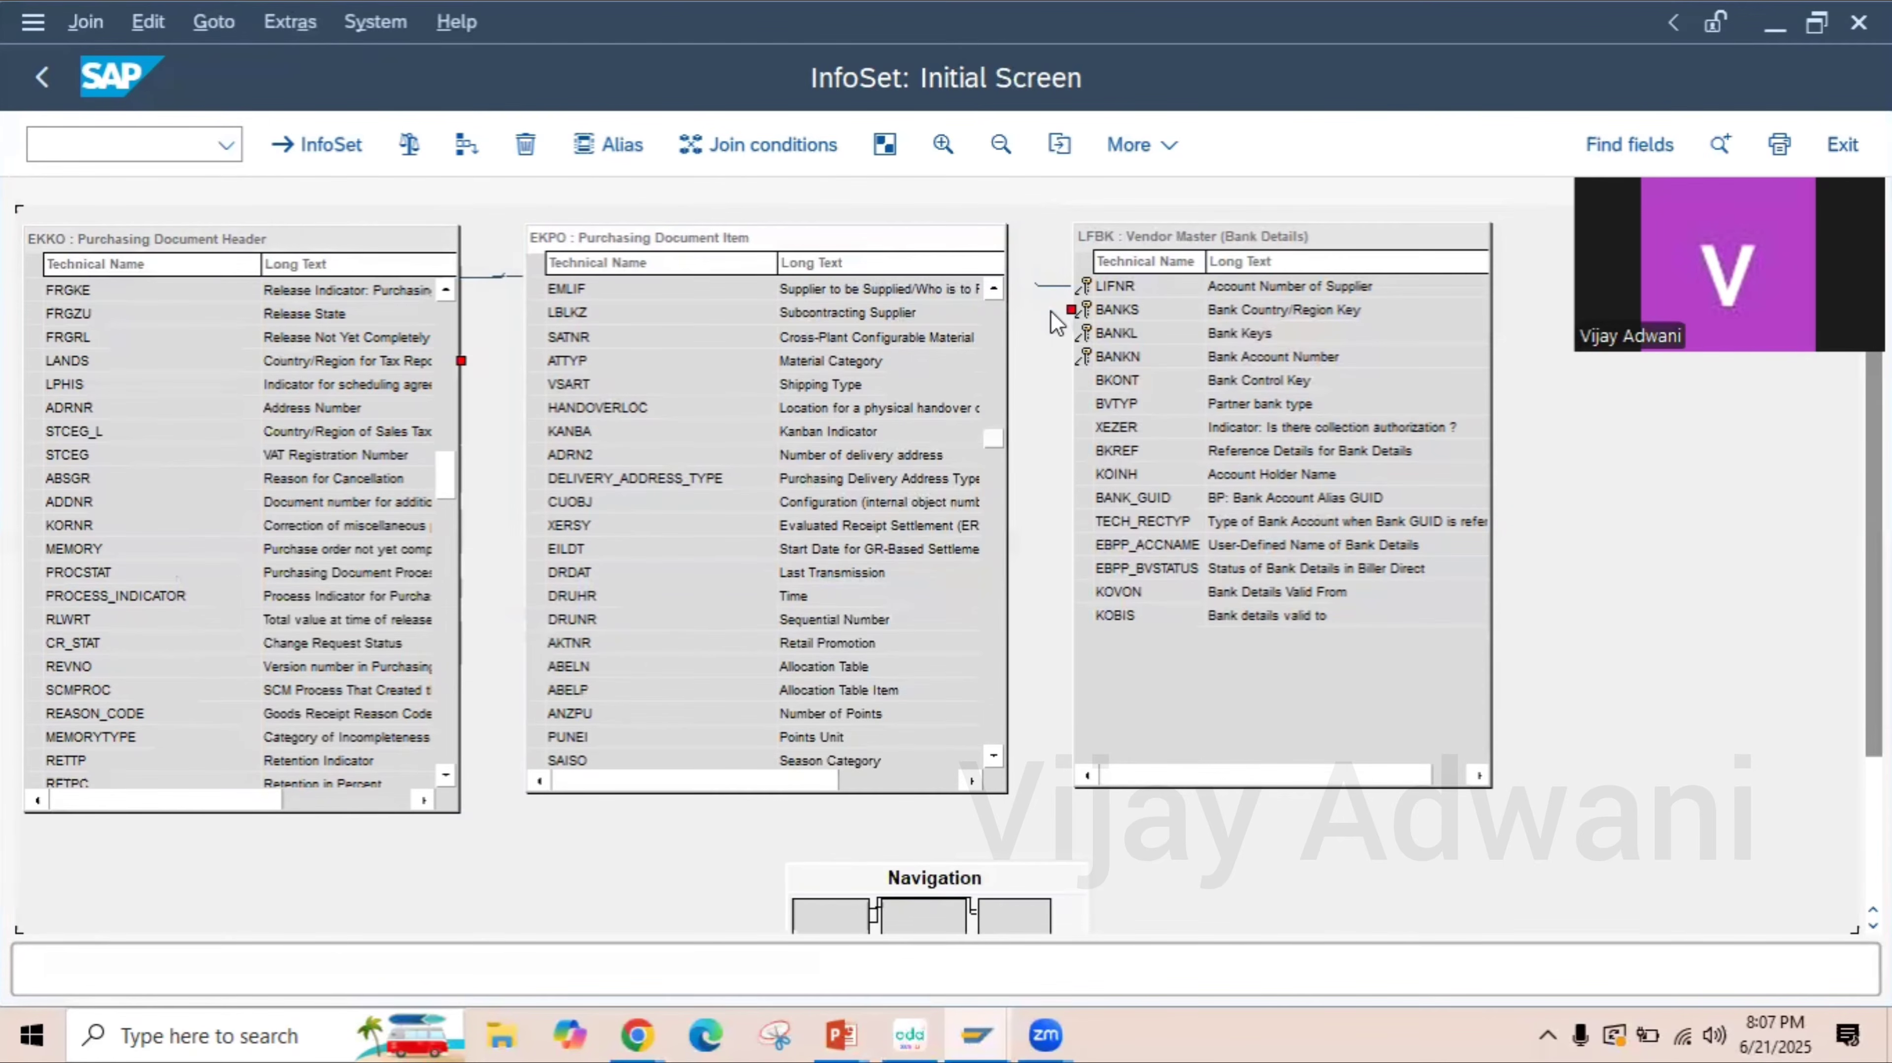
right_click(1051, 310)
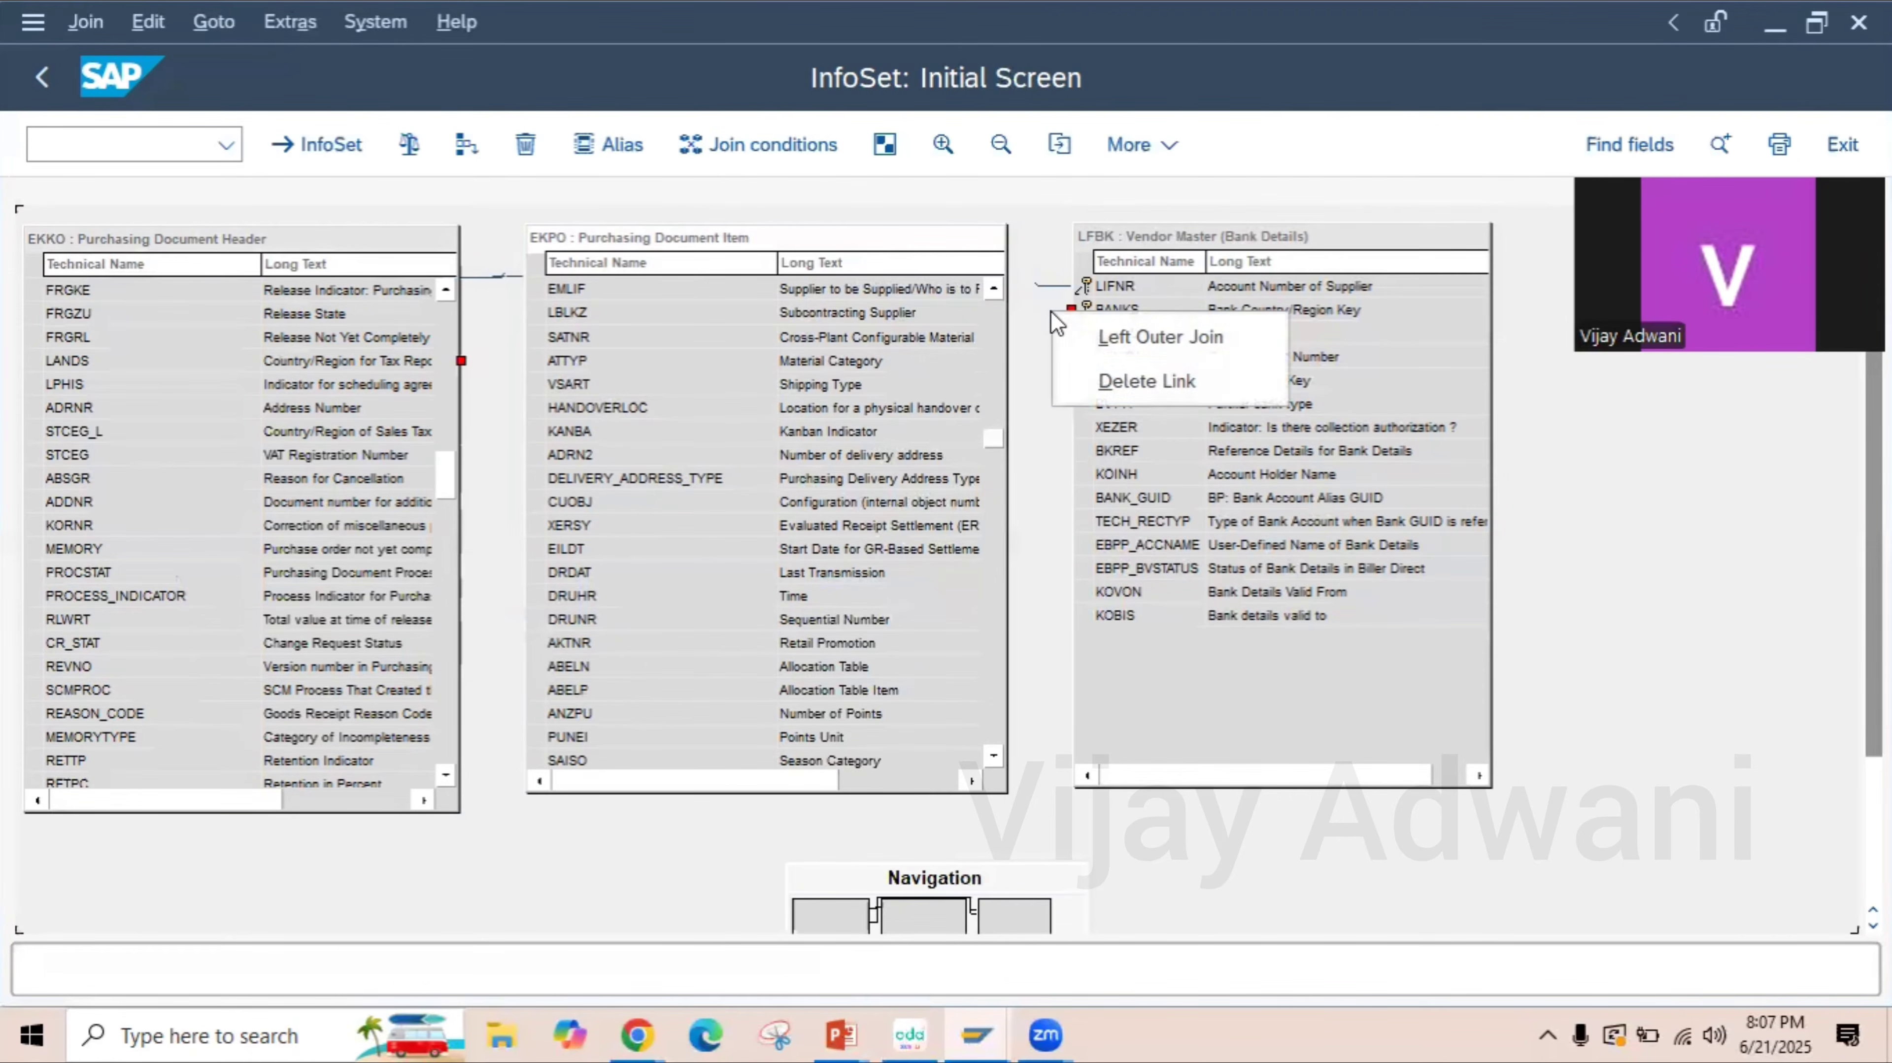
left_click(1135, 393)
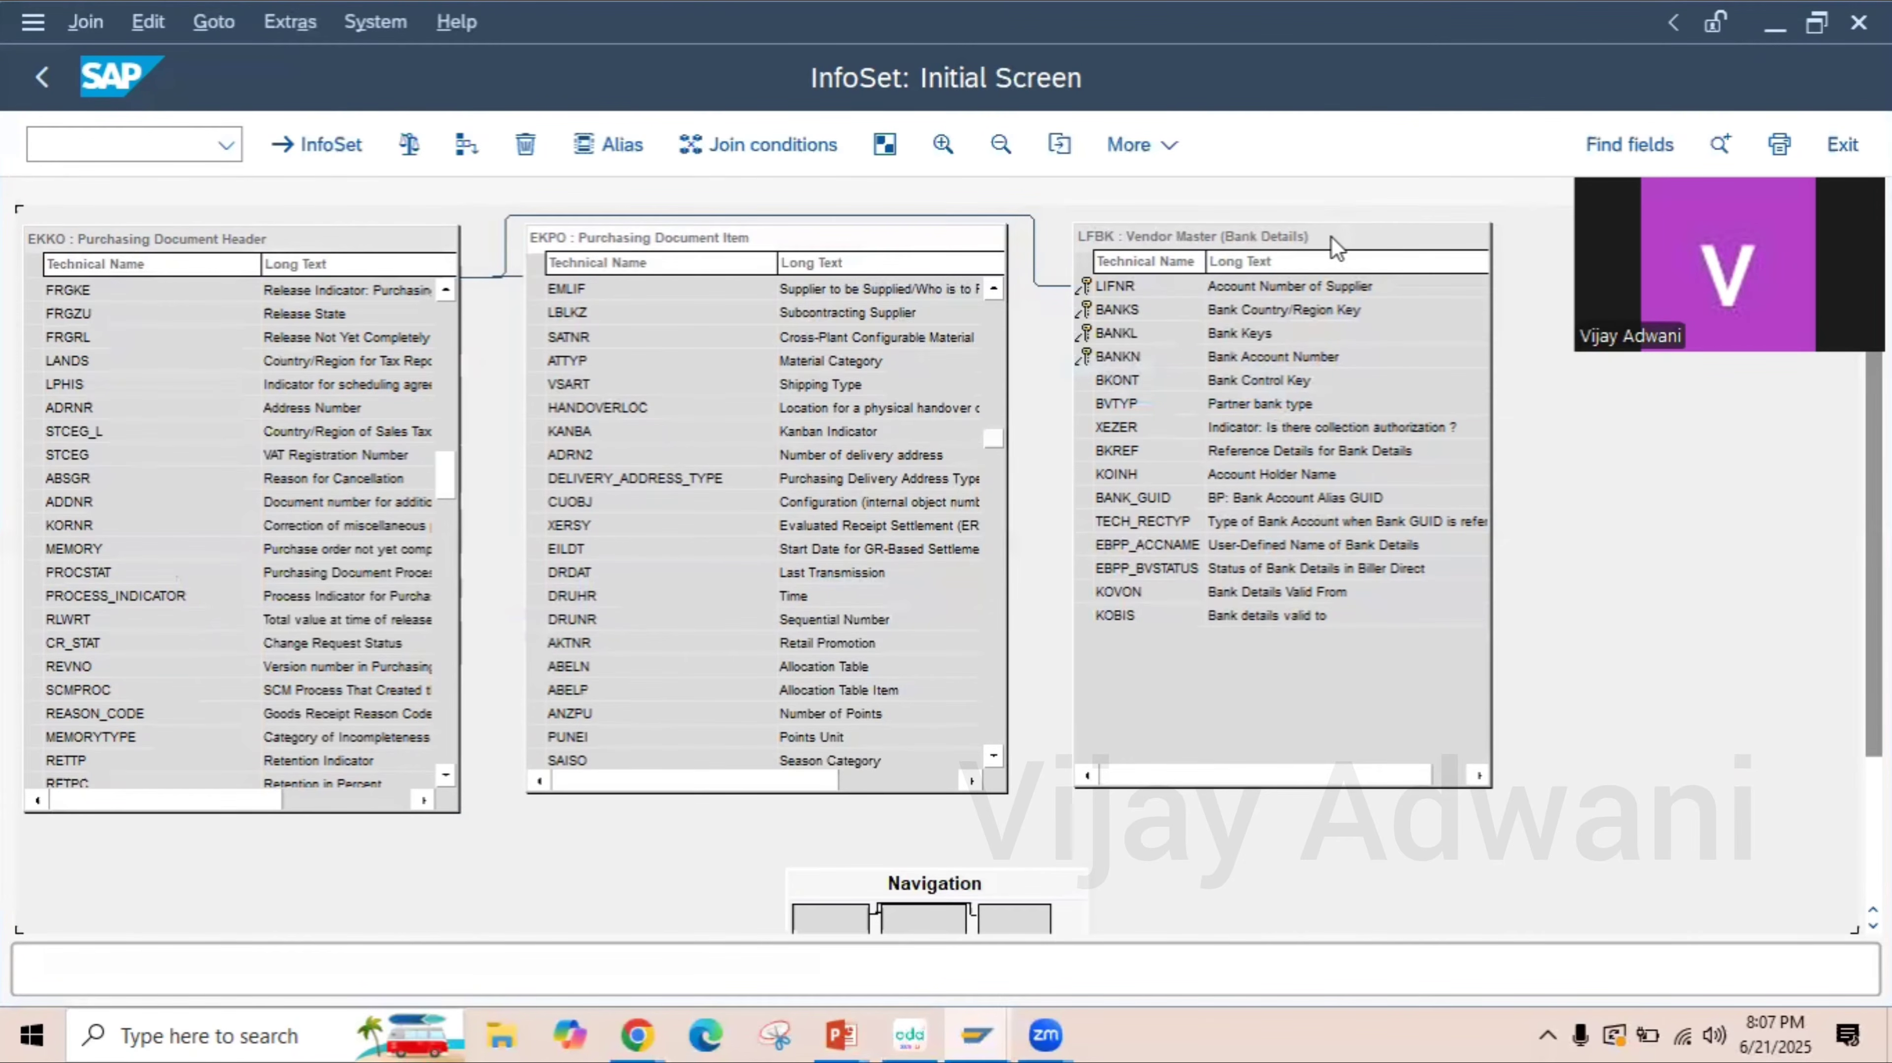
- Move the LFBK box further away and the EKPO box lower, with the EKKO and EKPO field lists back at their first fields
left_click_drag(1326, 232, 1380, 239)
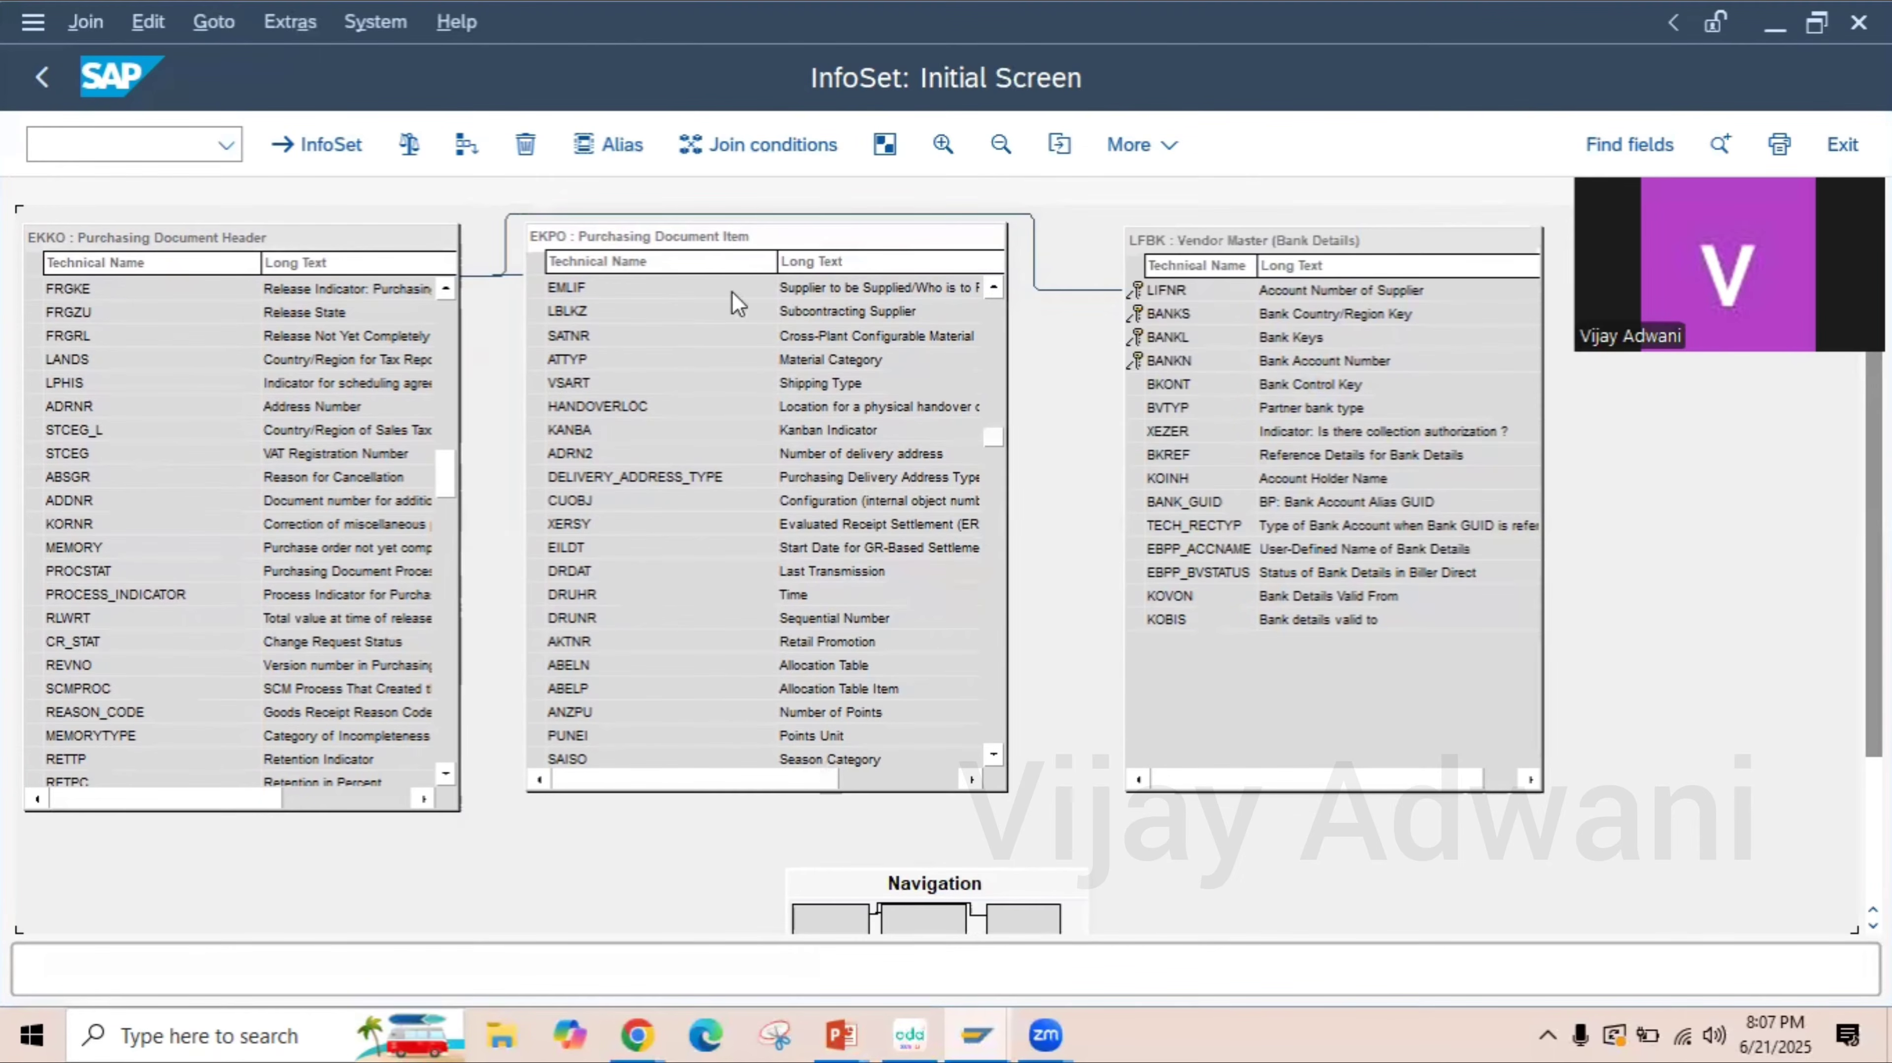
left_click_drag(715, 231, 711, 361)
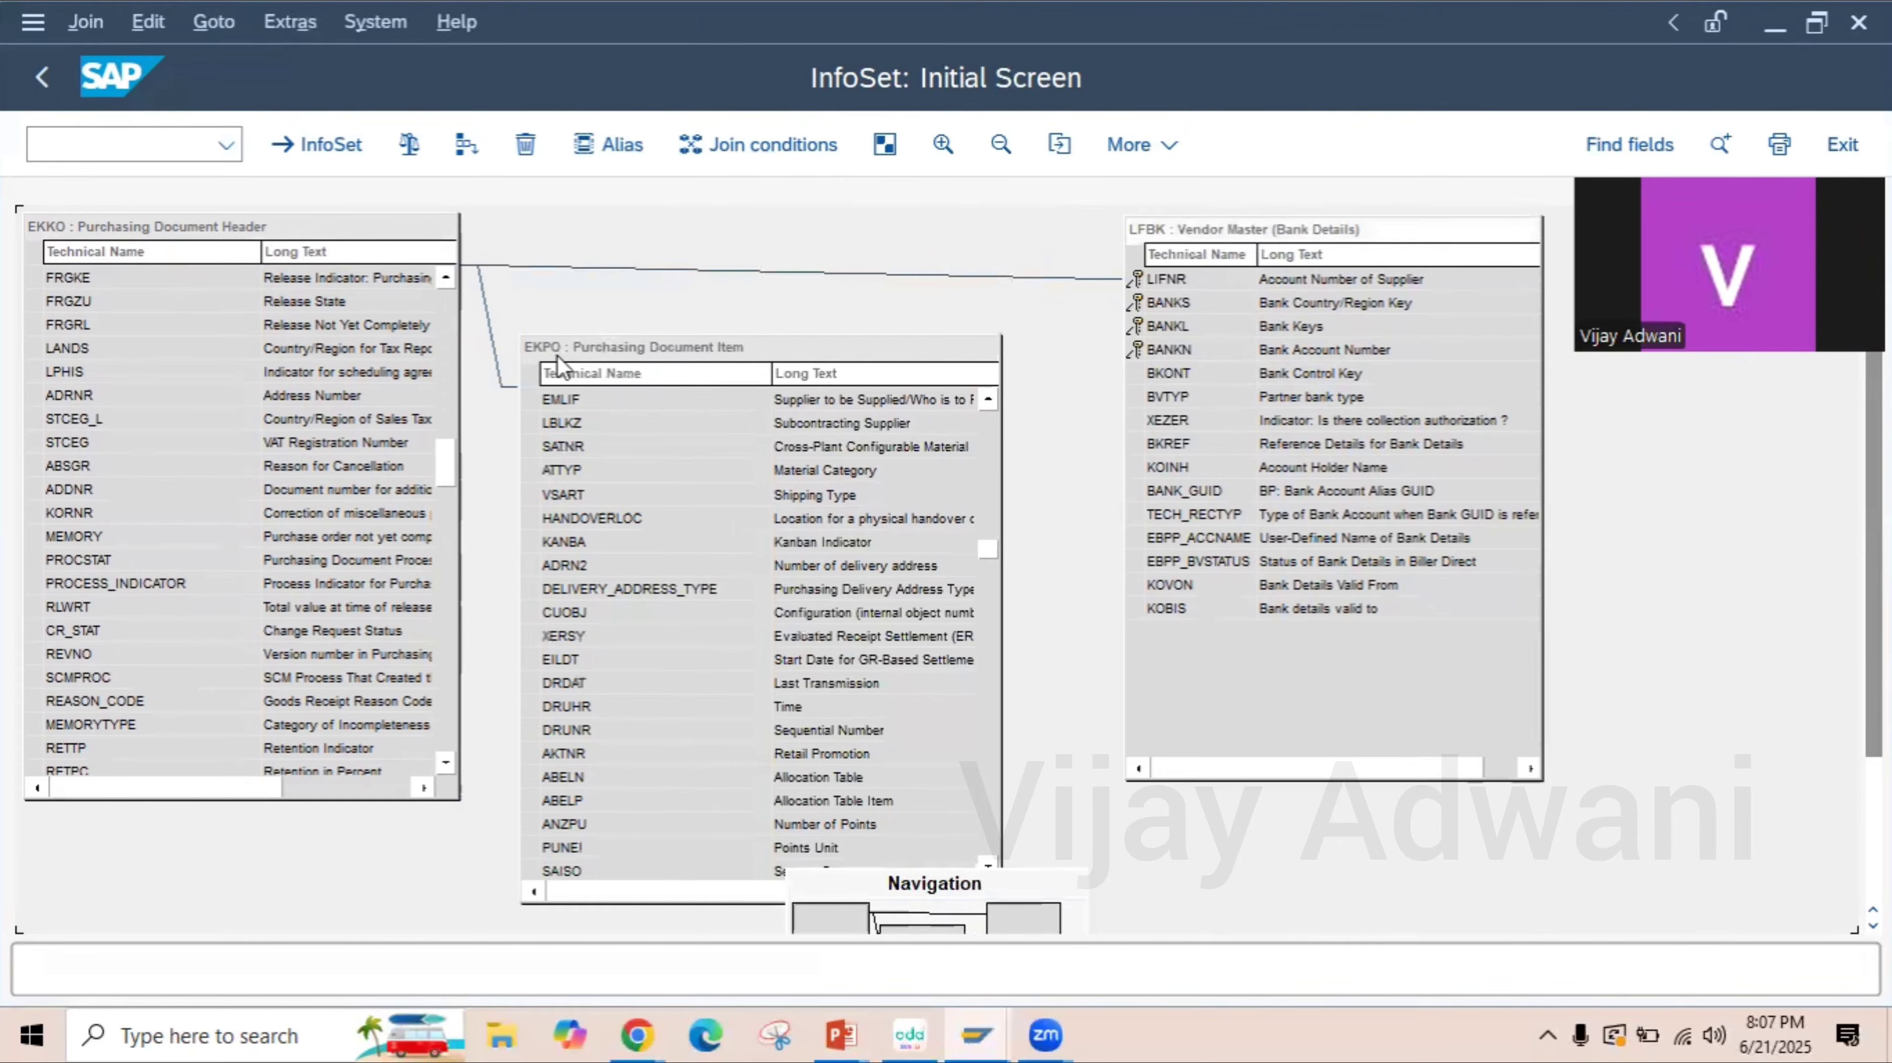
mouse_move(432, 469)
left_mouse_down()
mouse_move(446, 338)
mouse_move(436, 355)
left_mouse_up()
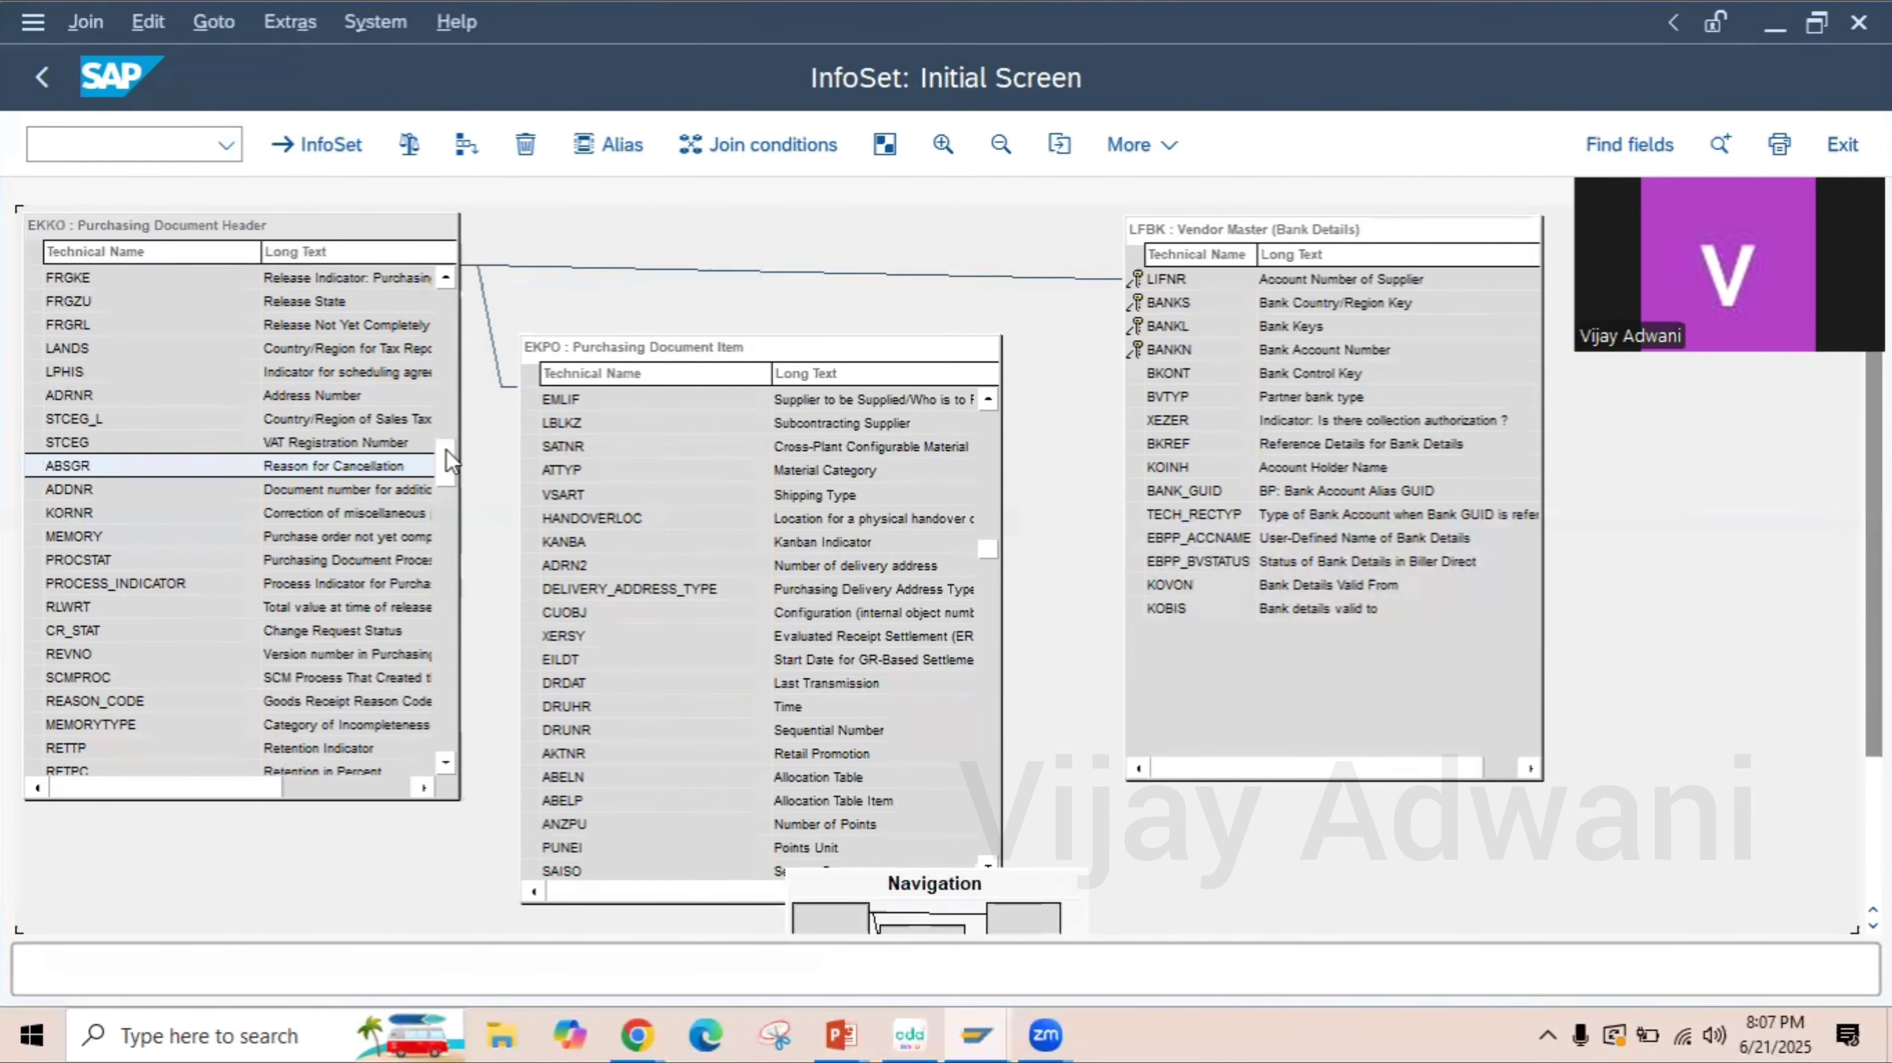
left_click_drag(447, 456, 447, 264)
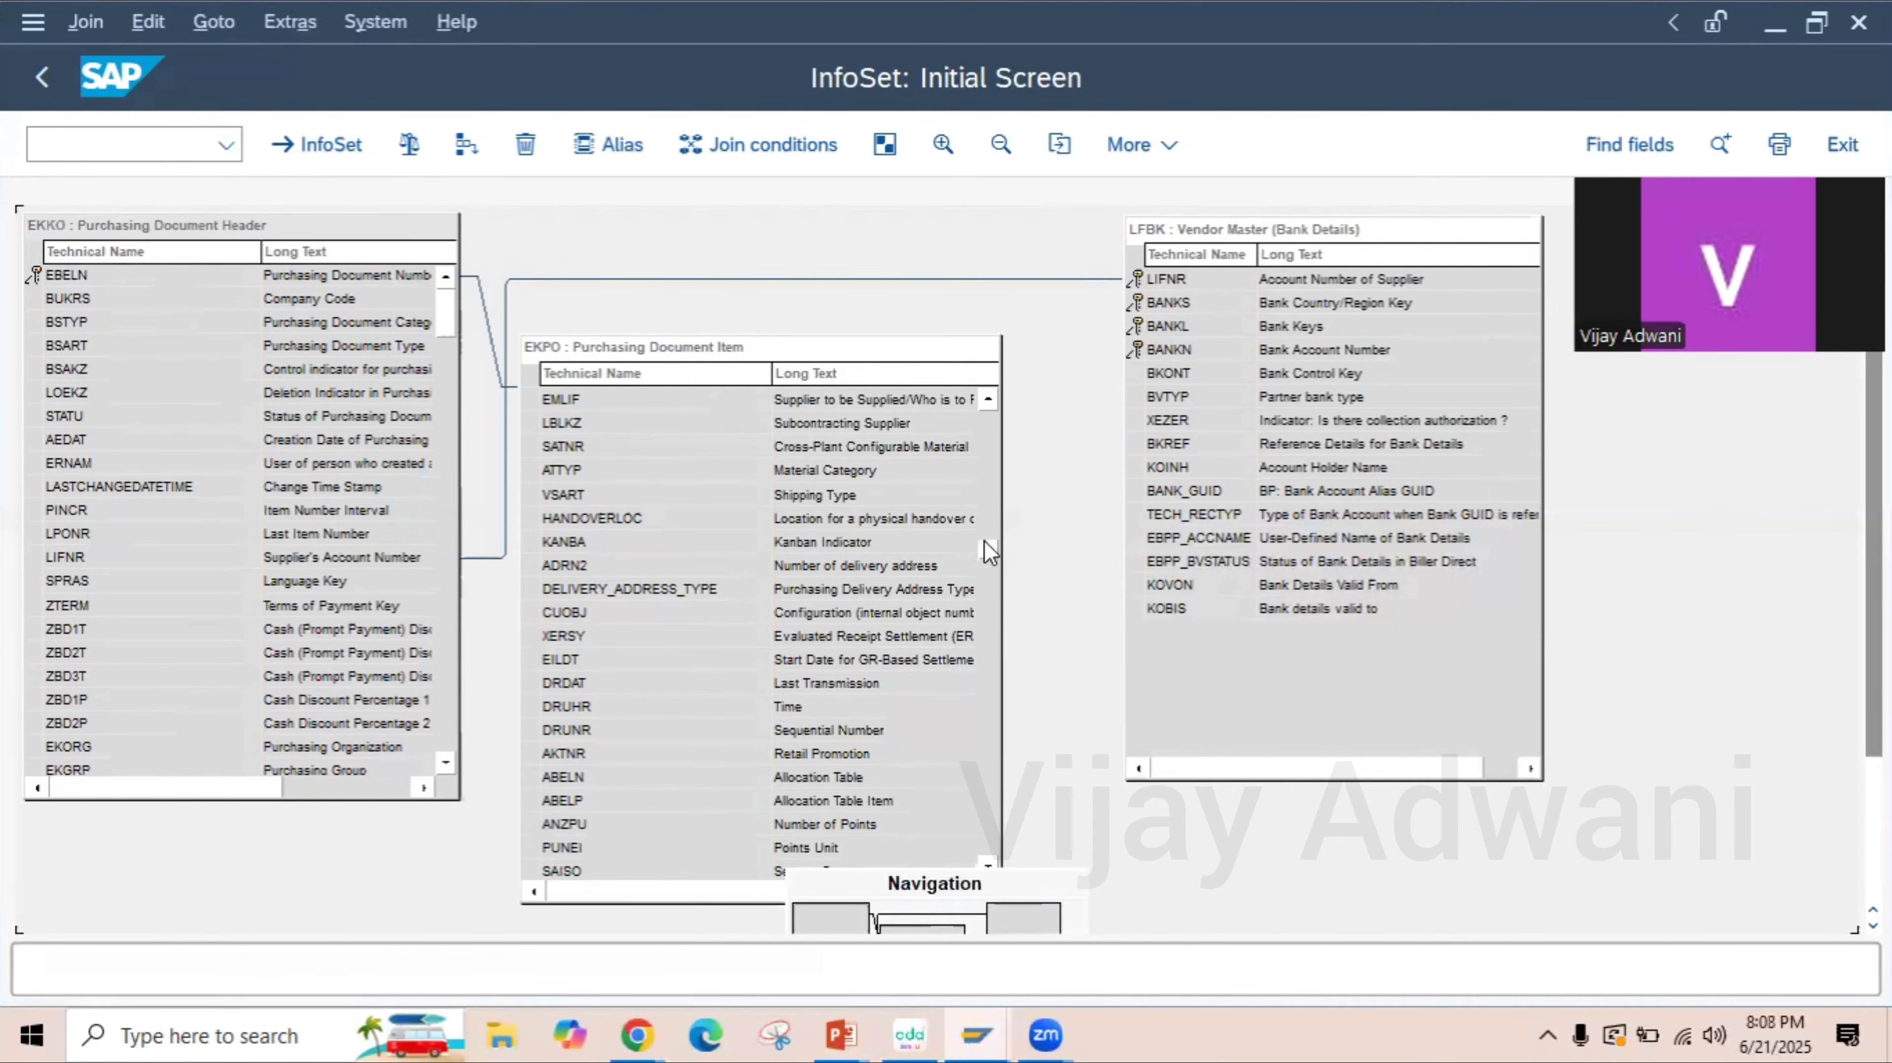
left_click_drag(987, 551, 987, 405)
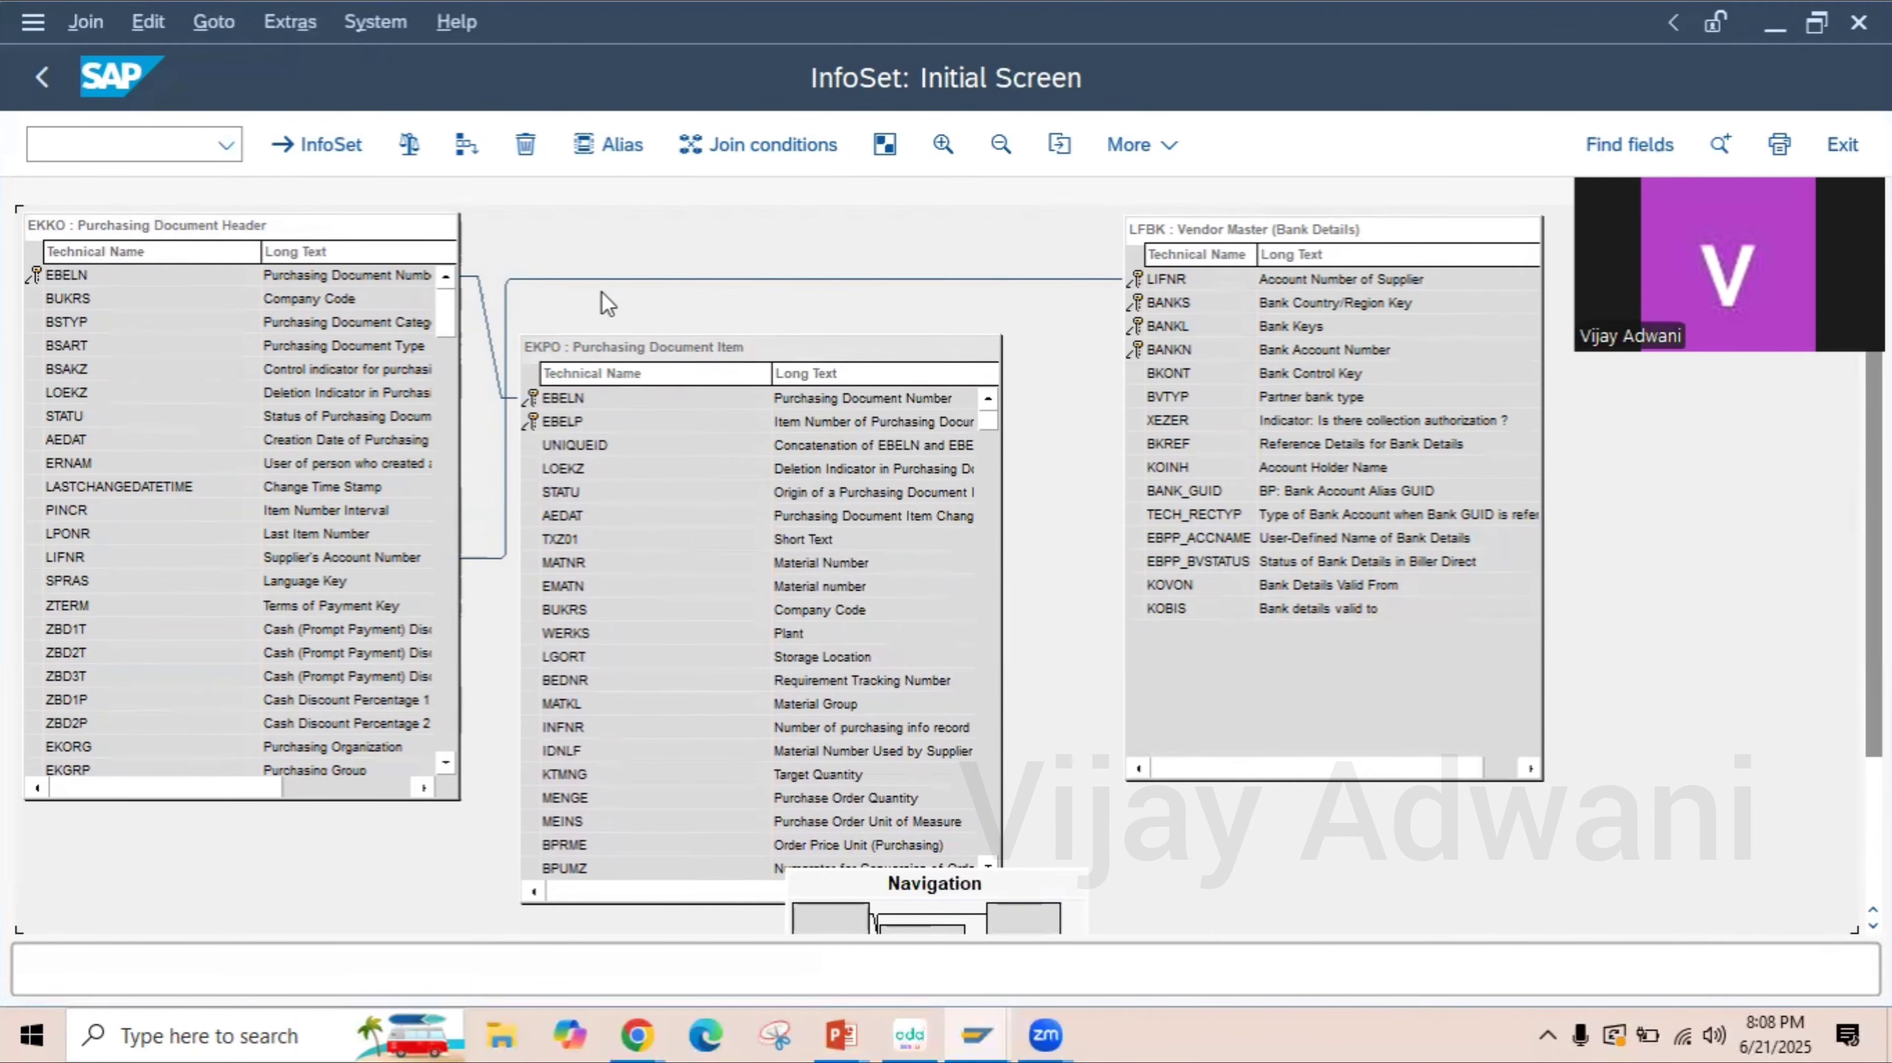
- Check the join conditions and proceed to the InfoSet definition with empty field groups
left_click(410, 149)
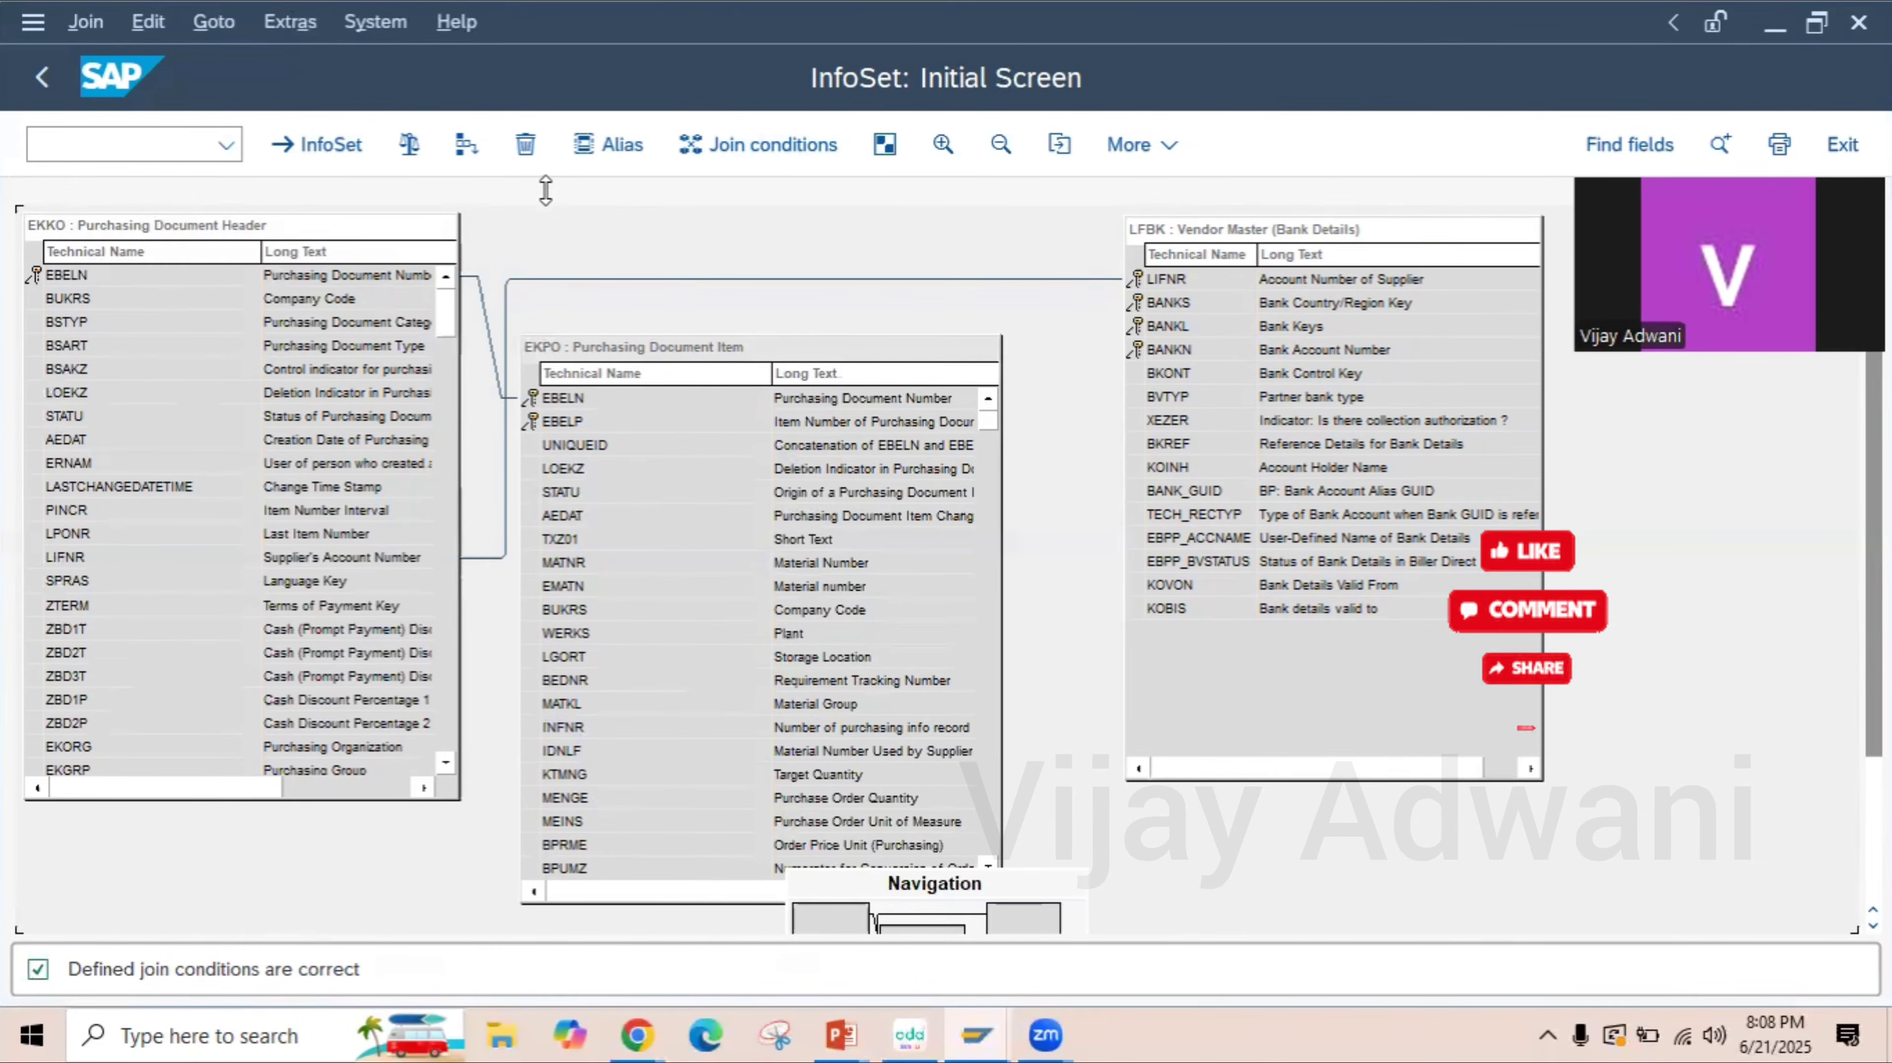
left_click(288, 142)
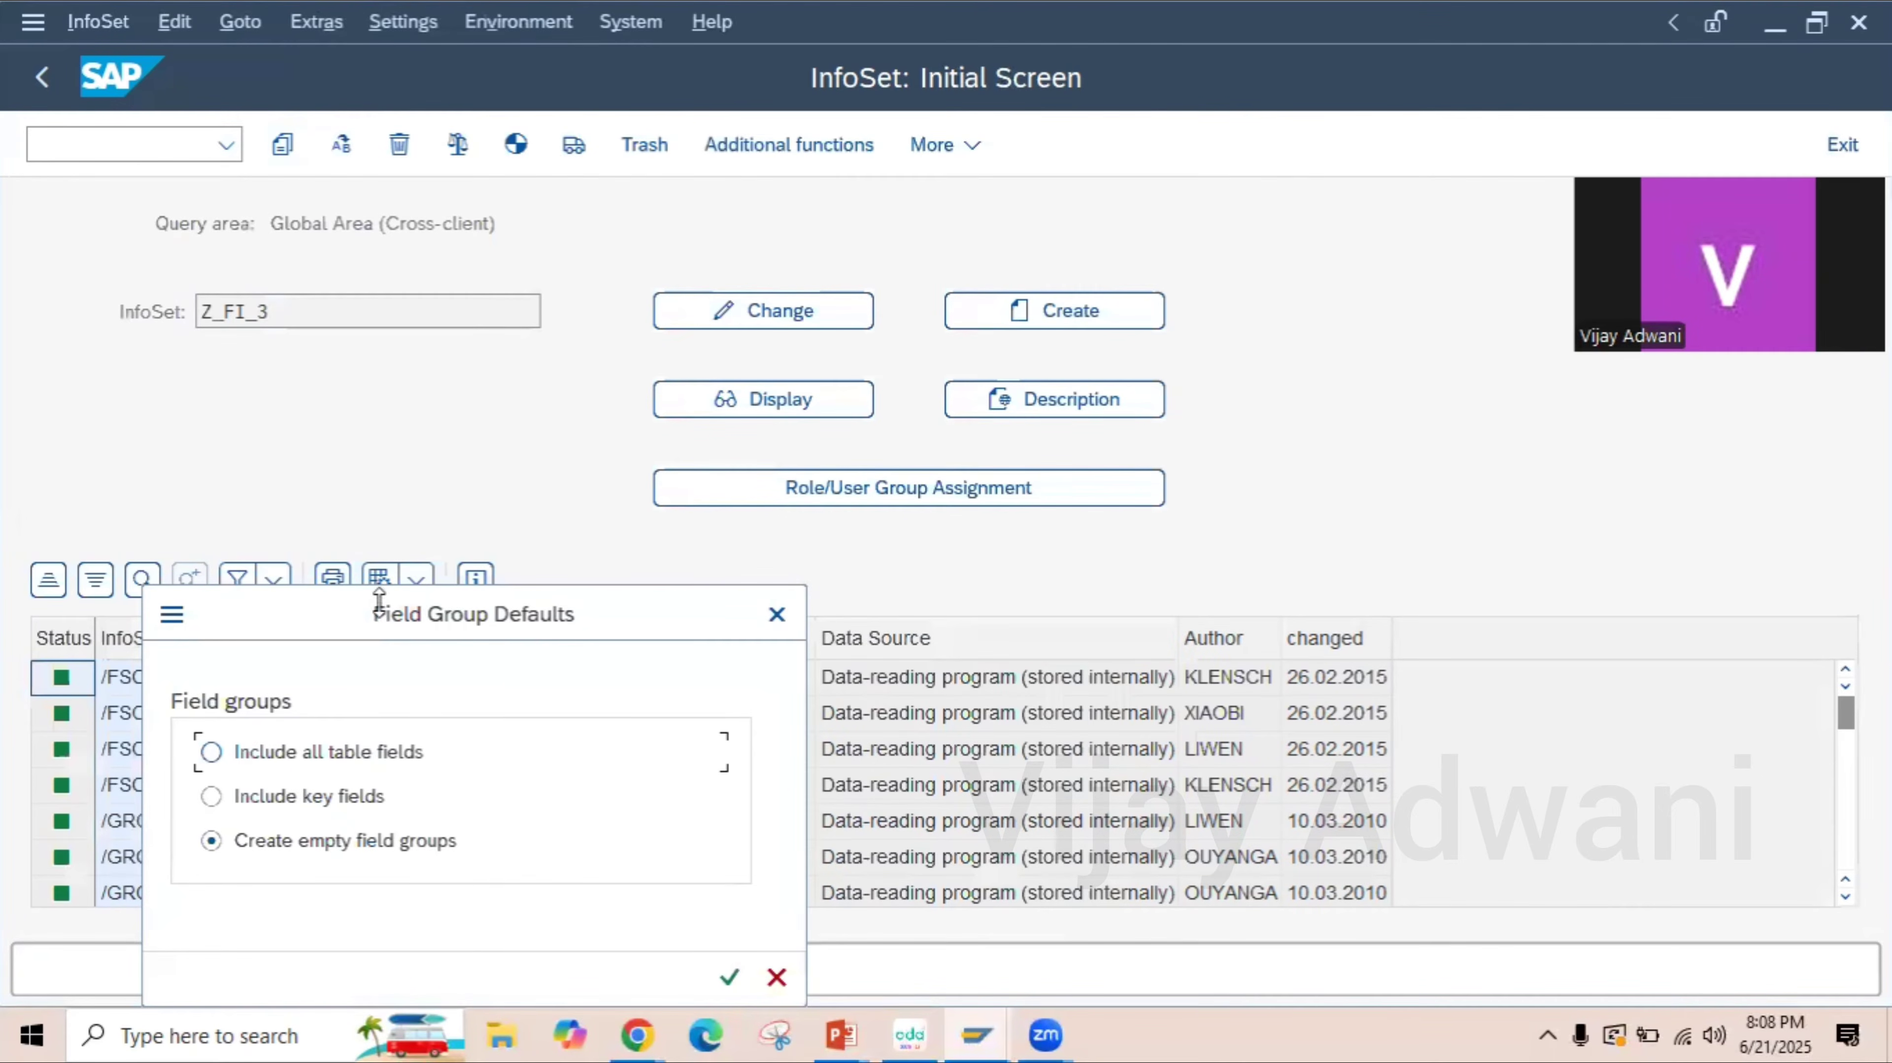
left_click_drag(379, 600, 369, 365)
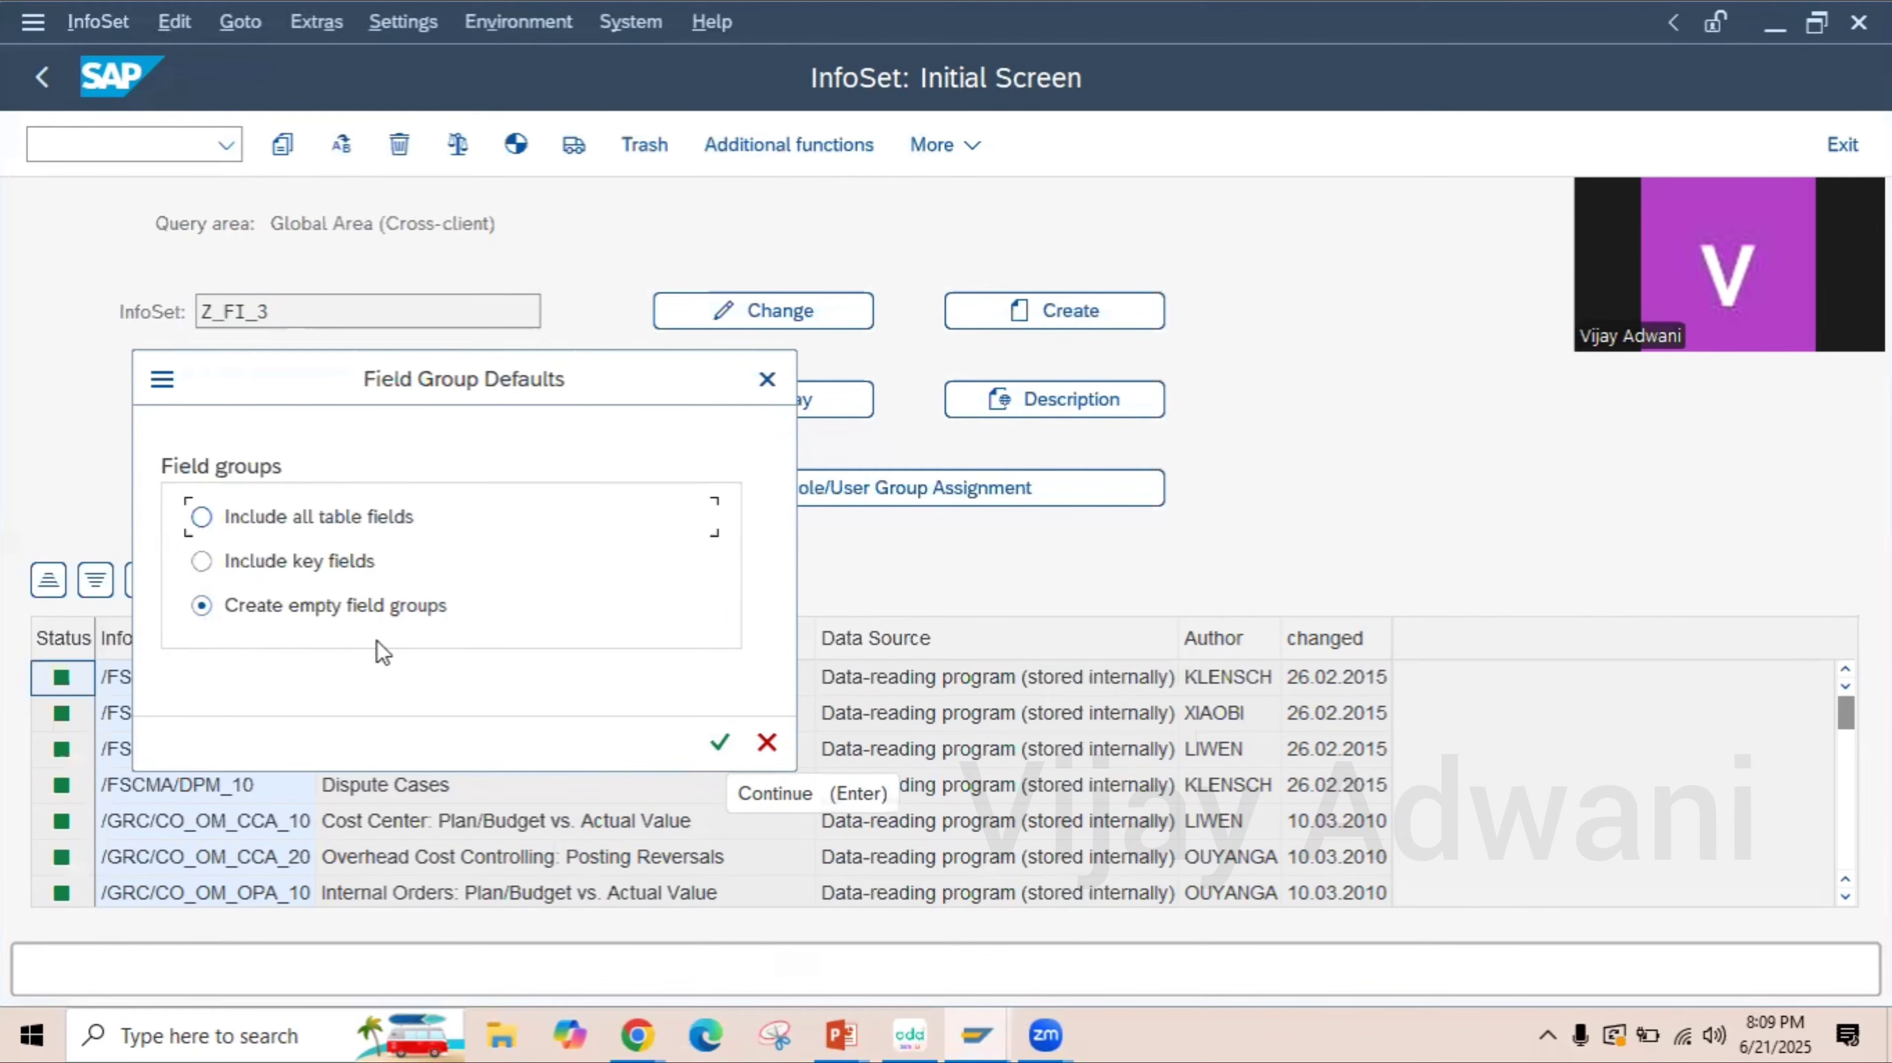
left_click(720, 744)
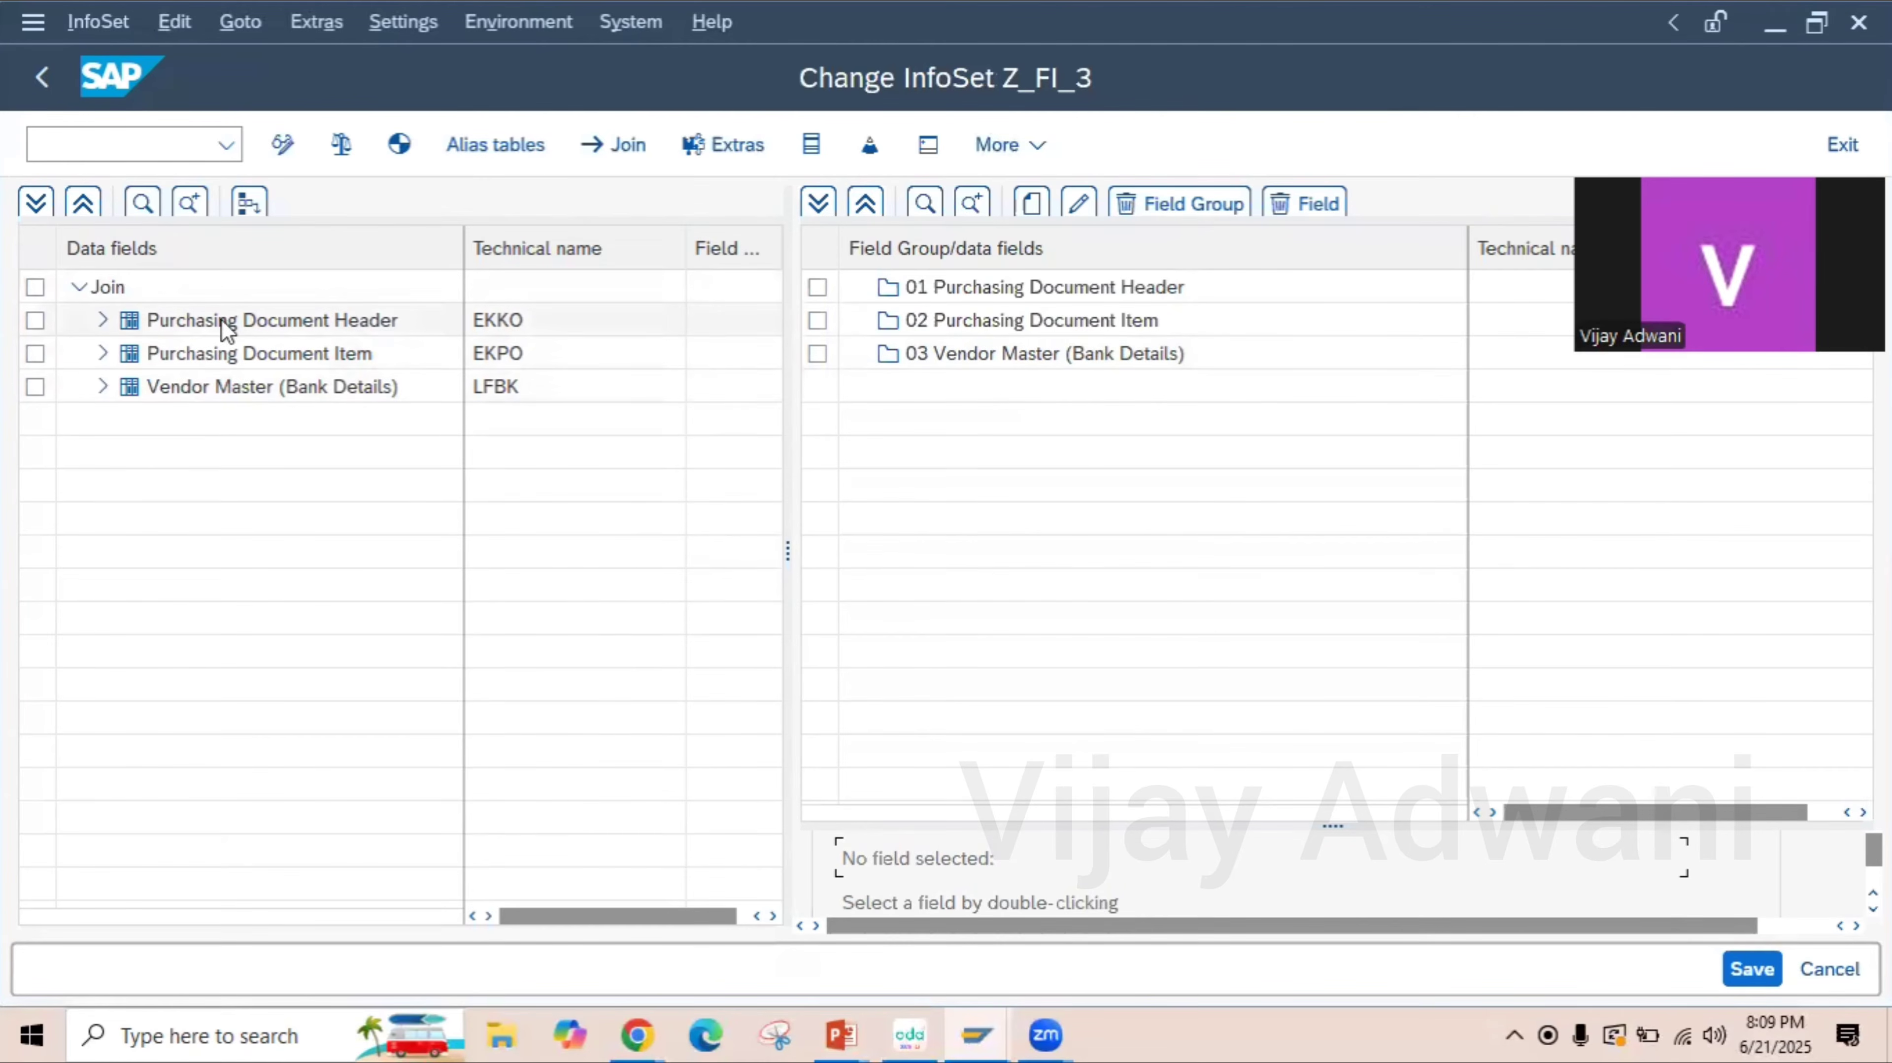
- Assign the EKKO fields Purchasing Document Number, Company Code, Purchasing Document Type and Supplier's Account Number to field group 01 Purchasing Document Header
left_click(102, 322)
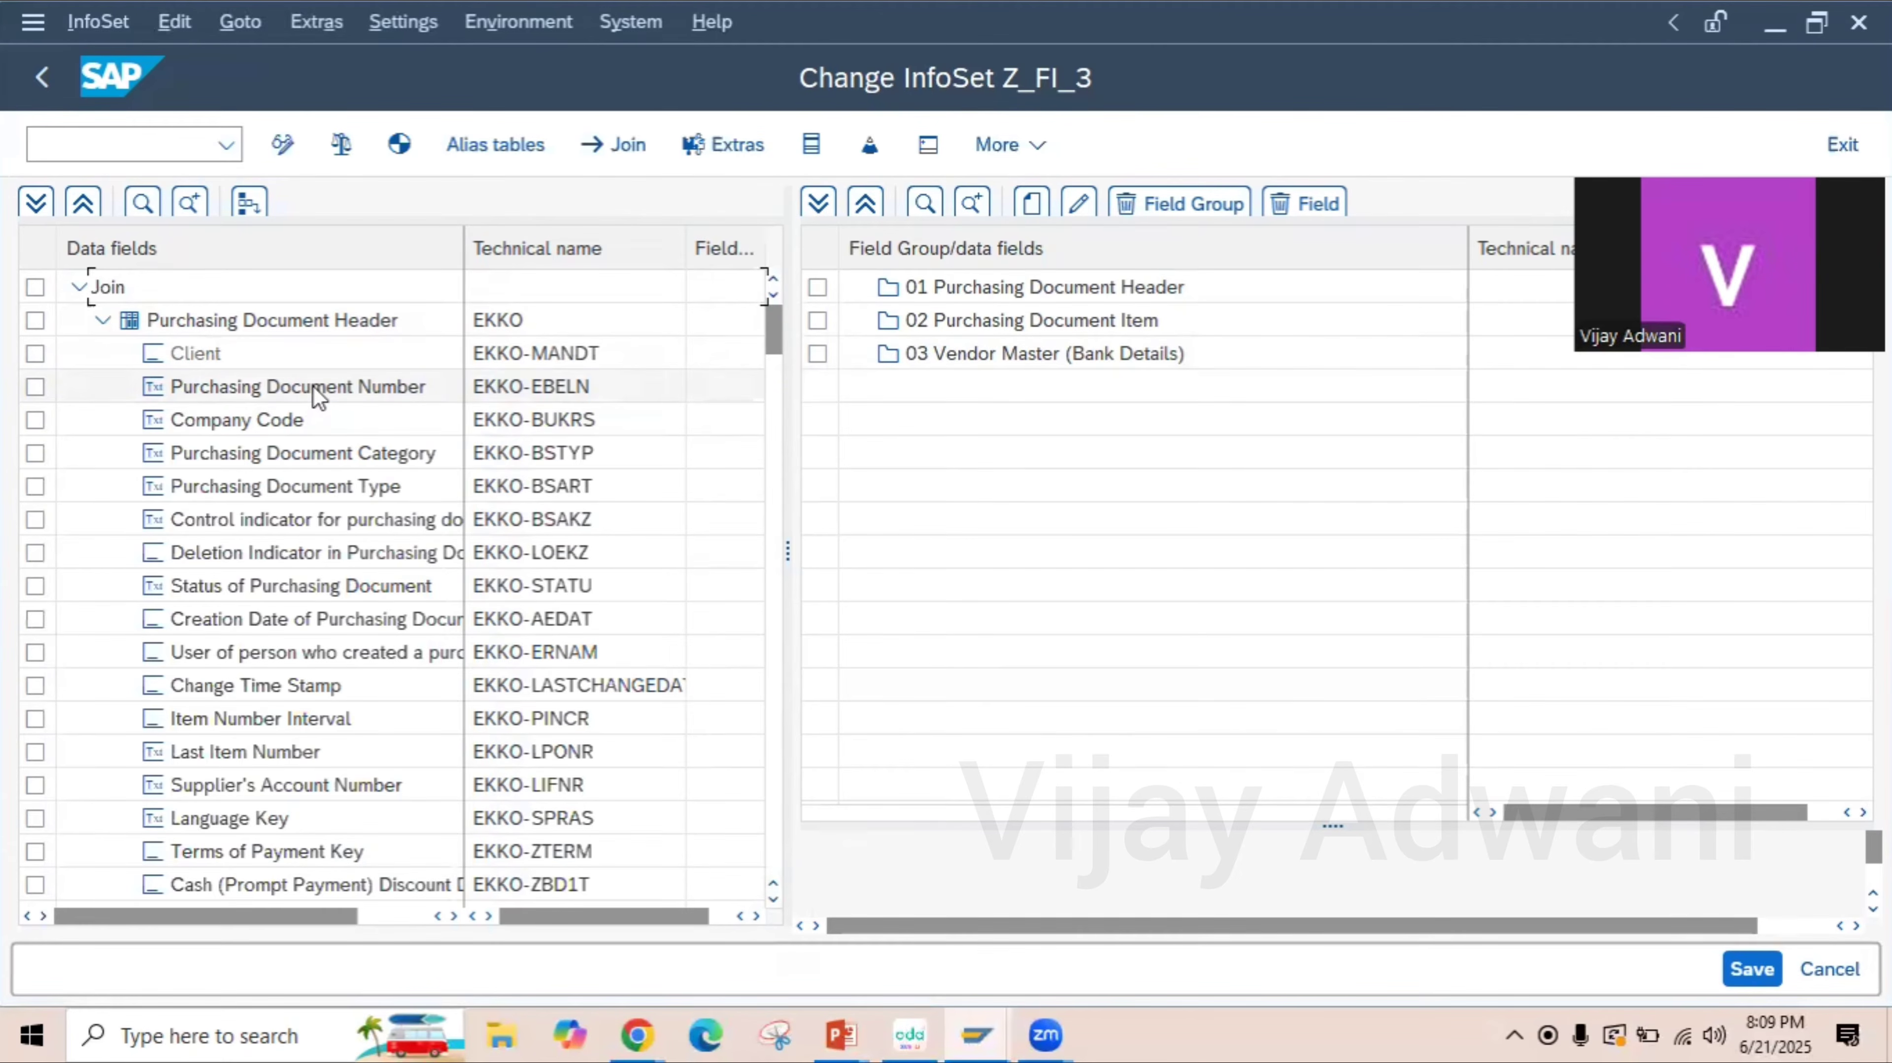
left_click_drag(312, 385, 990, 288)
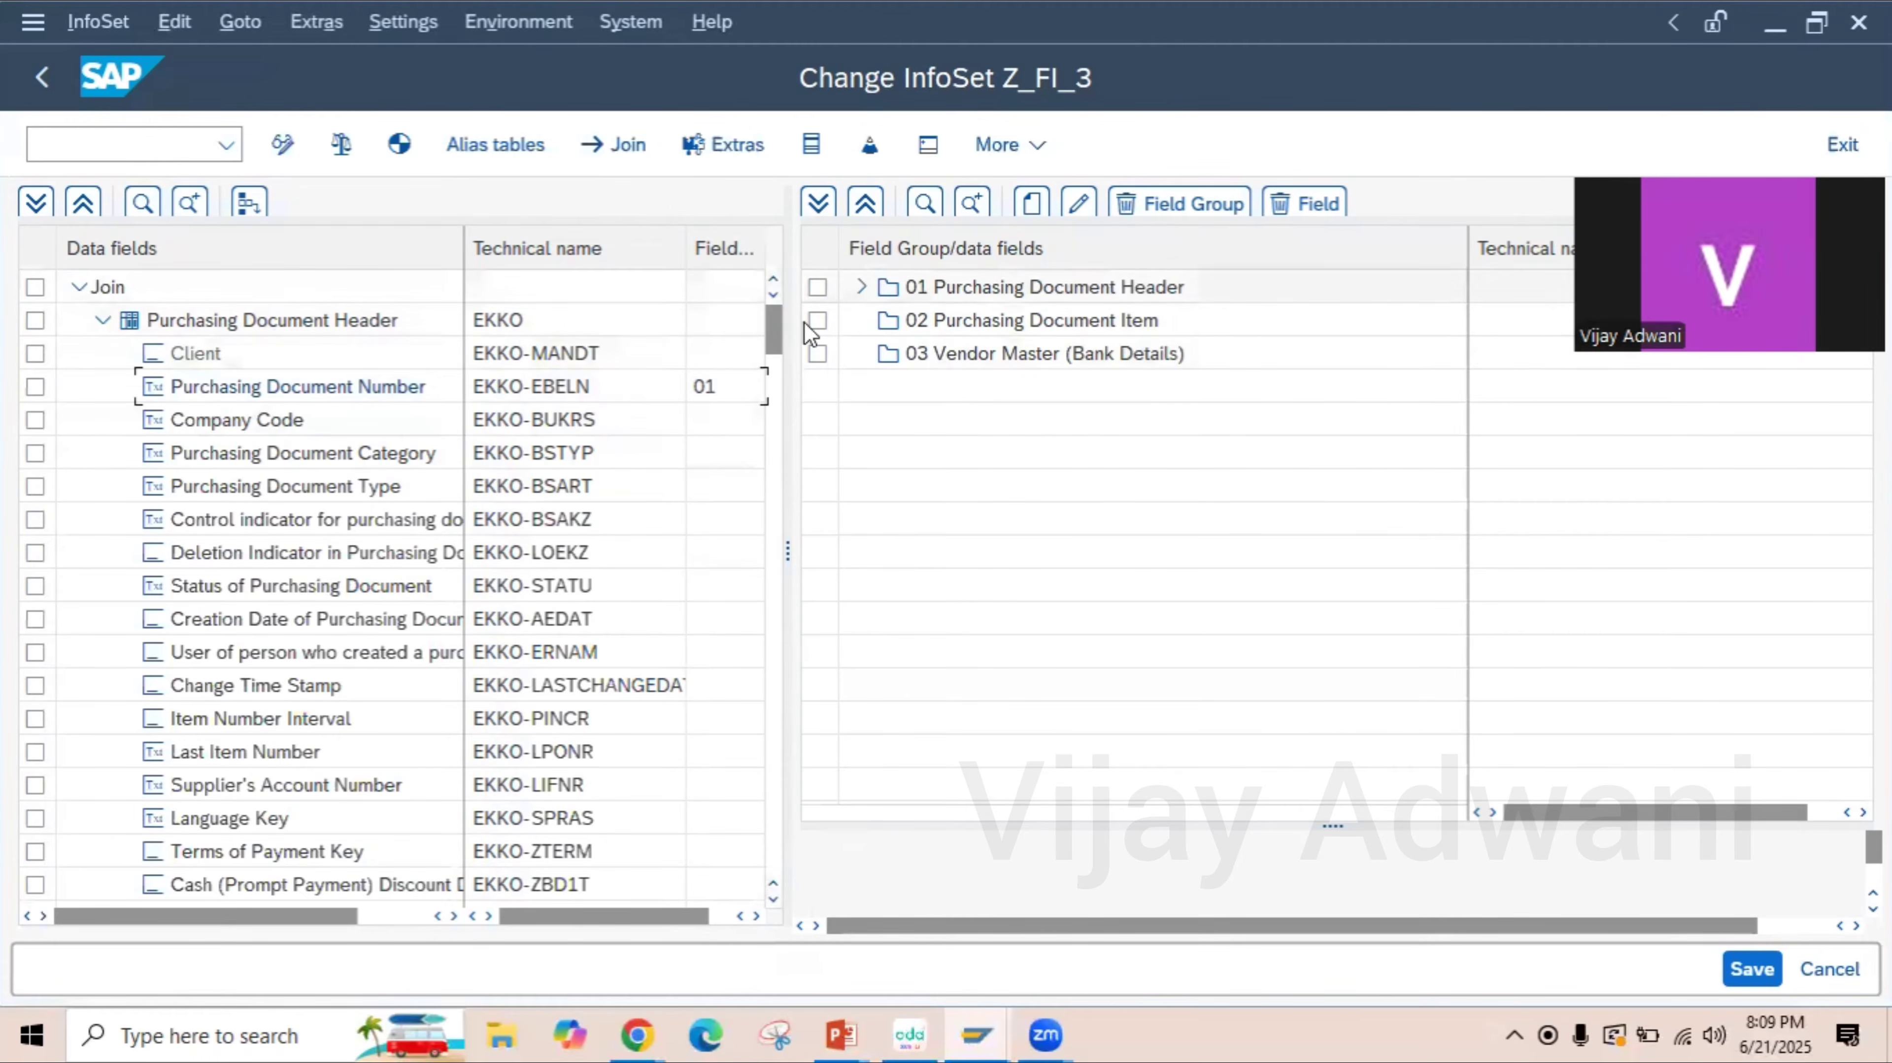
left_click_drag(219, 430, 931, 288)
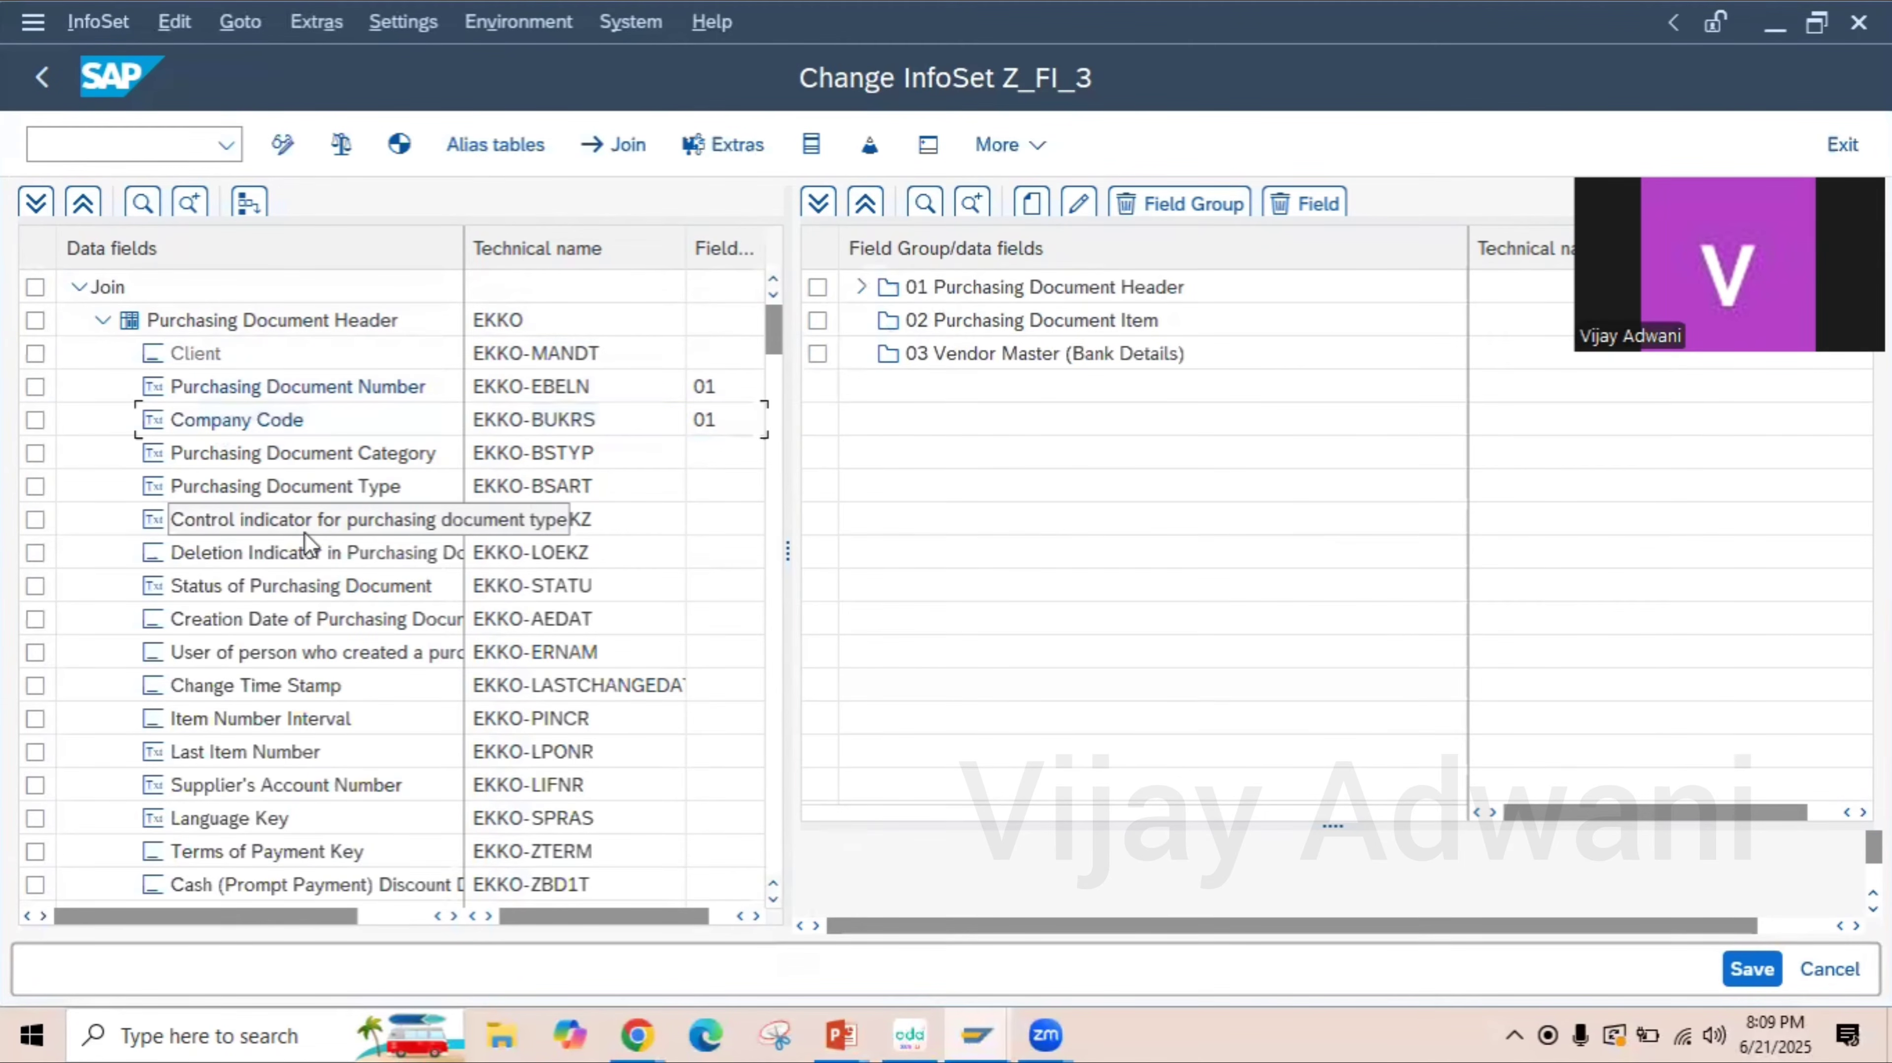
left_click(290, 485)
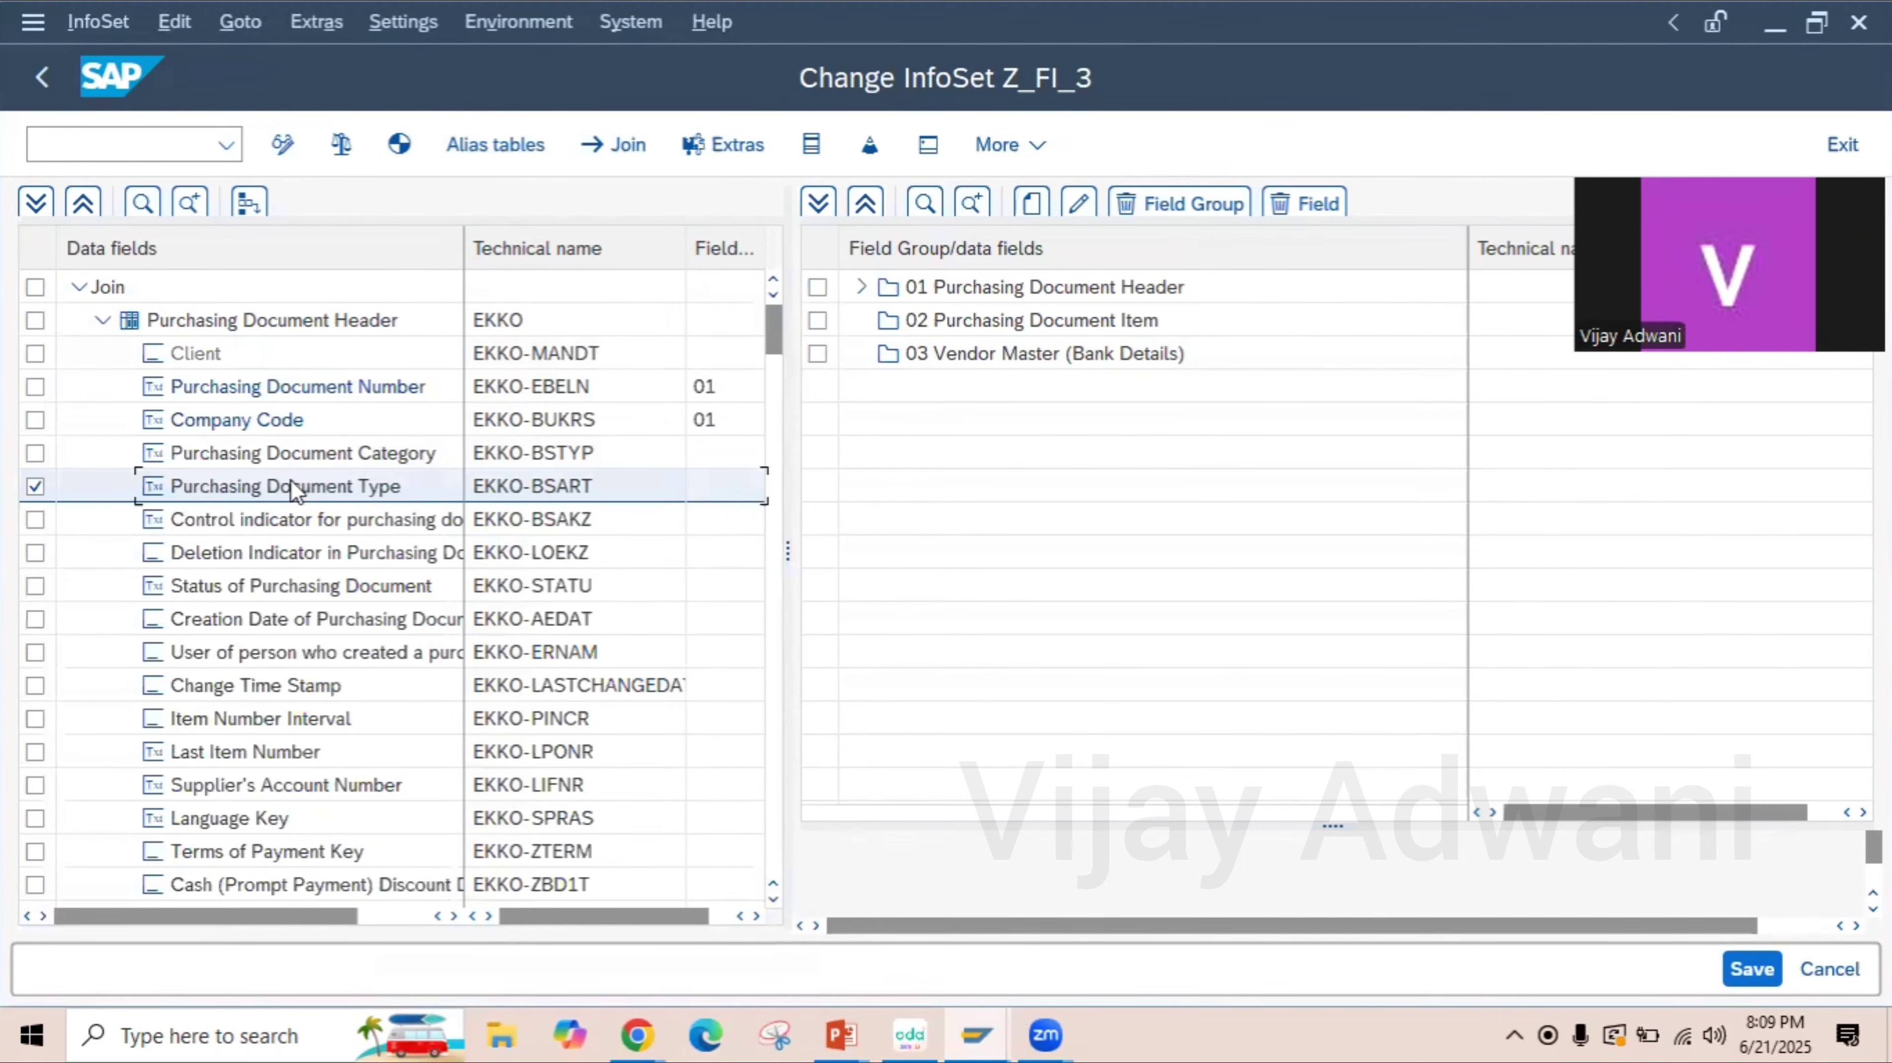
left_click_drag(290, 485, 962, 290)
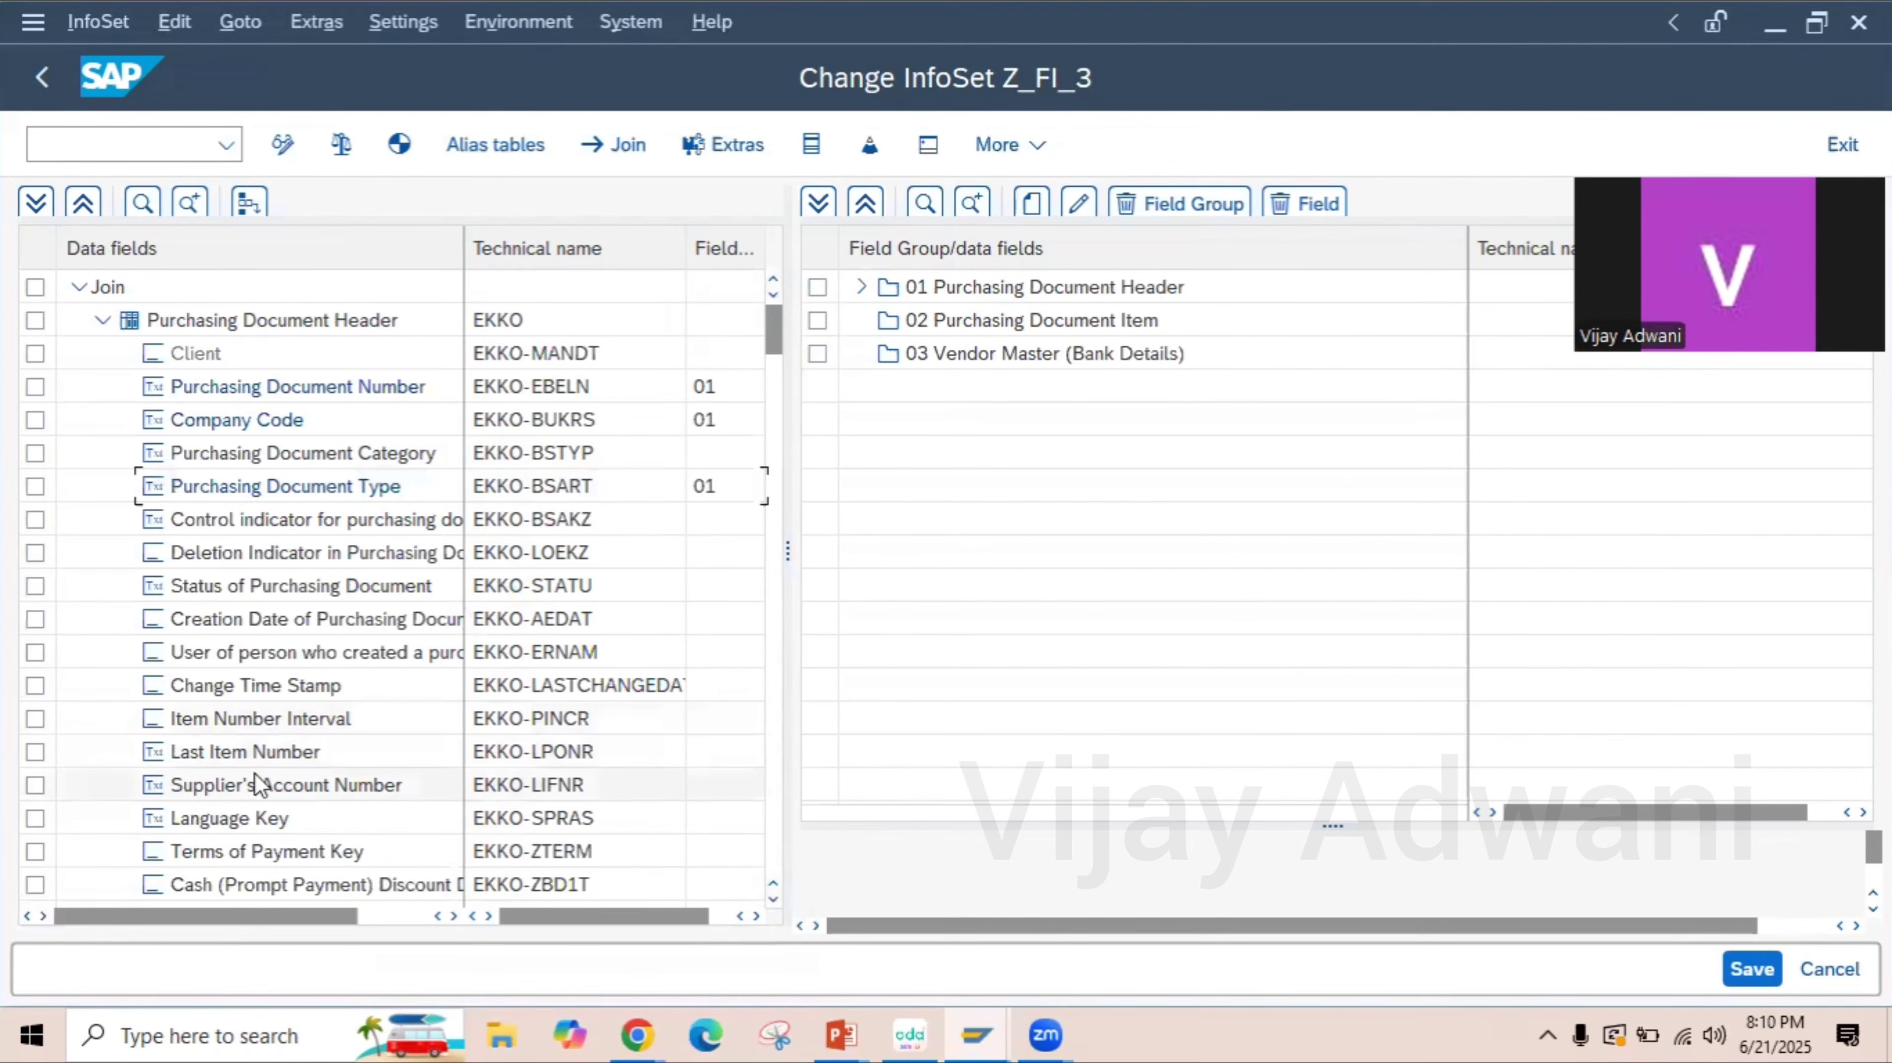
left_click_drag(260, 790, 988, 290)
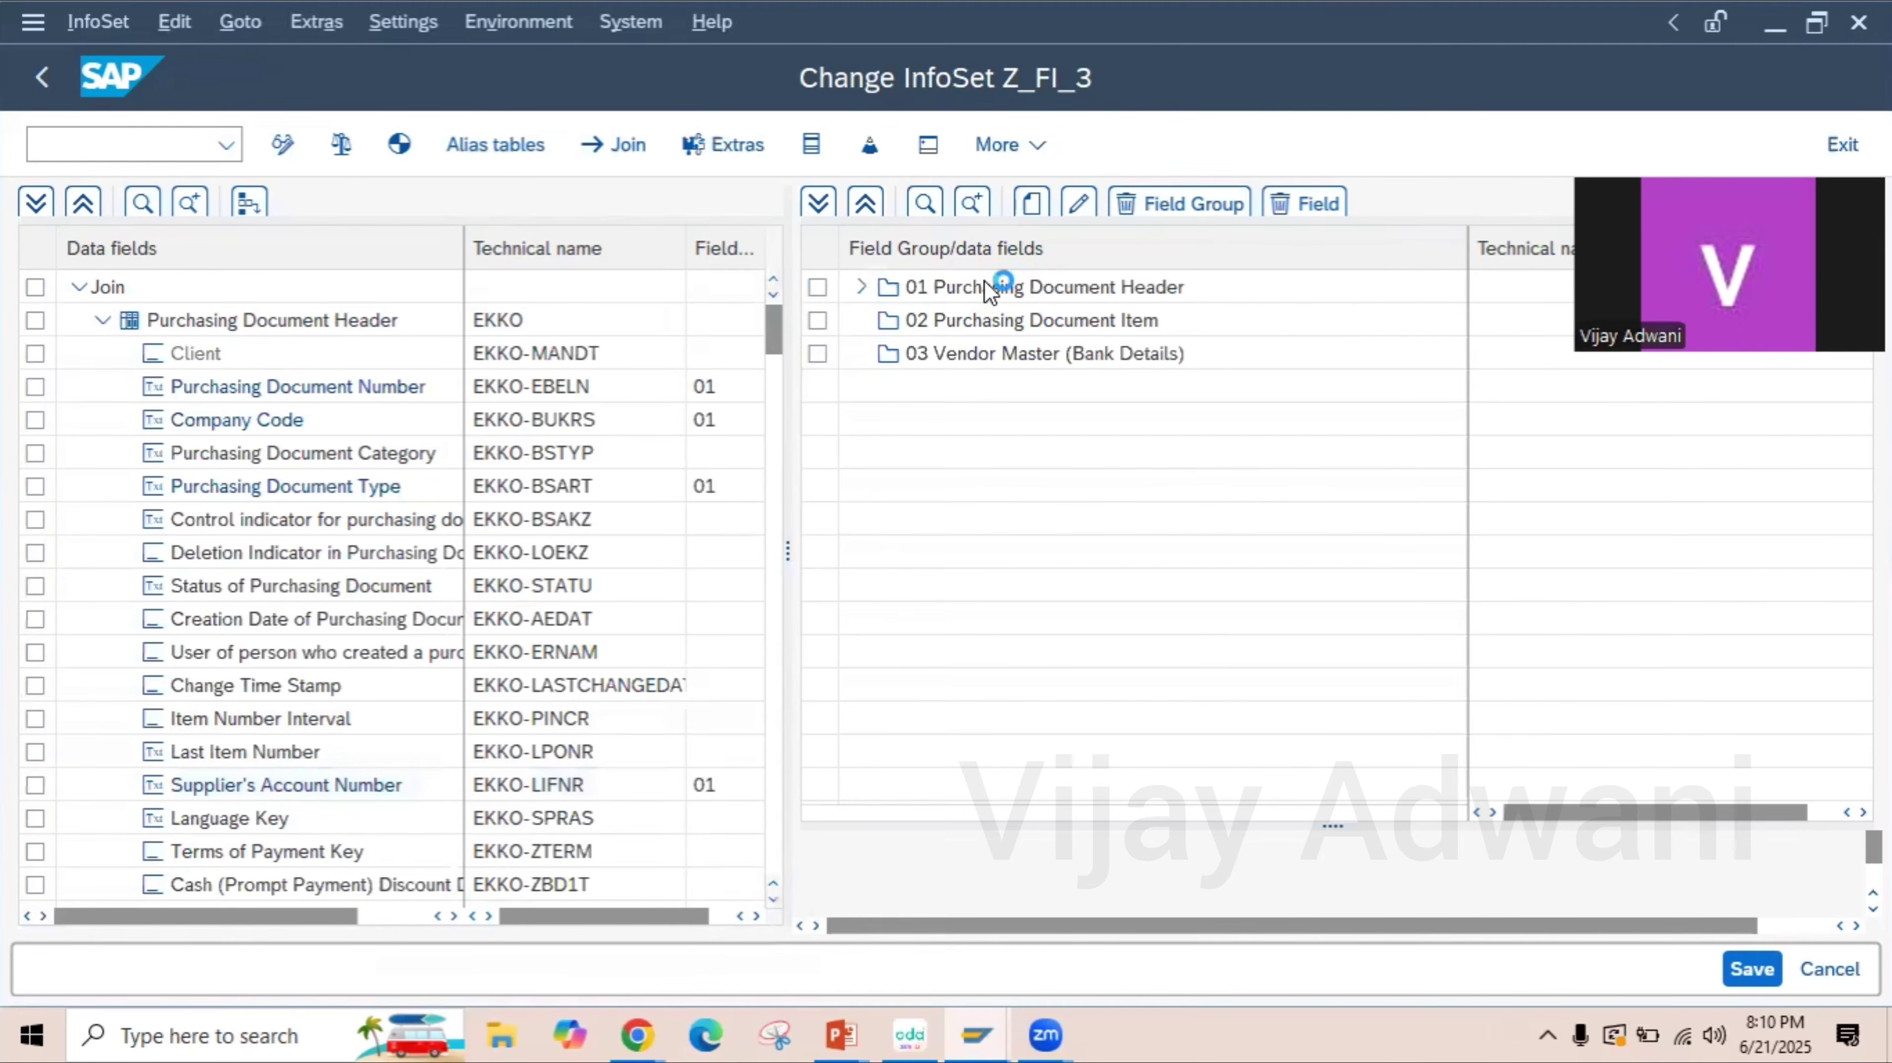
- Assign the EKPO fields Item Number of Purchasing Document, Material Number and Plant to field group 02 Purchasing Document Item
left_click(861, 288)
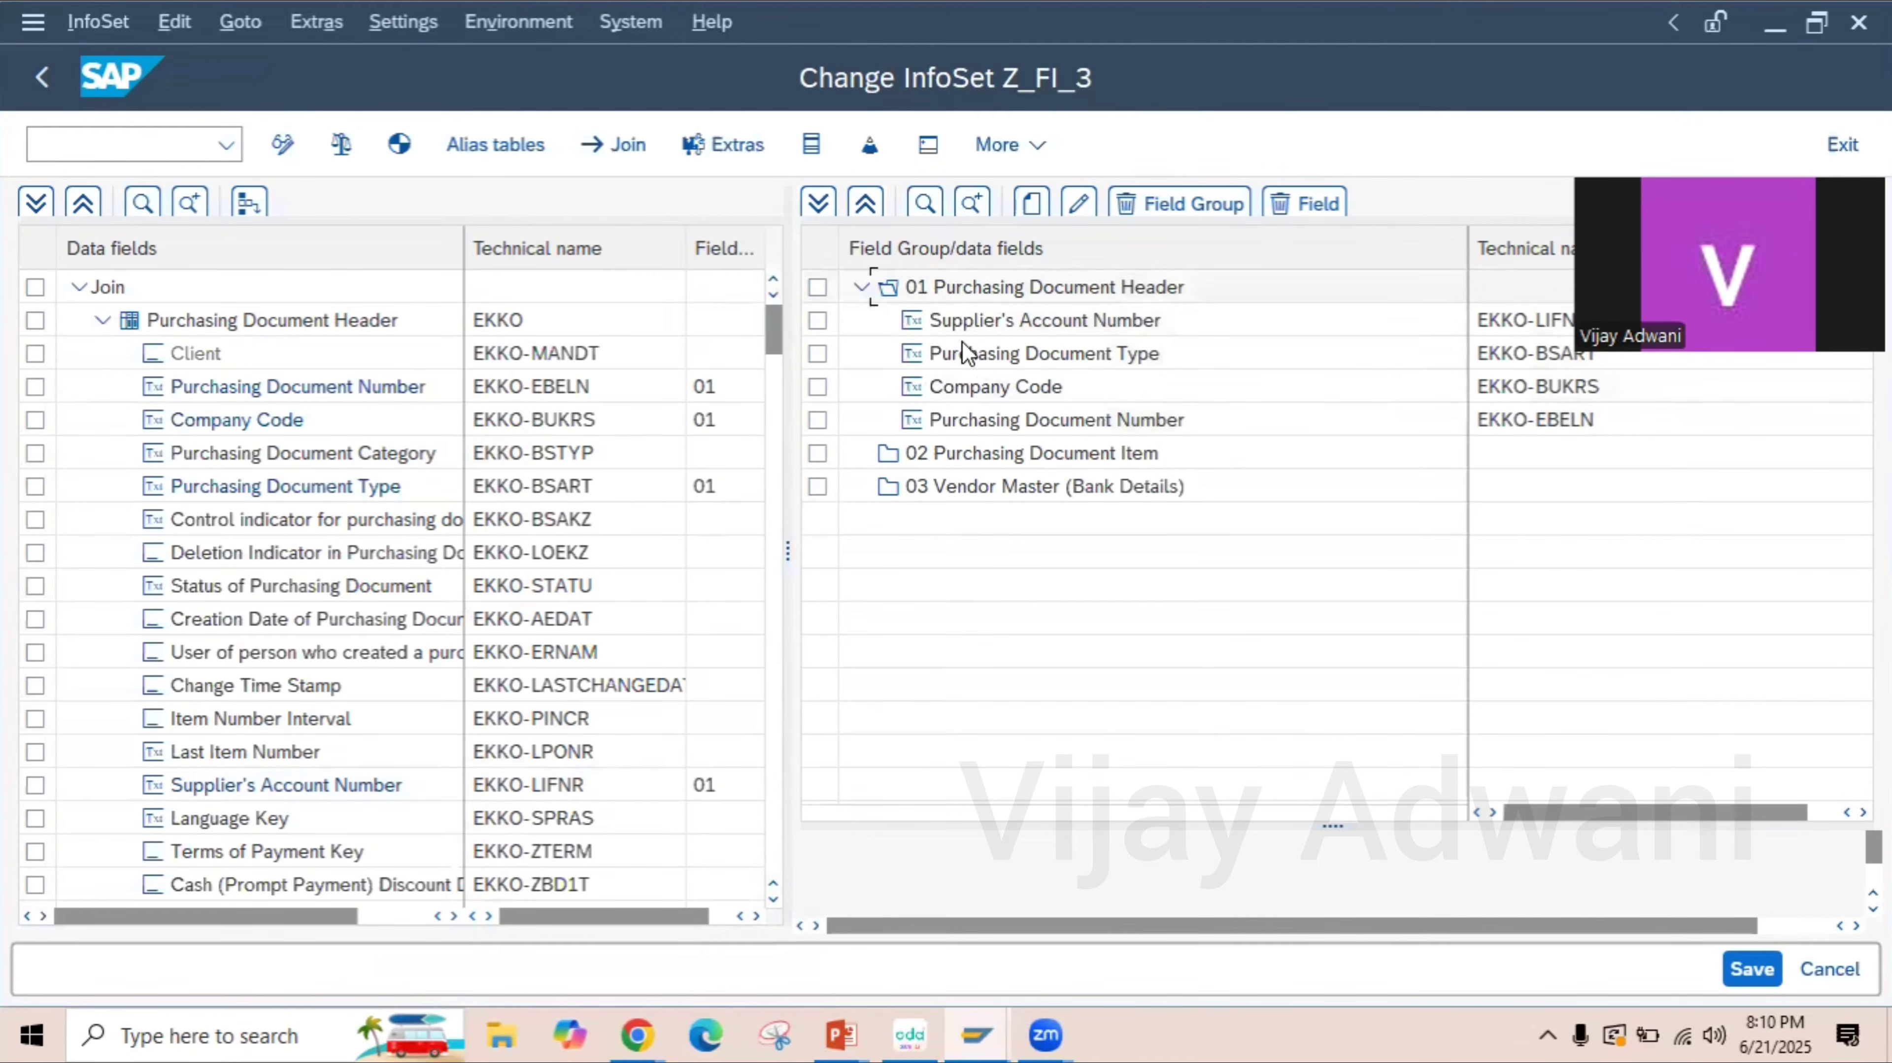
left_click(863, 289)
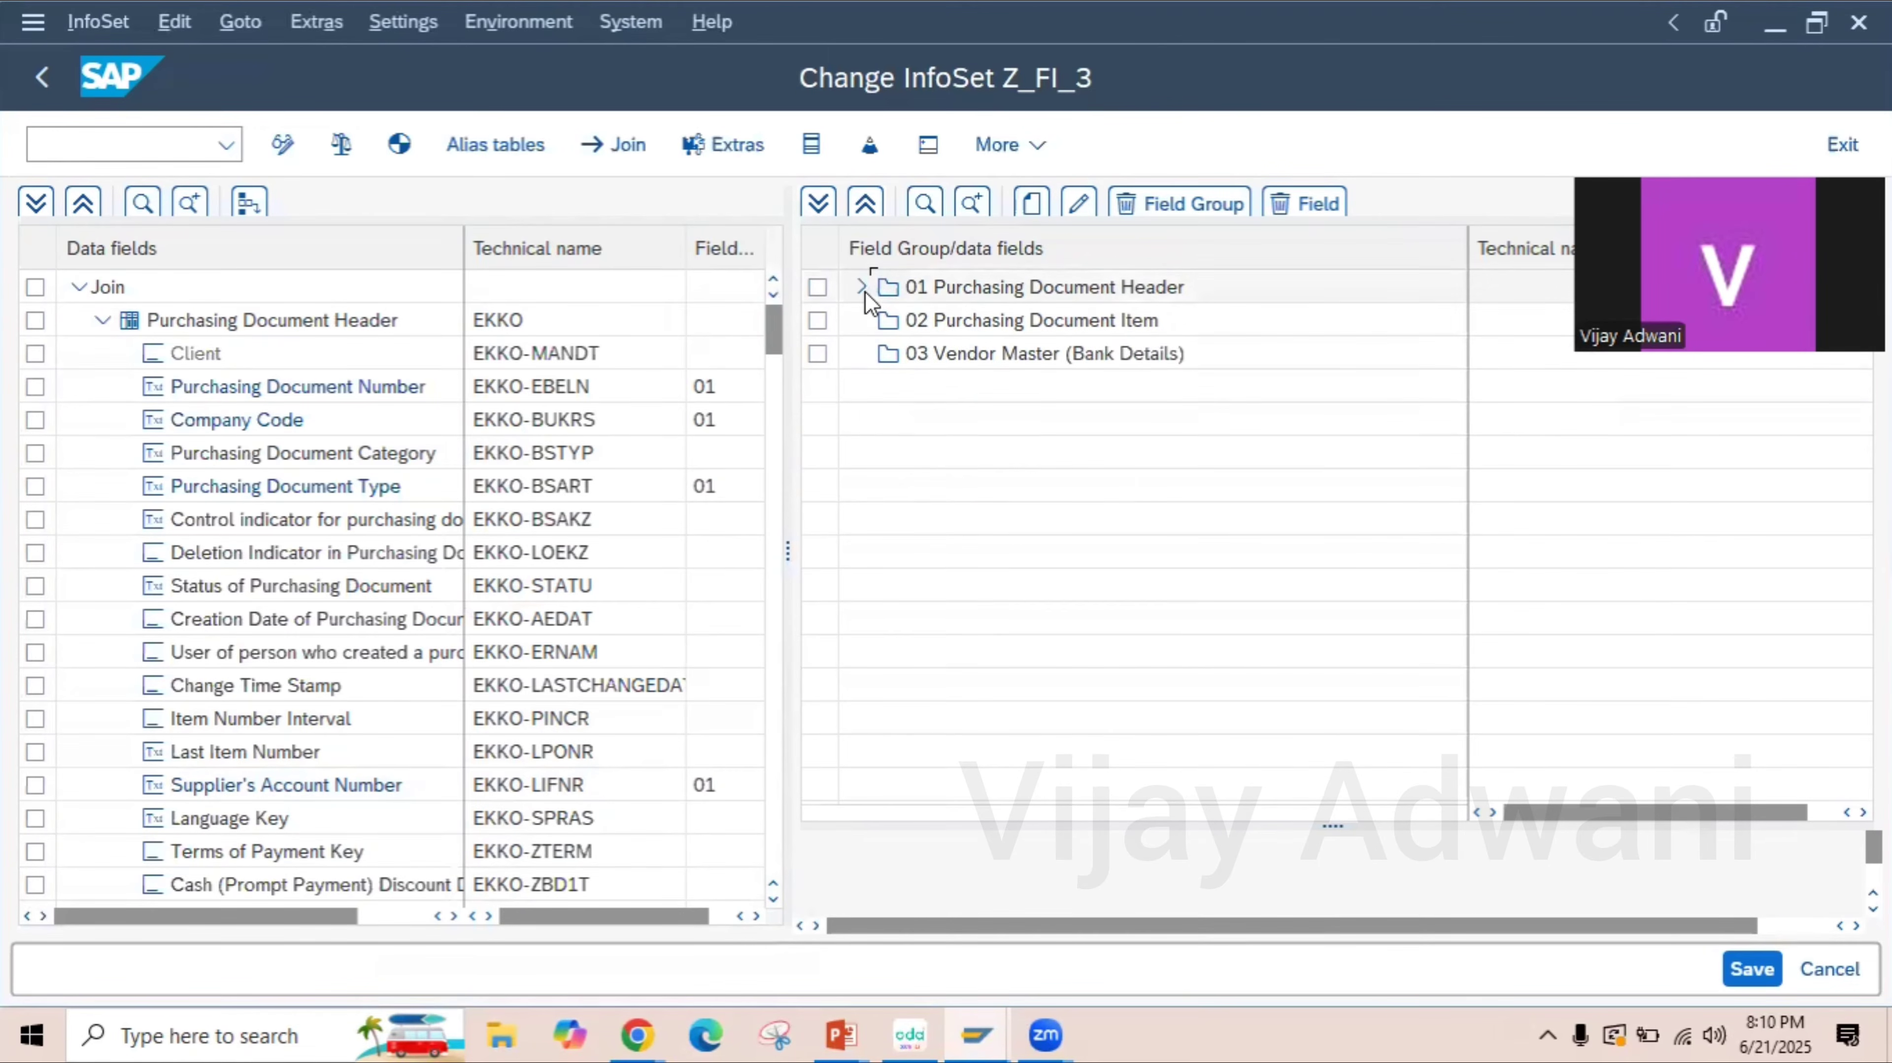
left_click(103, 320)
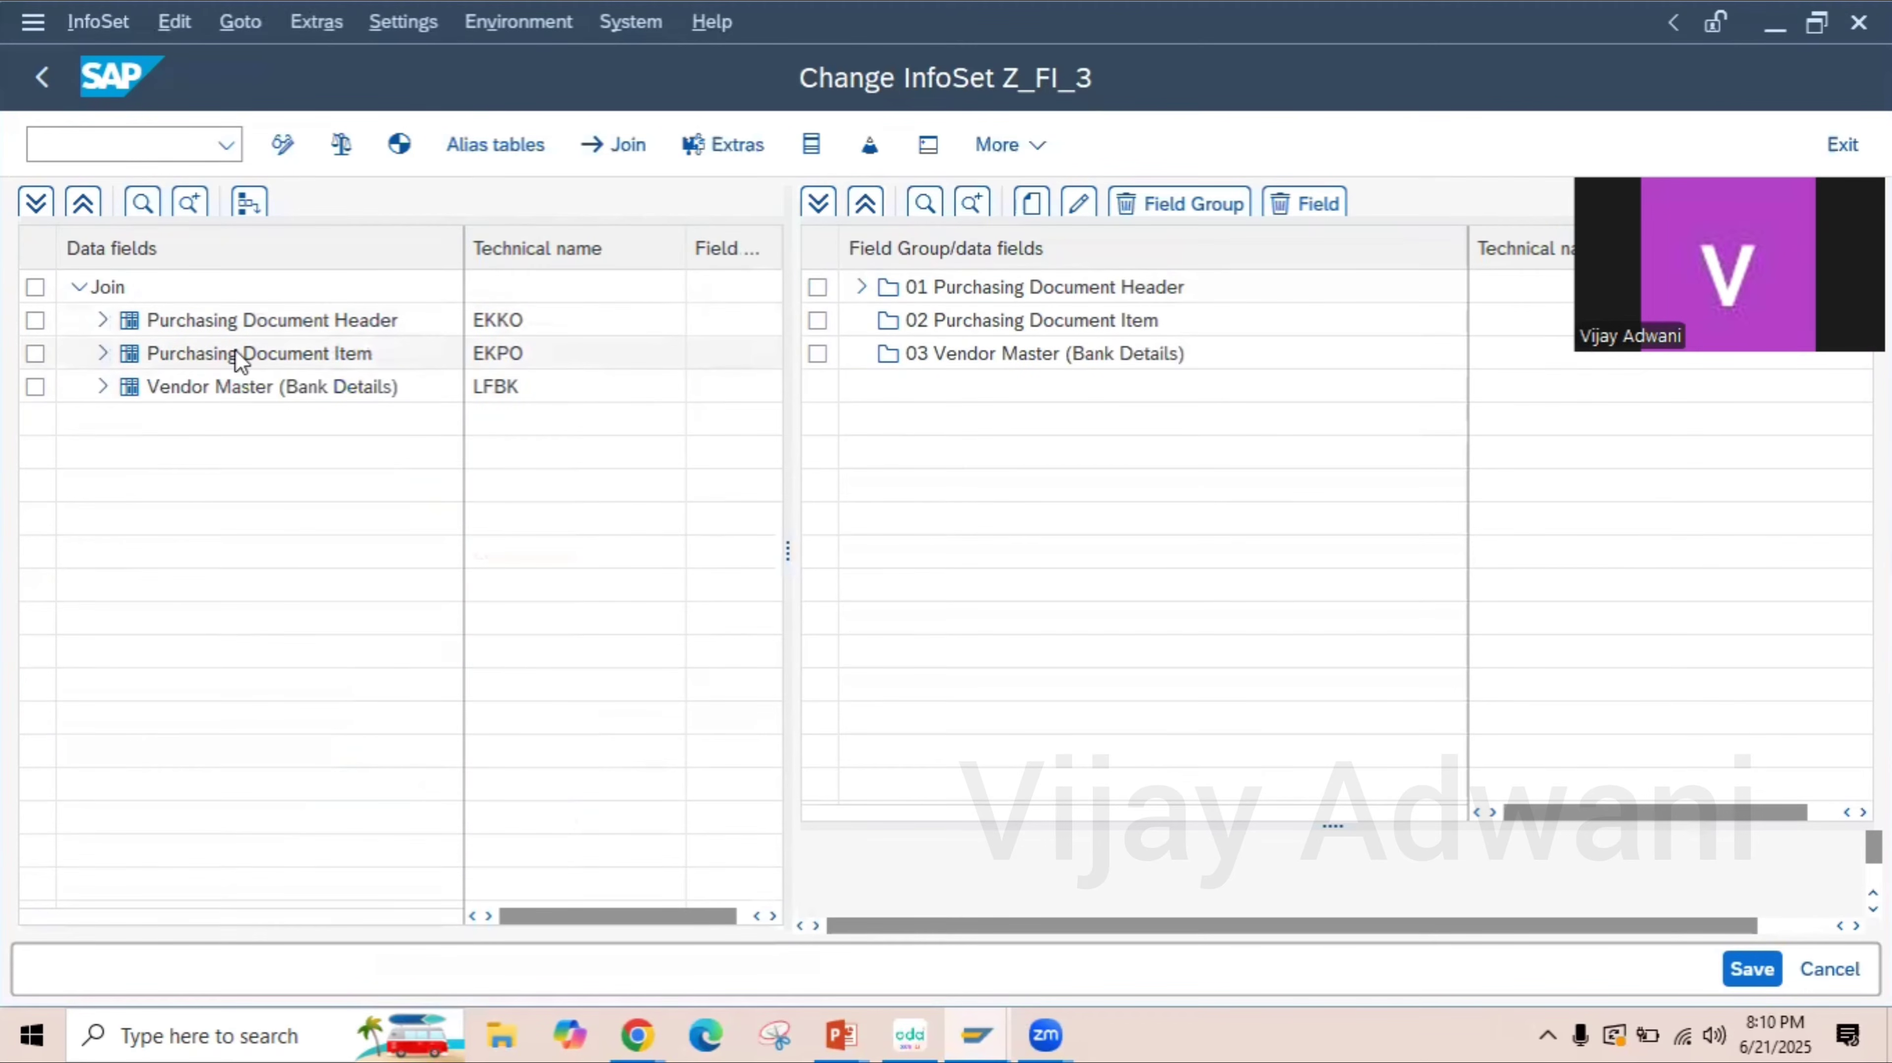
left_click(103, 355)
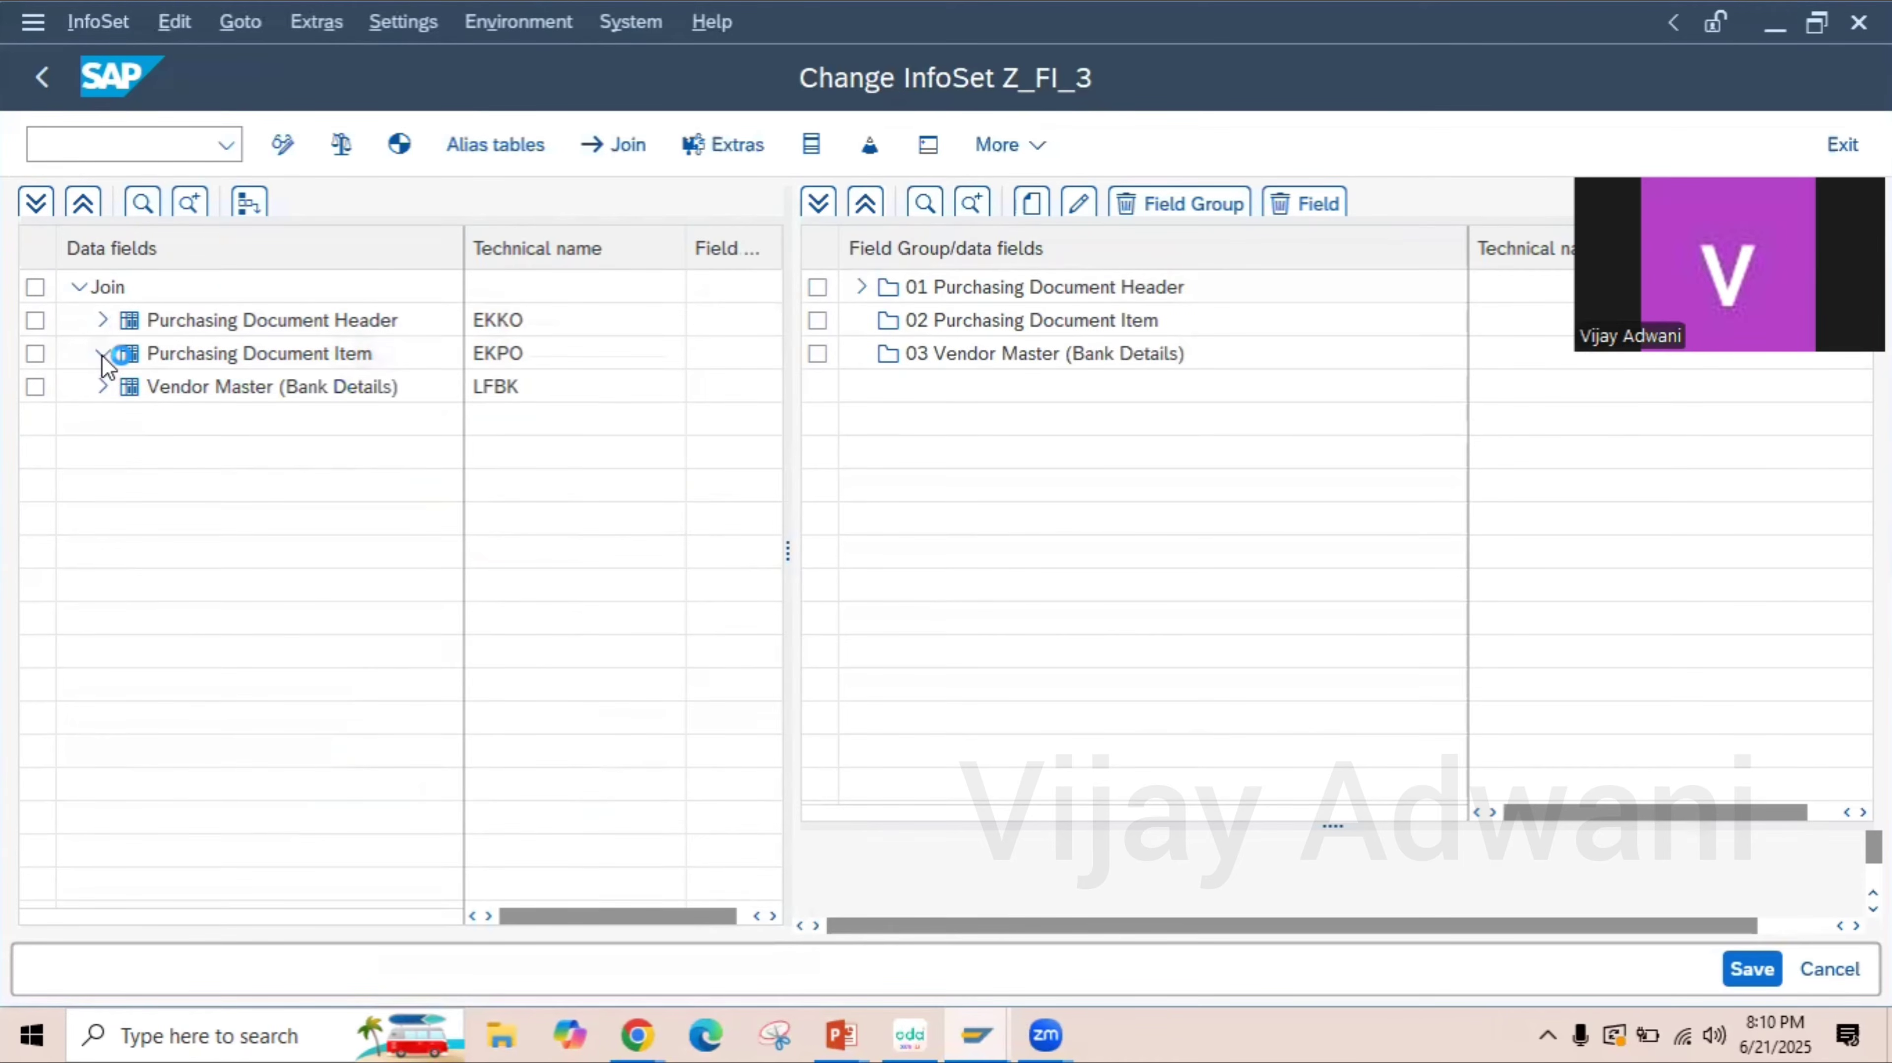
left_click(102, 354)
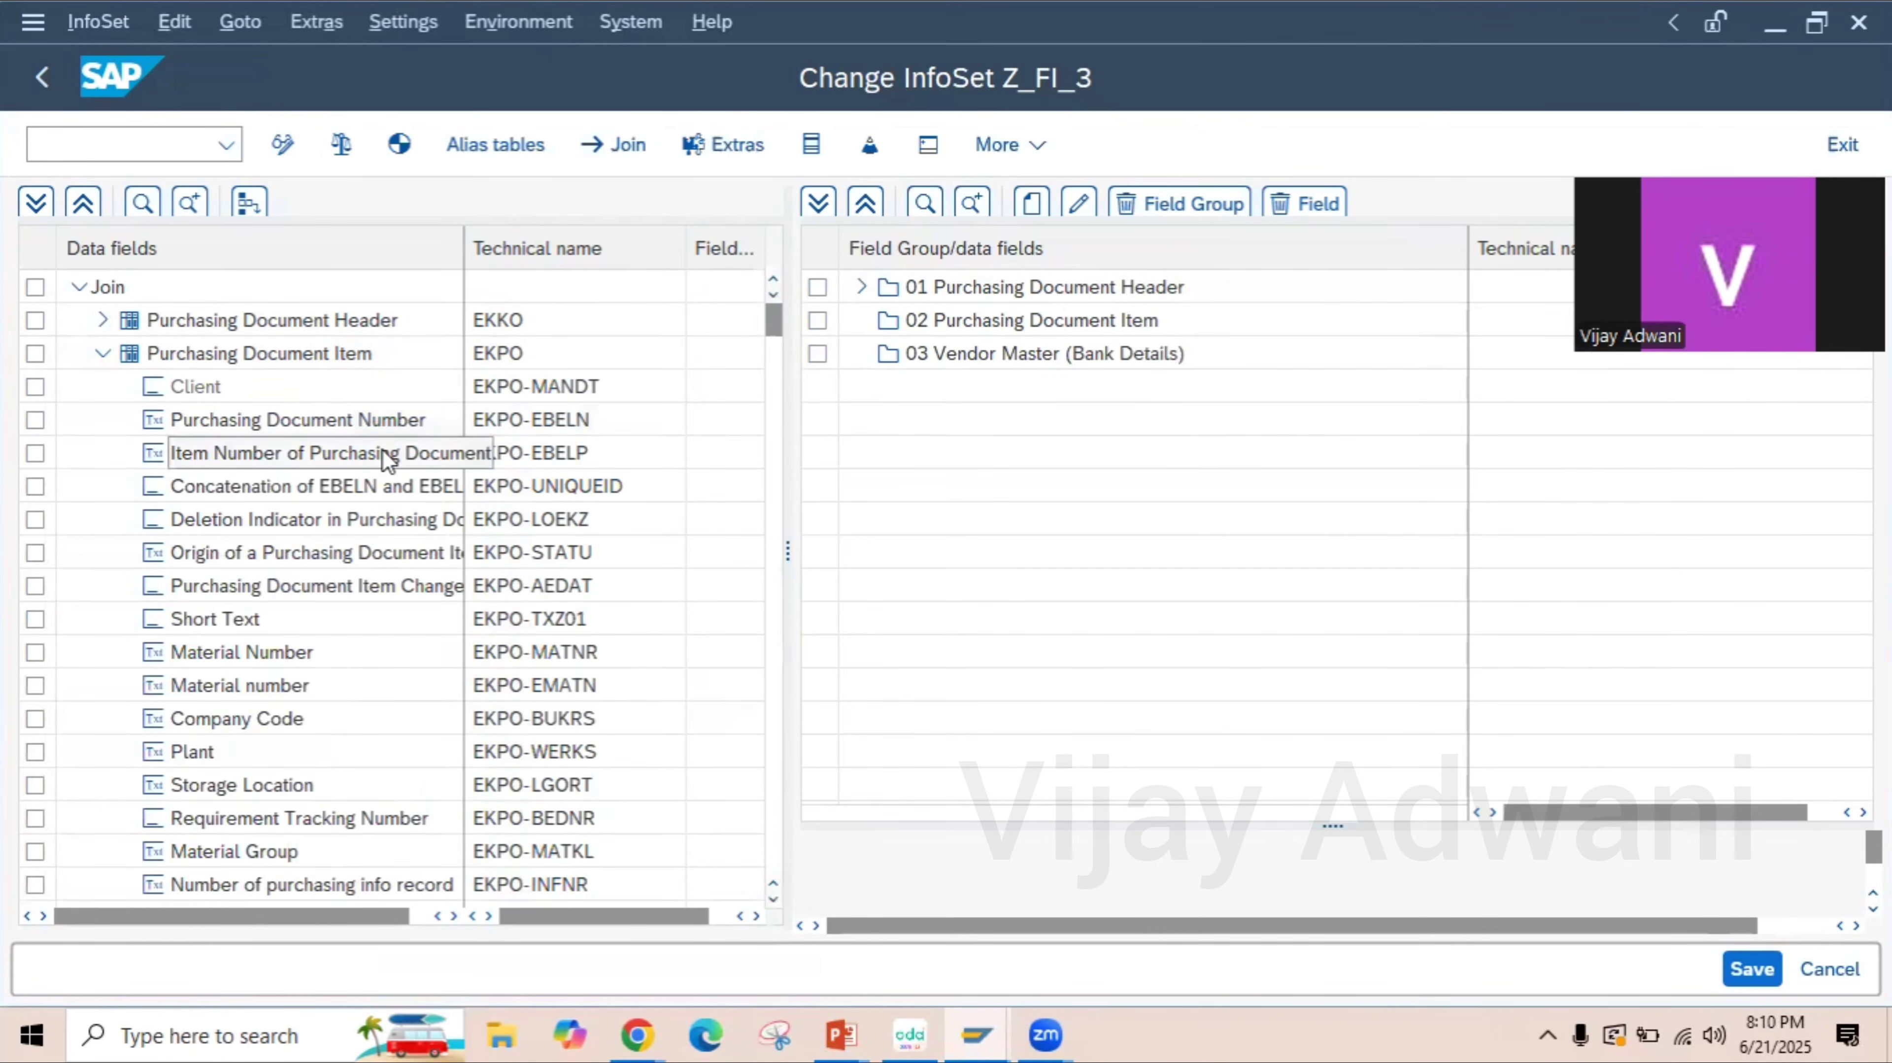
left_click_drag(389, 460, 928, 318)
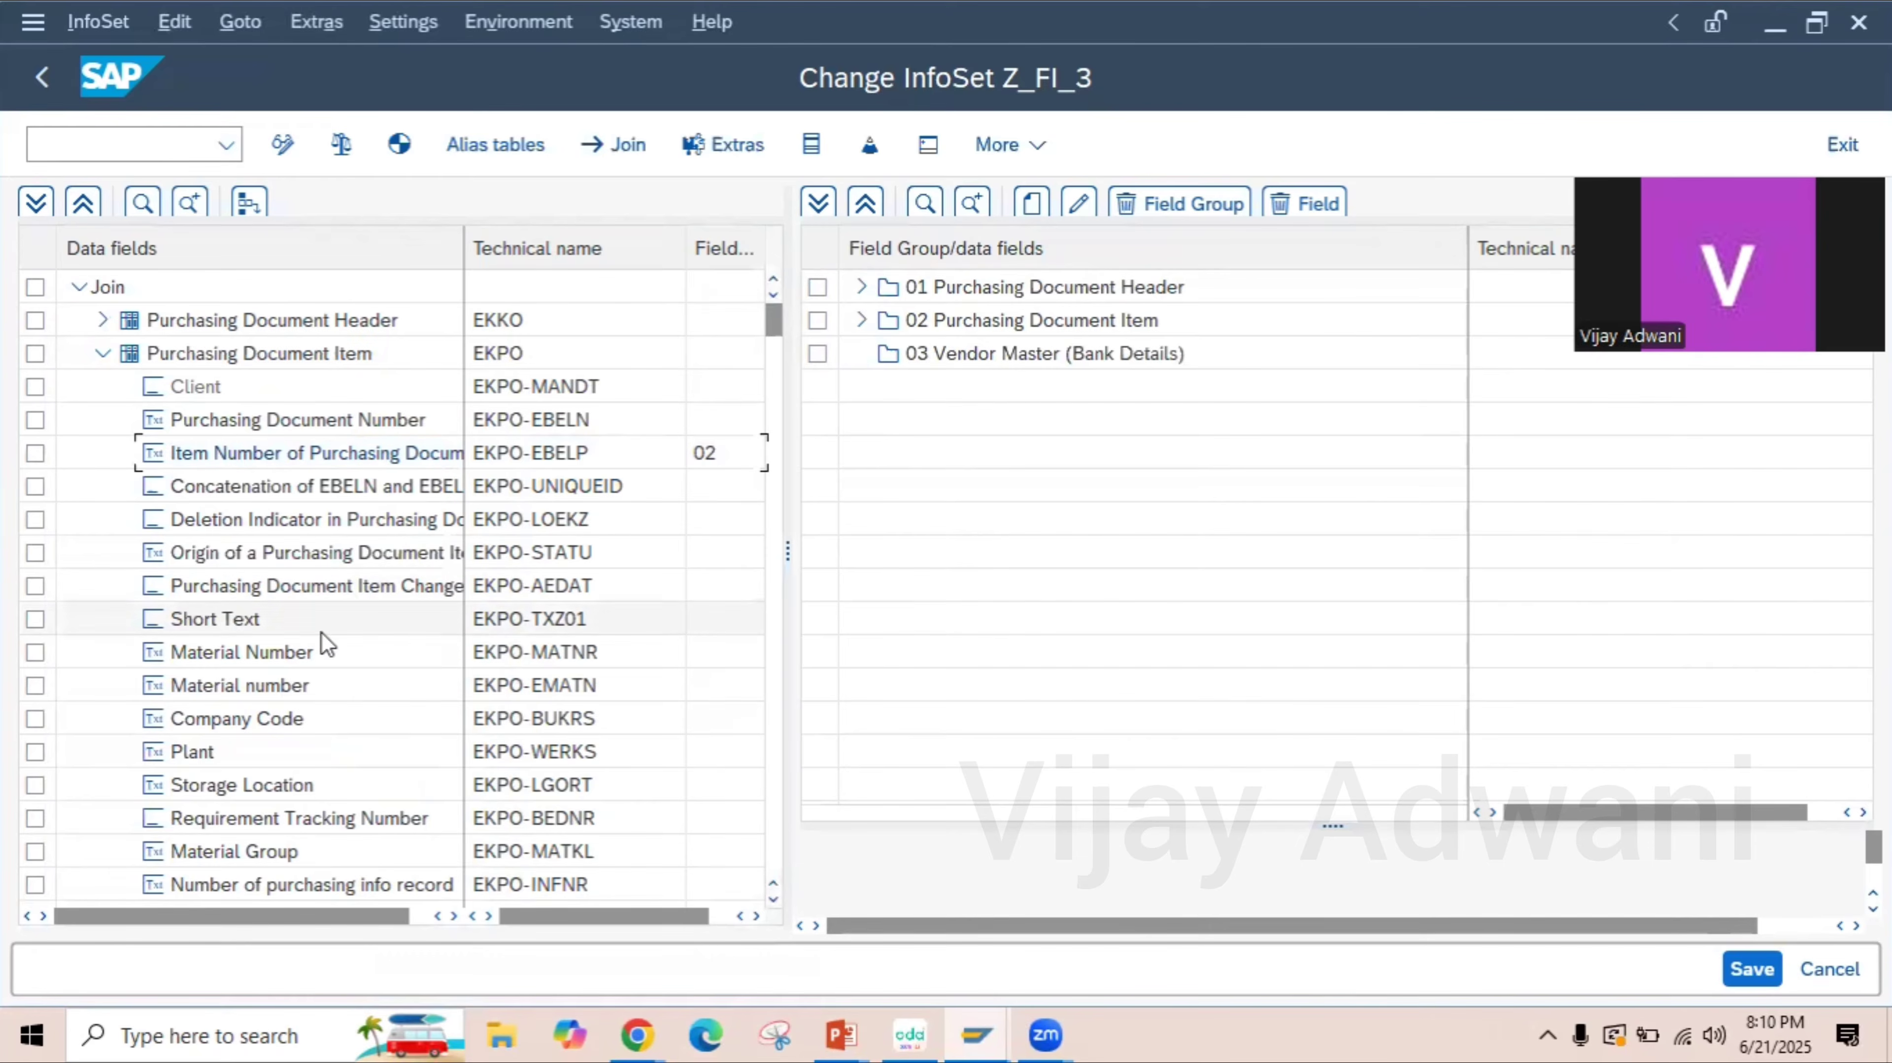
left_click_drag(308, 655, 959, 327)
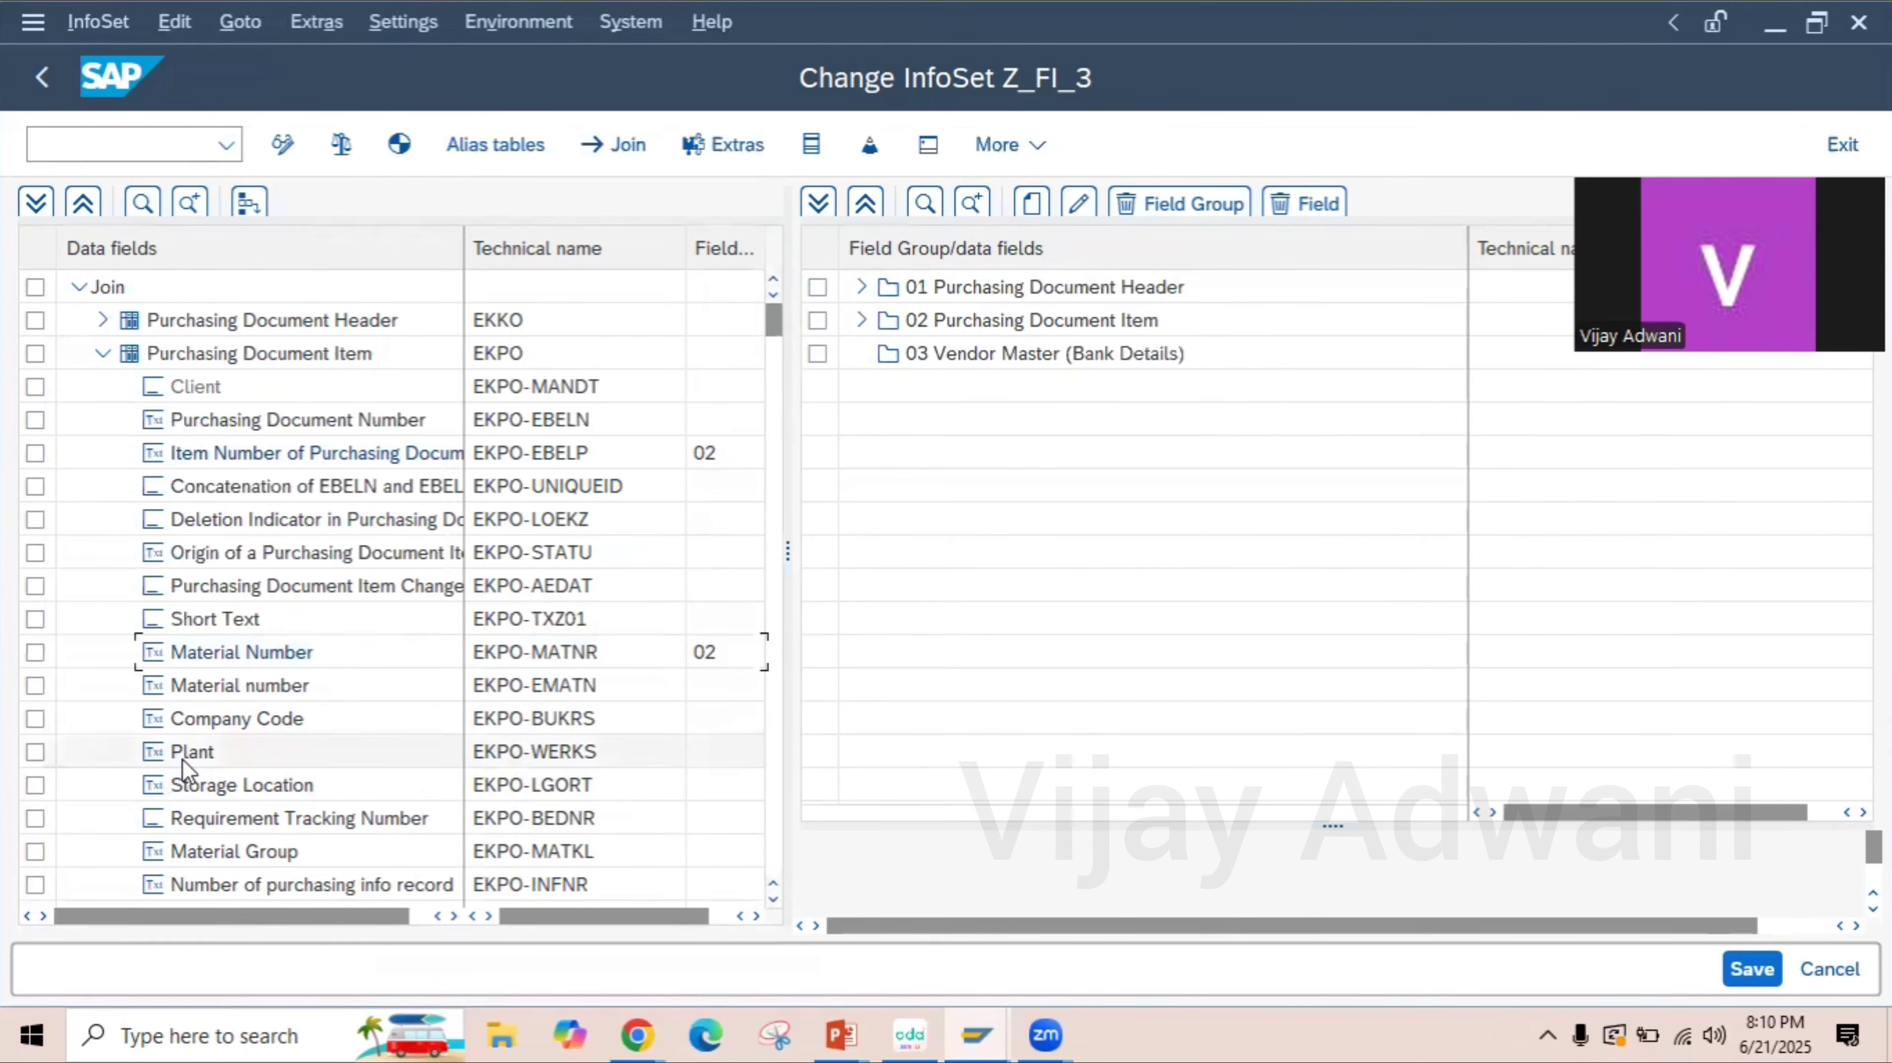
left_click_drag(186, 753, 1001, 325)
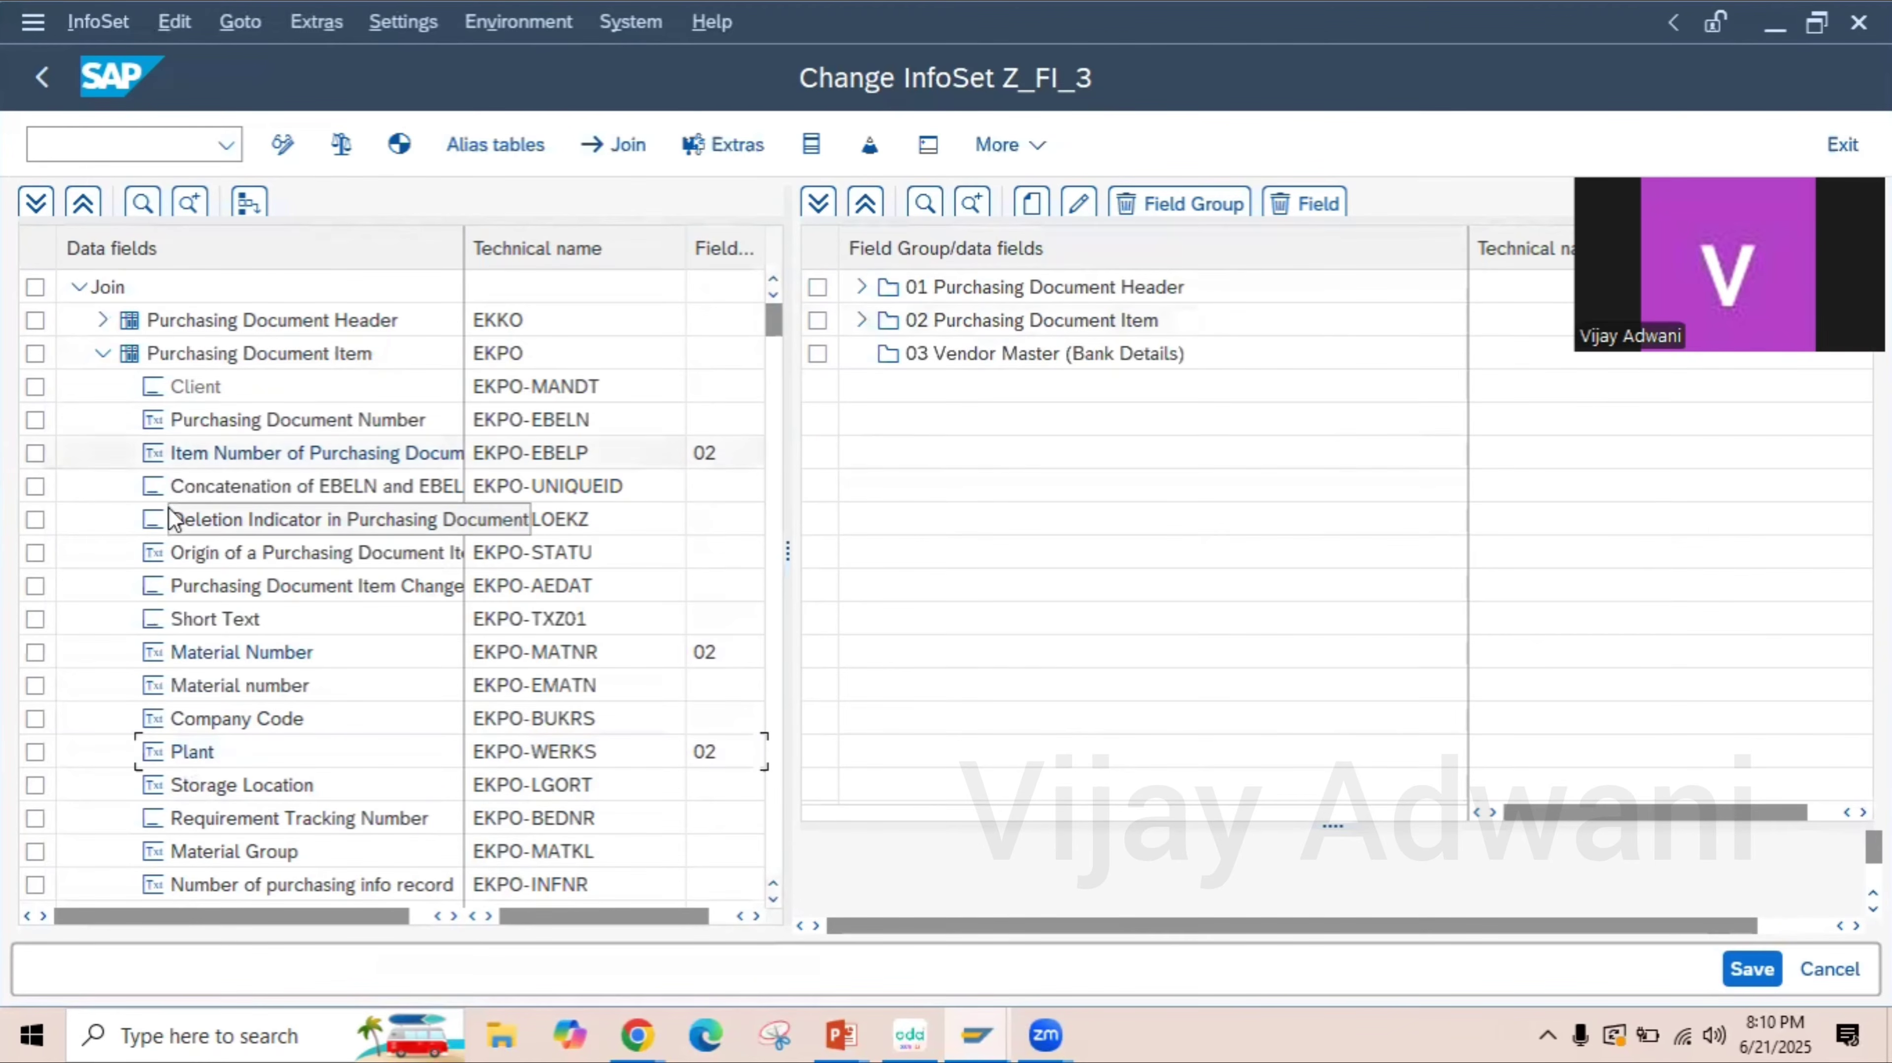
- Assign LFBK's Bank Account Number and Bank Country/Region Key to field group 03 Vendor Master (Bank Details) and save the InfoSet in package $TMP
left_click(101, 354)
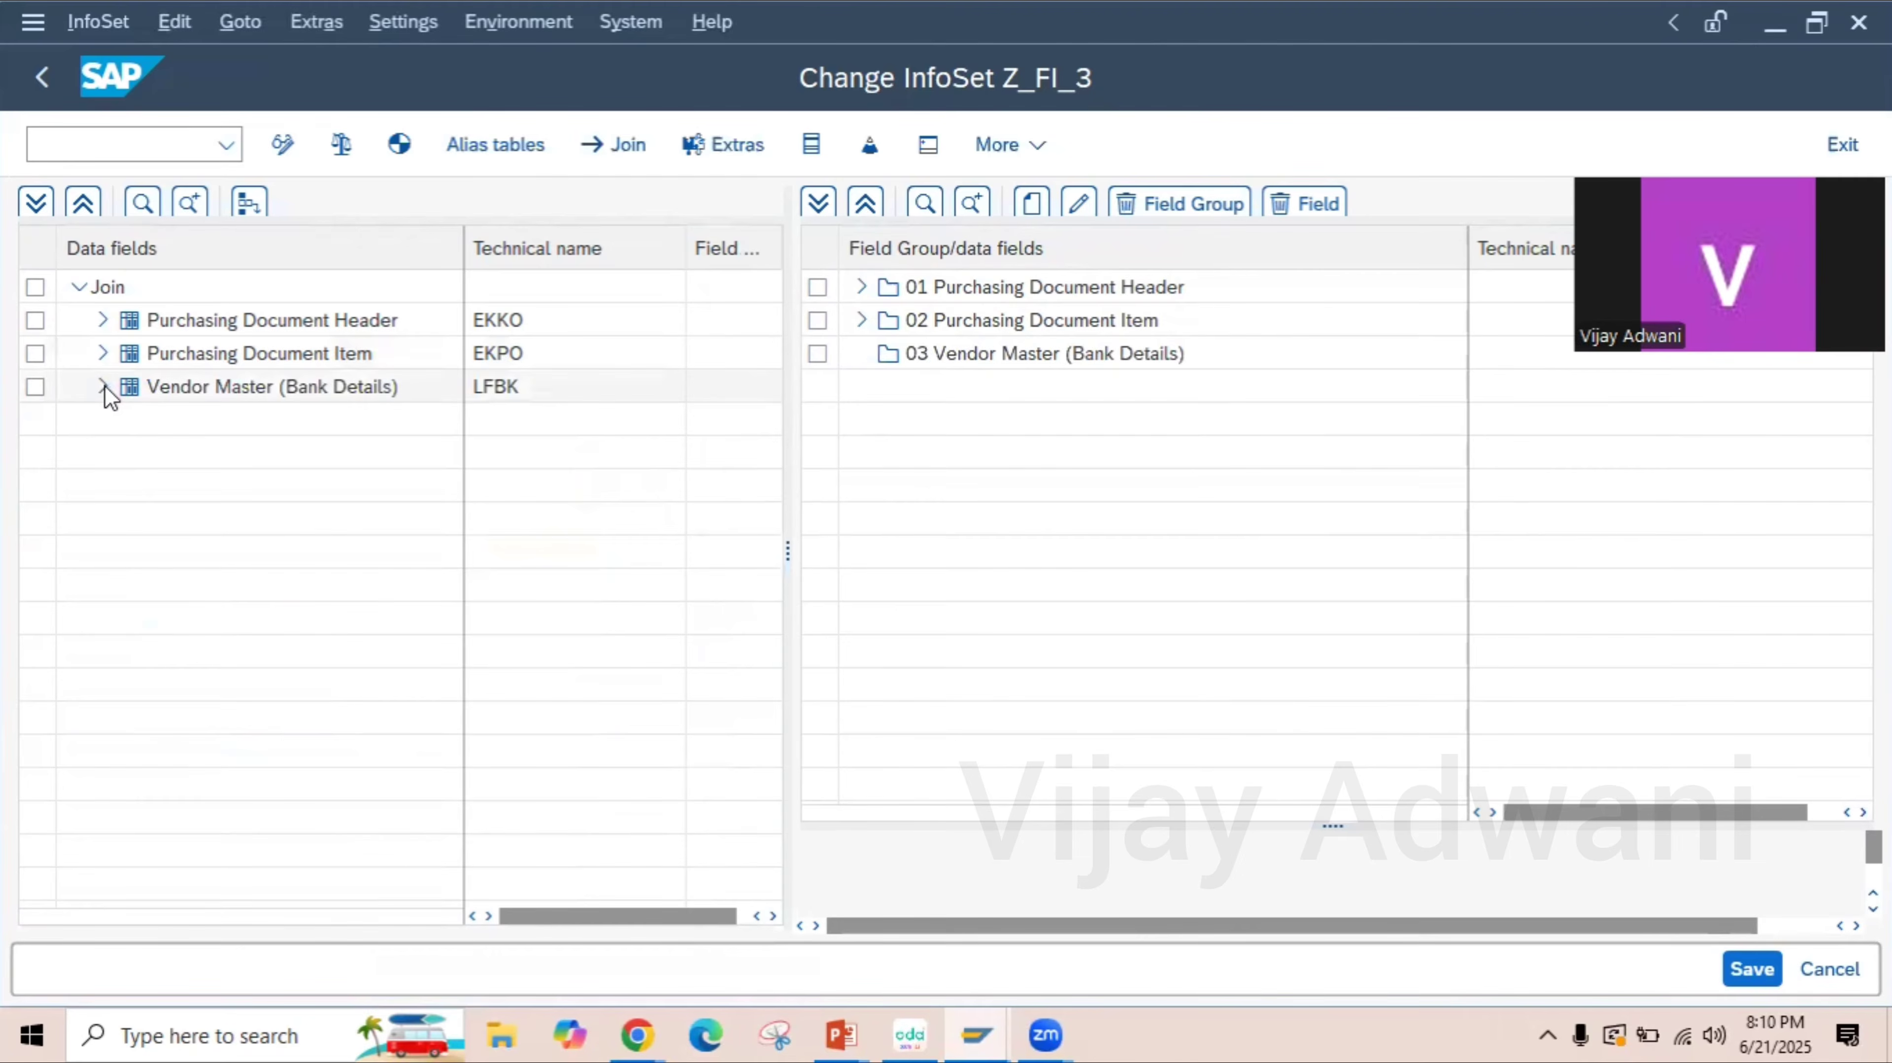
left_click(102, 387)
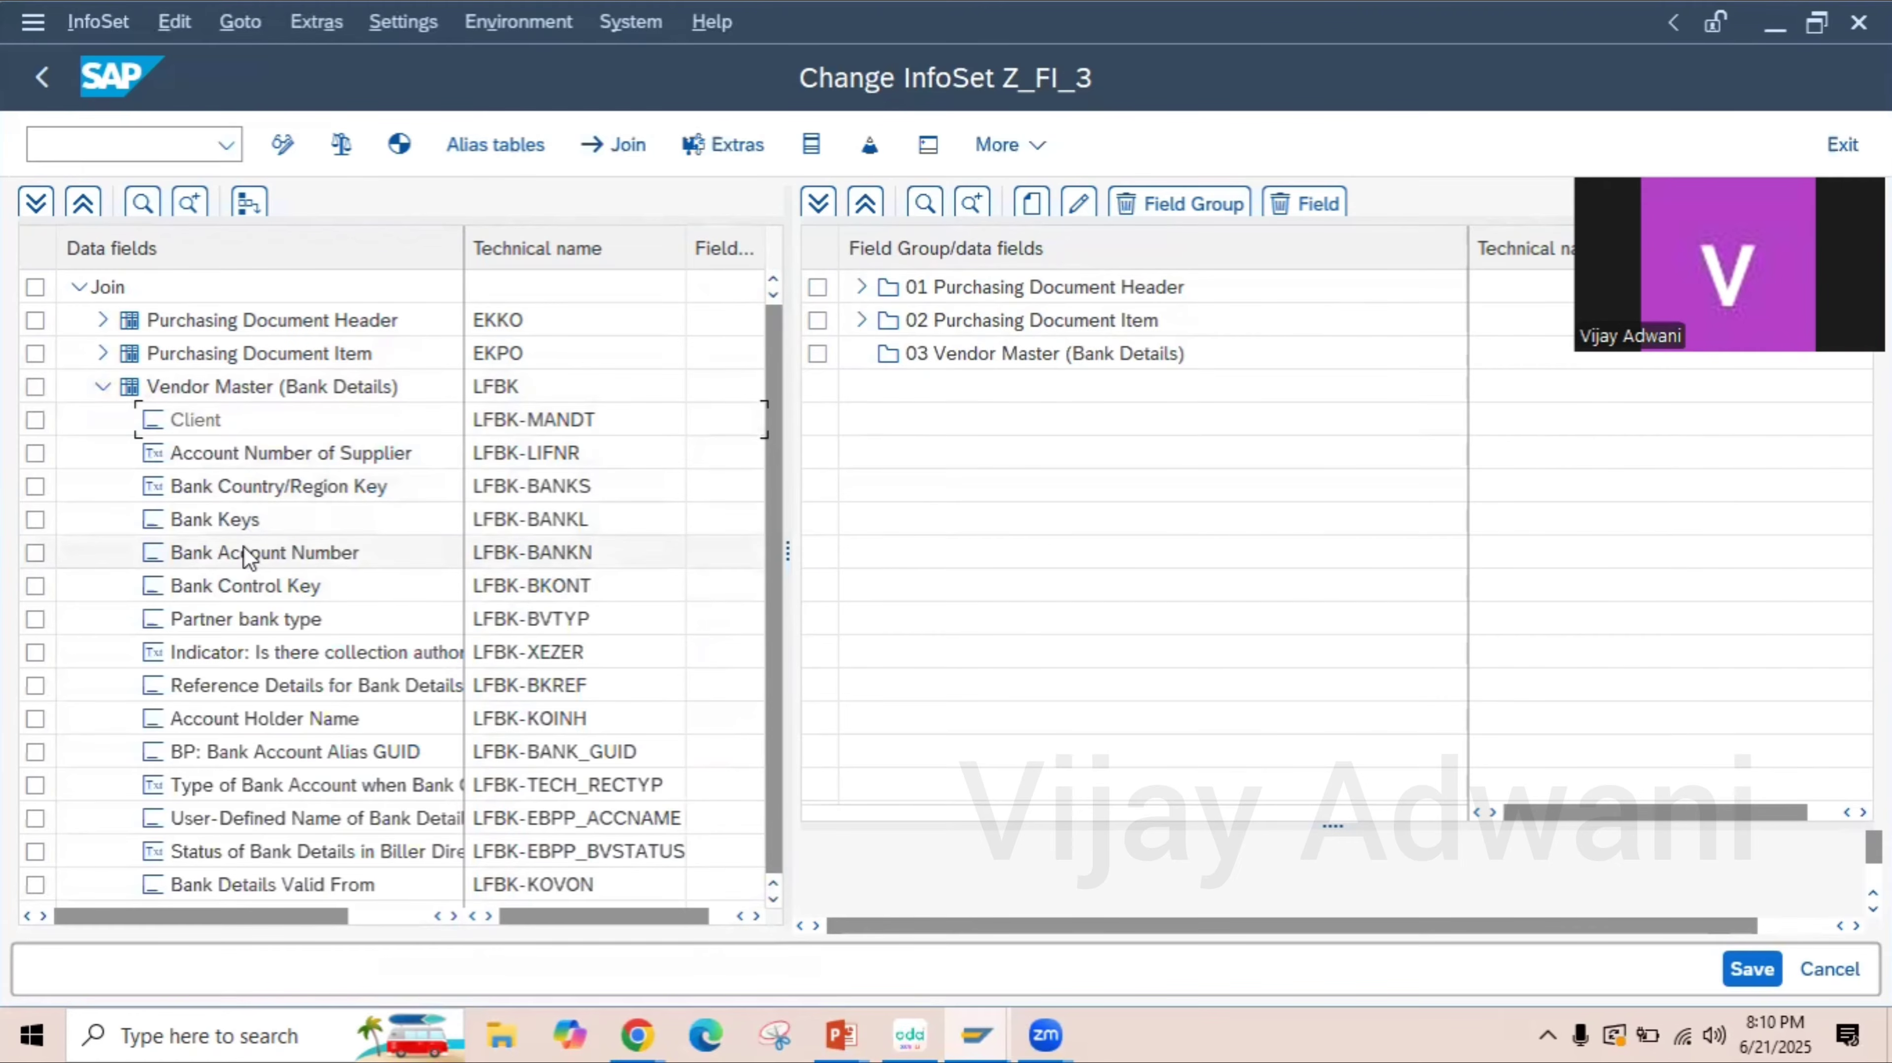
left_click_drag(246, 555, 954, 355)
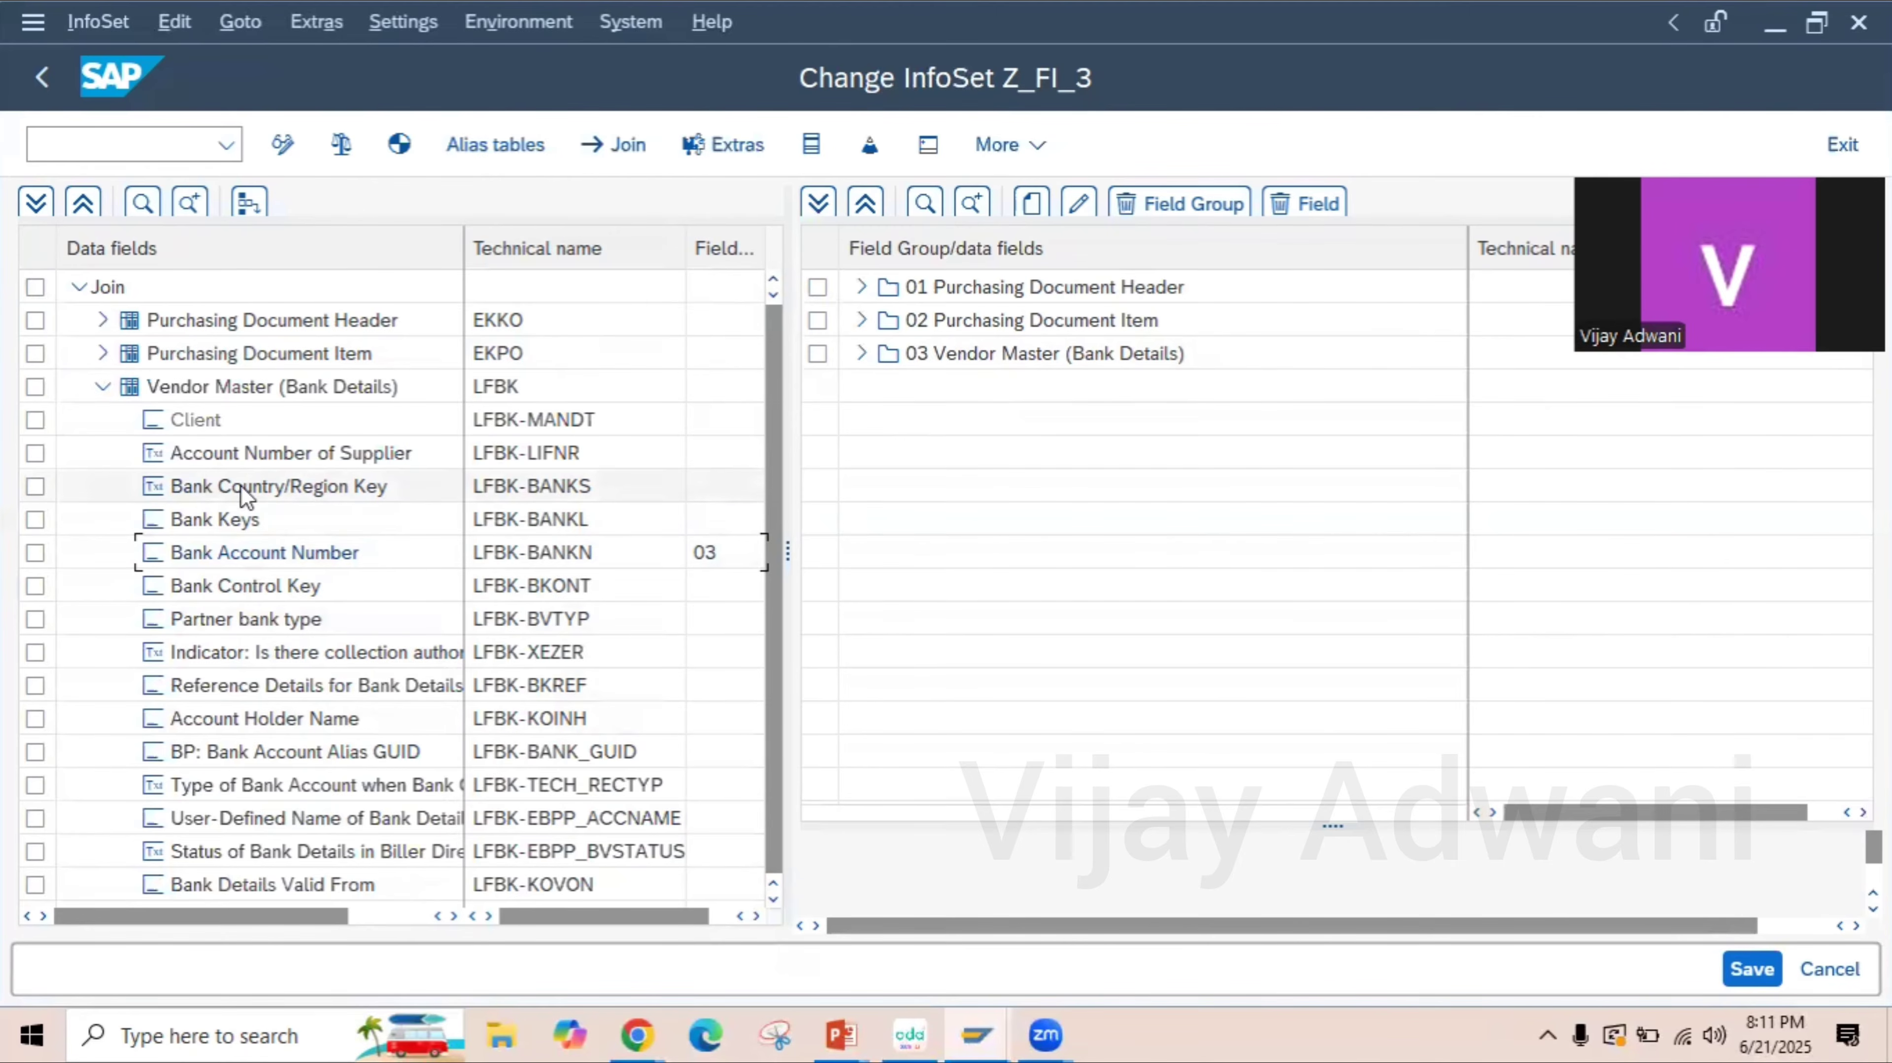
left_click_drag(240, 484, 1103, 358)
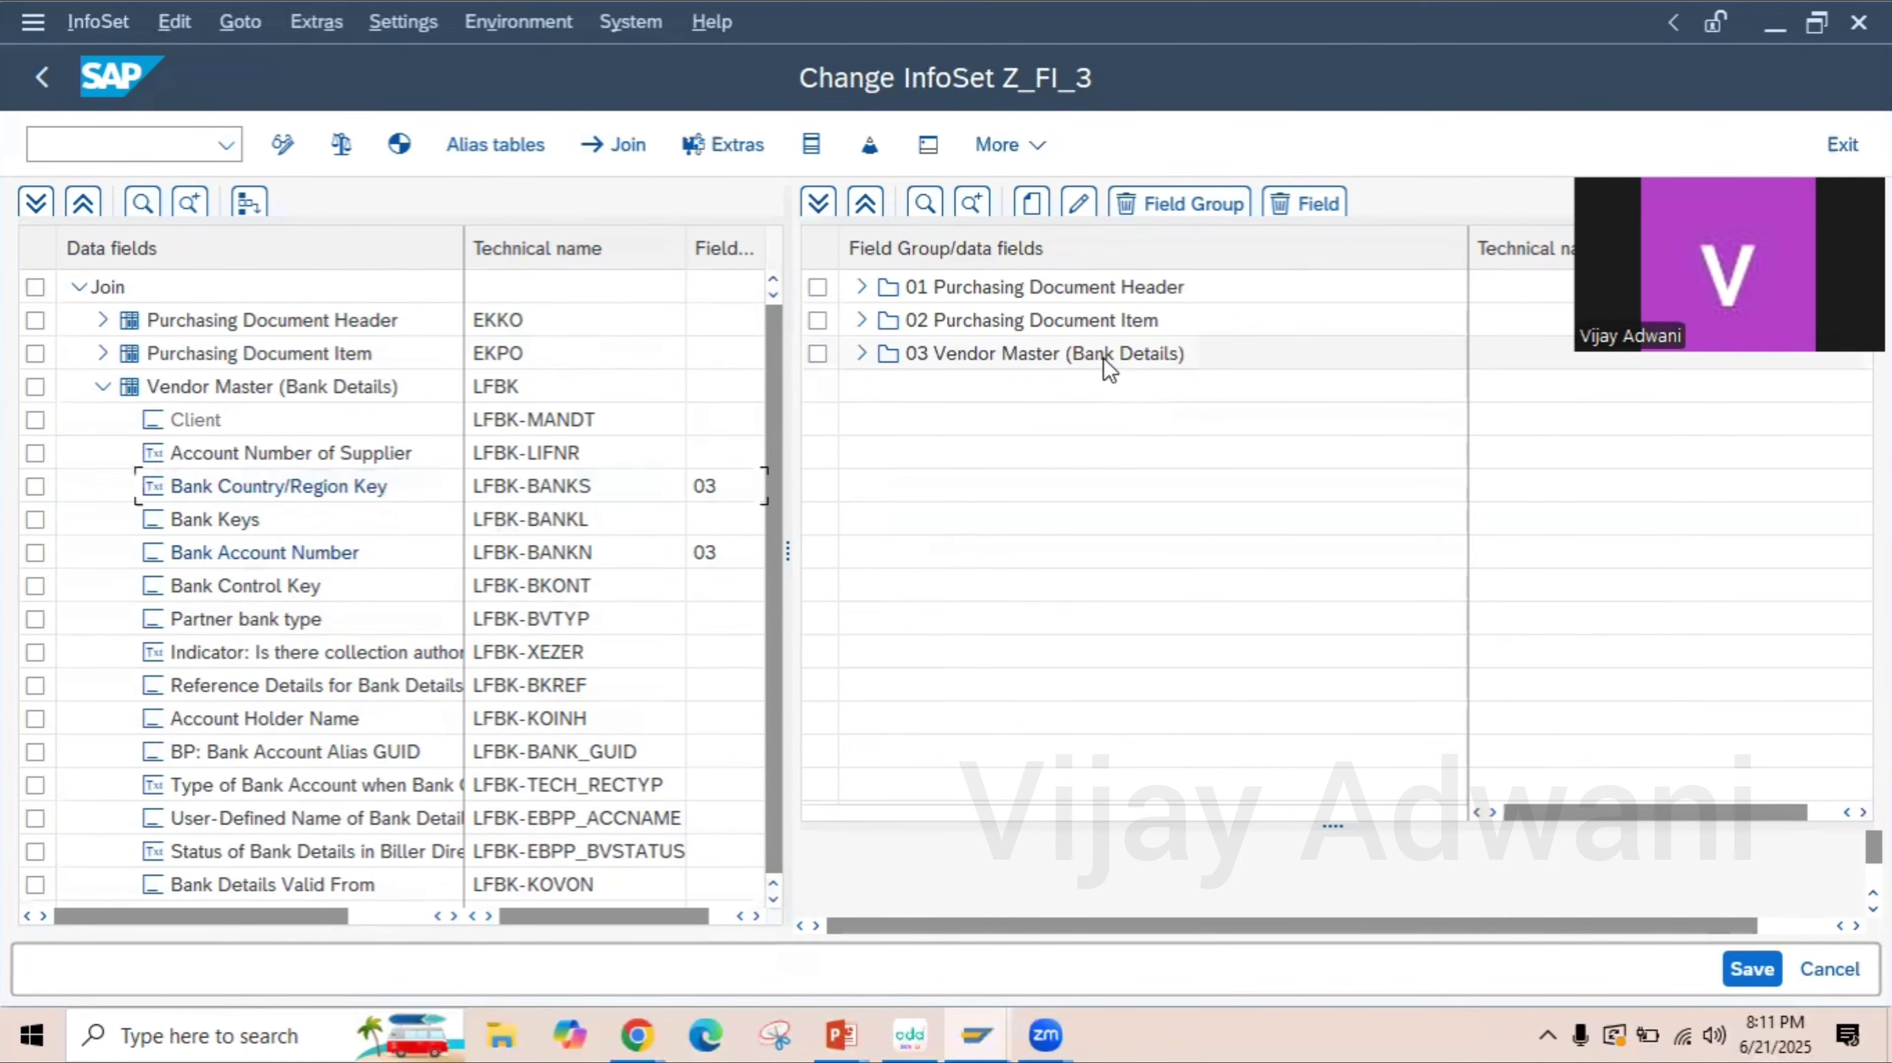
left_click(1753, 970)
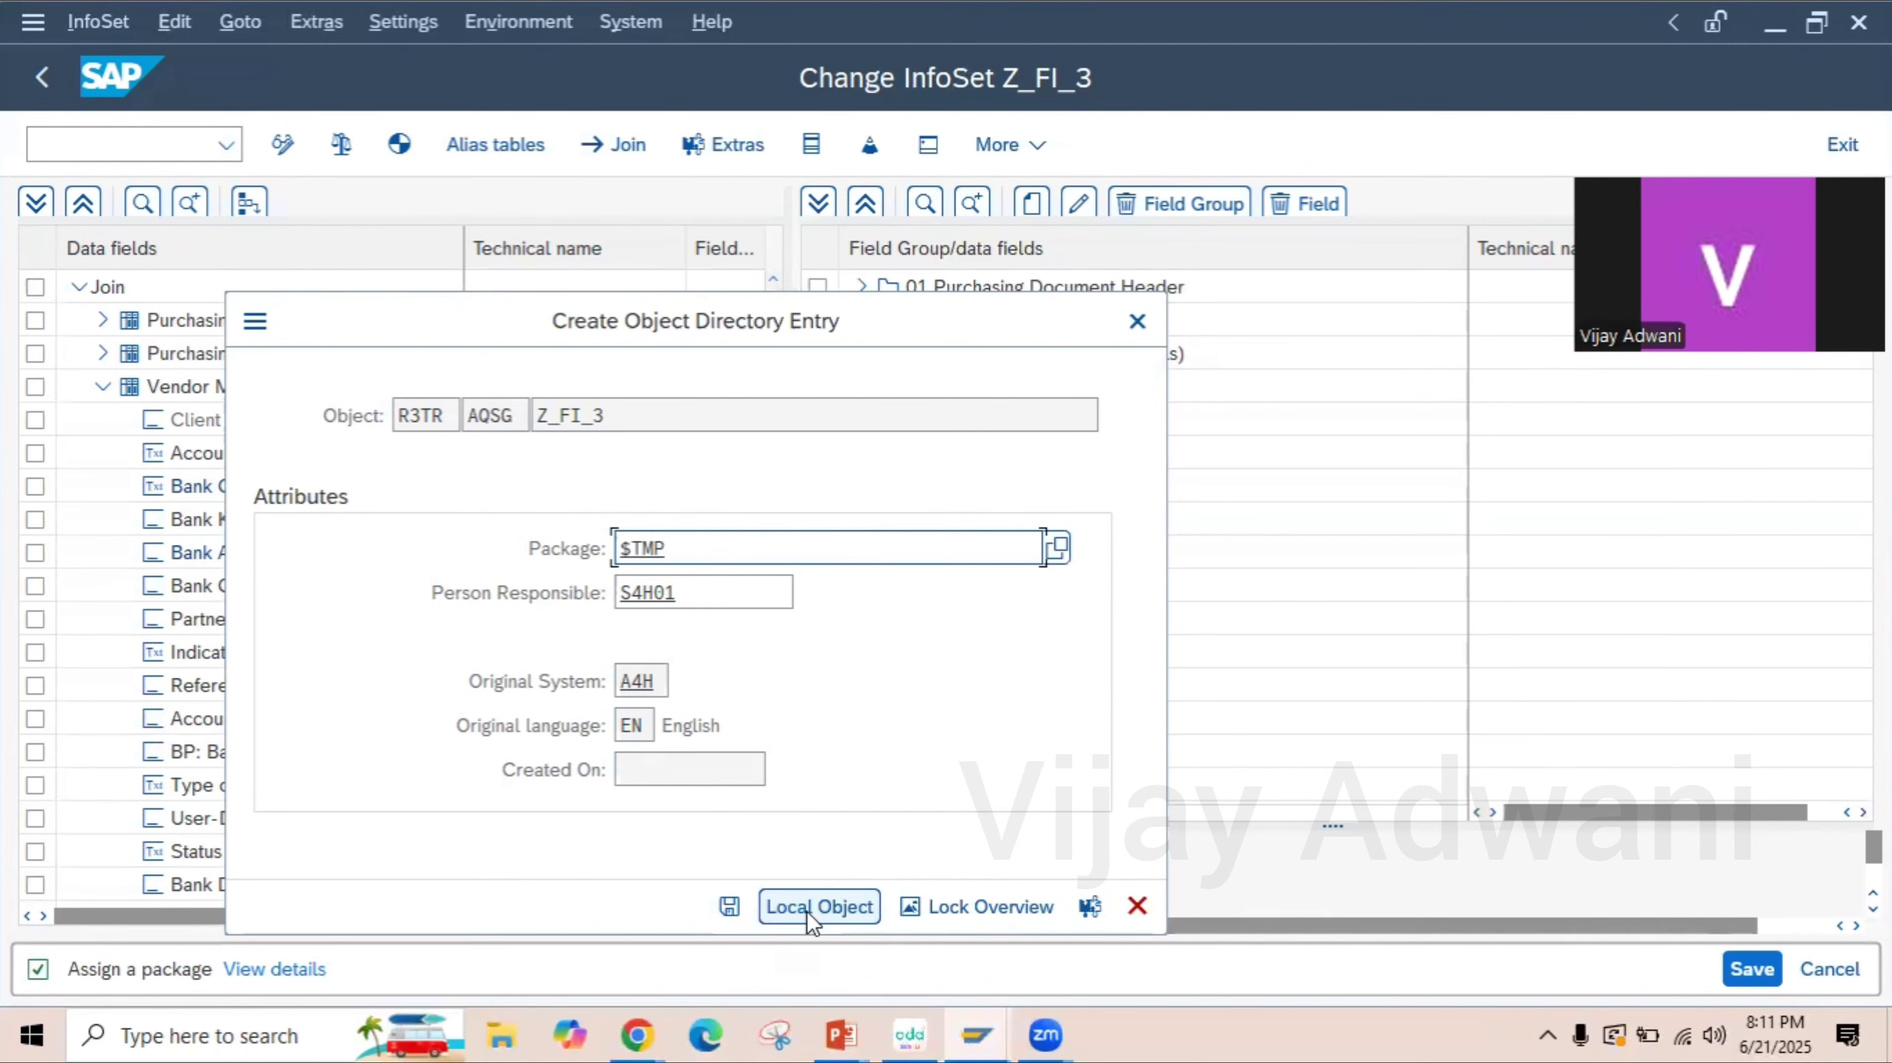
left_click(729, 907)
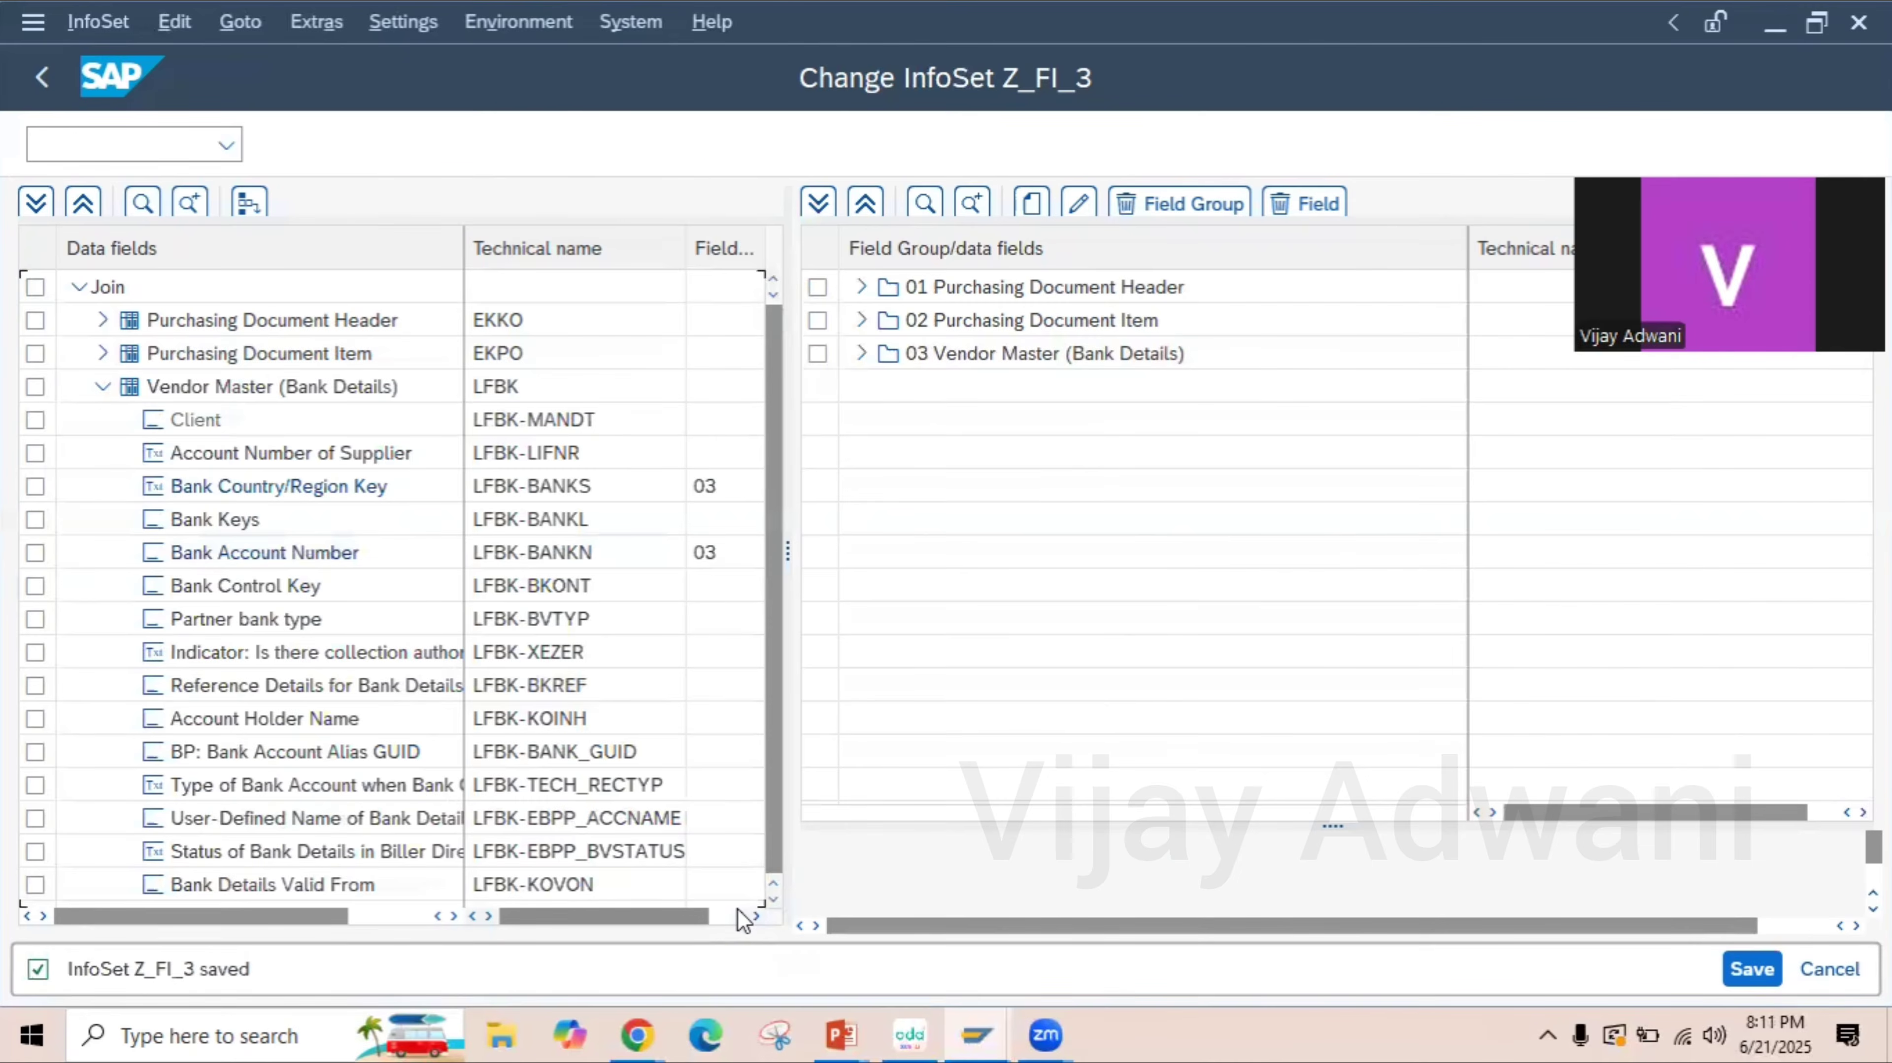
- Expand all three field groups, moving Item Number of Purchasing Document to first in group 02 and Company Code to first in group 01
left_click(862, 287)
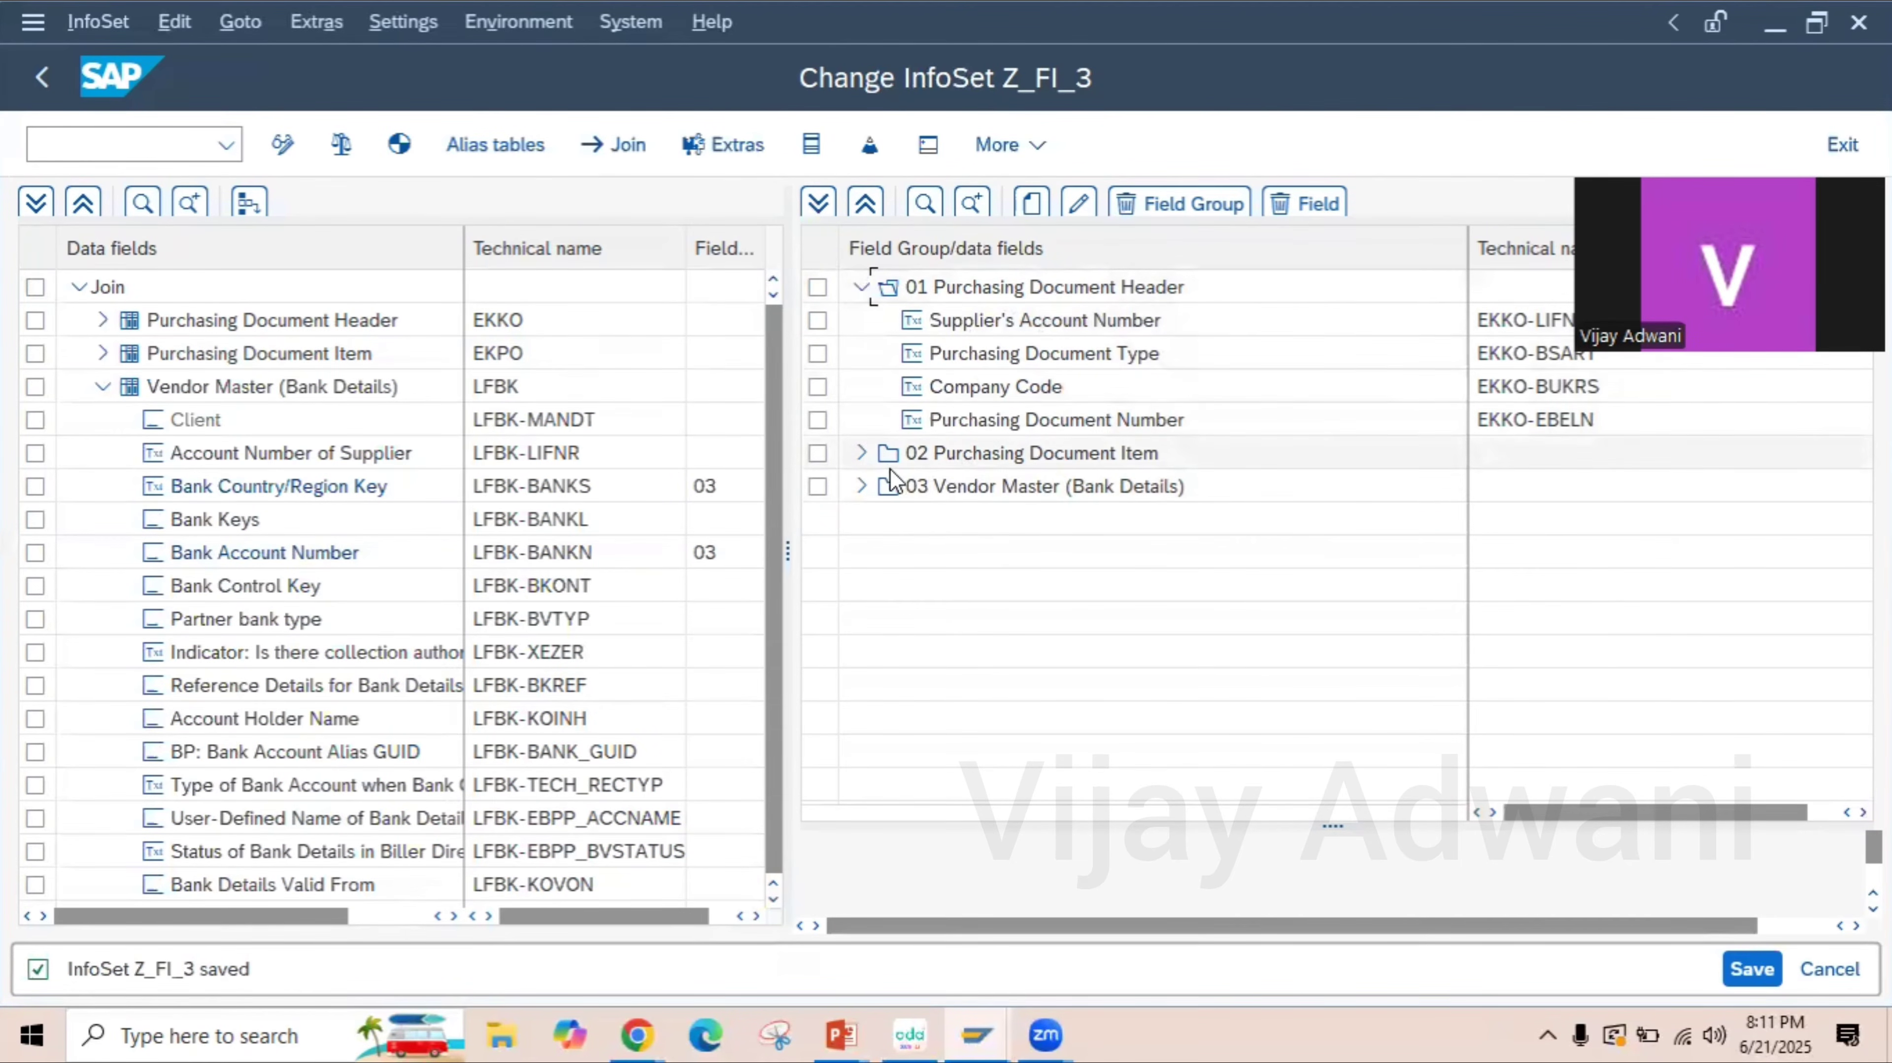
left_click(862, 453)
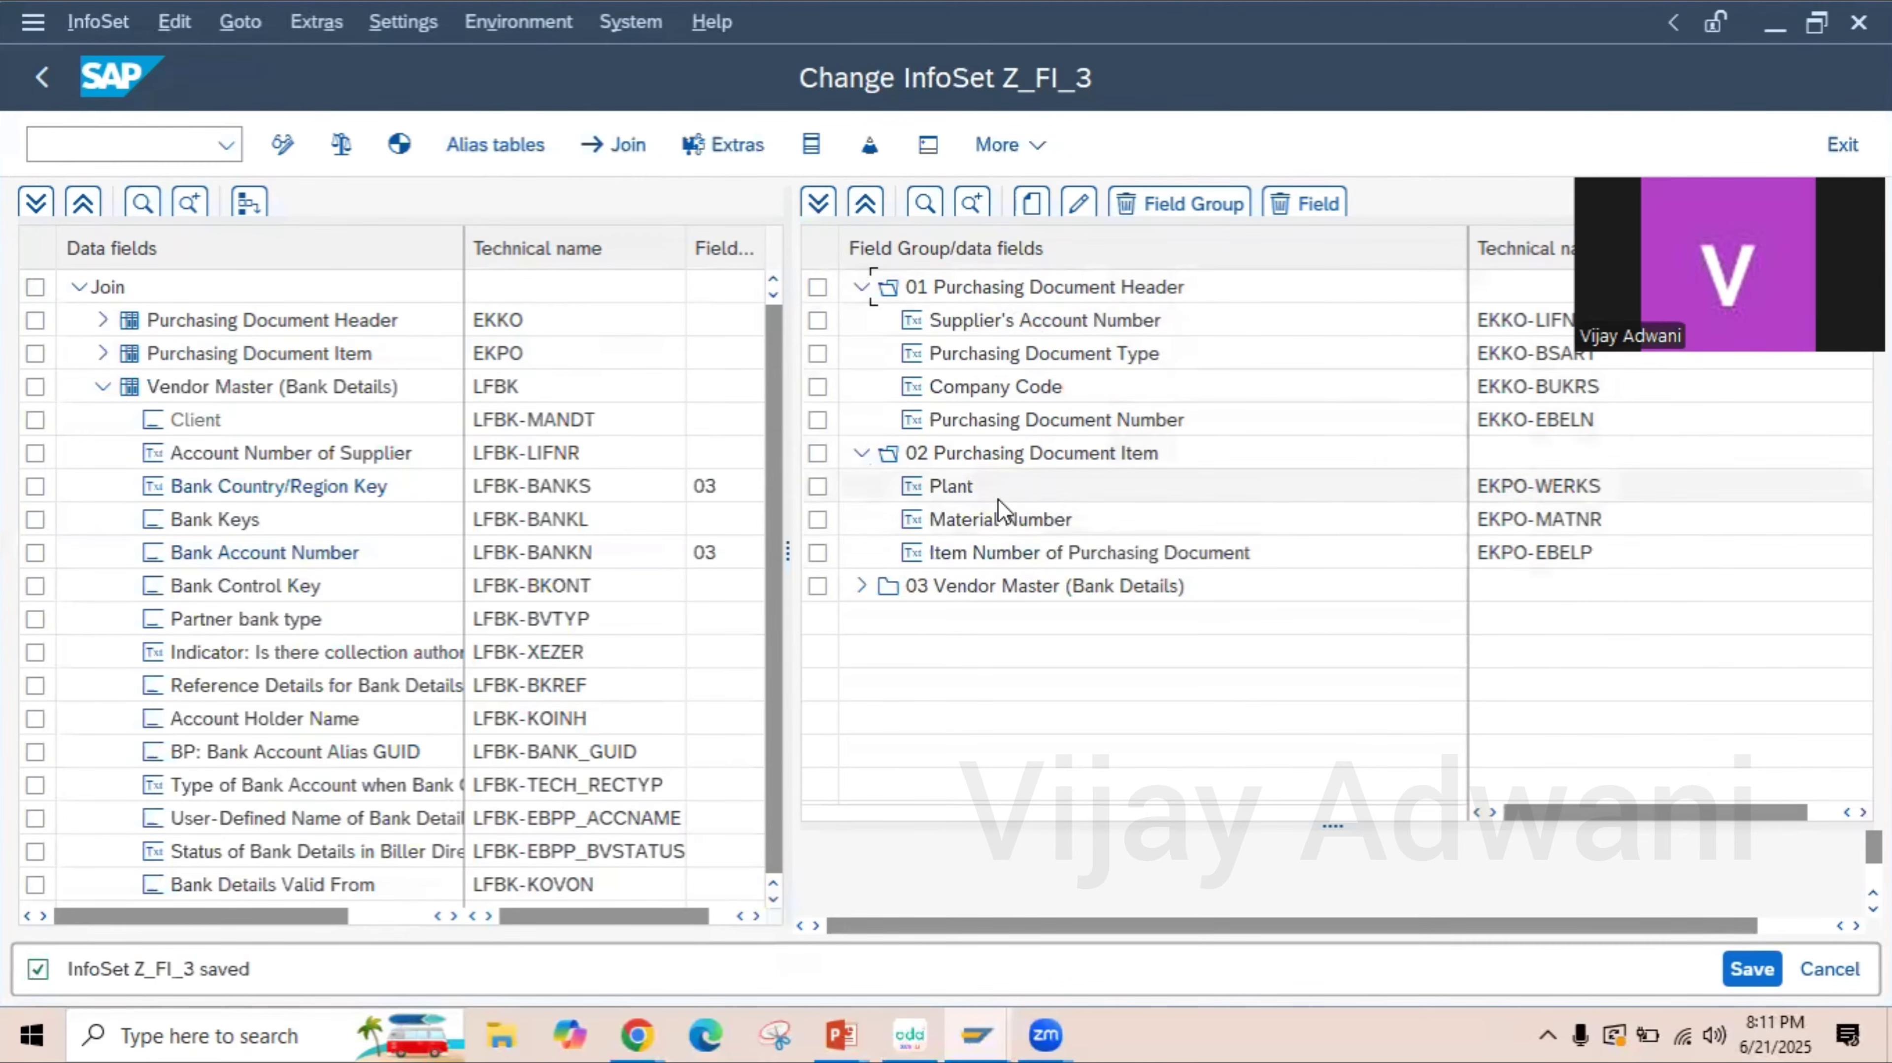
left_click(861, 586)
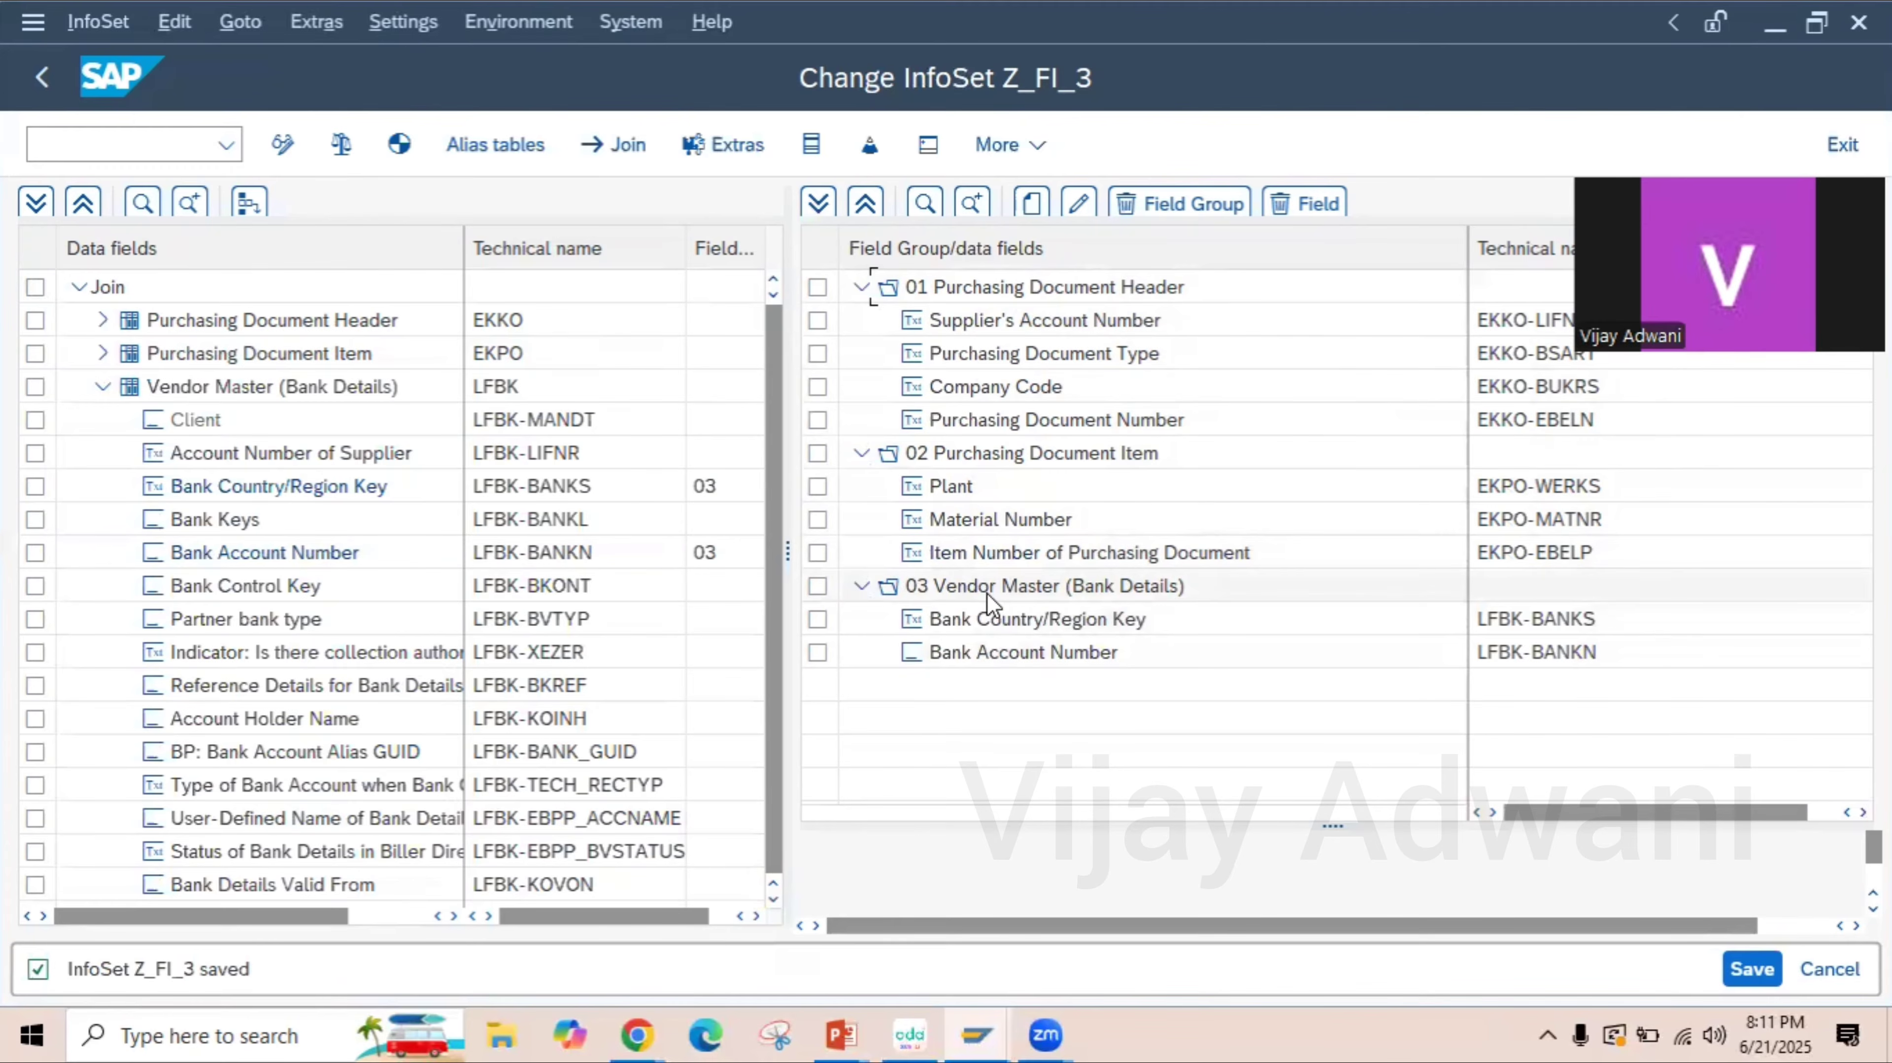
left_click_drag(992, 564, 995, 472)
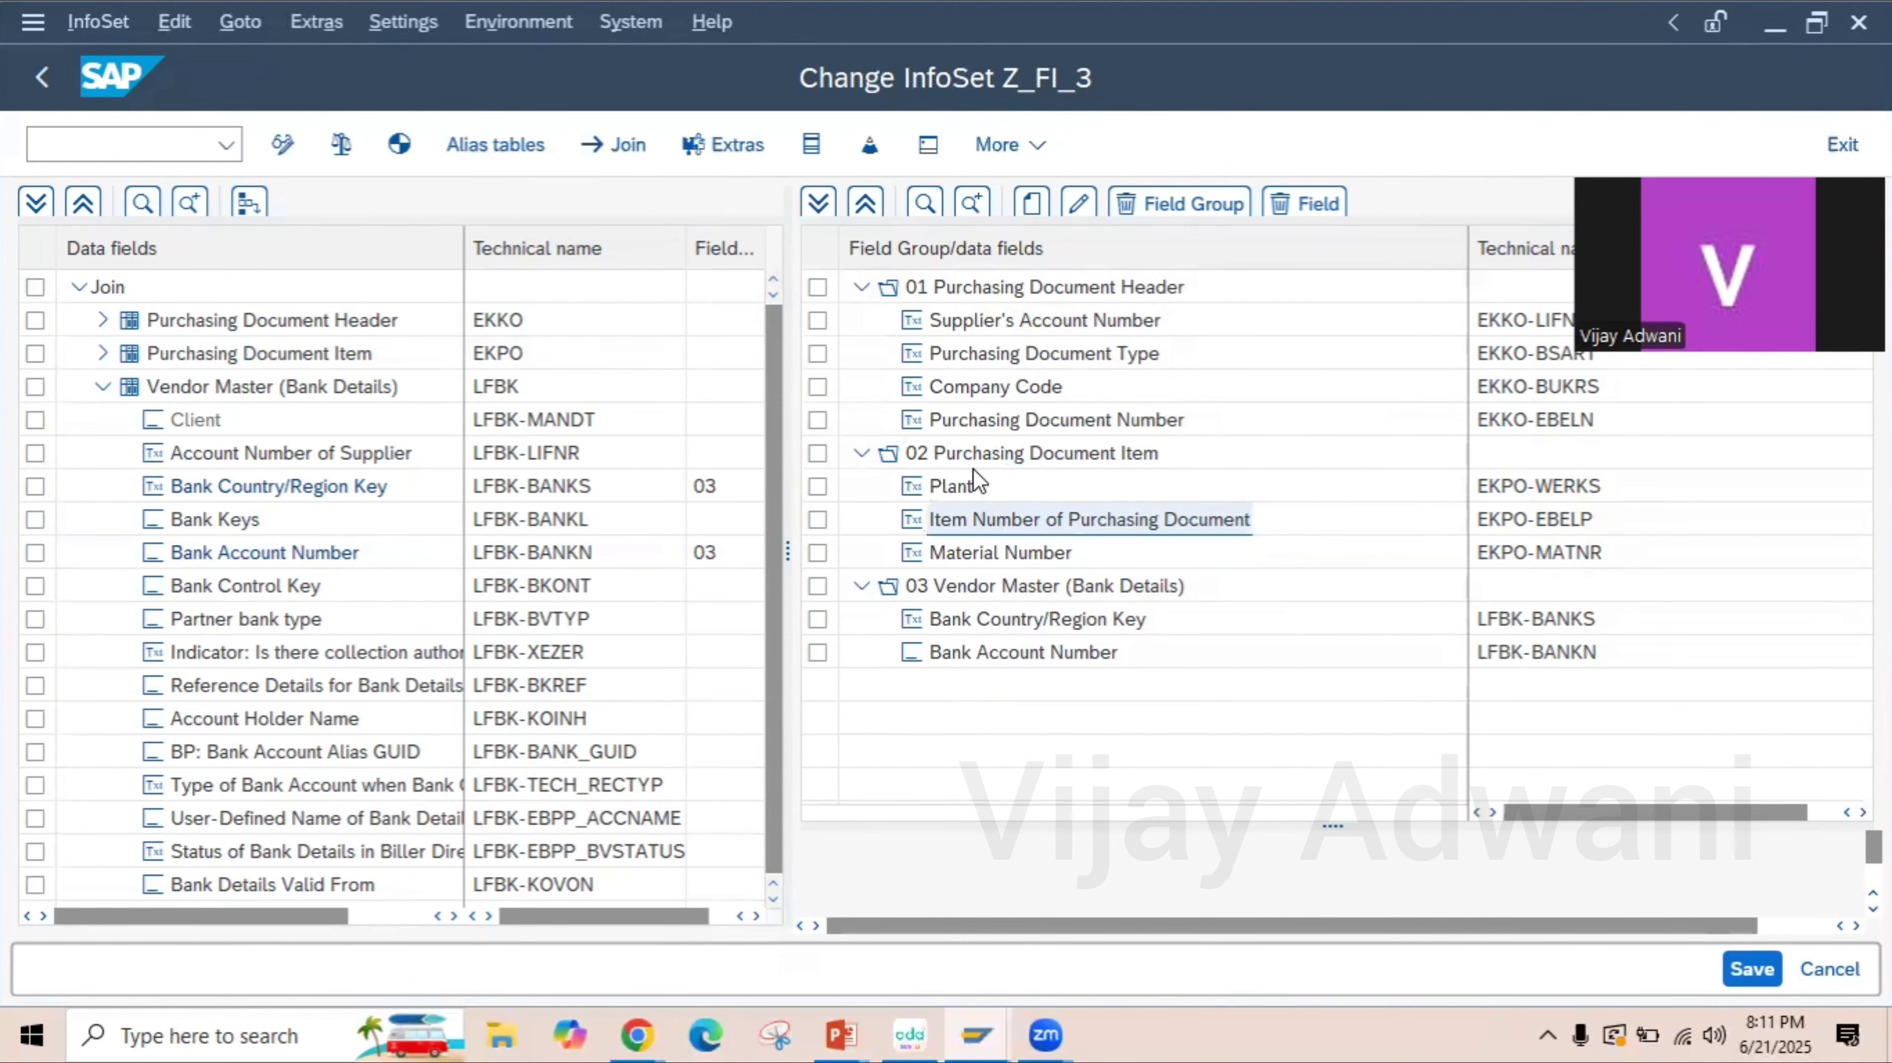
mouse_move(970, 469)
left_mouse_down()
mouse_move(969, 435)
mouse_move(968, 451)
left_mouse_up()
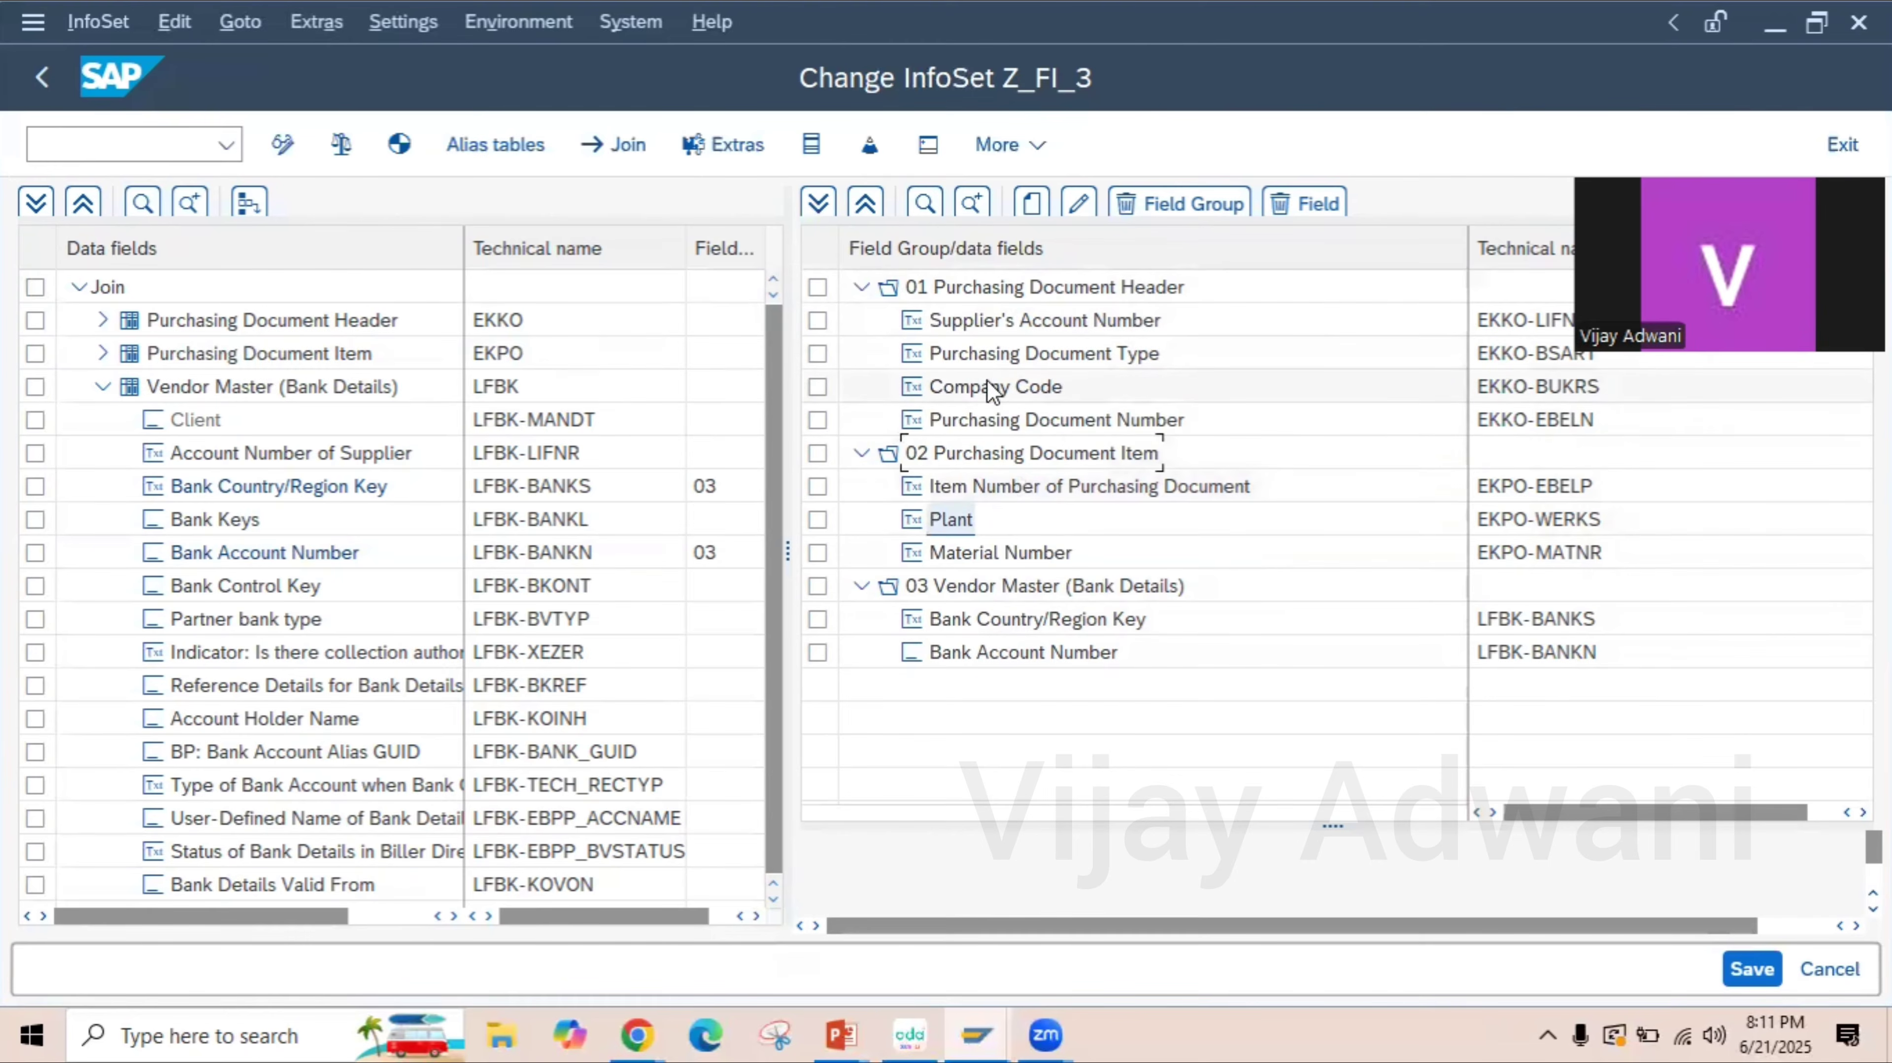
left_click_drag(985, 387, 945, 362)
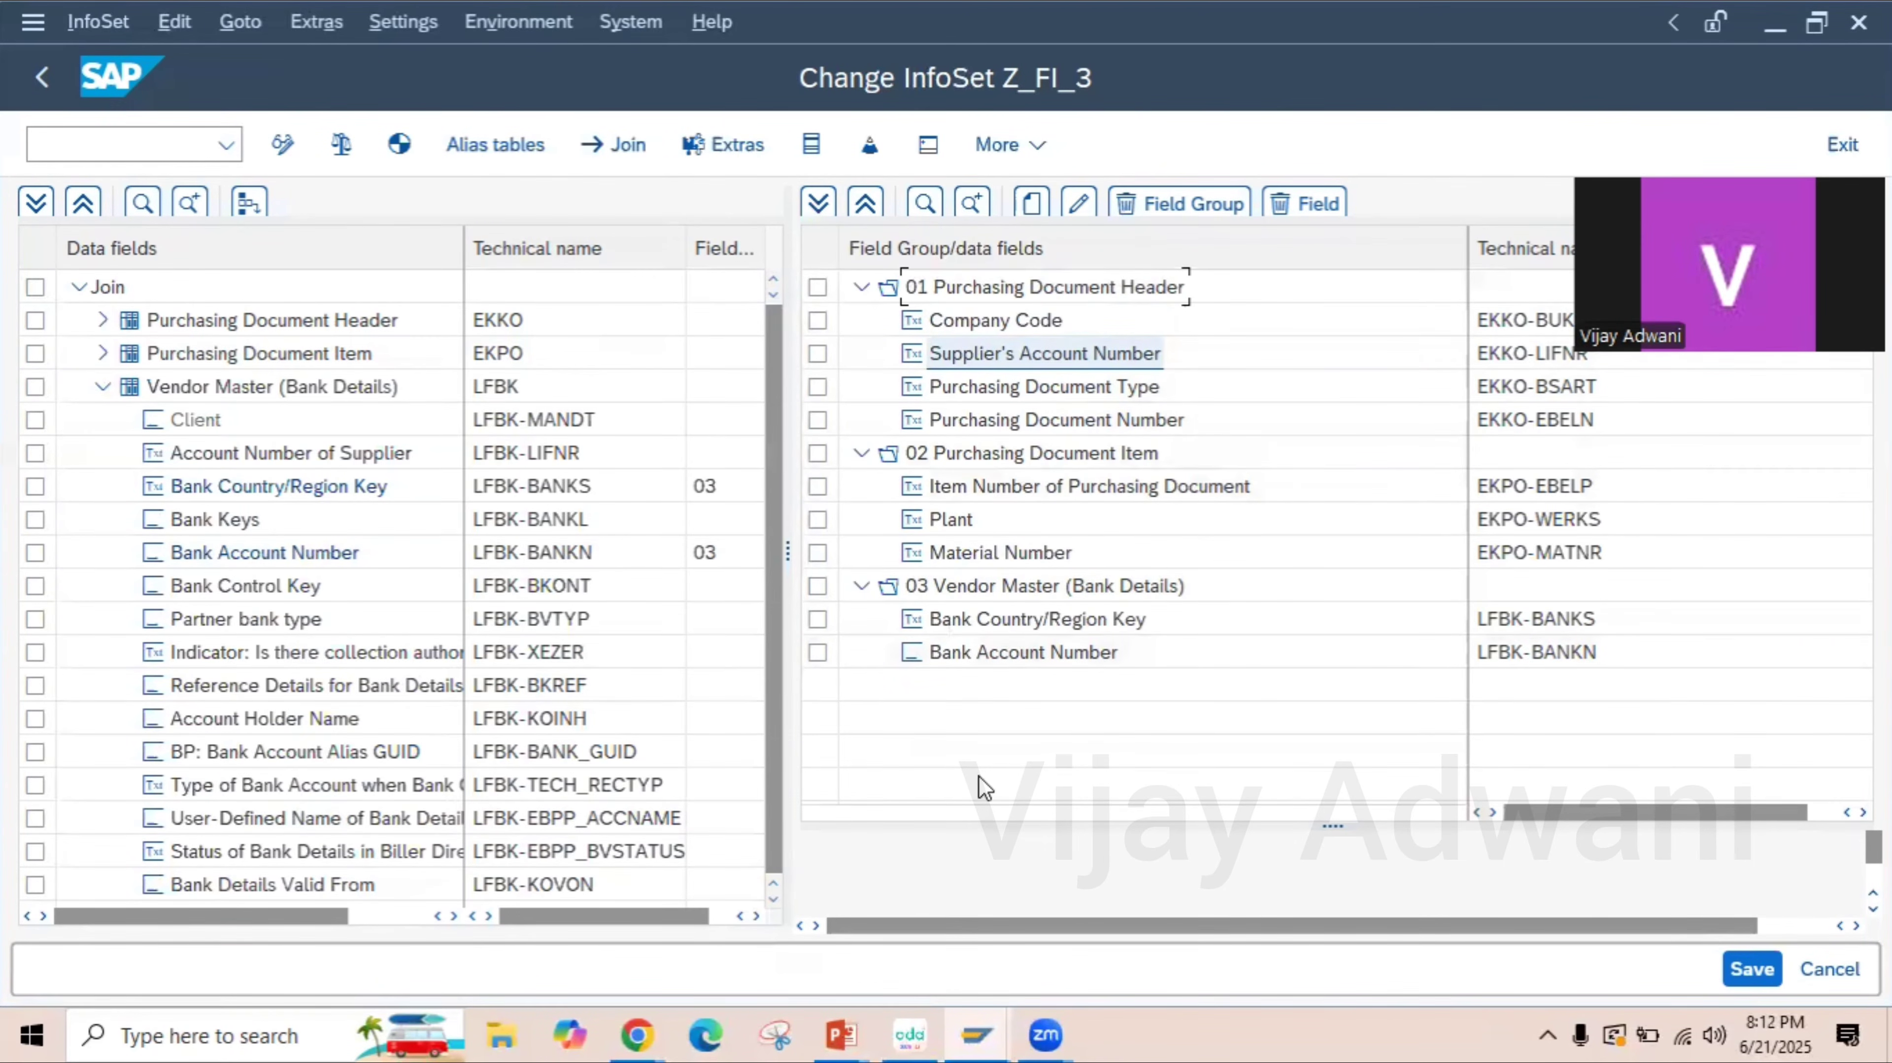
- Check, generate and save InfoSet Z_FI_3, then exit InfoSet editing with generation accepted
left_click(342, 145)
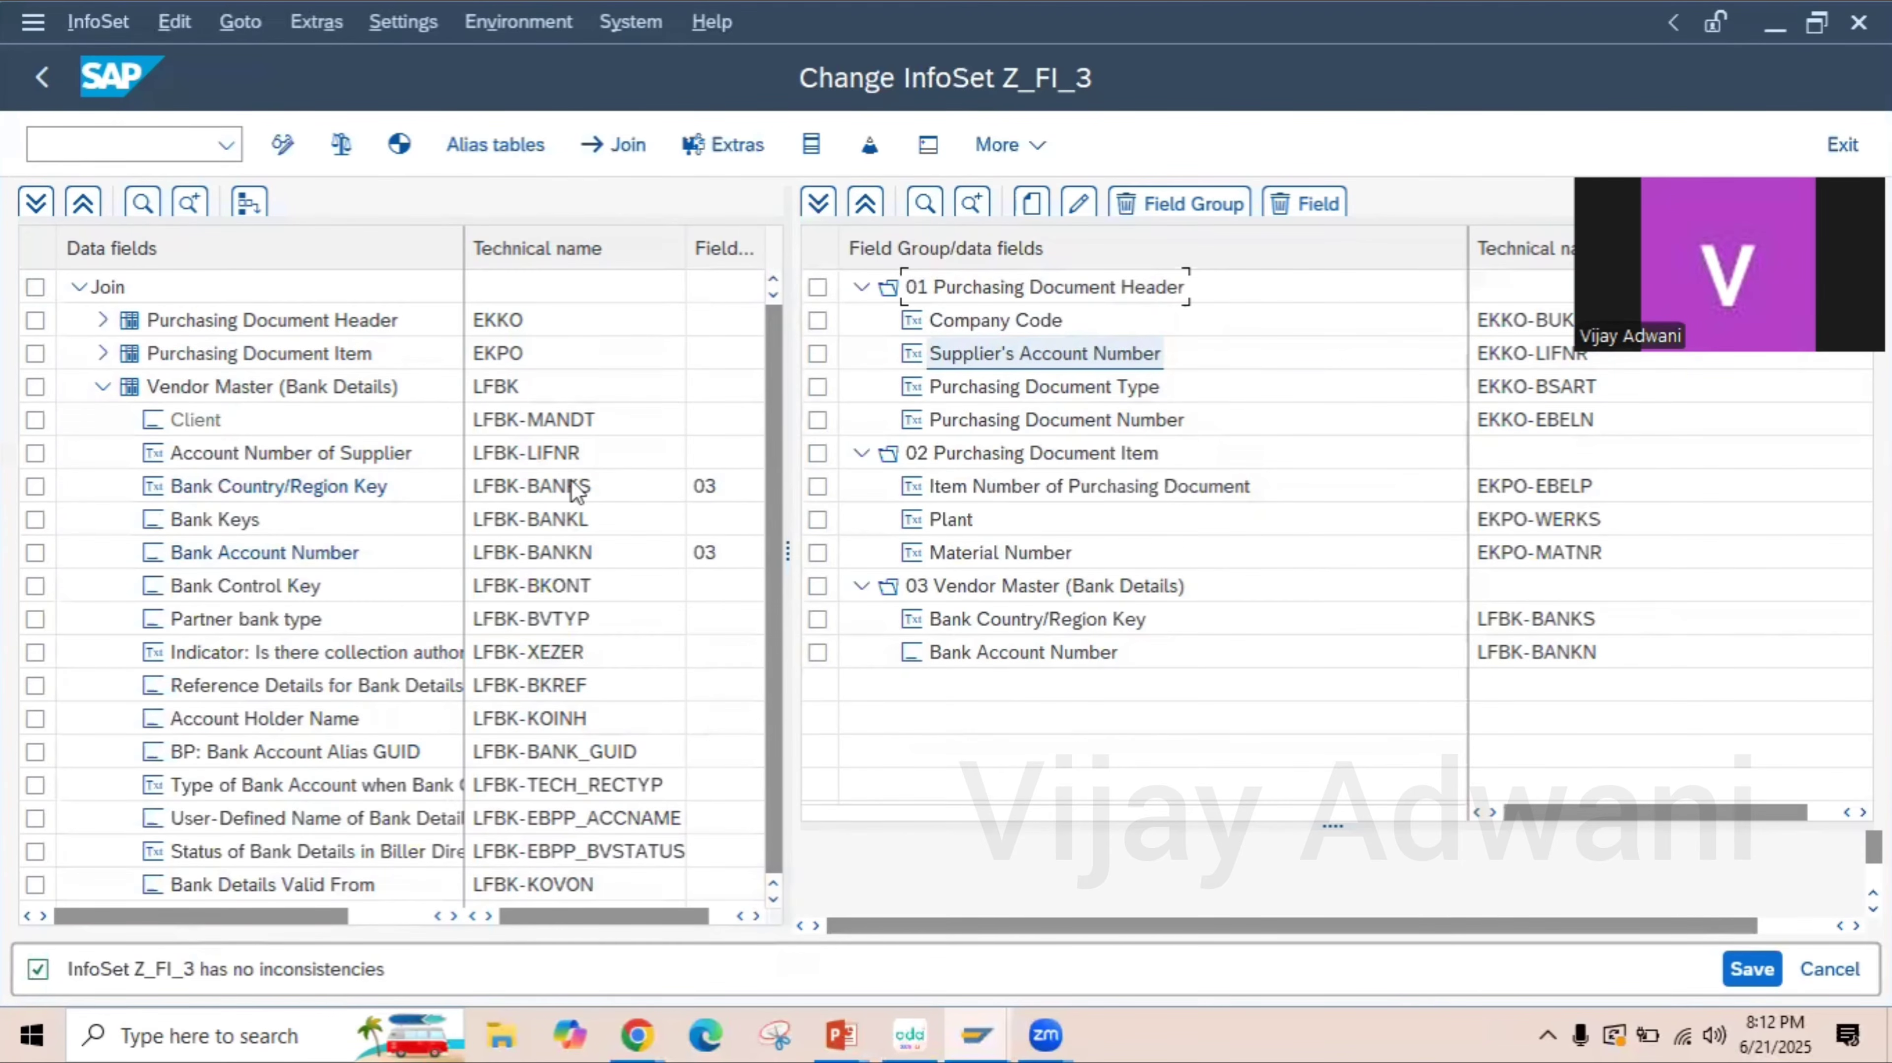
left_click(402, 146)
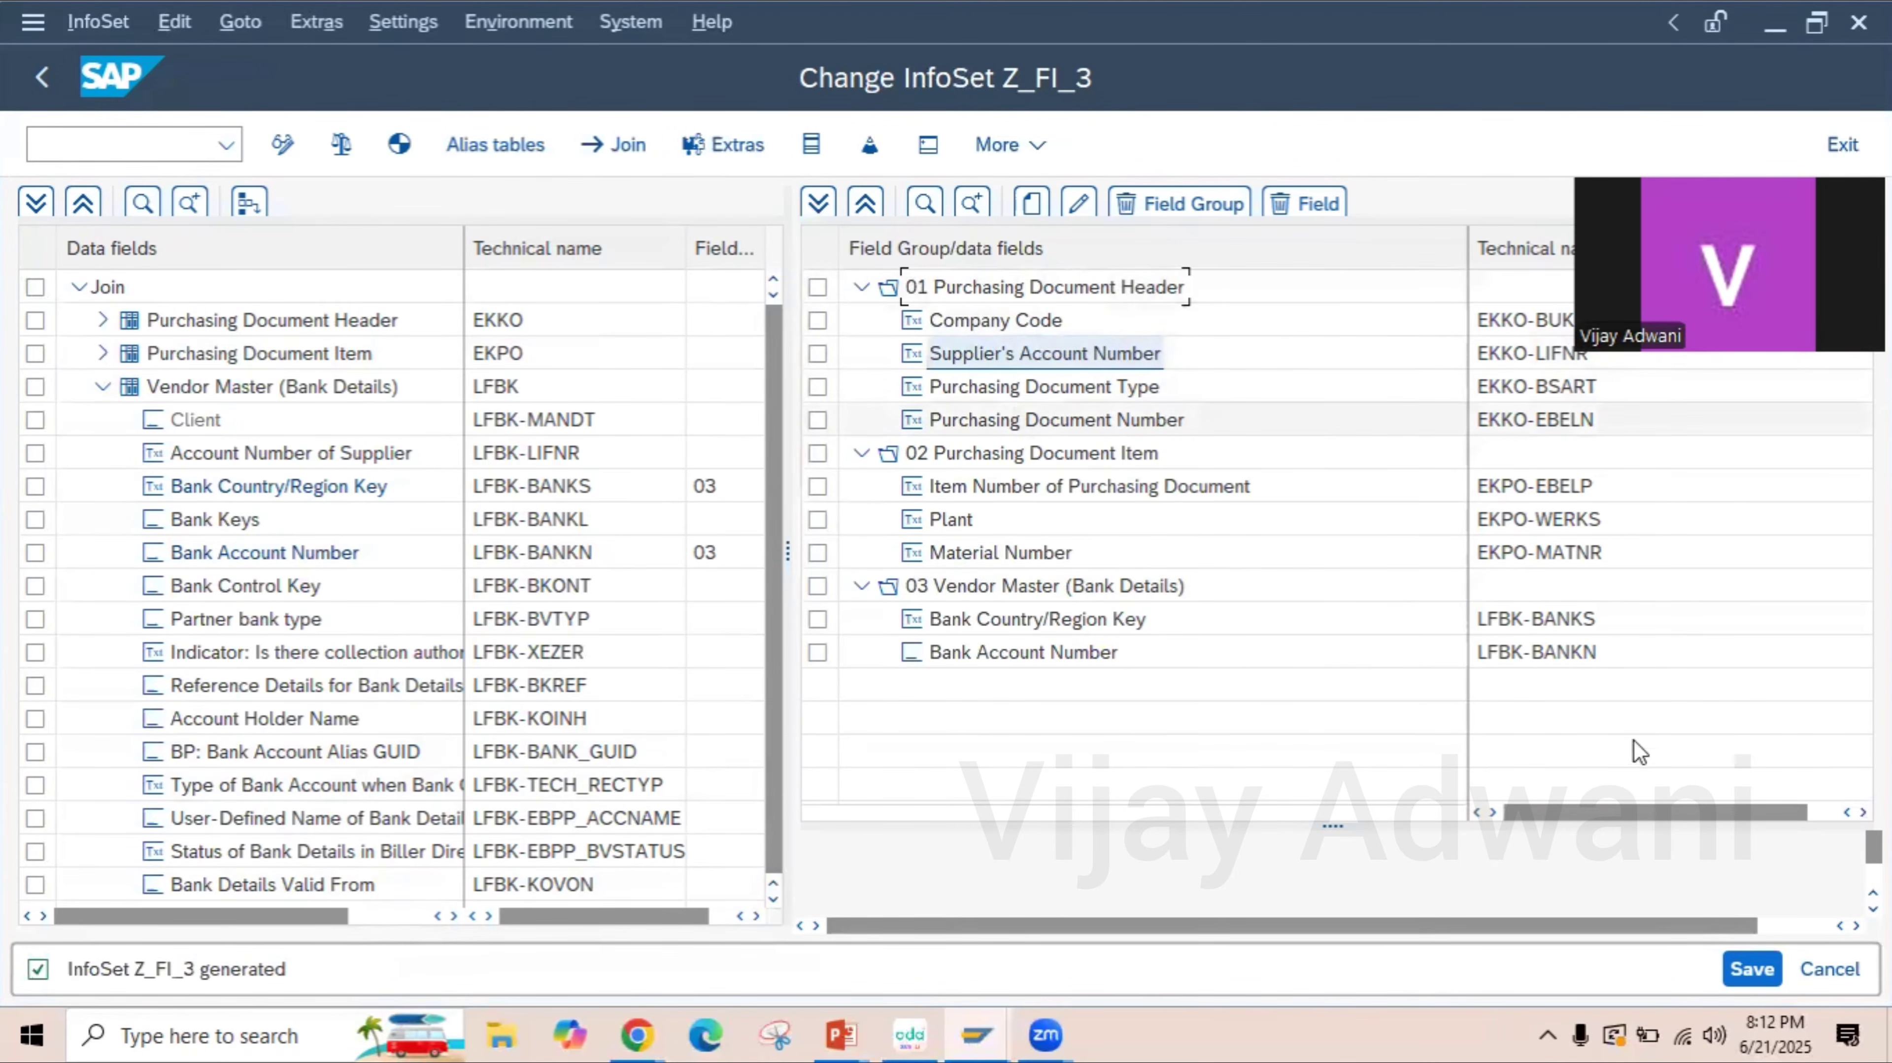
left_click(1774, 969)
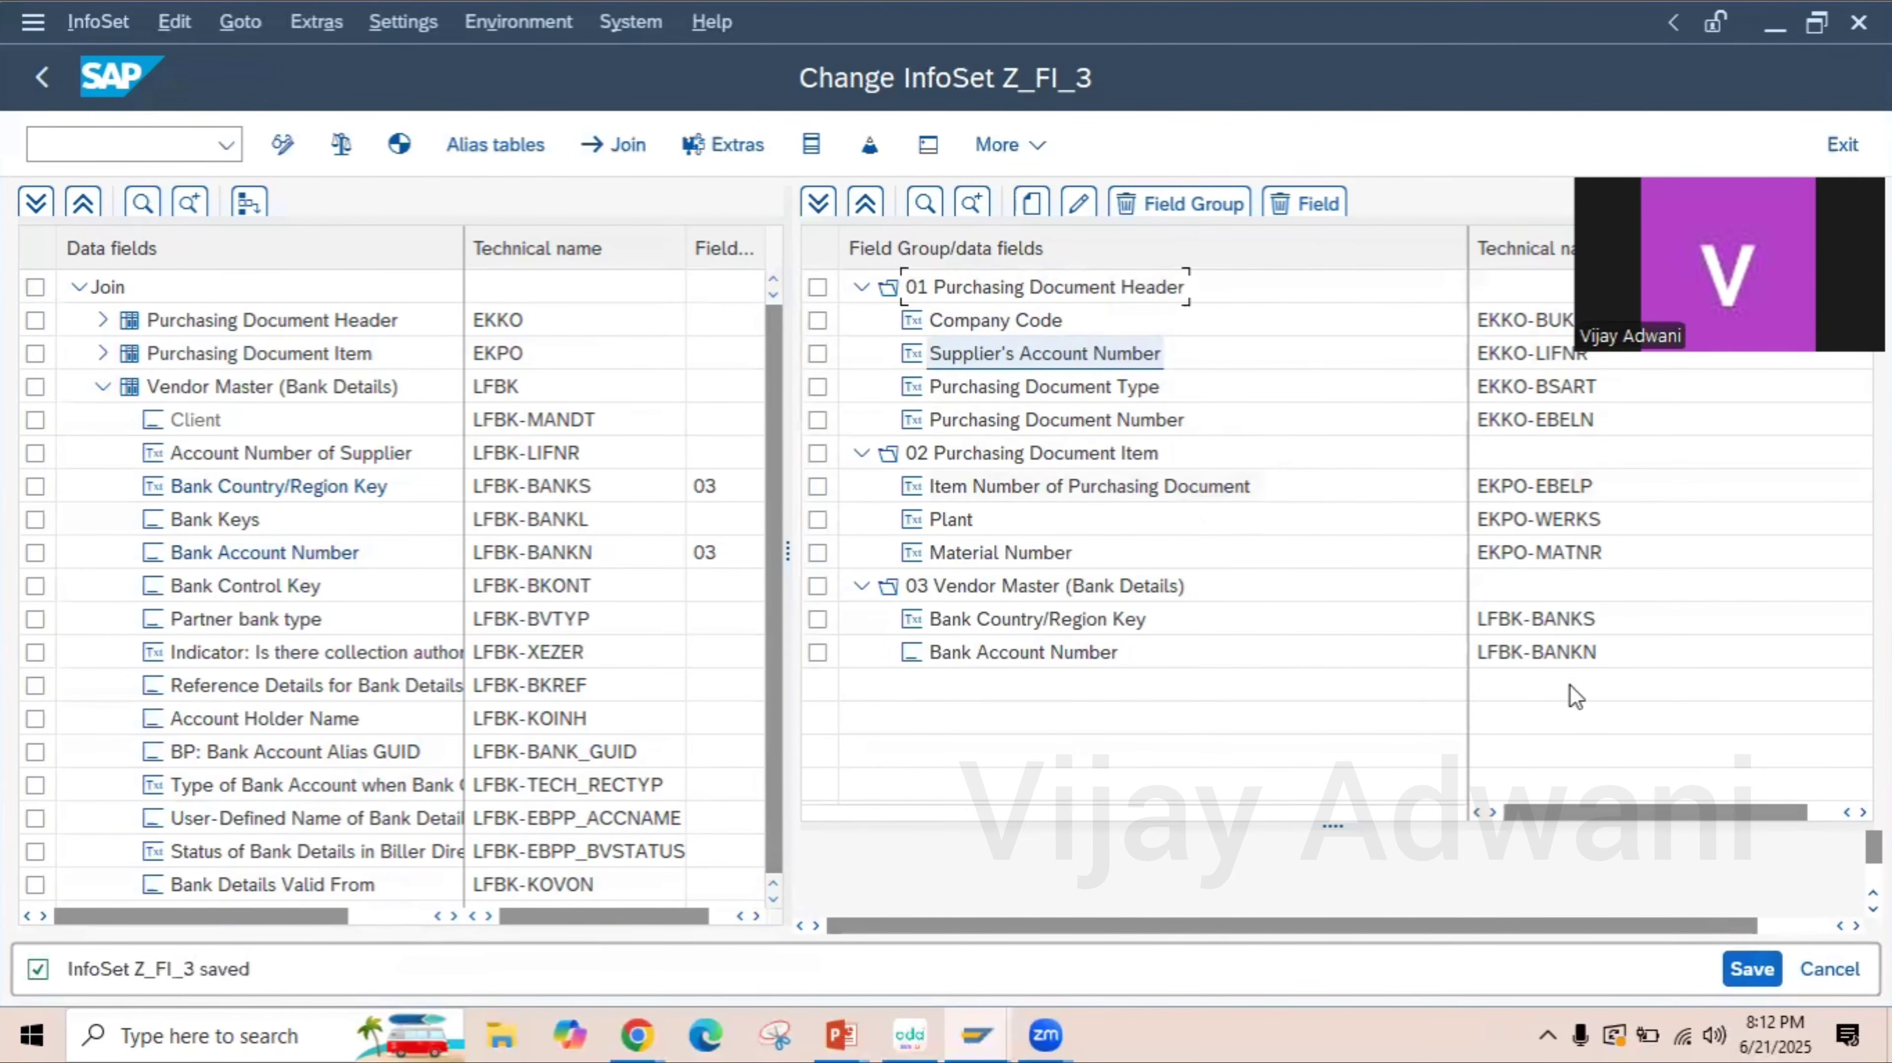
left_click(41, 77)
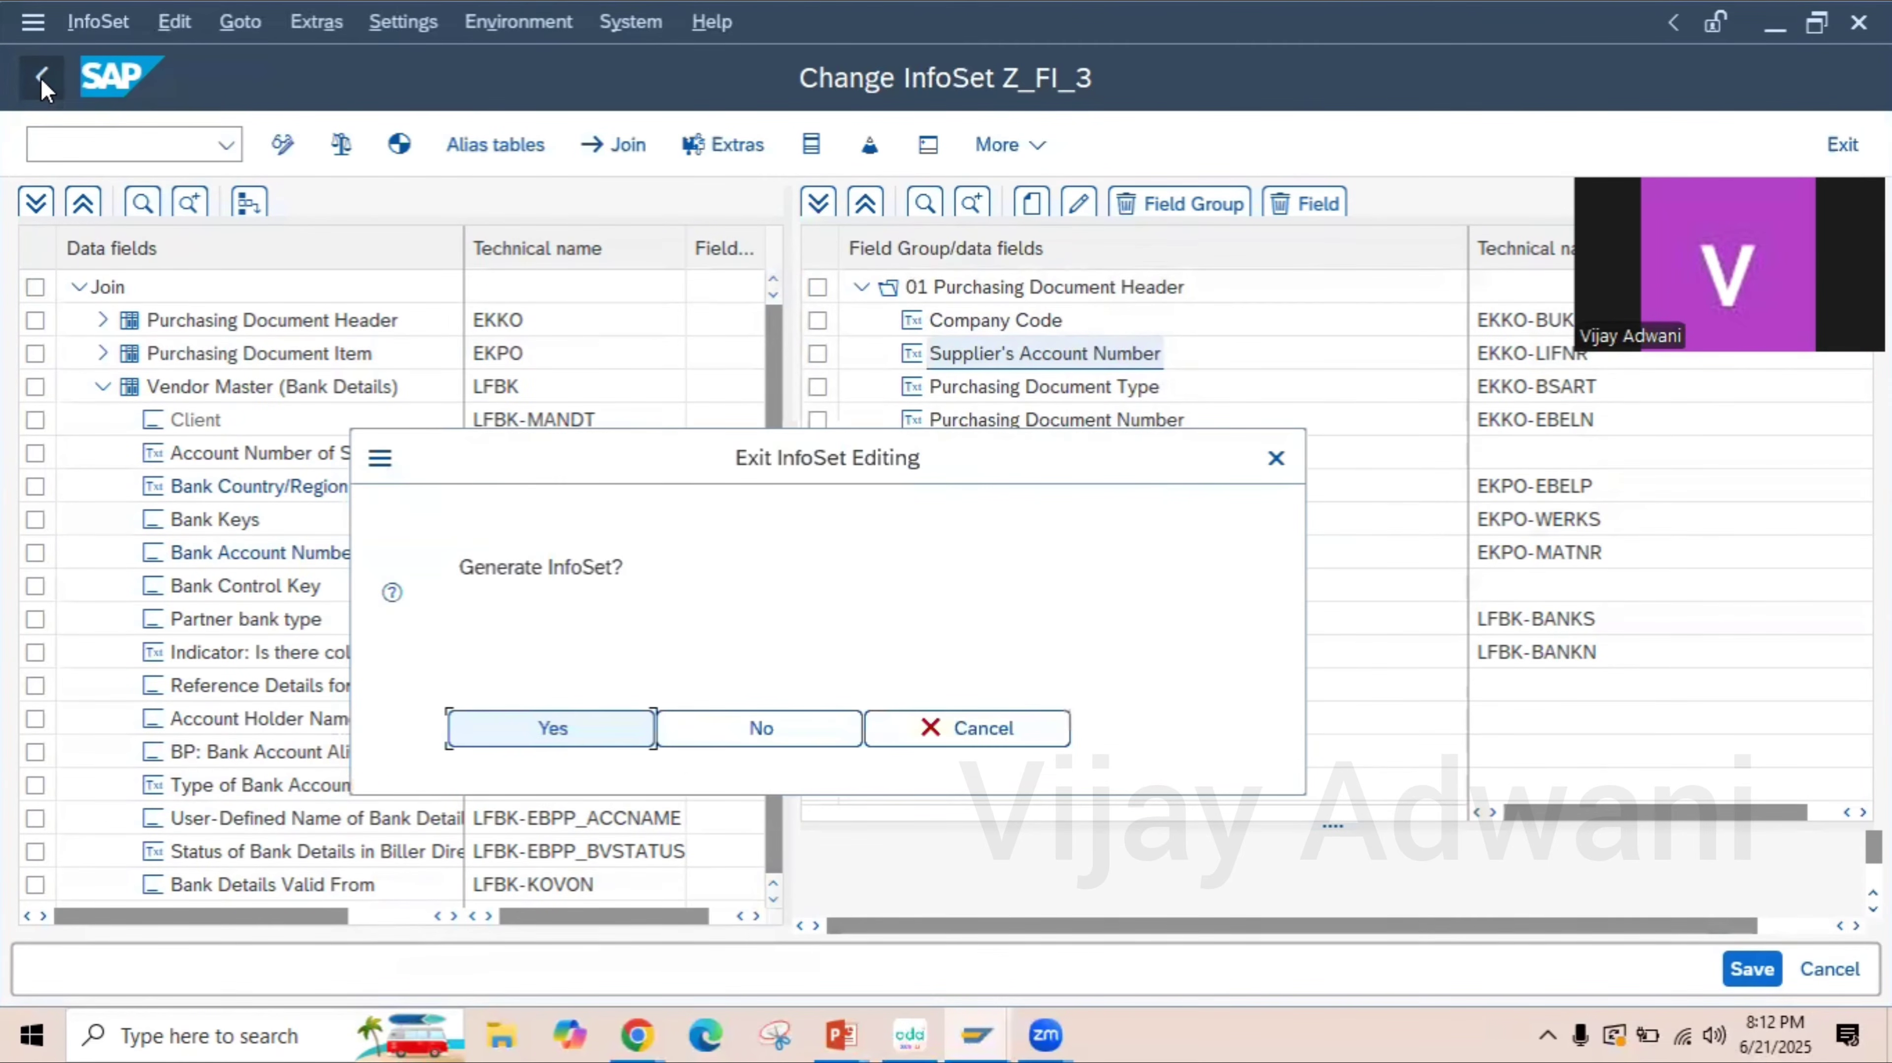
left_click(527, 737)
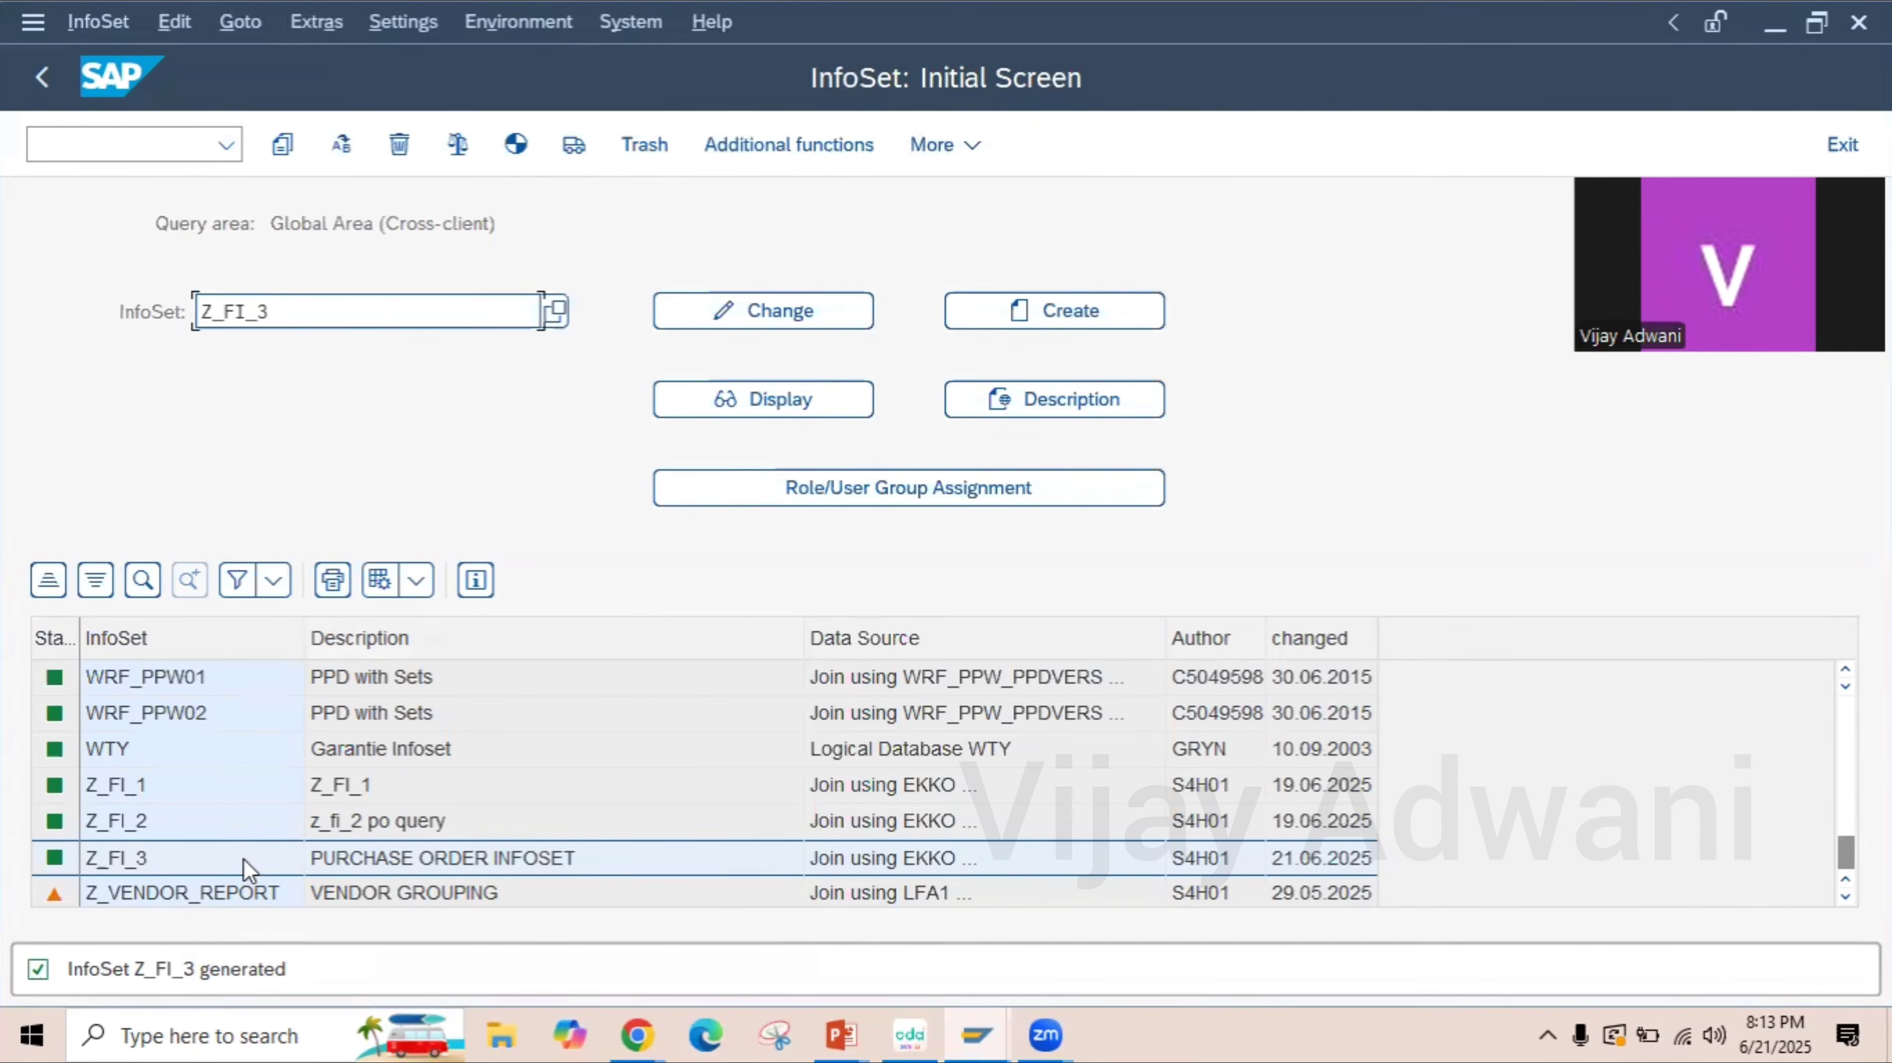
- Assign user group Z_FI_3 FINANCE USER GROUP3 to the InfoSet, save the assignment and return to the InfoSet initial screen
left_click(922, 491)
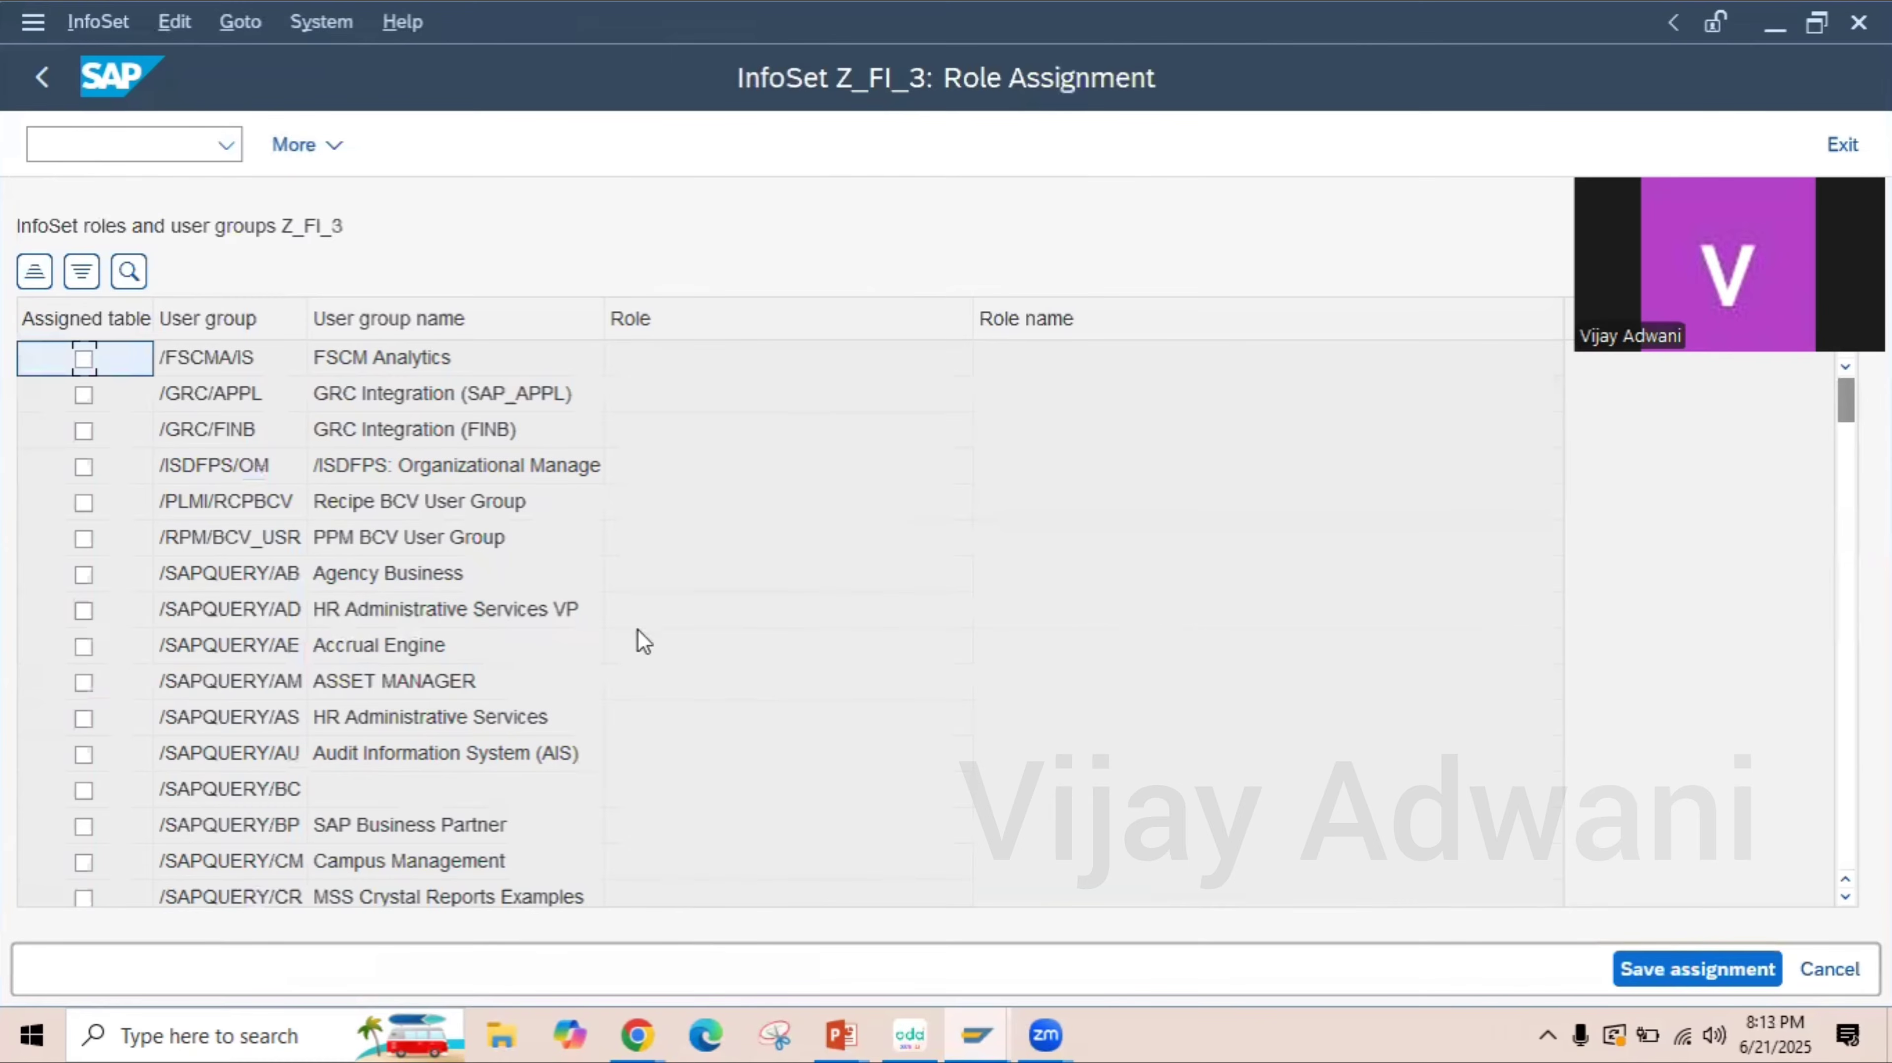
left_click_drag(1845, 401, 1845, 848)
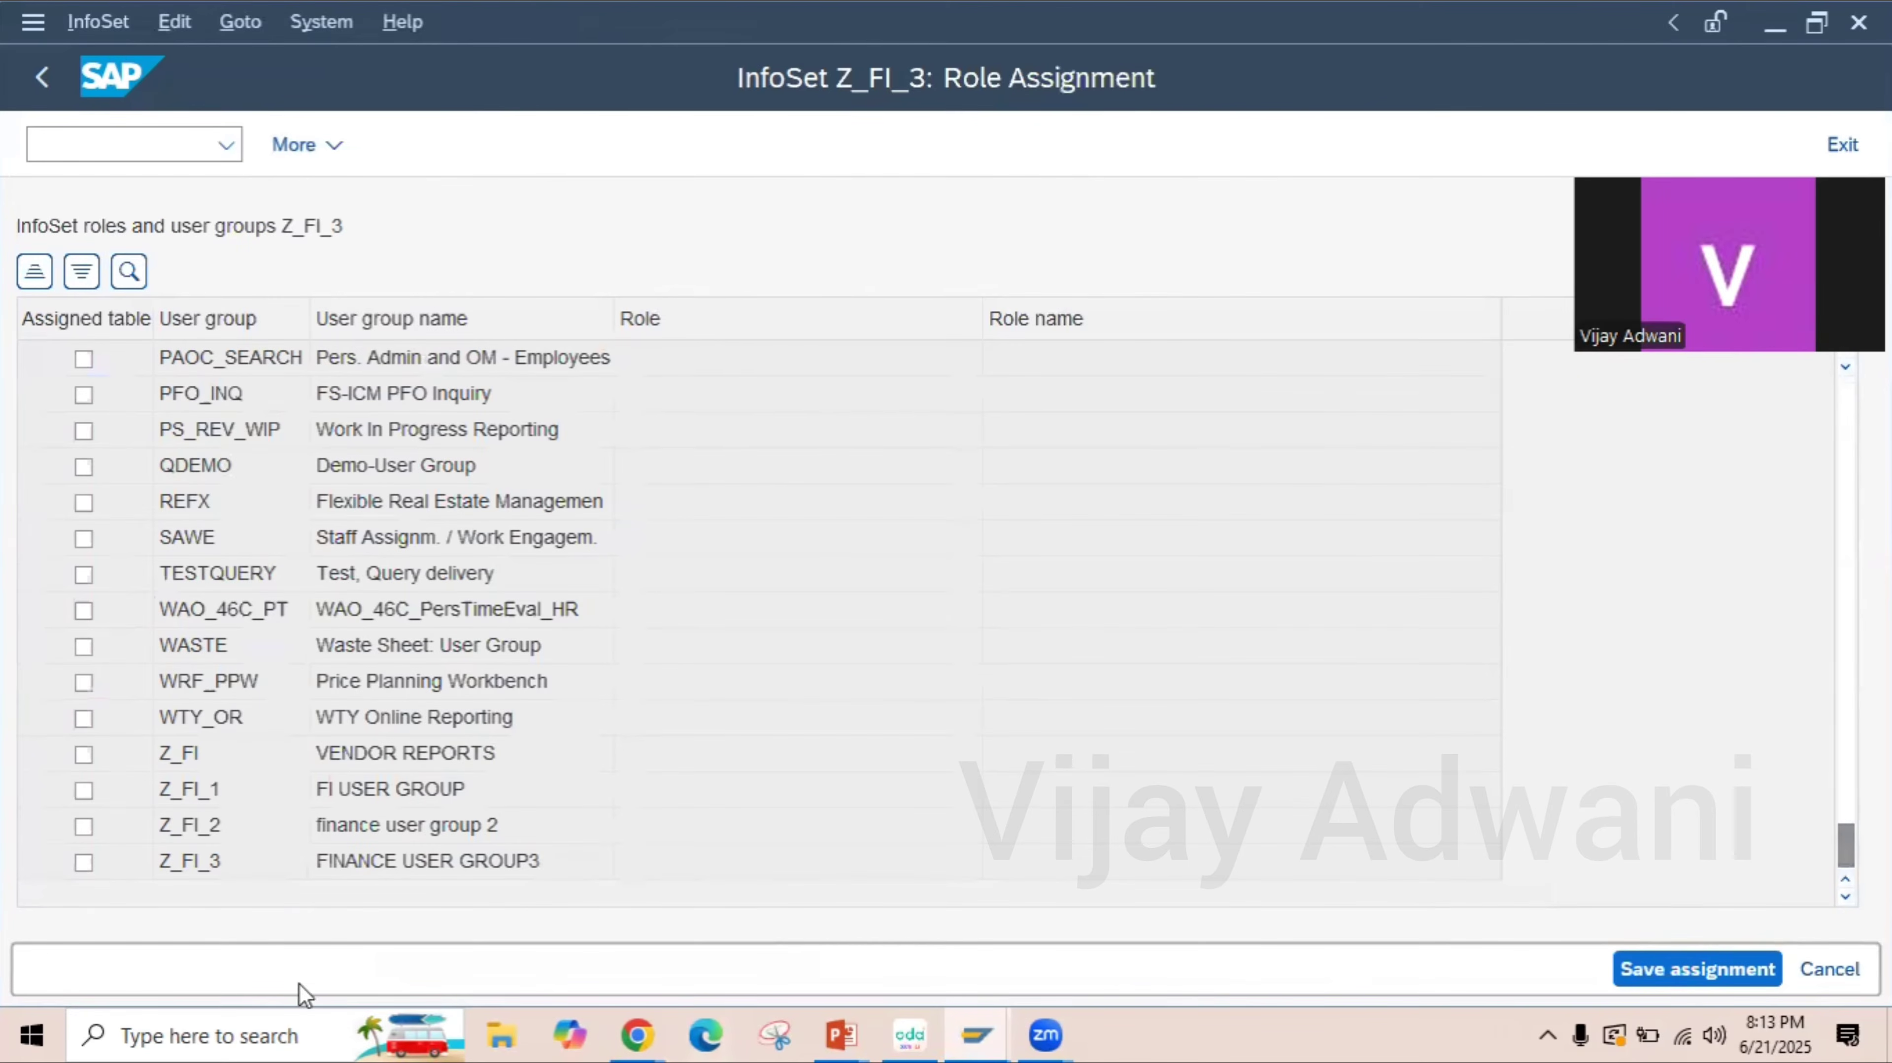
left_click(83, 862)
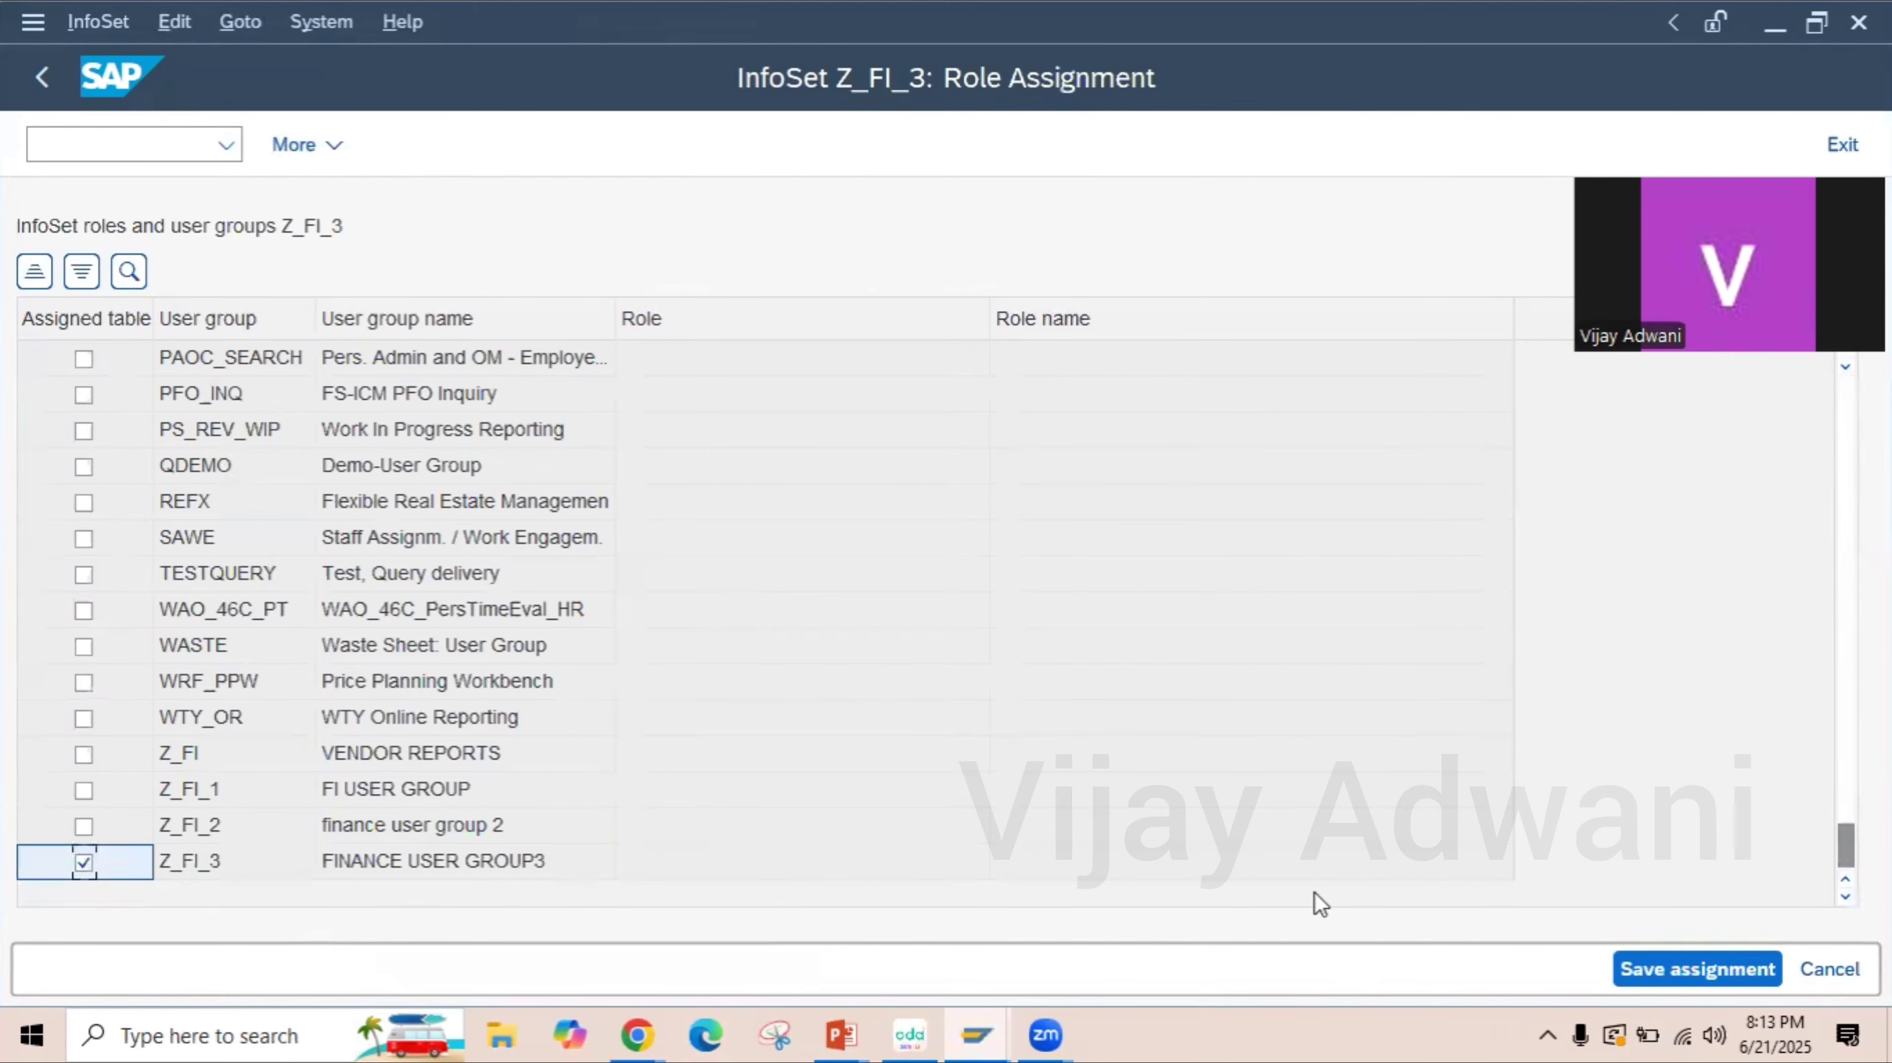
left_click(1704, 968)
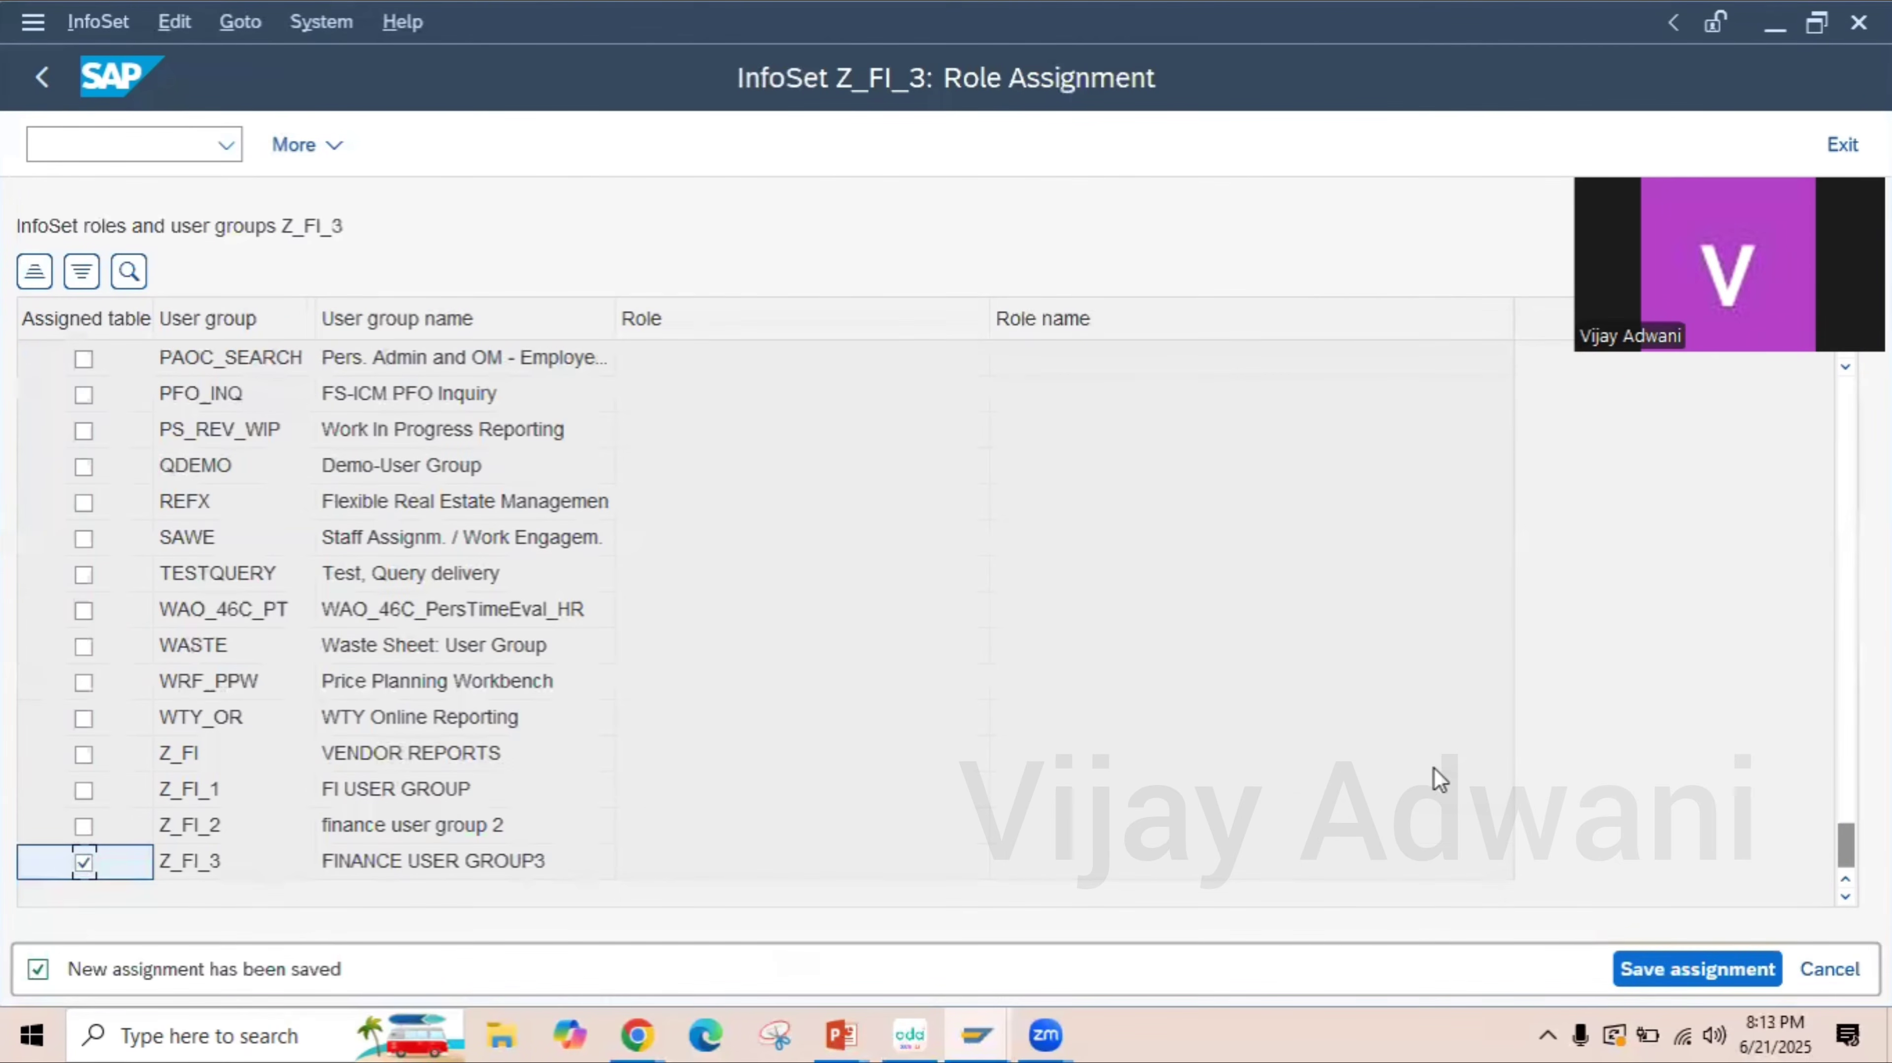
left_click(46, 74)
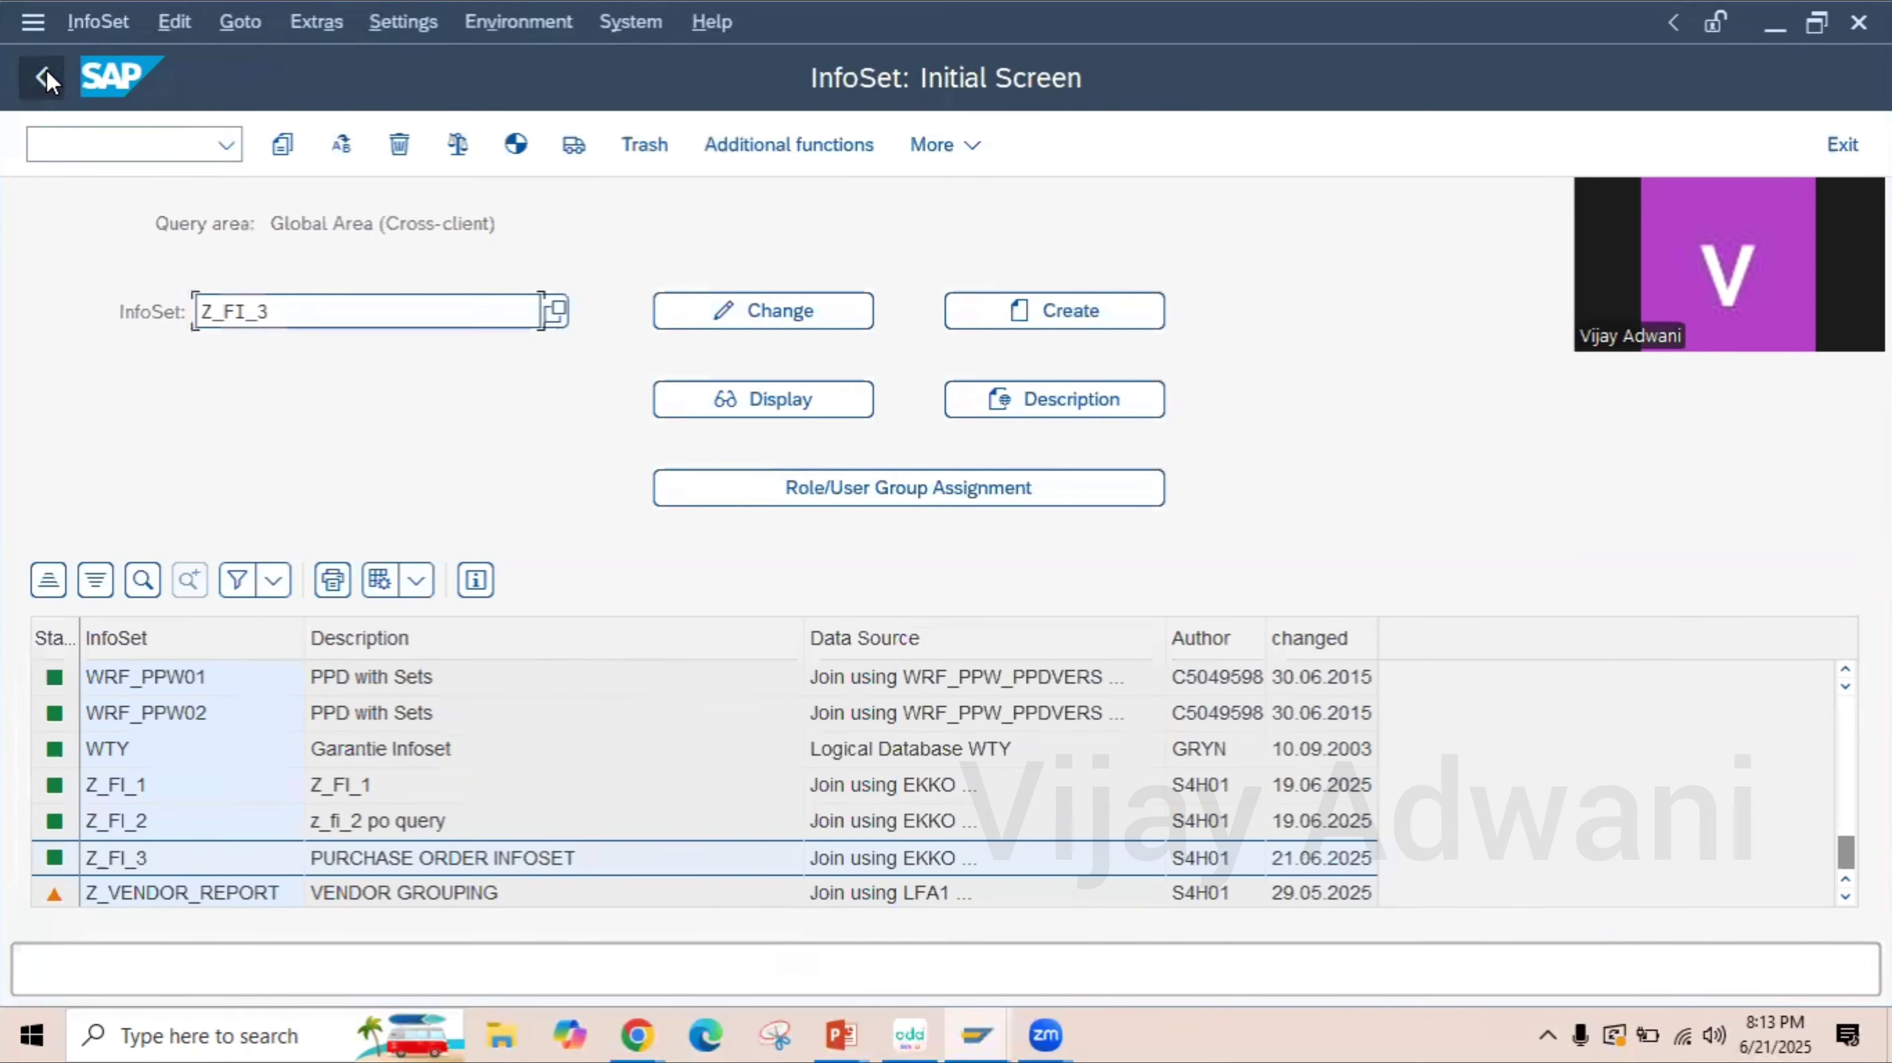
- Go to the query maintenance transaction with the command /NSQ01
left_click(63, 138)
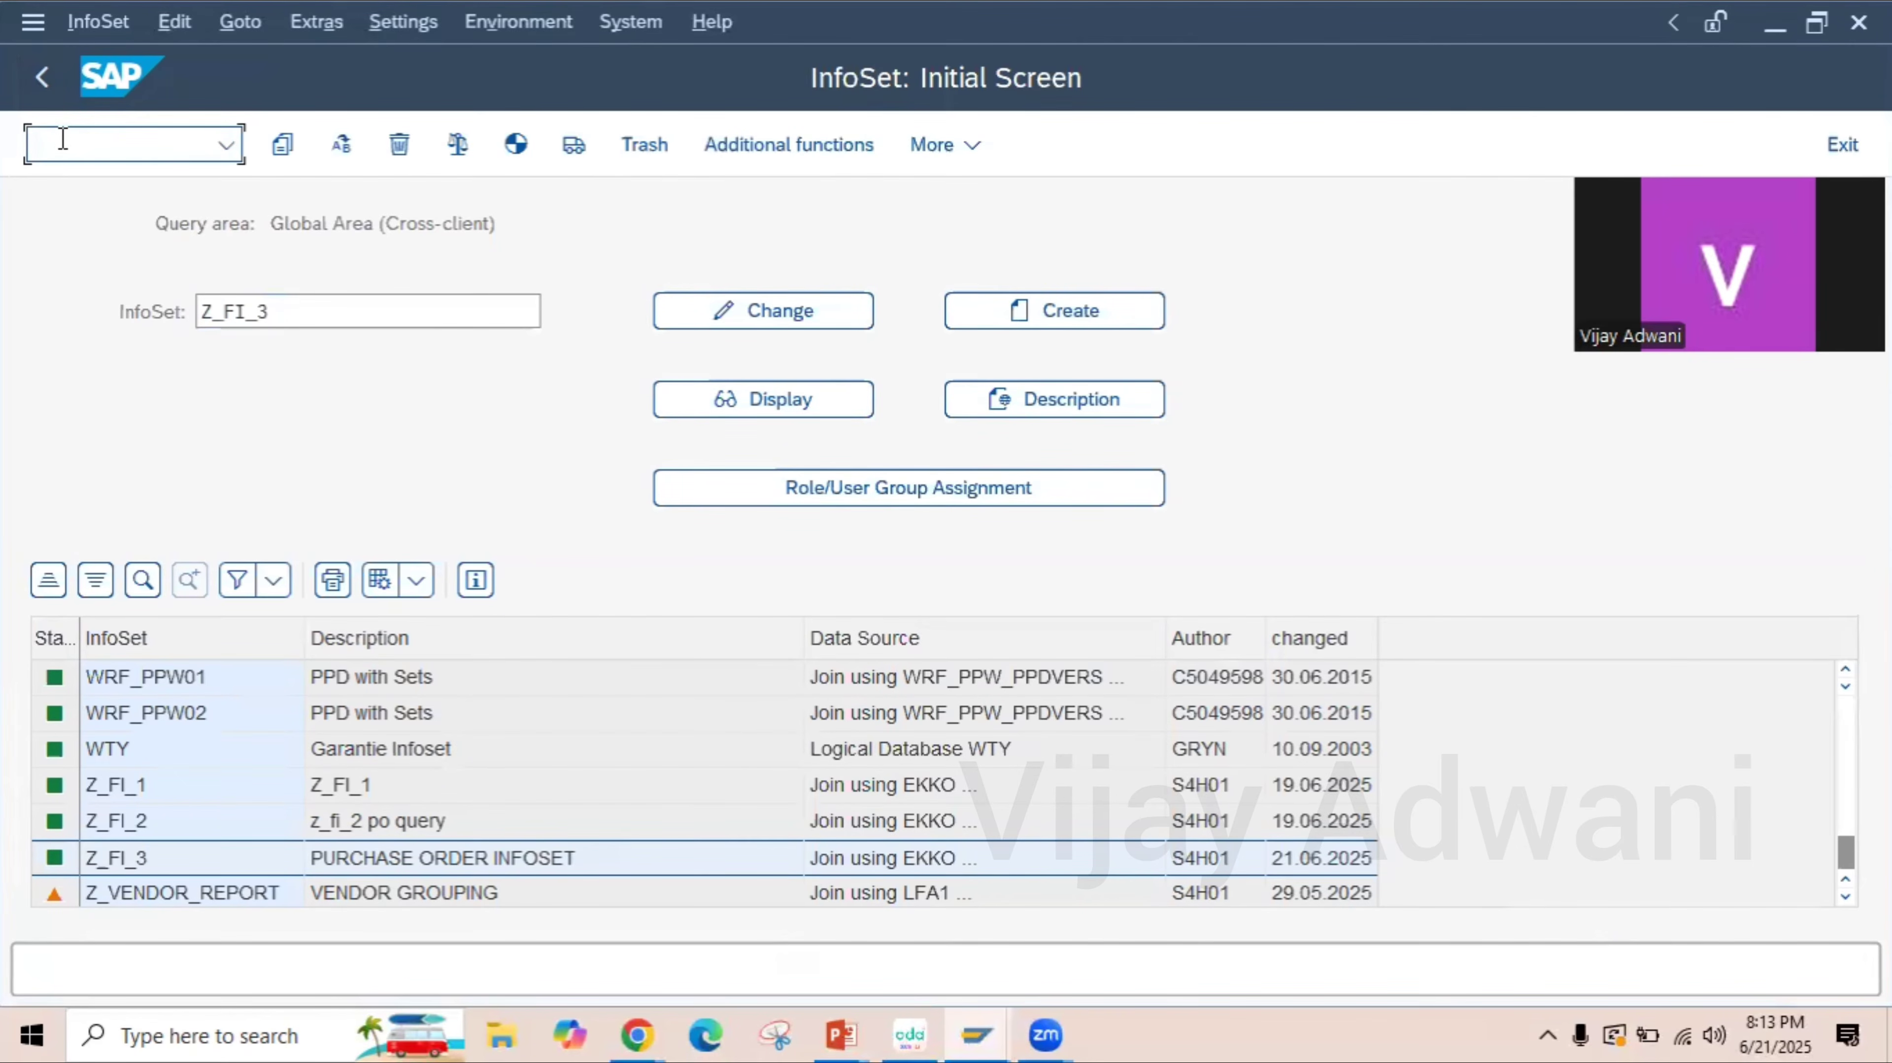
type("/N")
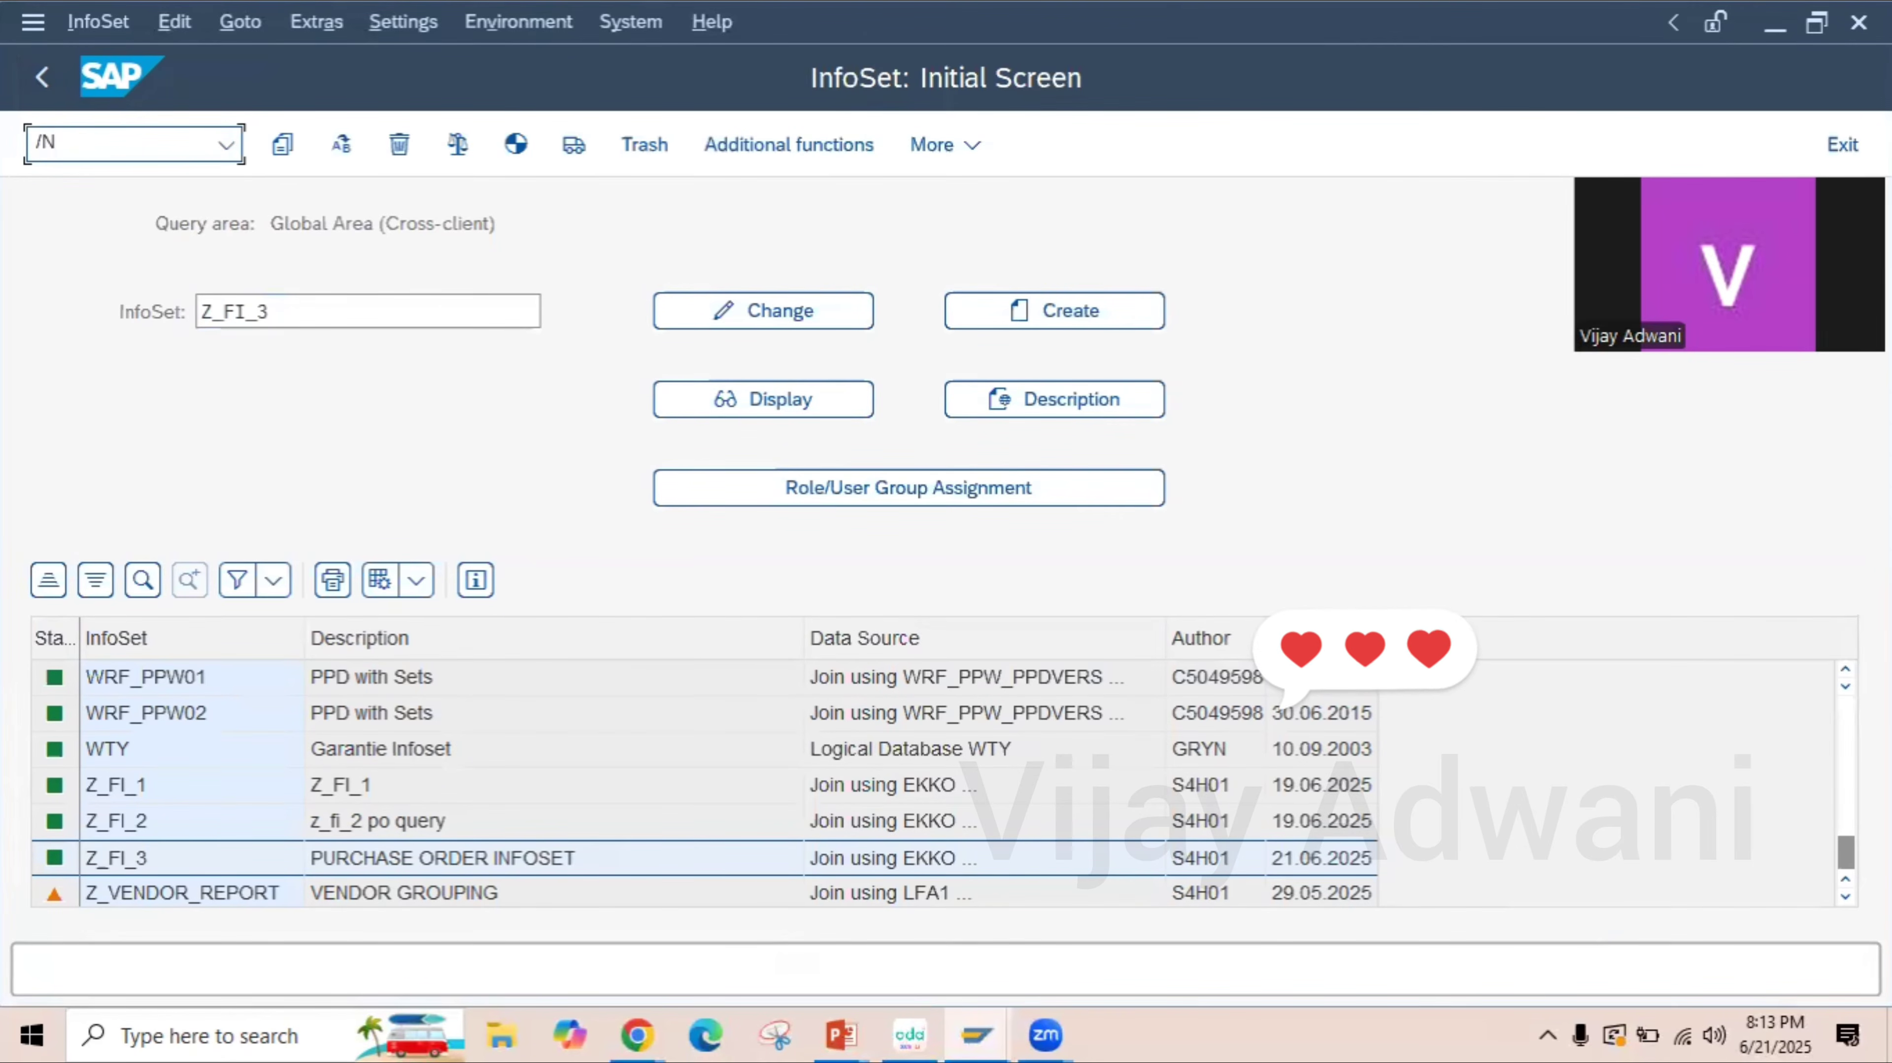
type("SQ")
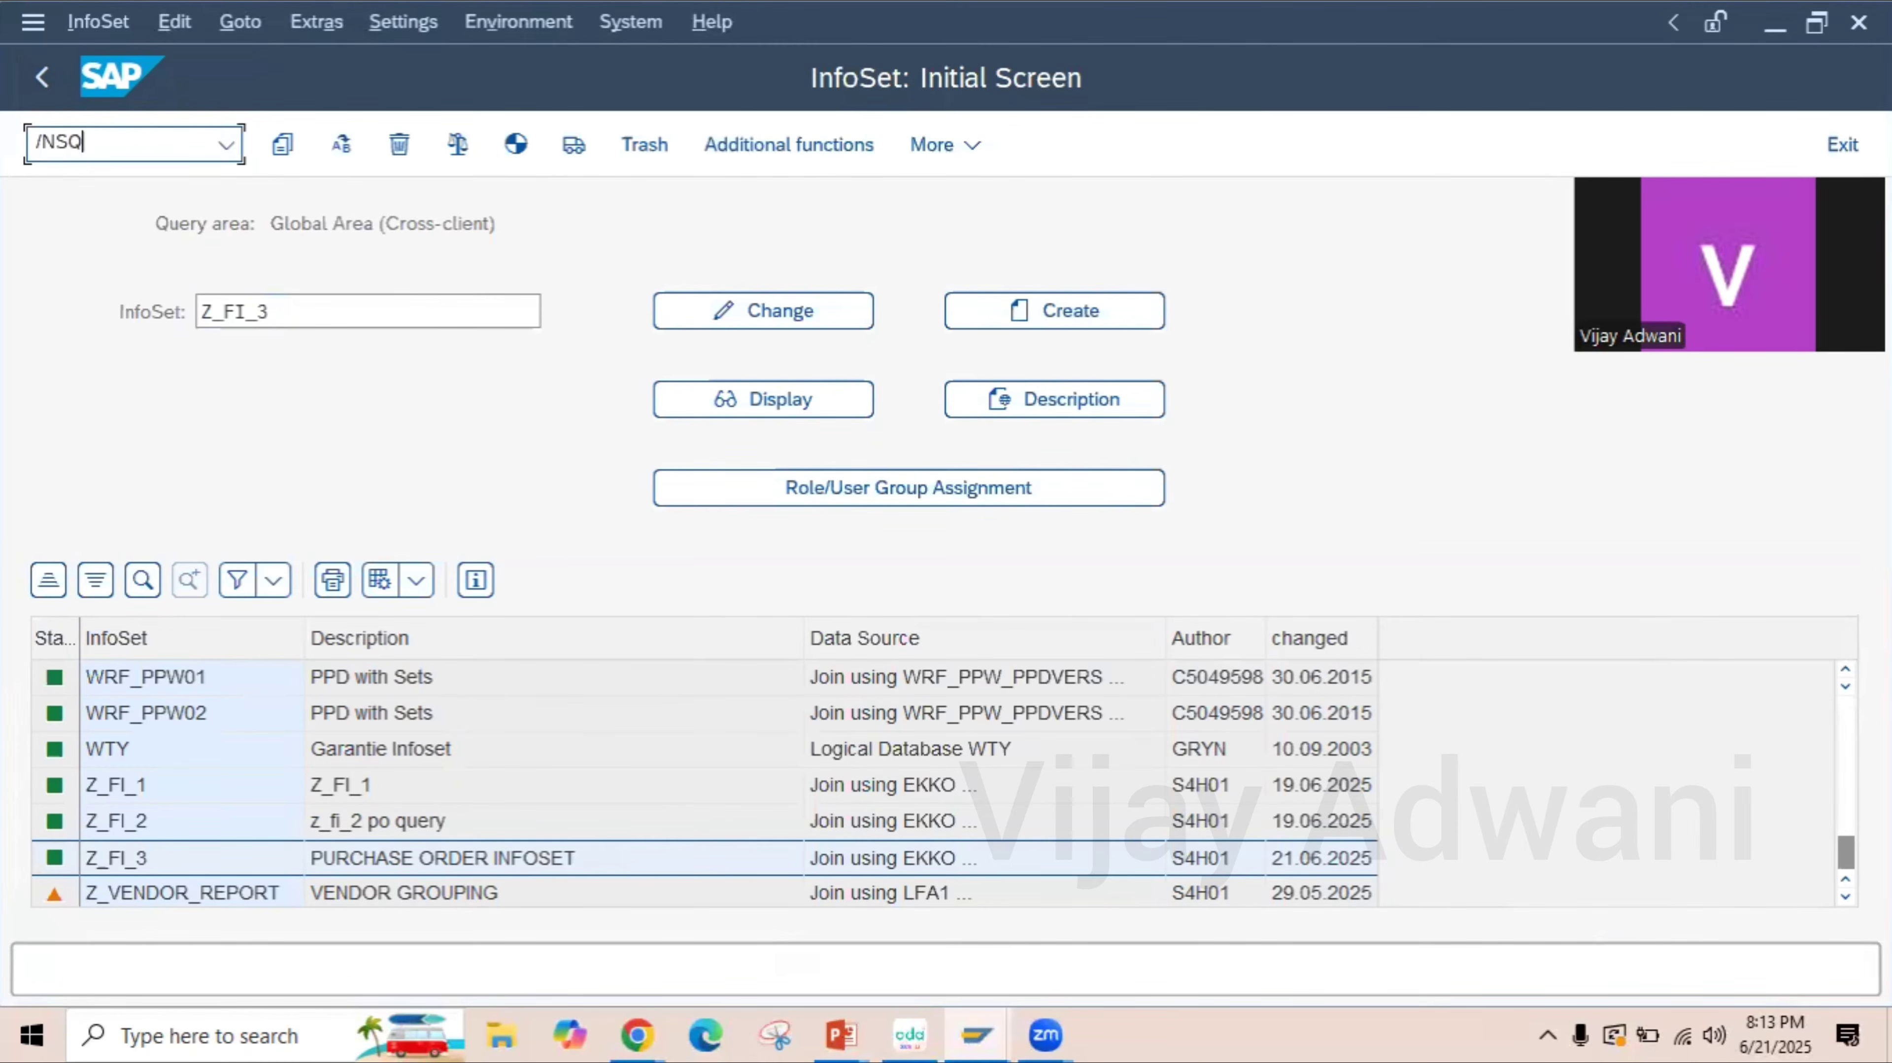
type("01")
key("Return")
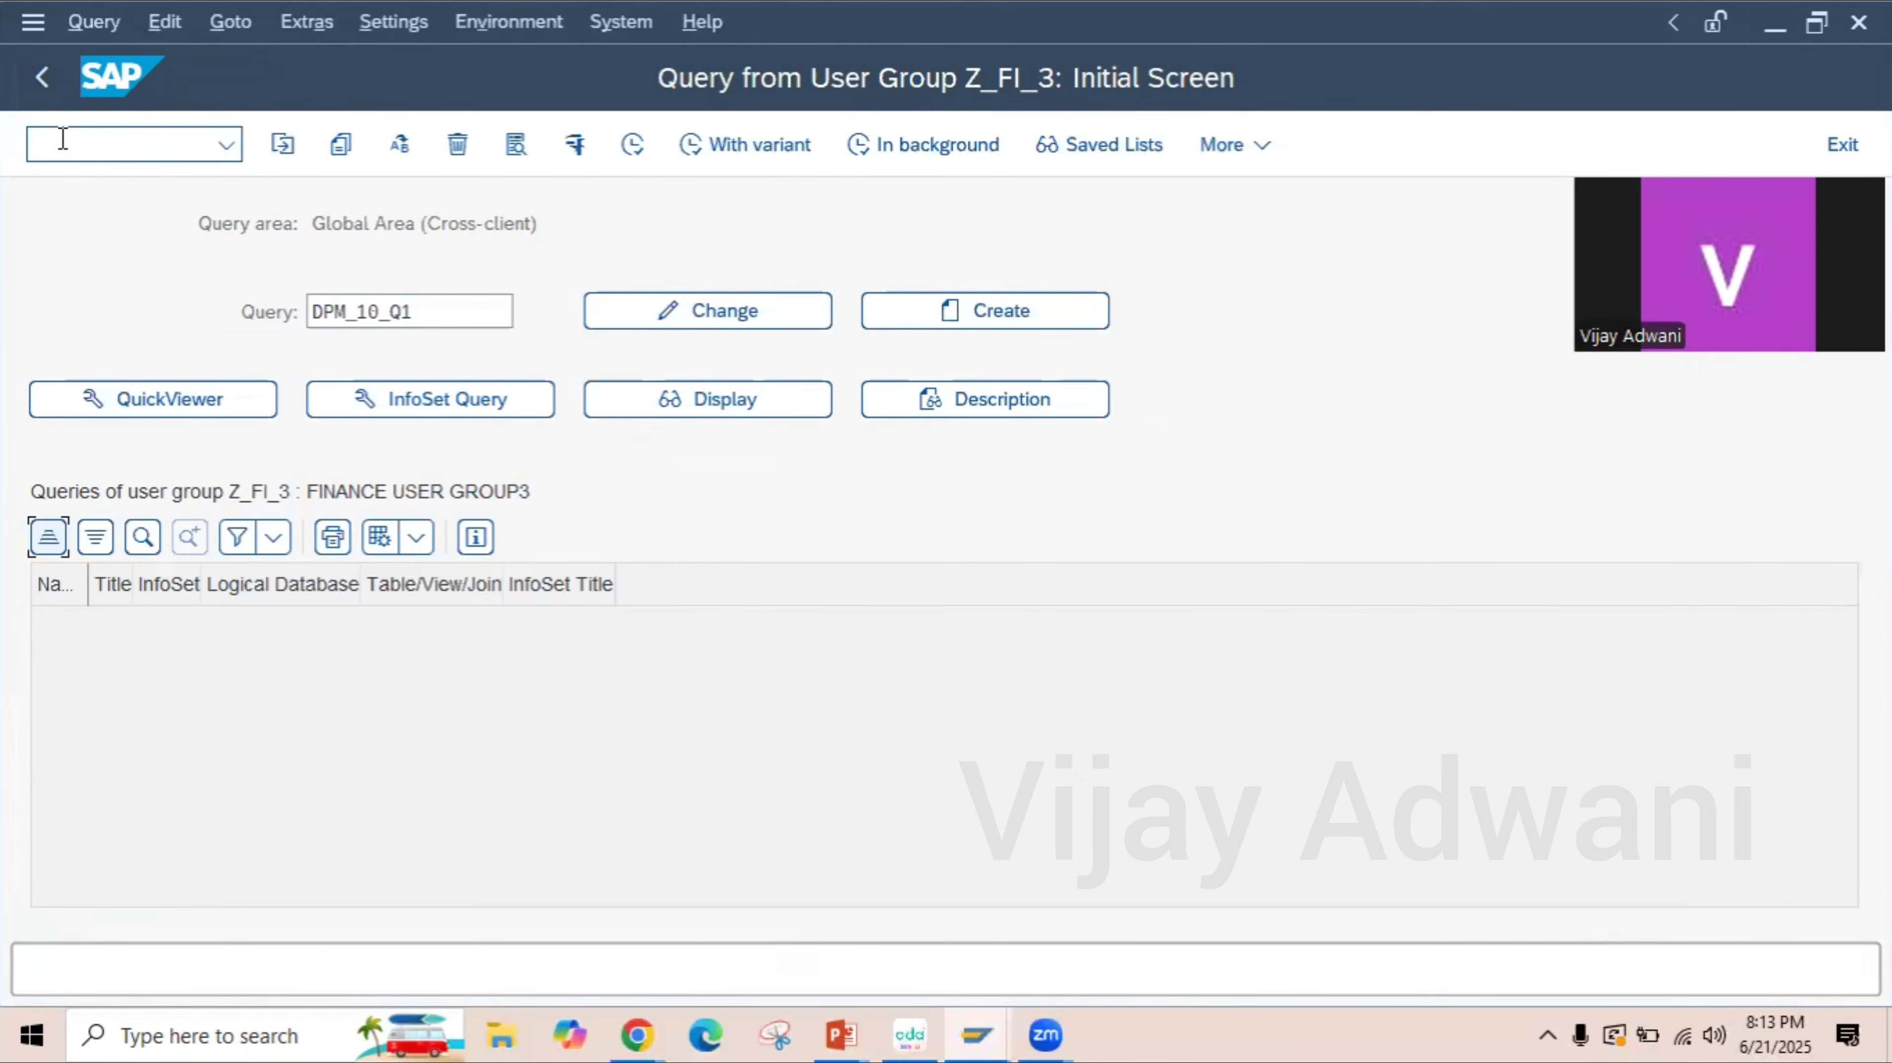
- Create a query named Z_FI_3 based on the PURCHASE ORDER INFOSET Z_FI_3
left_click_drag(444, 317, 307, 328)
key("BackSpace")
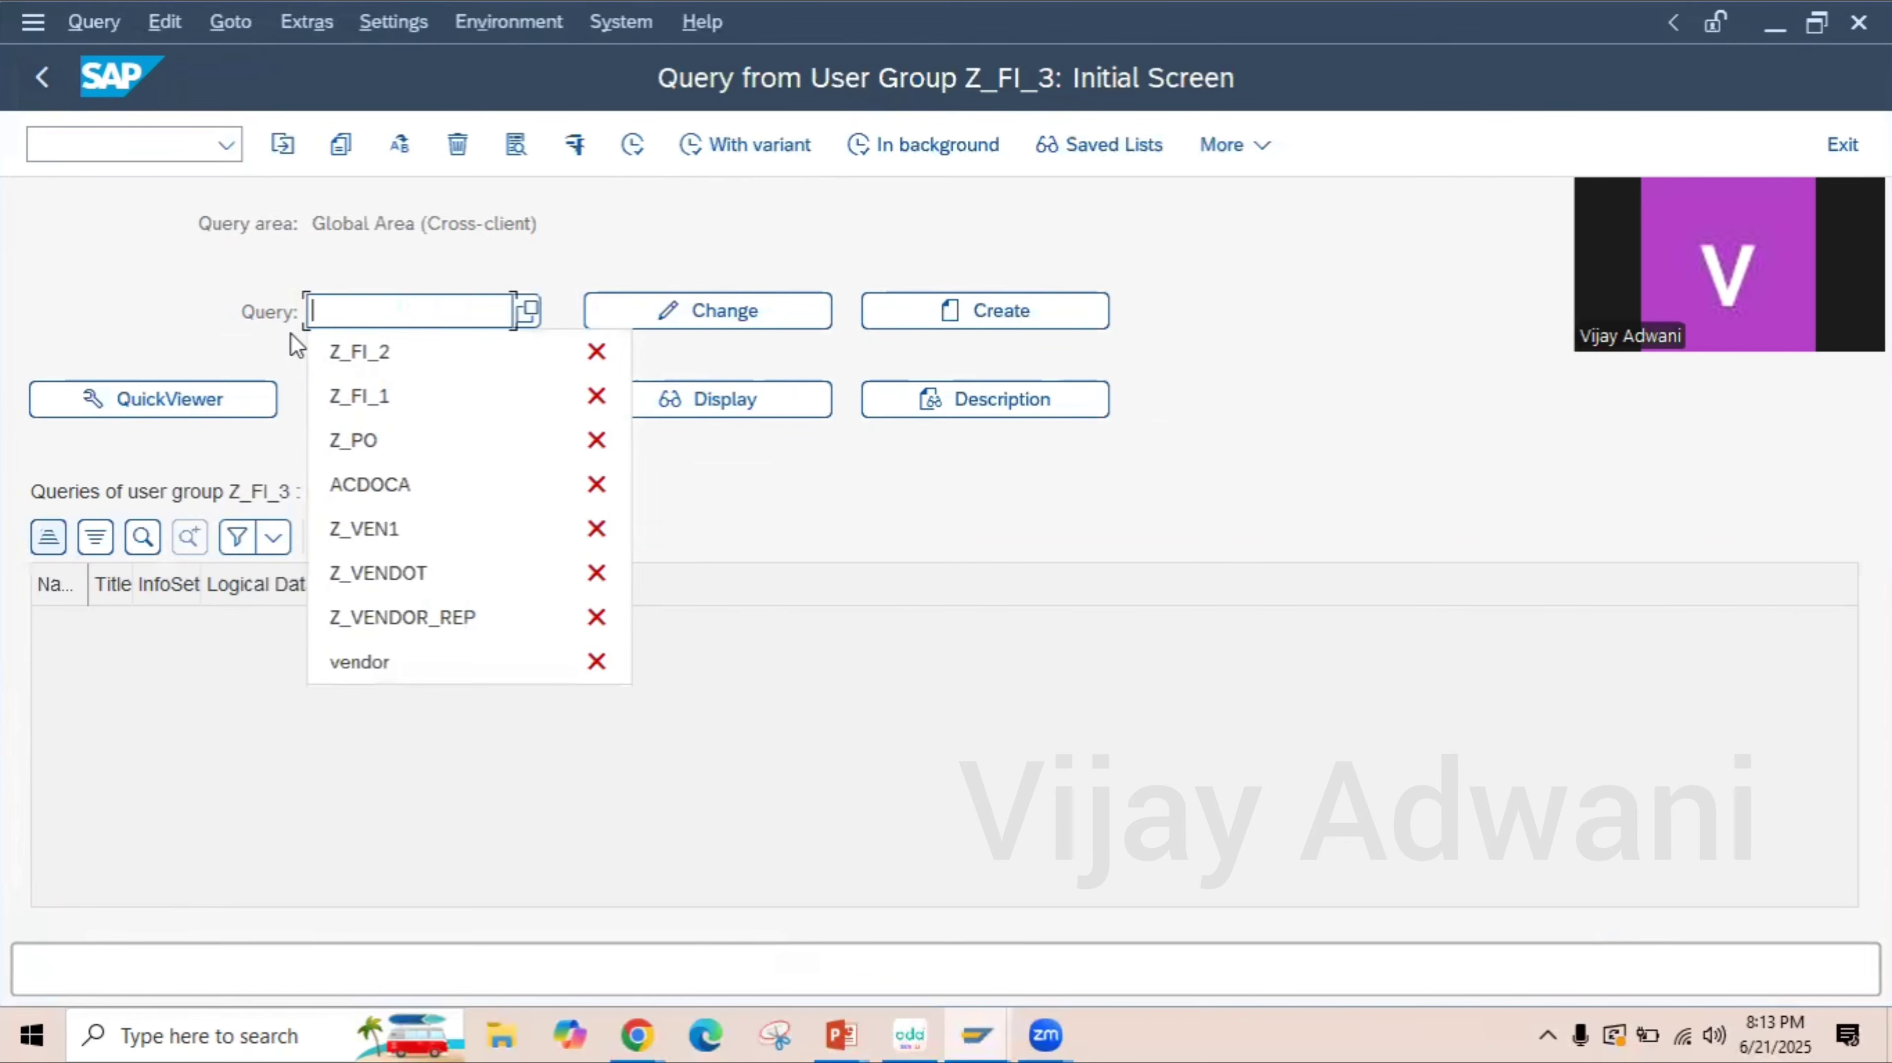
type("Z")
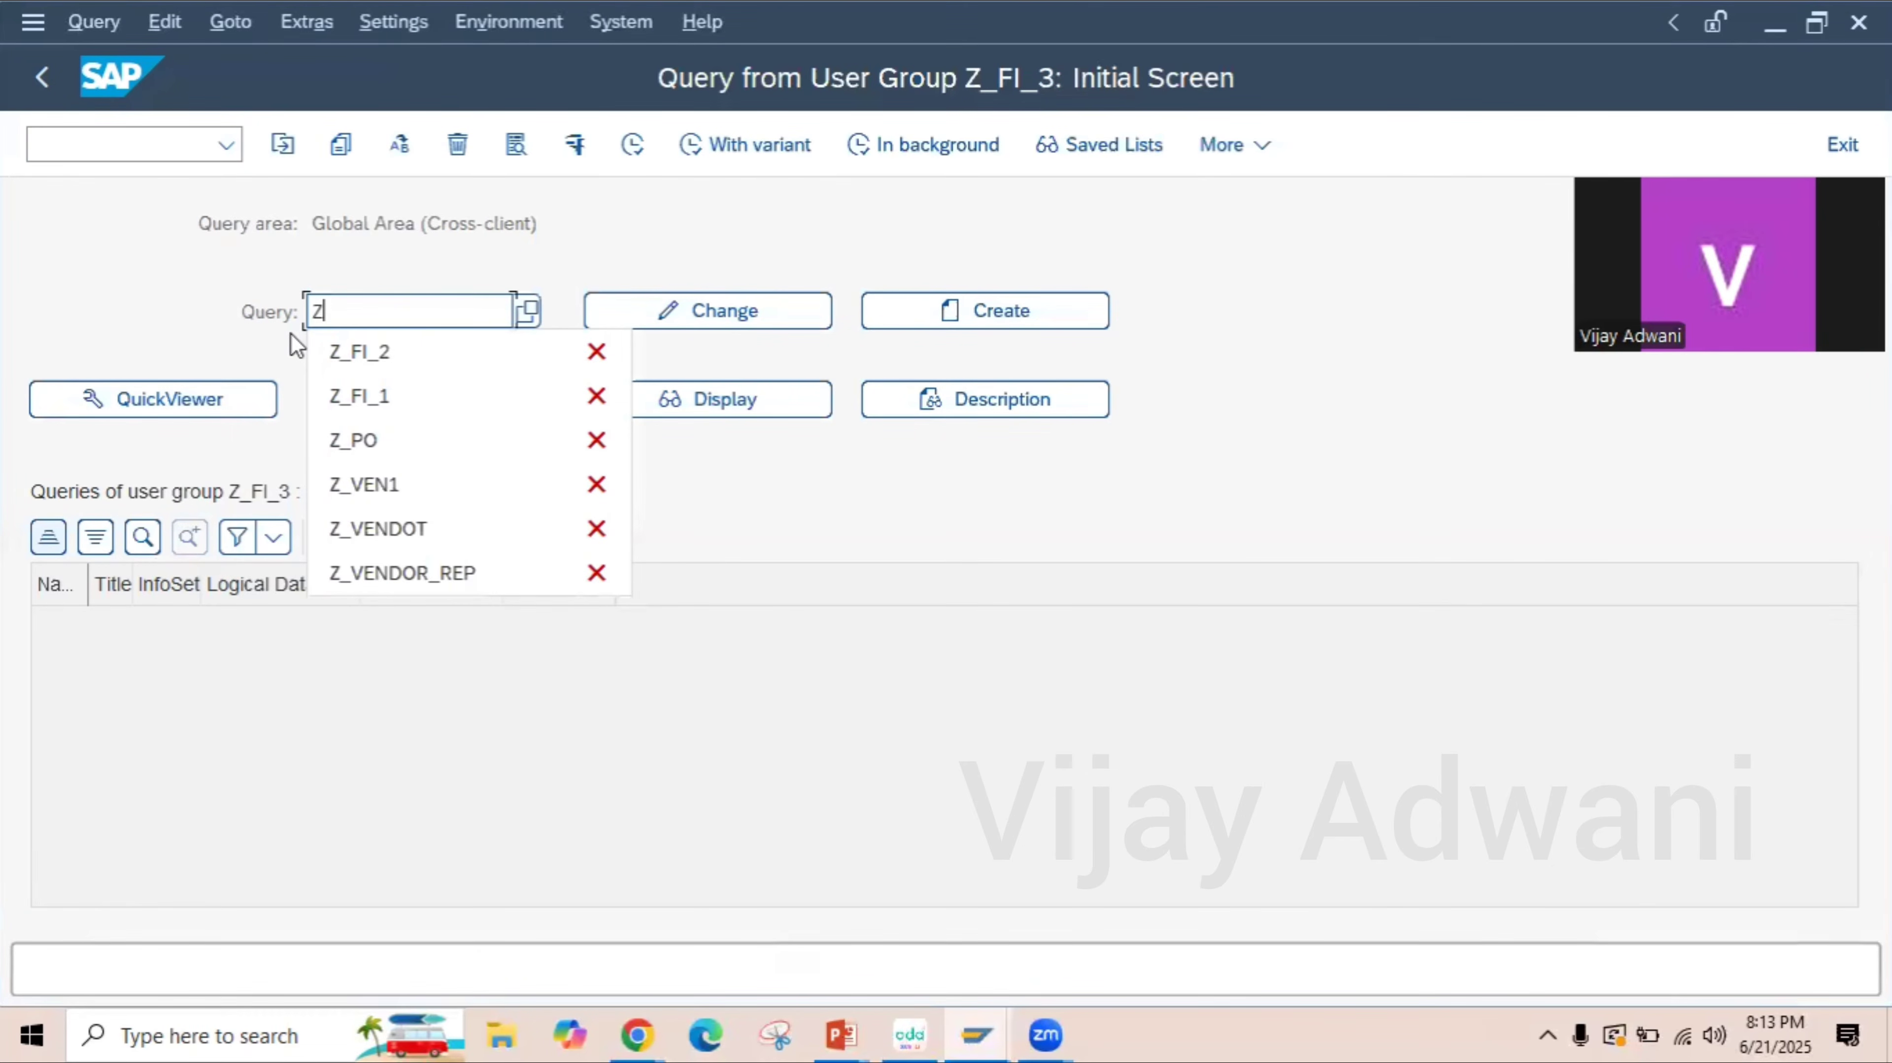
type("_FI")
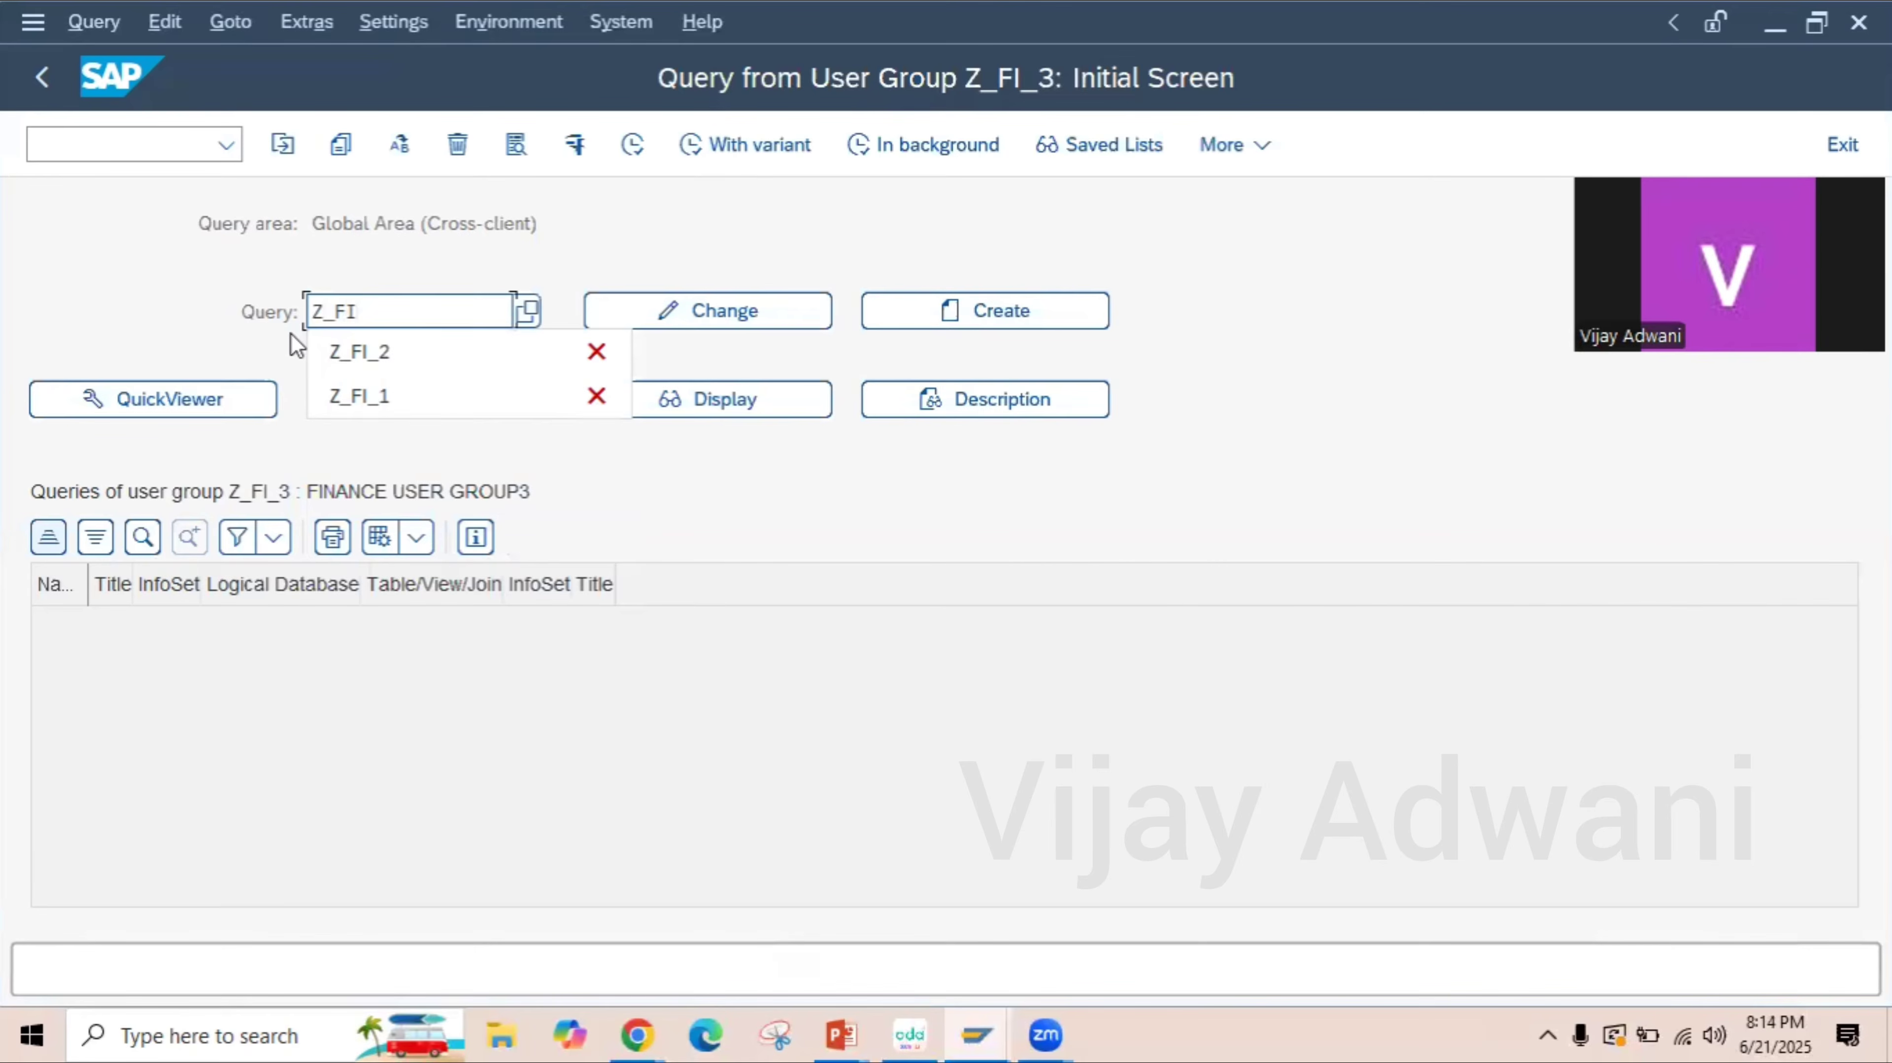
type("_3")
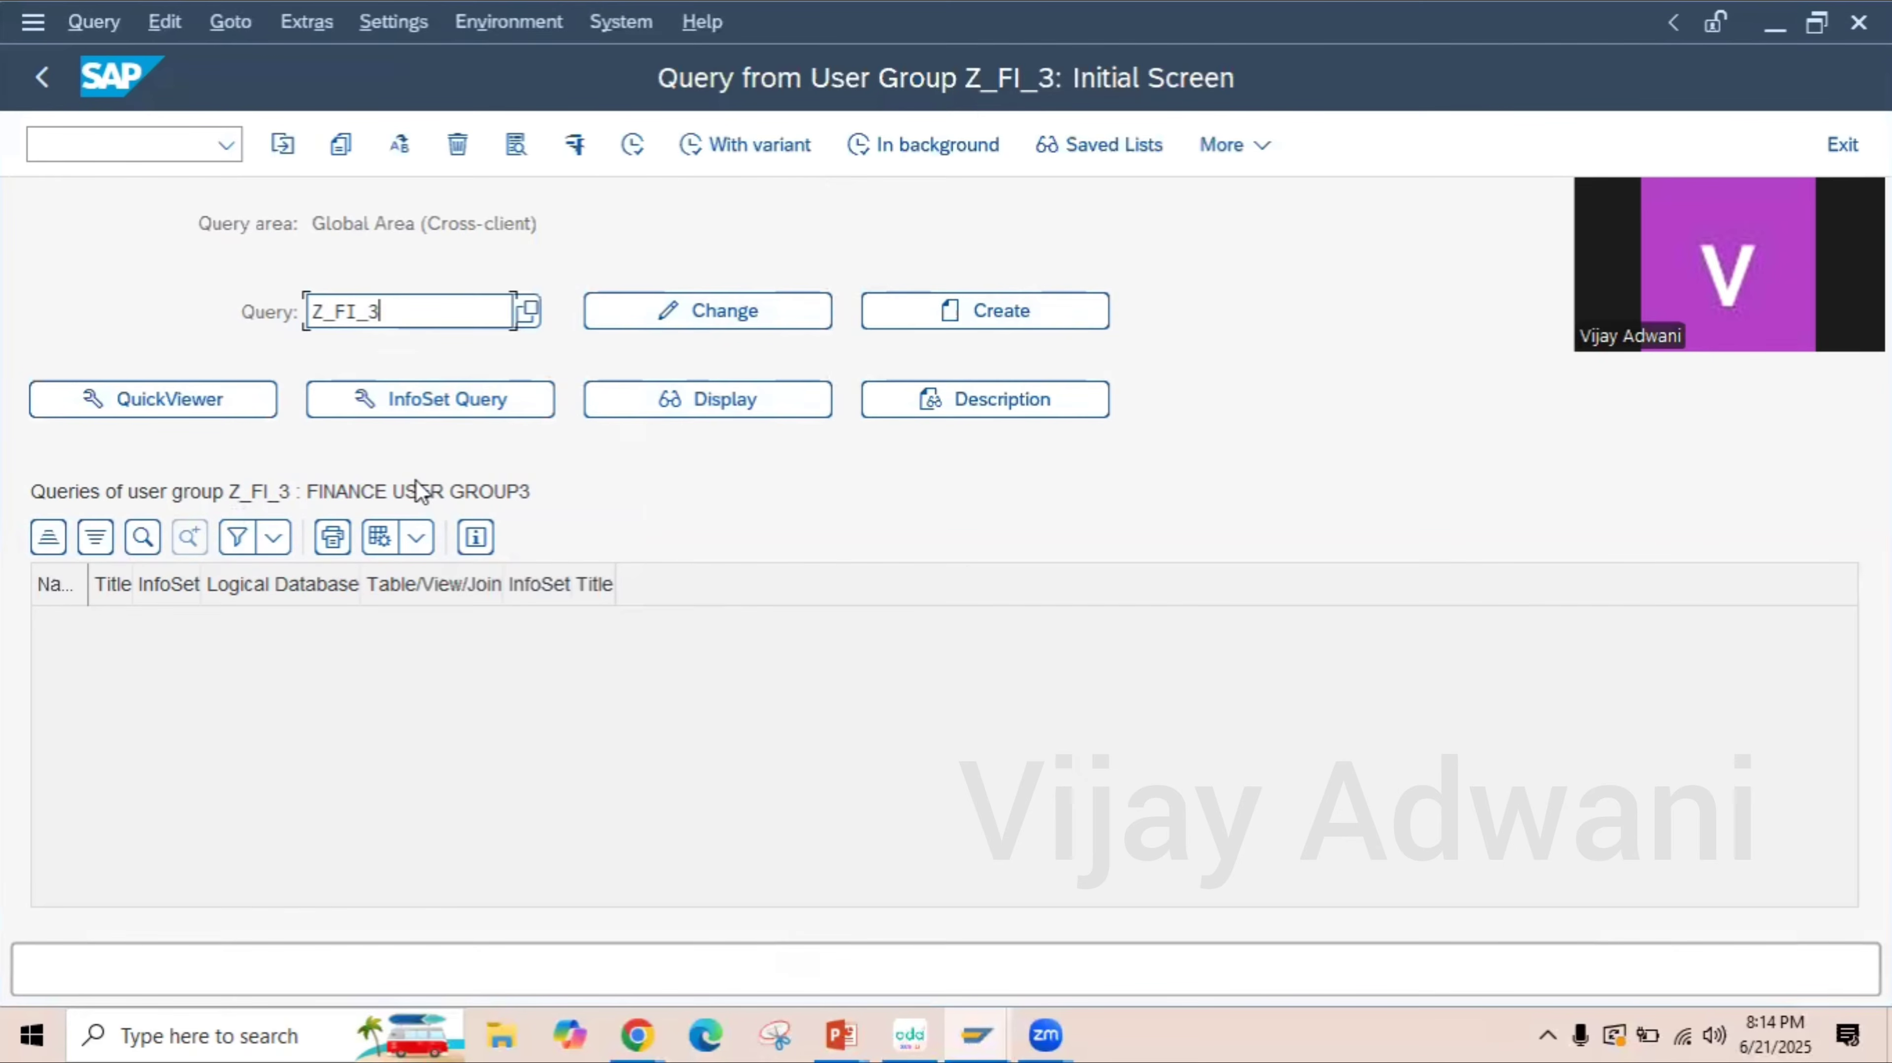
left_click(963, 310)
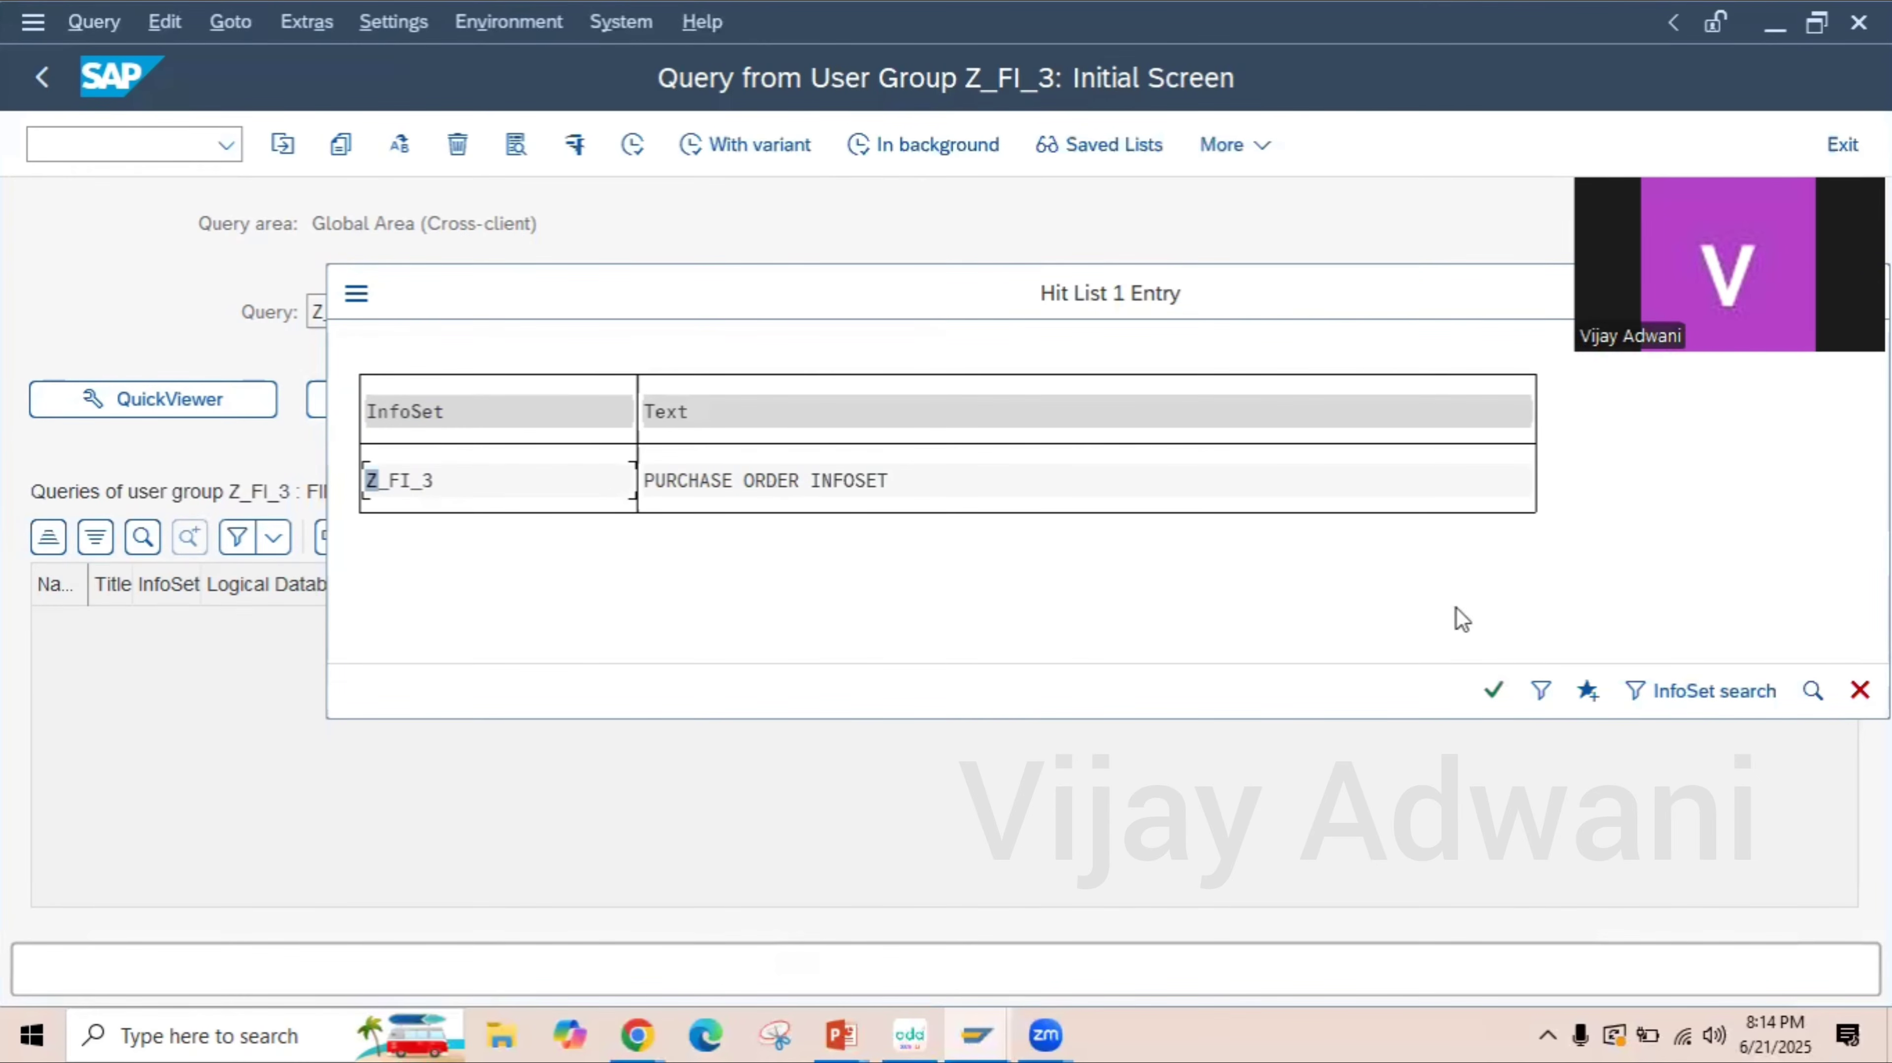
left_click(1494, 690)
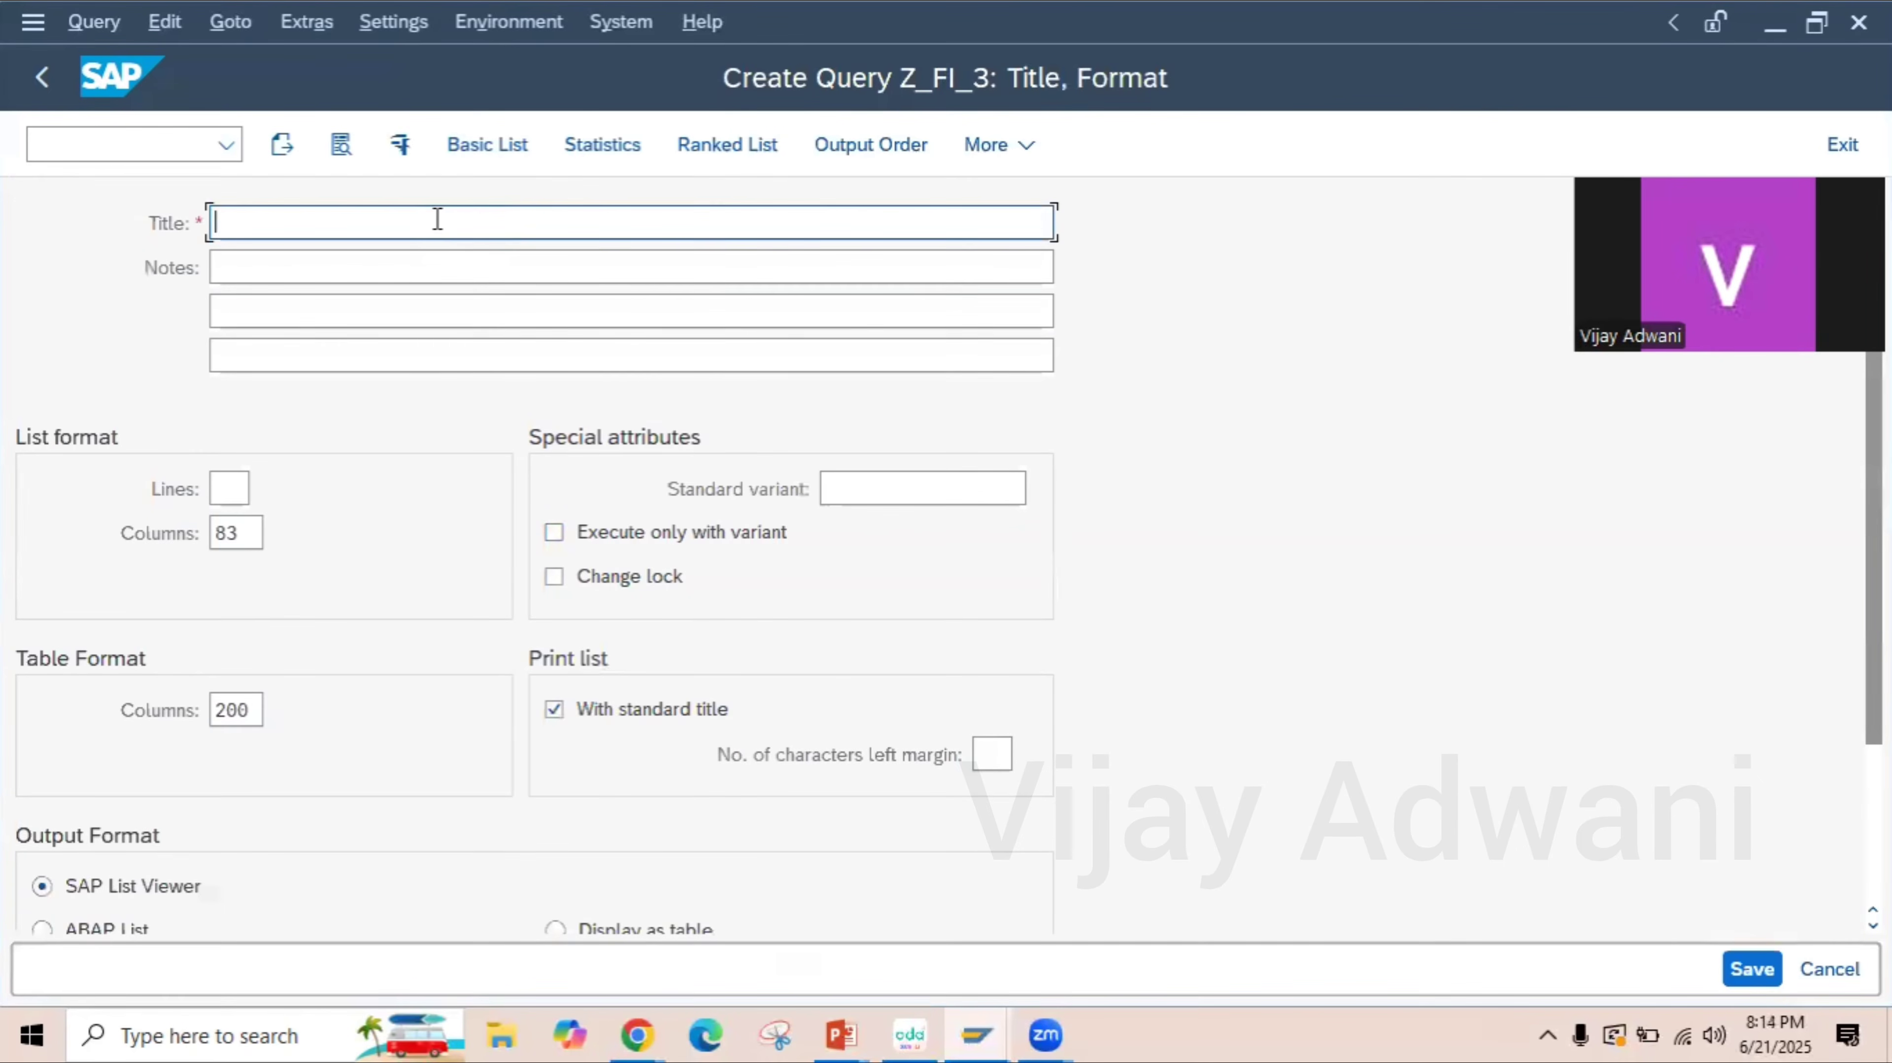
- Title the query PURCHASE ORDER DETAILS WITH BANK ACCOUNT NO and open its basic list layout design
type("PURCHASE OR")
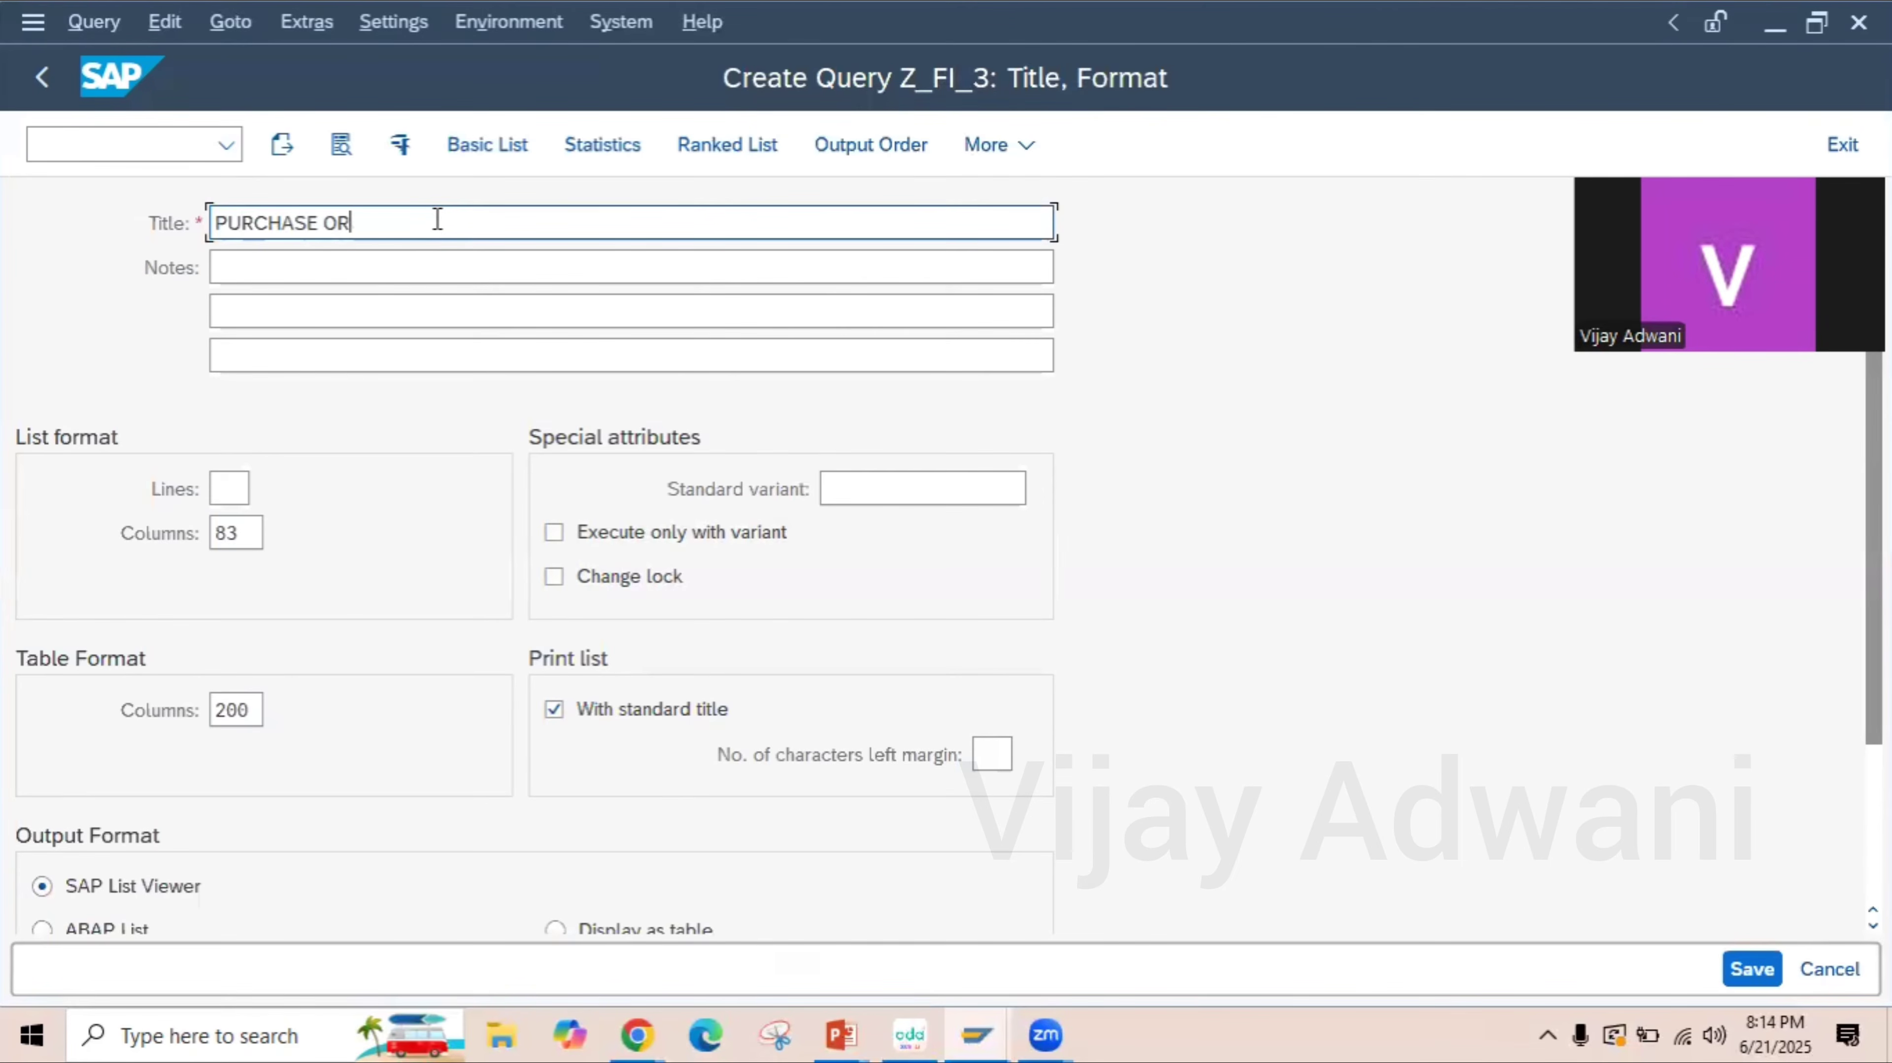
type("DER DETAIL")
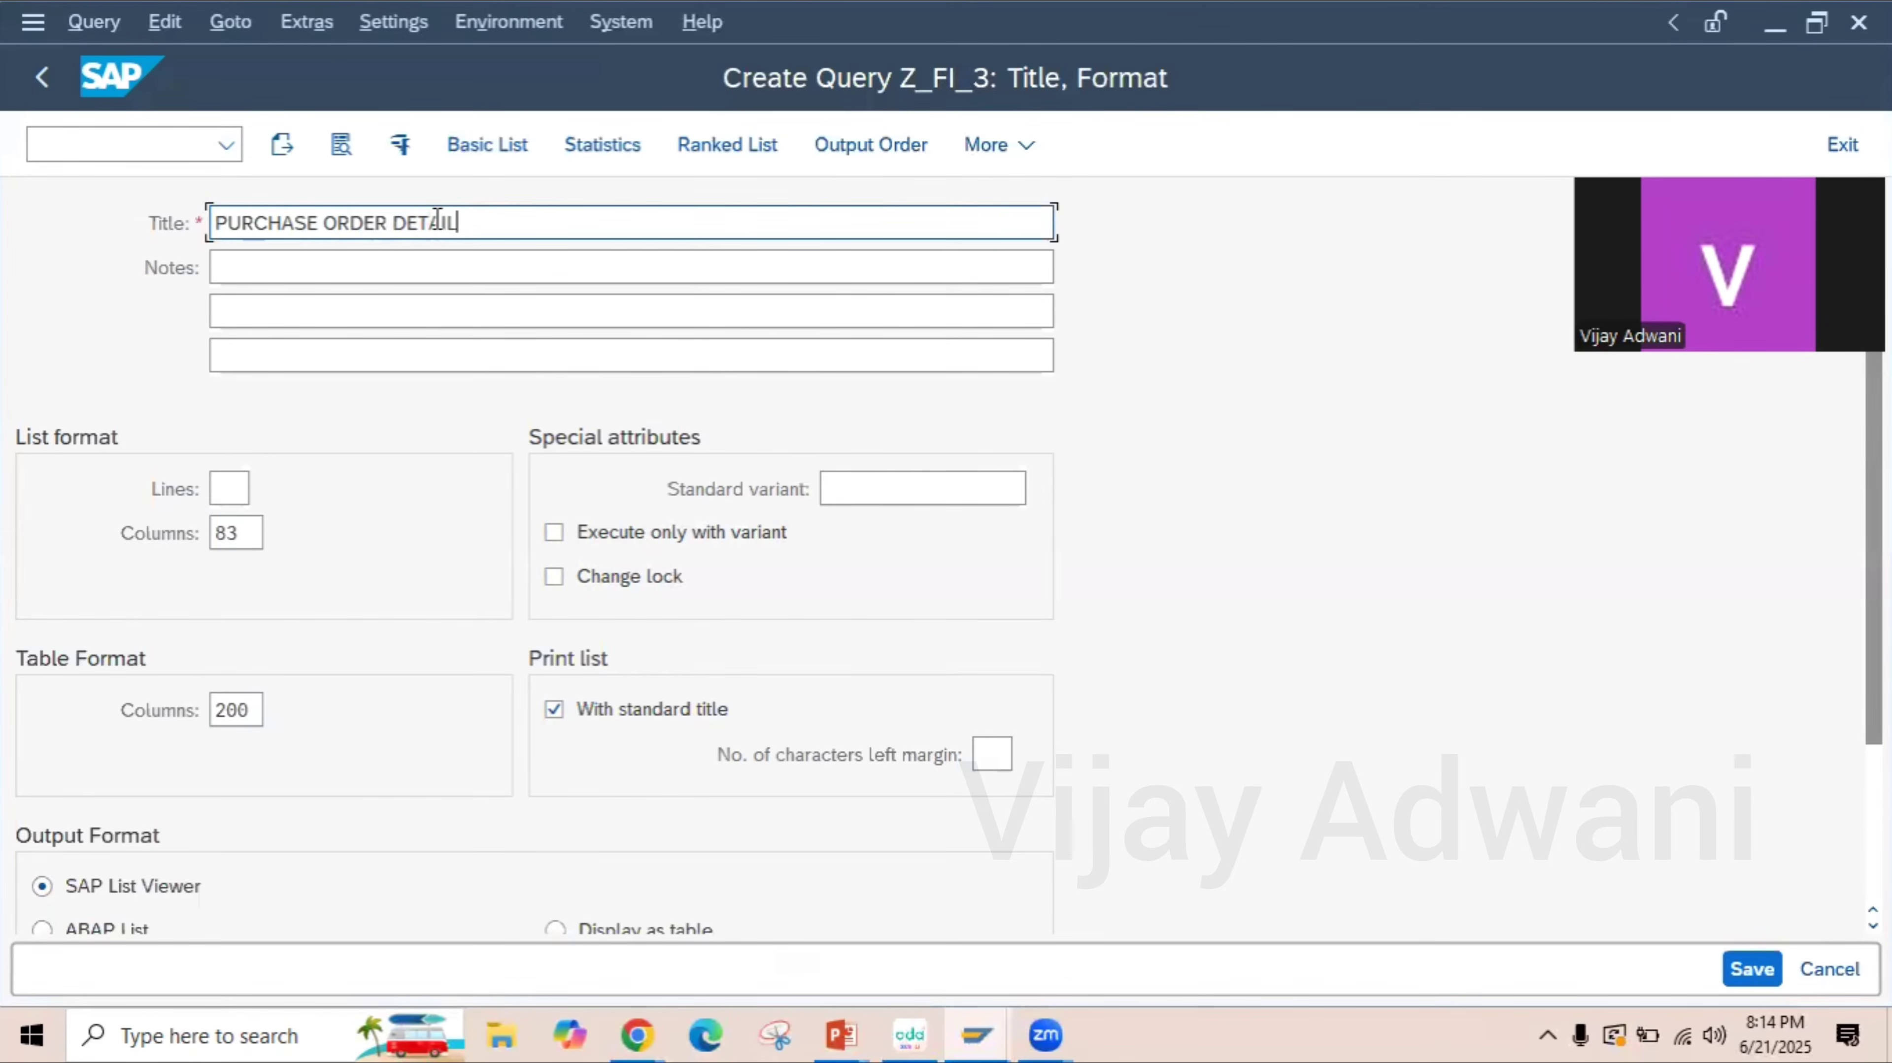
type("S WITH BANK ACCOUNT NO.")
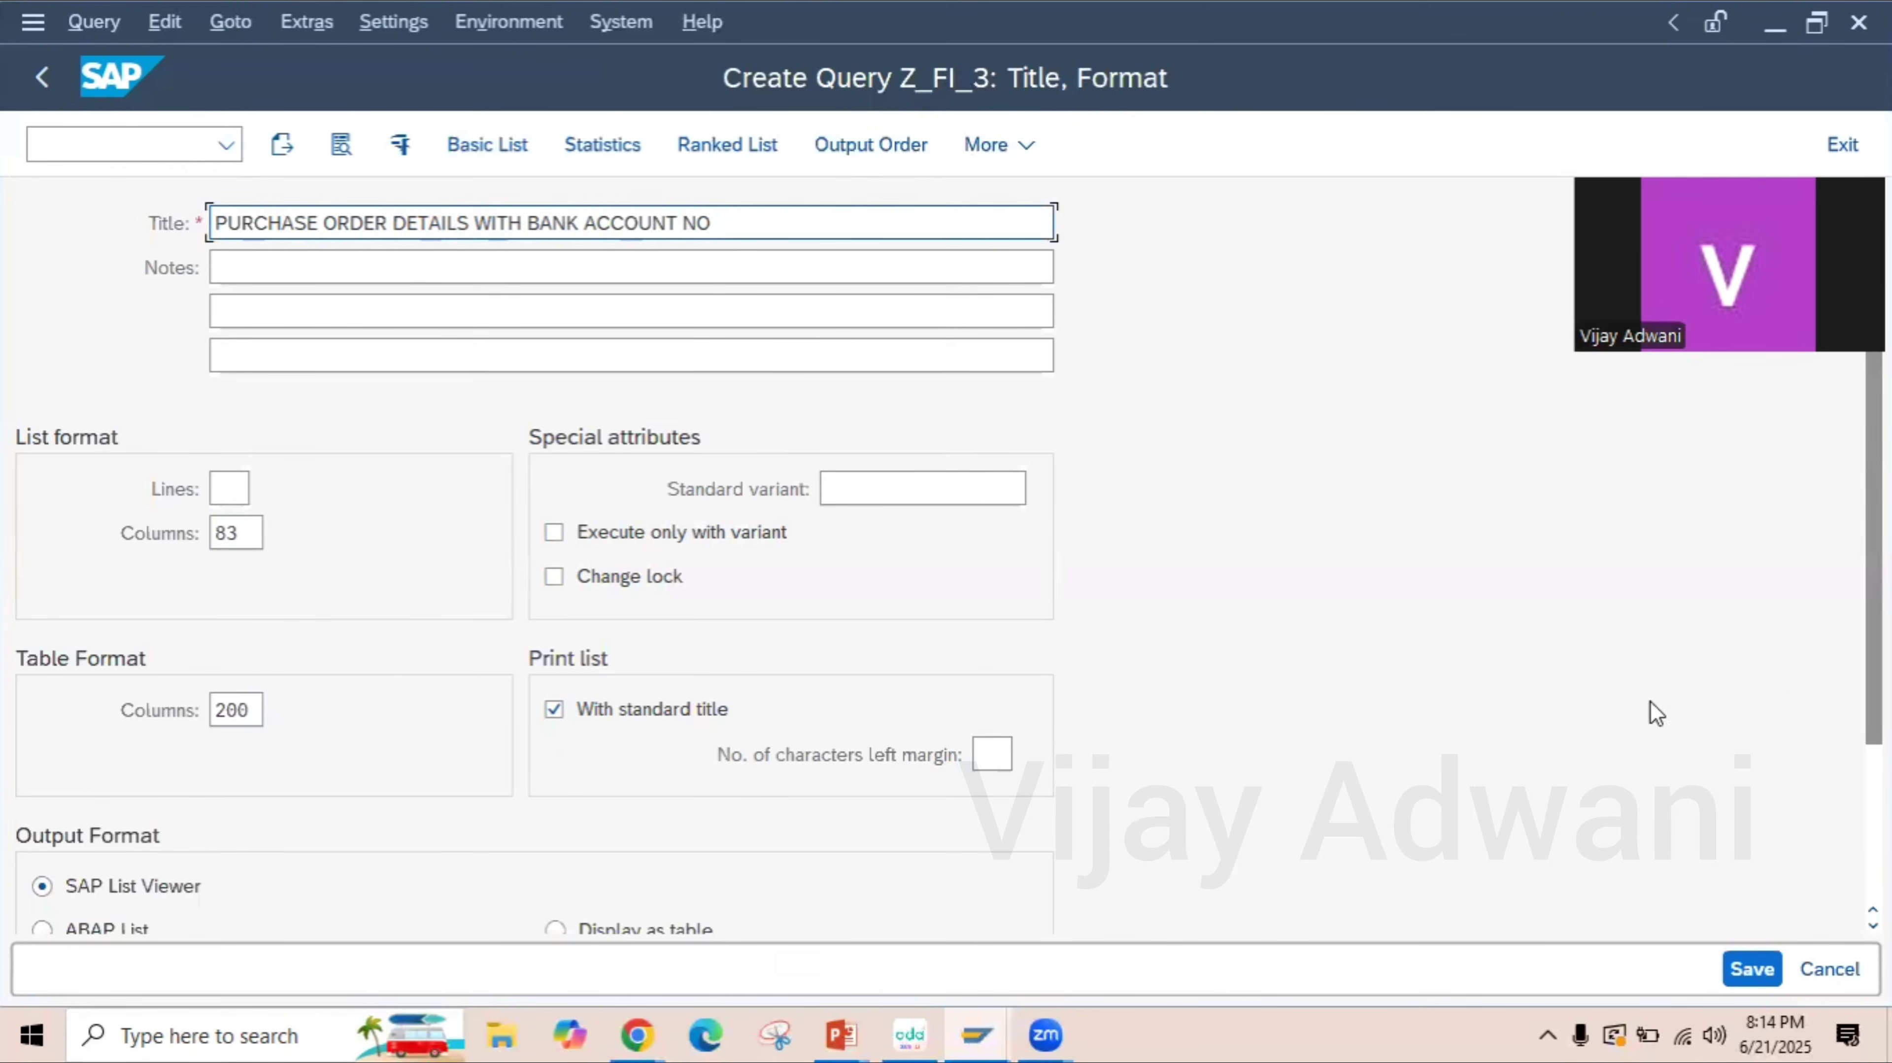
scroll(1874, 566, "down", 1)
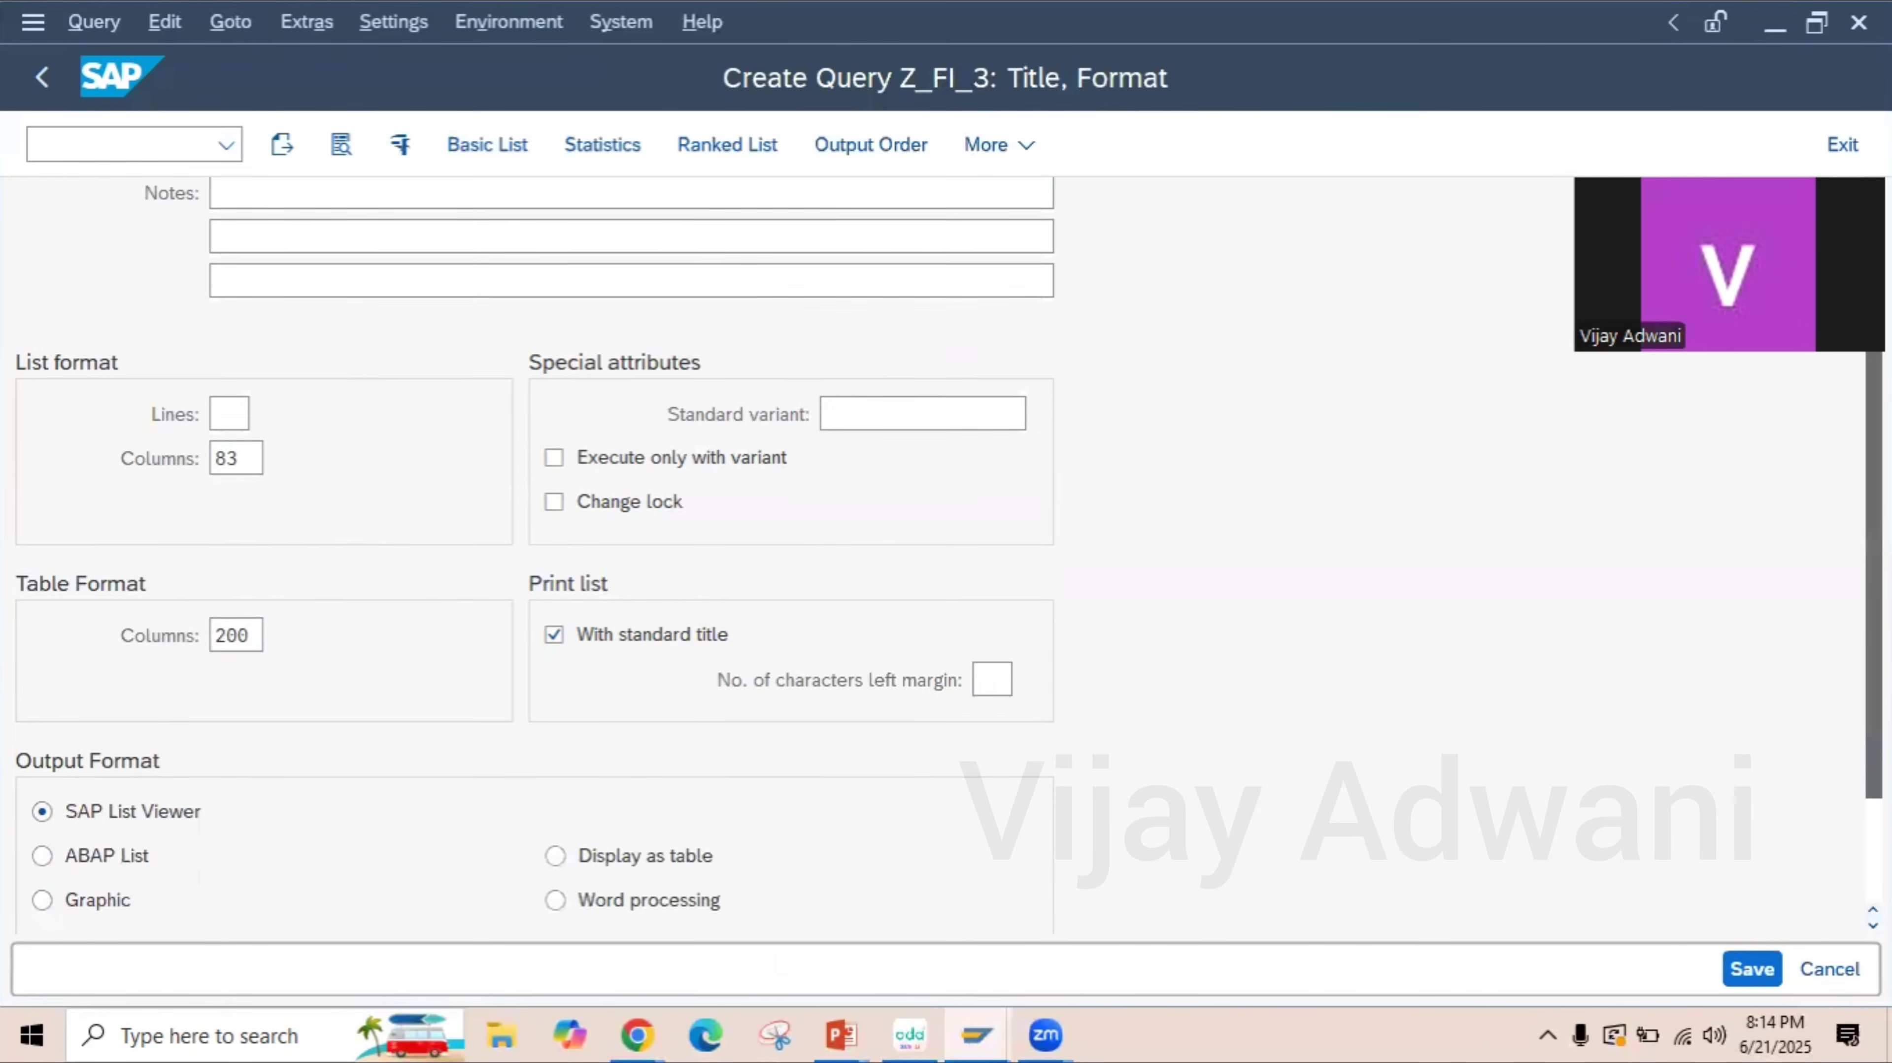
scroll(1873, 566, "down", 2)
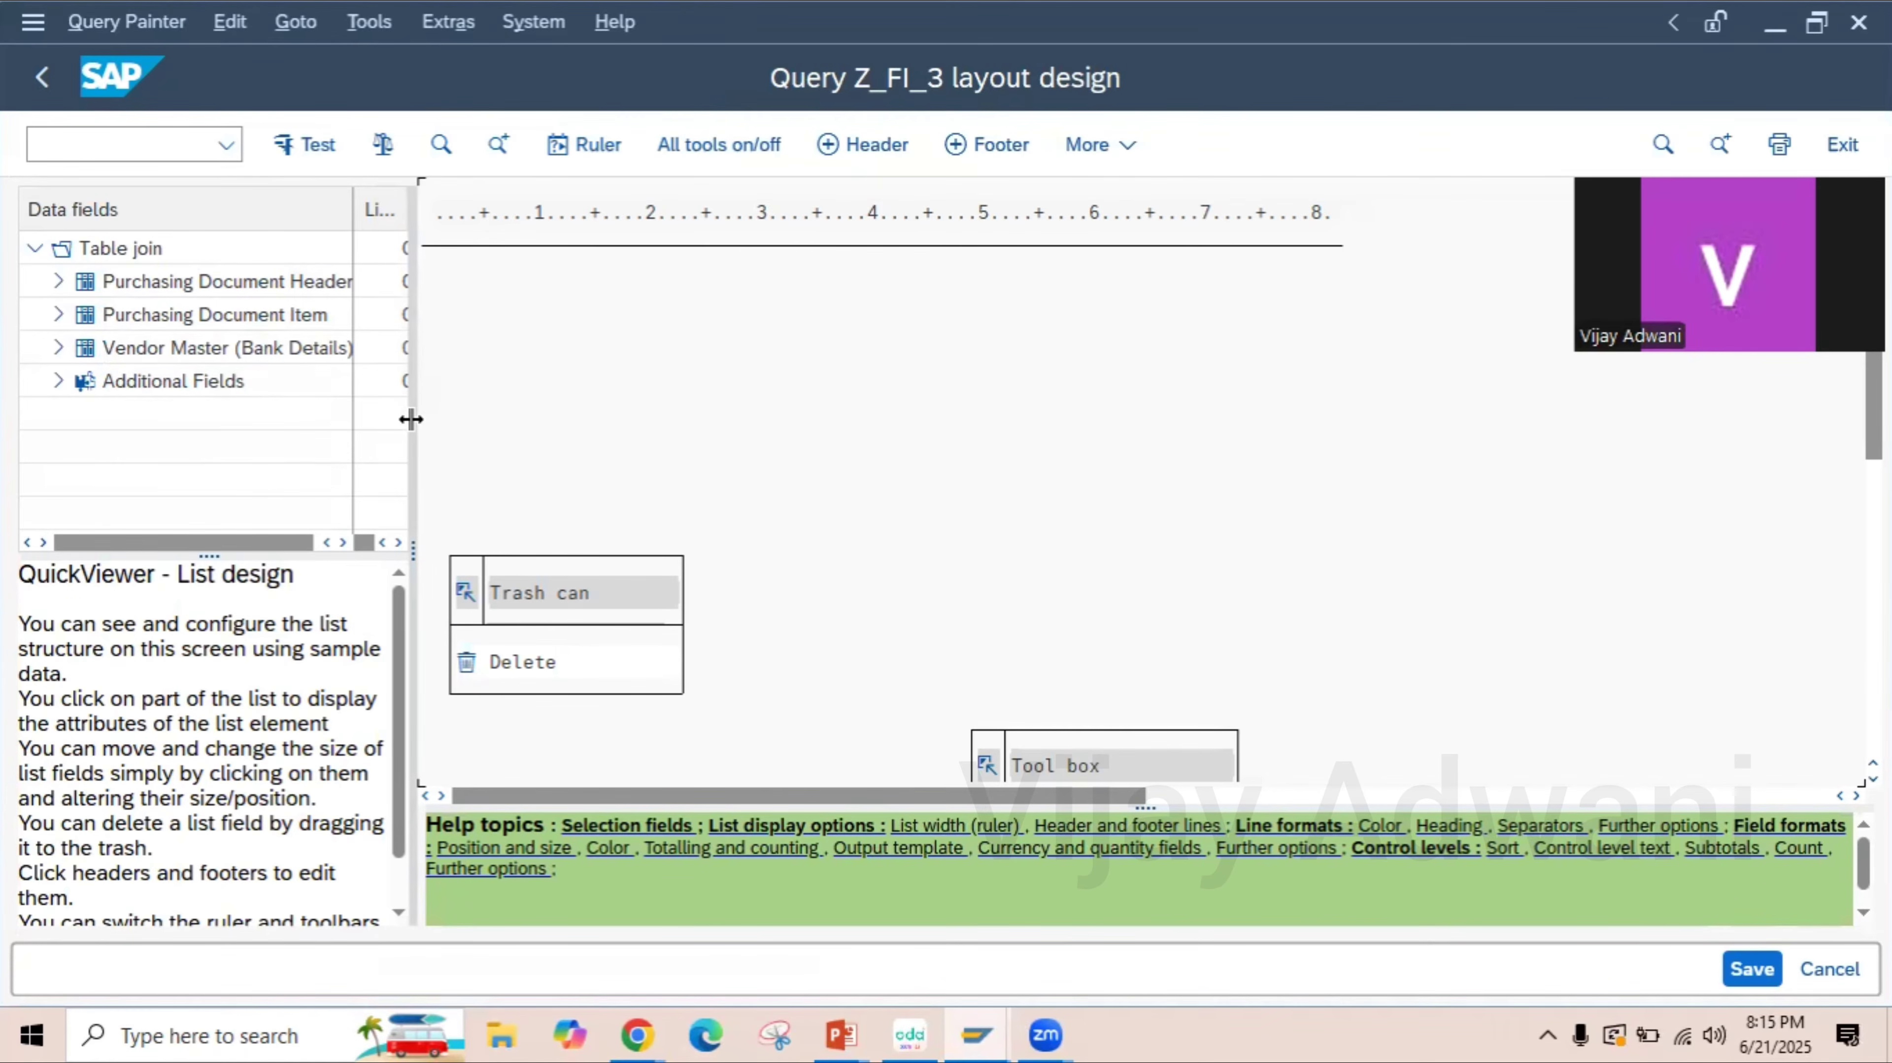
- From EKKO, include Company Code, Purchasing Document Number and Supplier's Account Number as list and selection fields, and Purchasing Document Type as list field only
left_click_drag(411, 420, 748, 419)
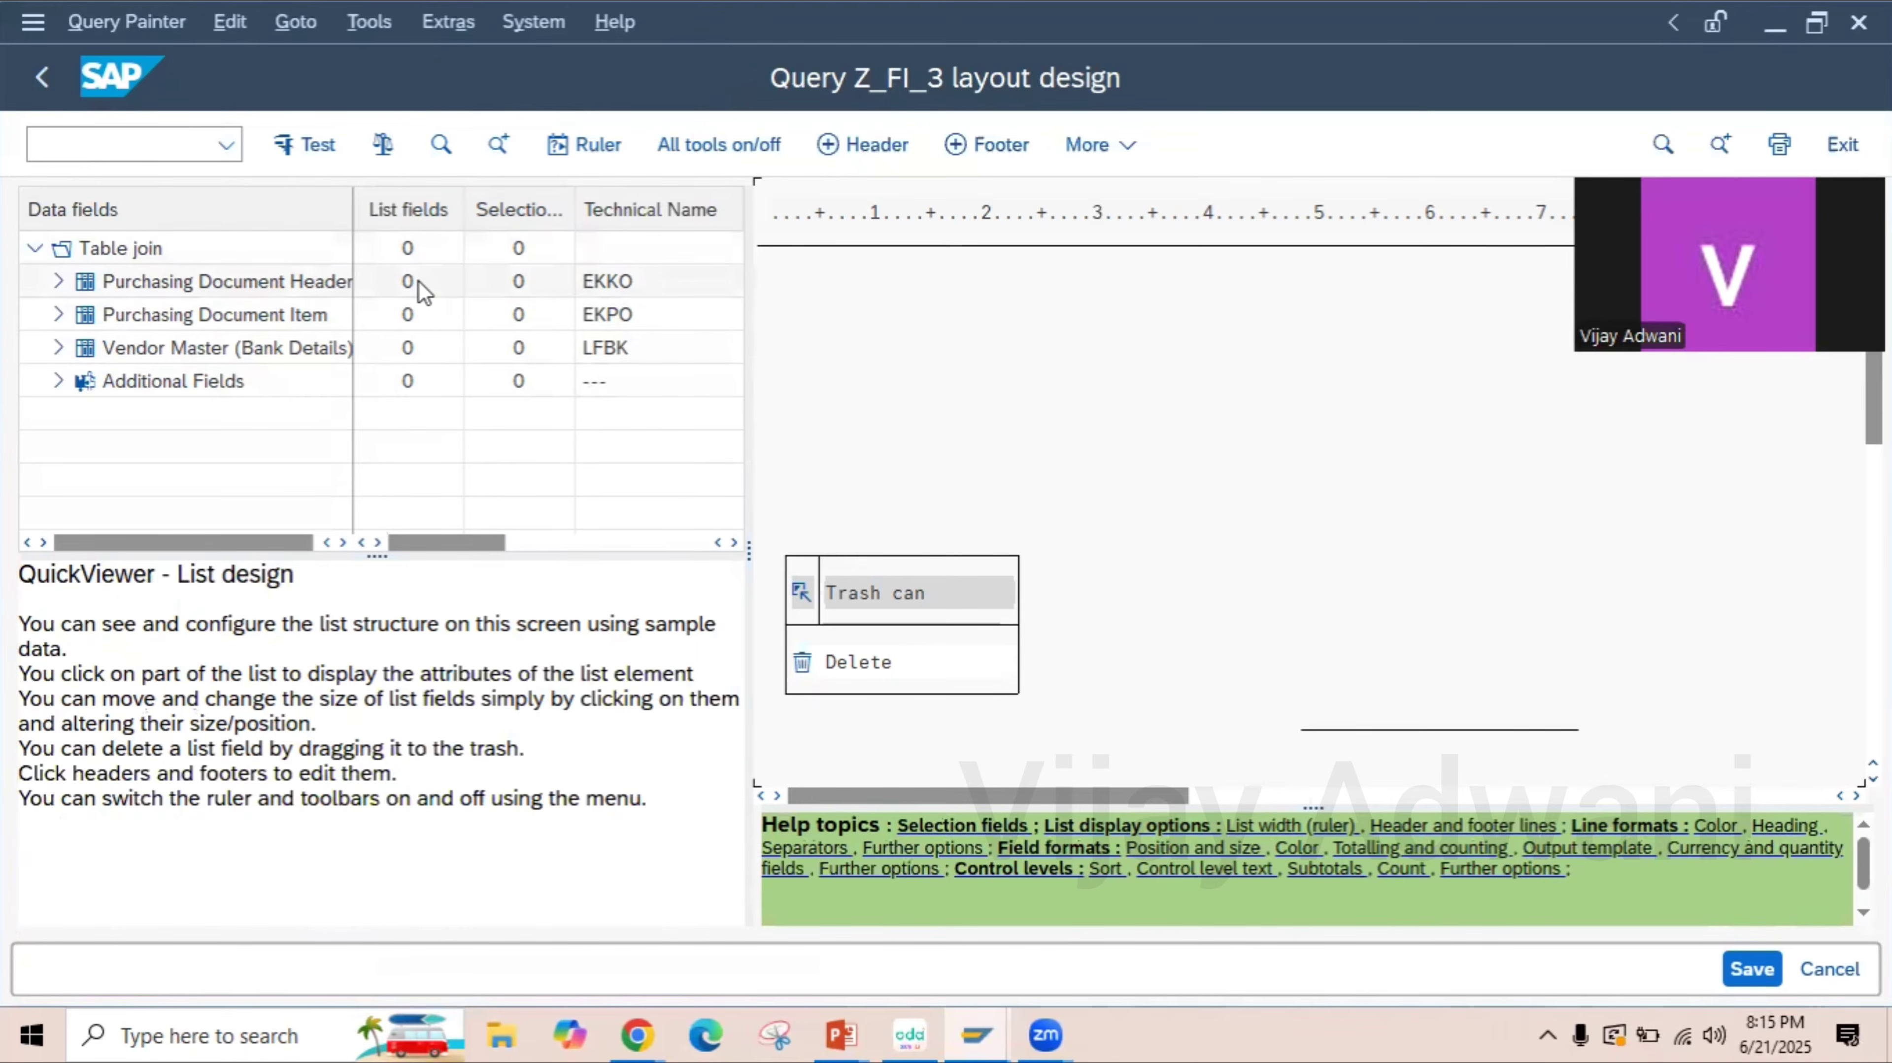
left_click(58, 279)
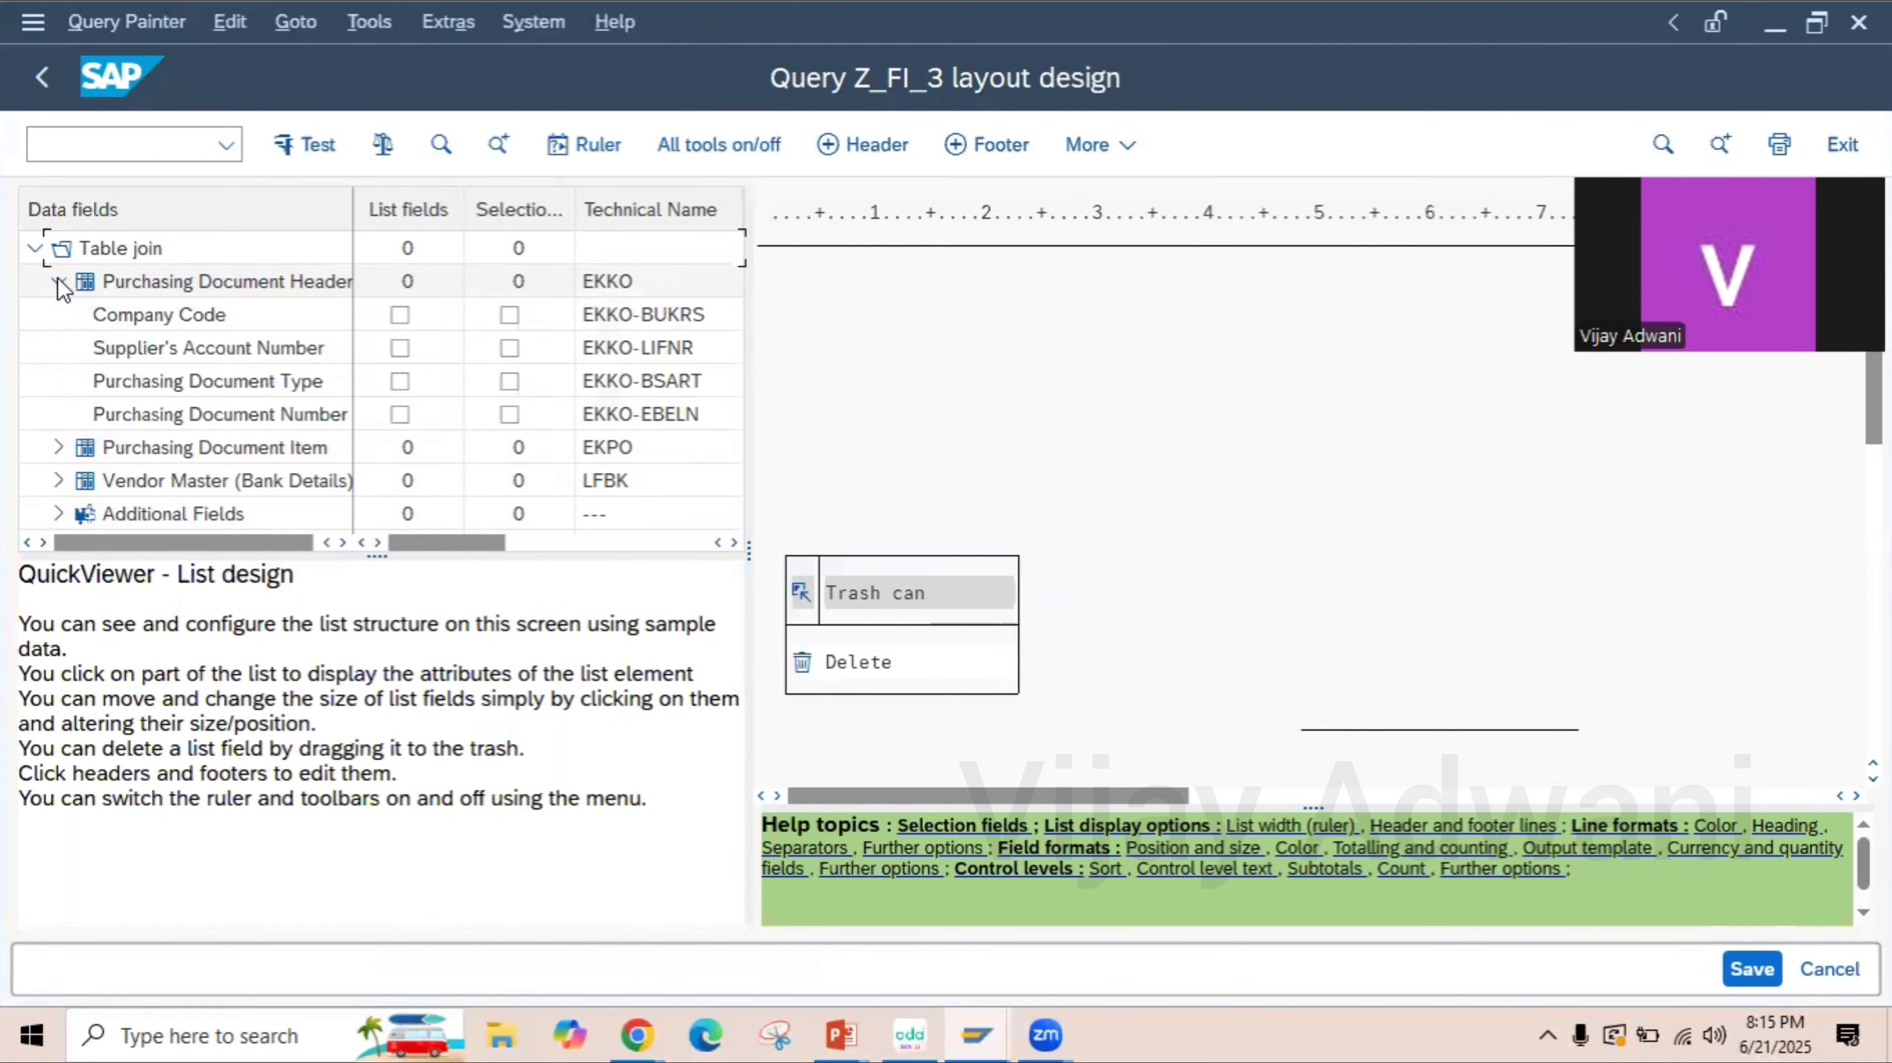
left_click(510, 315)
left_click(399, 316)
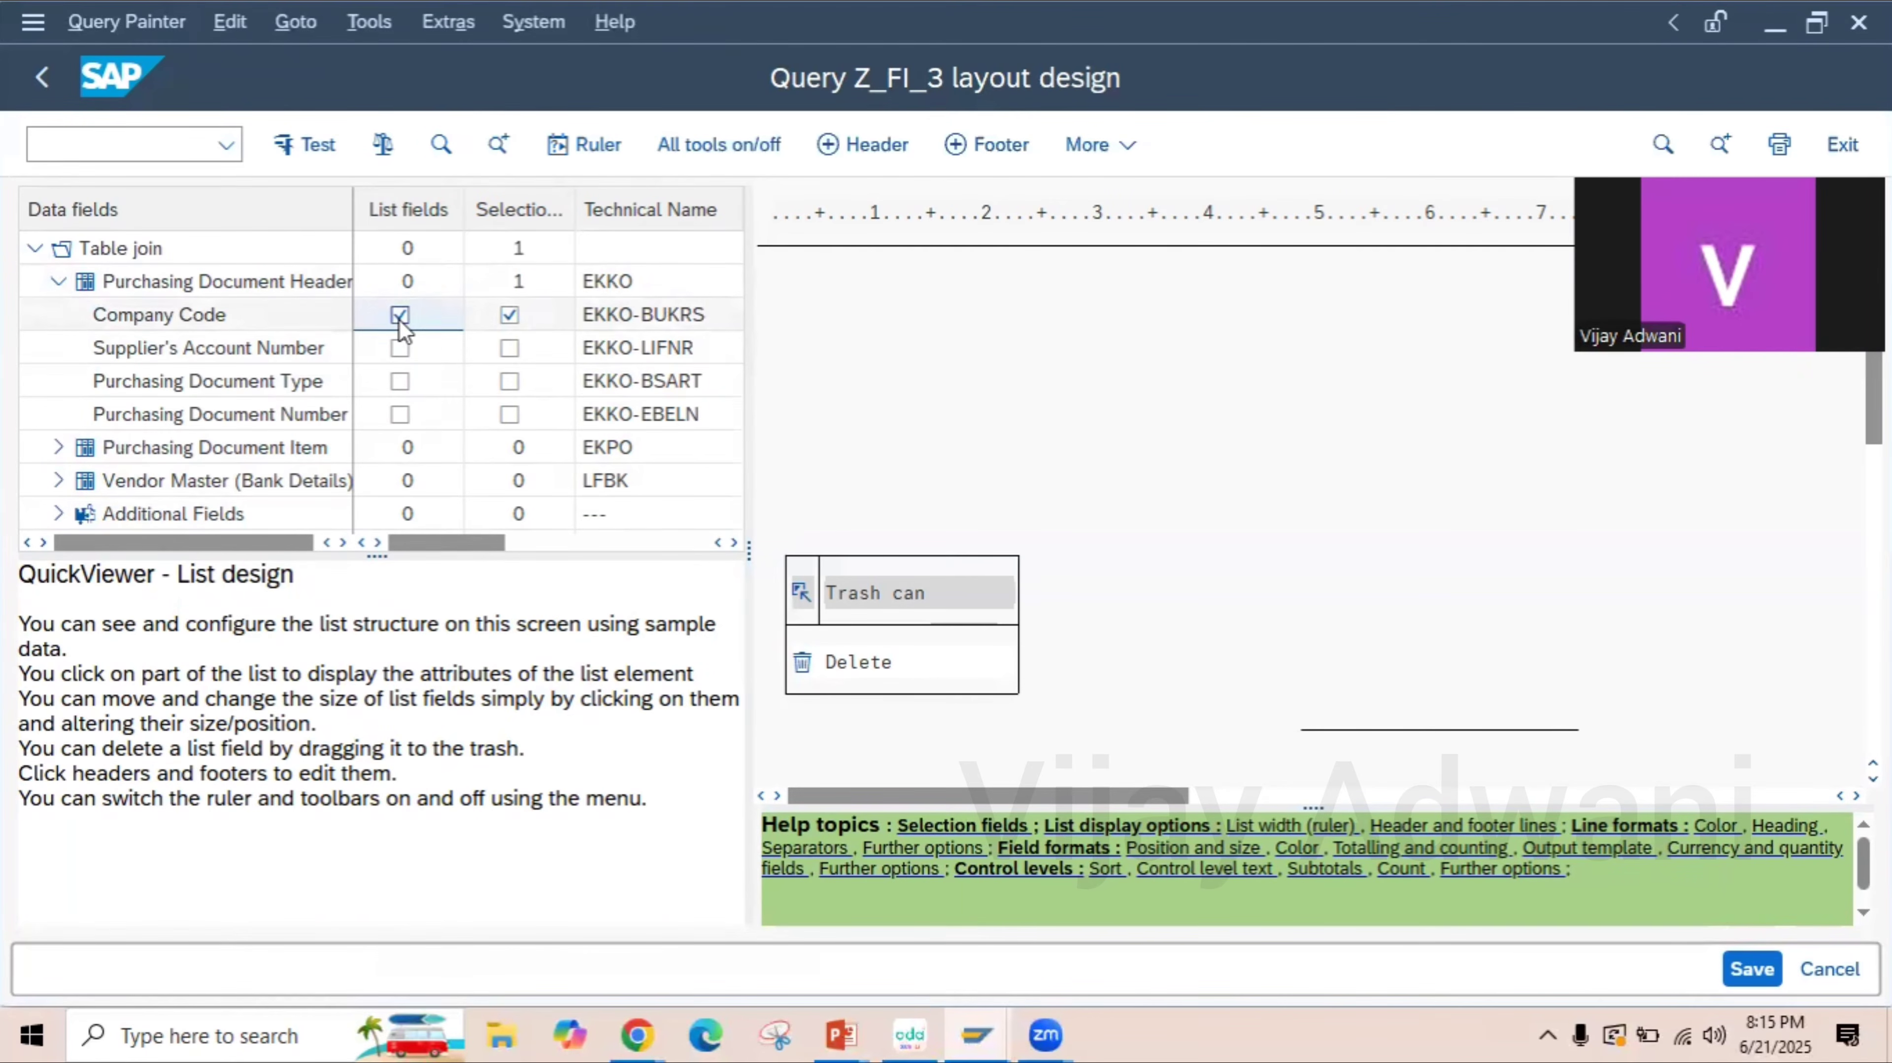
left_click(510, 414)
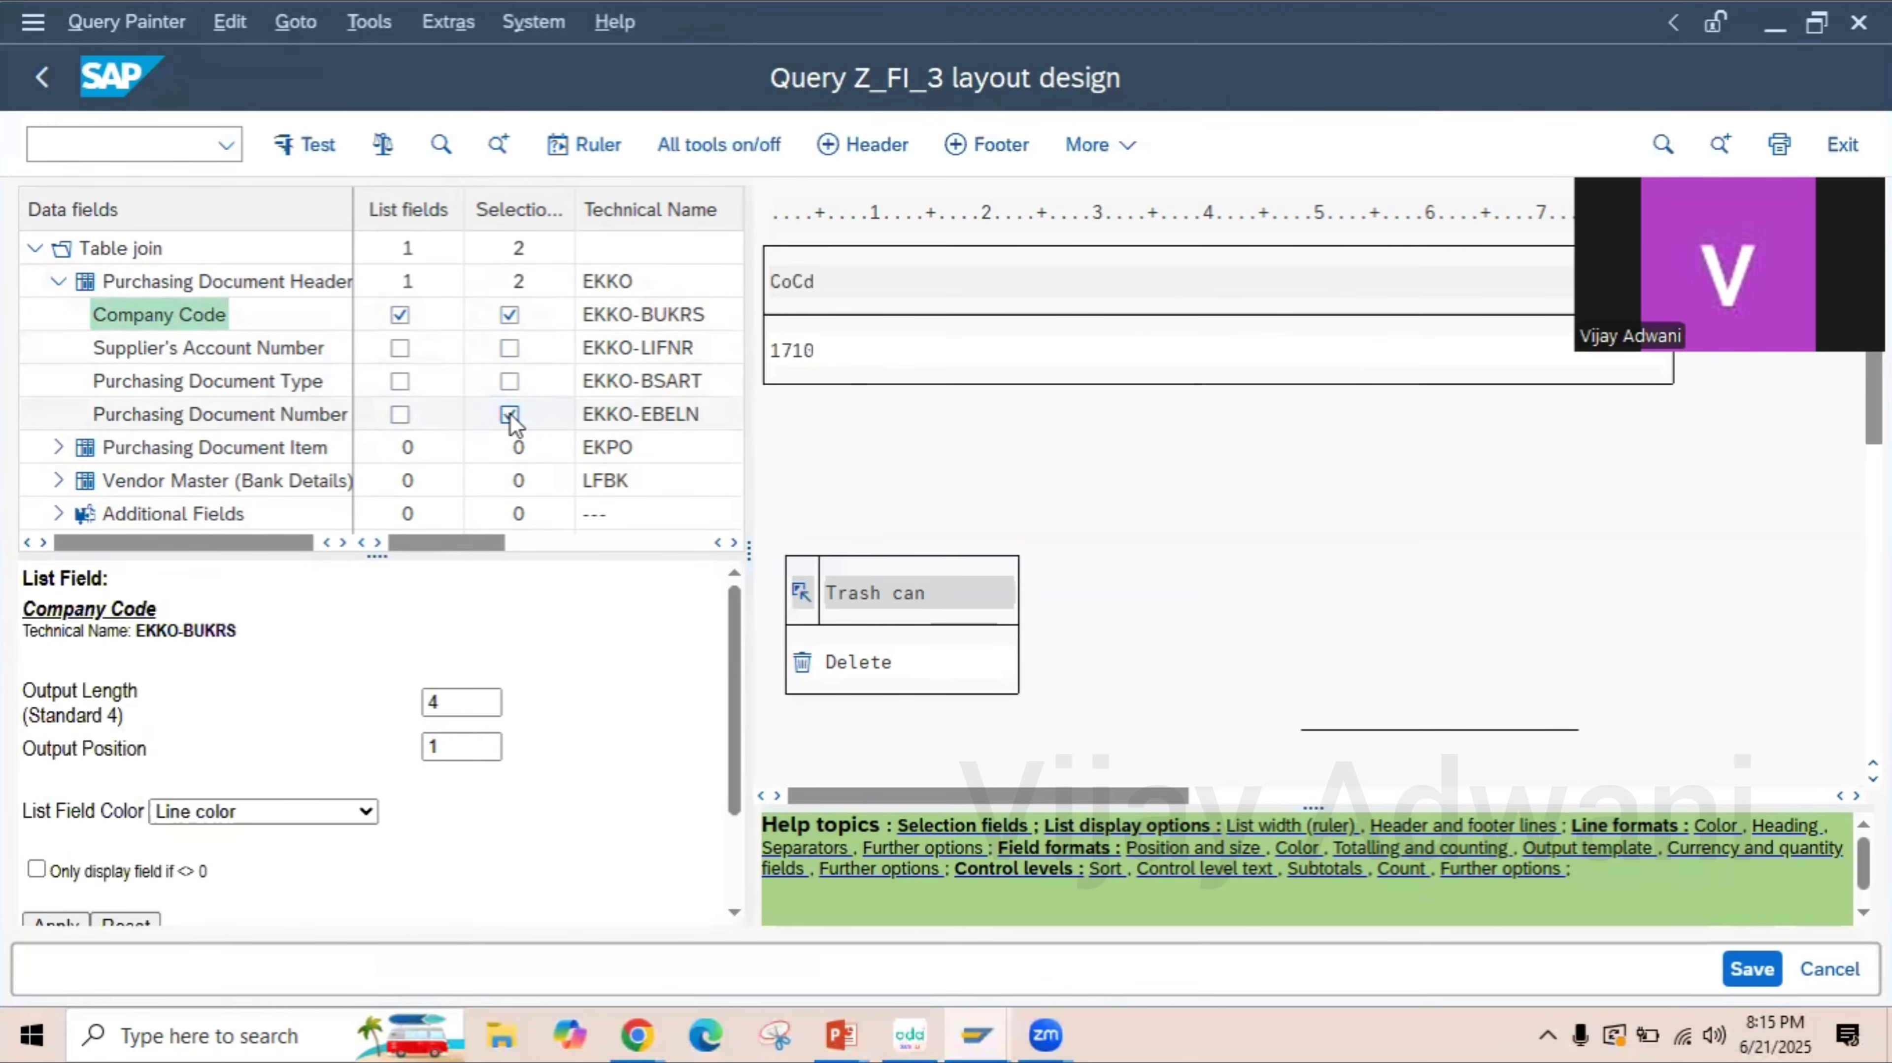
left_click(399, 415)
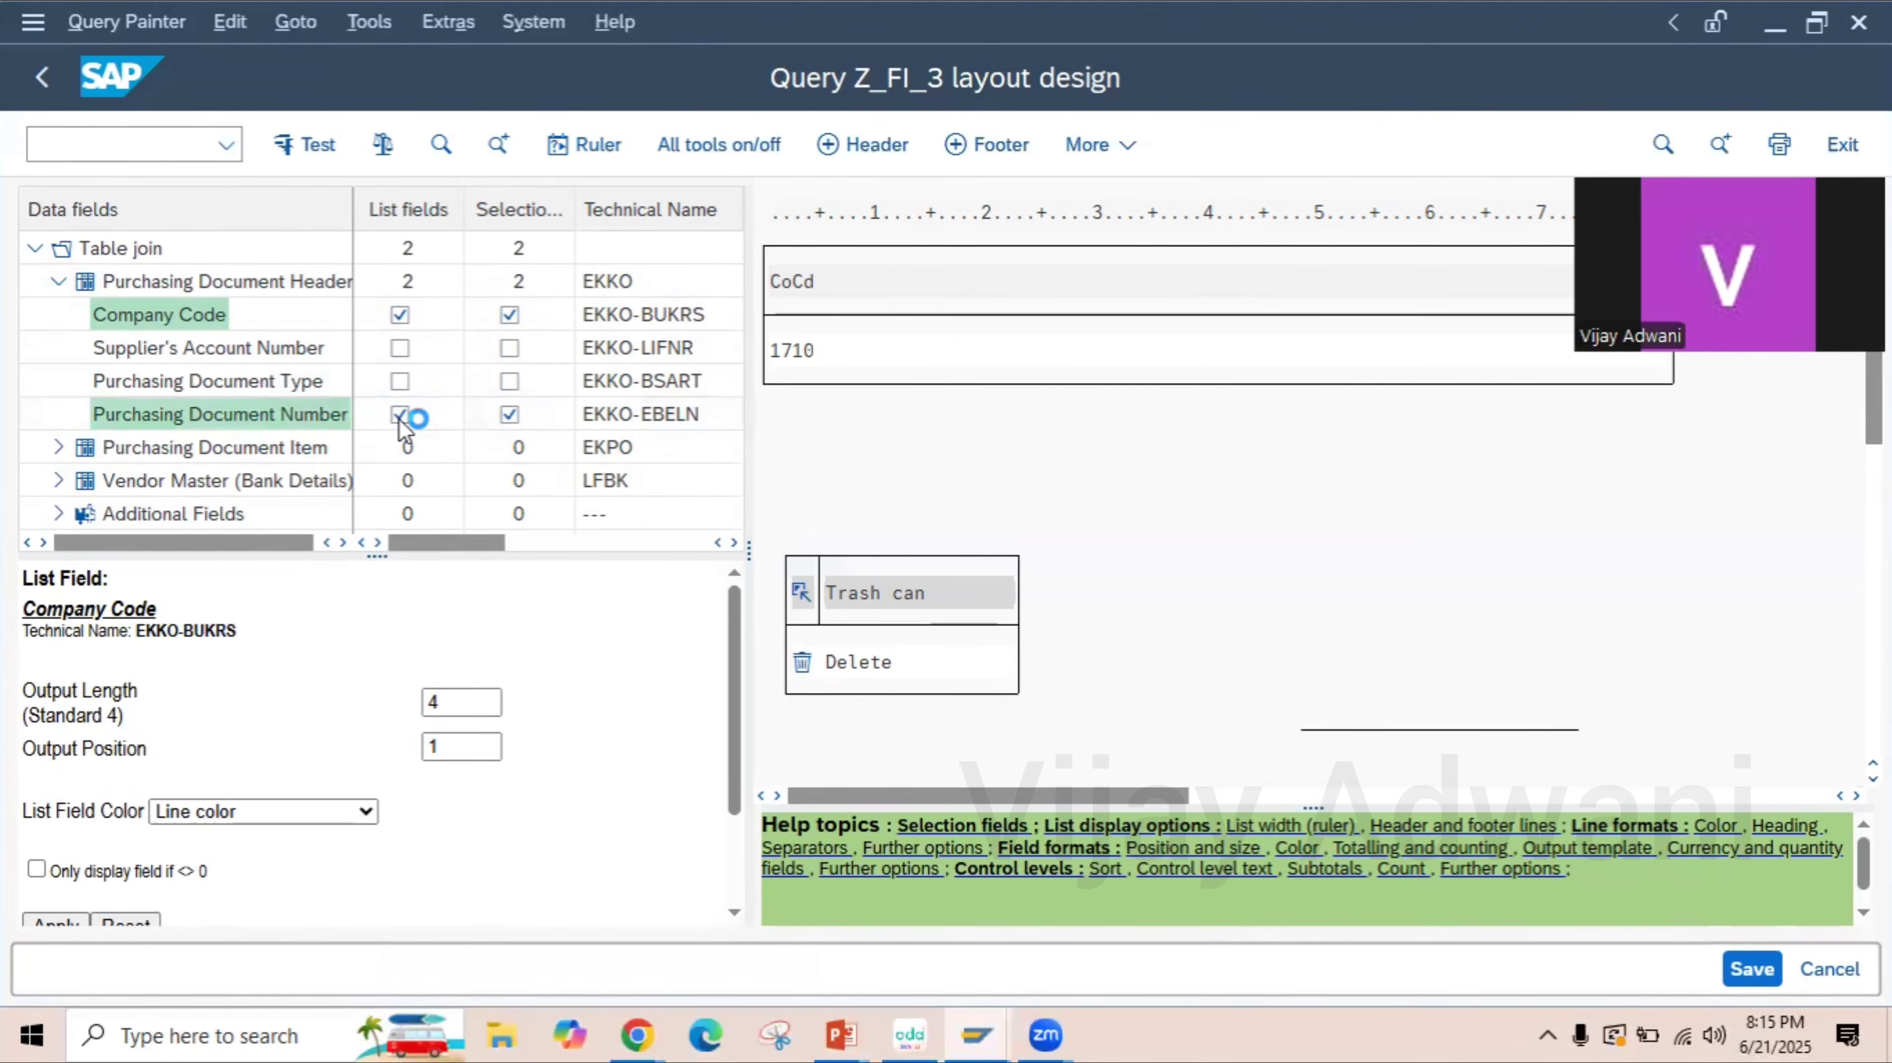
left_click(512, 350)
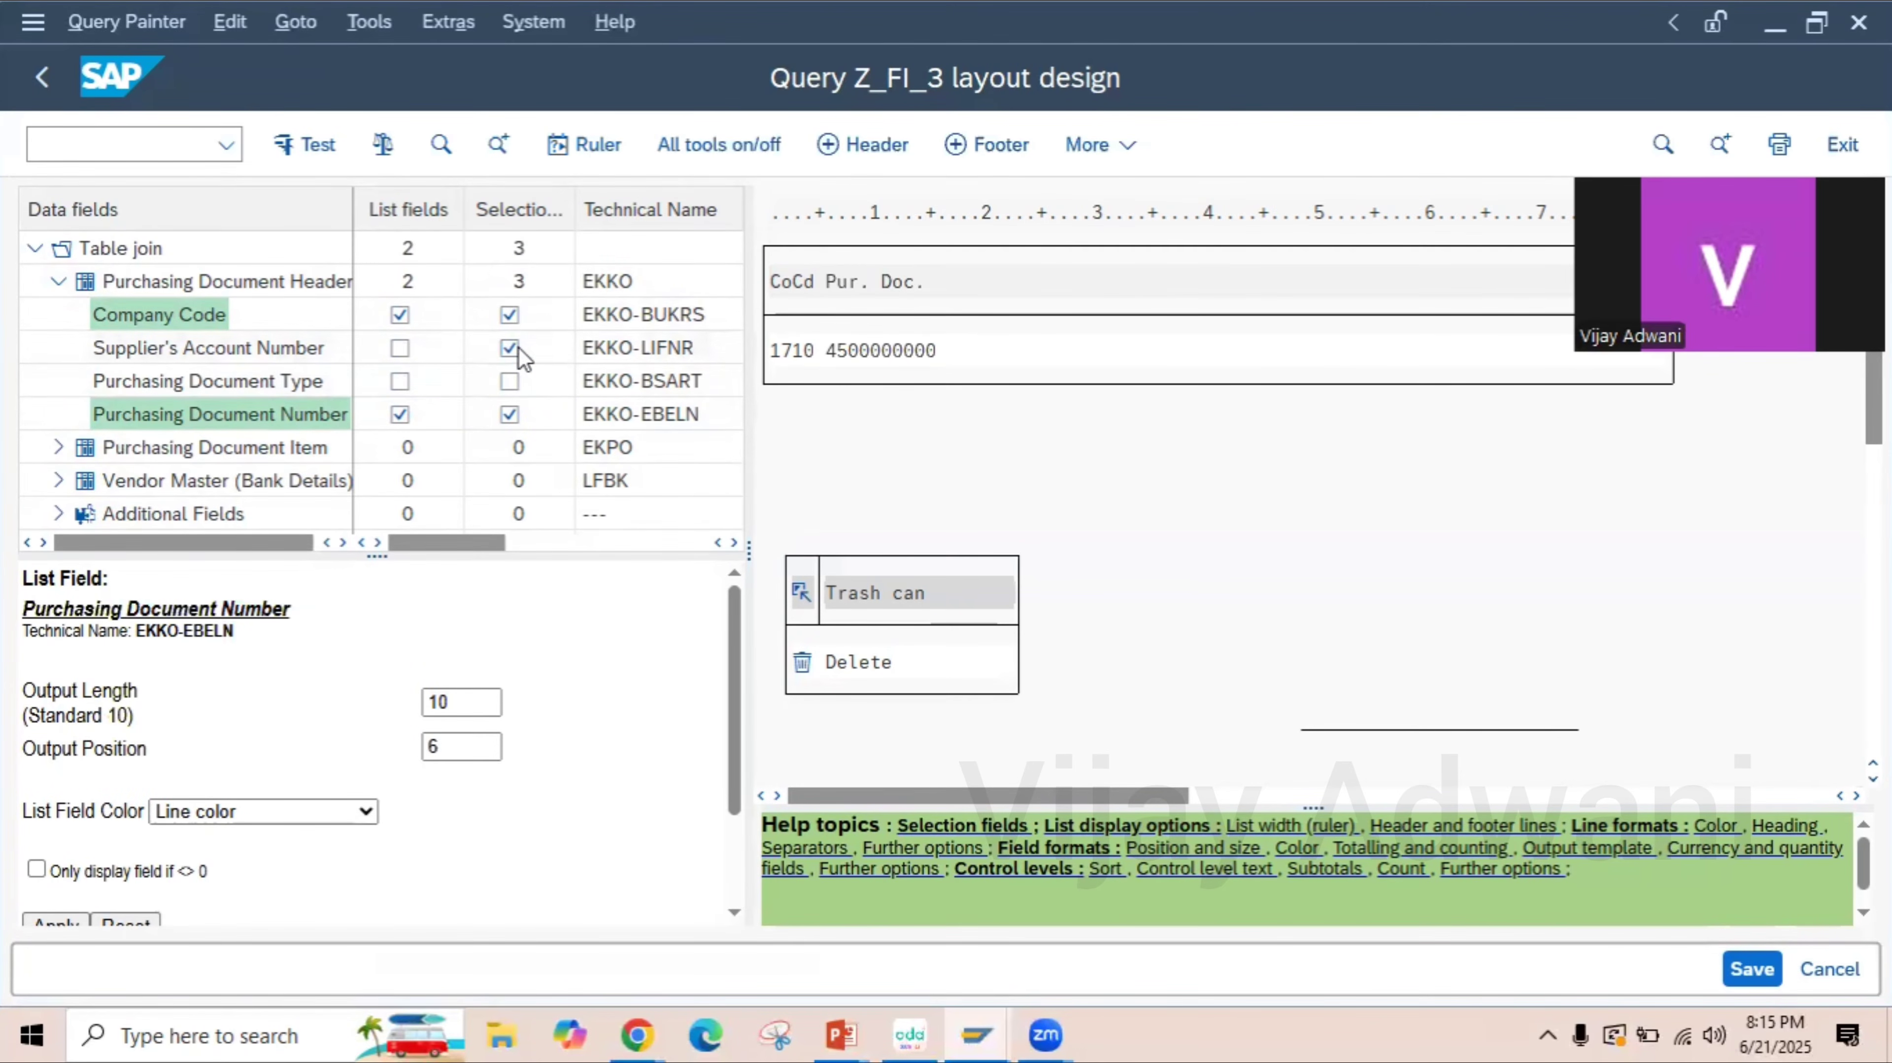
left_click(400, 348)
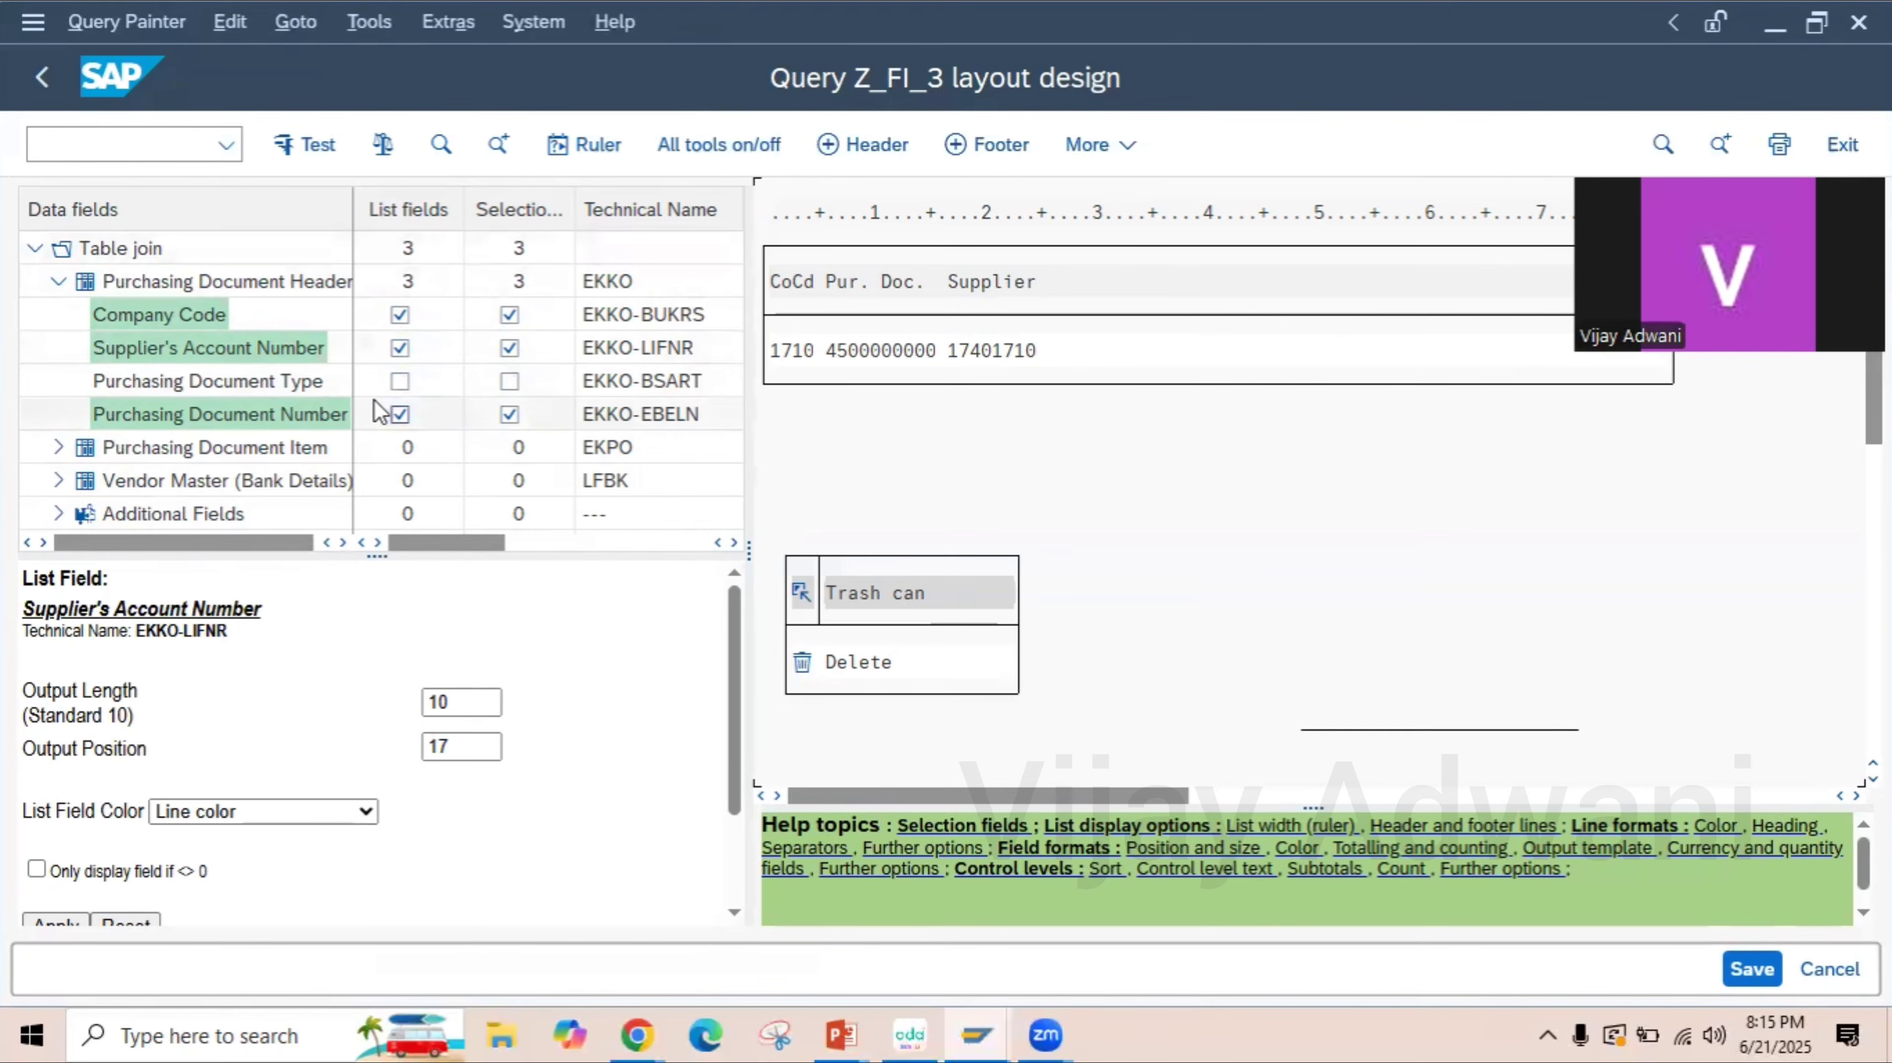
left_click(400, 381)
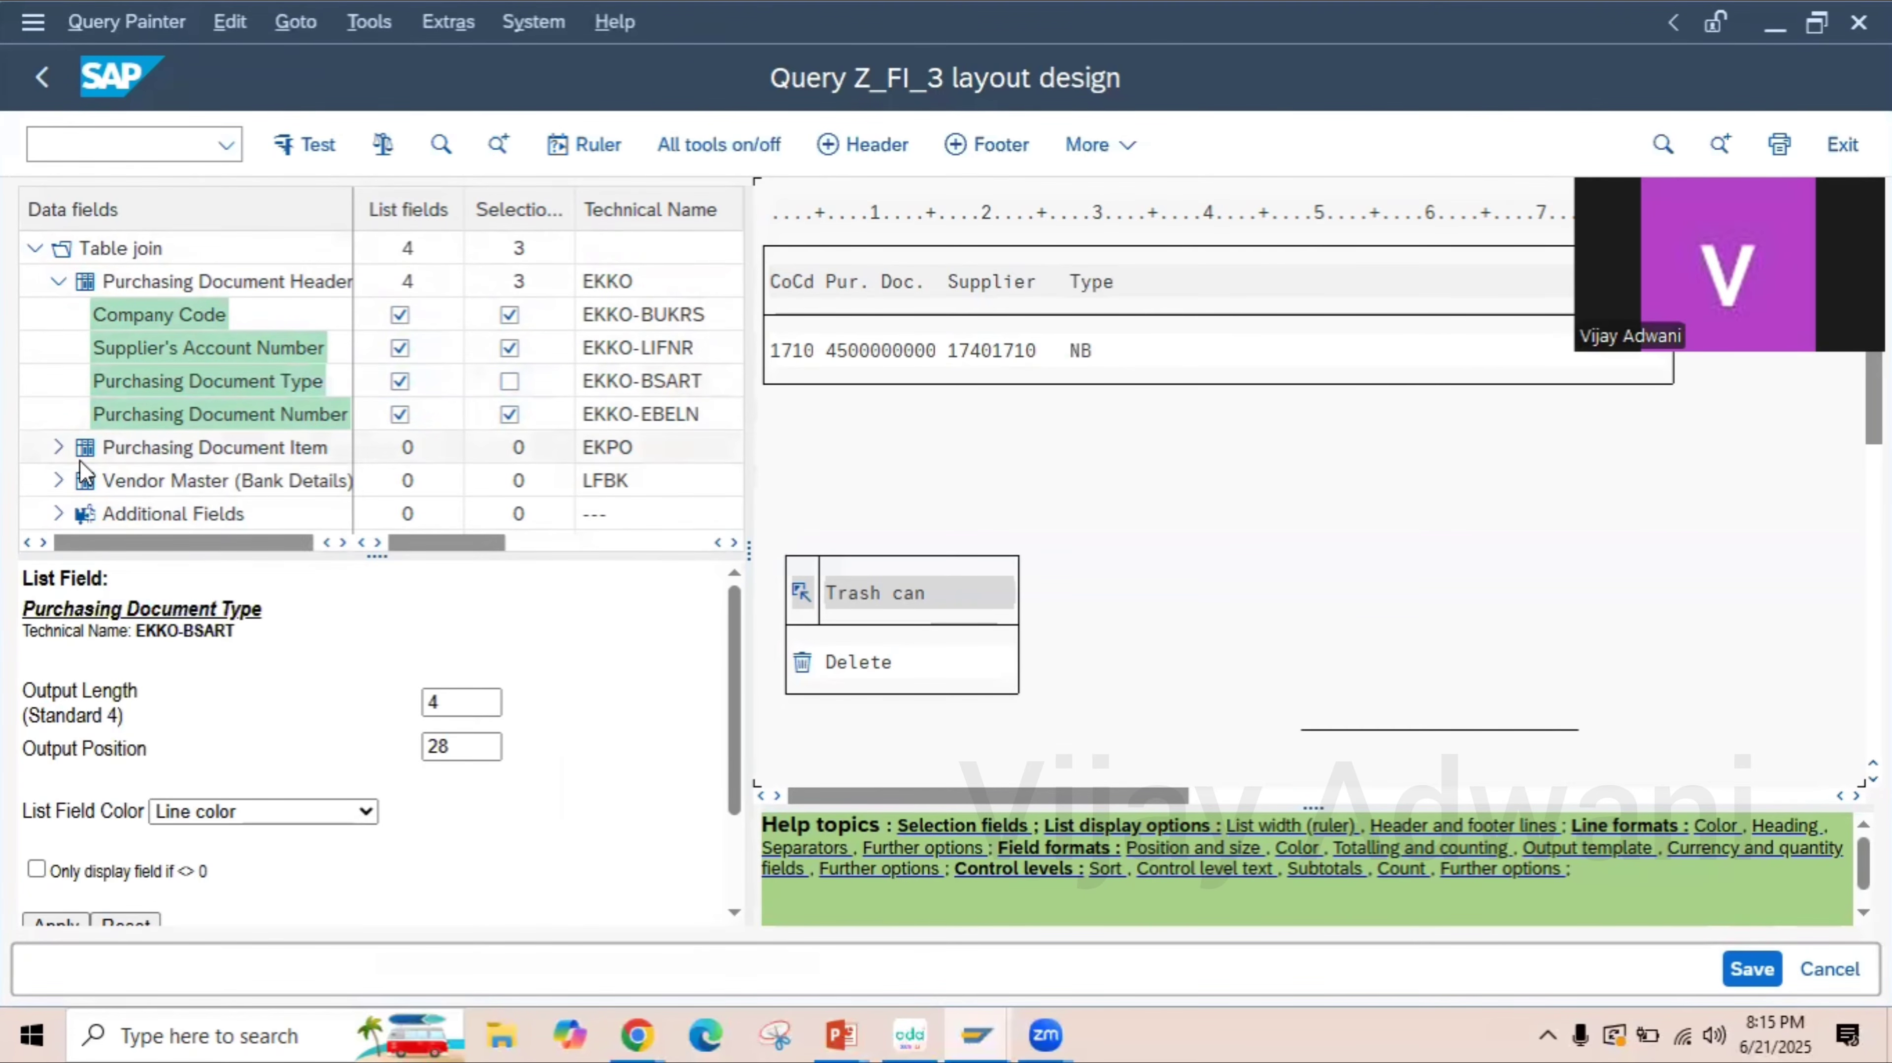
- Add the Purchasing Document Item fields Item Number of Purchasing Document, Plant and Material Number as list fields
left_click(57, 448)
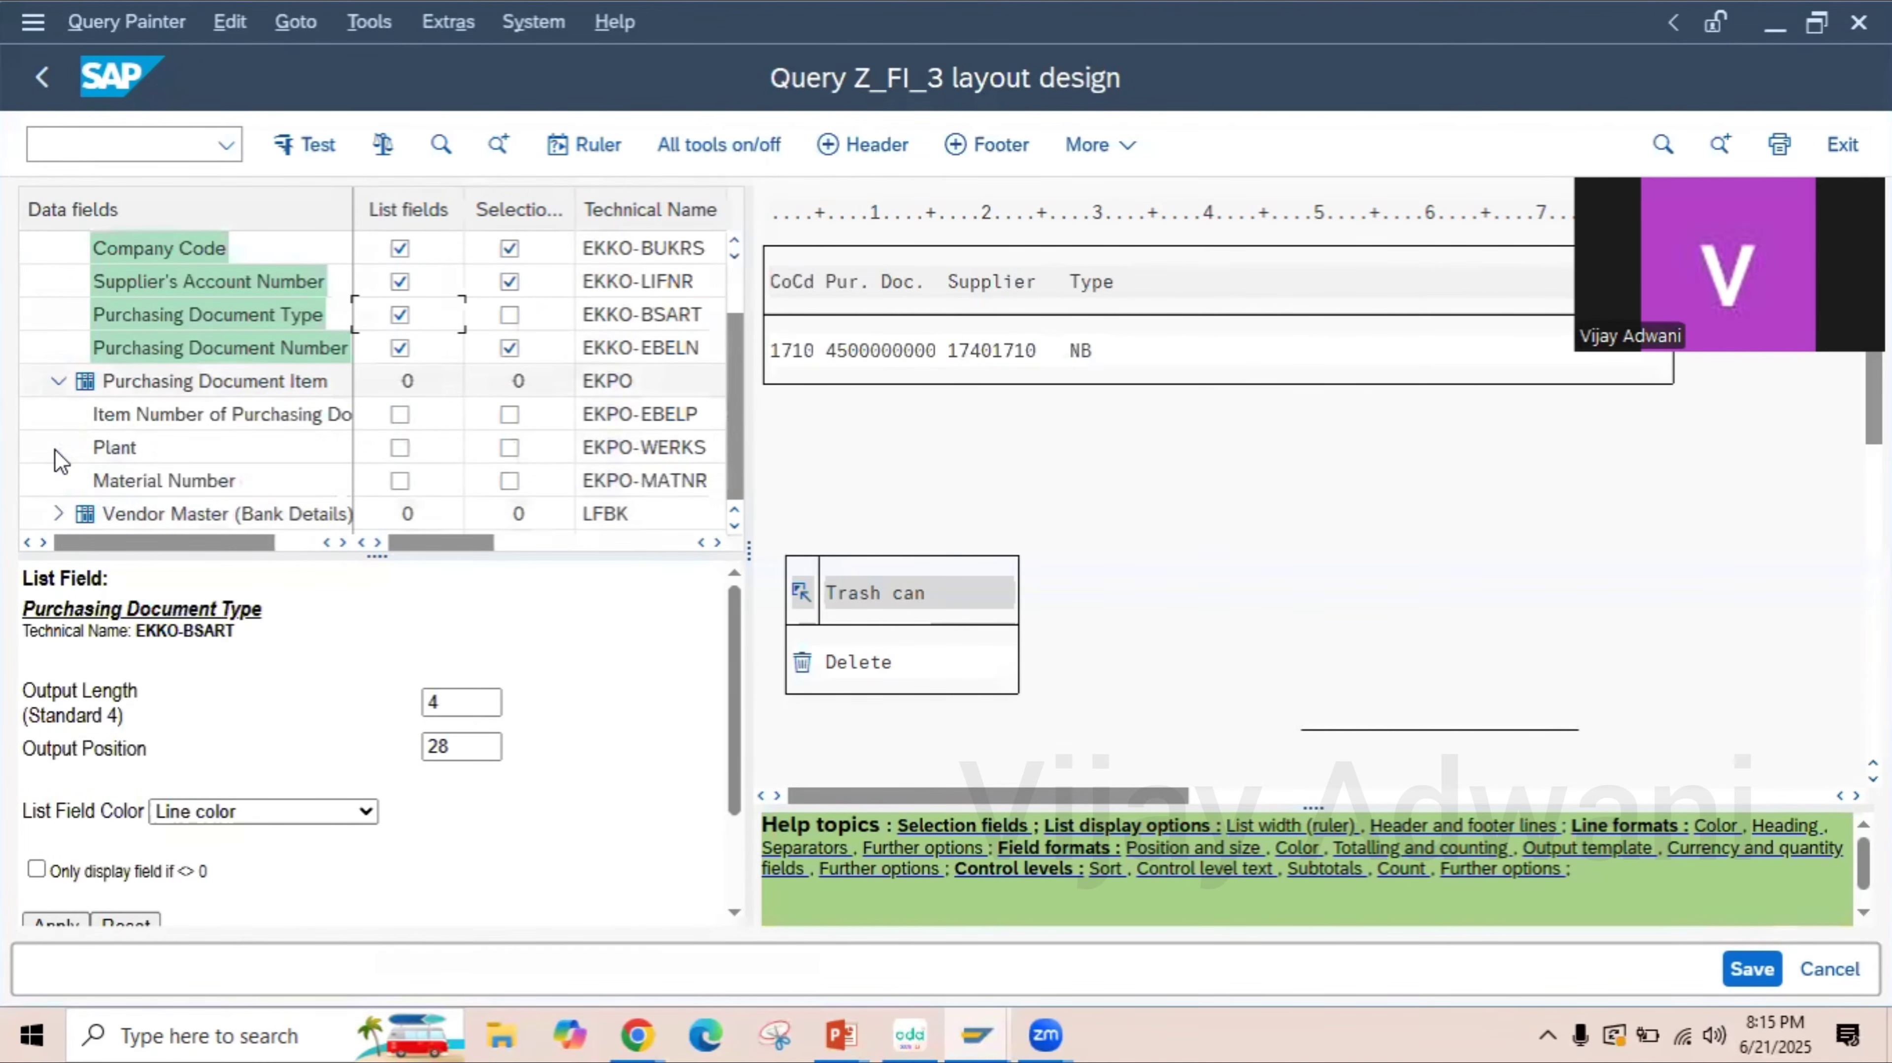
left_click(400, 415)
left_click(400, 449)
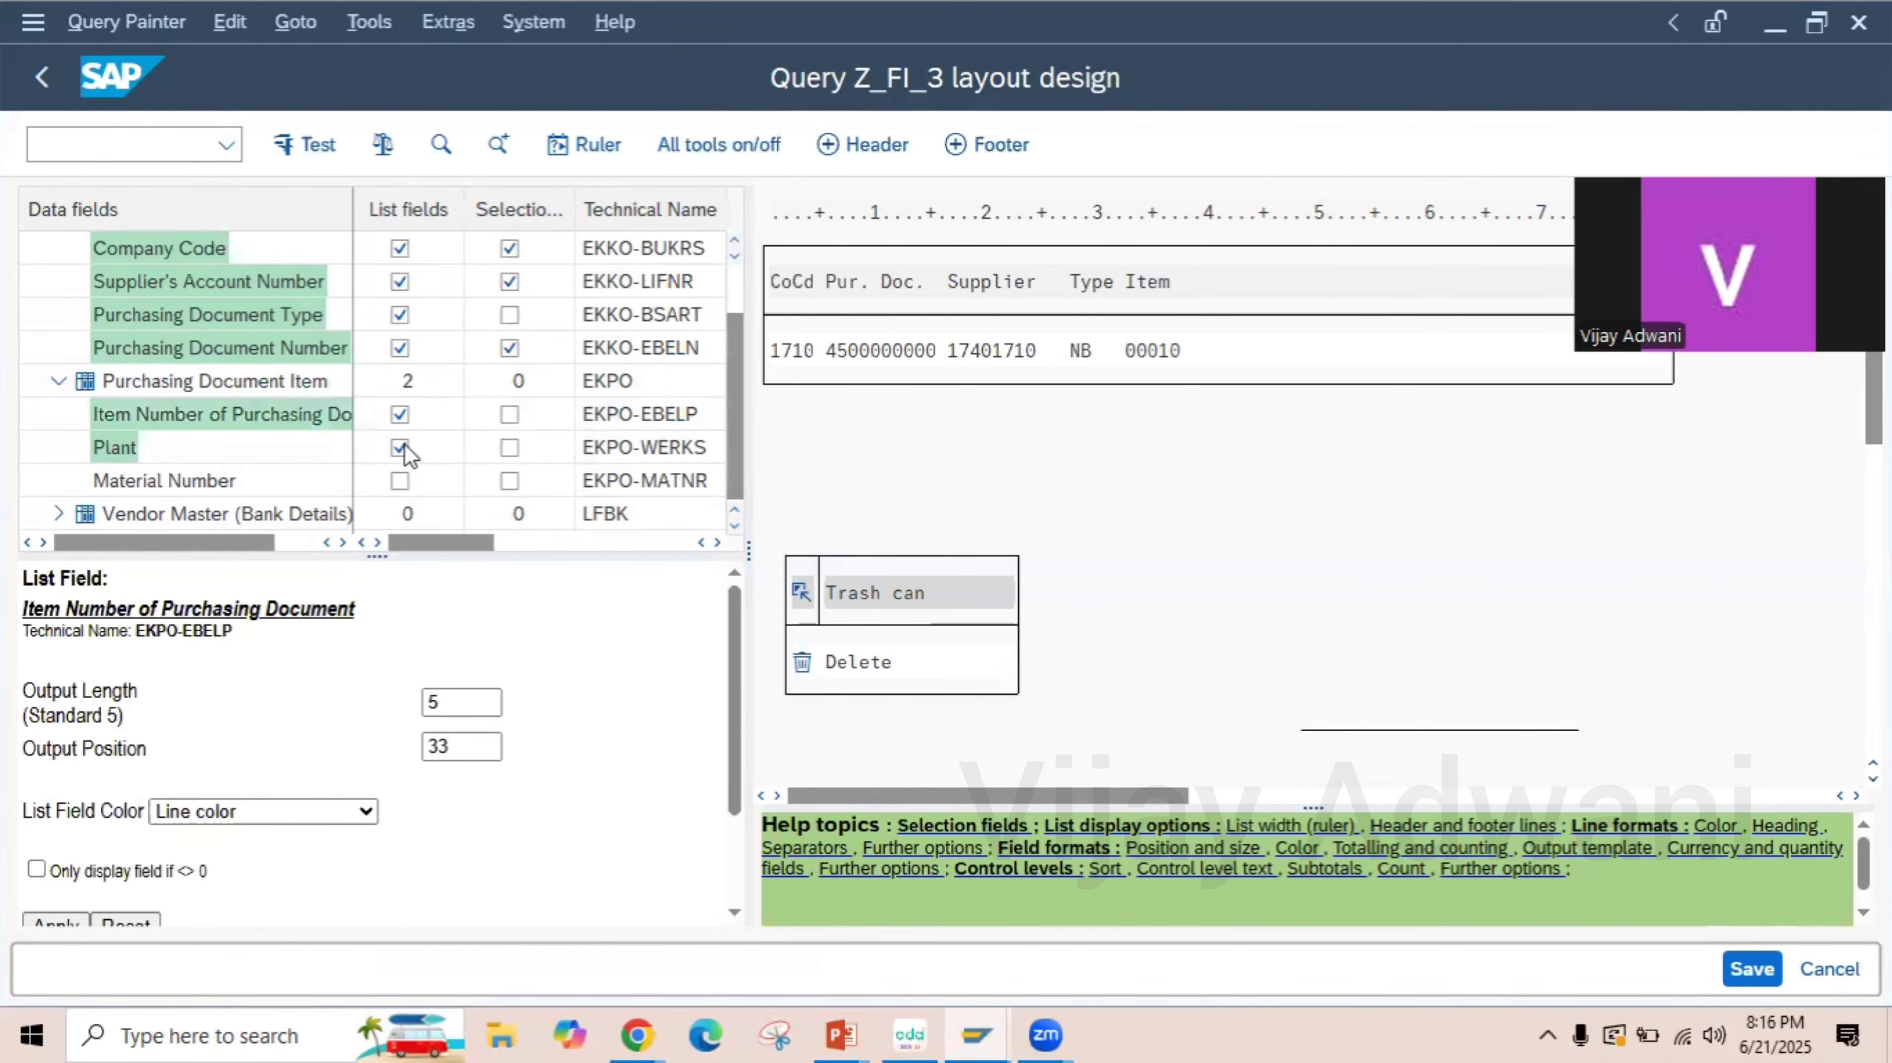
left_click(399, 481)
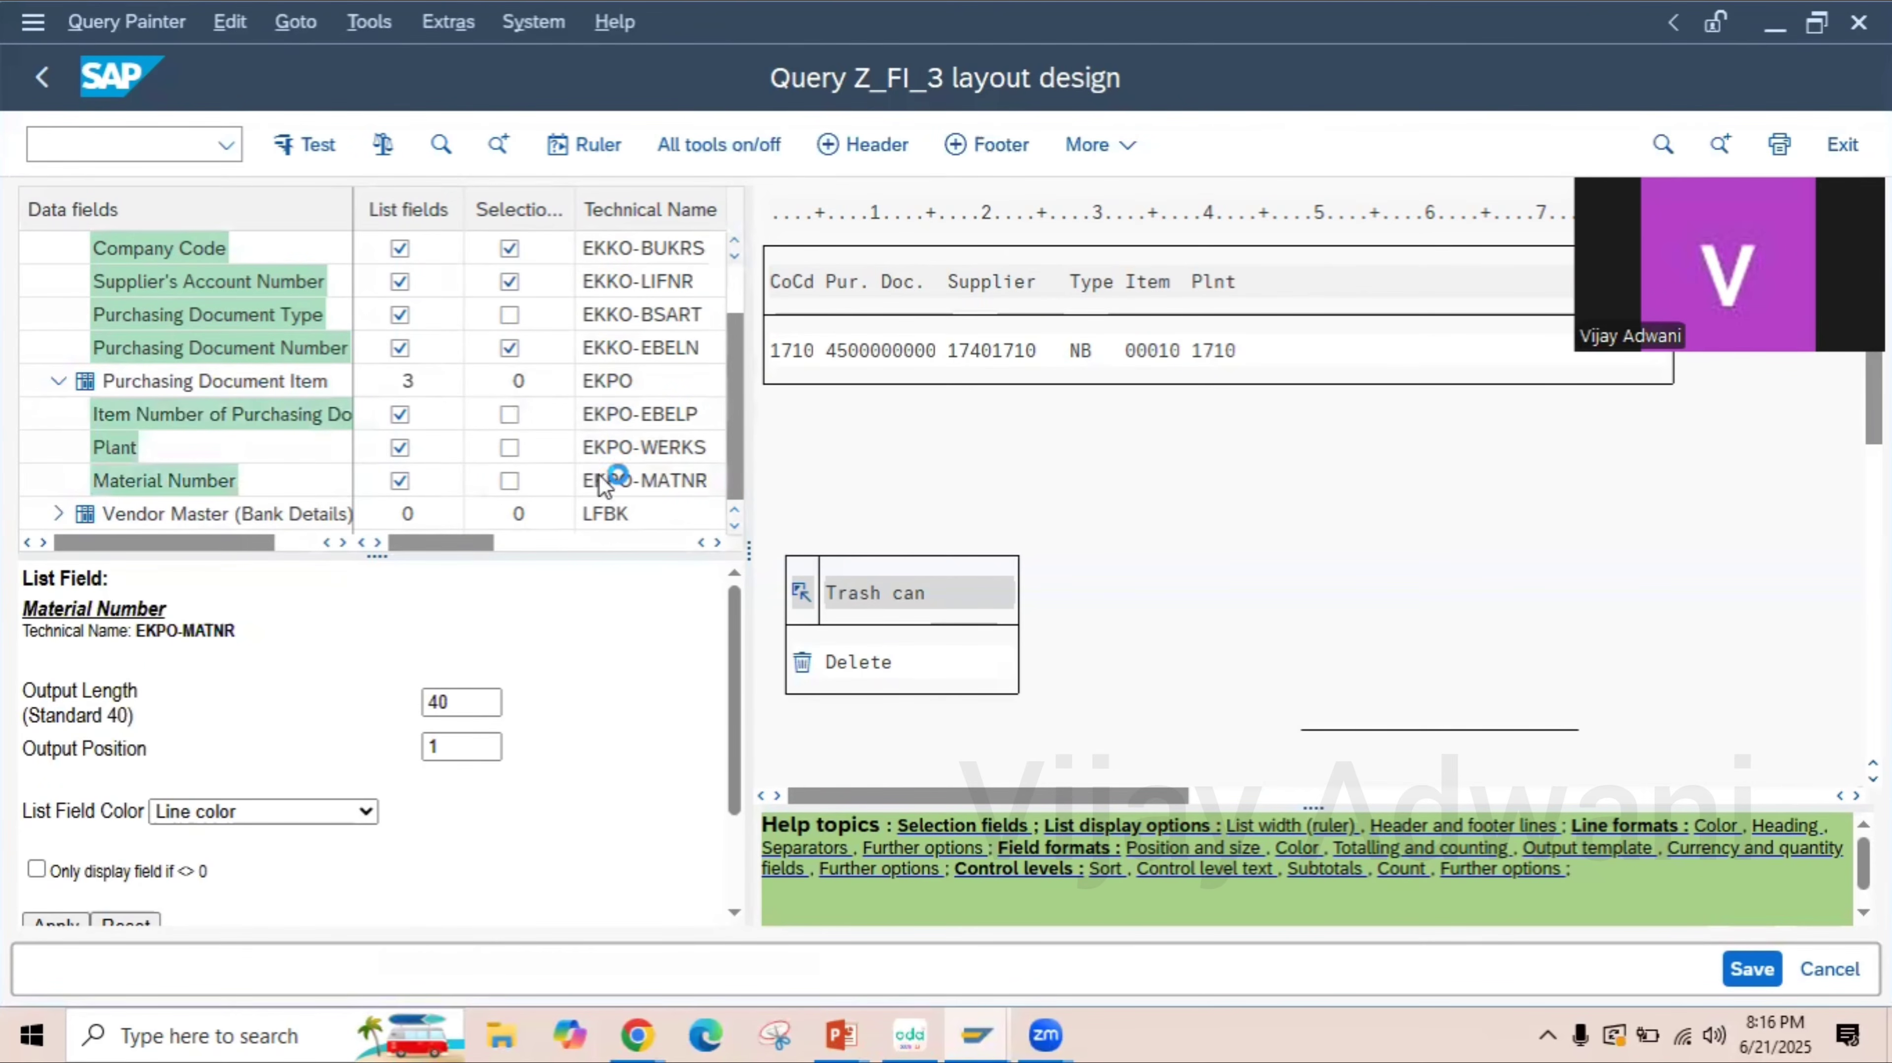
left_click(721, 451)
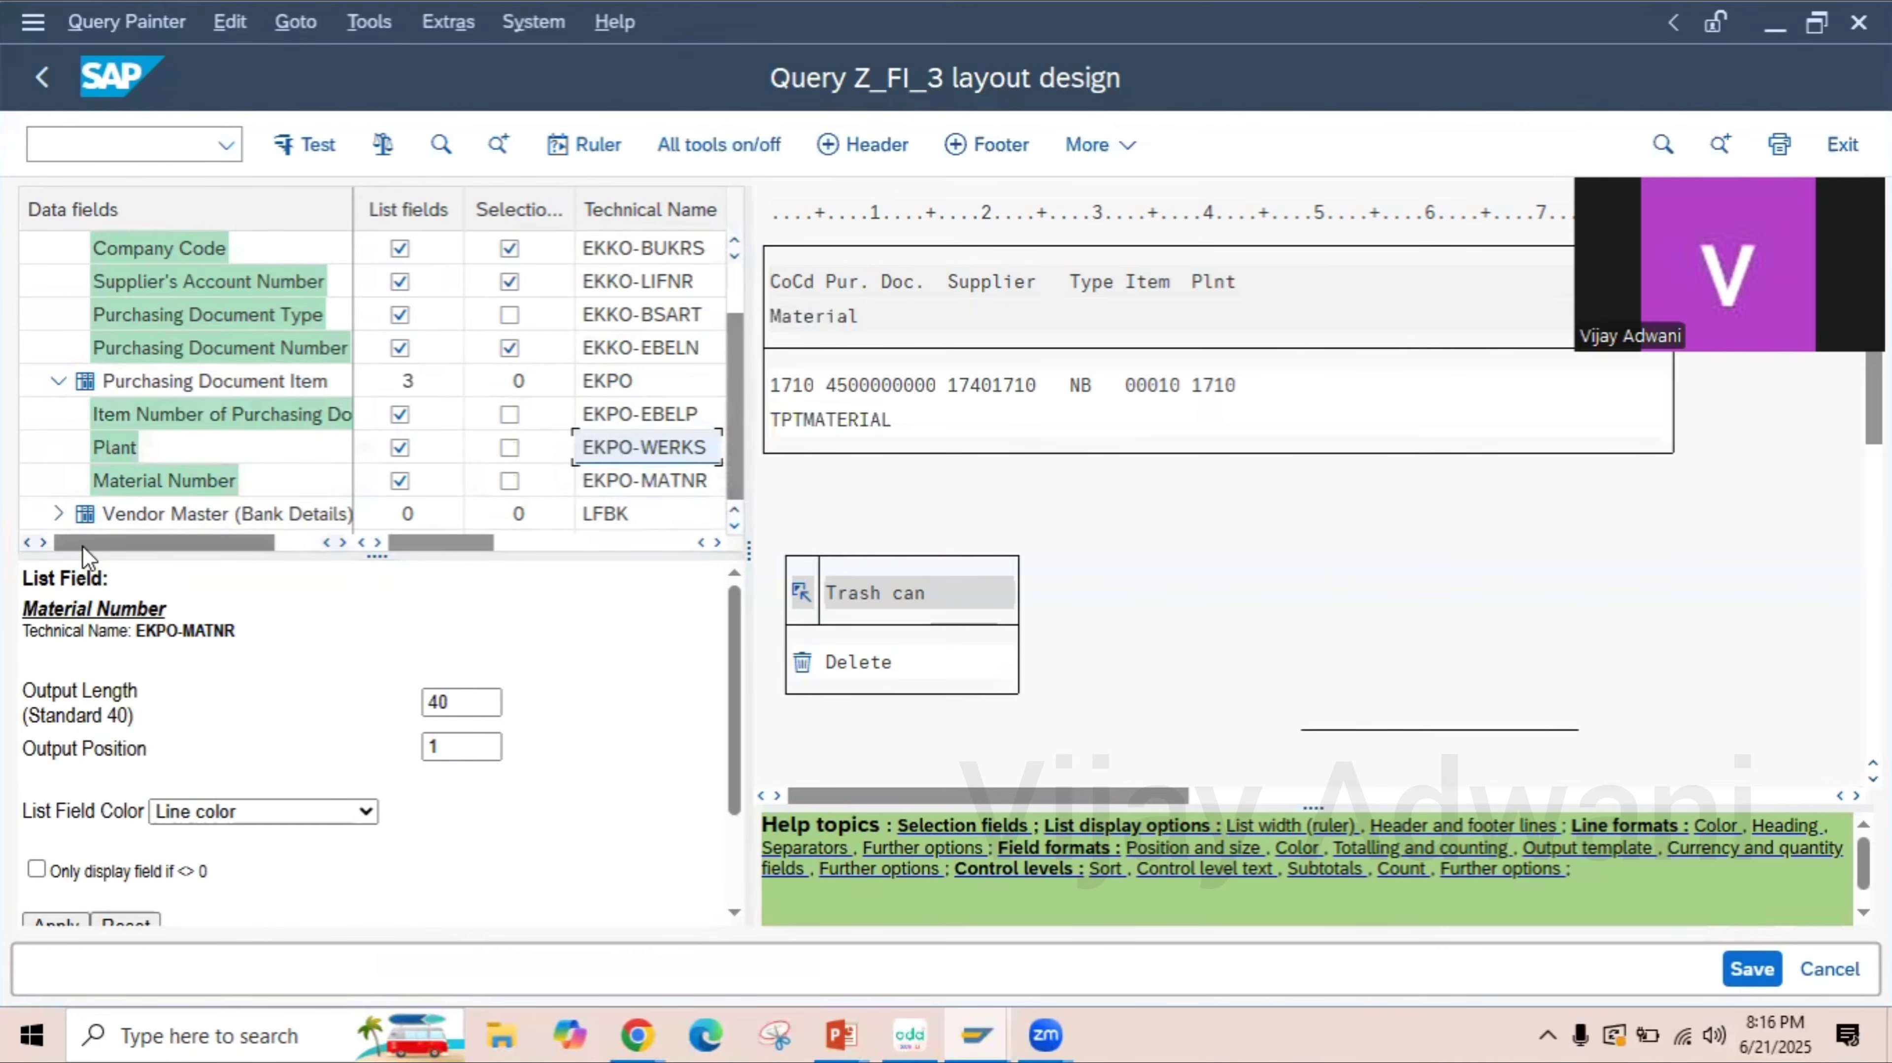
- Add Bank Account Number and Bank Country/Region Key from Vendor Master (Bank Details) as list fields
left_click(58, 514)
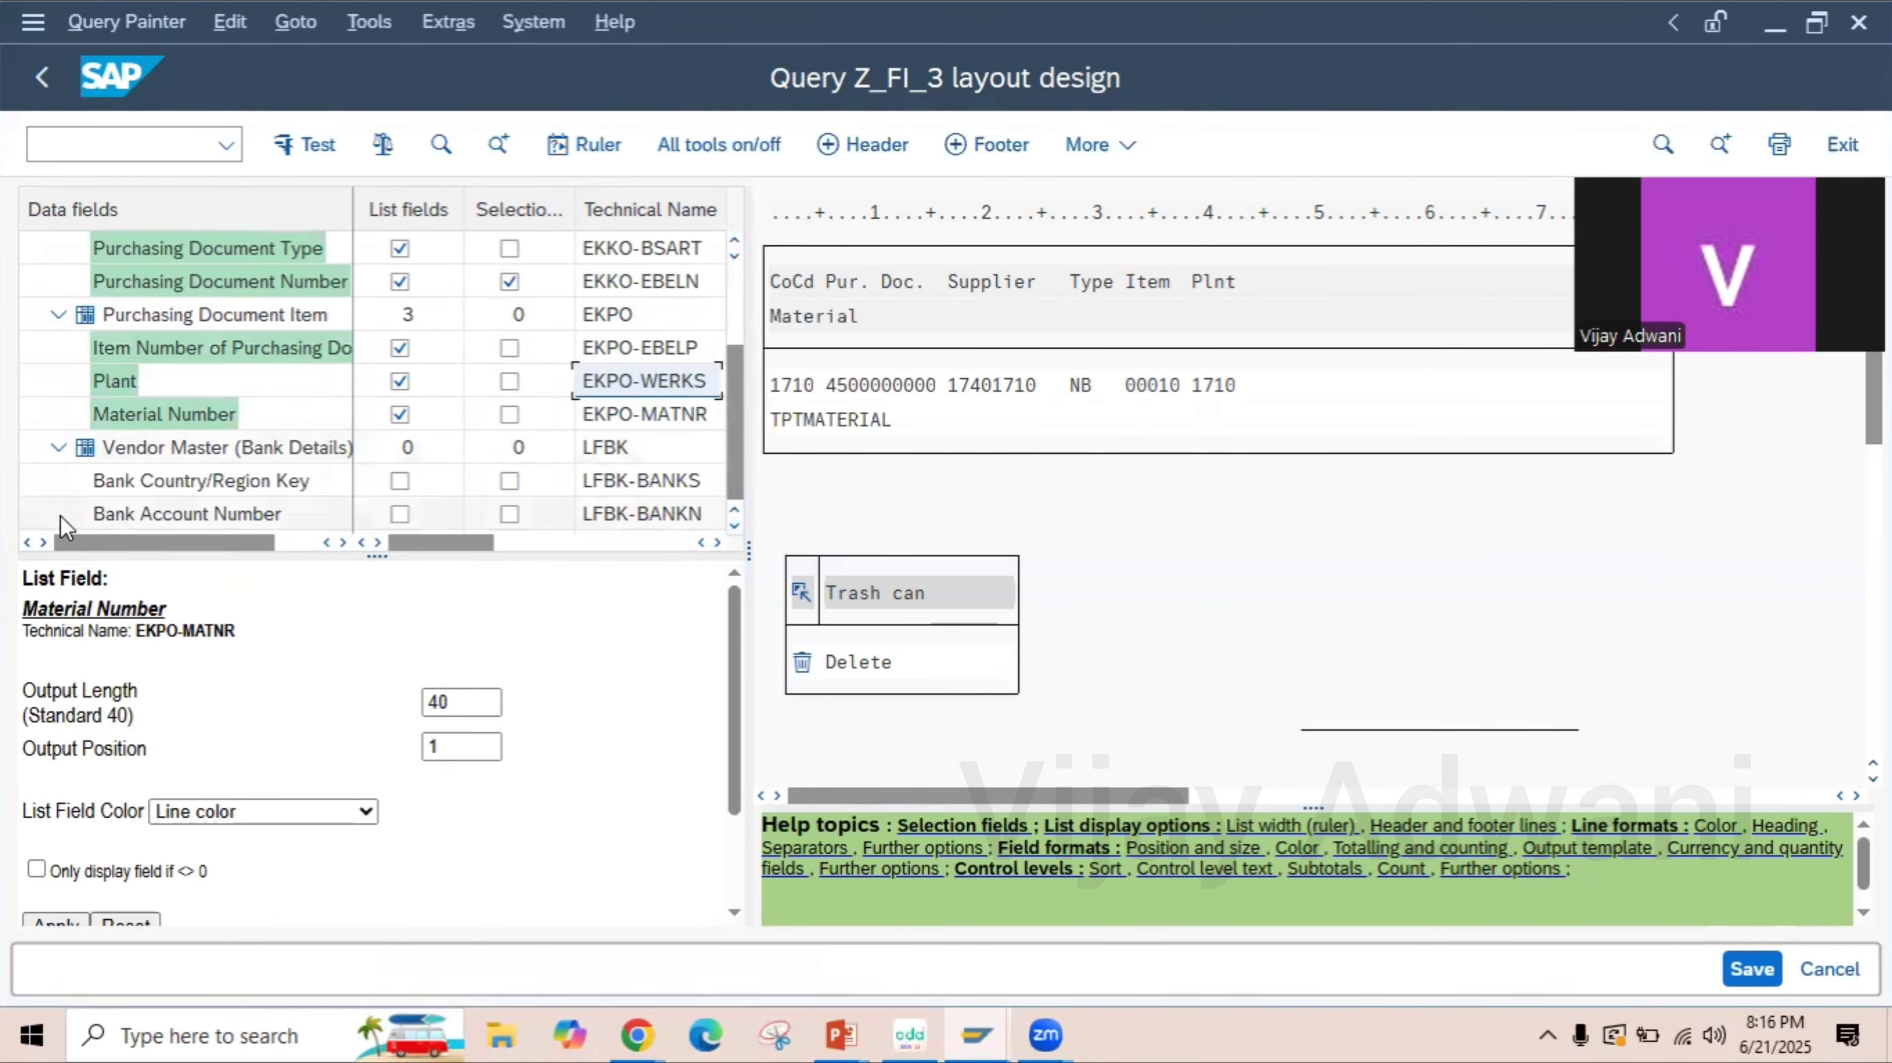
left_click(396, 511)
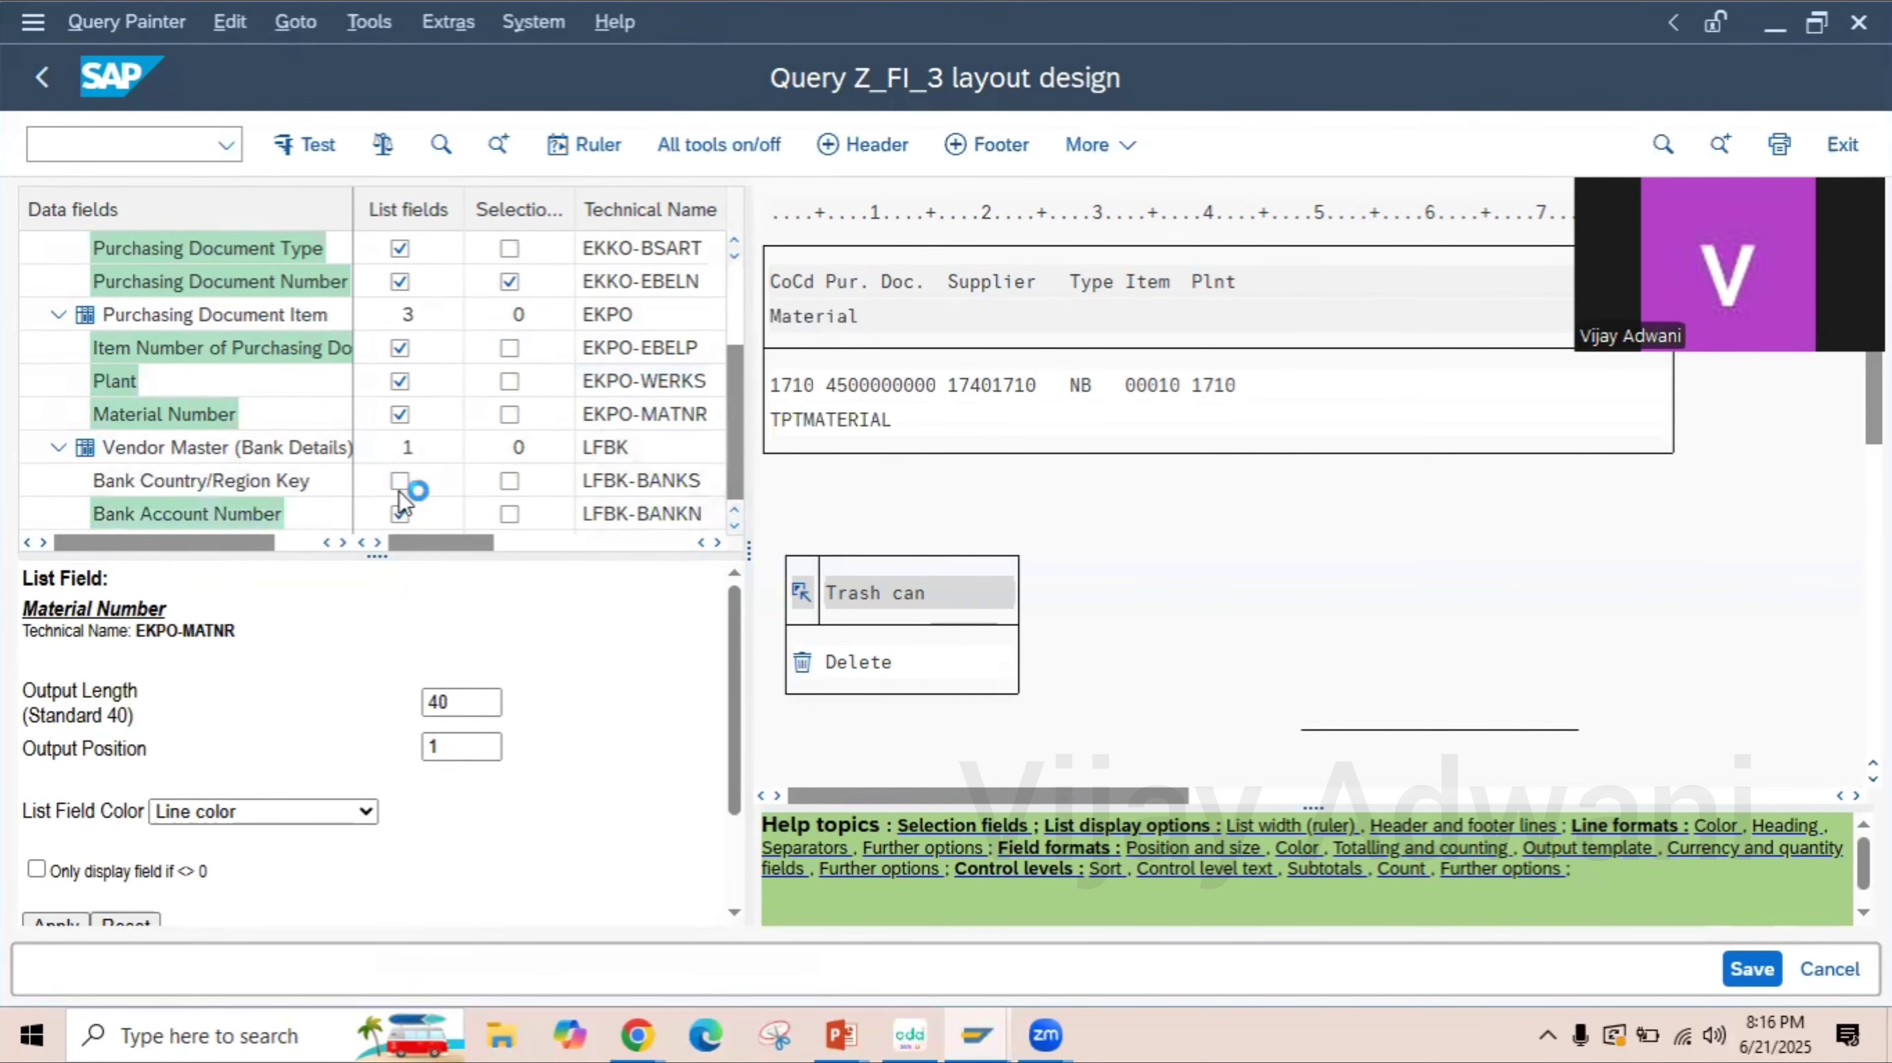
left_click(399, 486)
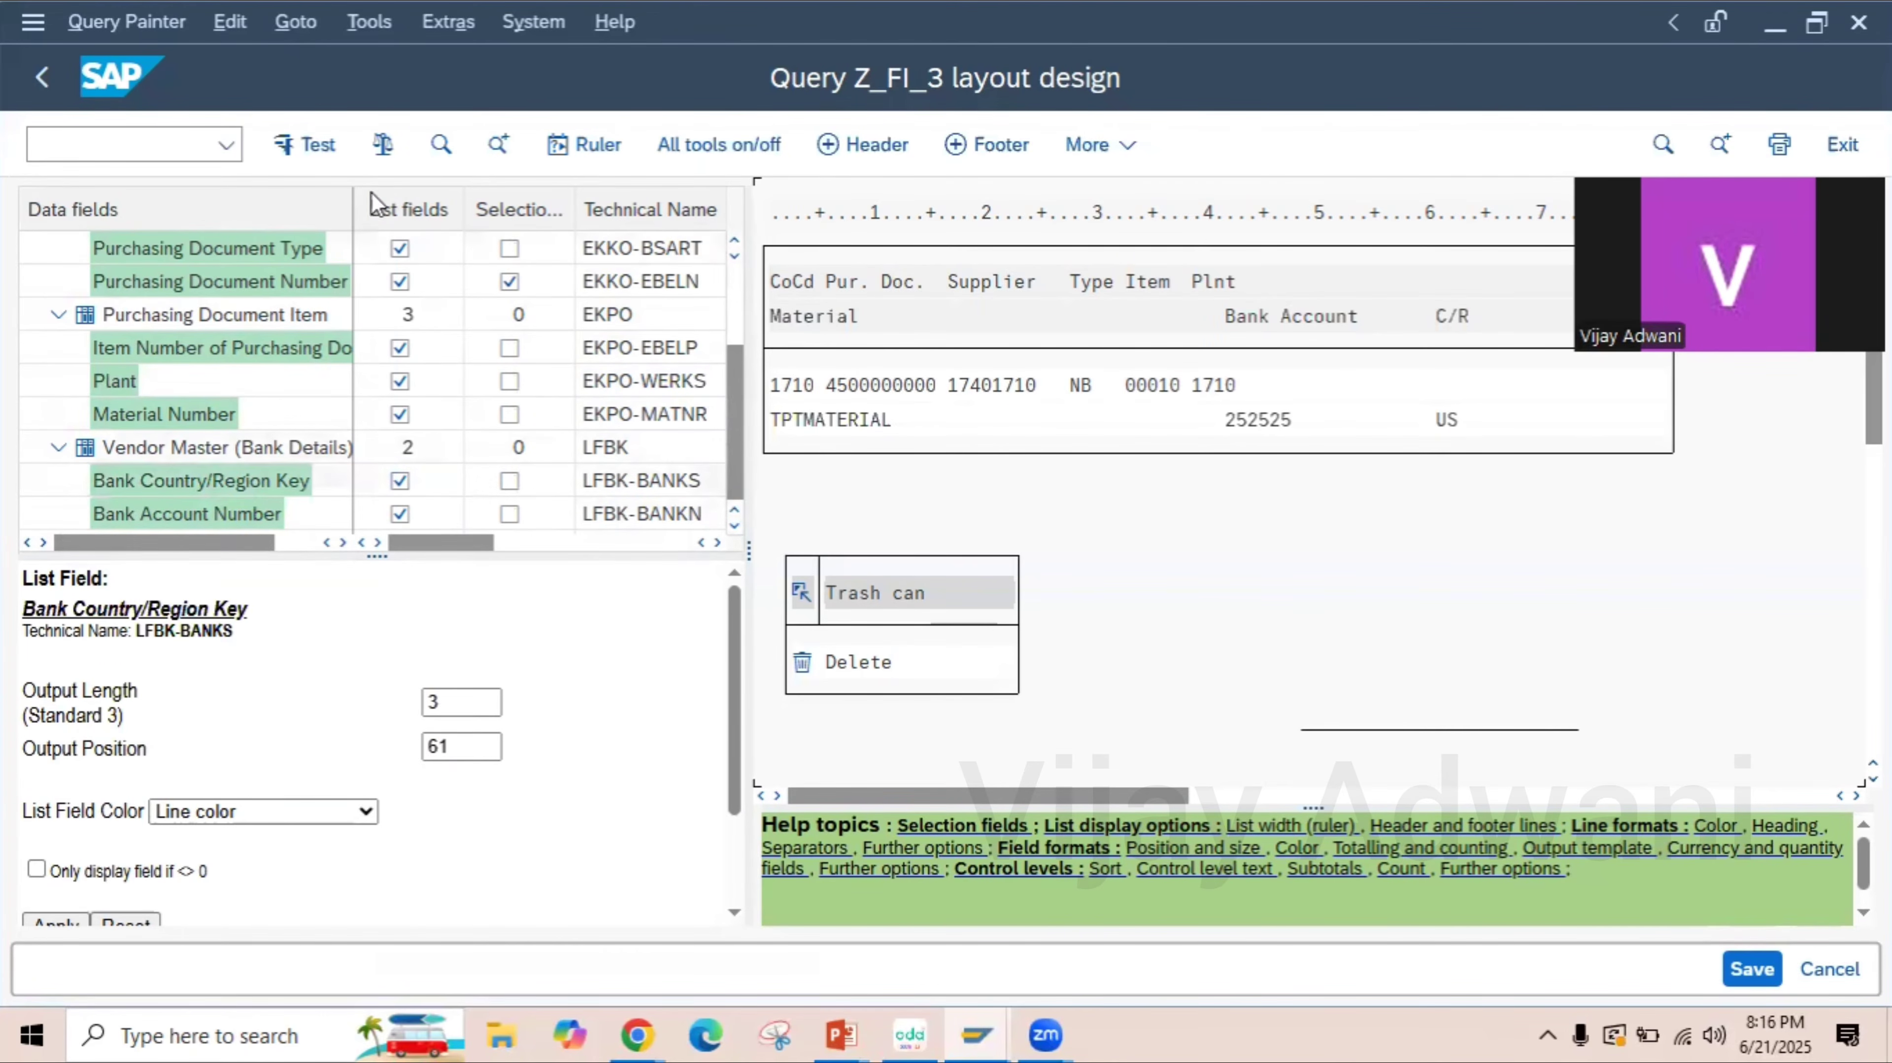
- Check the query's consistency, run a test without a variant or selection values, and return to the layout design
left_click(383, 153)
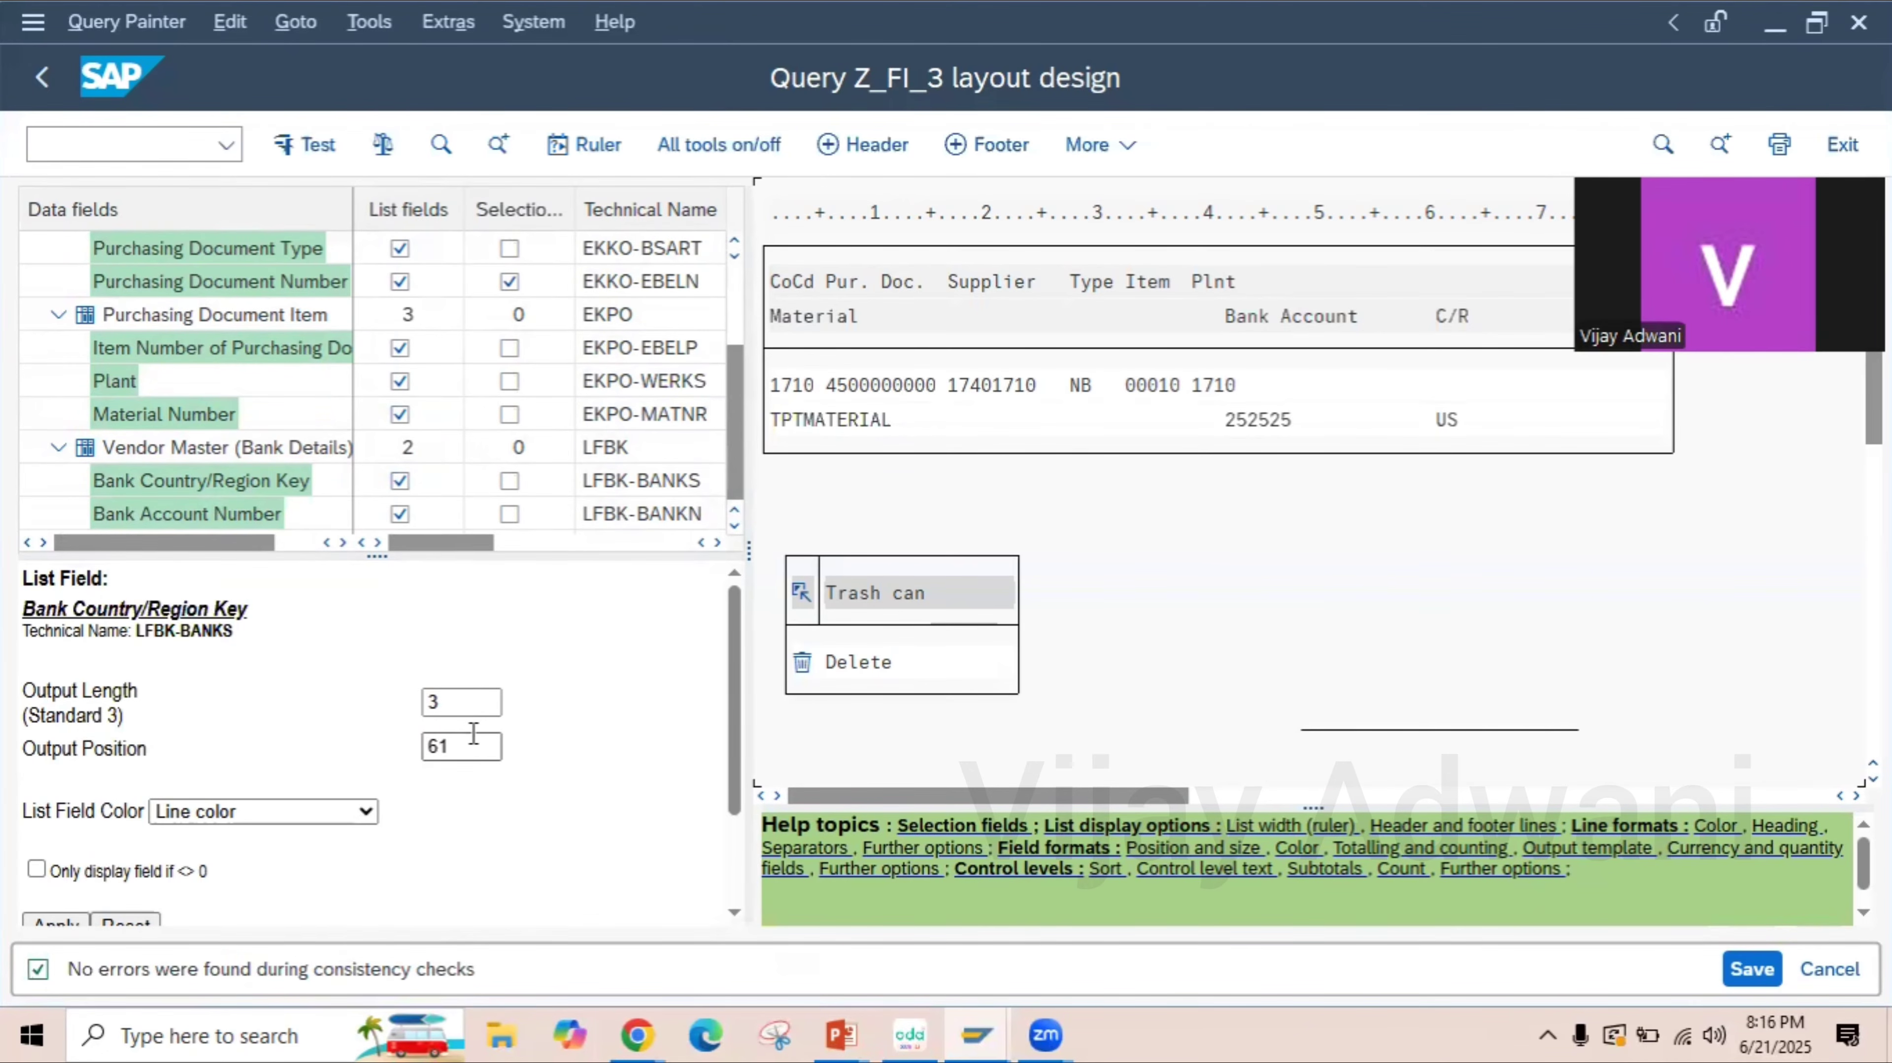
left_click(306, 160)
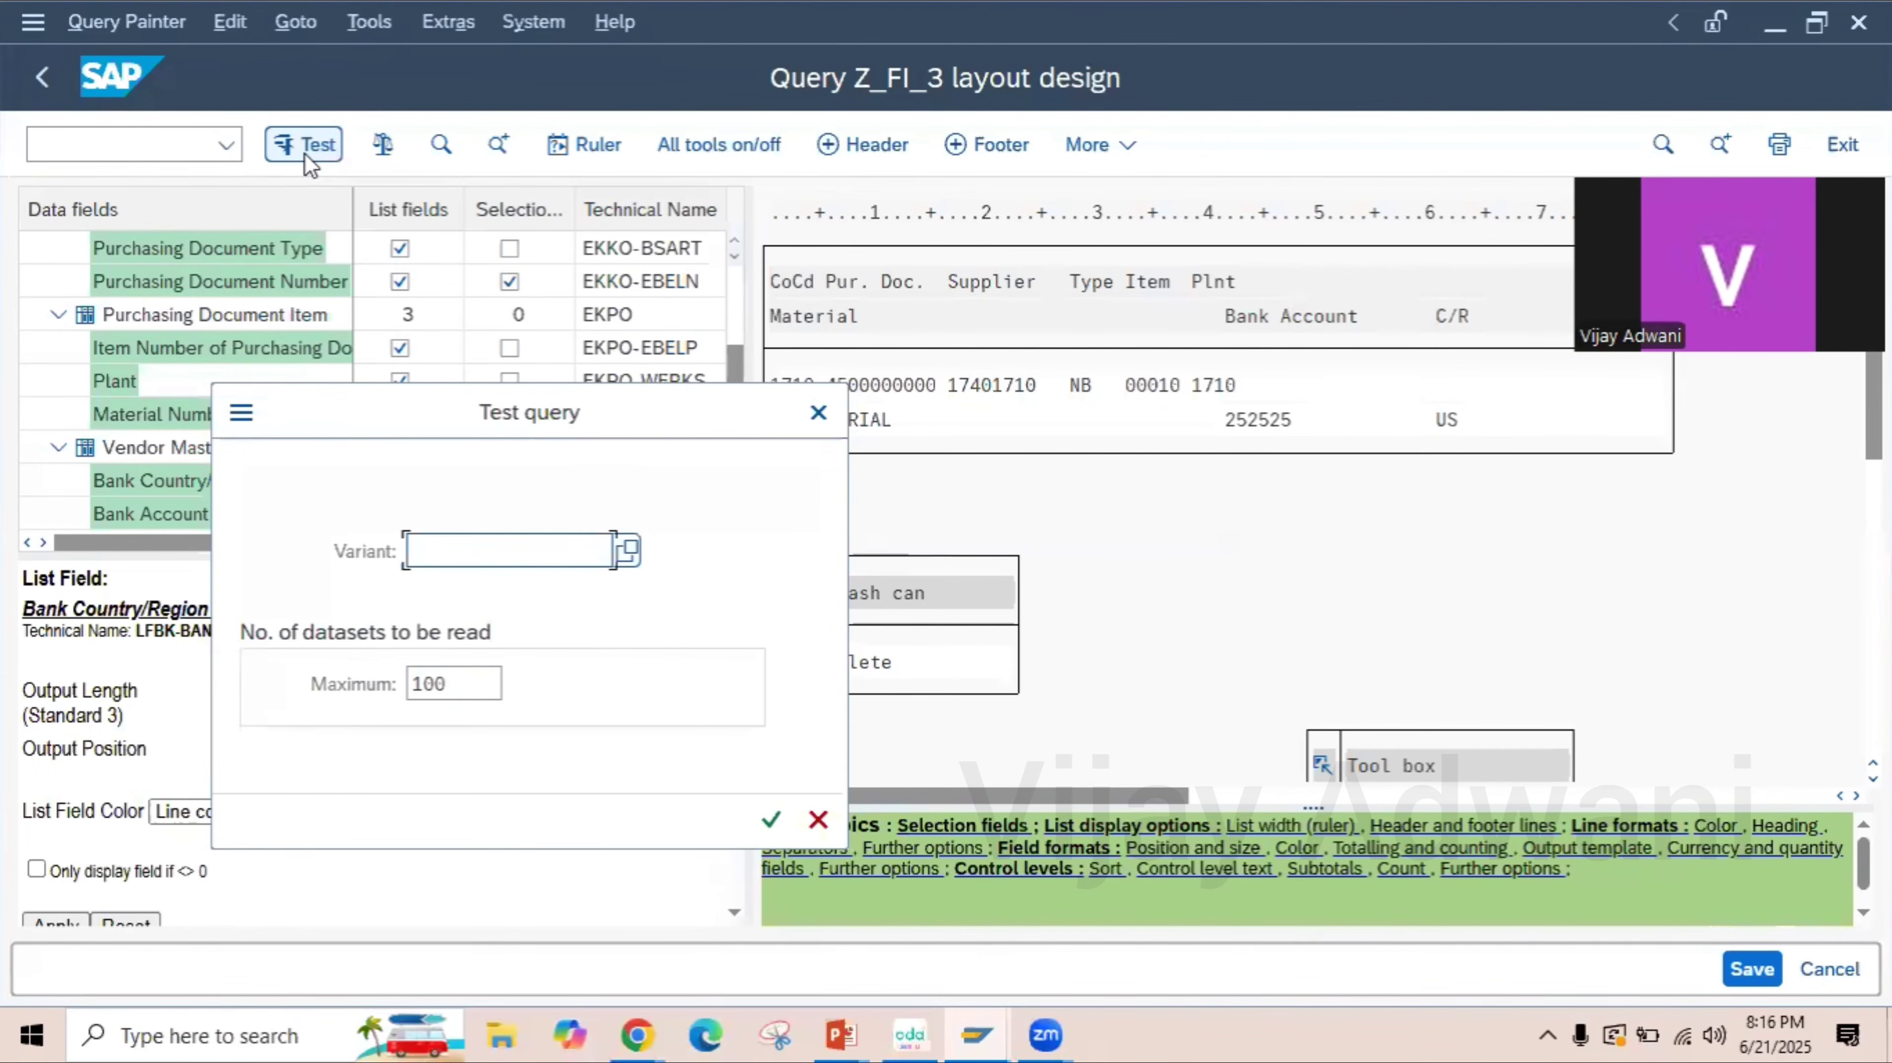
left_click(770, 820)
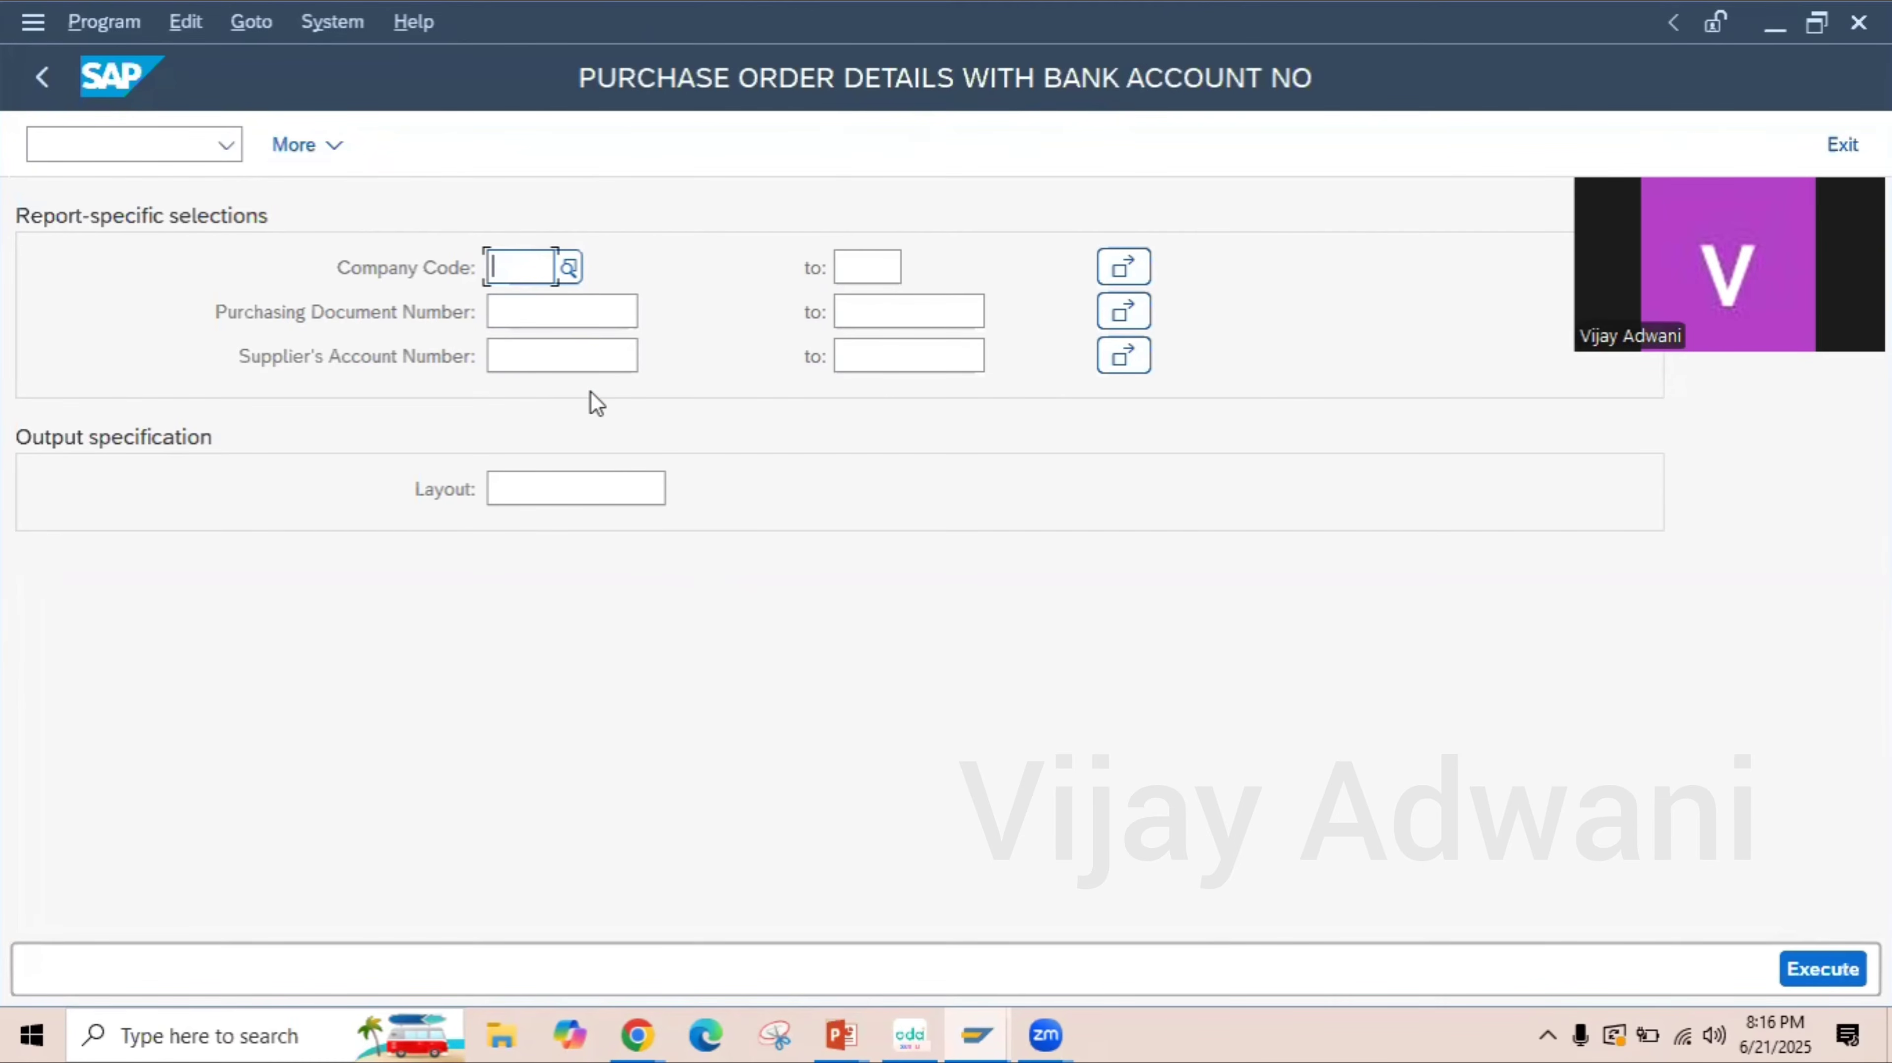
left_click(1833, 972)
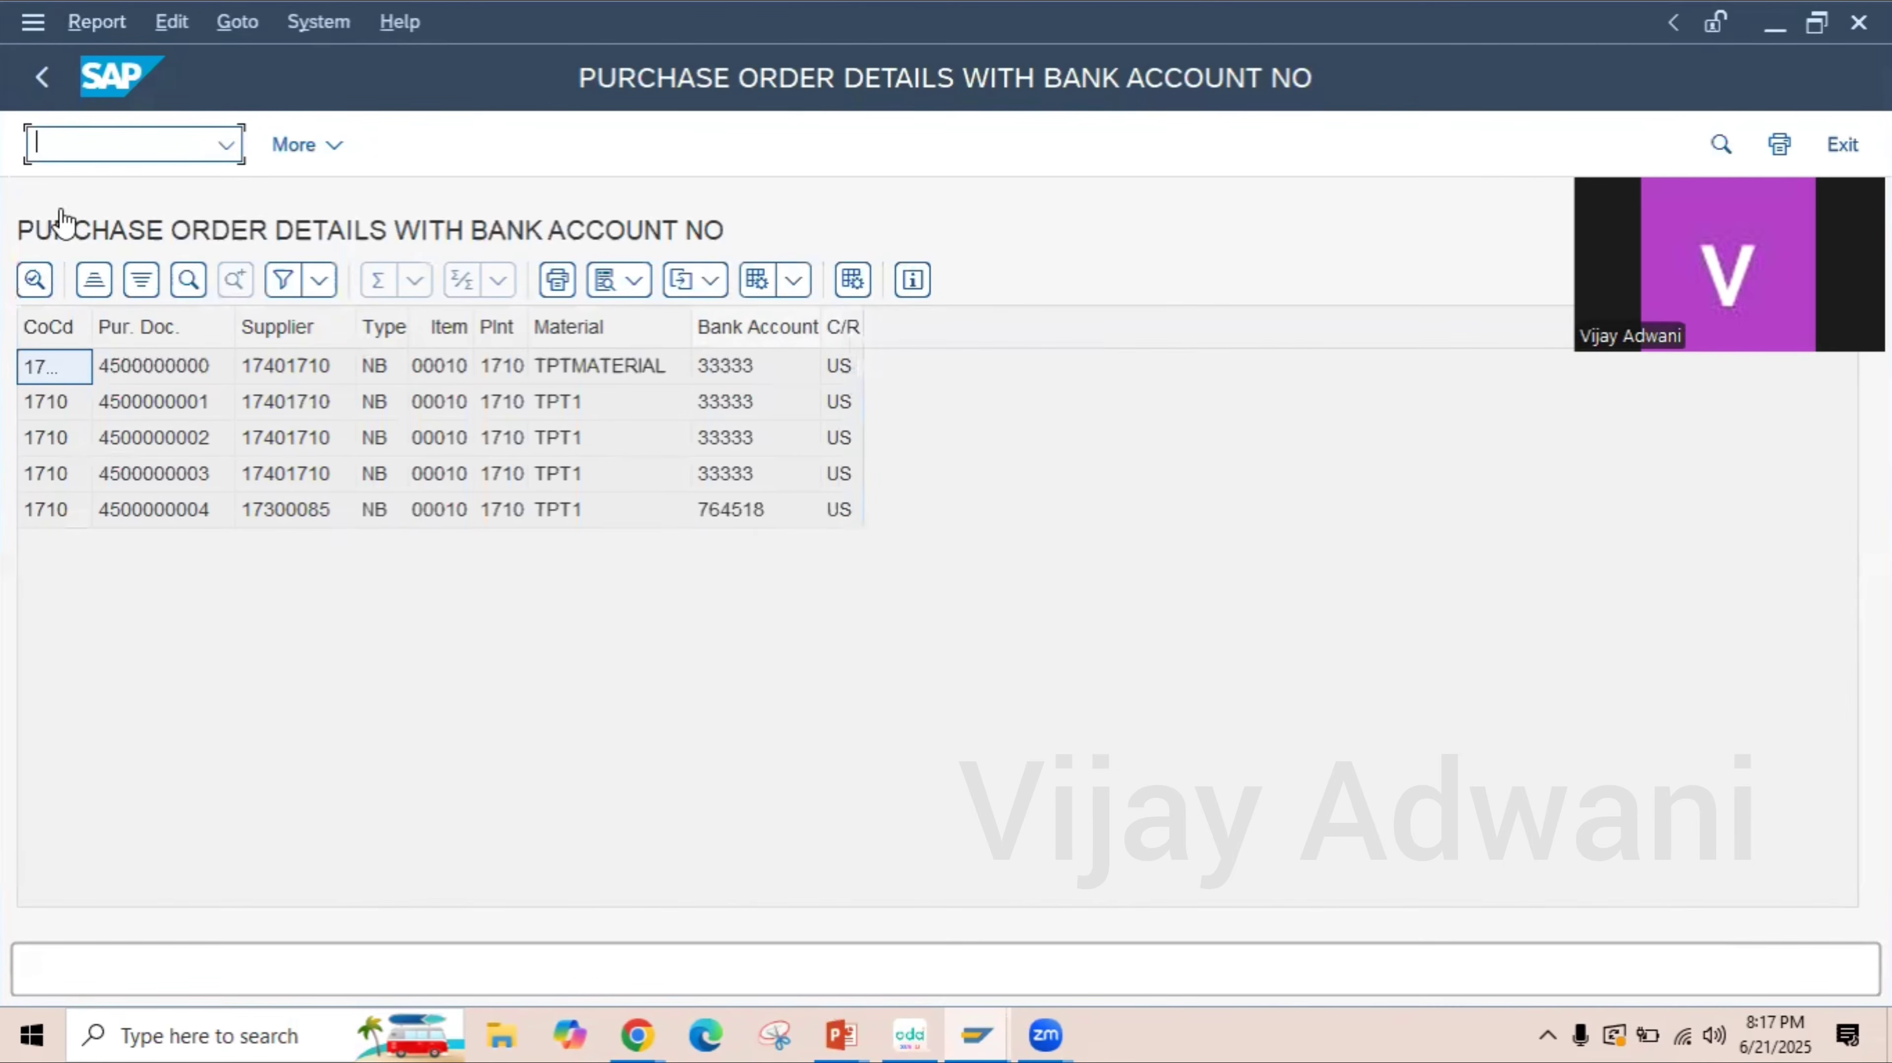
left_click(43, 75)
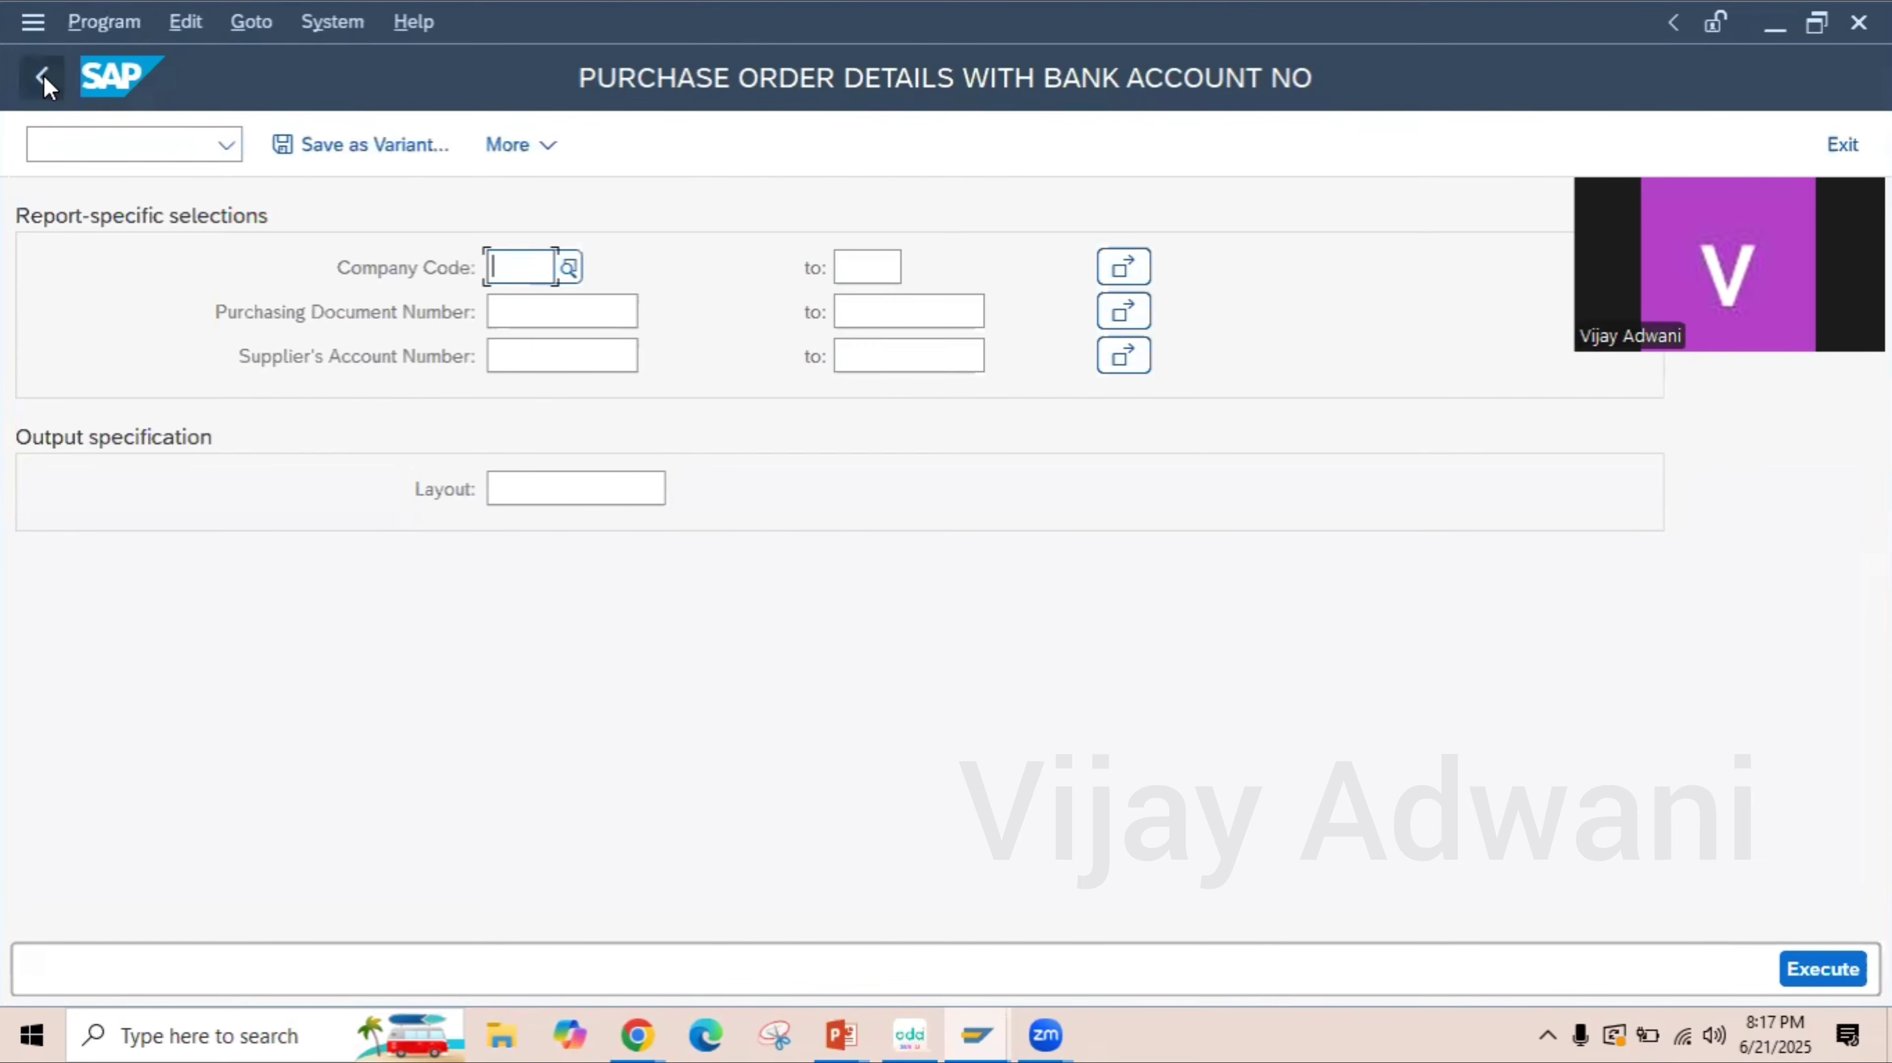
left_click(43, 76)
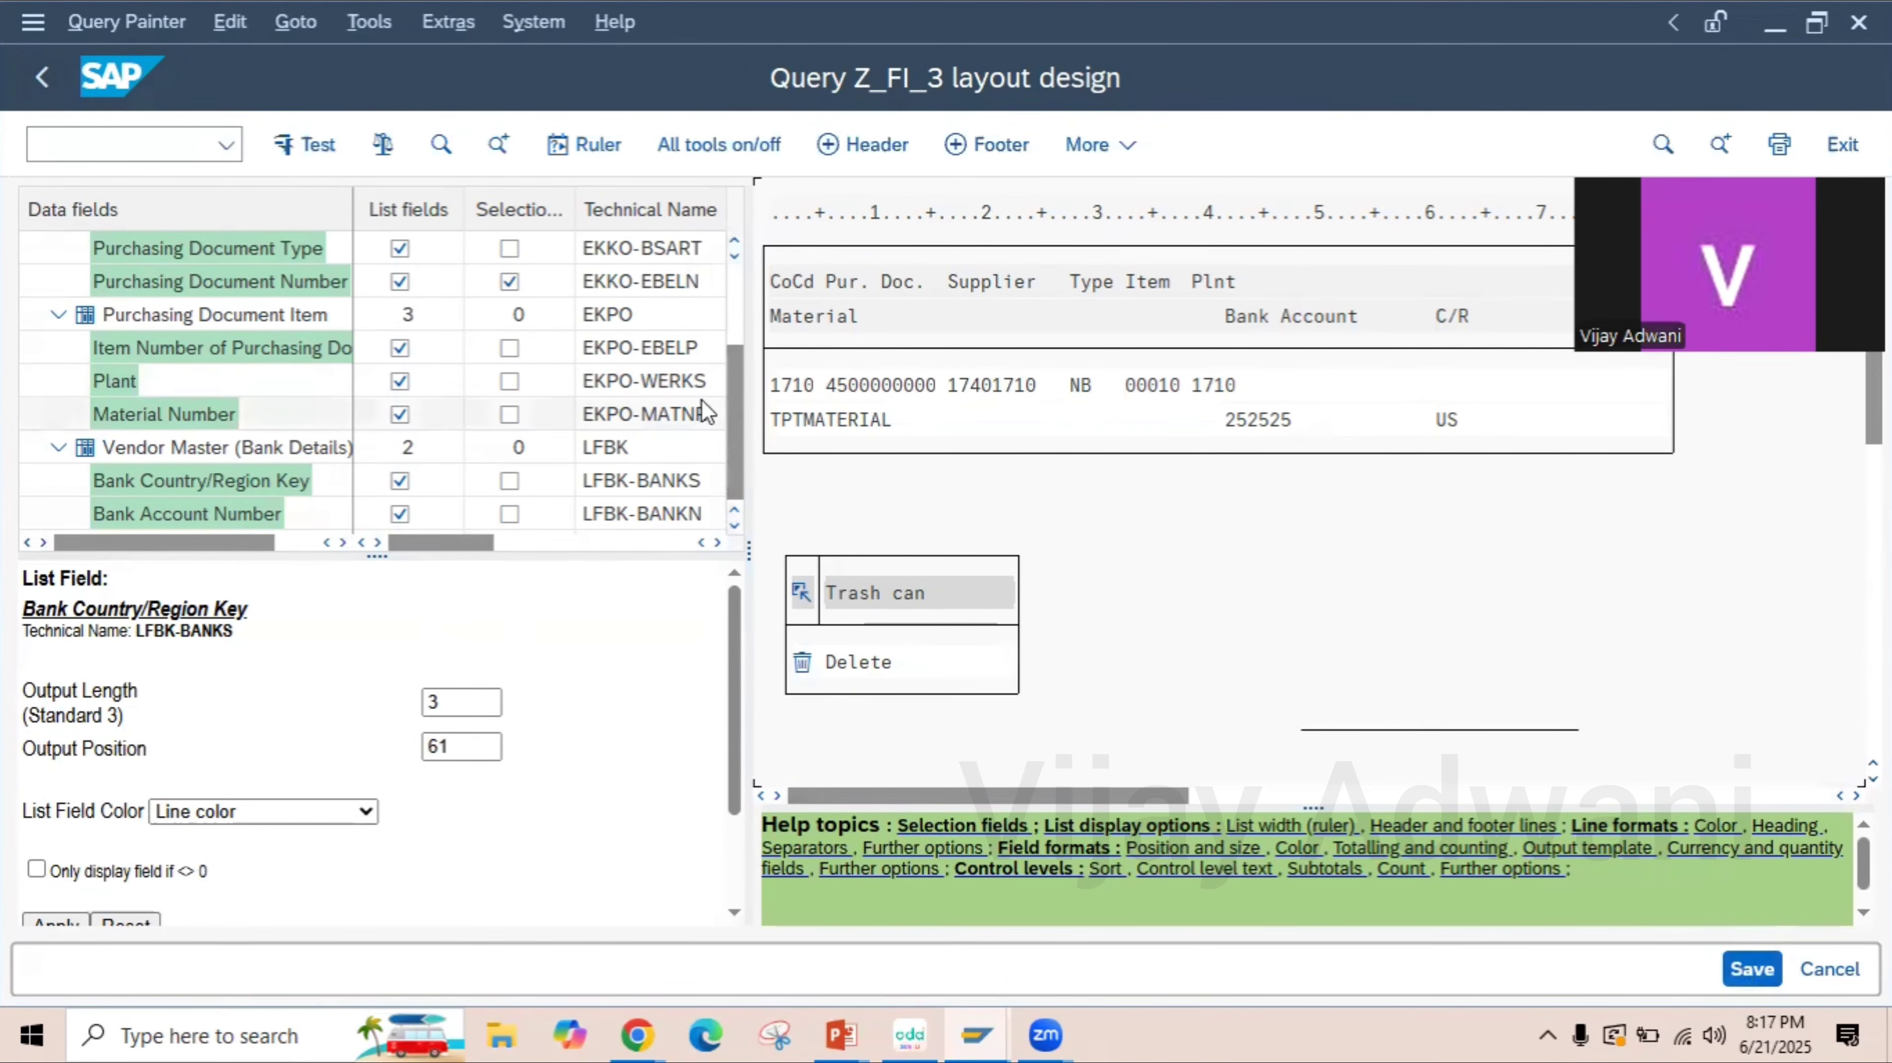
- Leave the layout design for the title and format screen and save query Z_FI_3
left_click(41, 89)
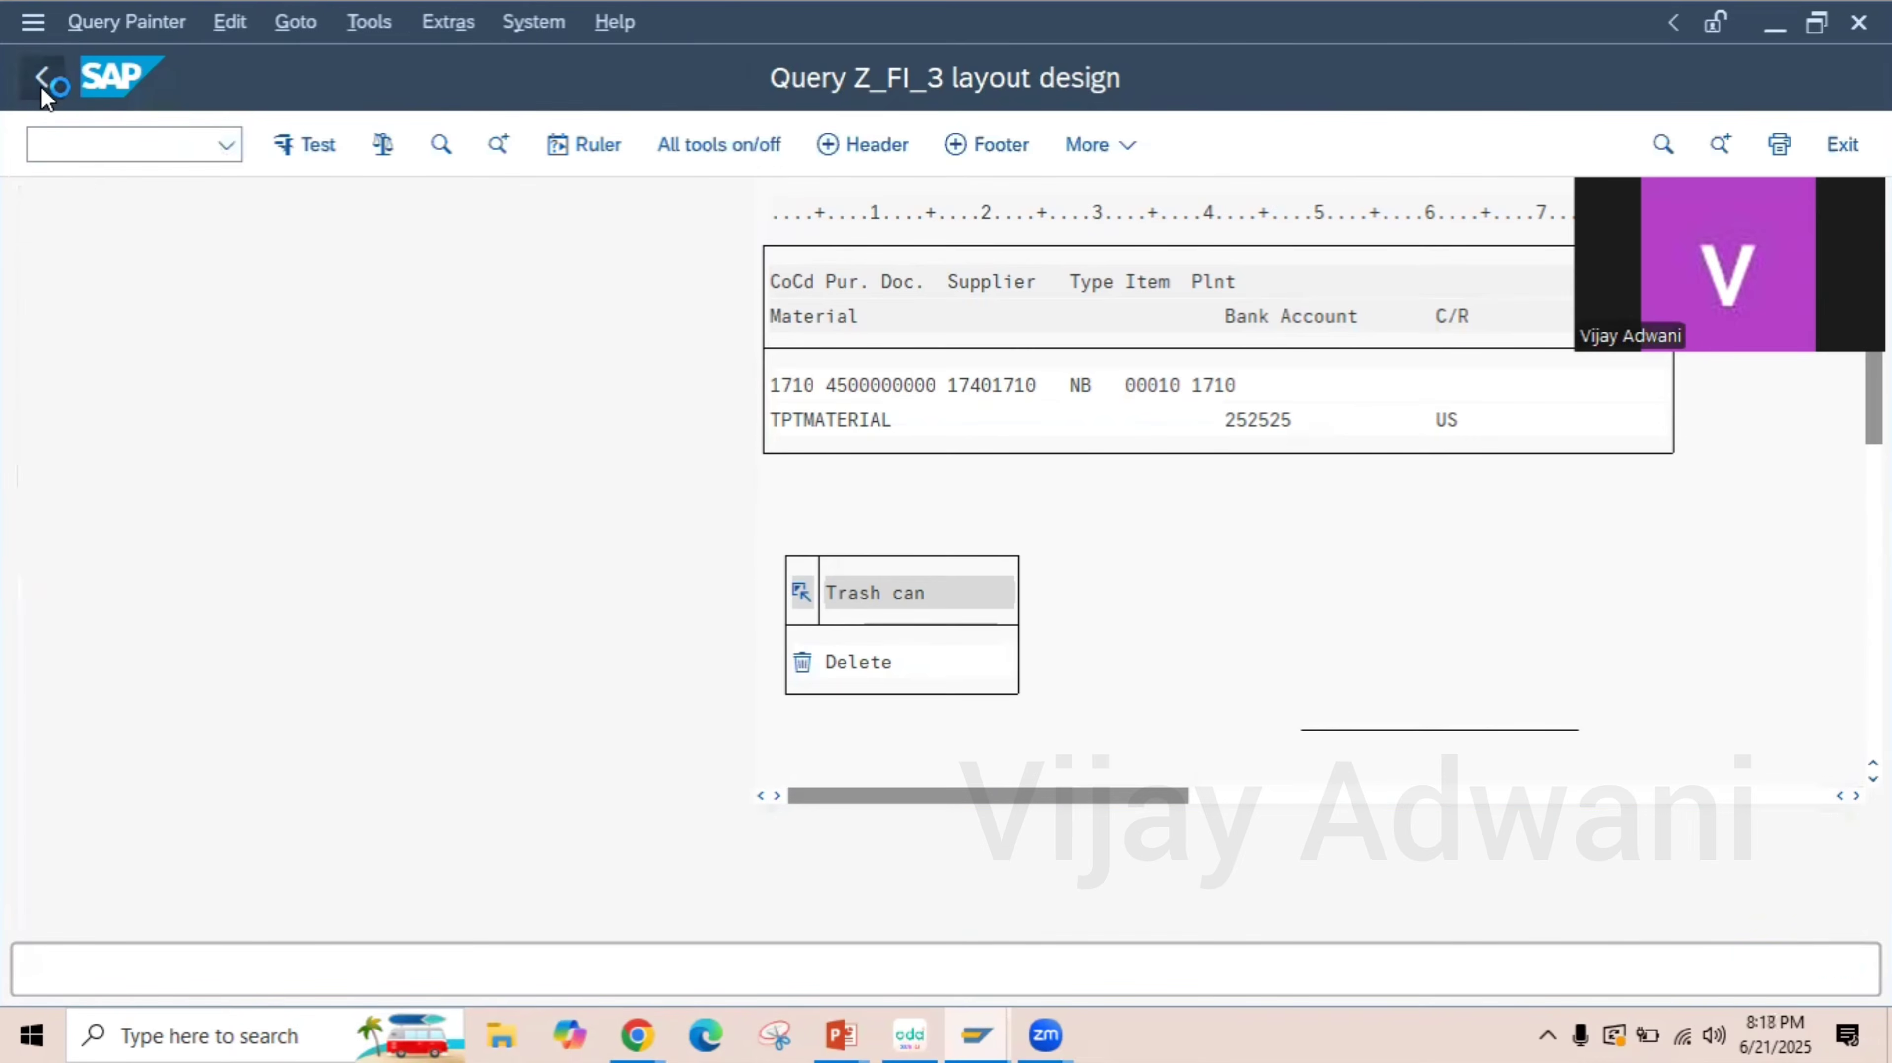
left_click(126, 136)
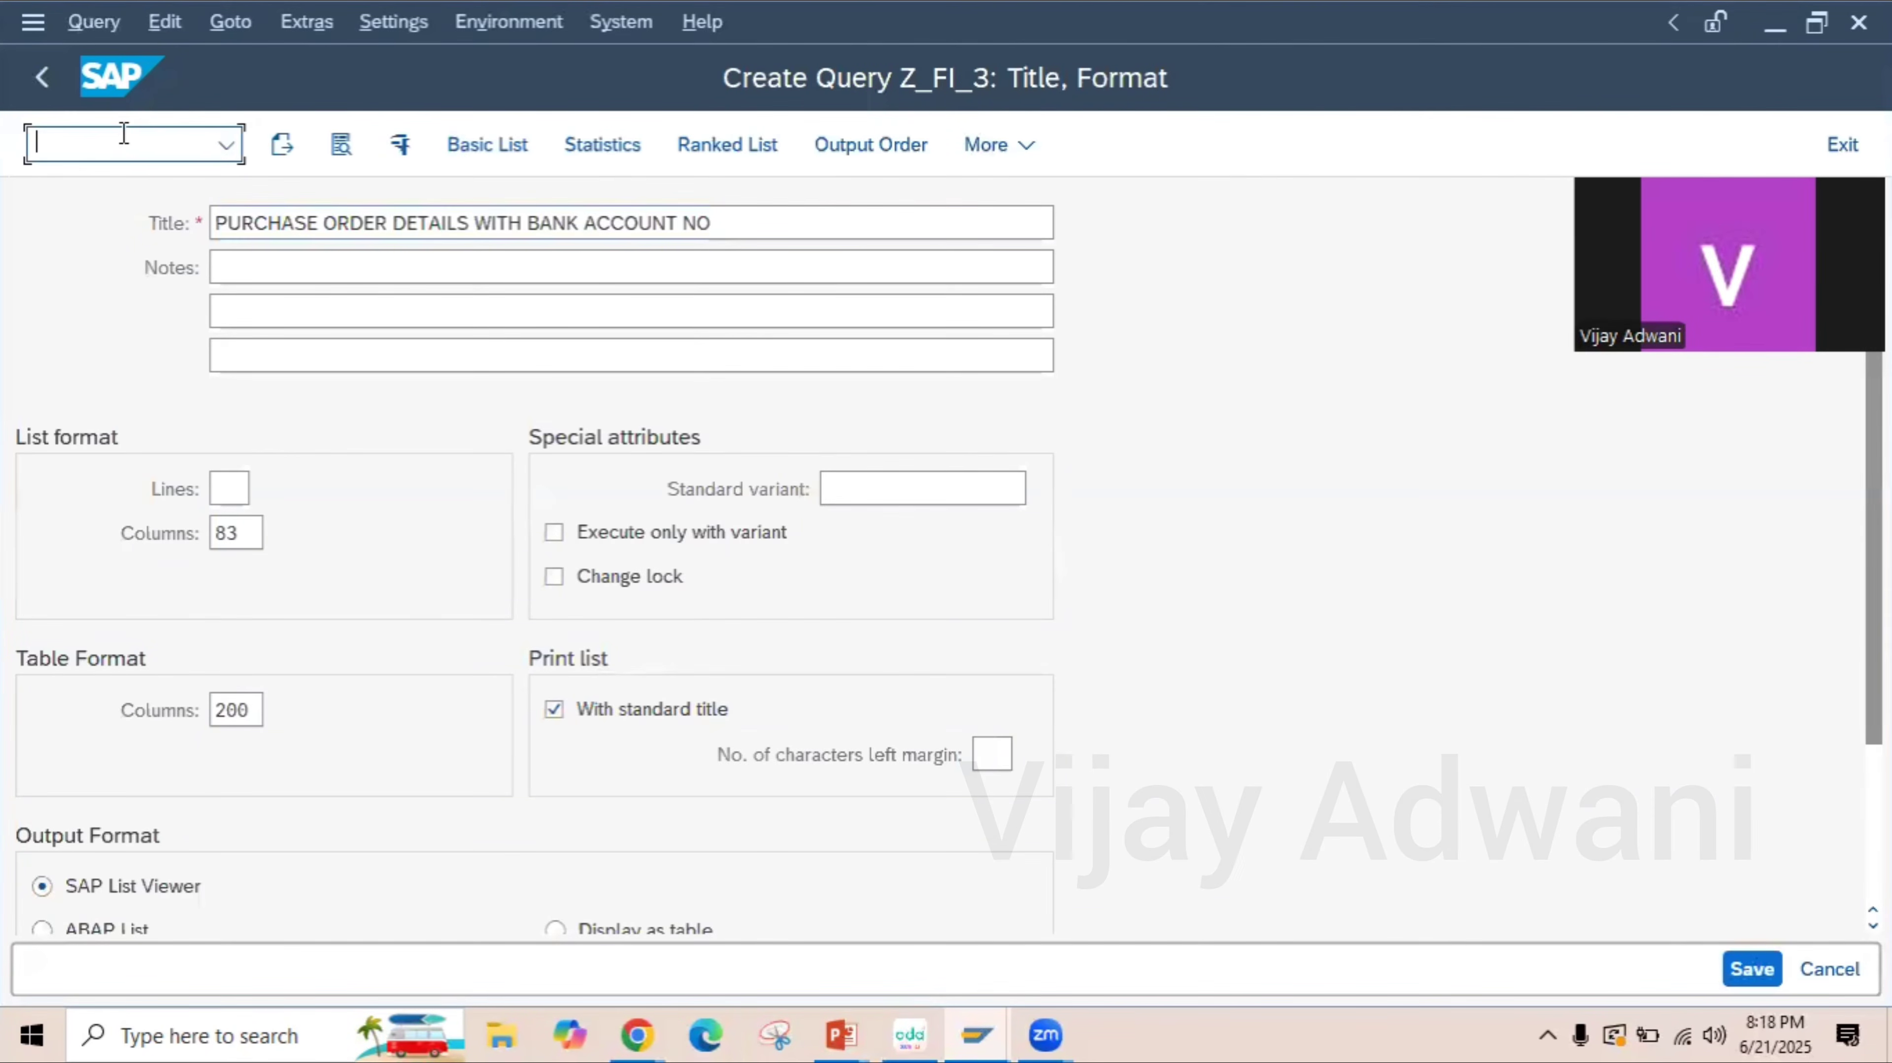
left_click(1752, 969)
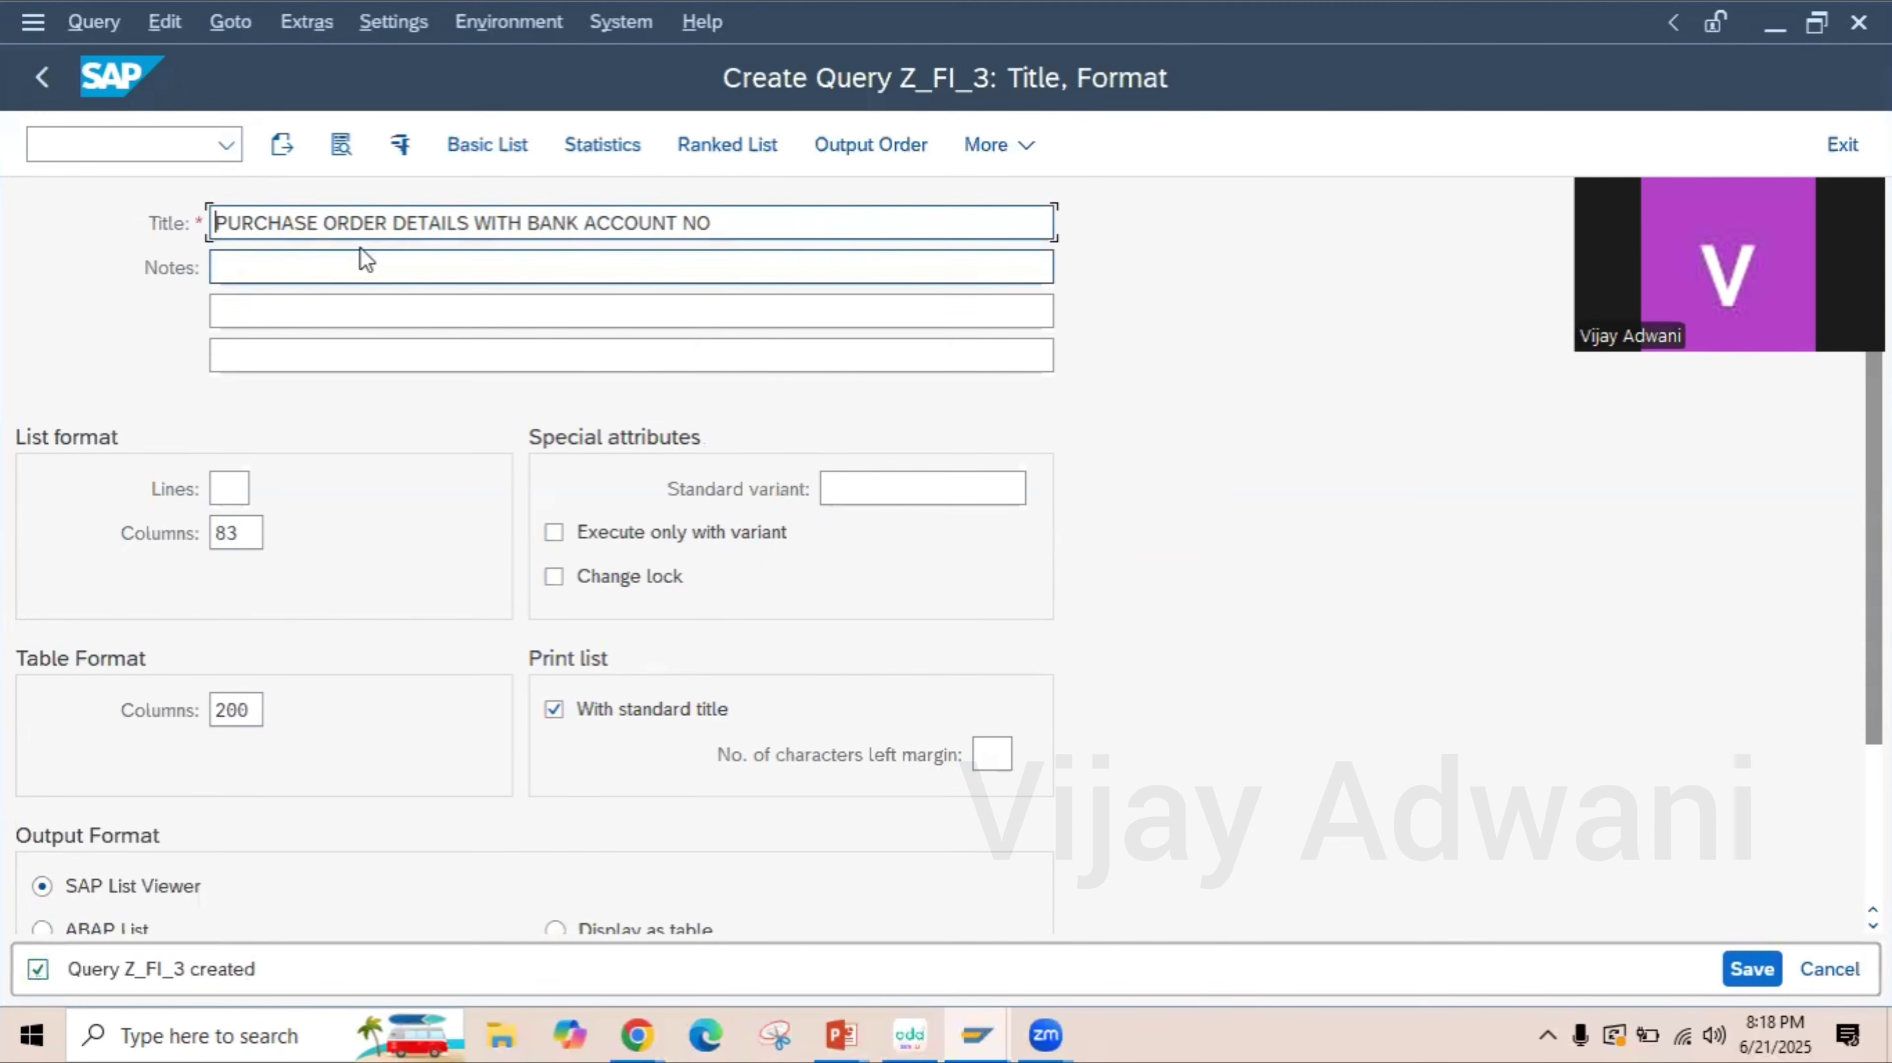
- Go to the InfoSet maintenance transaction SQ02 and open InfoSet Z_FI_3 for changing
left_click(146, 146)
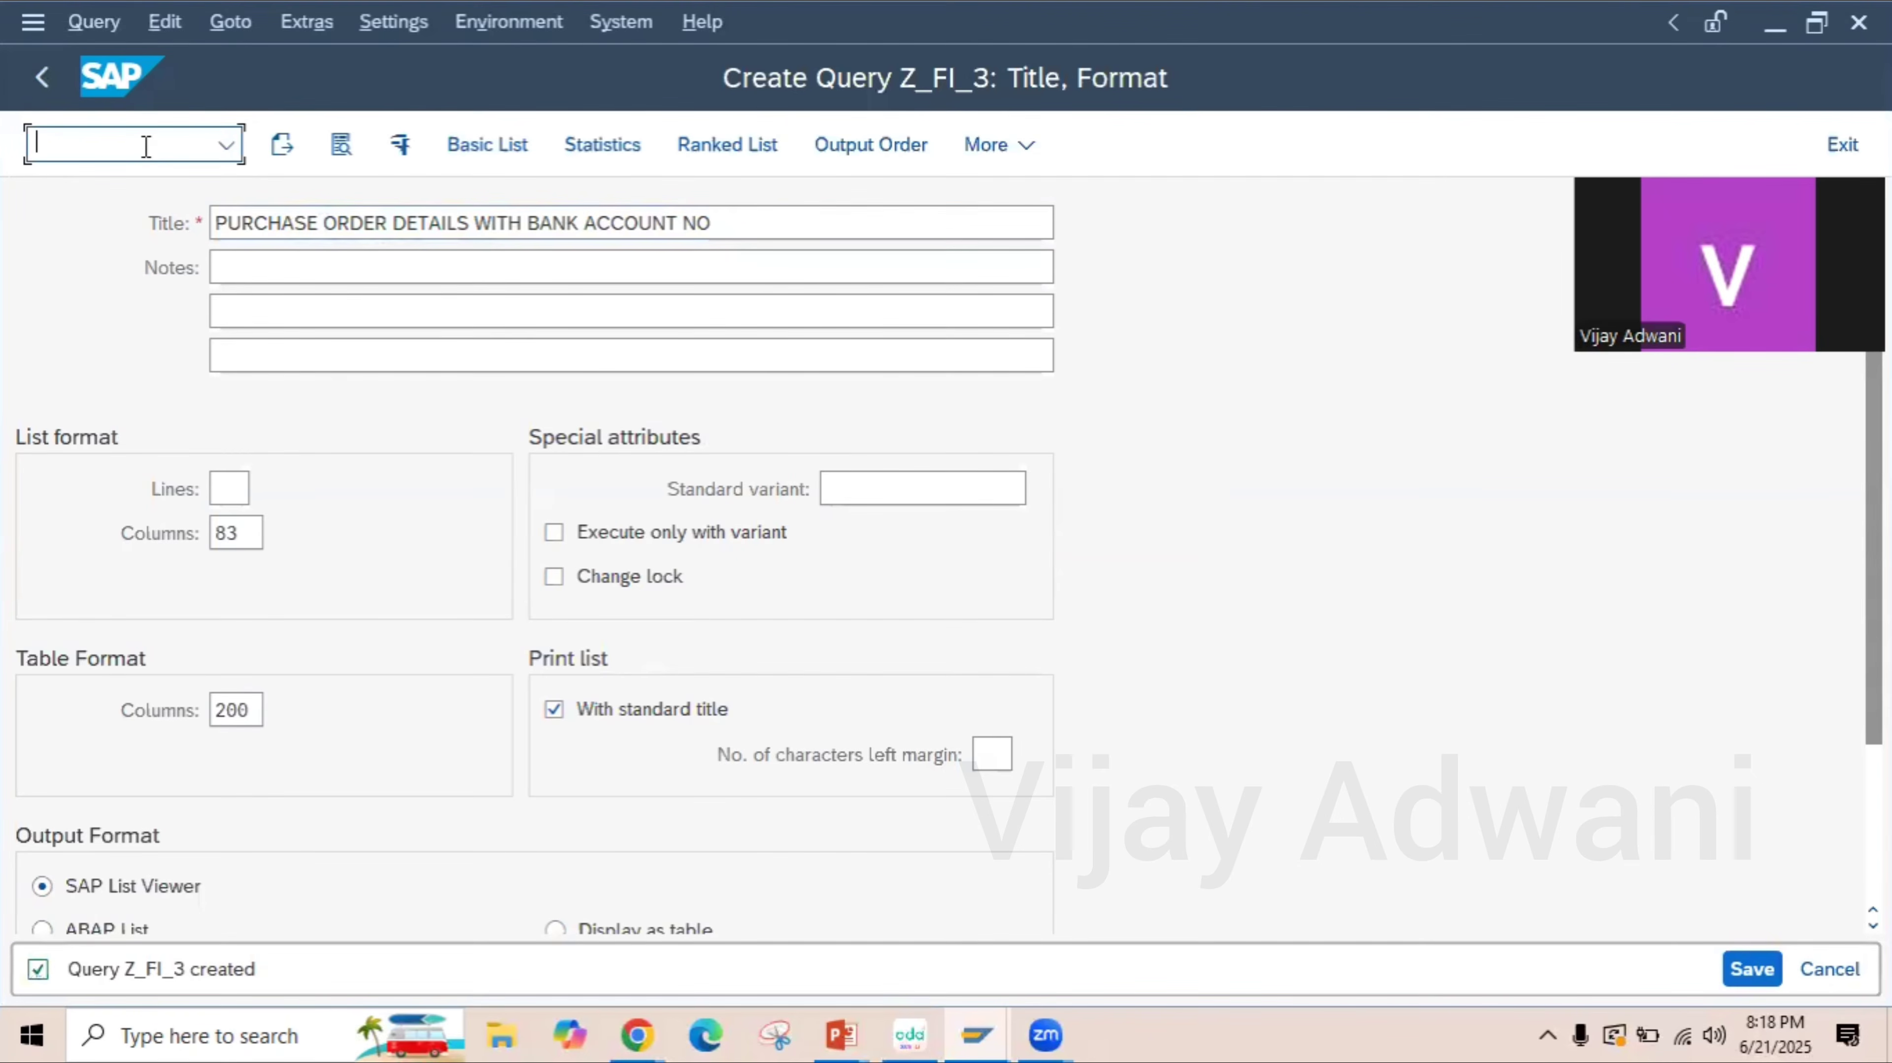
type("/SQ")
key("BackSpace")
key("BackSpace")
type("NSQ02")
key("Return")
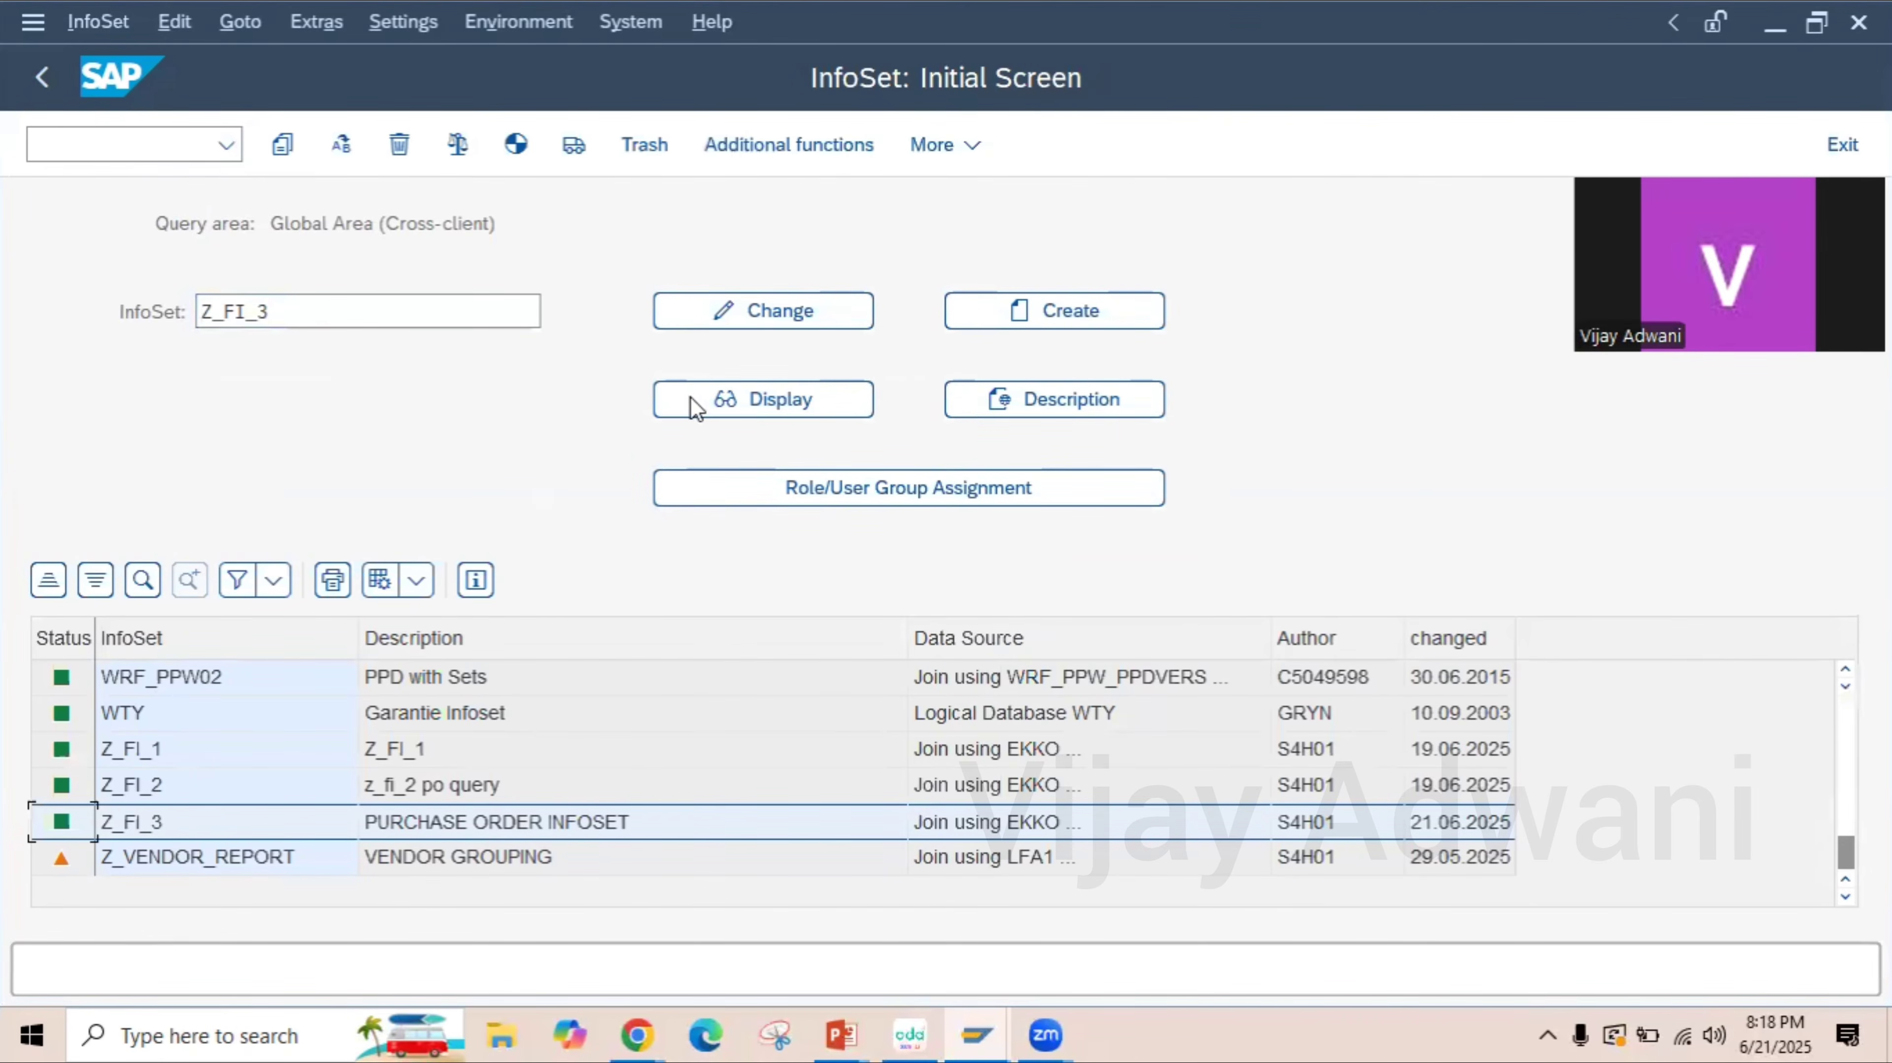
left_click(793, 322)
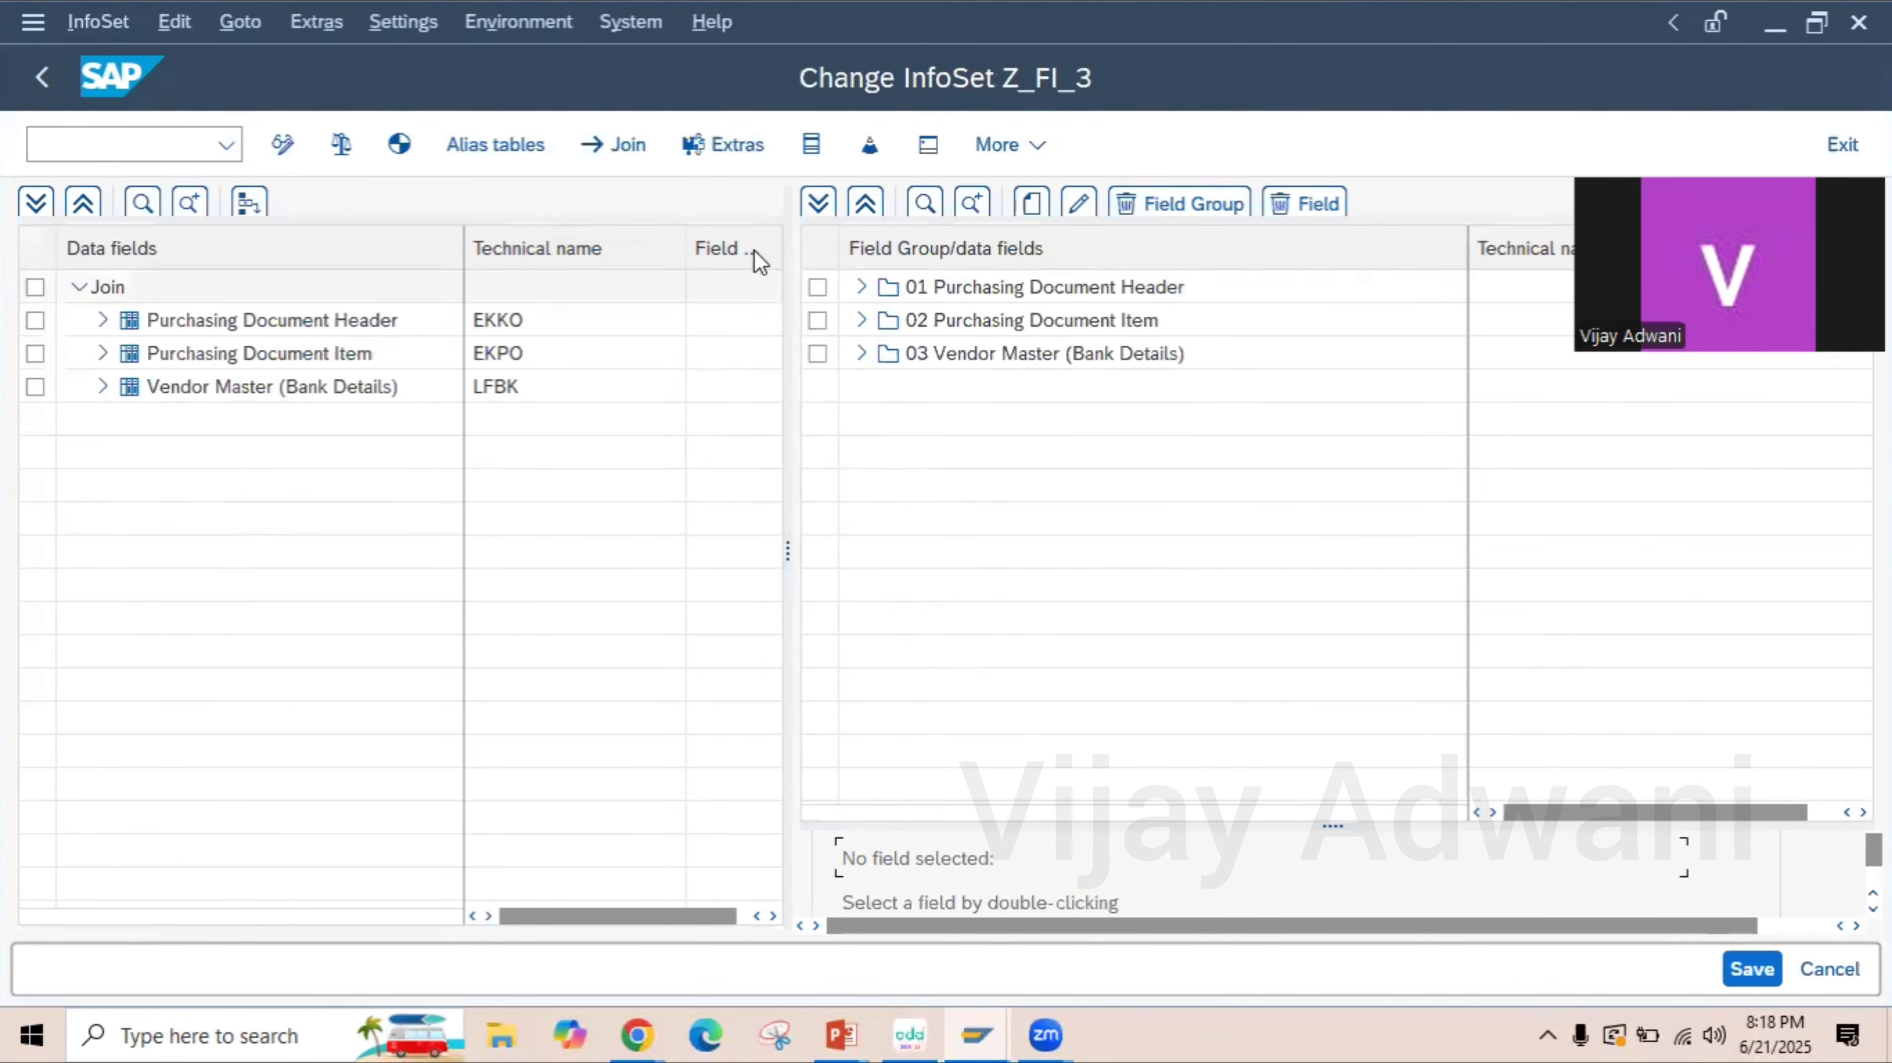
- Create an additional field named TEST in the InfoSet's extras
left_click(732, 147)
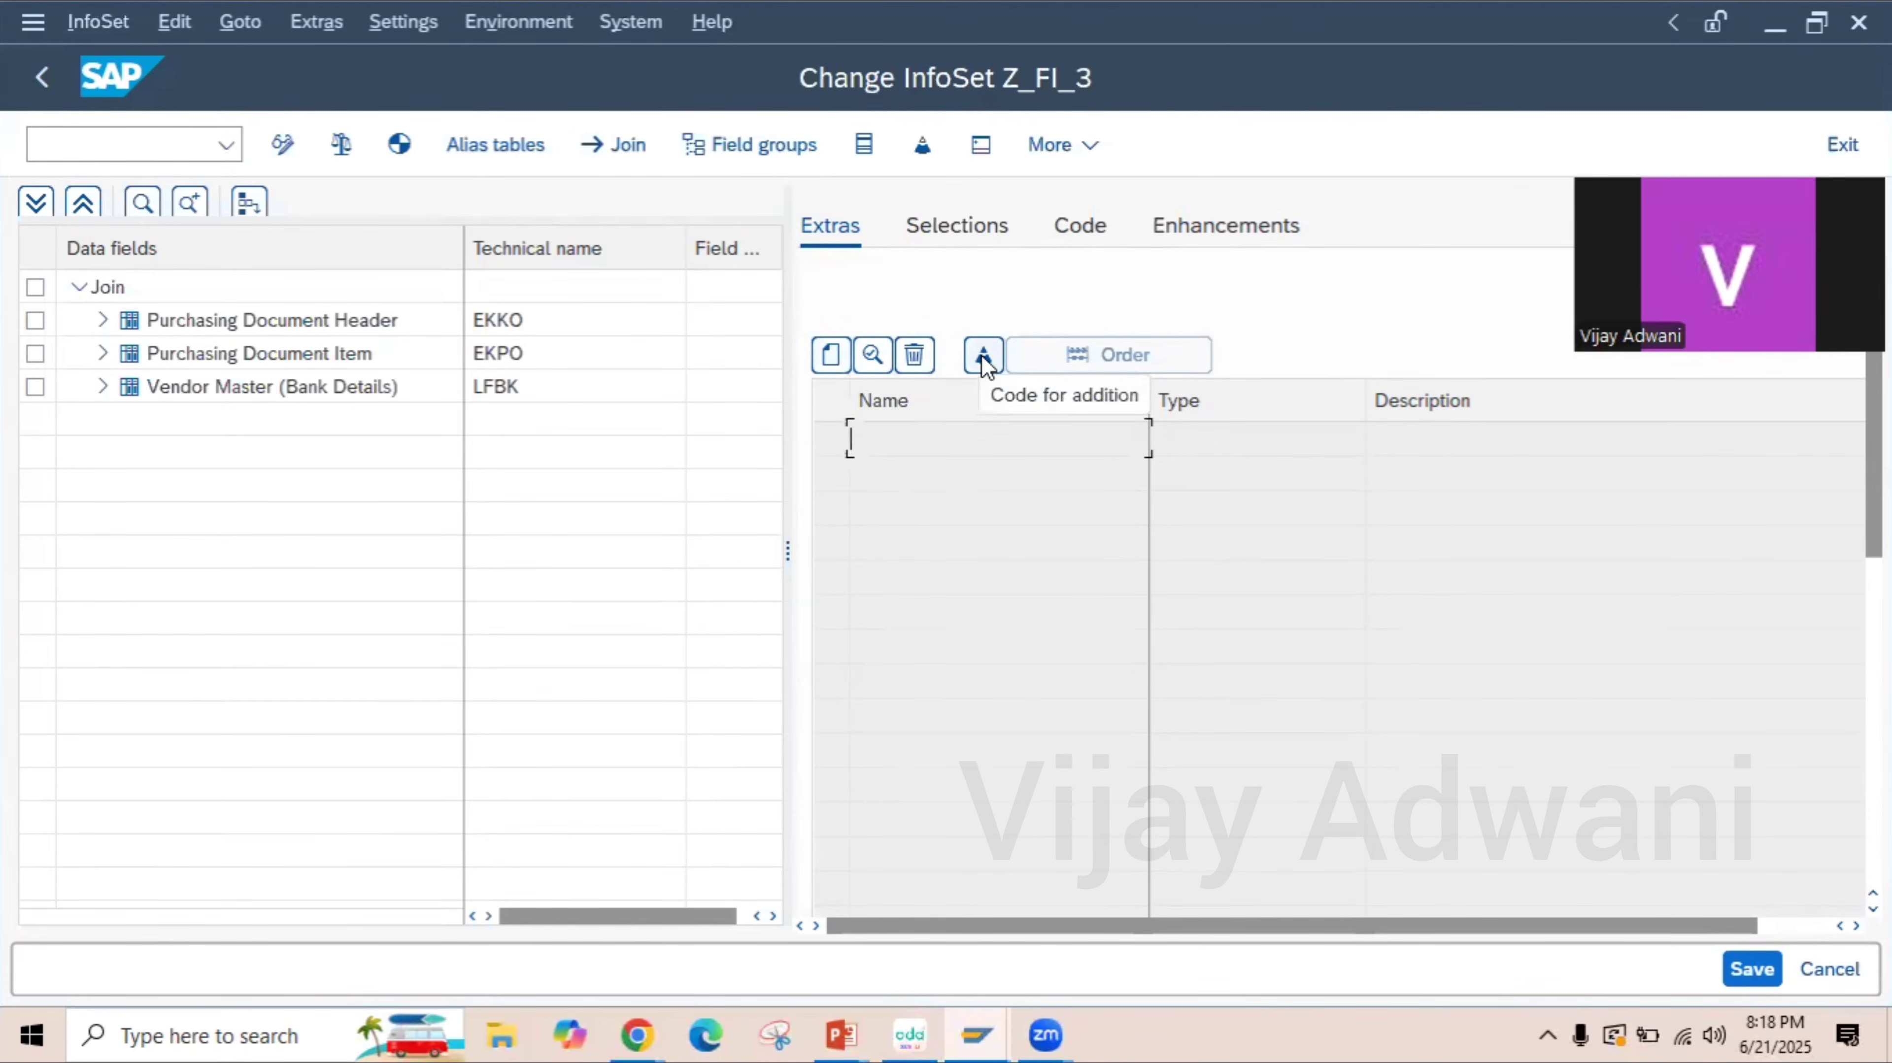
left_click(832, 355)
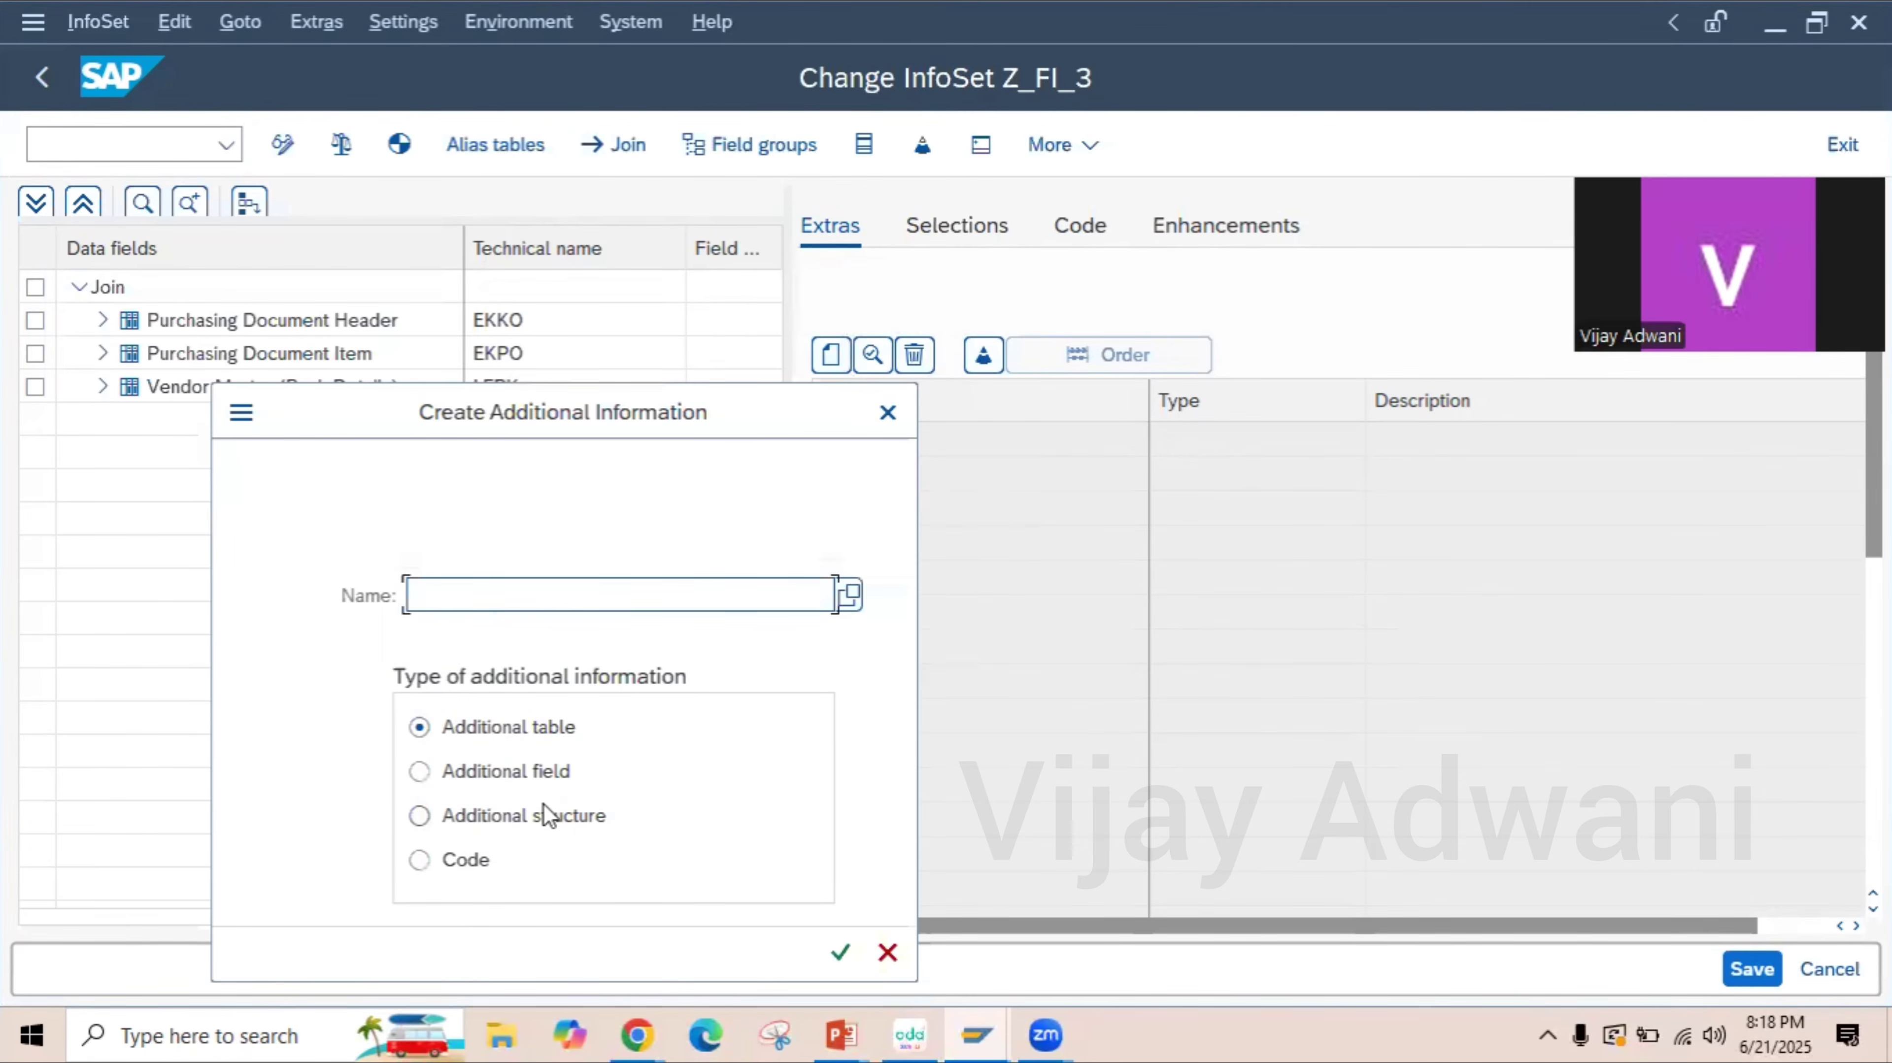
left_click(495, 778)
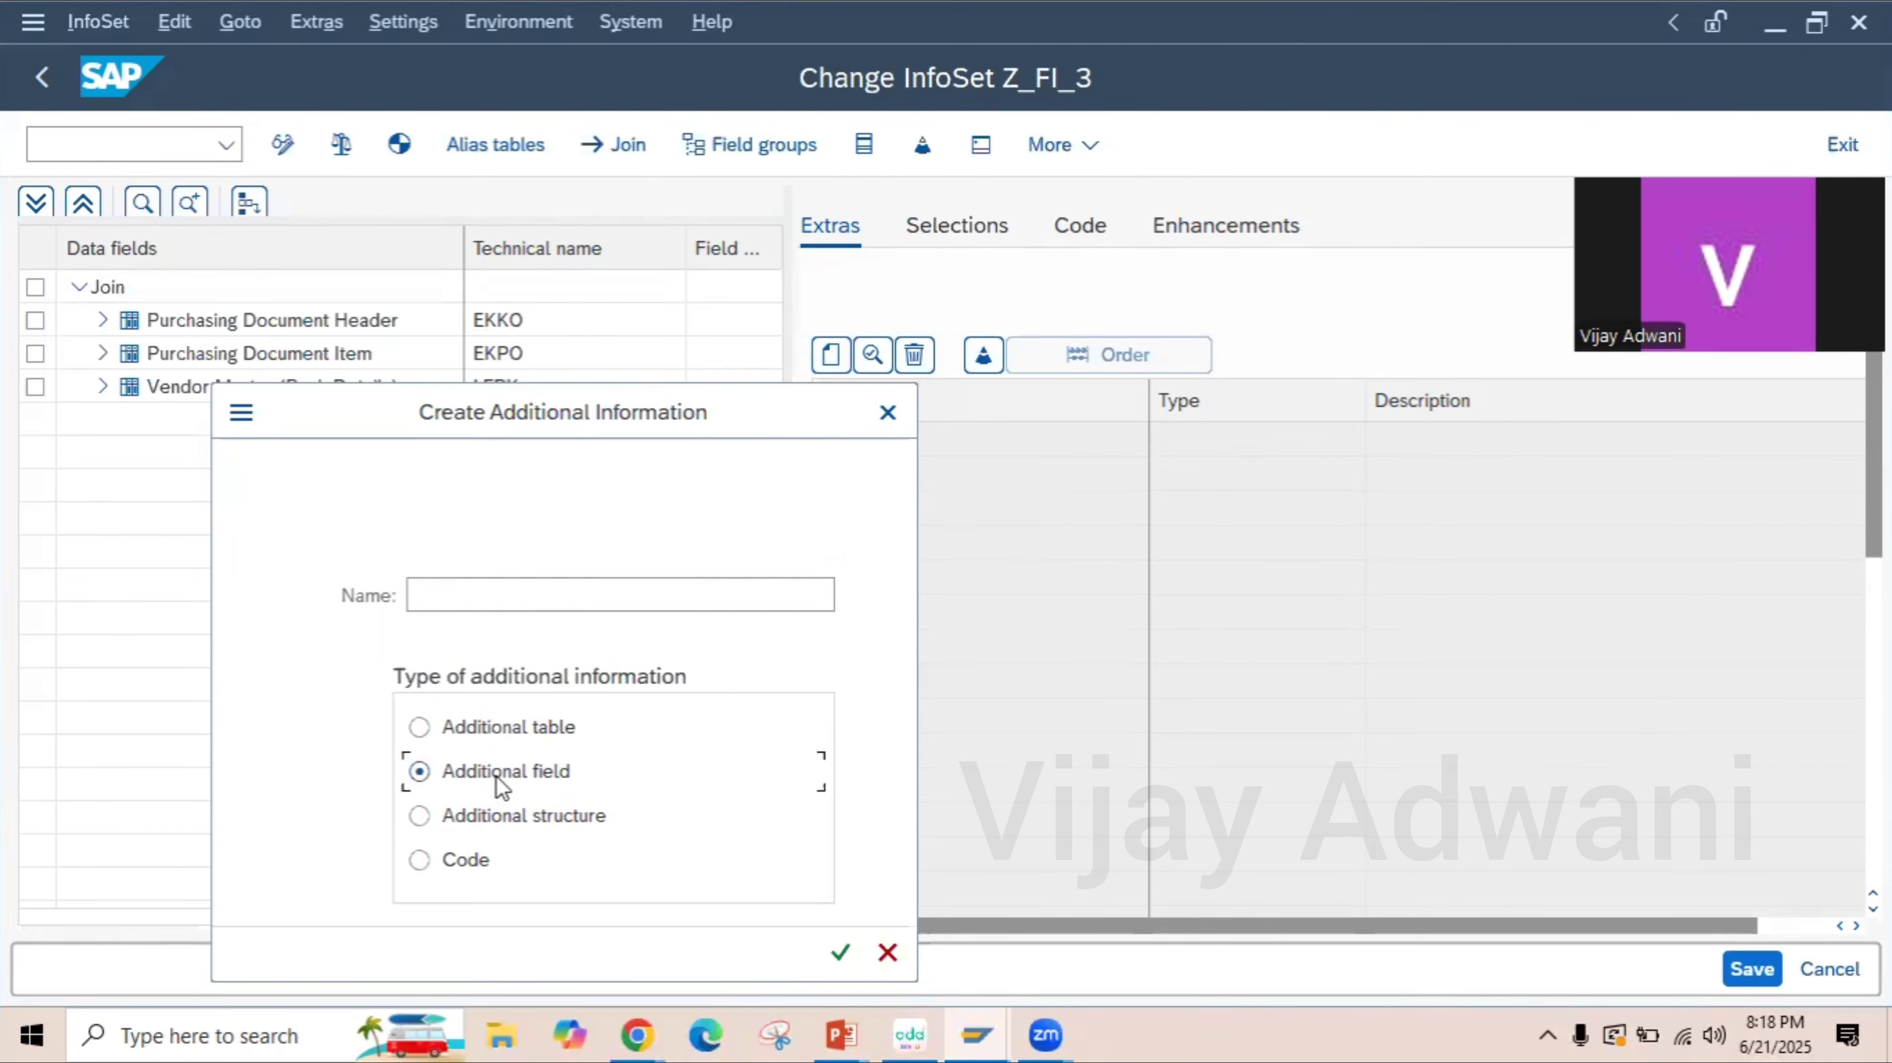
left_click(490, 596)
type("TEST")
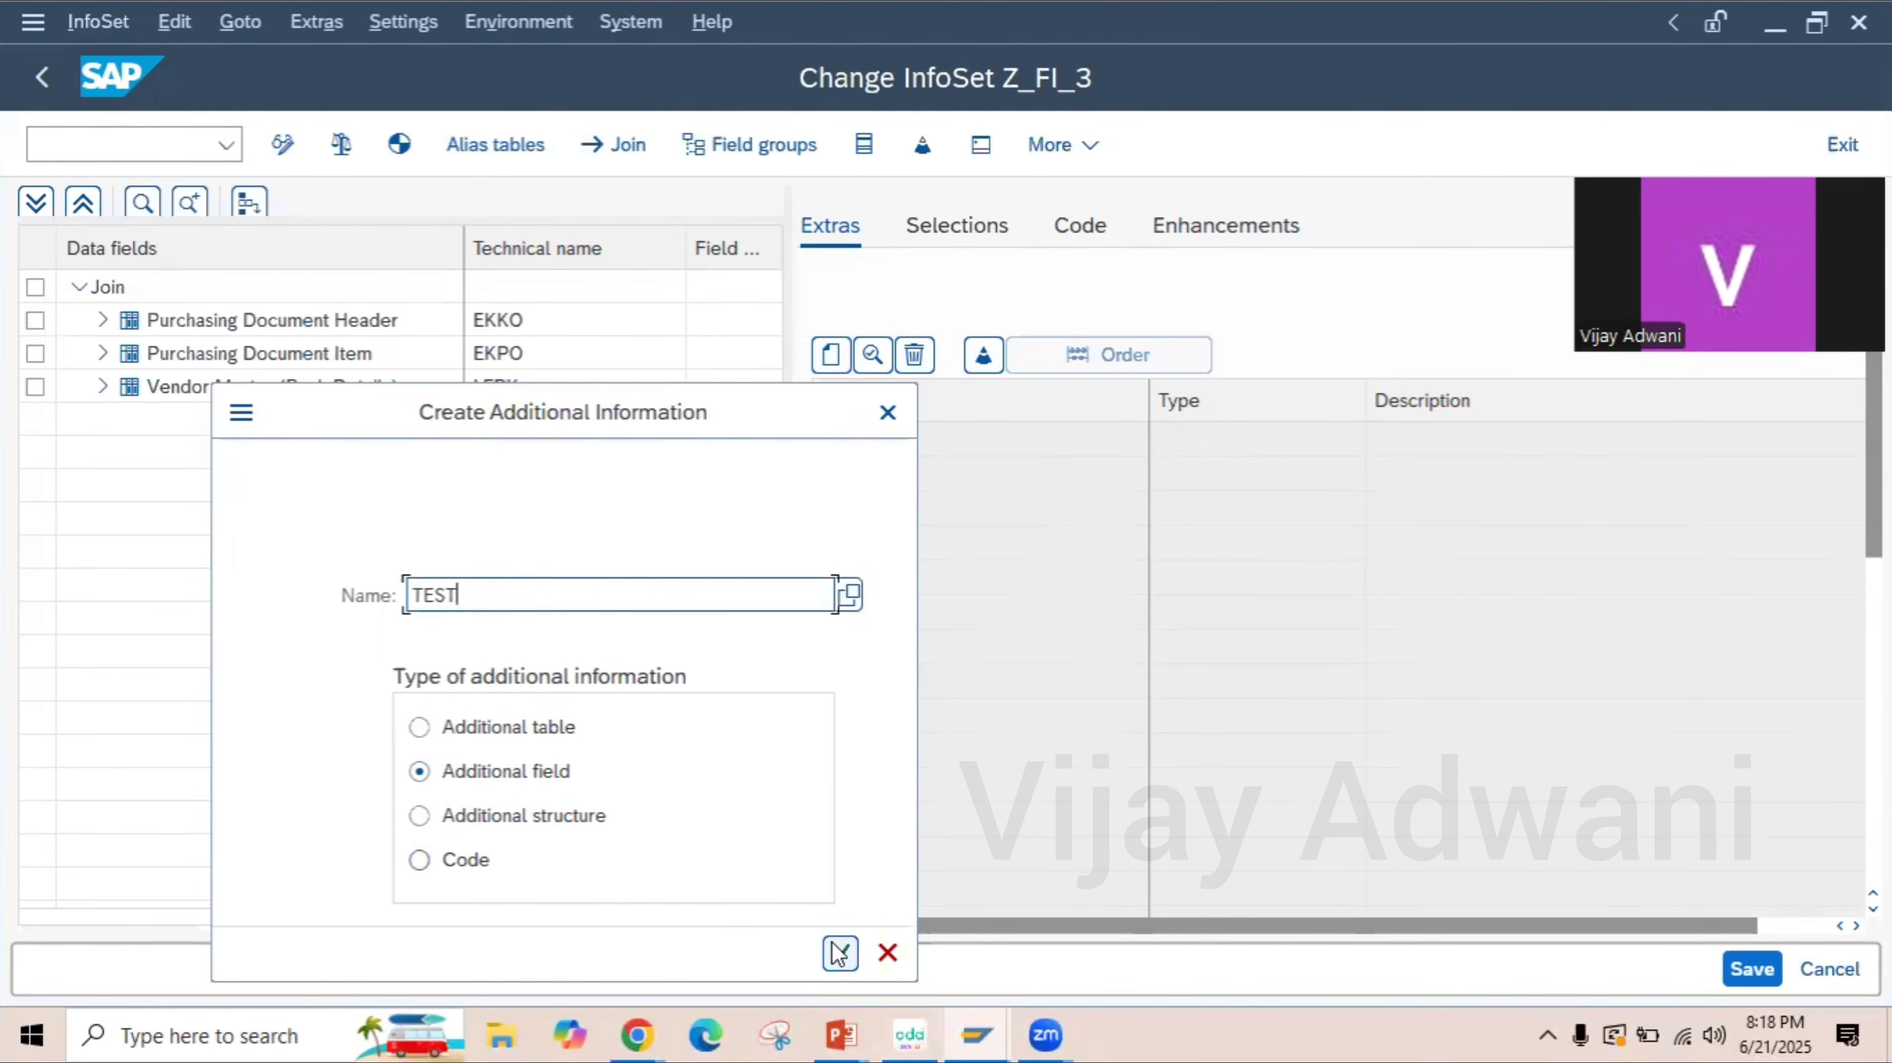
left_click(840, 952)
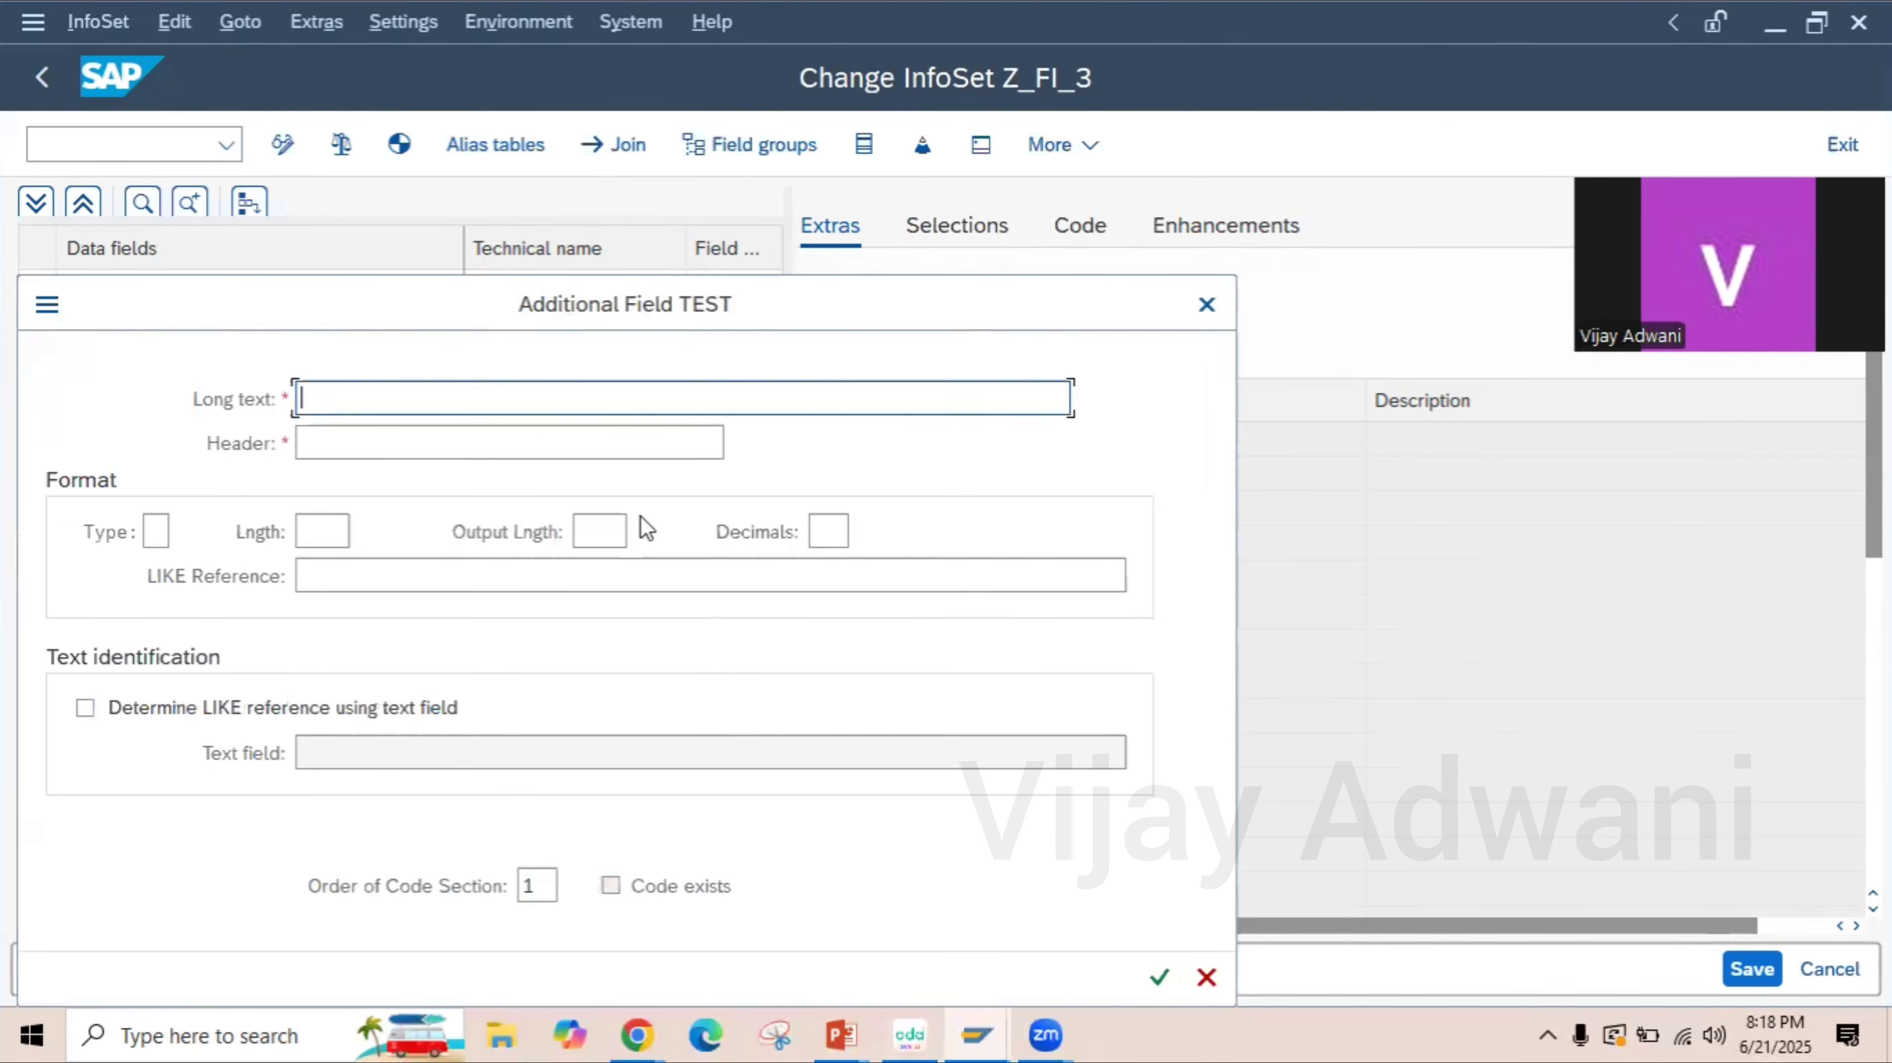
- Give the additional field TEST the long text and header TEST 123
type("TEST")
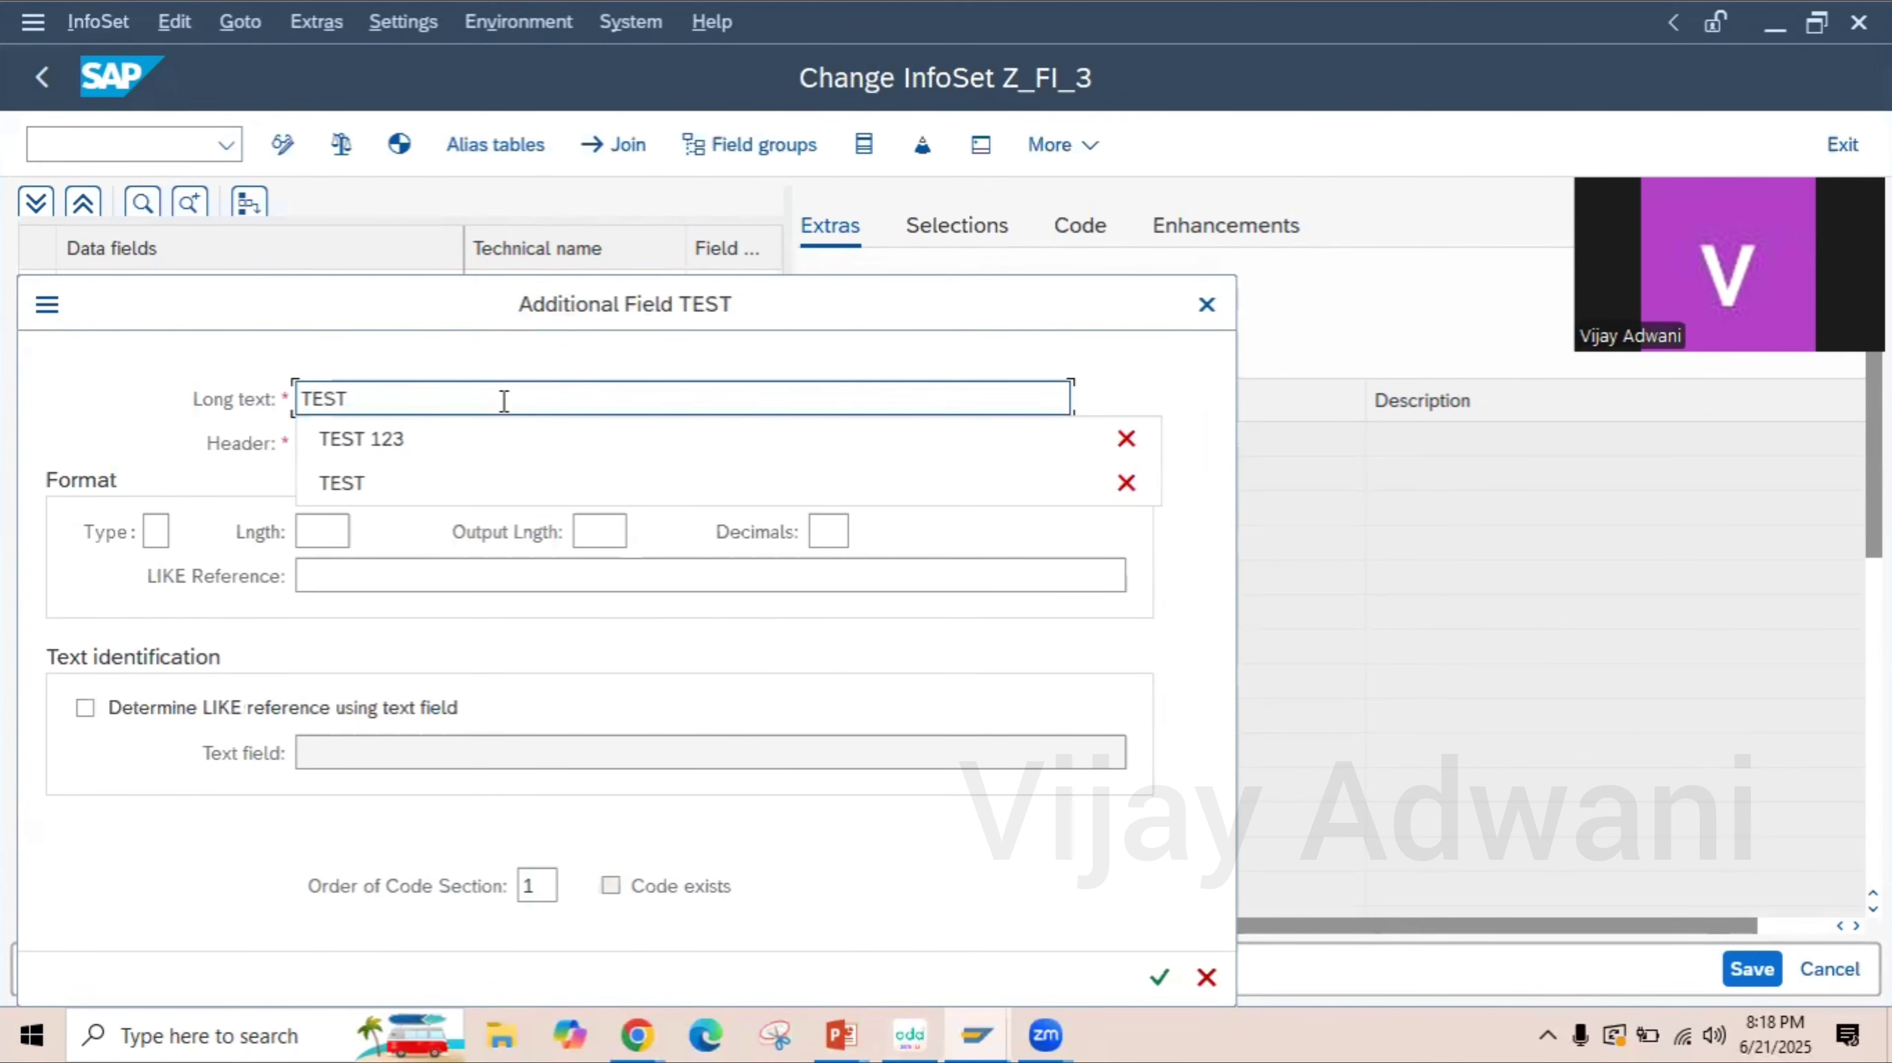
key("Down")
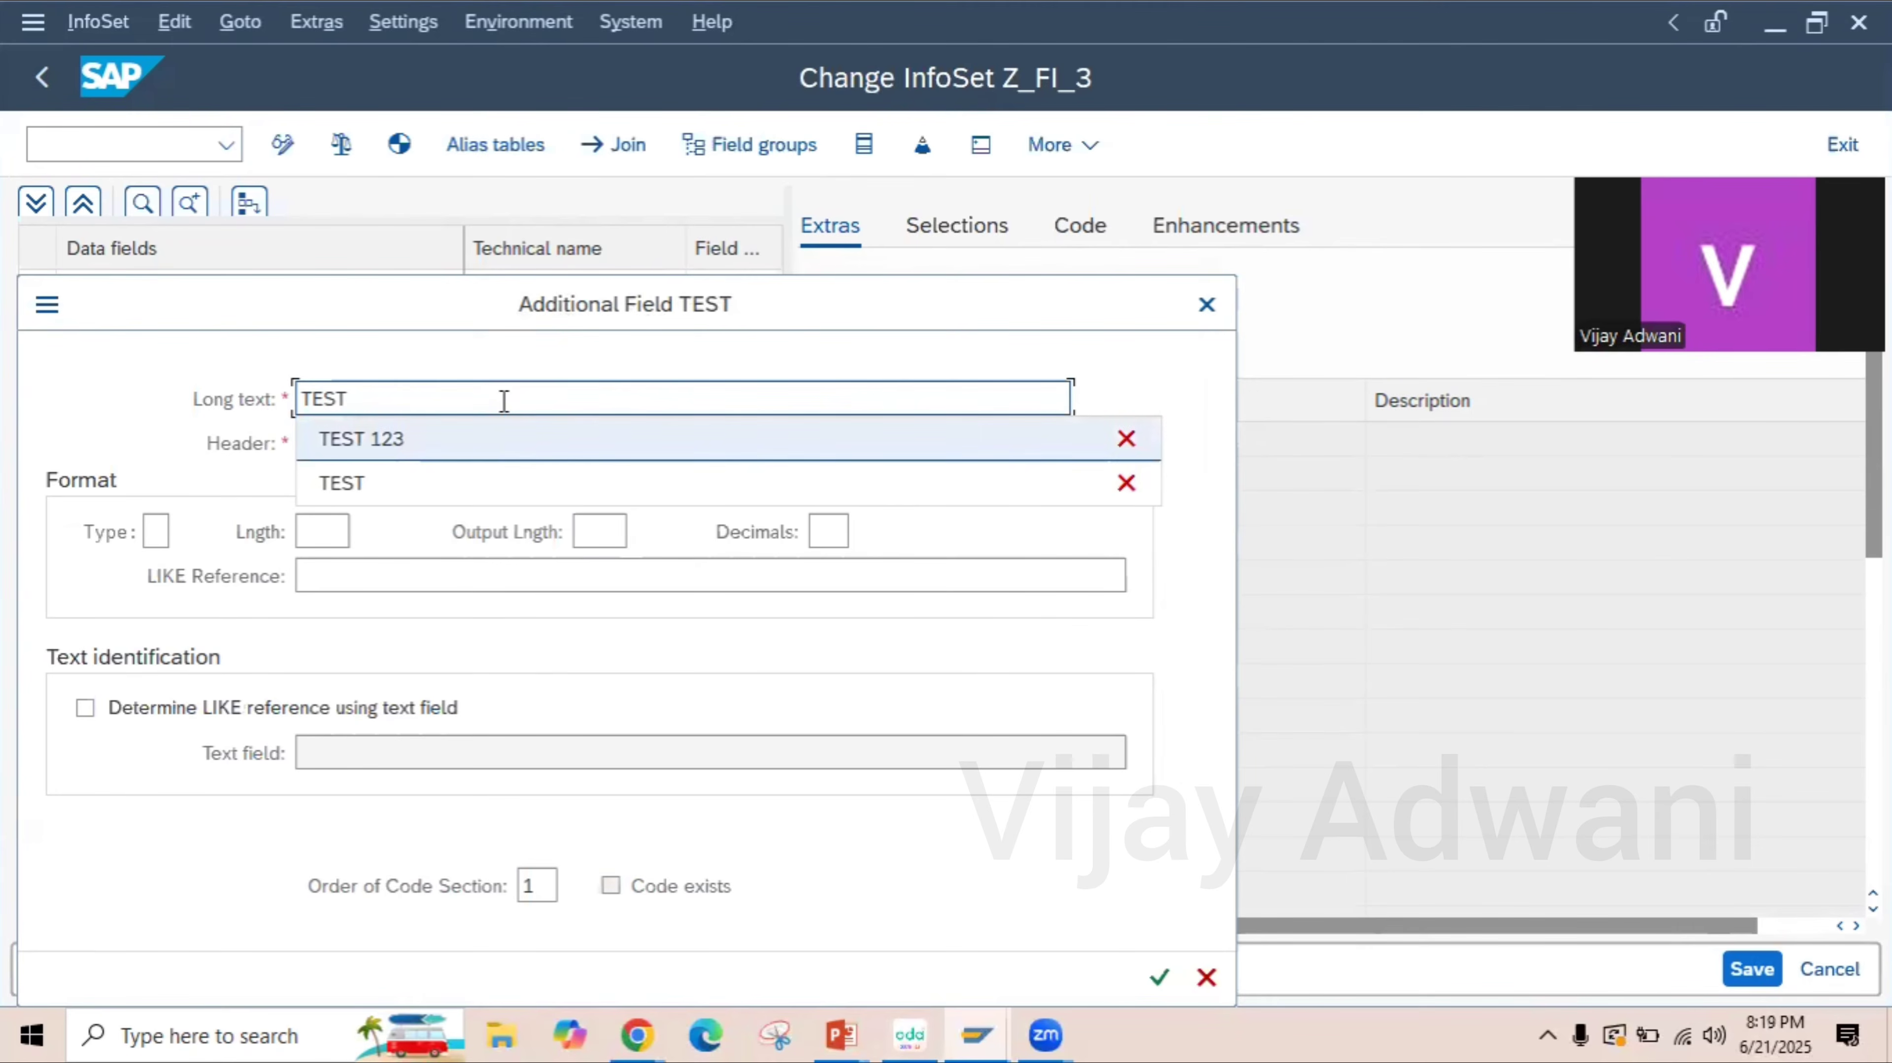
key("Return")
key("Tab")
type("TEST  123")
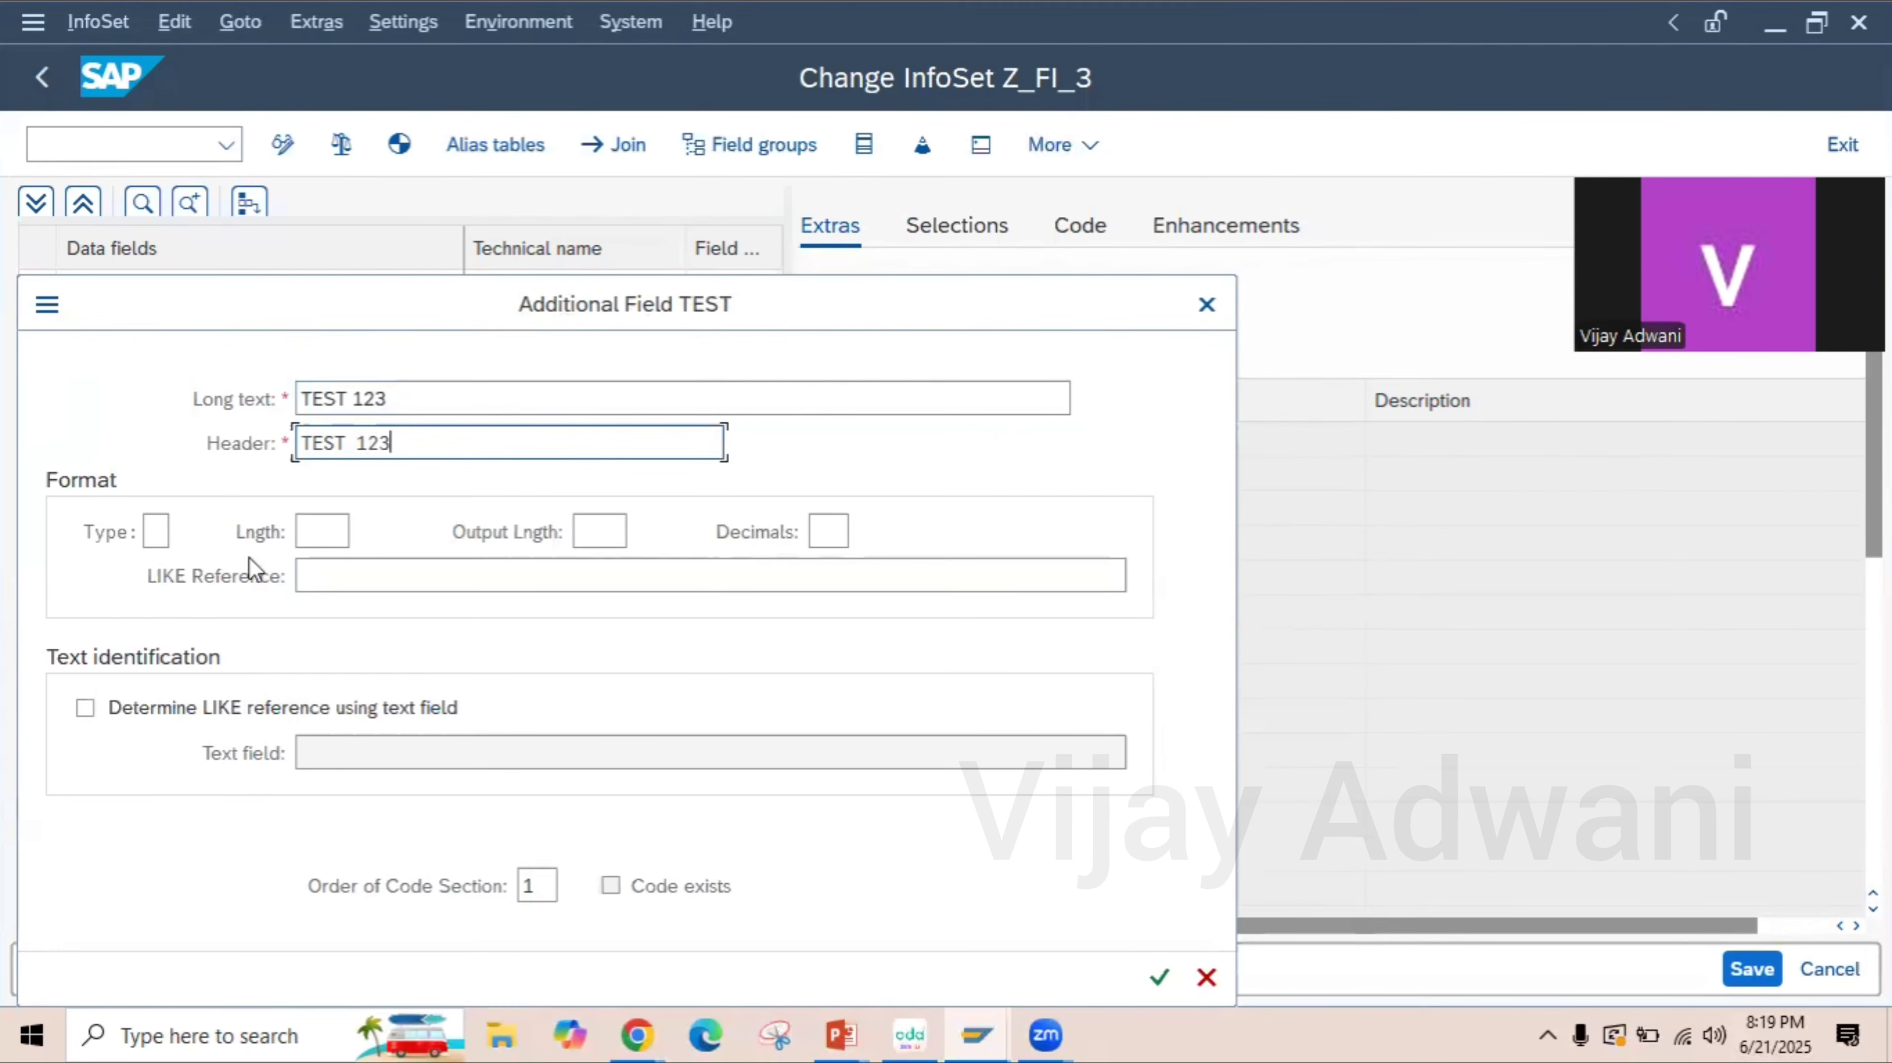
- Format the additional field TEST as type C with length 10 and output length 10, and accept its definition
left_click(157, 531)
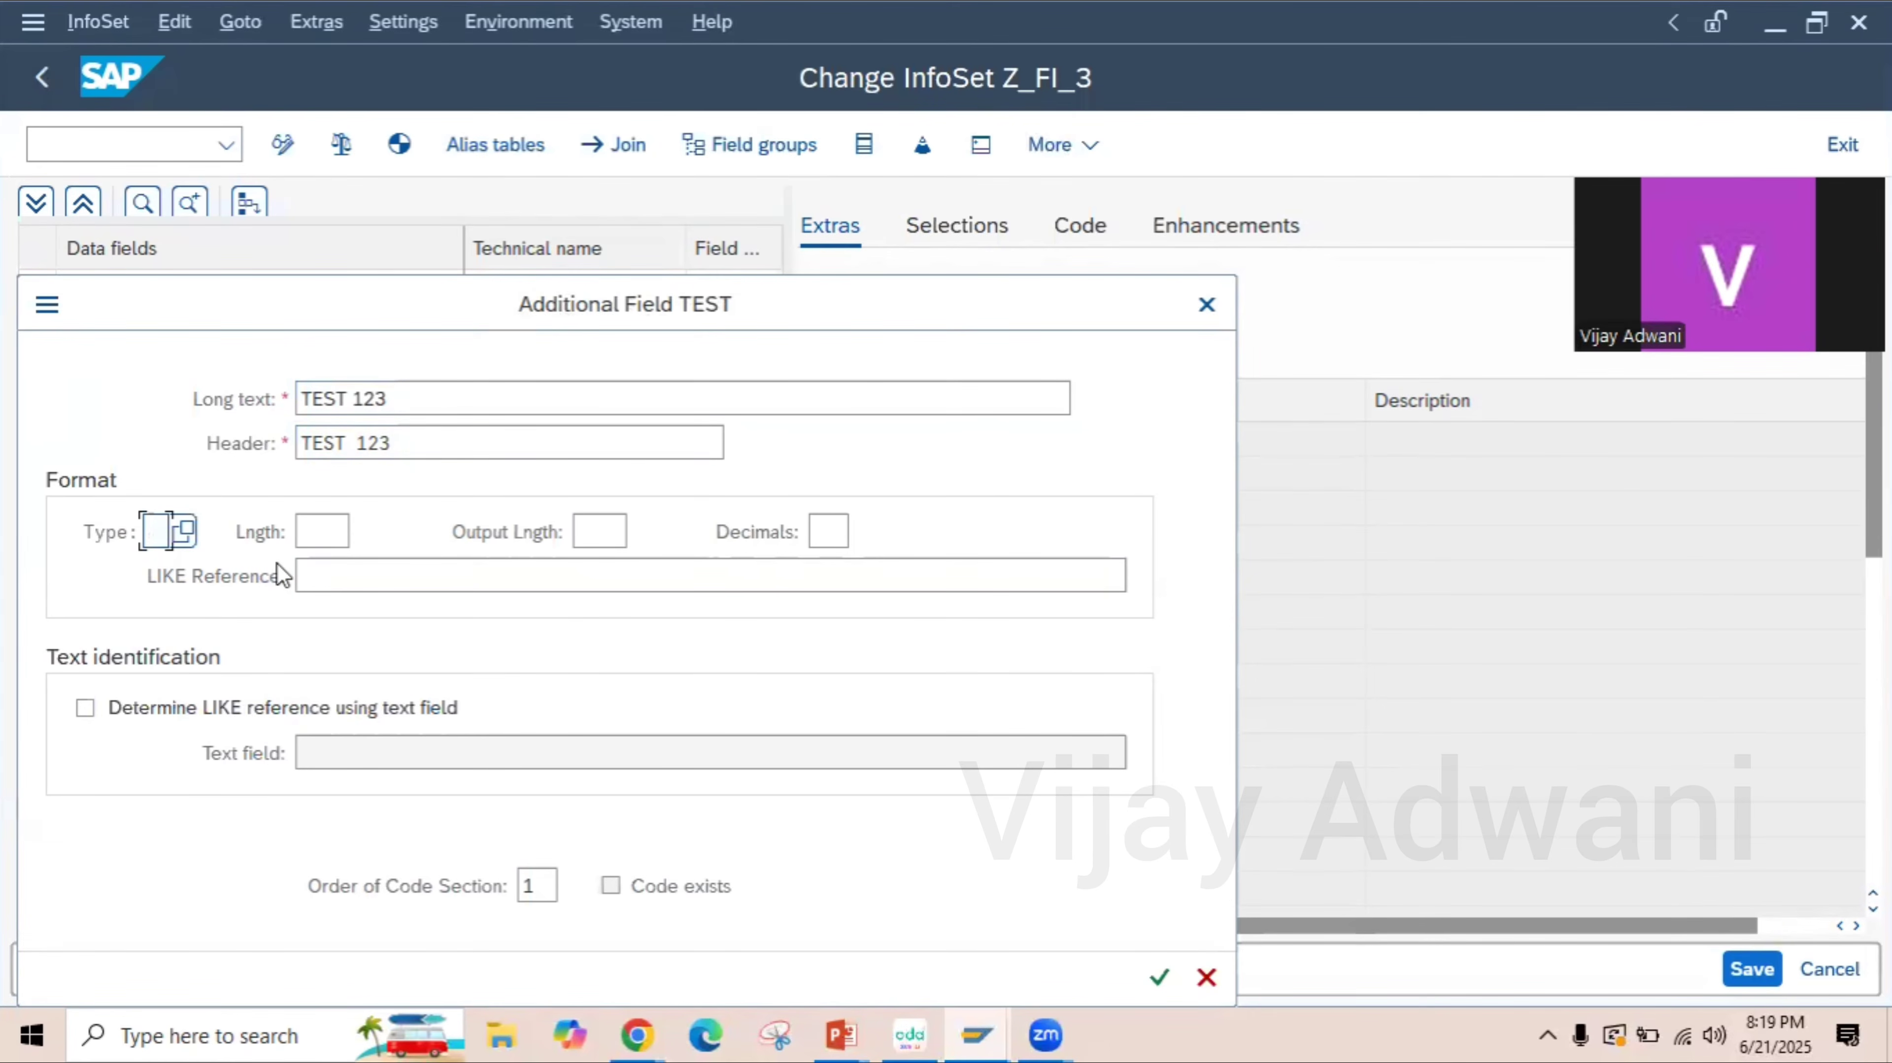
type("C")
key("Tab")
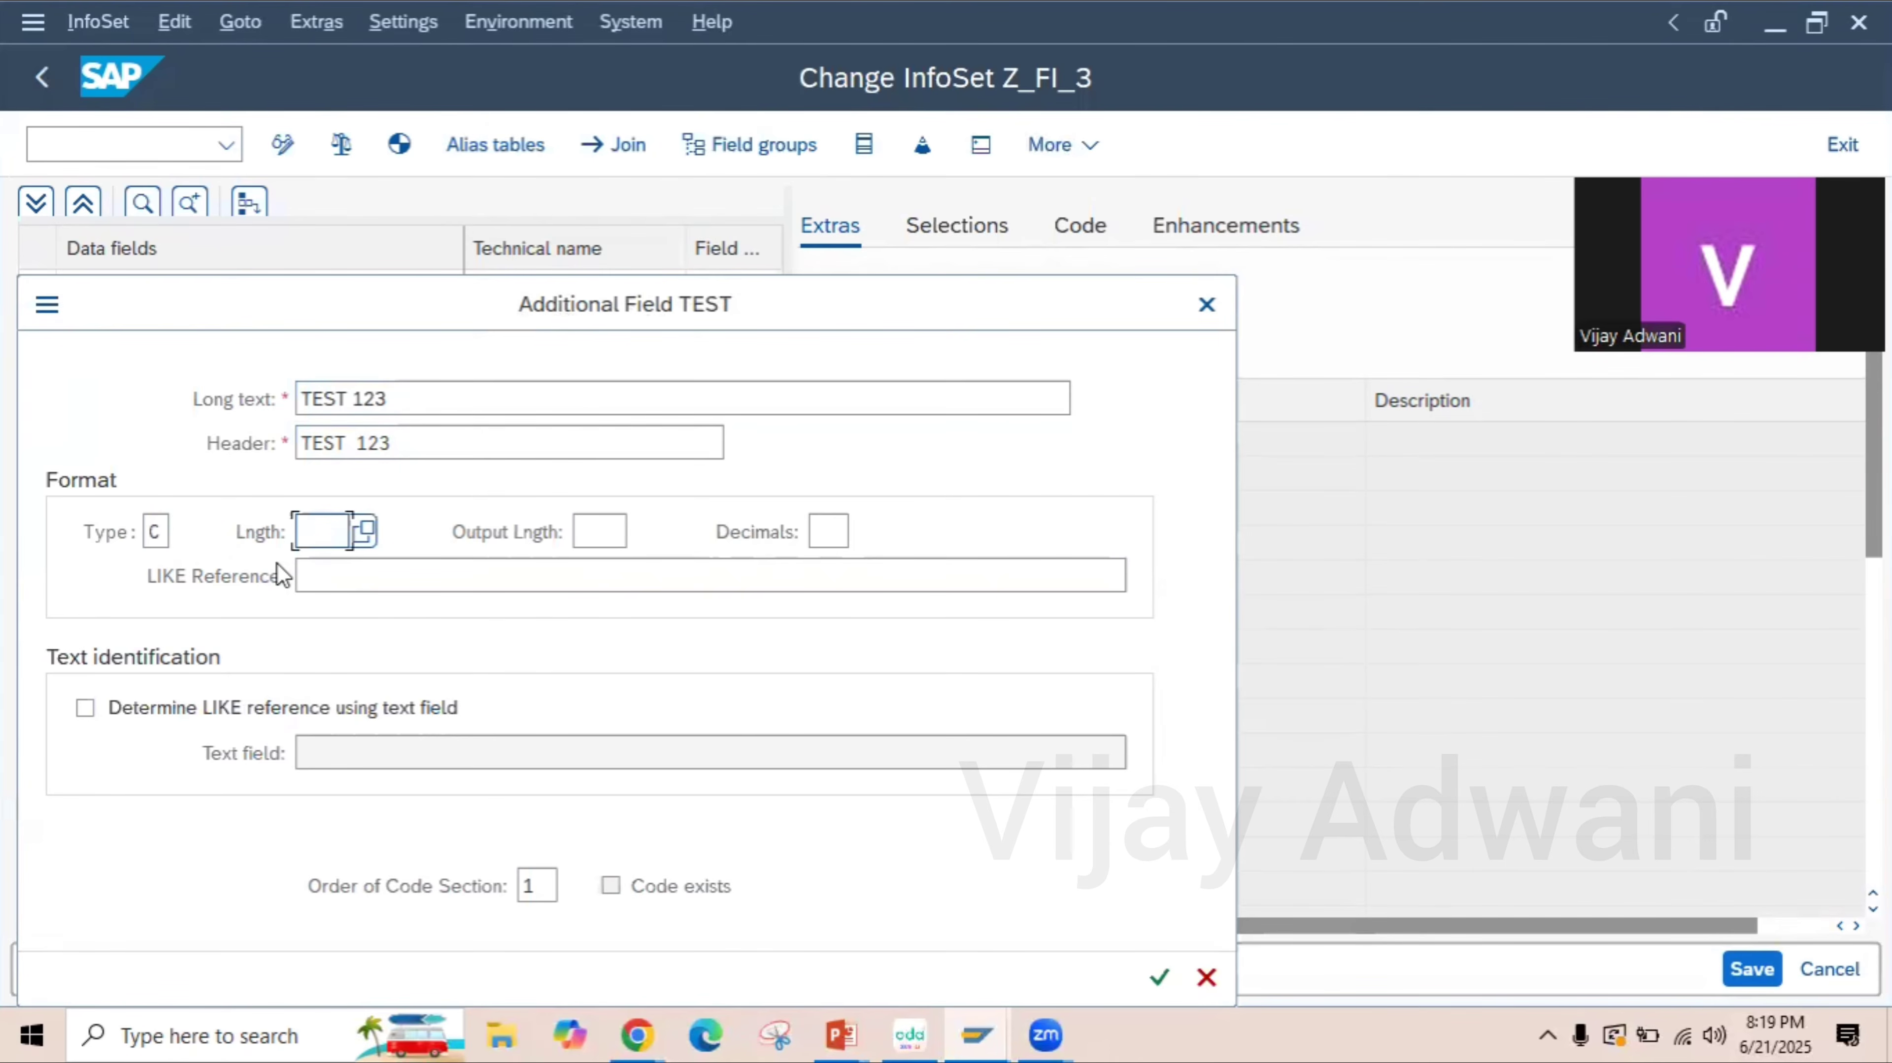
type("10")
key("Tab")
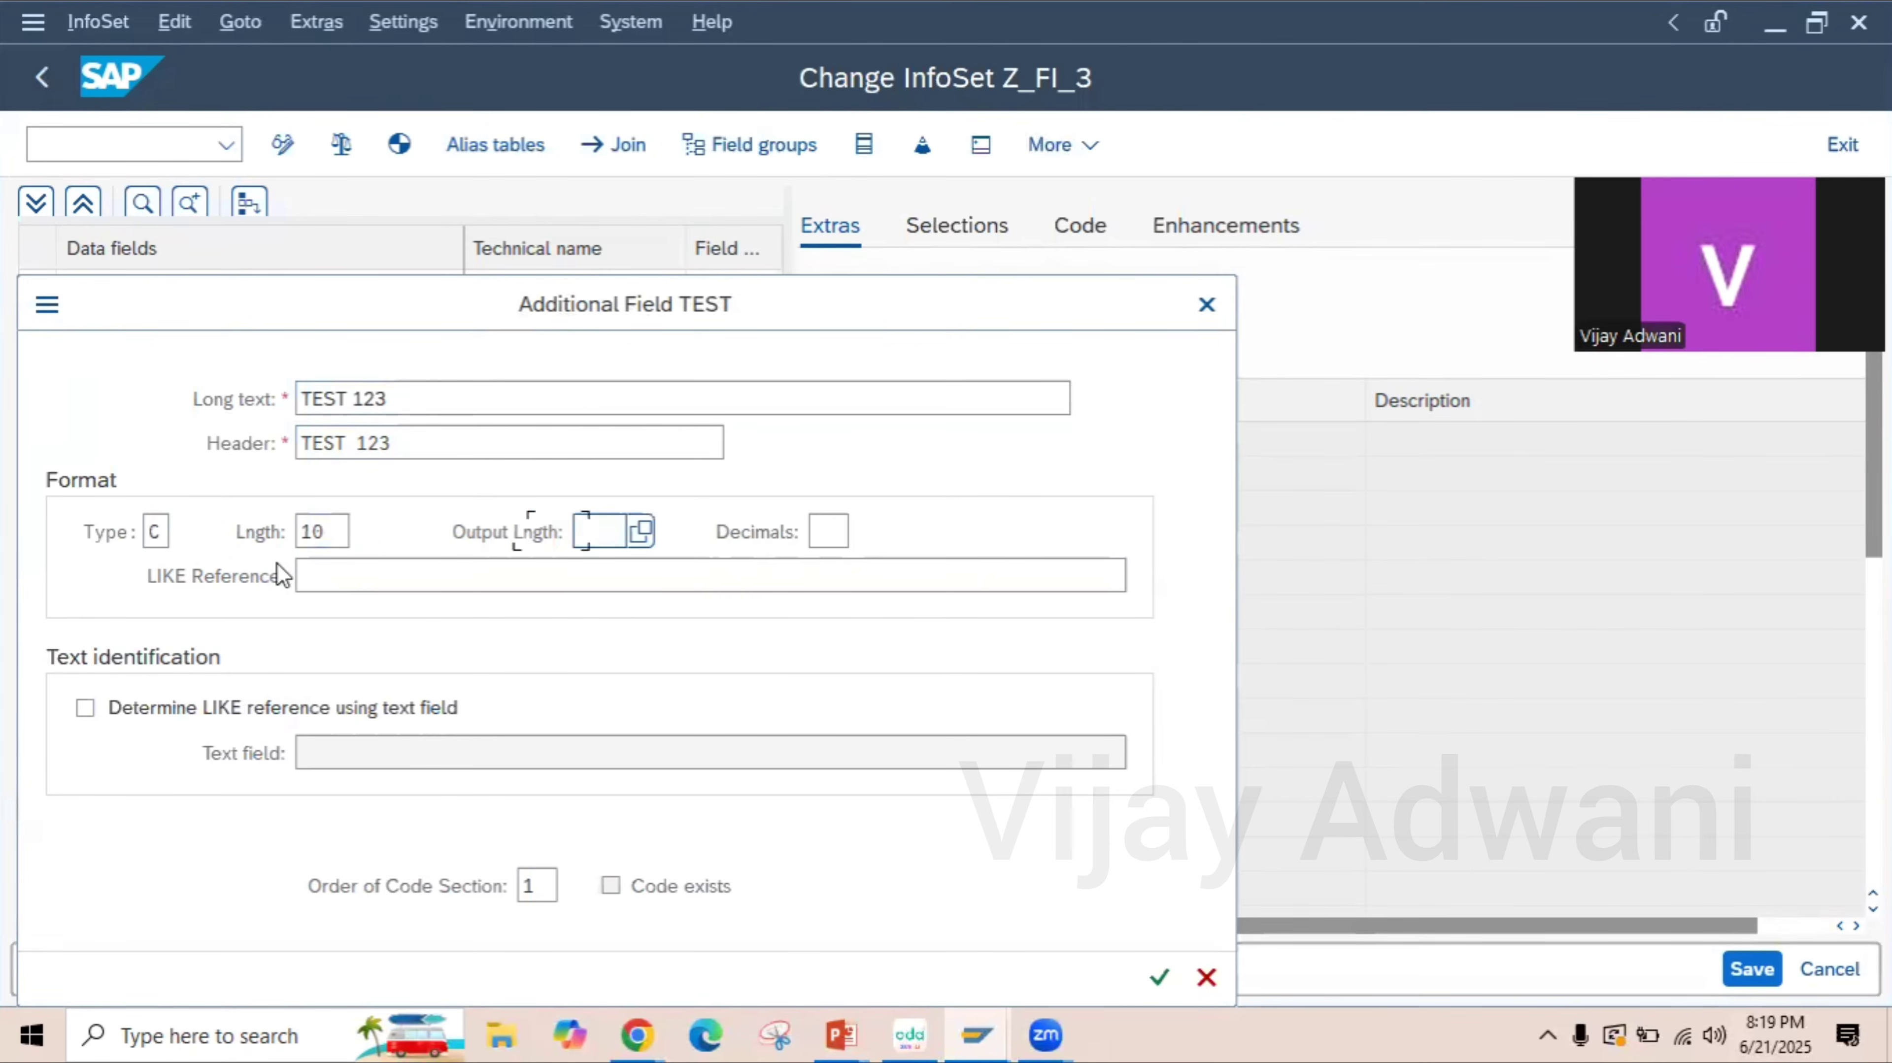
type("10")
left_click(1159, 987)
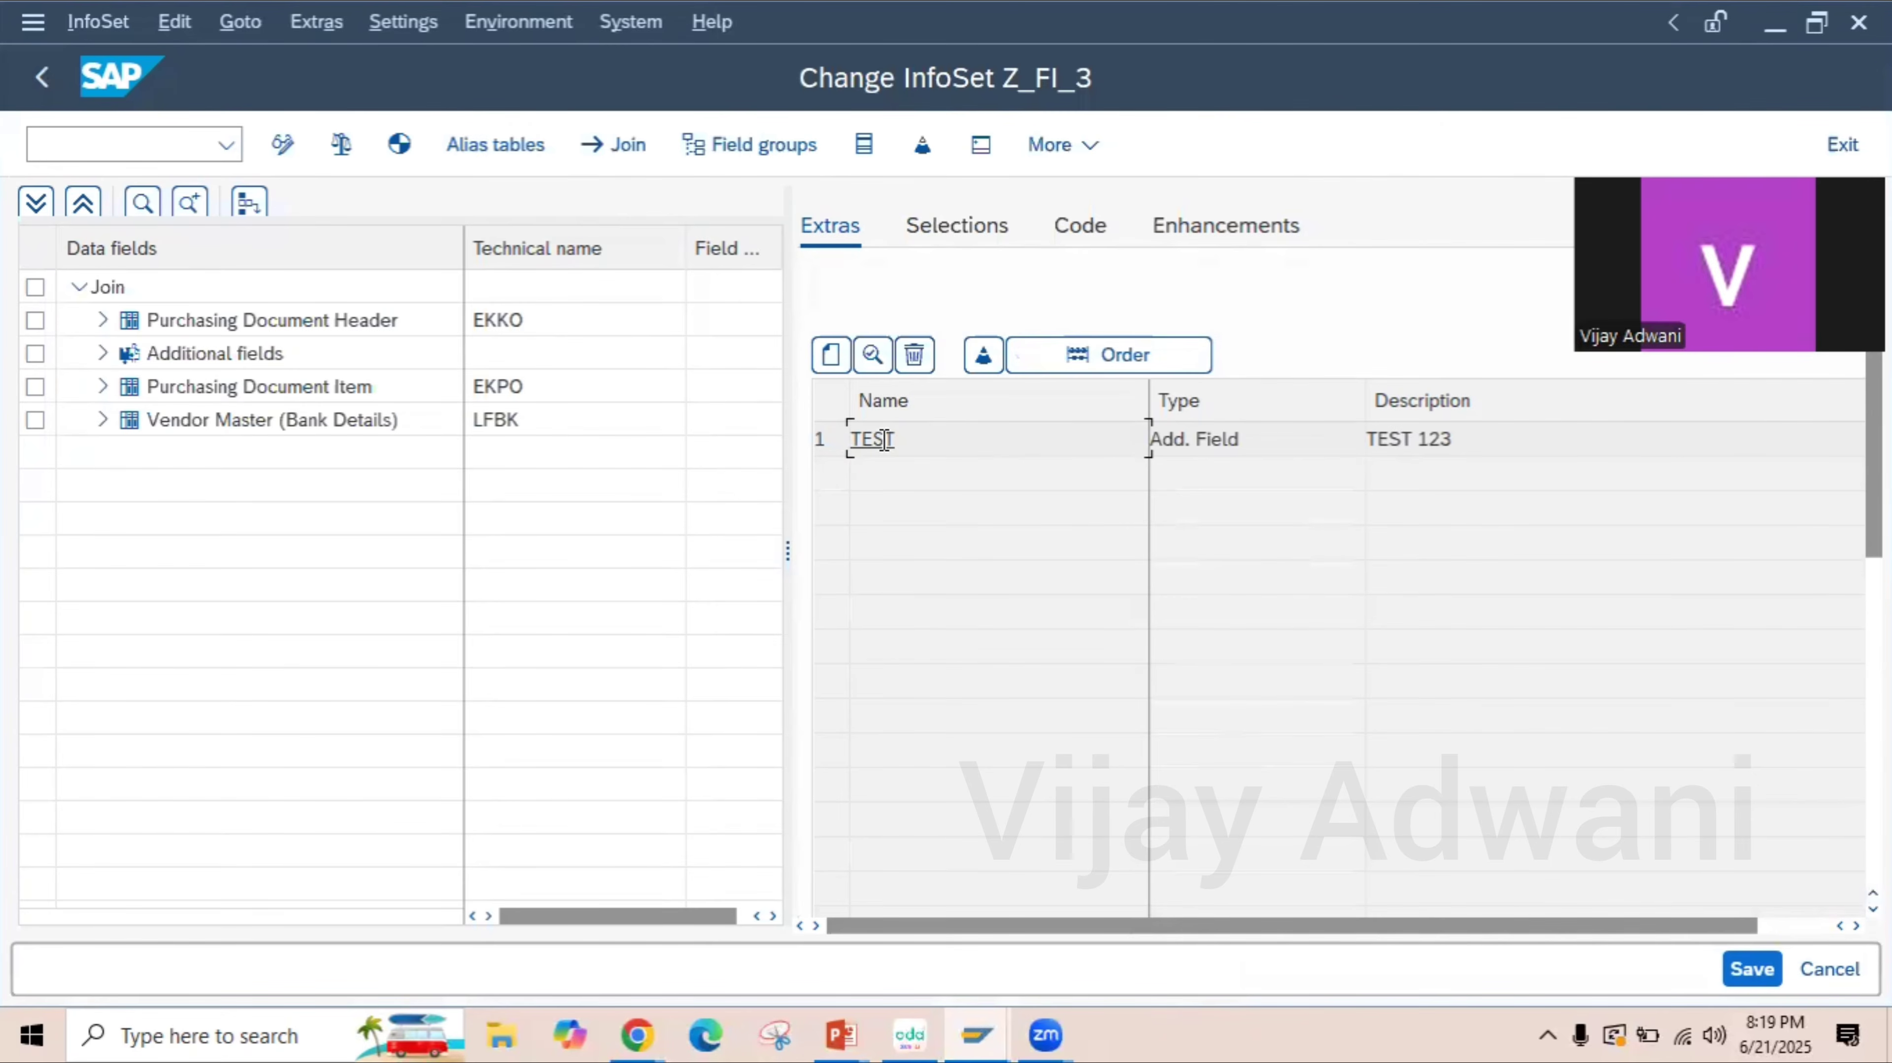
- Write the code TEST = 'ABC' . for the additional field TEST and save it
left_click(980, 364)
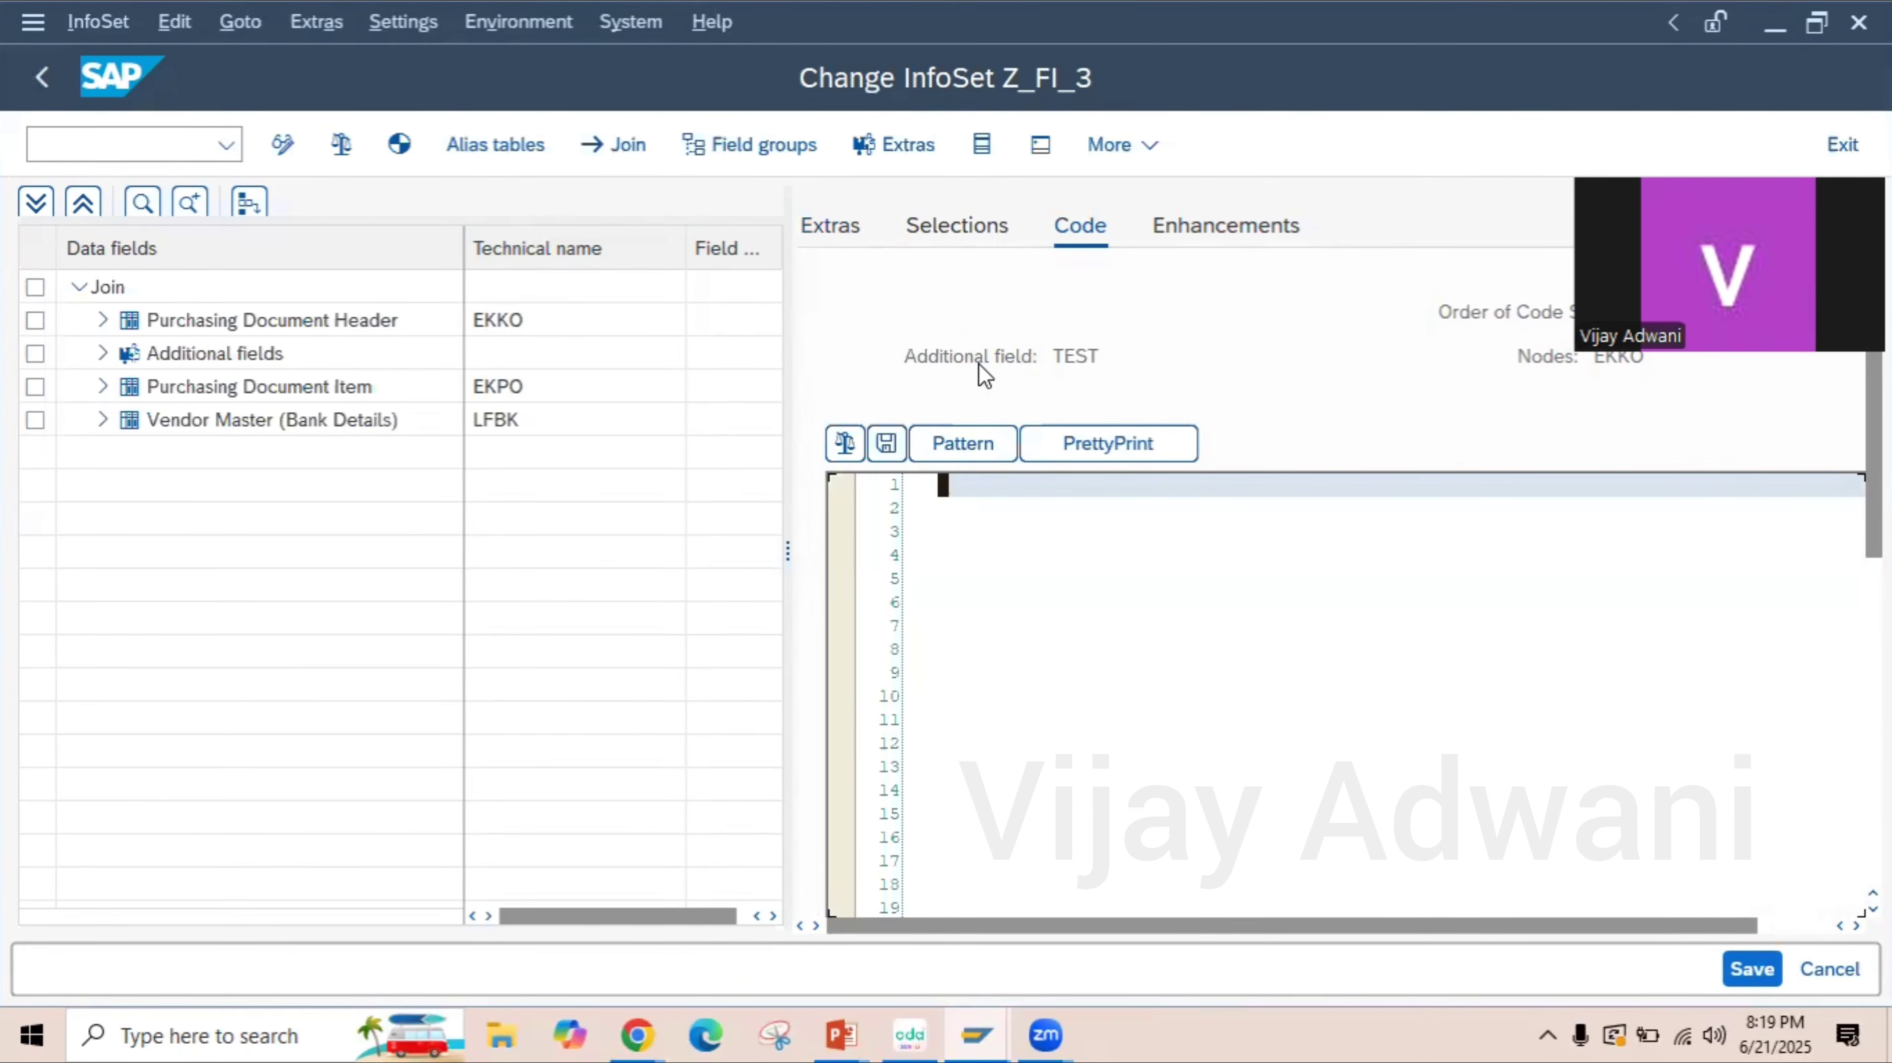
type("TEST = 'ABC' .")
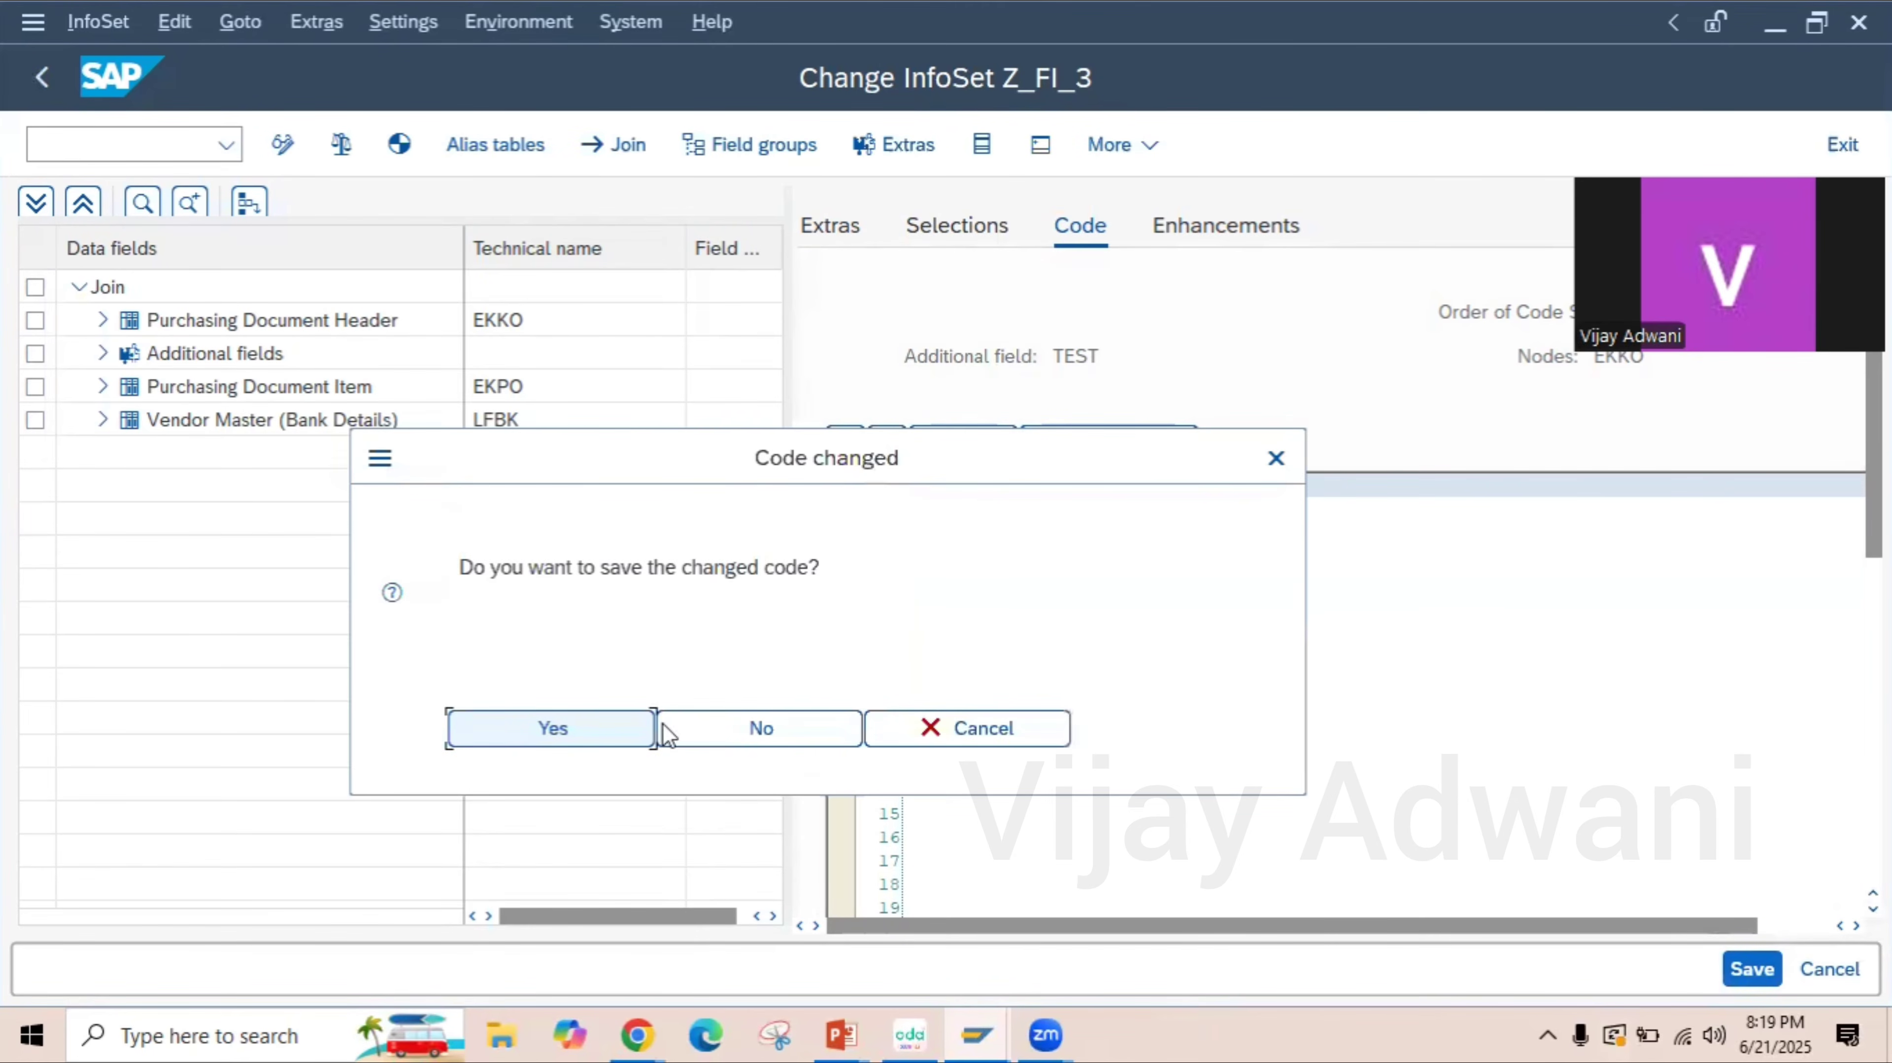
left_click(554, 730)
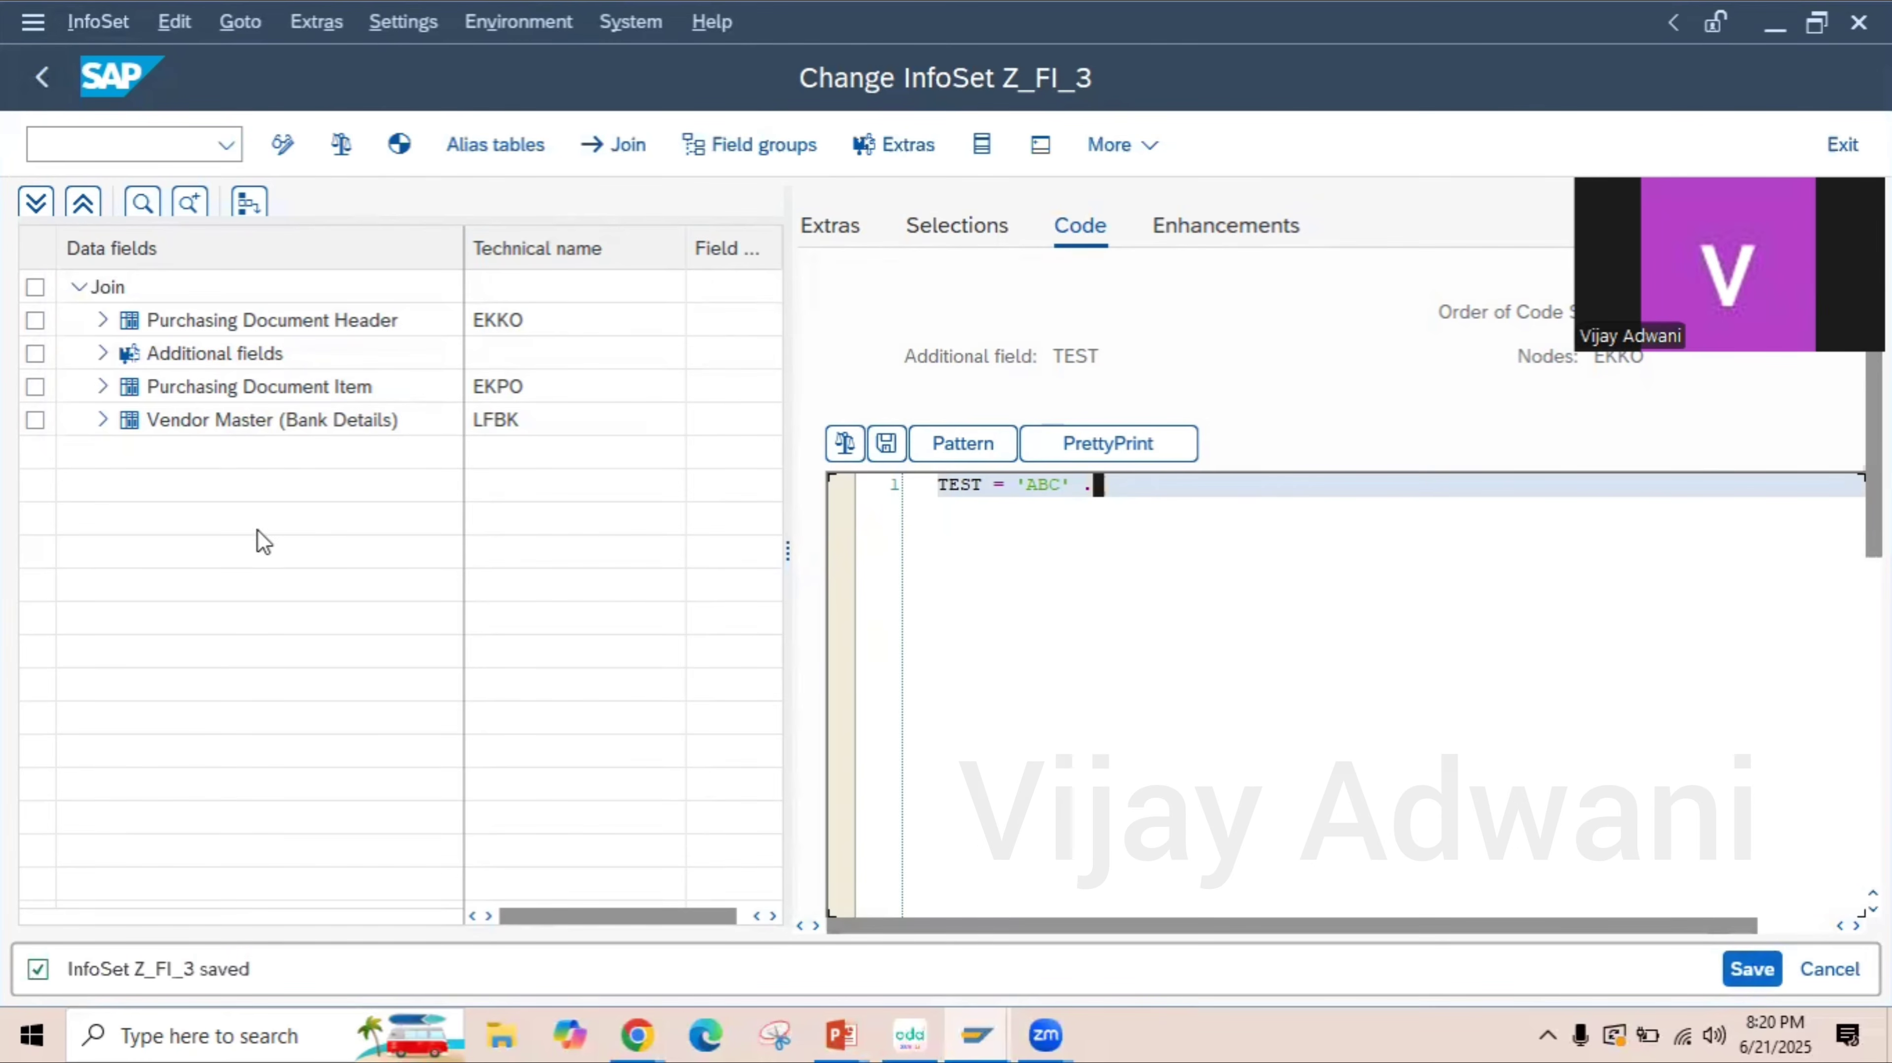
- Reopen InfoSet Z_FI_3 to assign additional field TEST 123 to field group 03 Vendor Master (Bank Details), then save and check the InfoSet
left_click(40, 73)
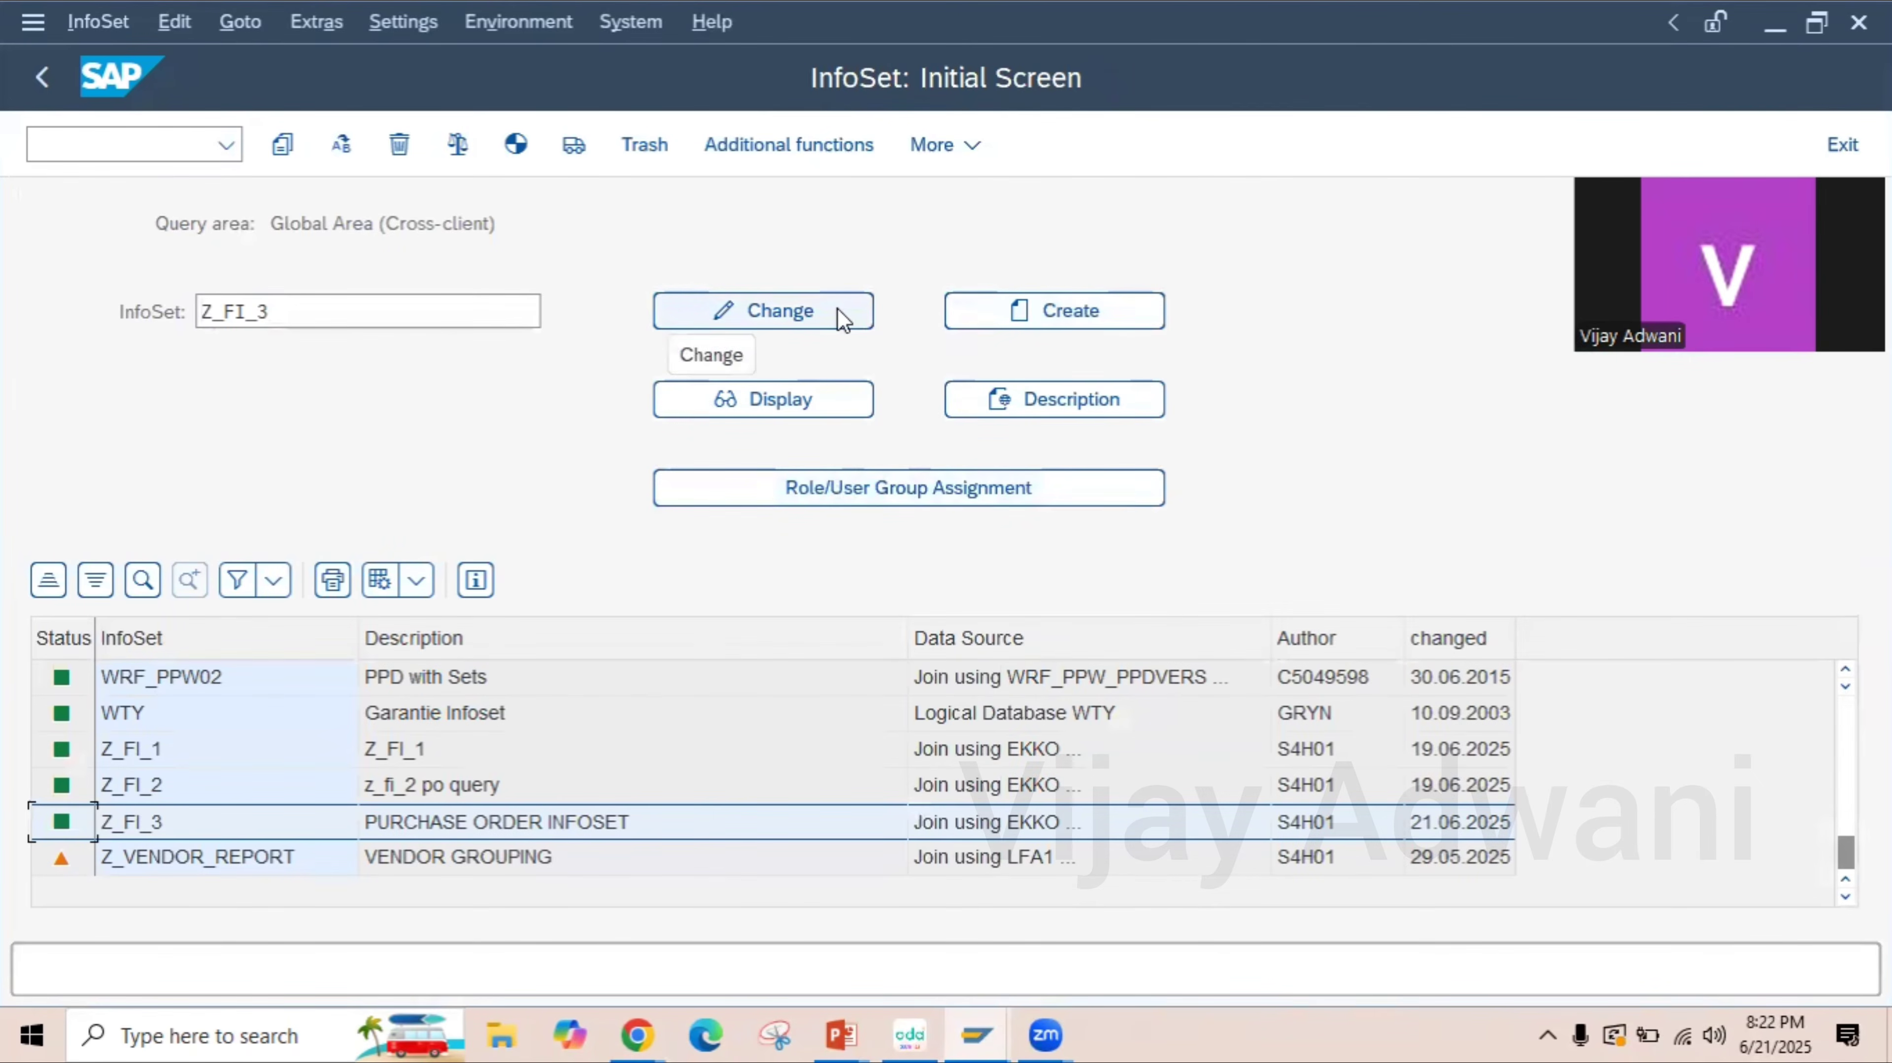
left_click(841, 316)
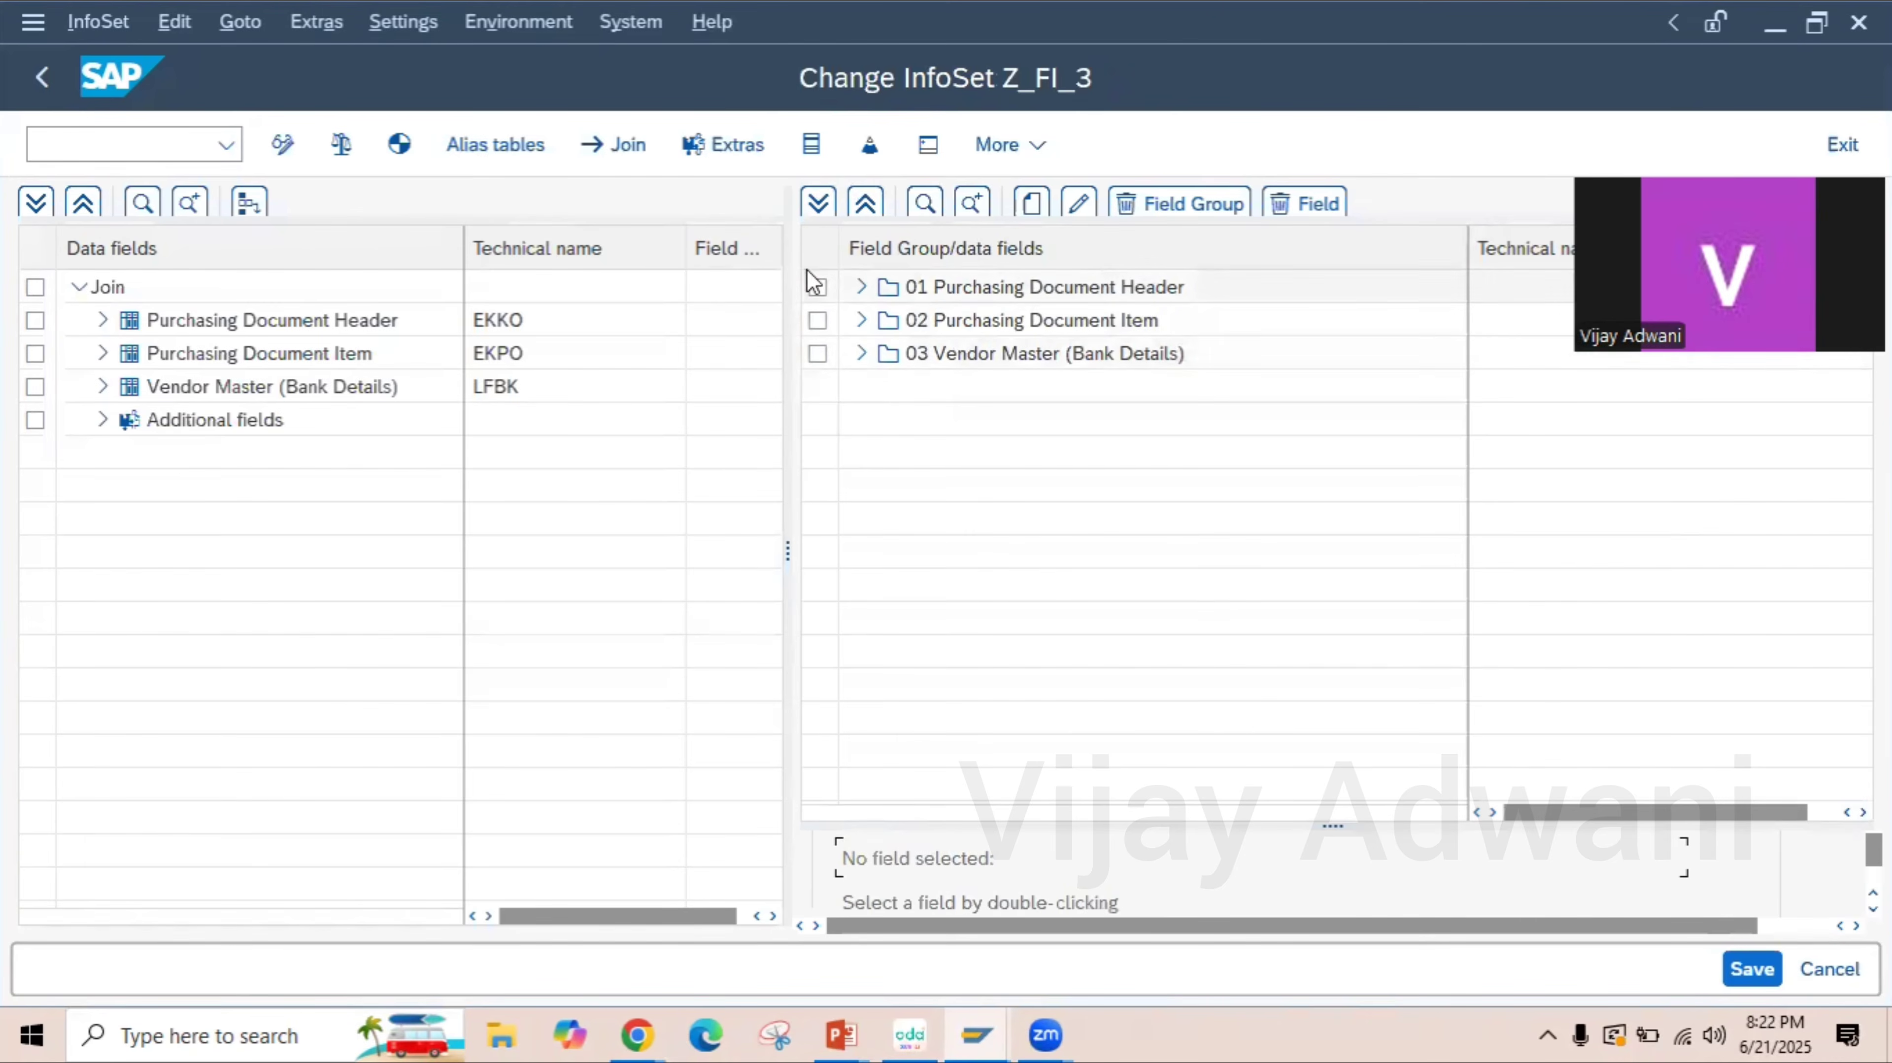
left_click(860, 353)
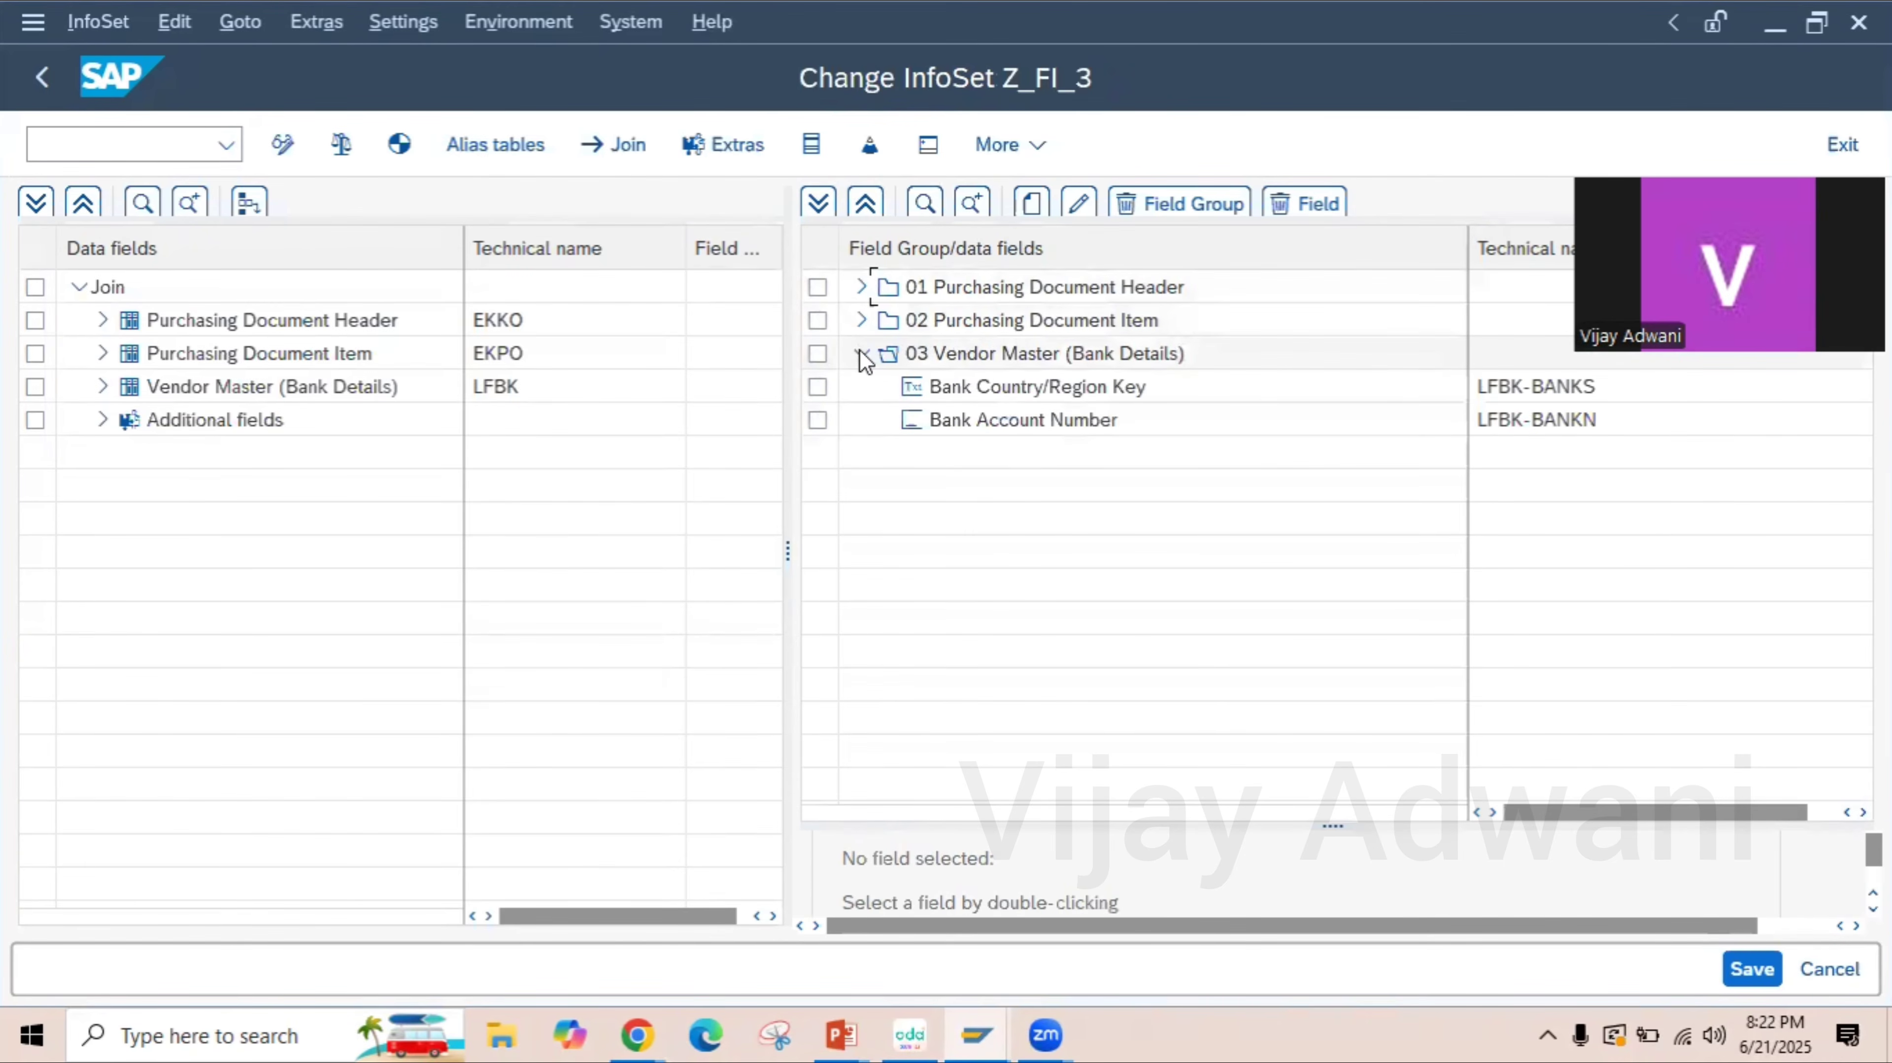
left_click(102, 420)
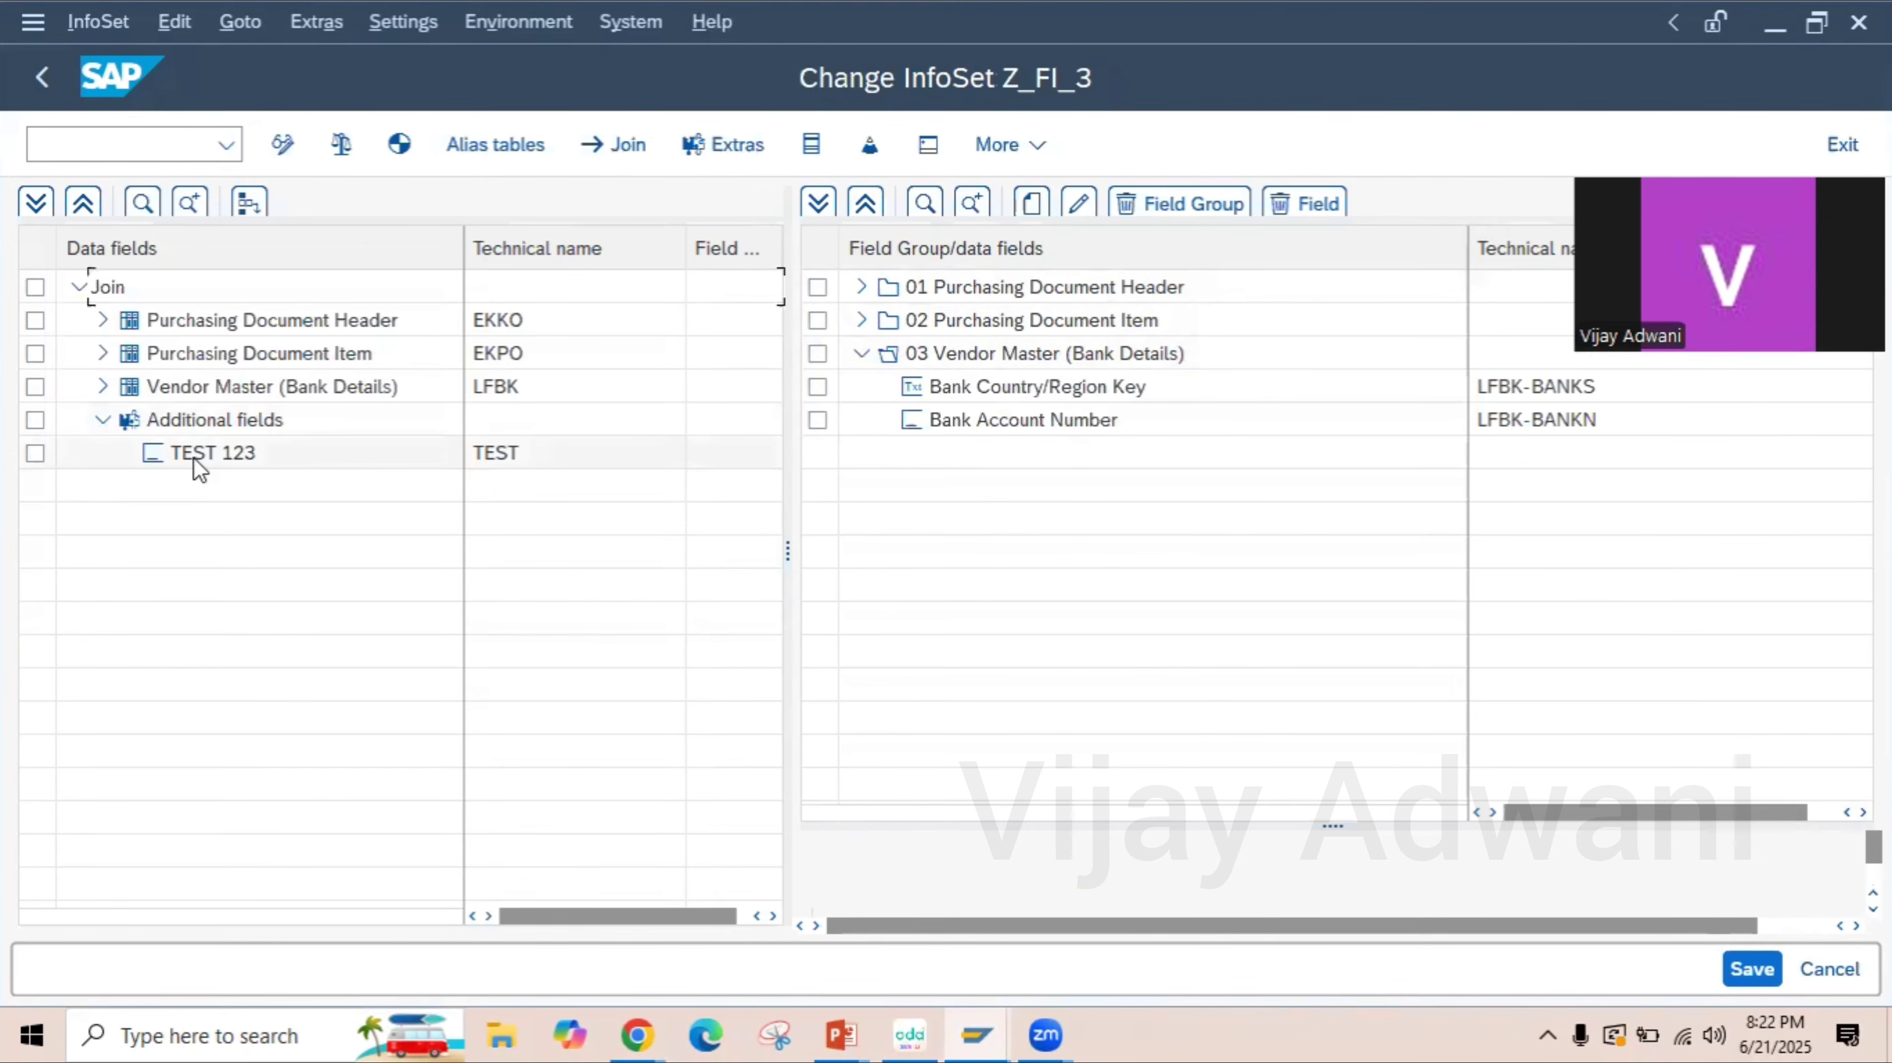
left_click(212, 460)
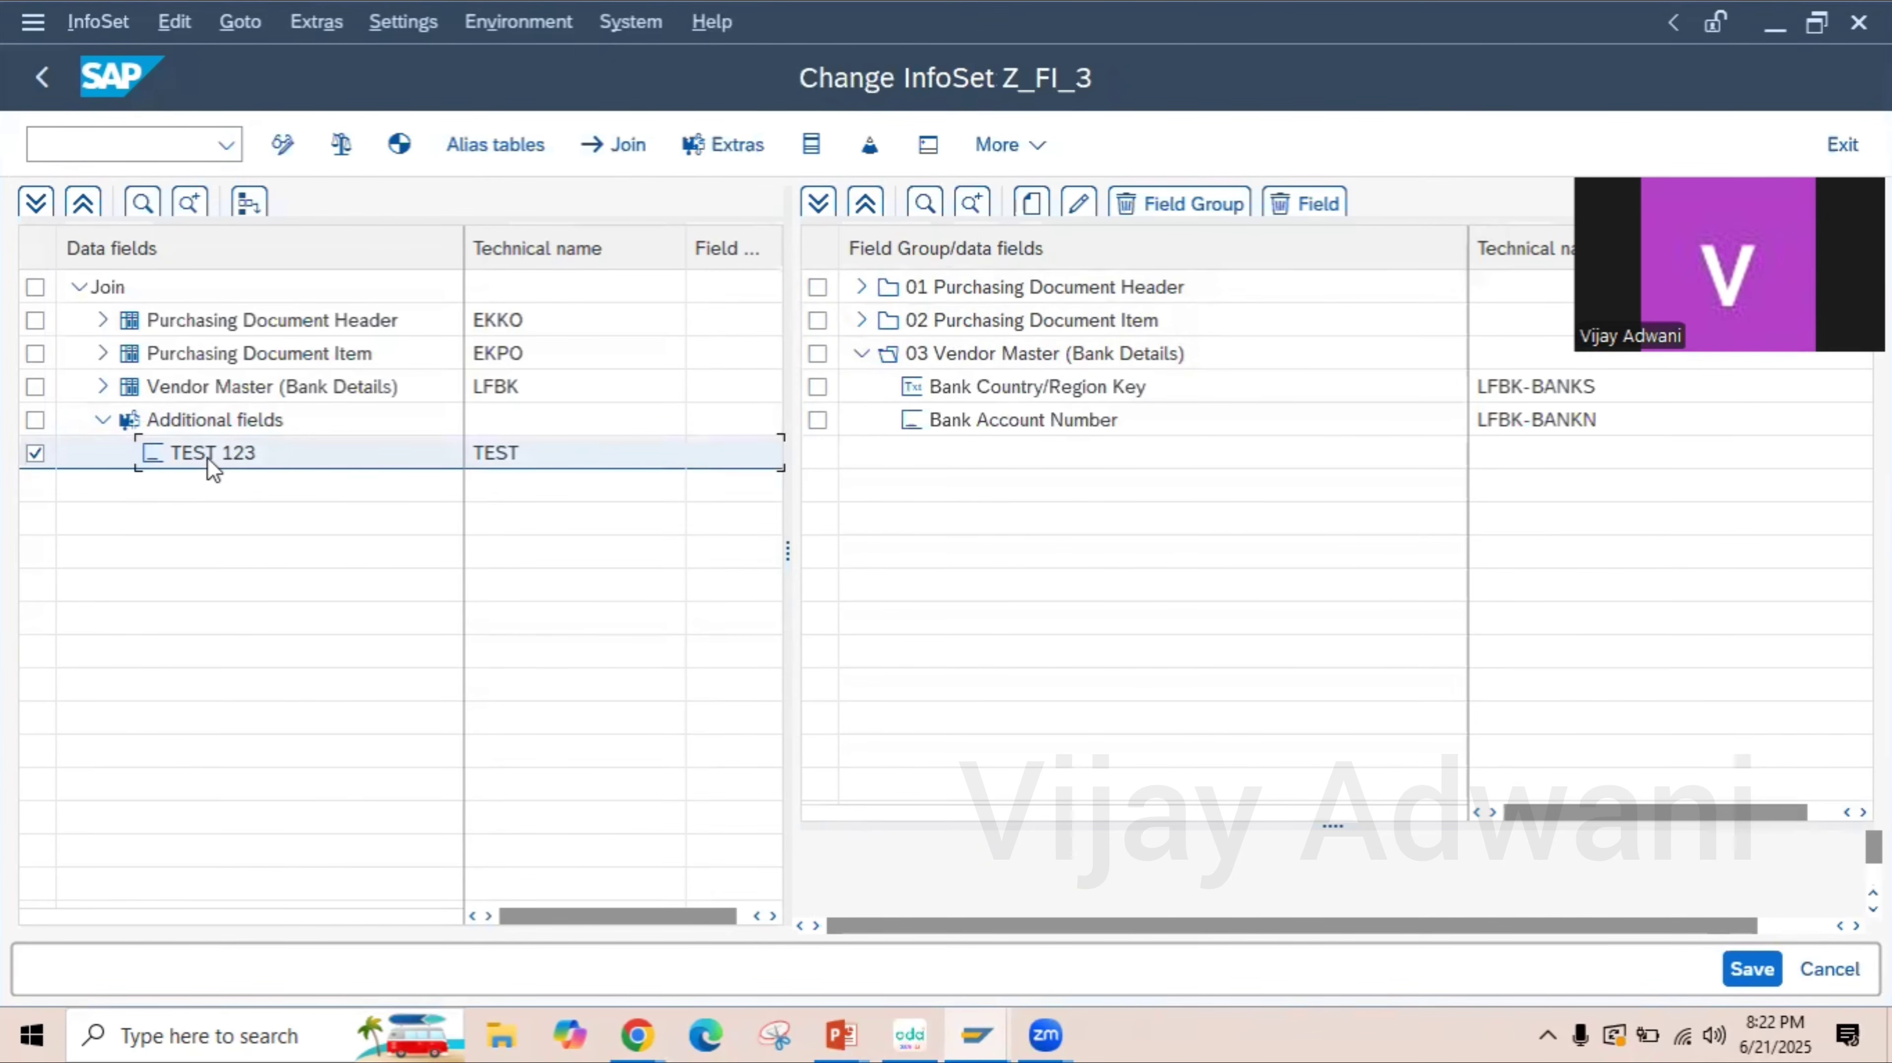
left_click(862, 356)
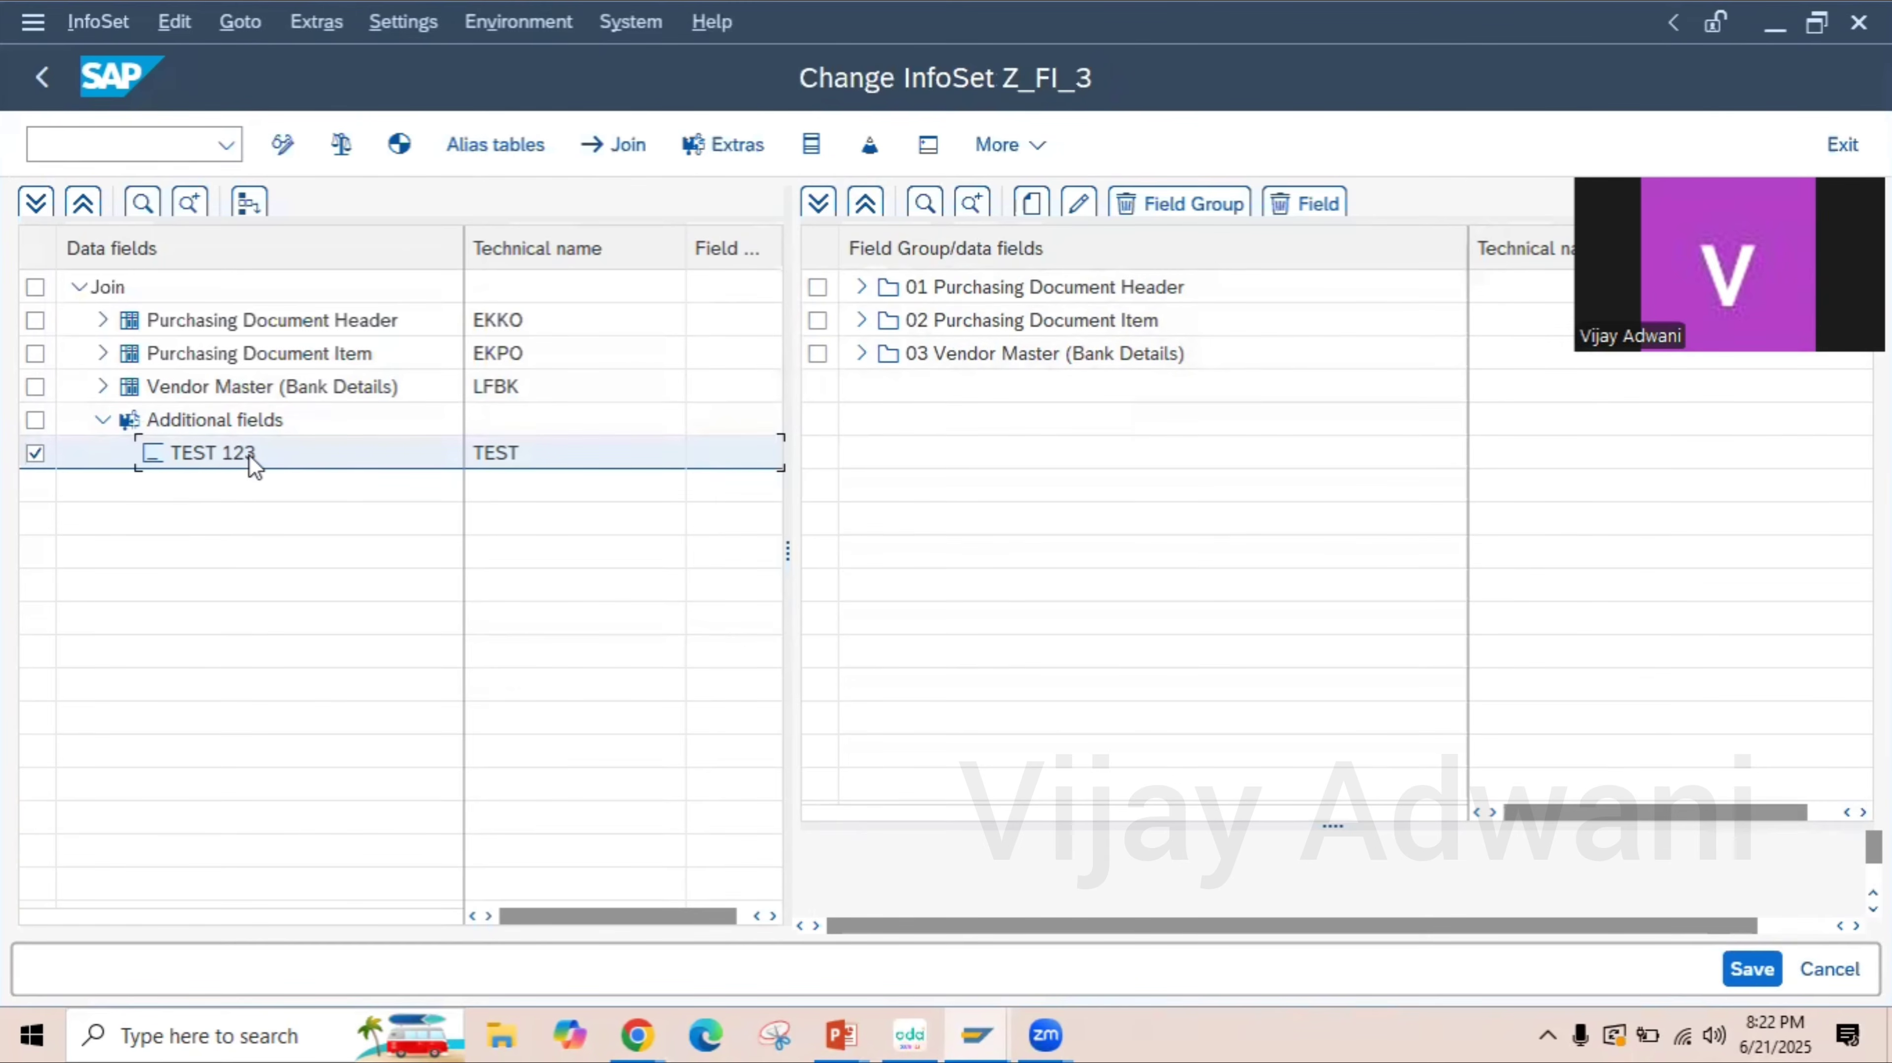
left_click_drag(253, 462, 919, 356)
left_click(211, 454)
left_click(1750, 971)
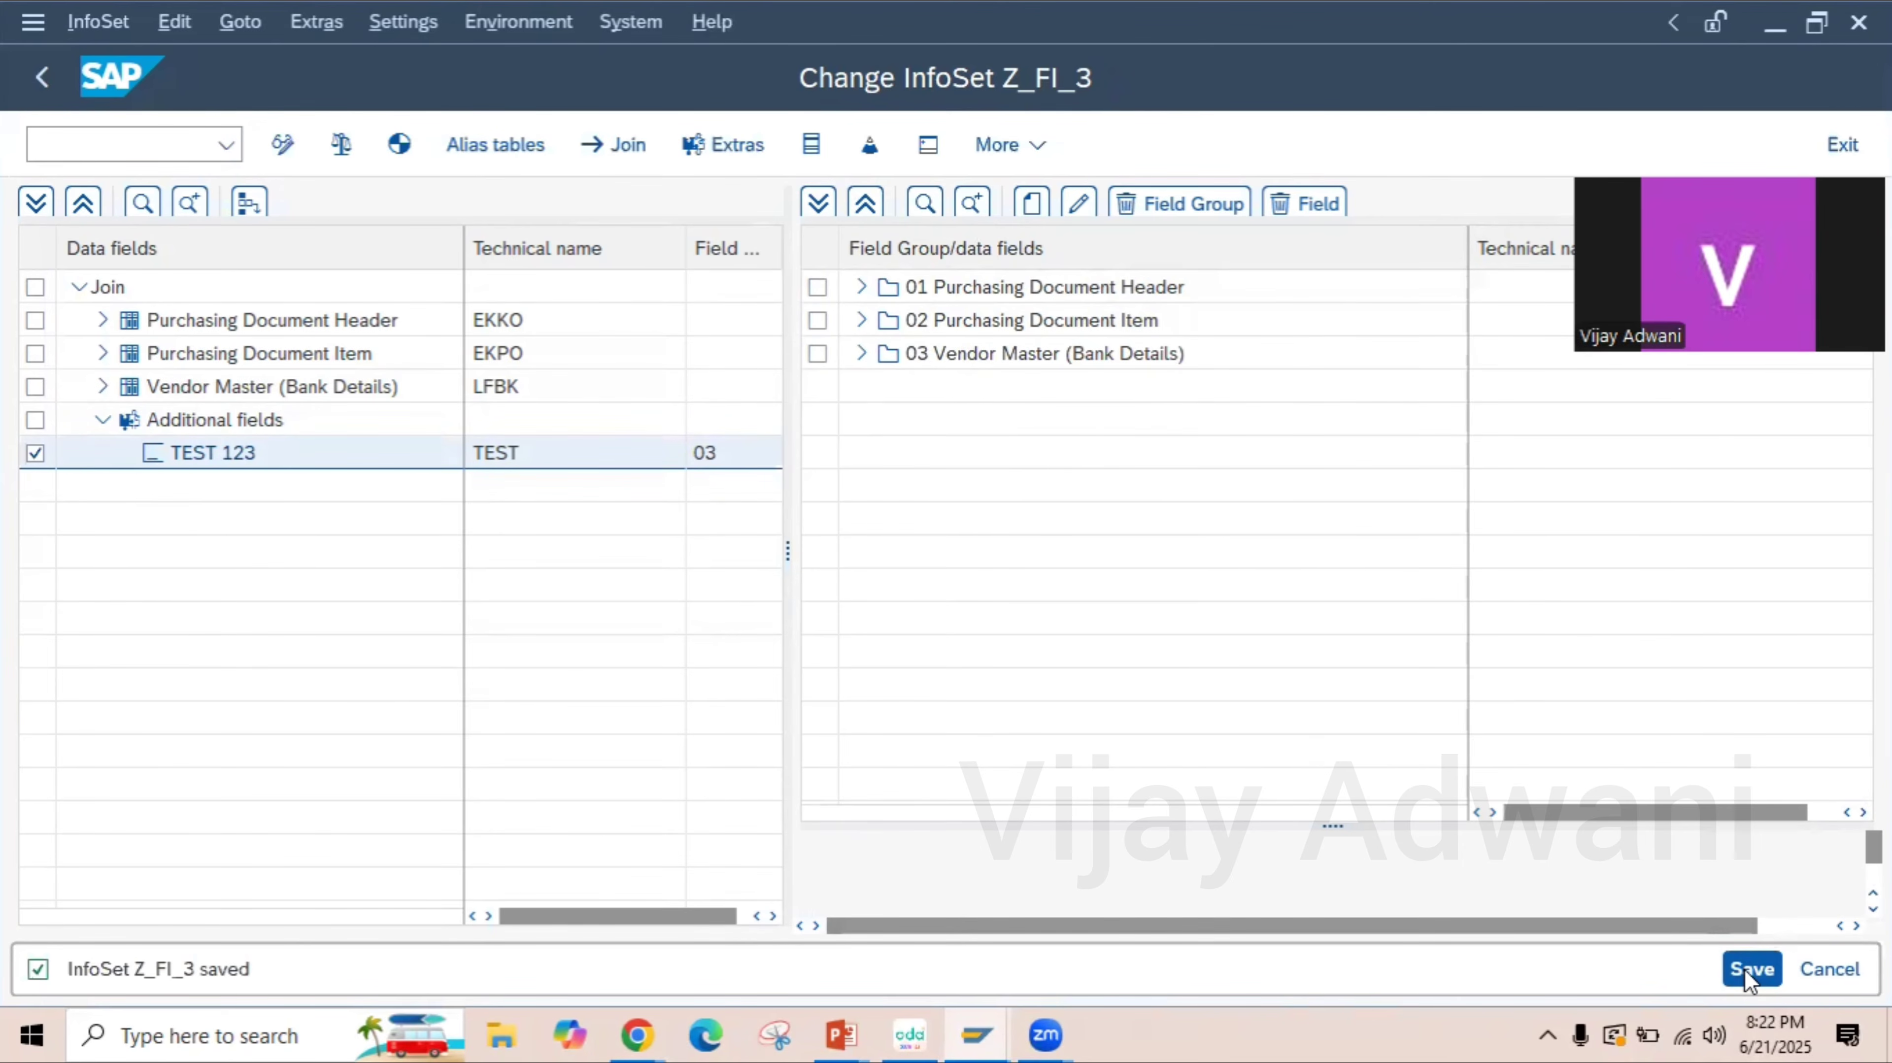
left_click(341, 143)
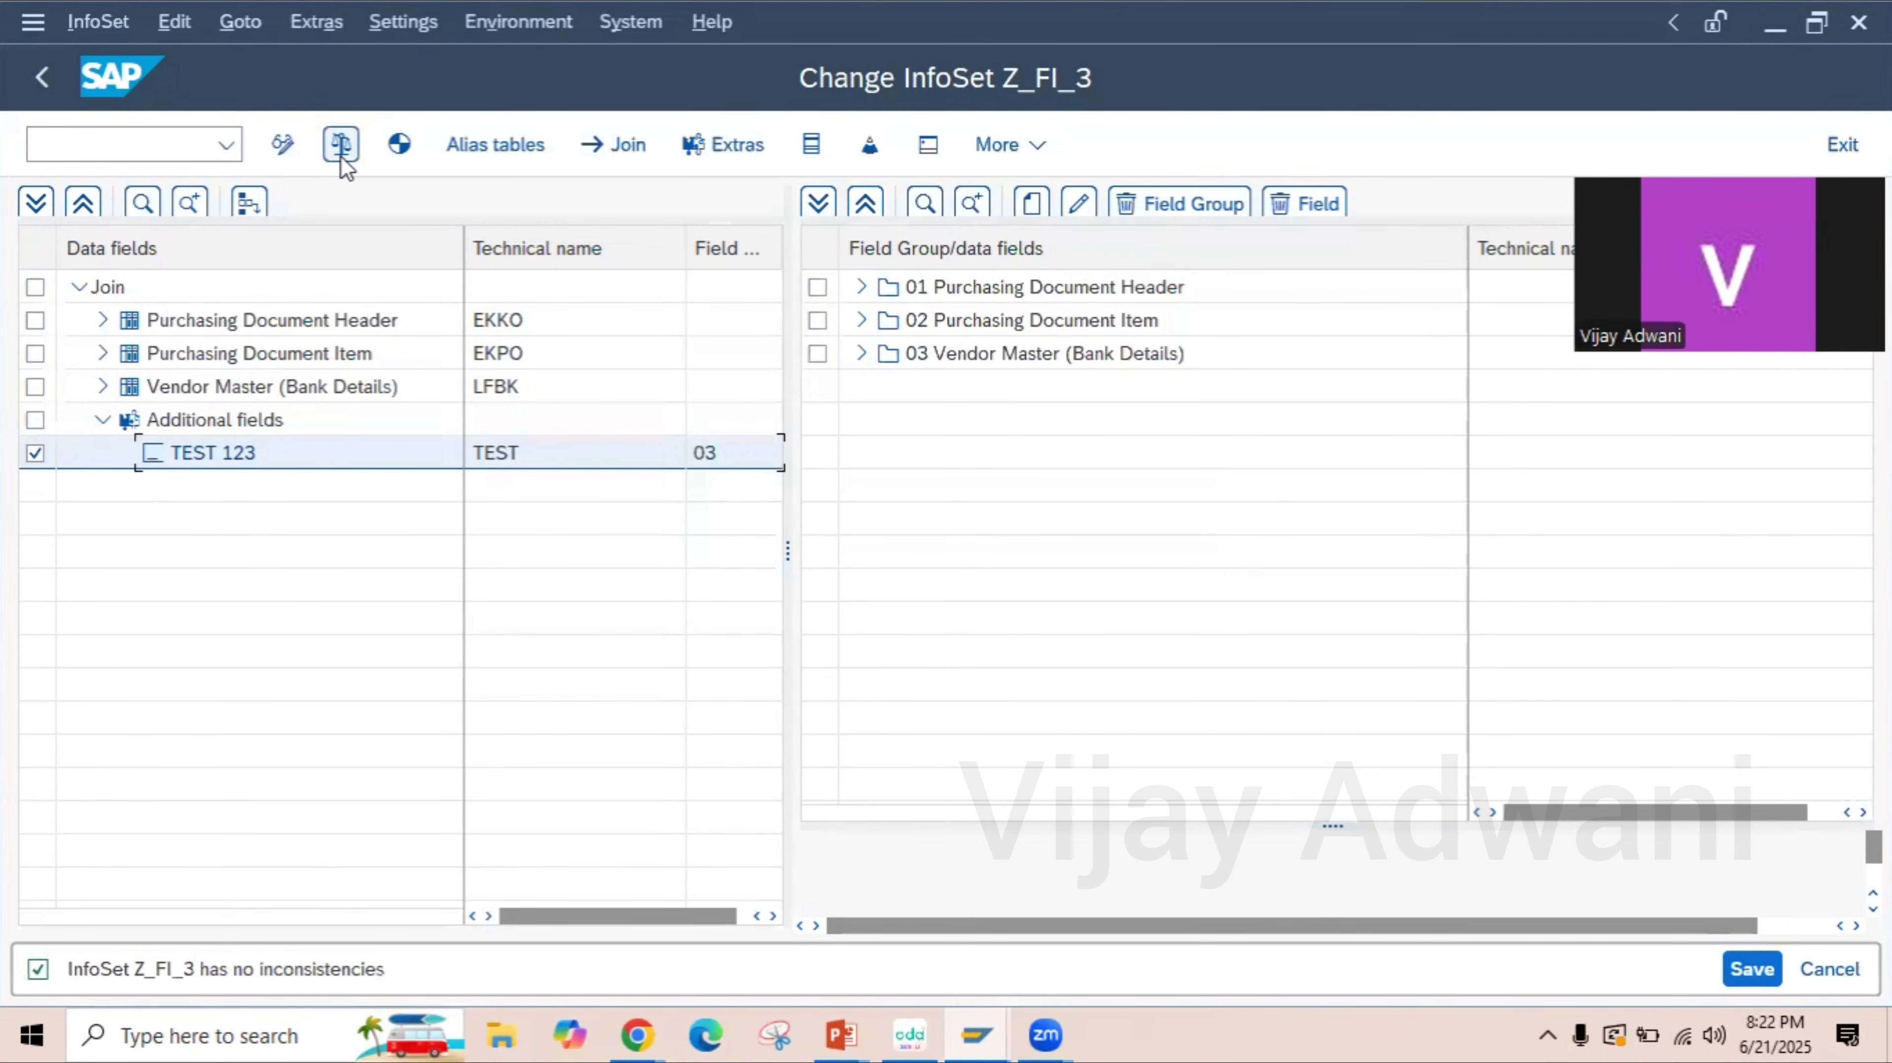
- Reorder field group 03 Vendor Master (Bank Details) as Bank Account Number, Bank Country/Region Key and TEST 123
left_click(864, 354)
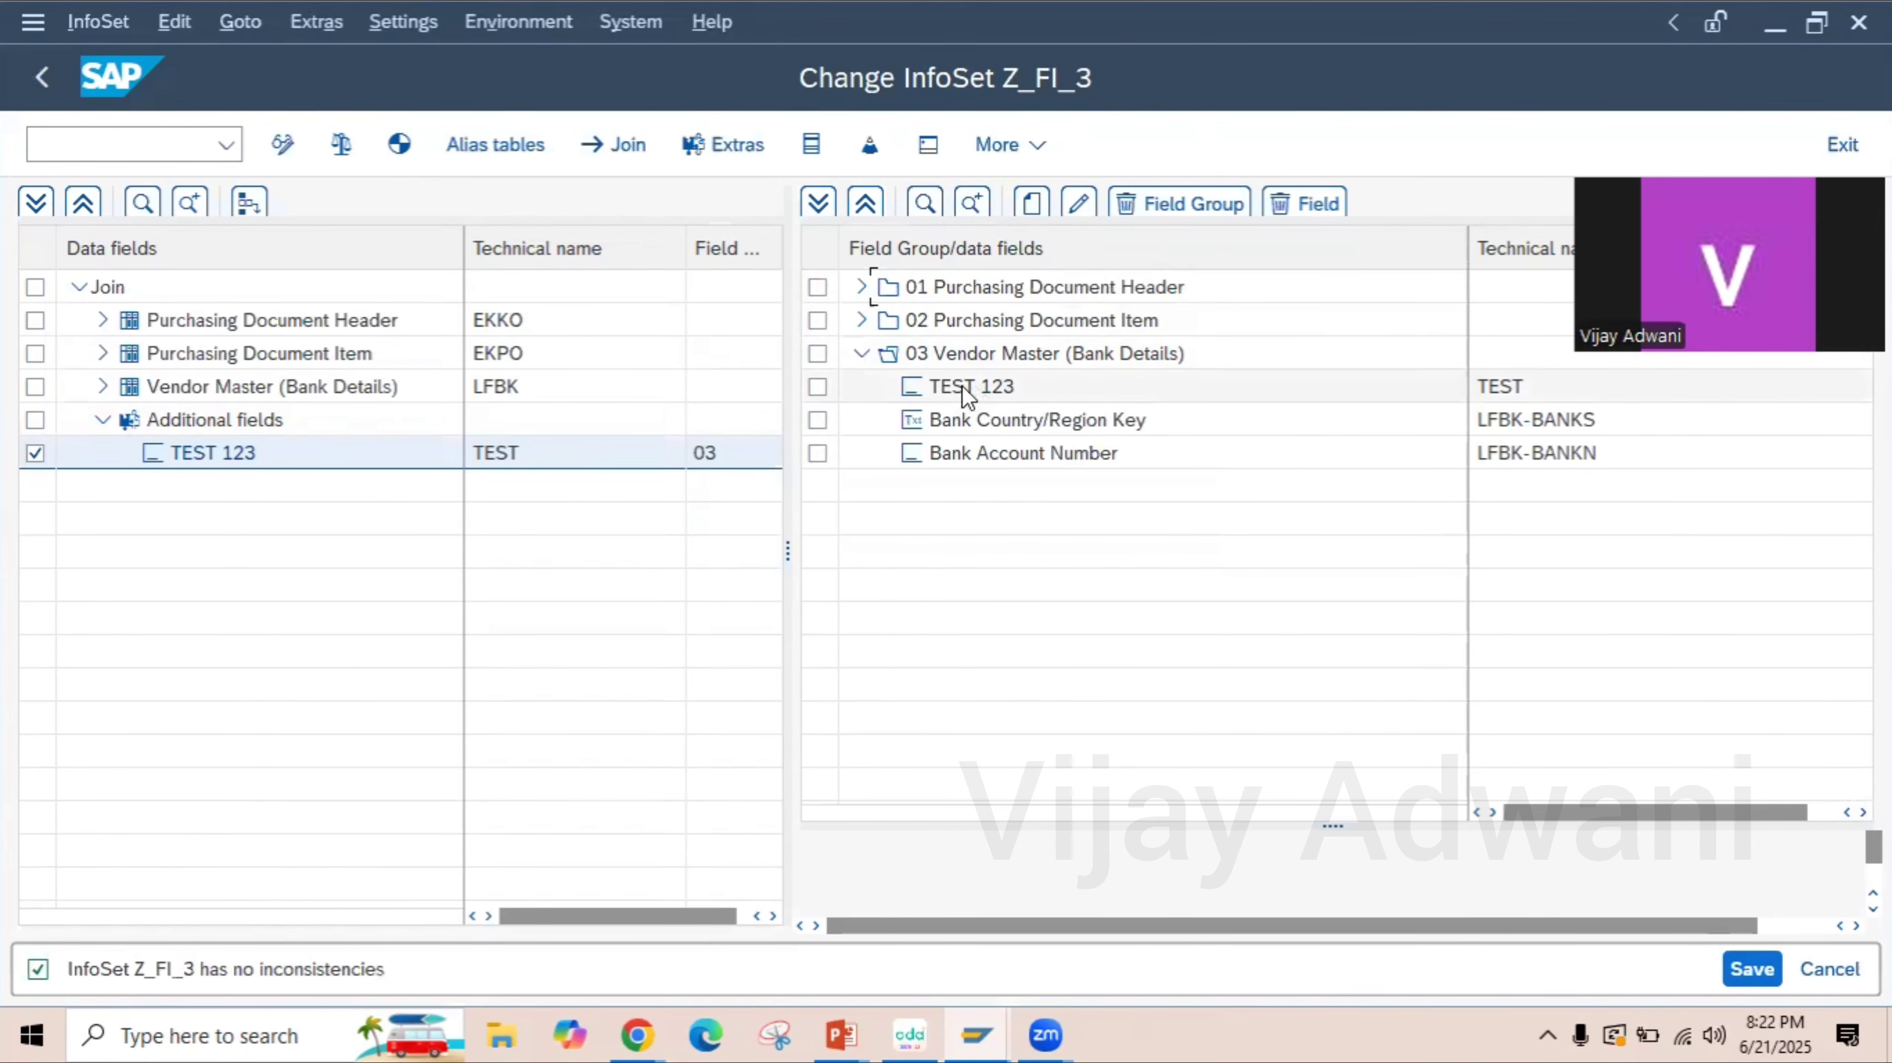
left_click_drag(978, 460, 981, 389)
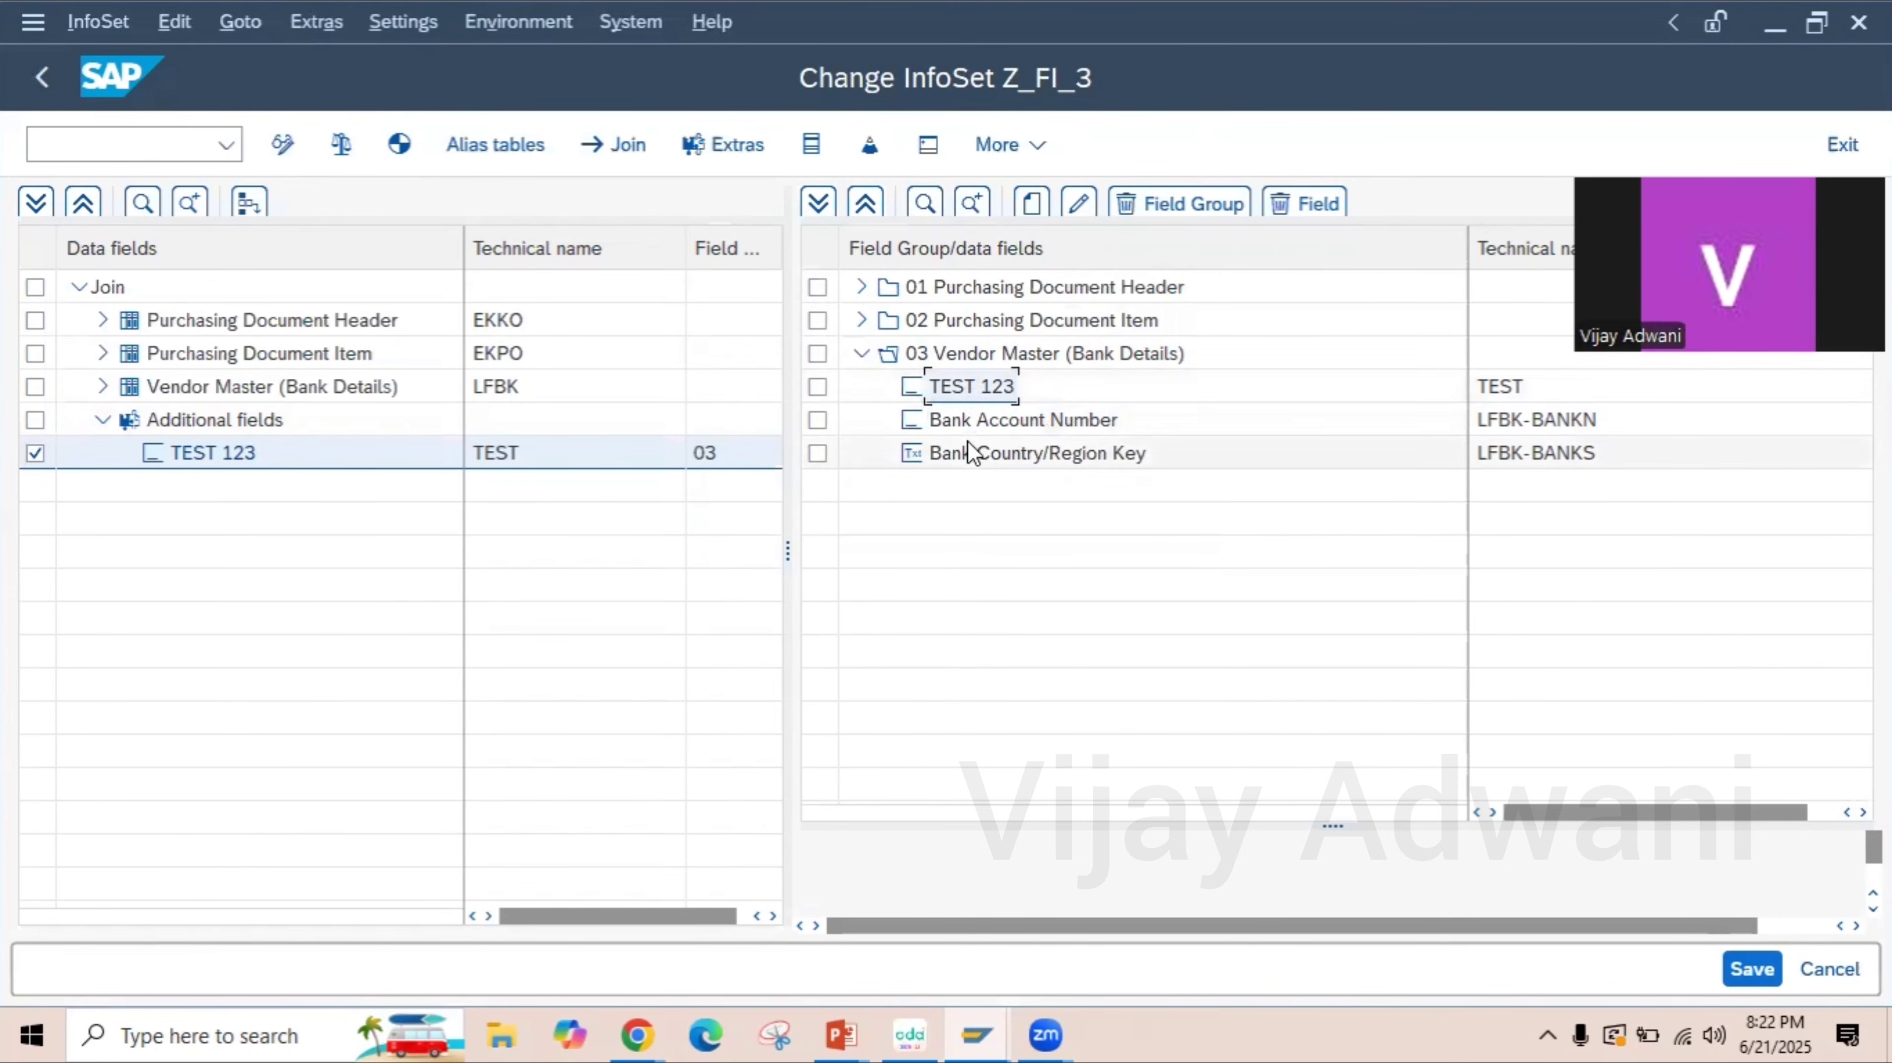
left_click_drag(965, 387, 971, 474)
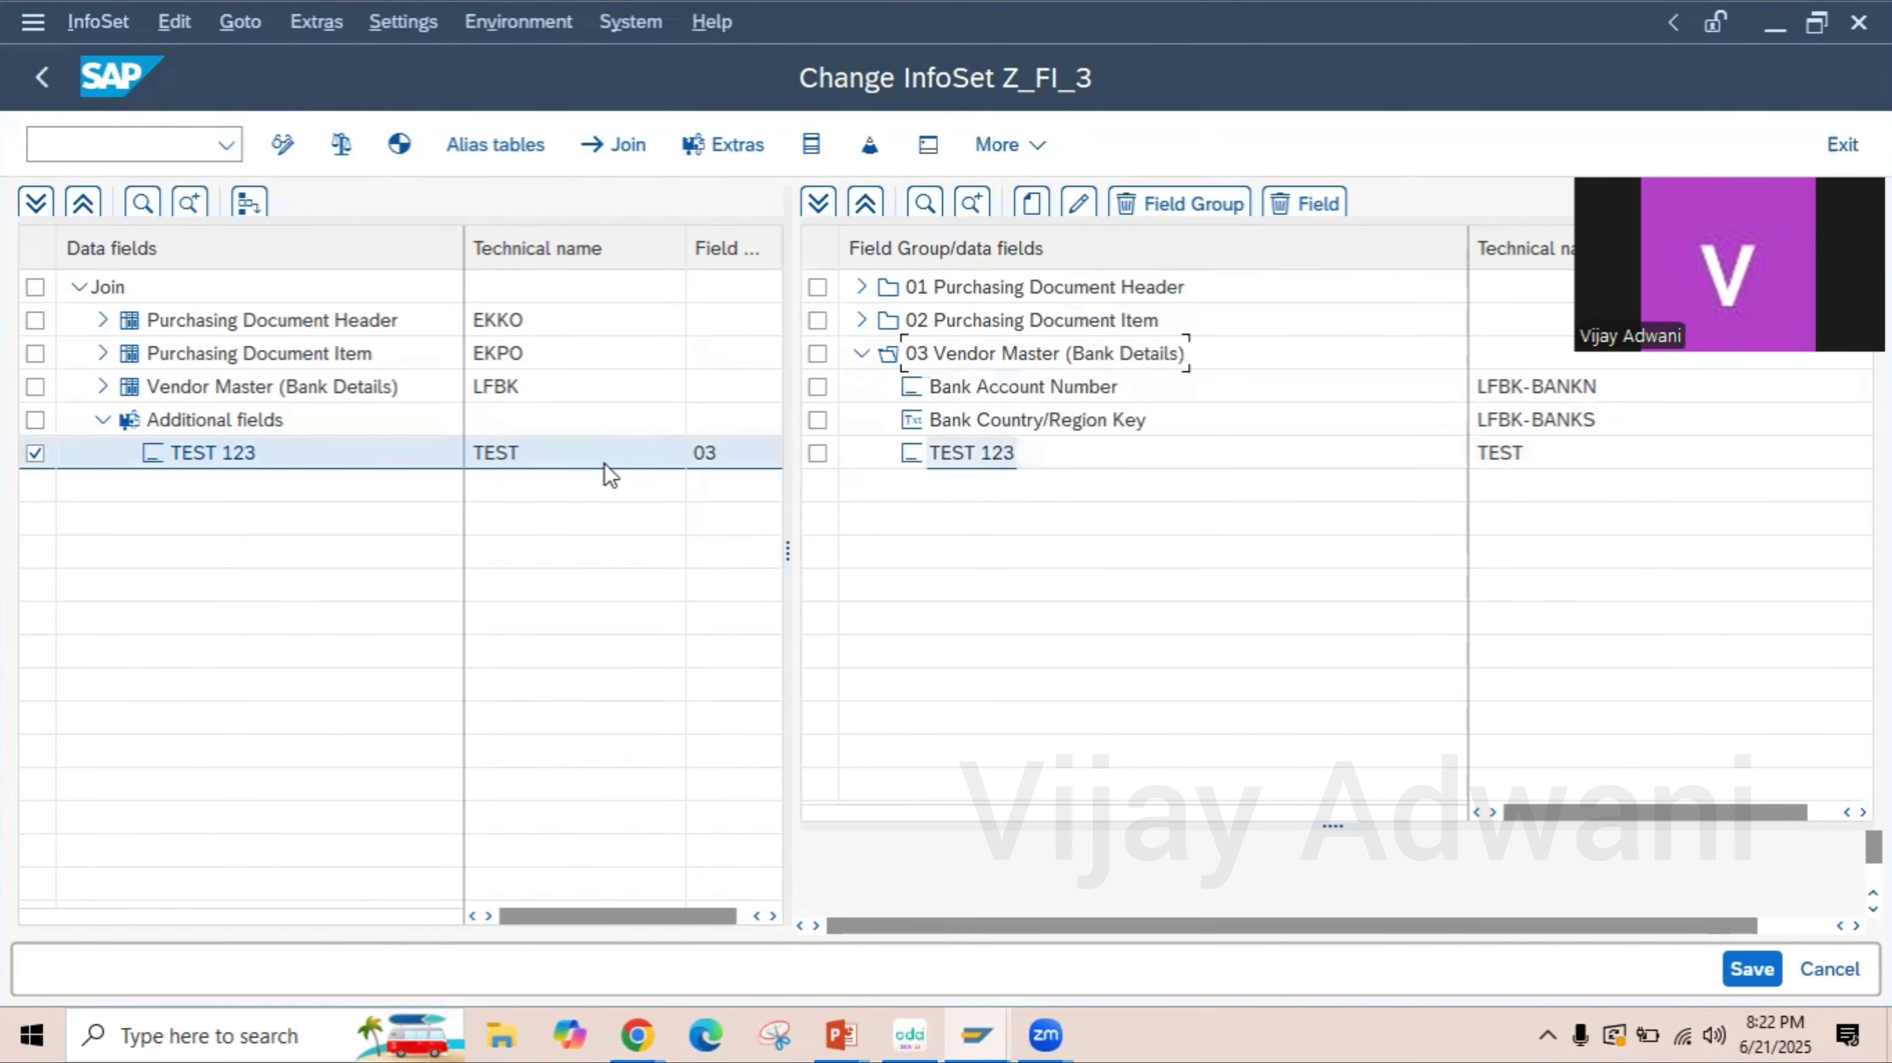
- Generate InfoSet Z_FI_3 and save it
left_click(399, 144)
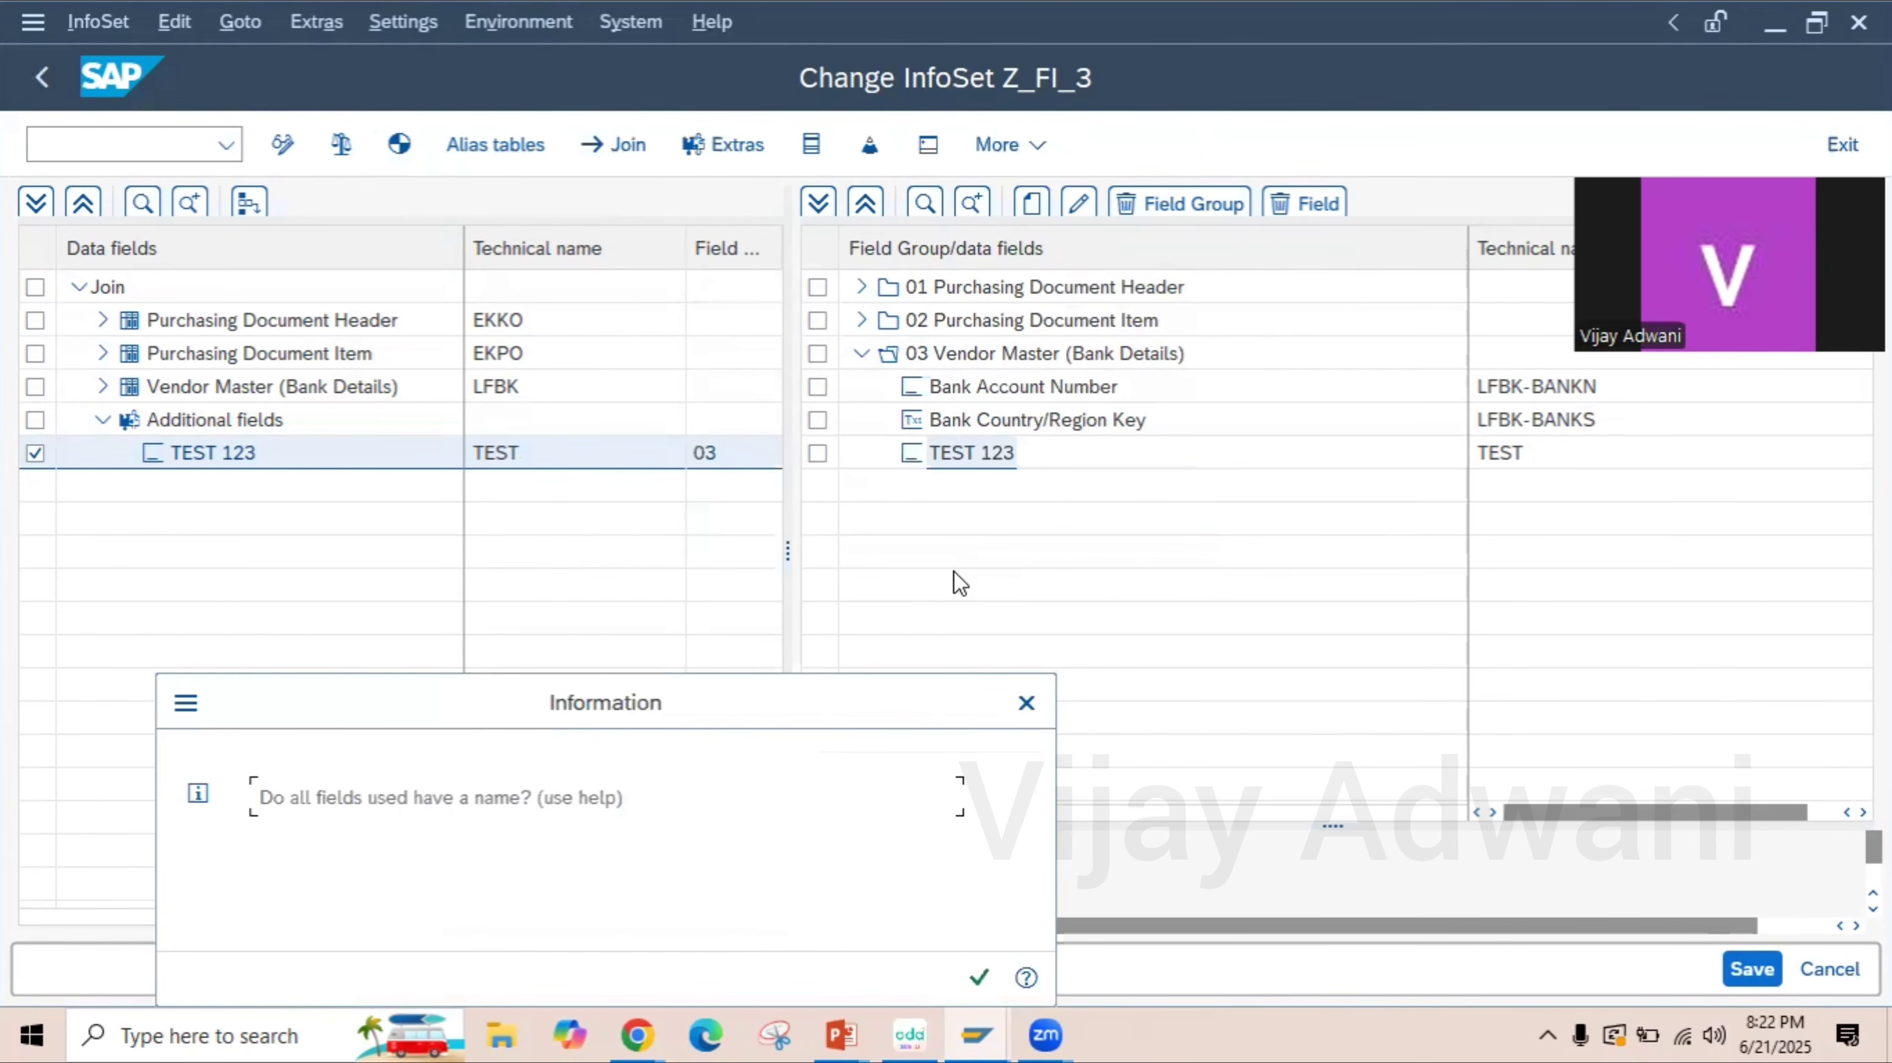
left_click(978, 978)
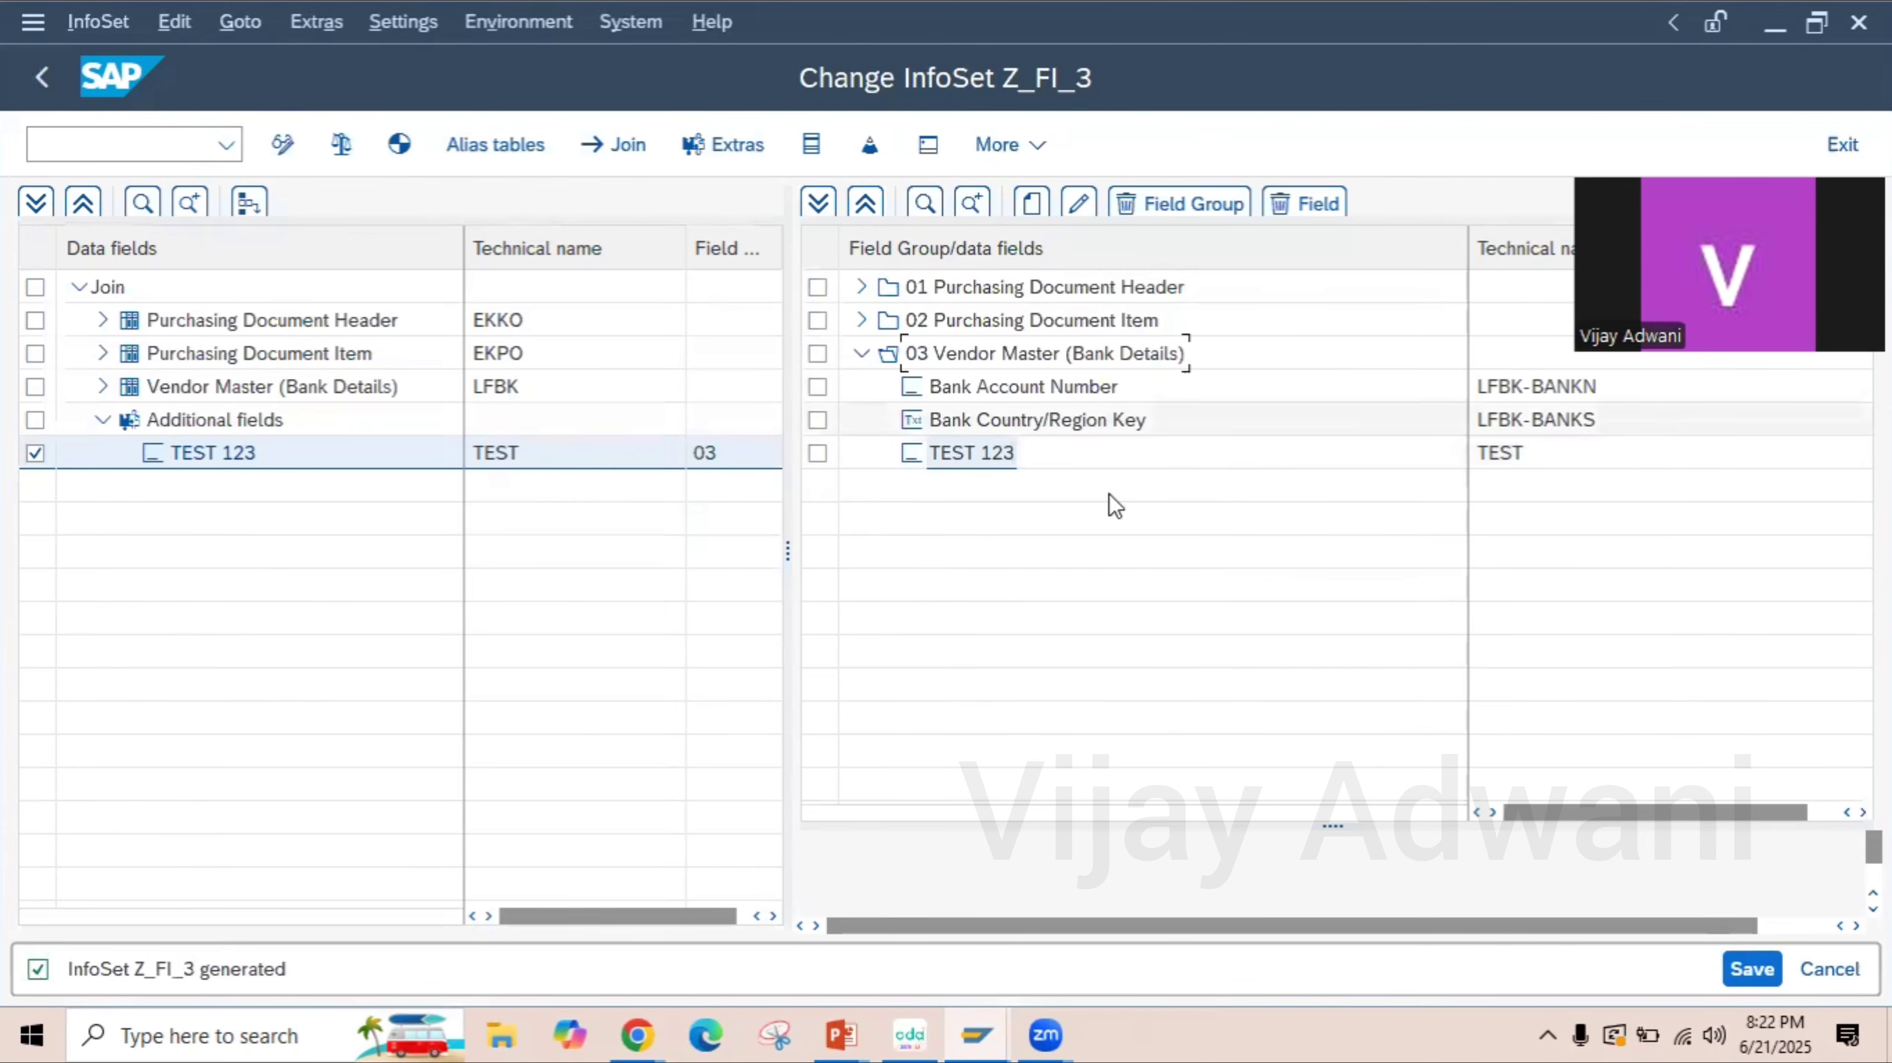
left_click(1756, 978)
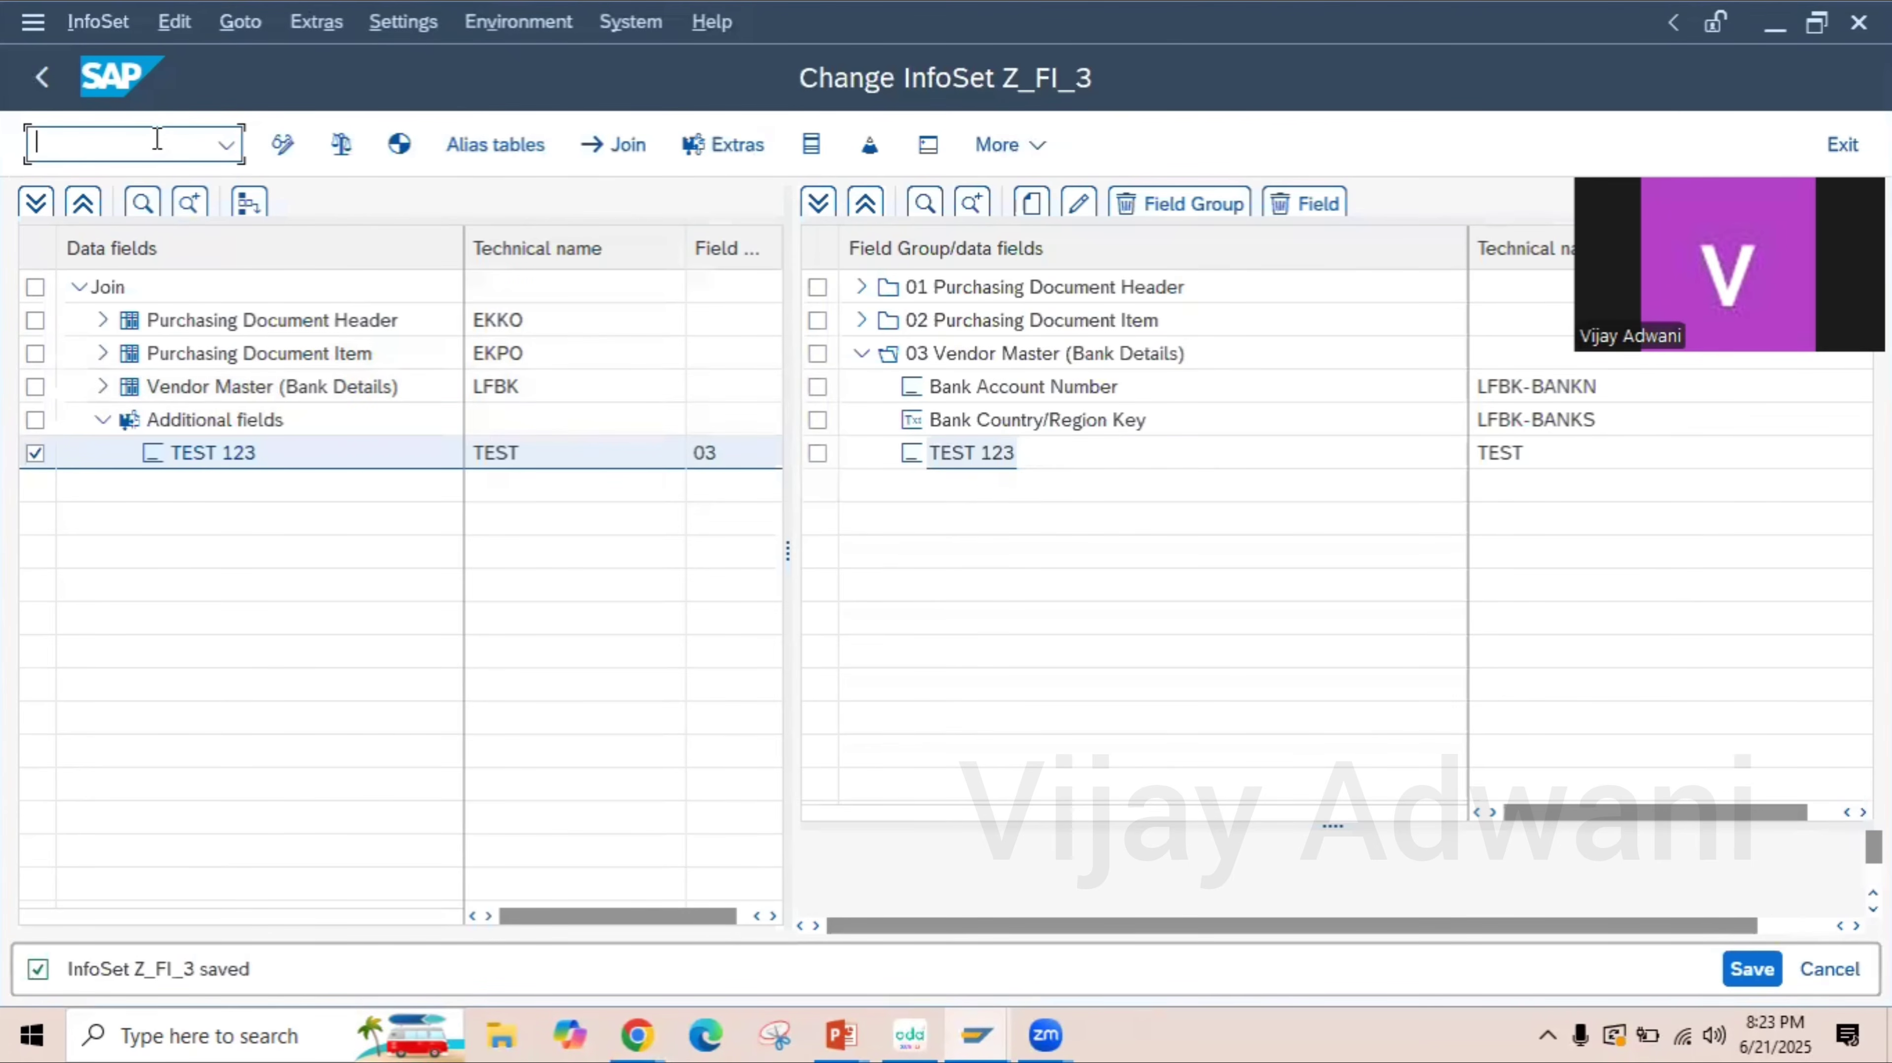
- Go to the query transaction SQ01 and open query Z_FI_3 for changing in its basic list layout design
type("/NSQ01")
key("Return")
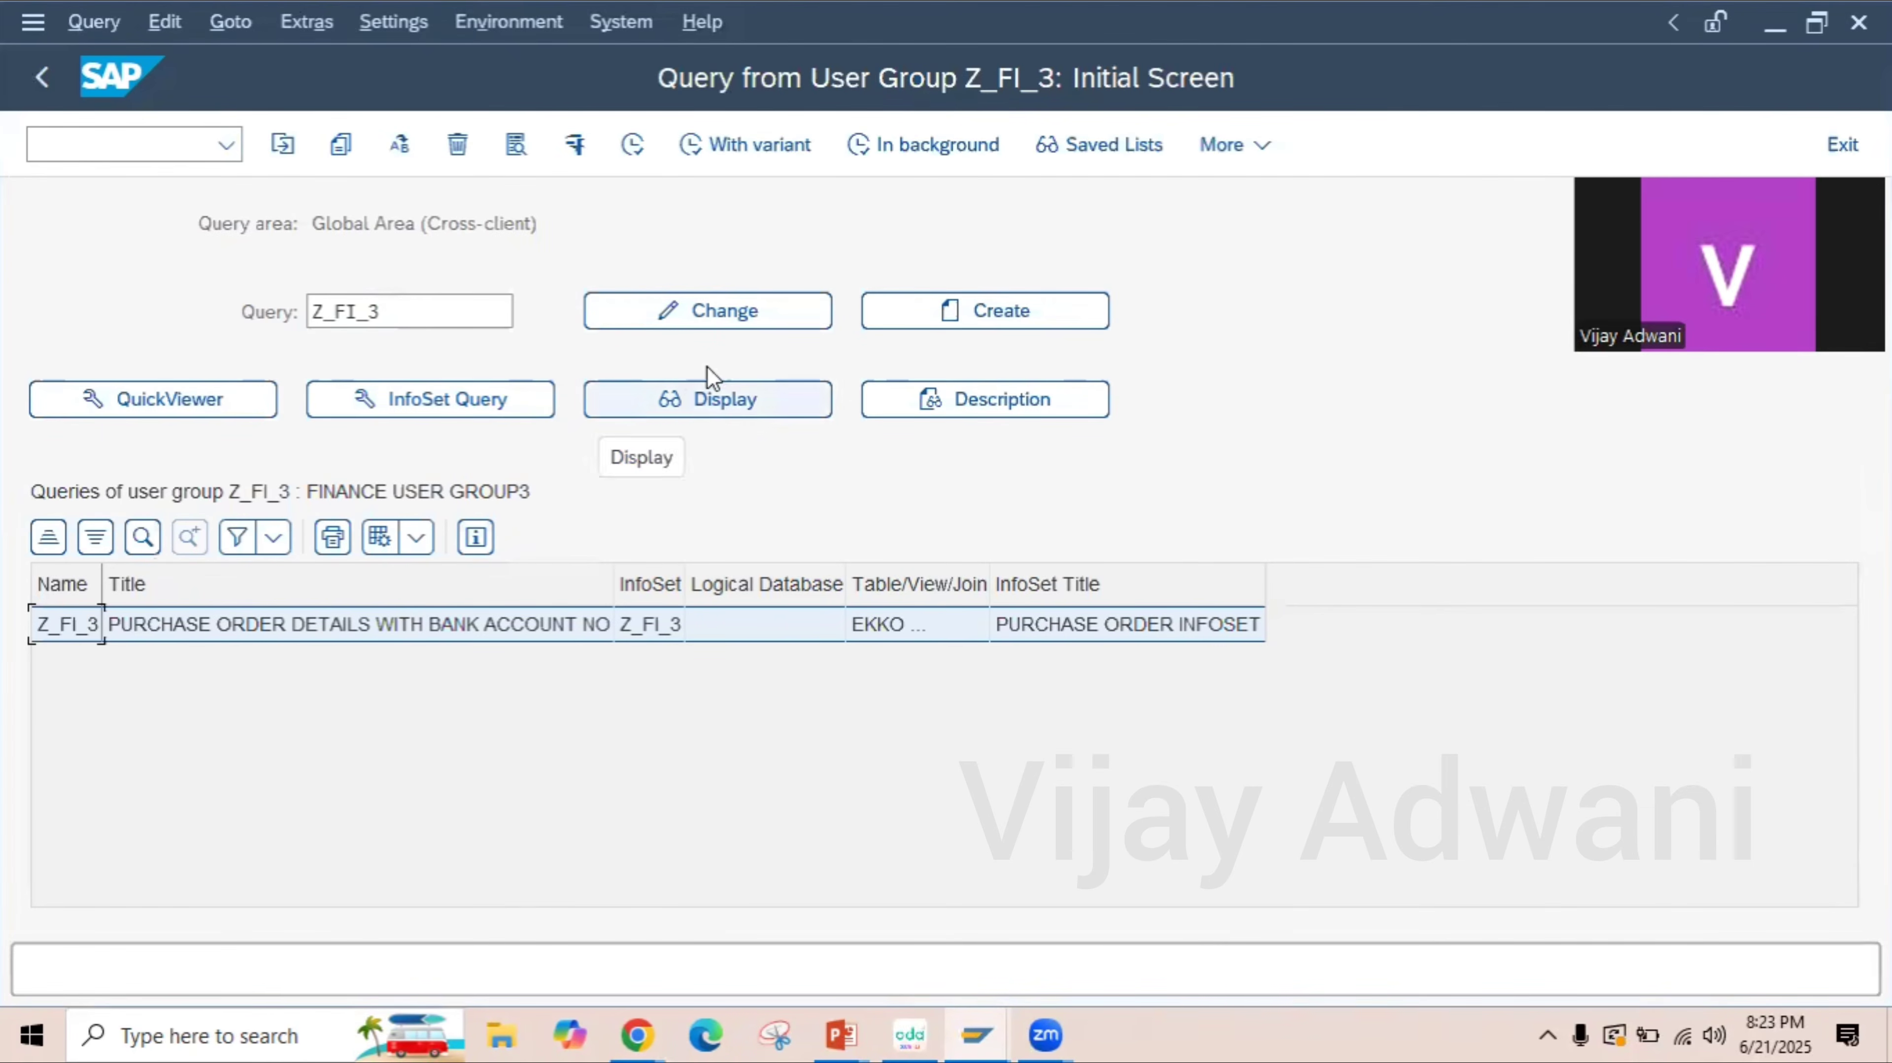
left_click(729, 309)
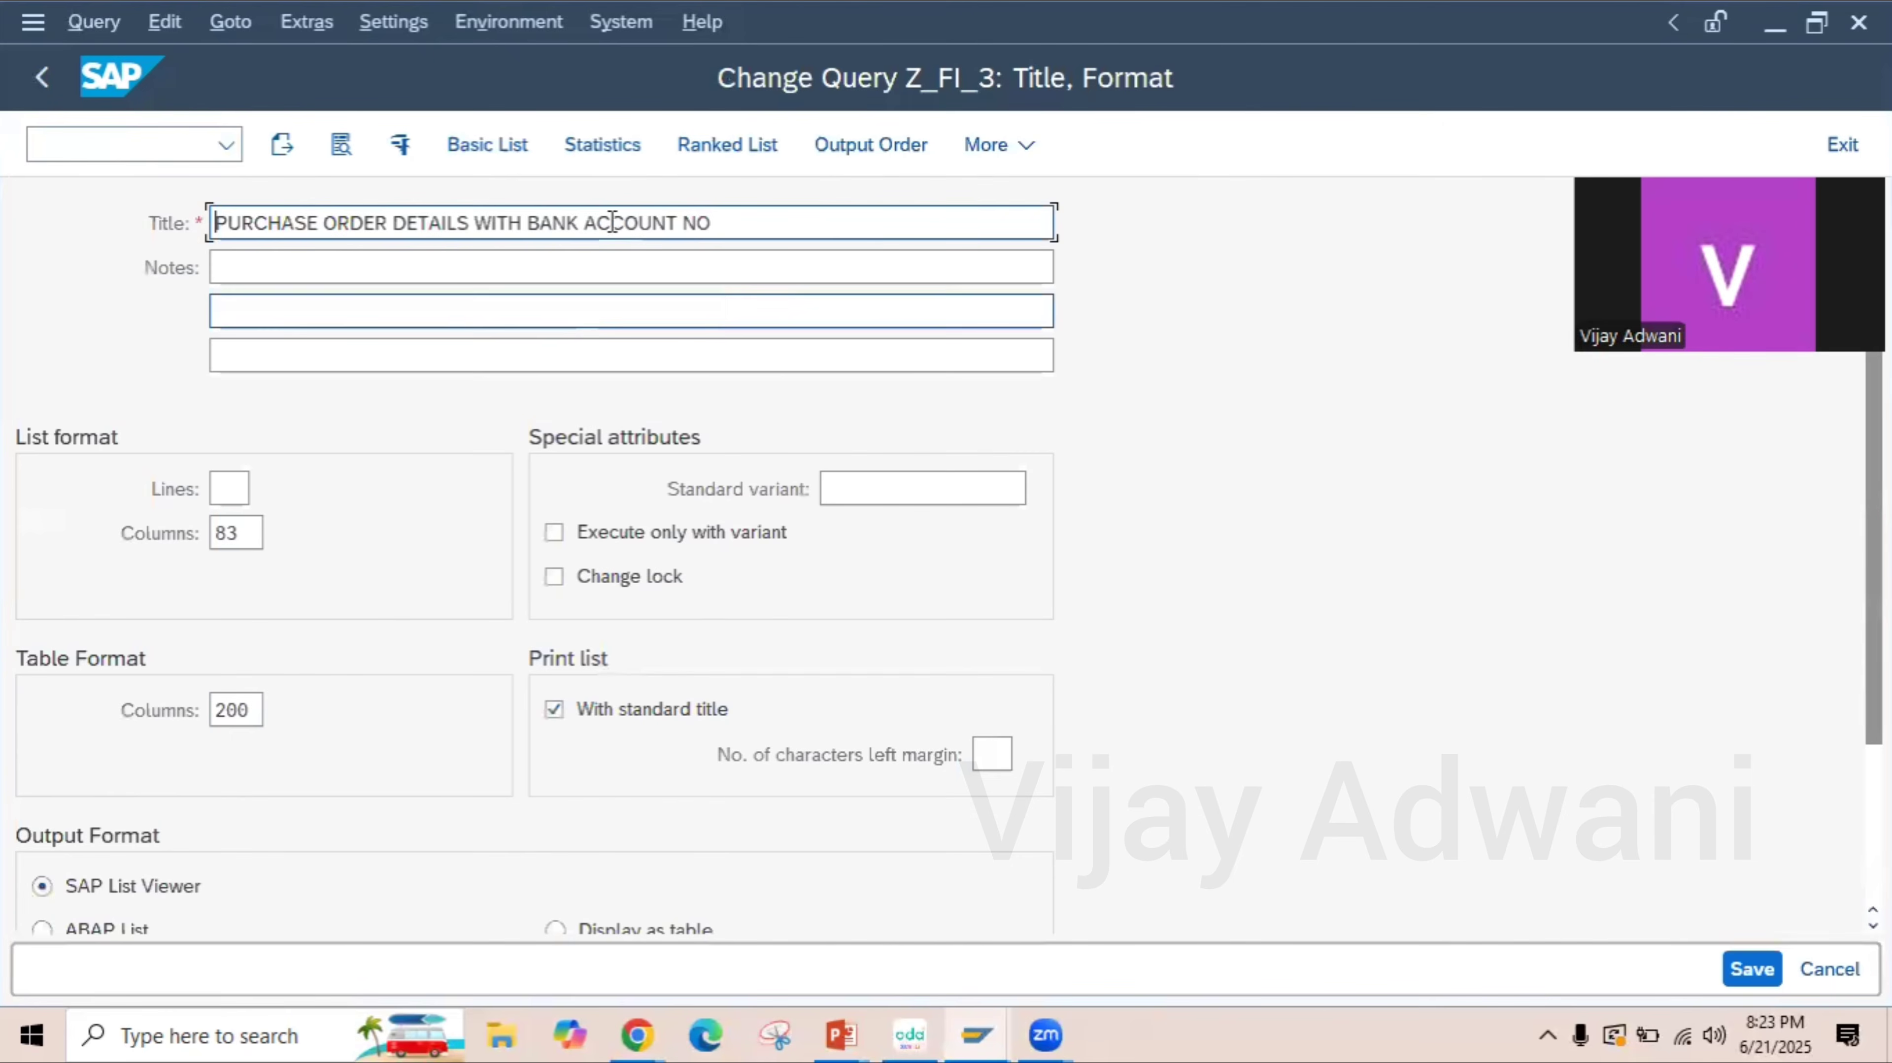
left_click(504, 157)
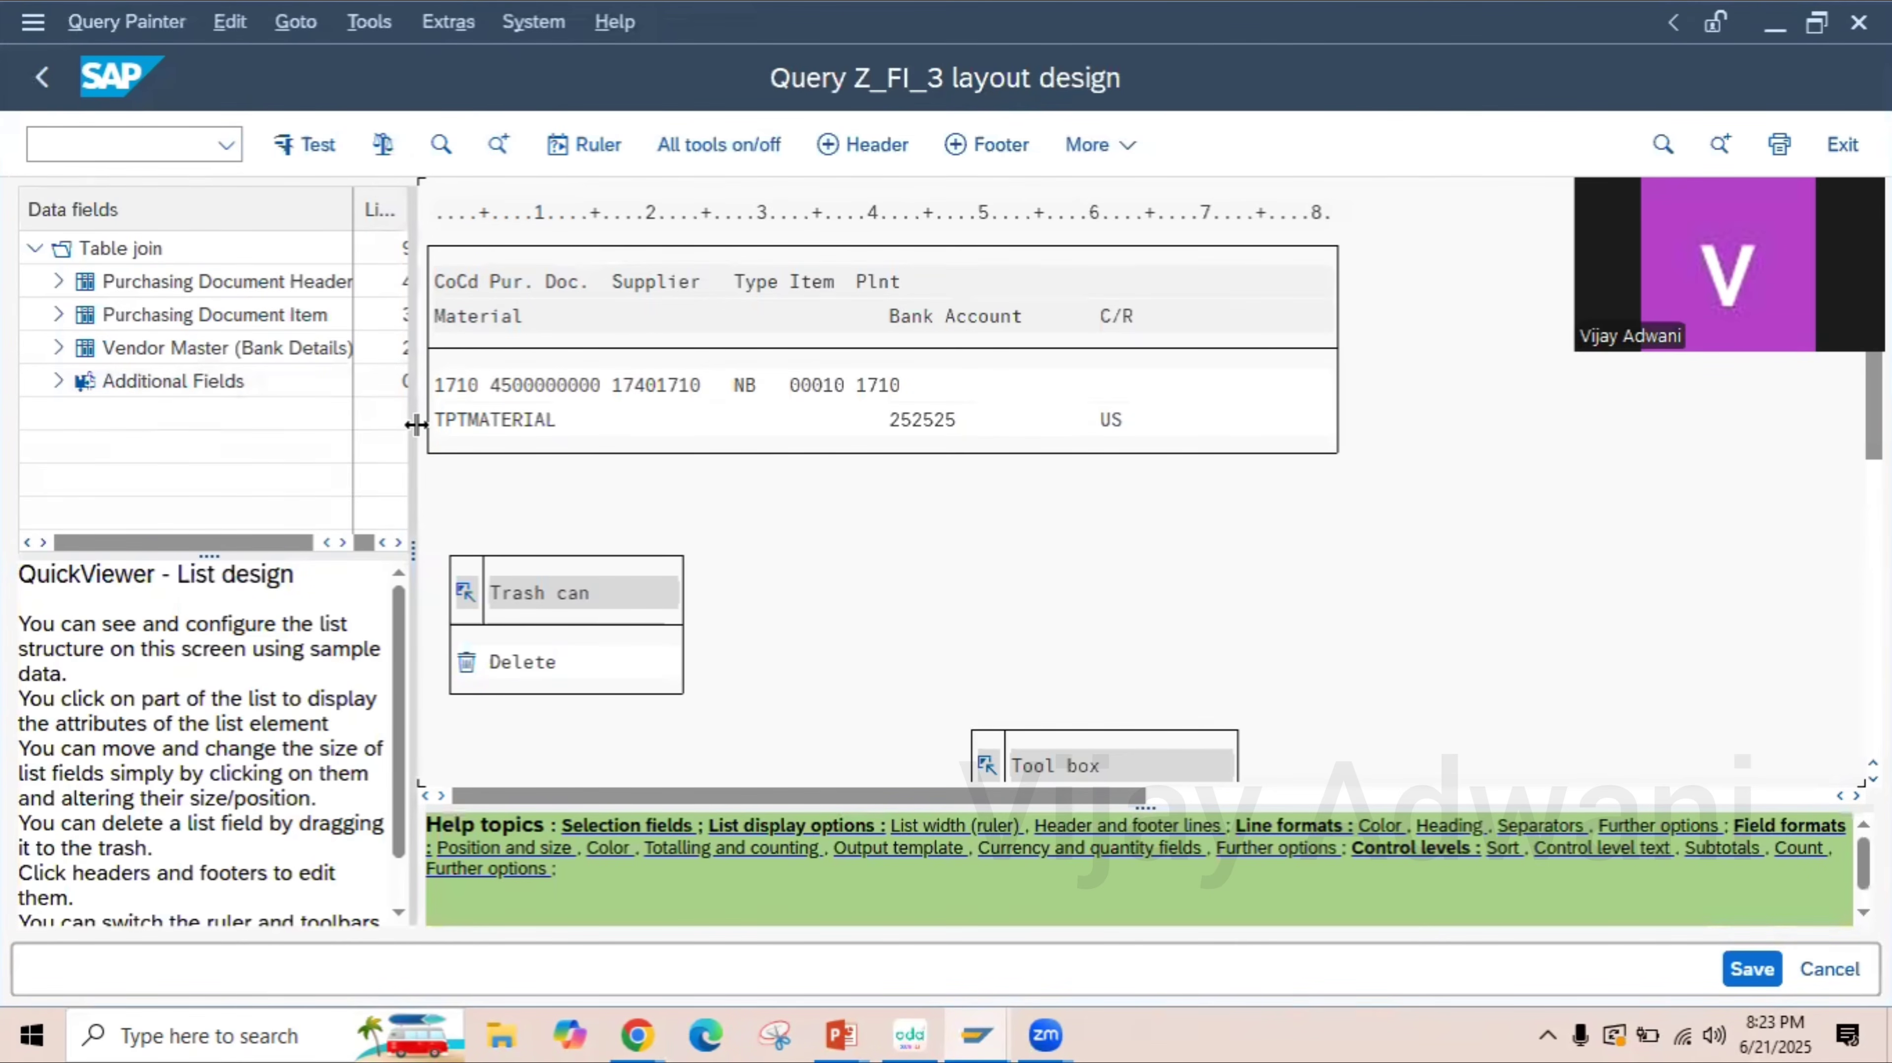
- Add the additional field TEST 123 to the list fields of query Z_FI_3, save the query and check it for errors
left_click_drag(416, 425, 692, 426)
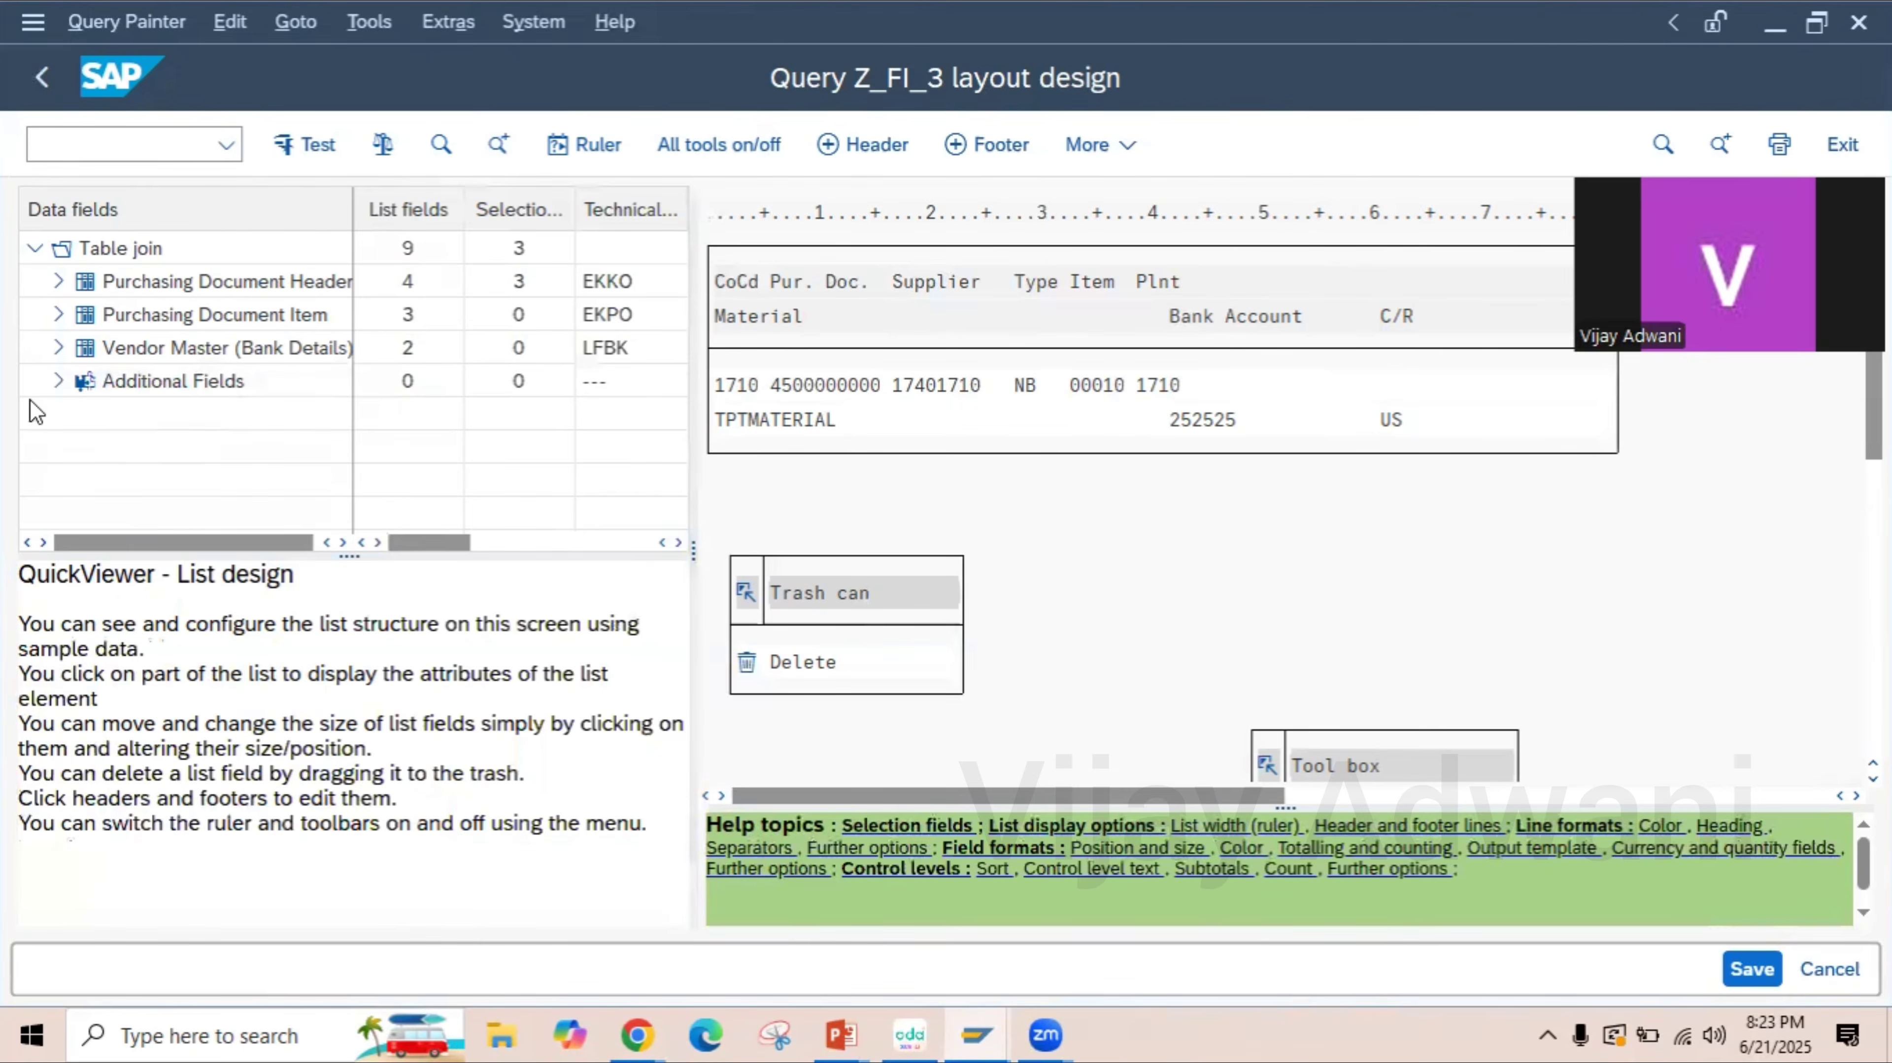
left_click(58, 382)
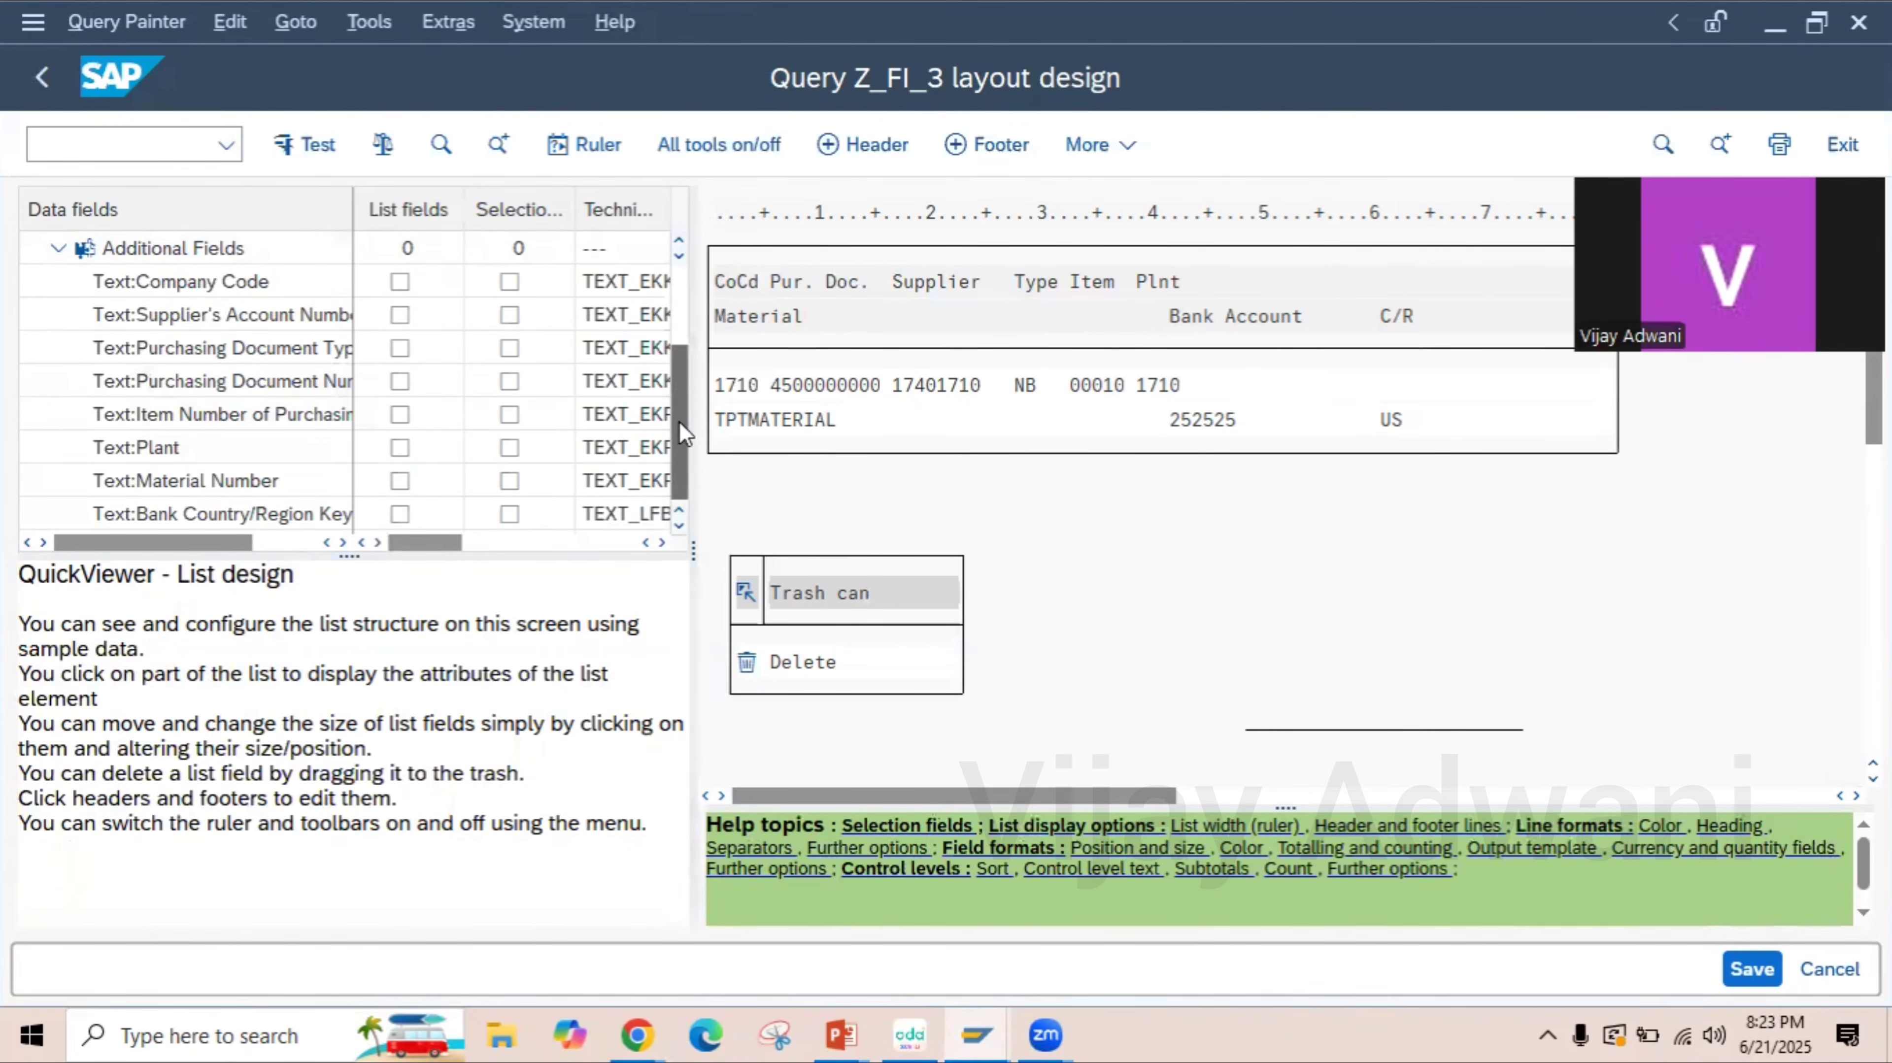
left_click_drag(679, 422, 684, 327)
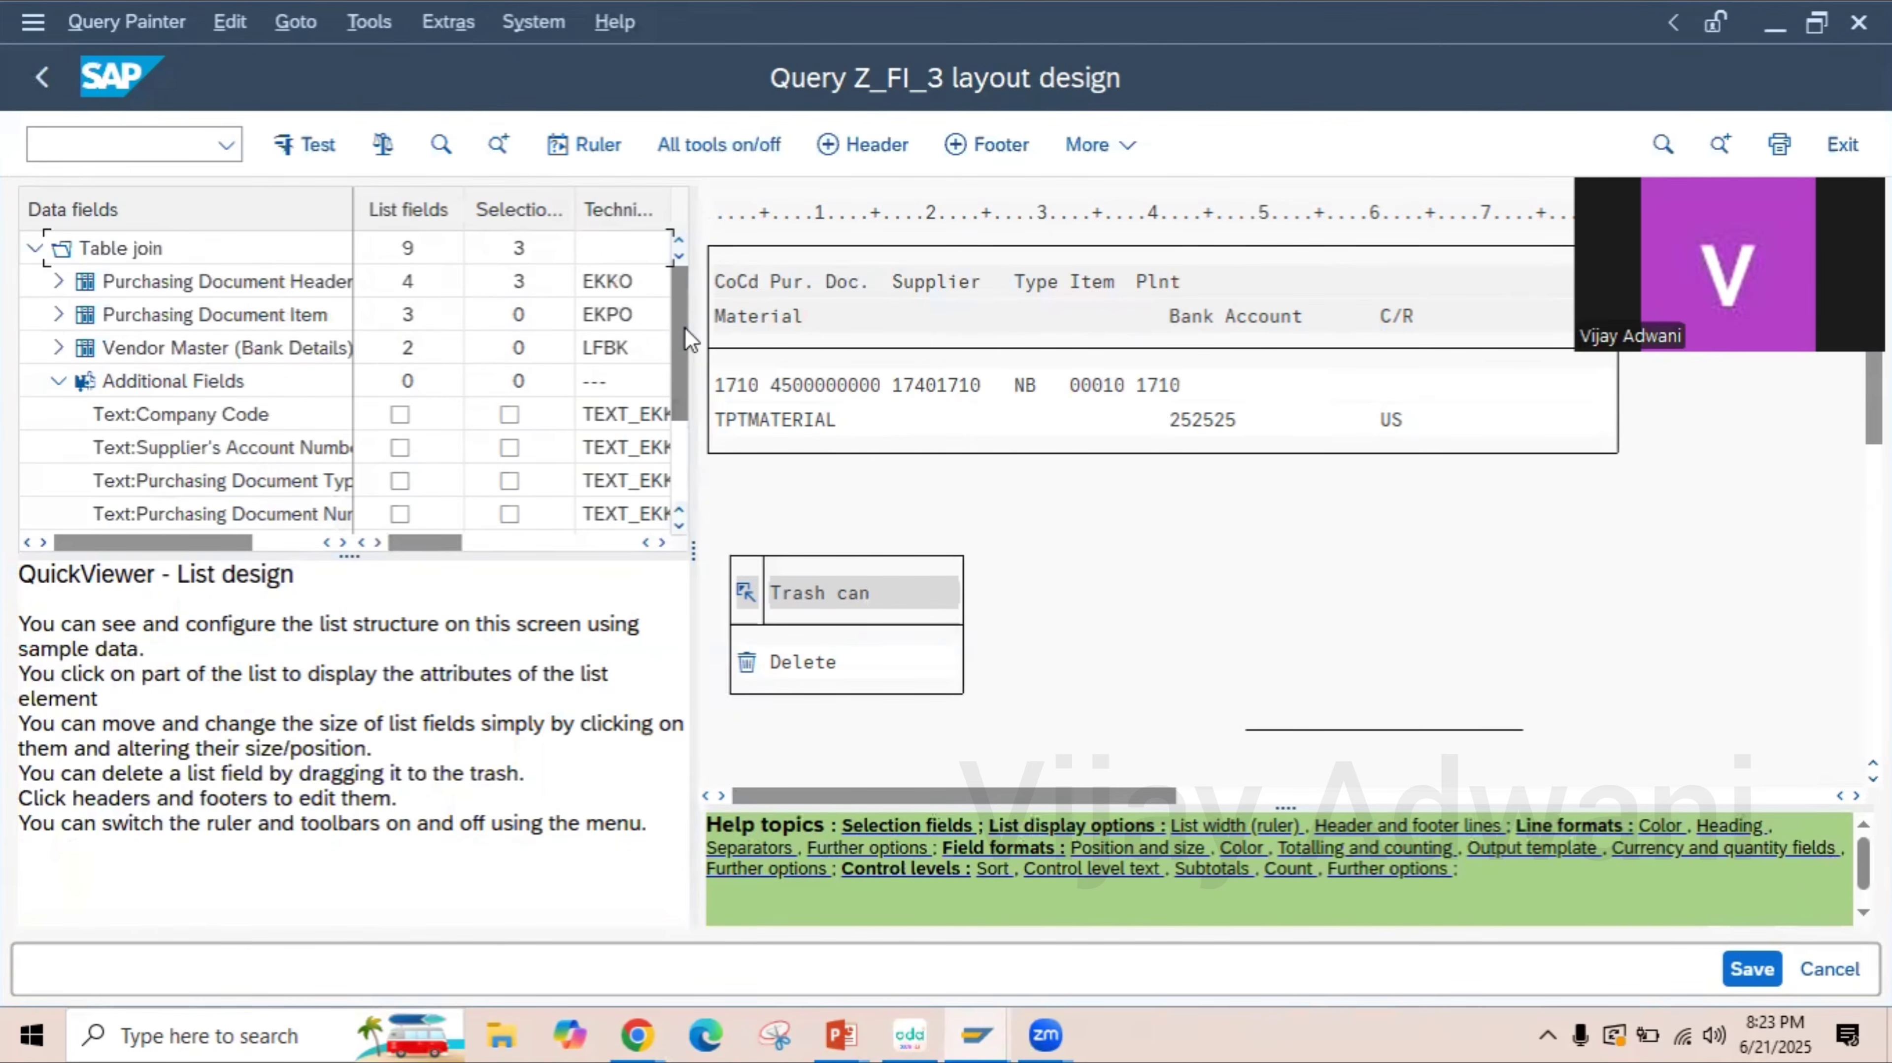
left_click(61, 337)
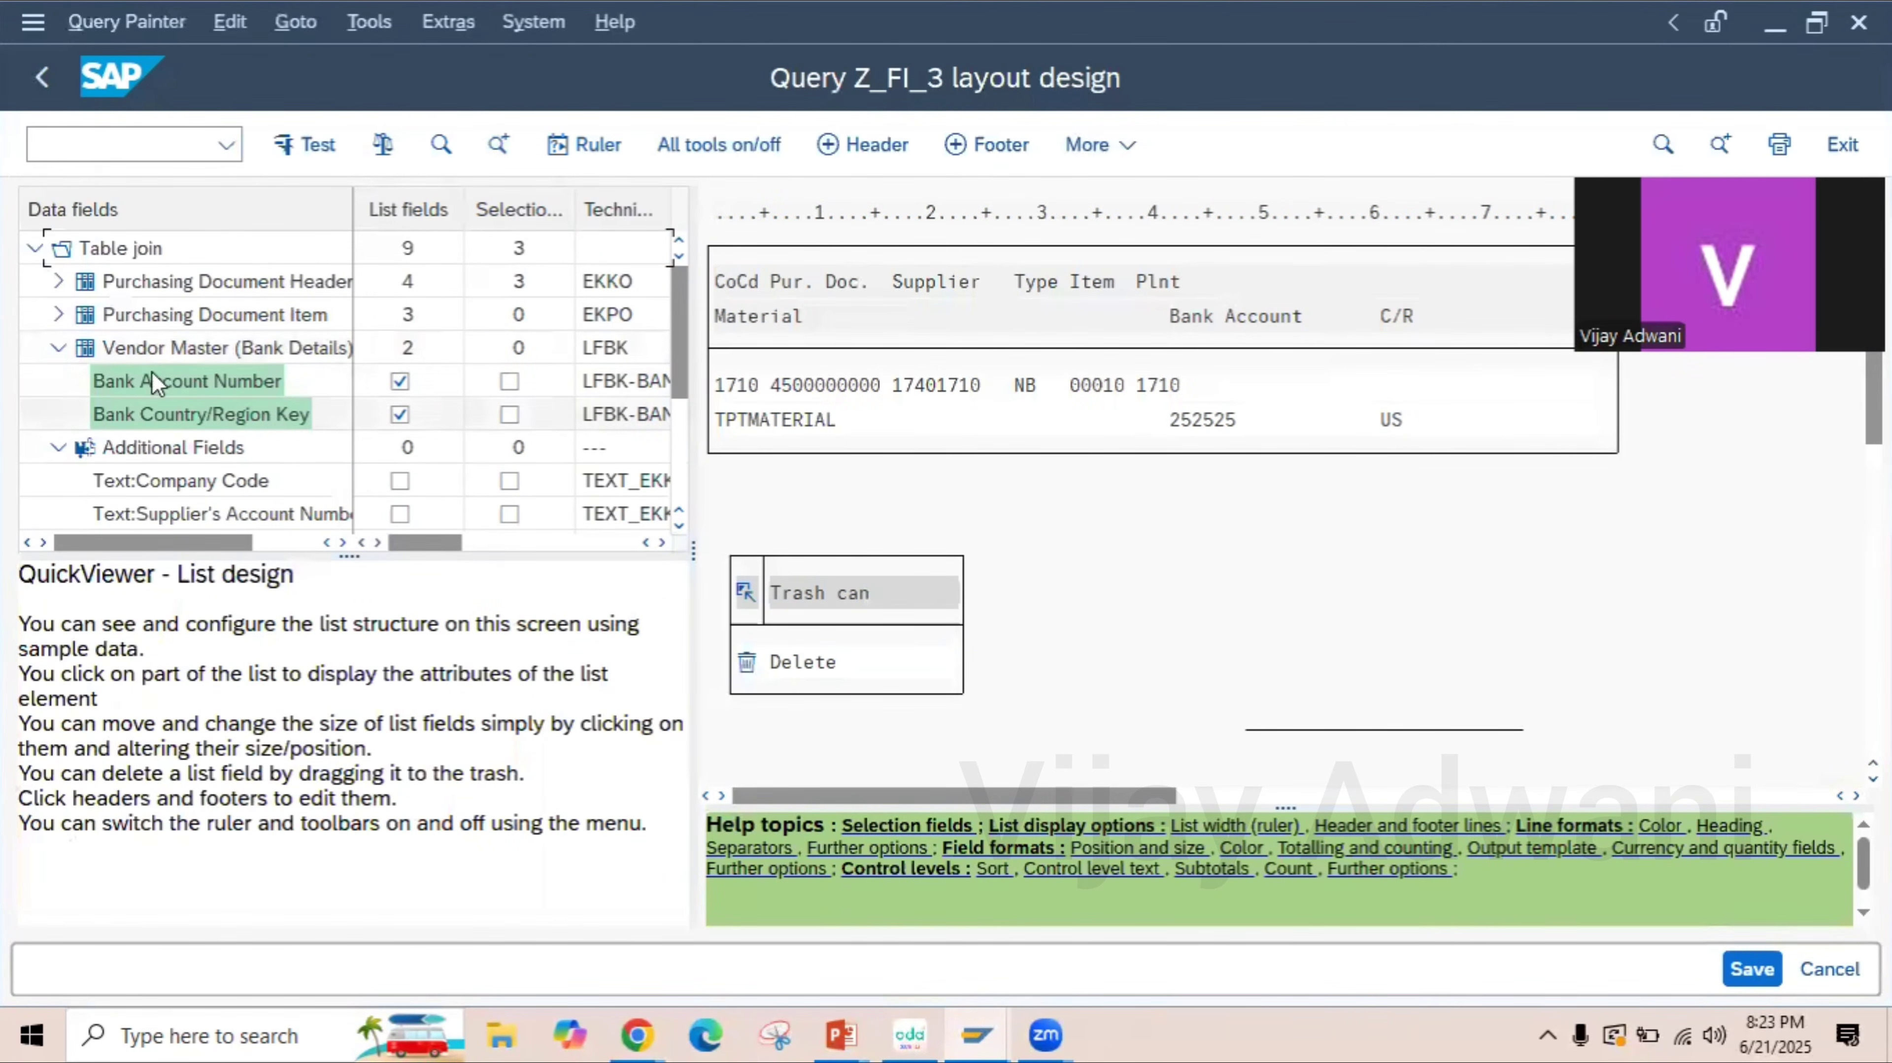
left_click(56, 312)
left_click(57, 282)
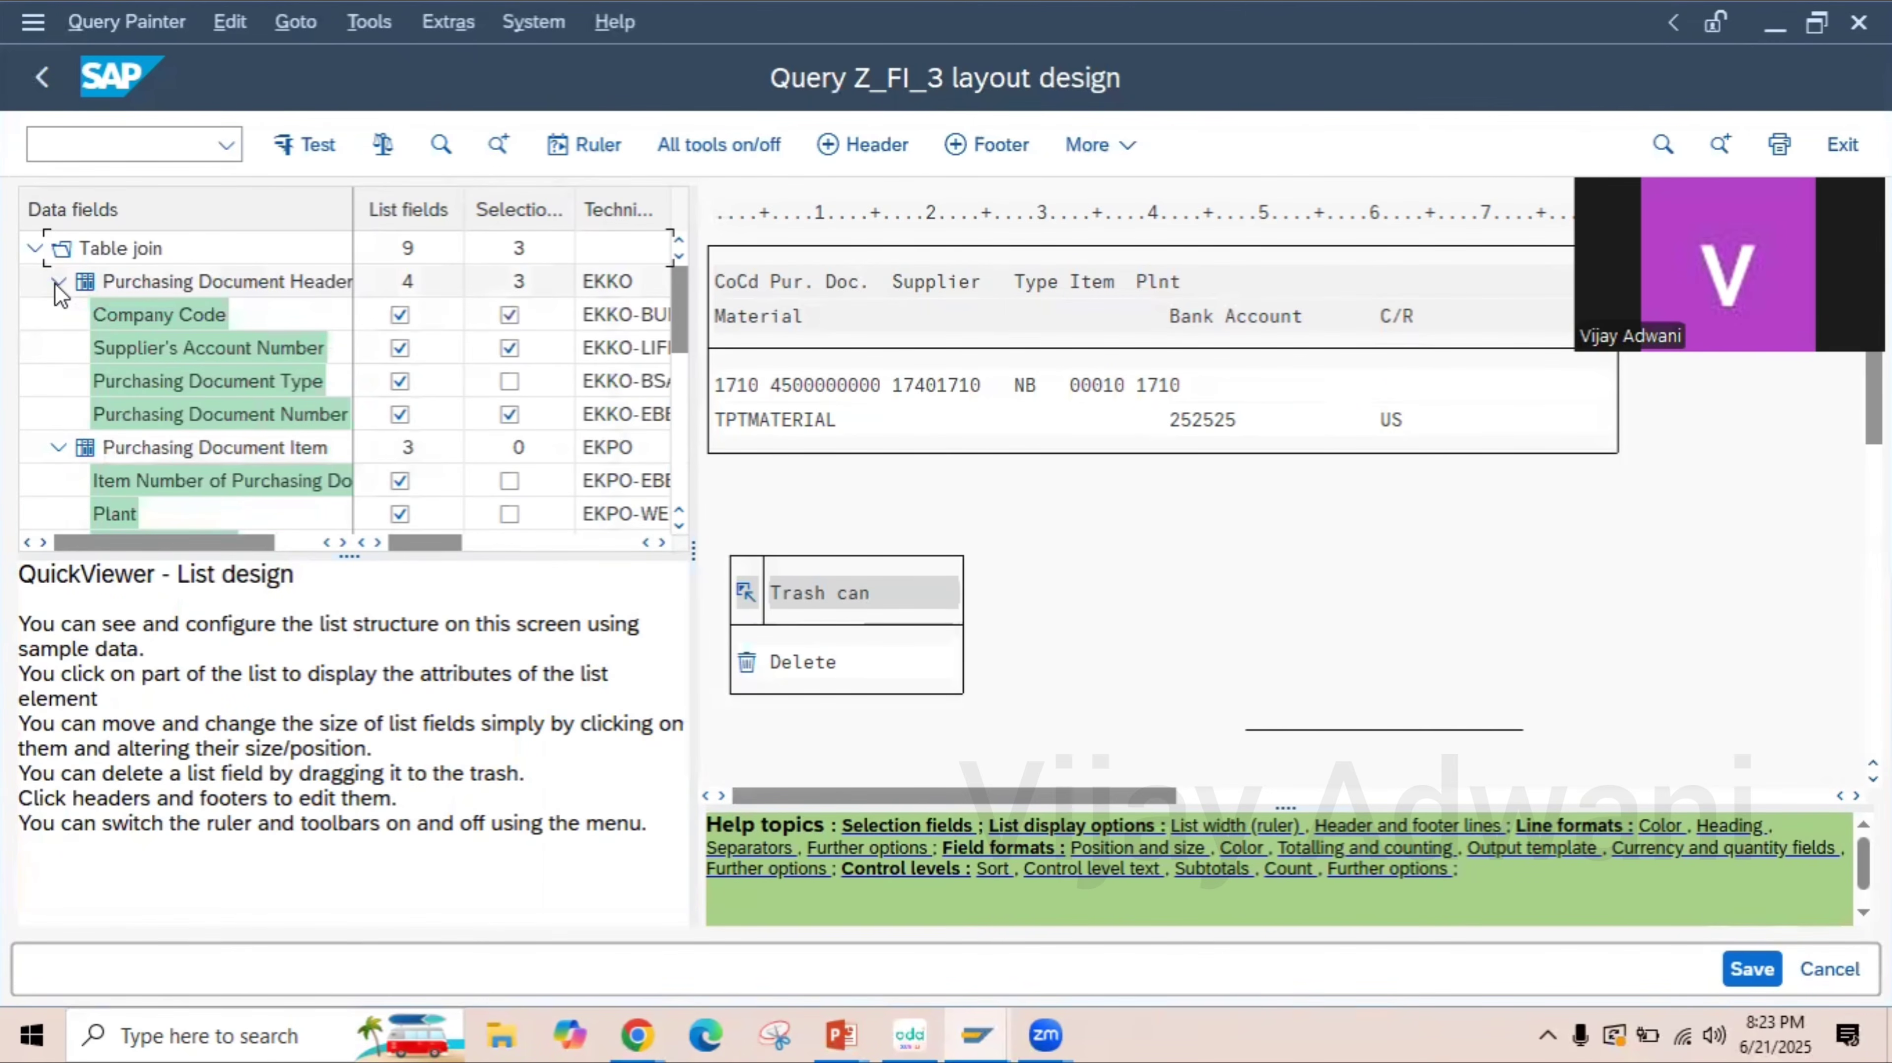
left_click_drag(679, 319, 679, 485)
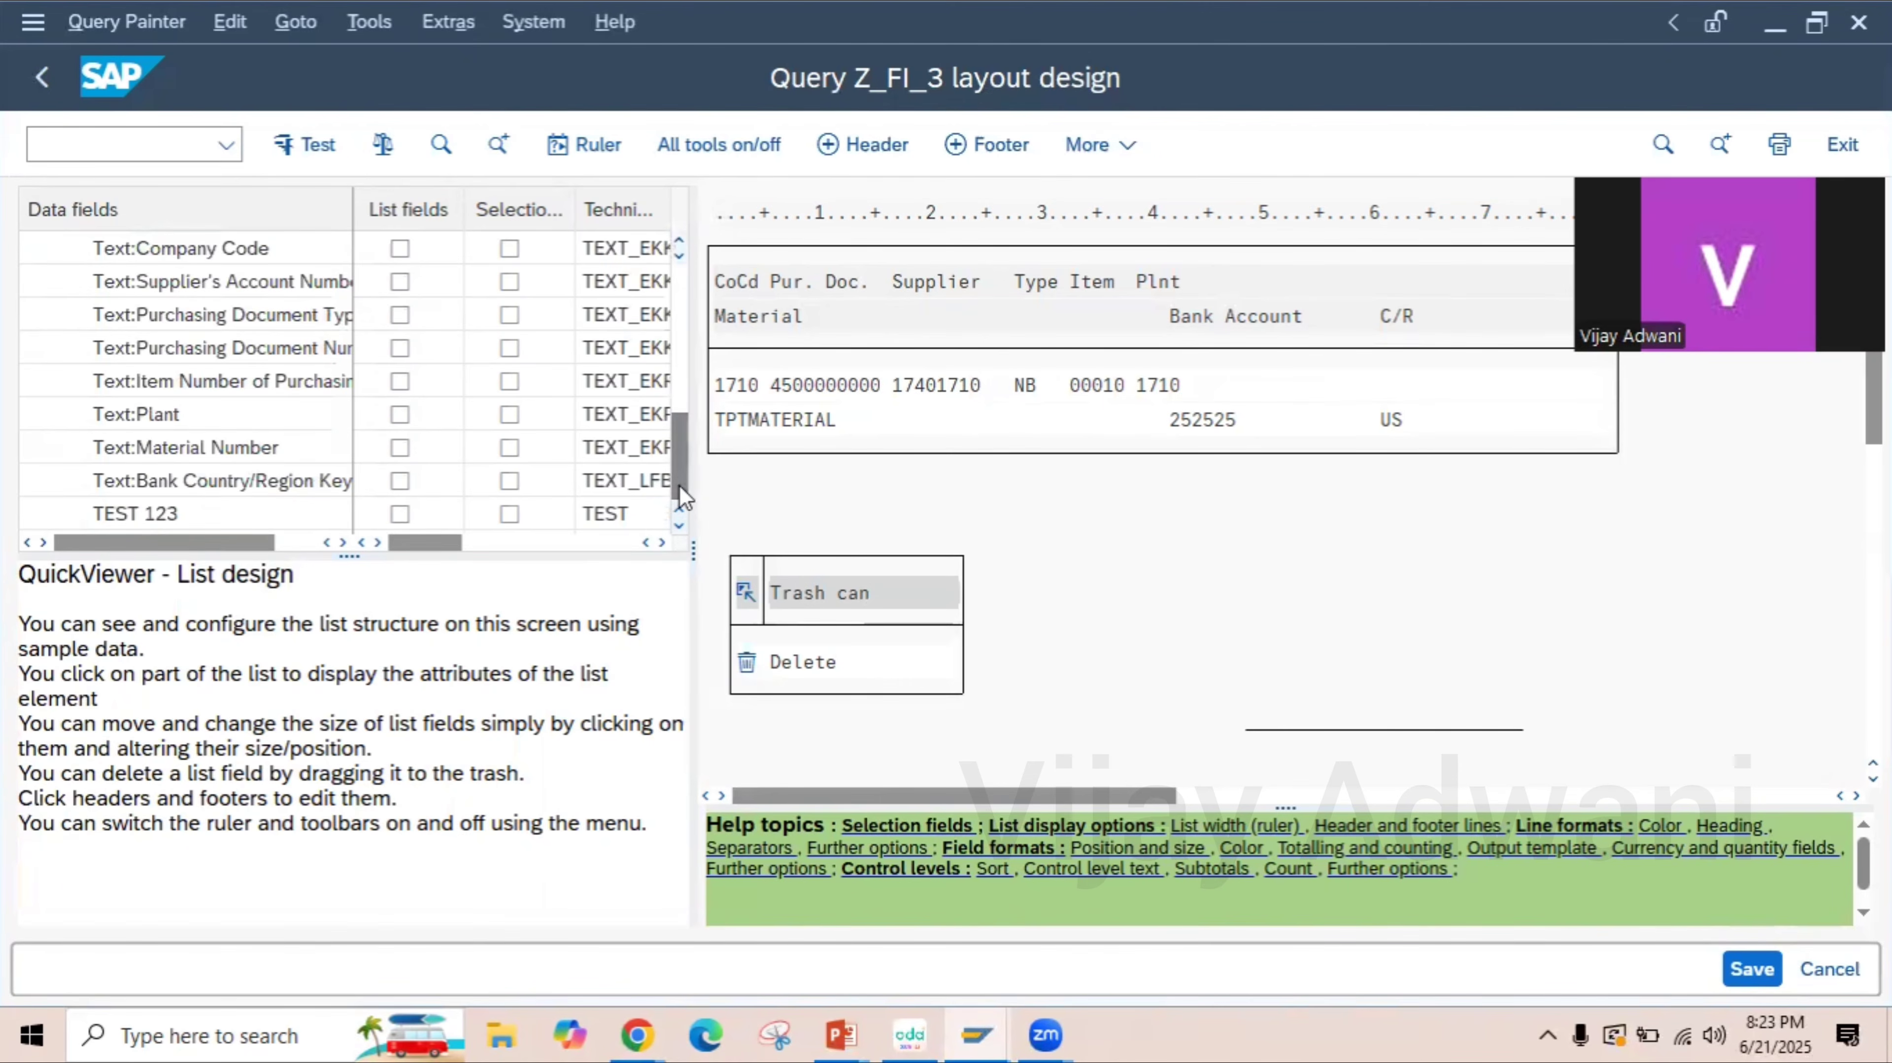
left_click(399, 514)
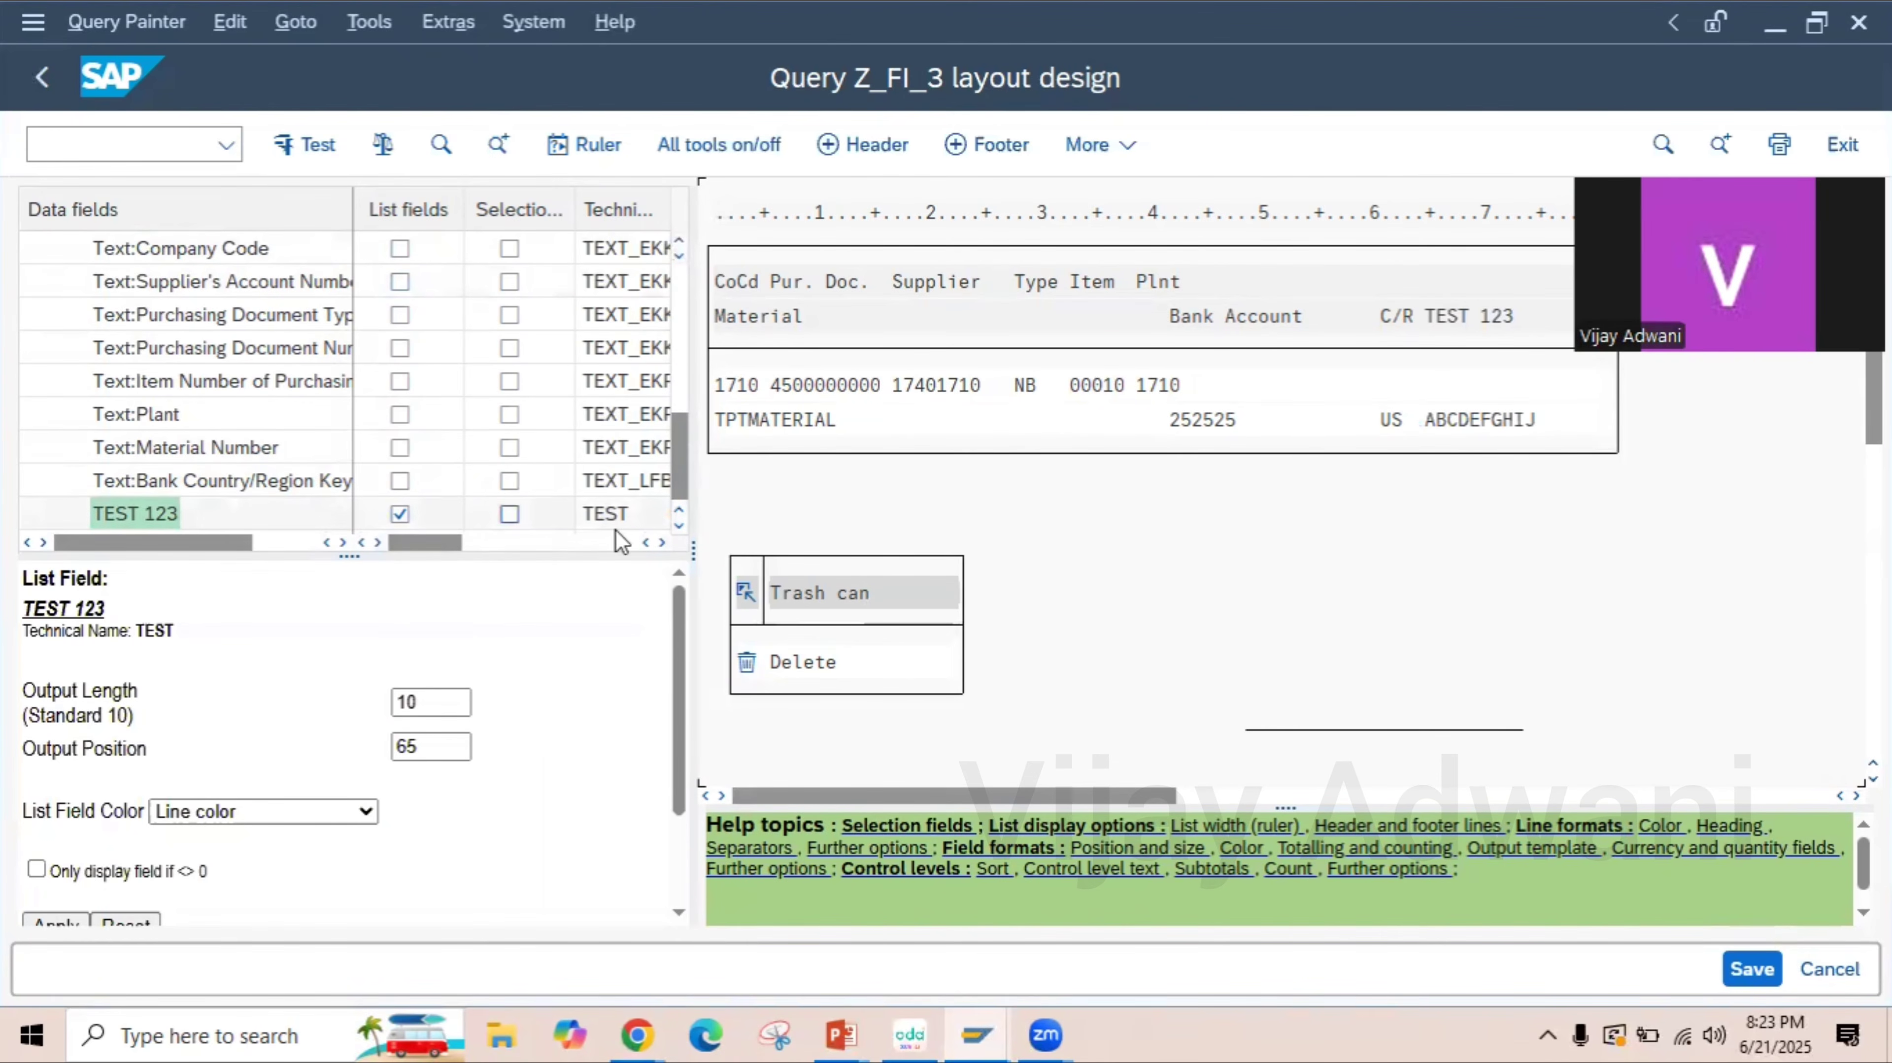
left_click(1763, 978)
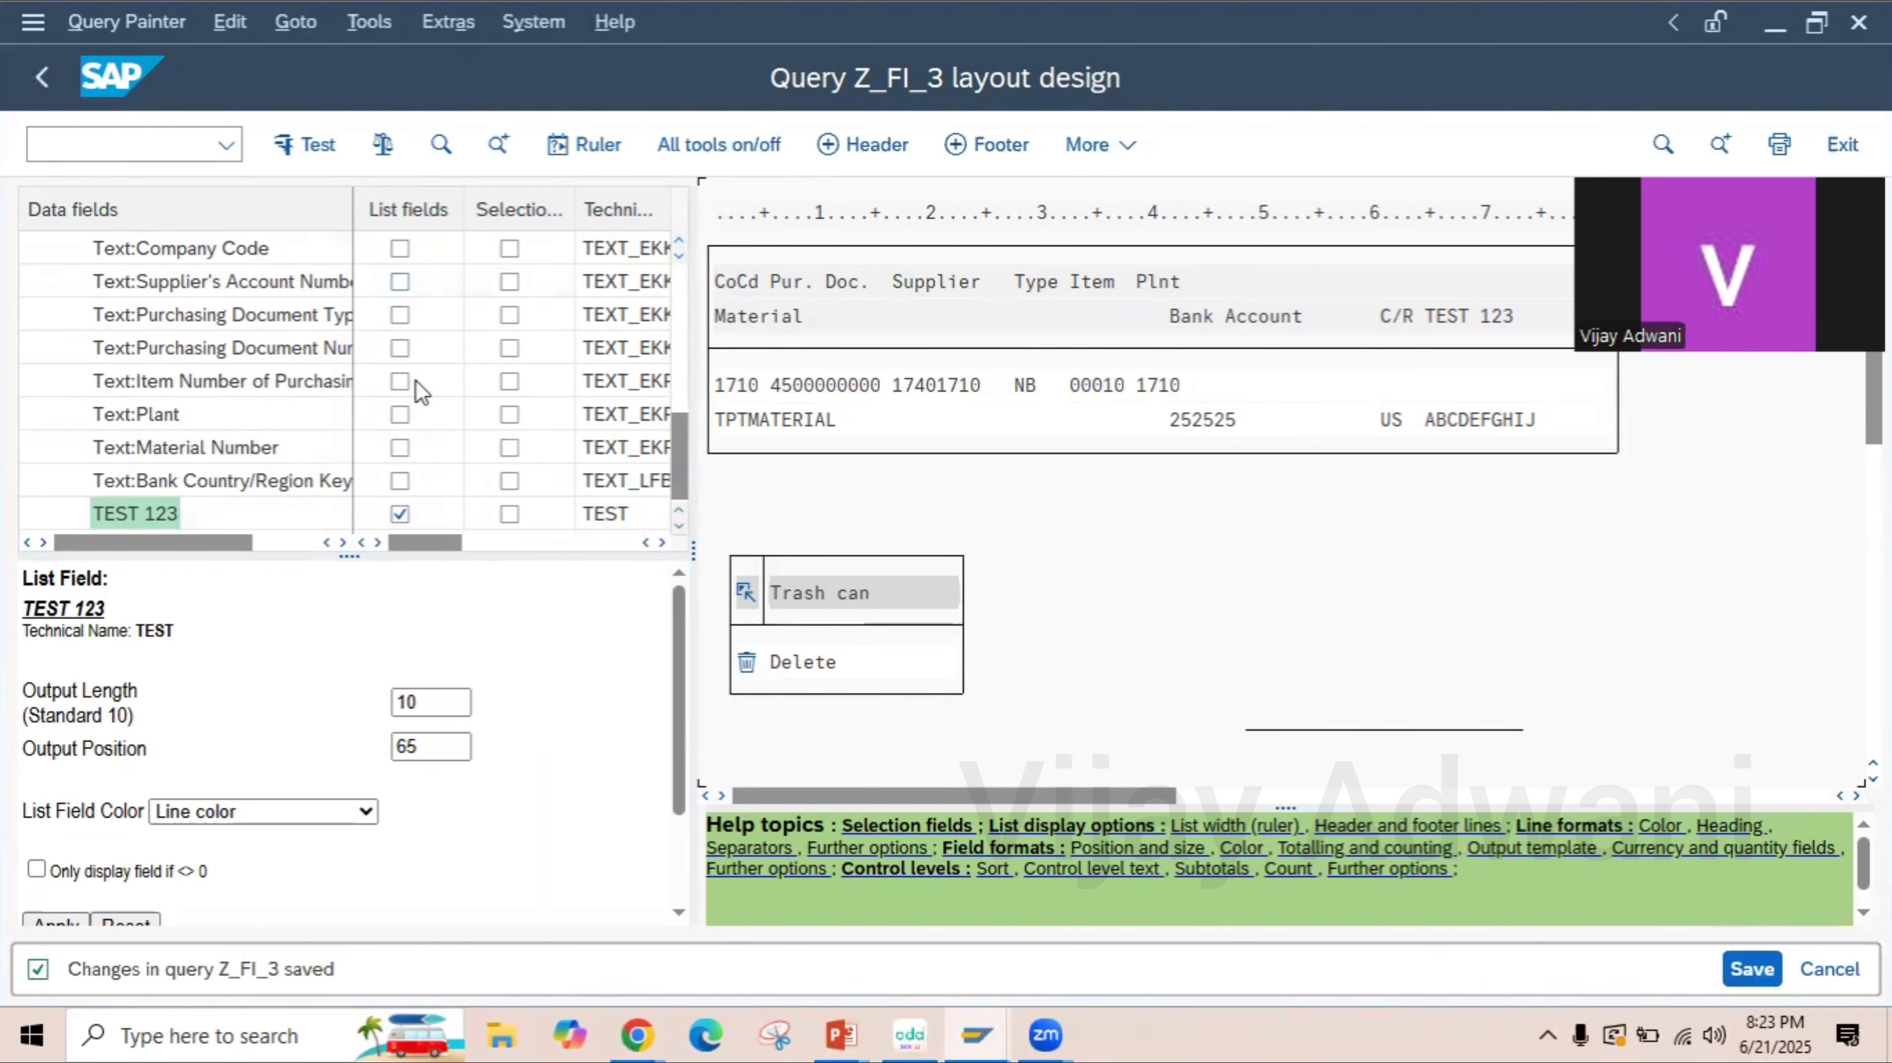
left_click(384, 145)
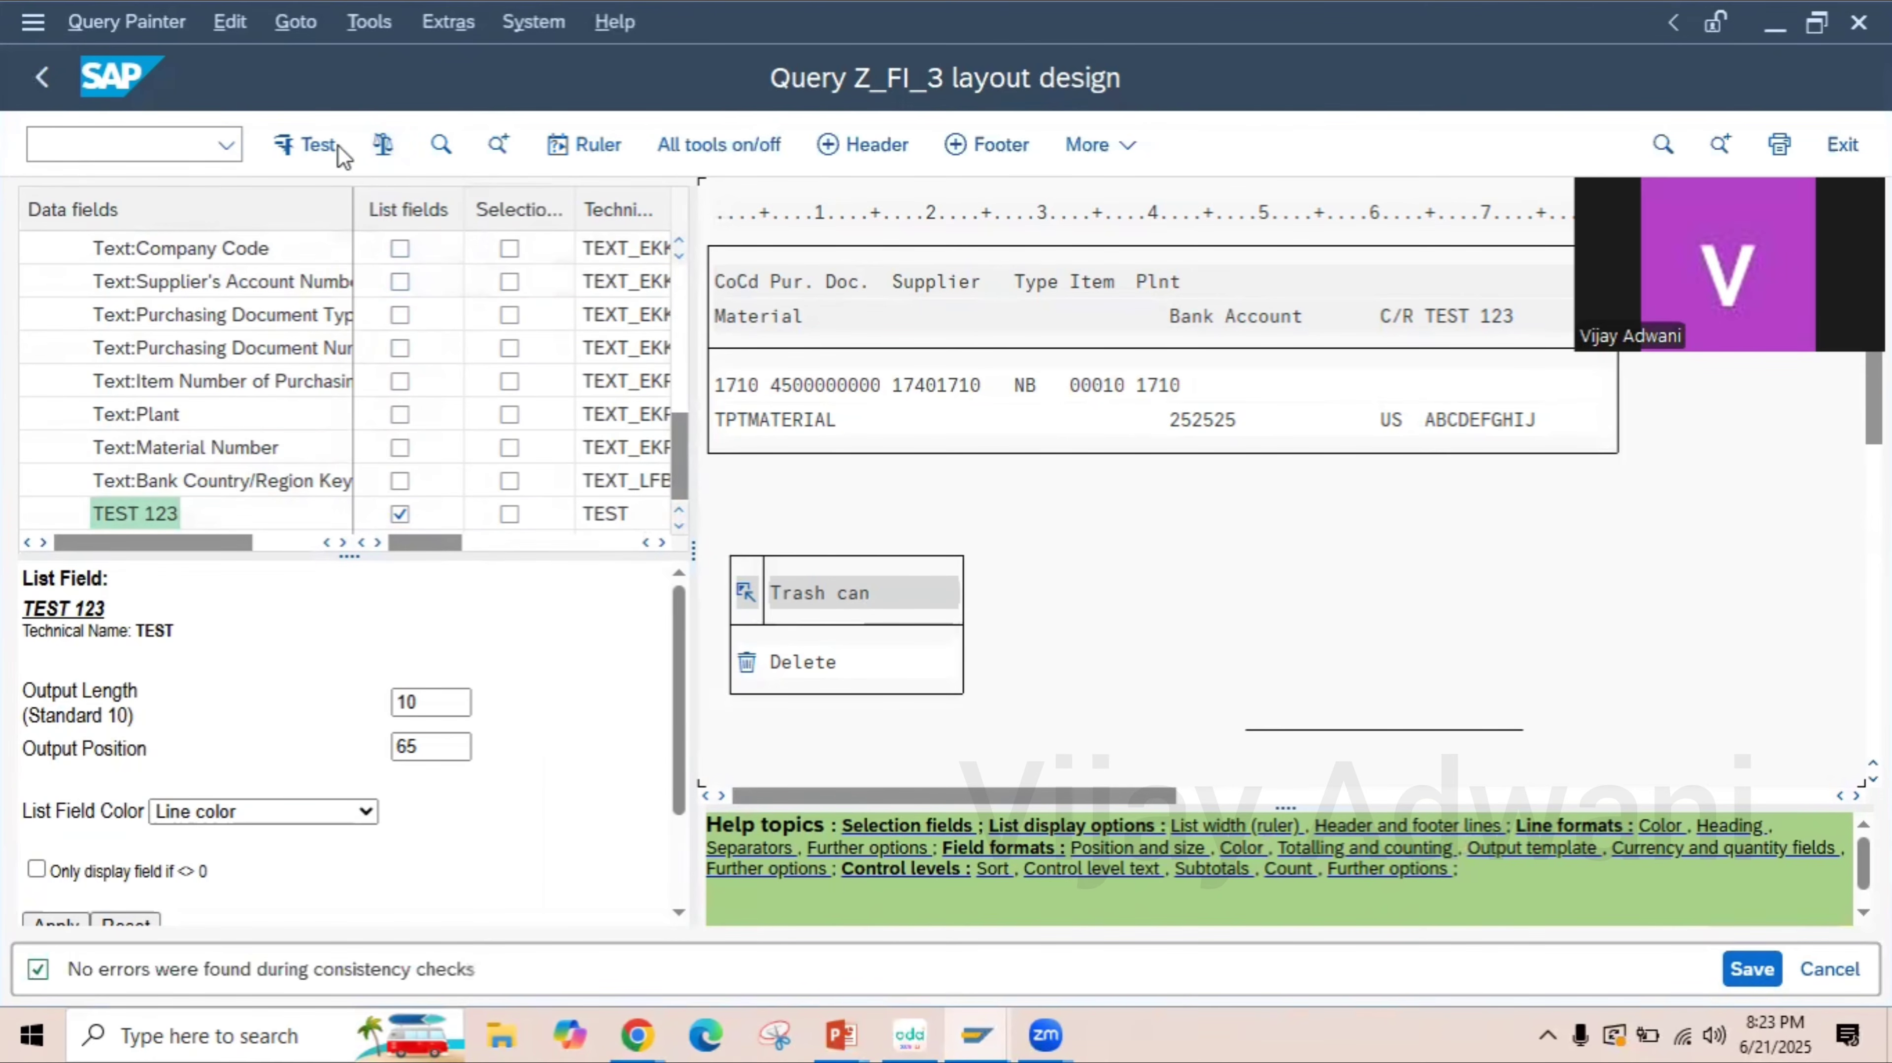
- Test the query without a variant and with blank selections, review the output list, and return to the query initial screen
left_click(320, 147)
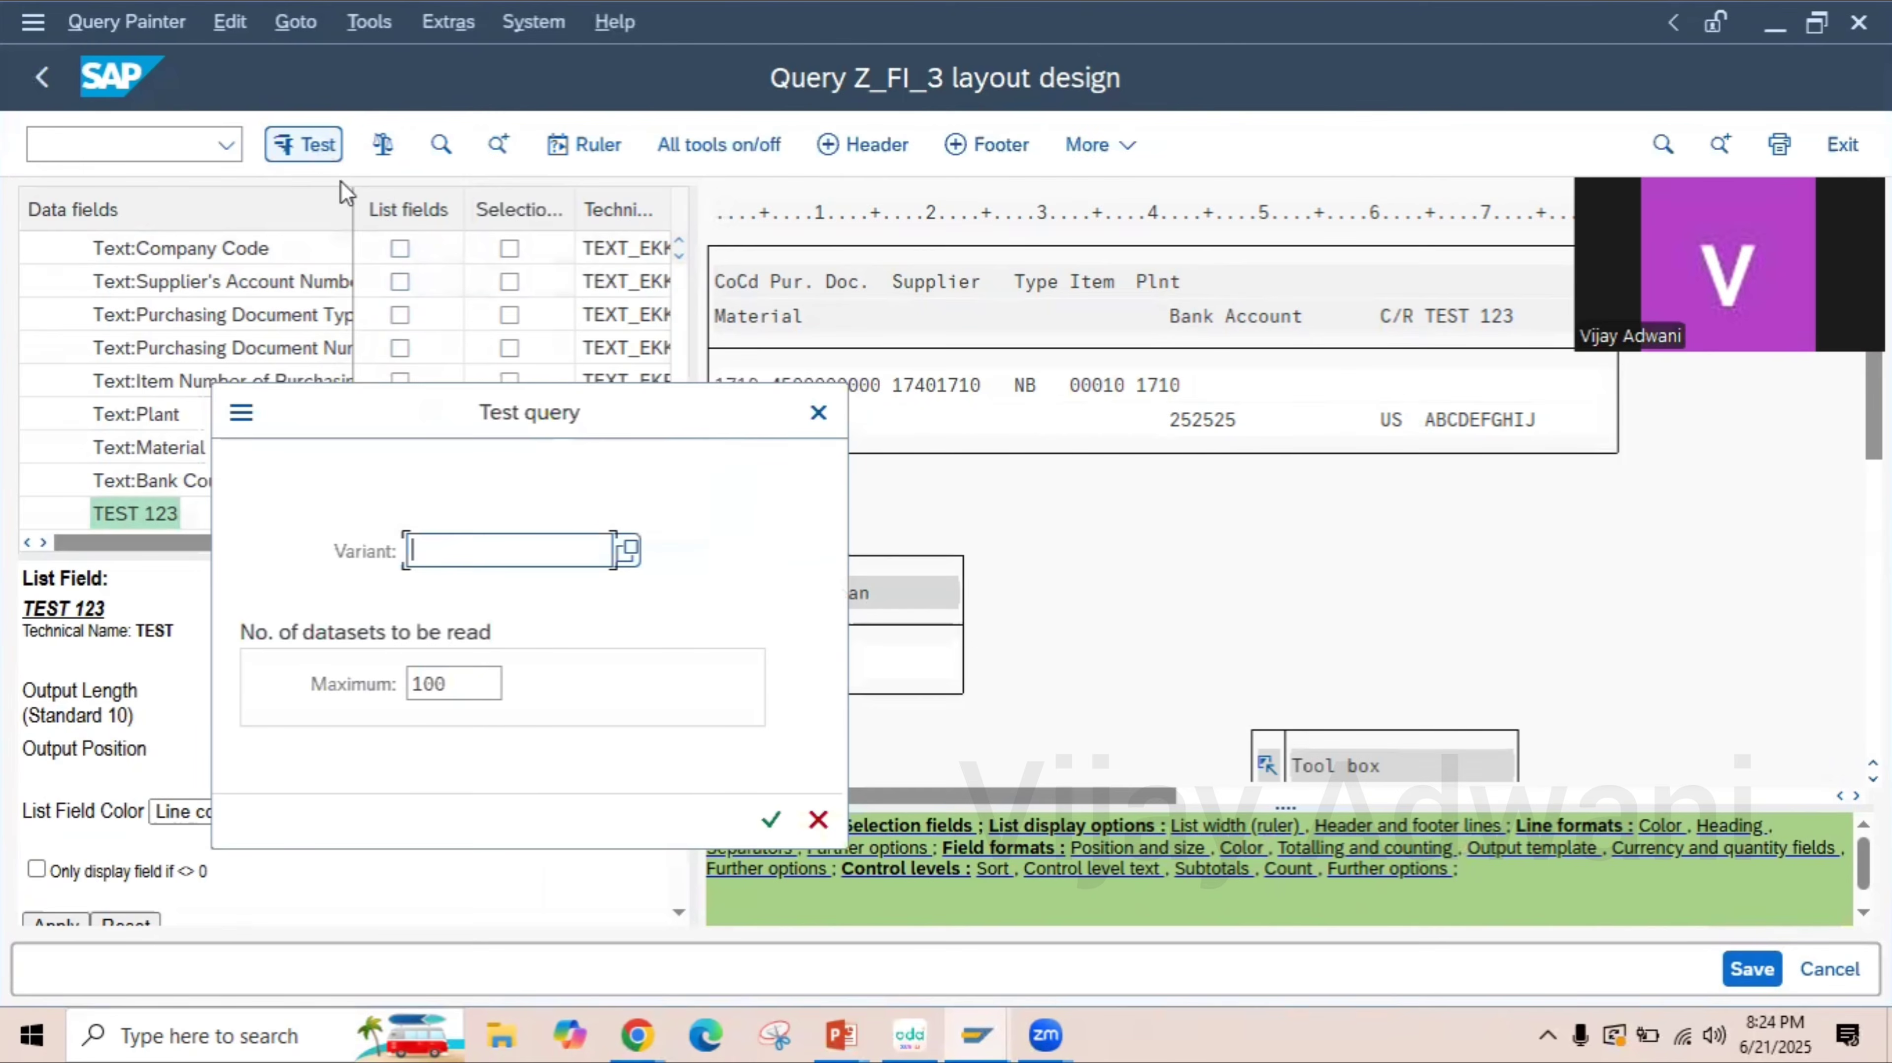
left_click(771, 821)
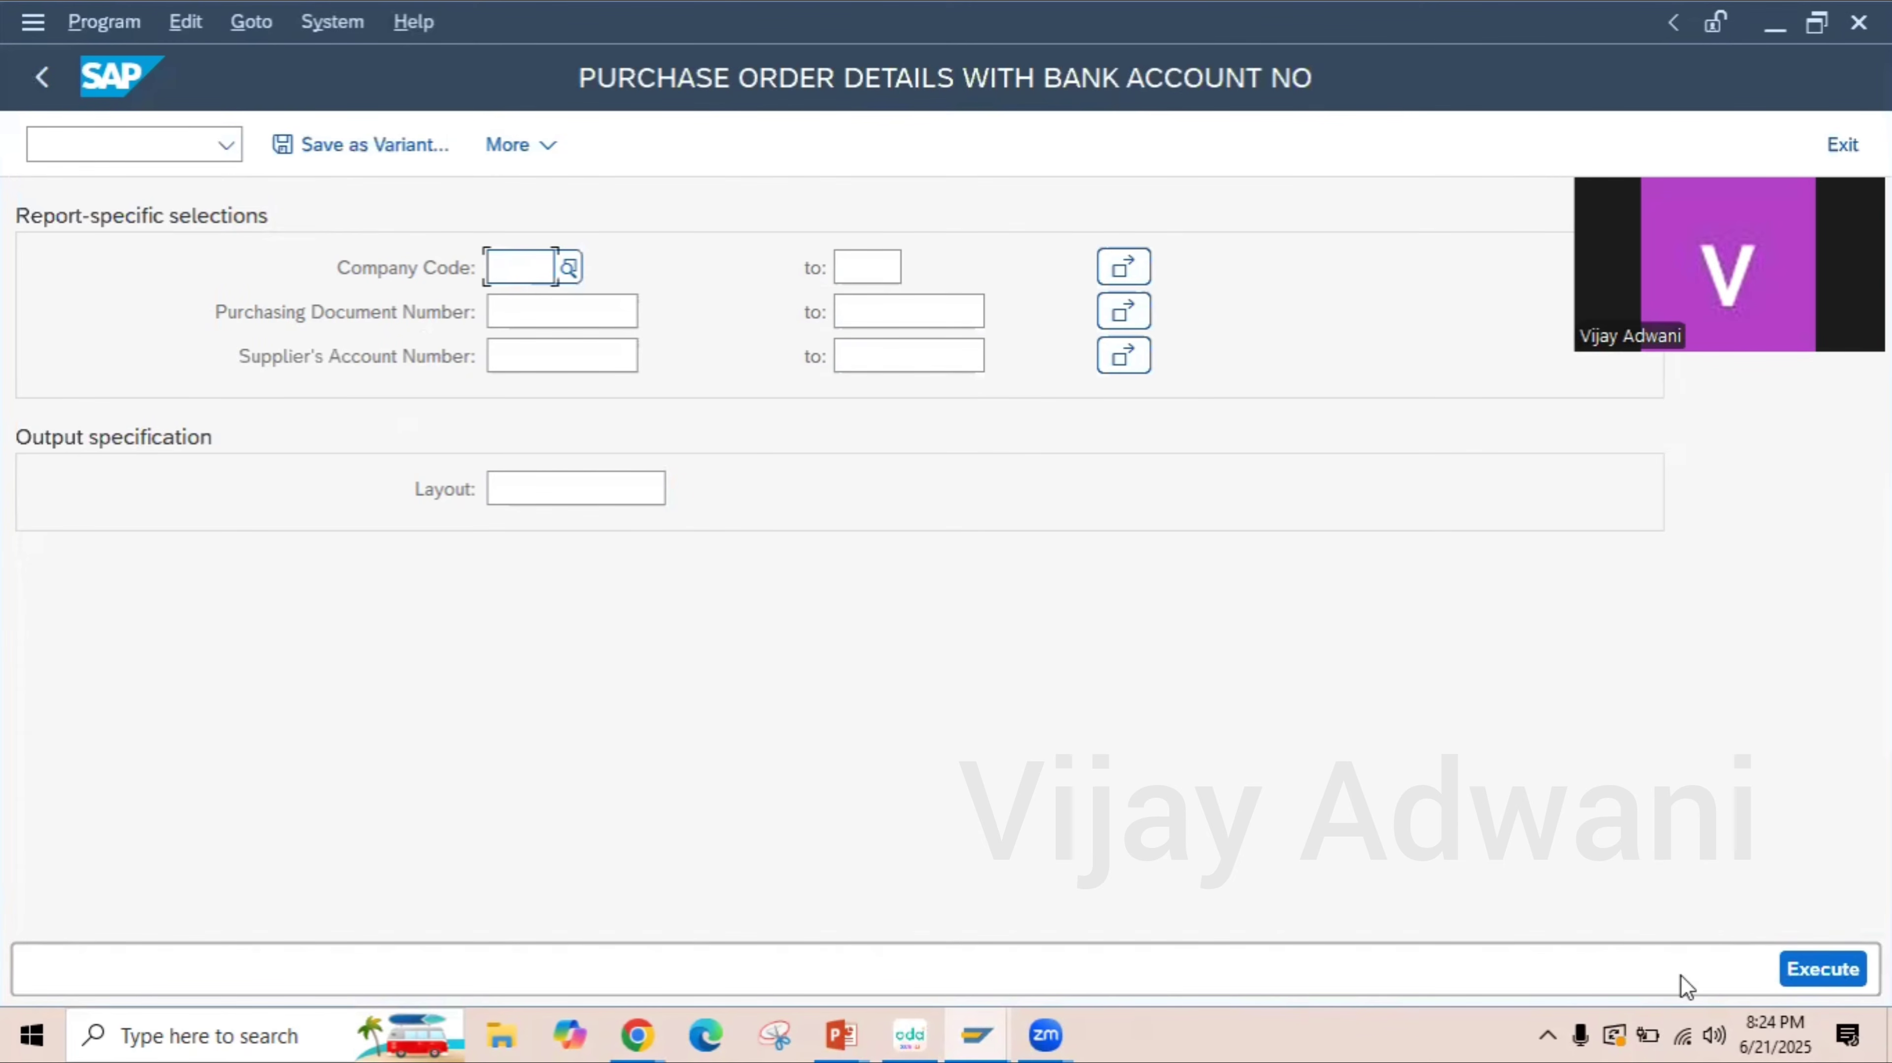
left_click(1822, 961)
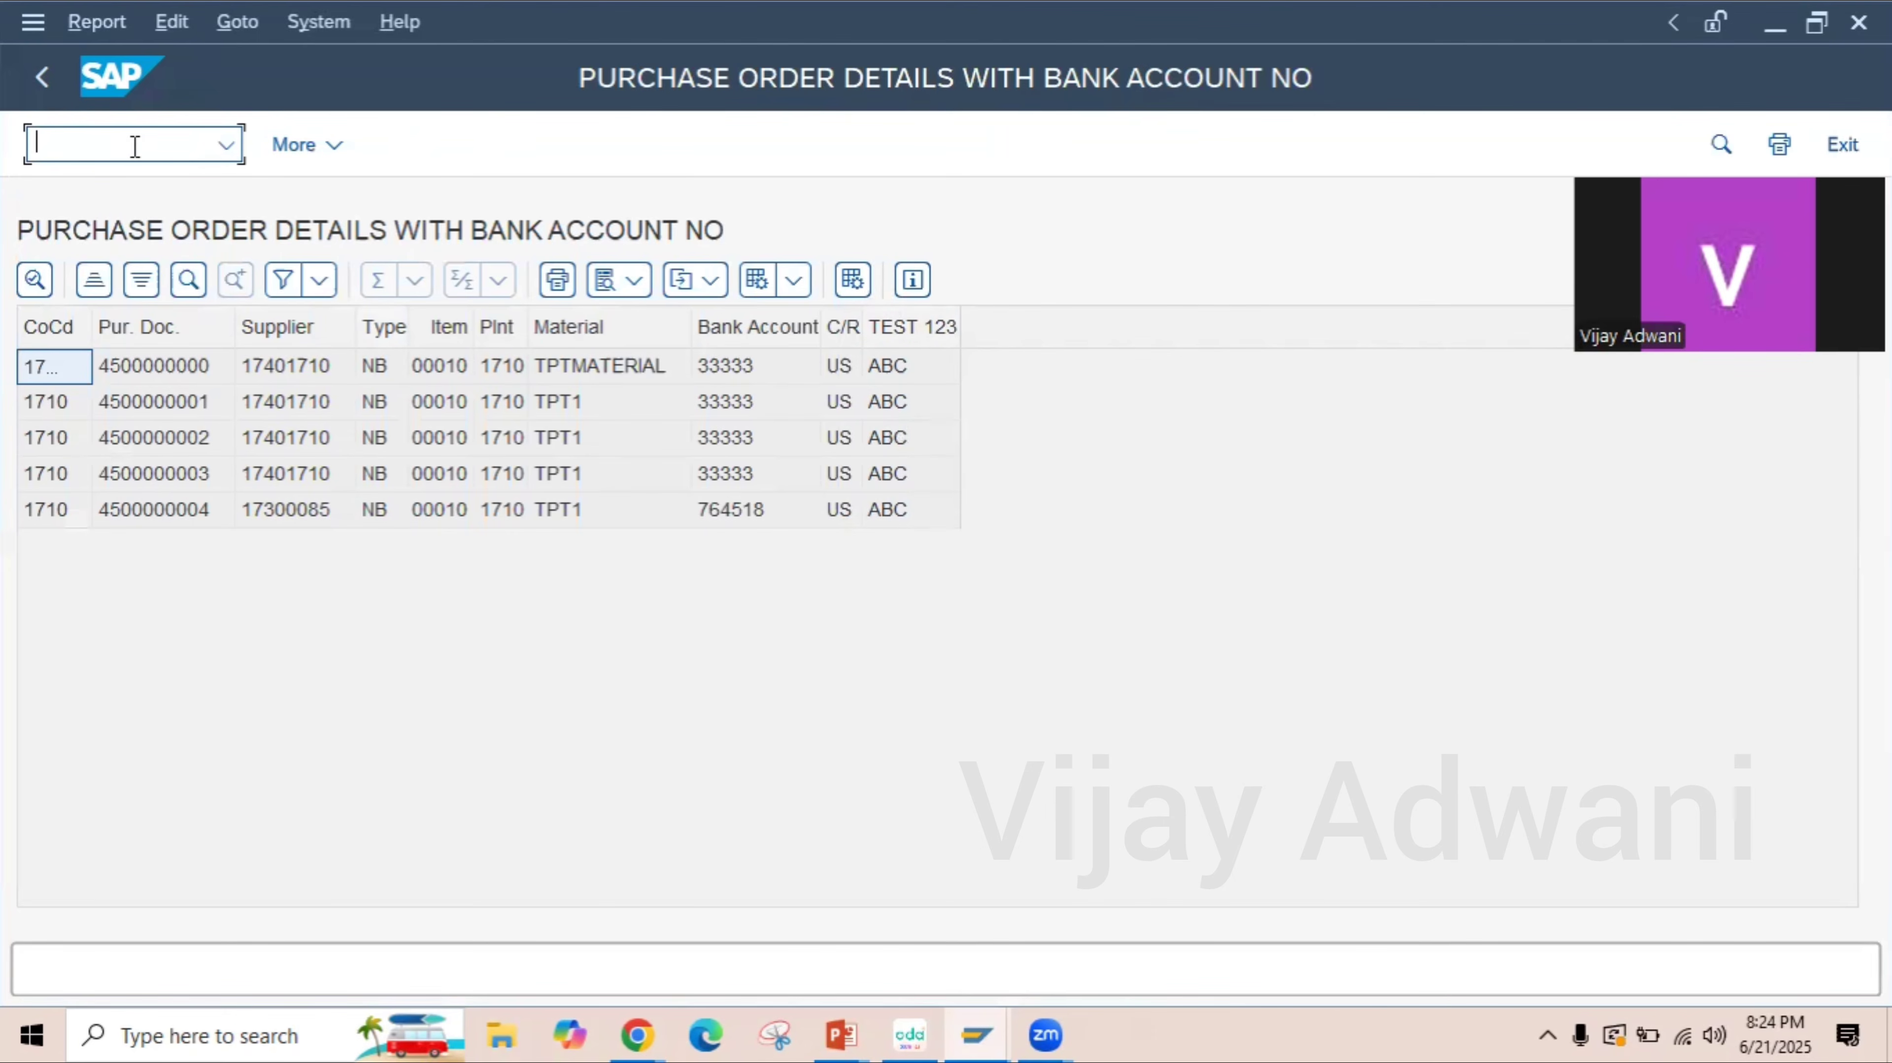
left_click(42, 77)
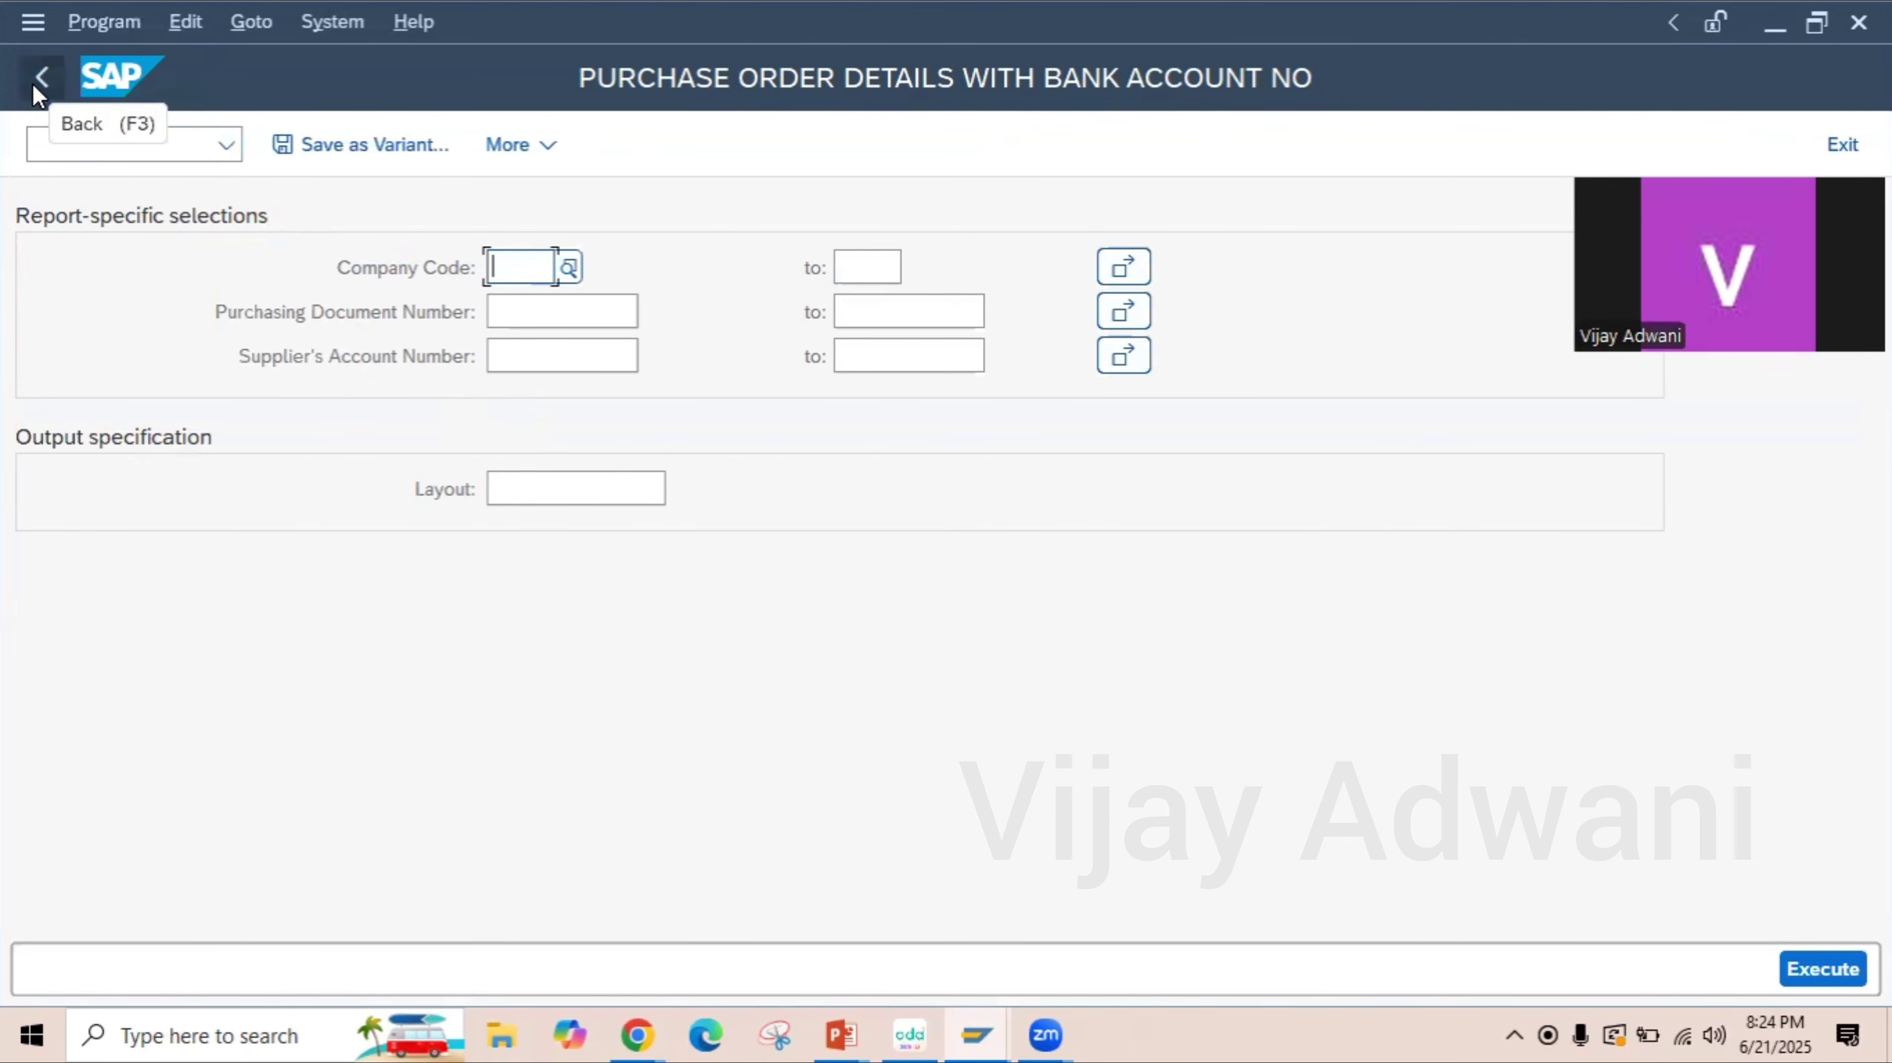
left_click(42, 77)
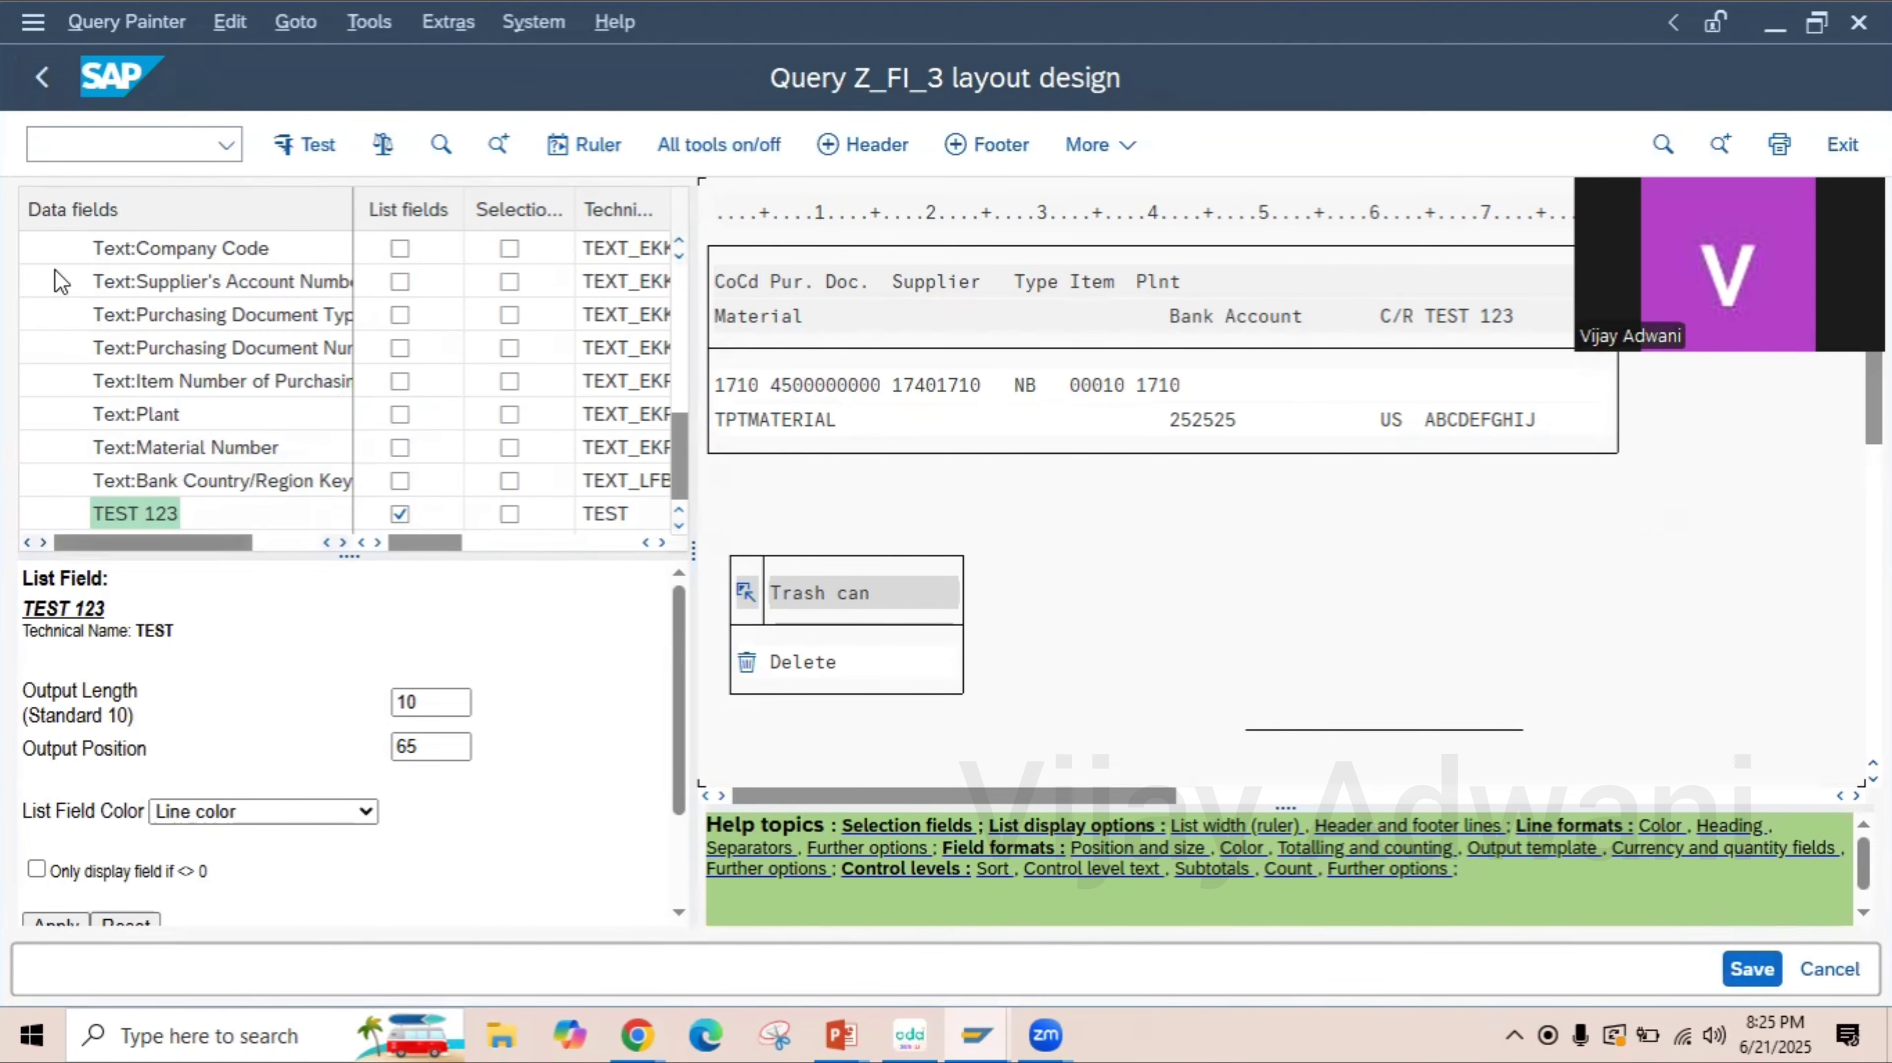
left_click(47, 83)
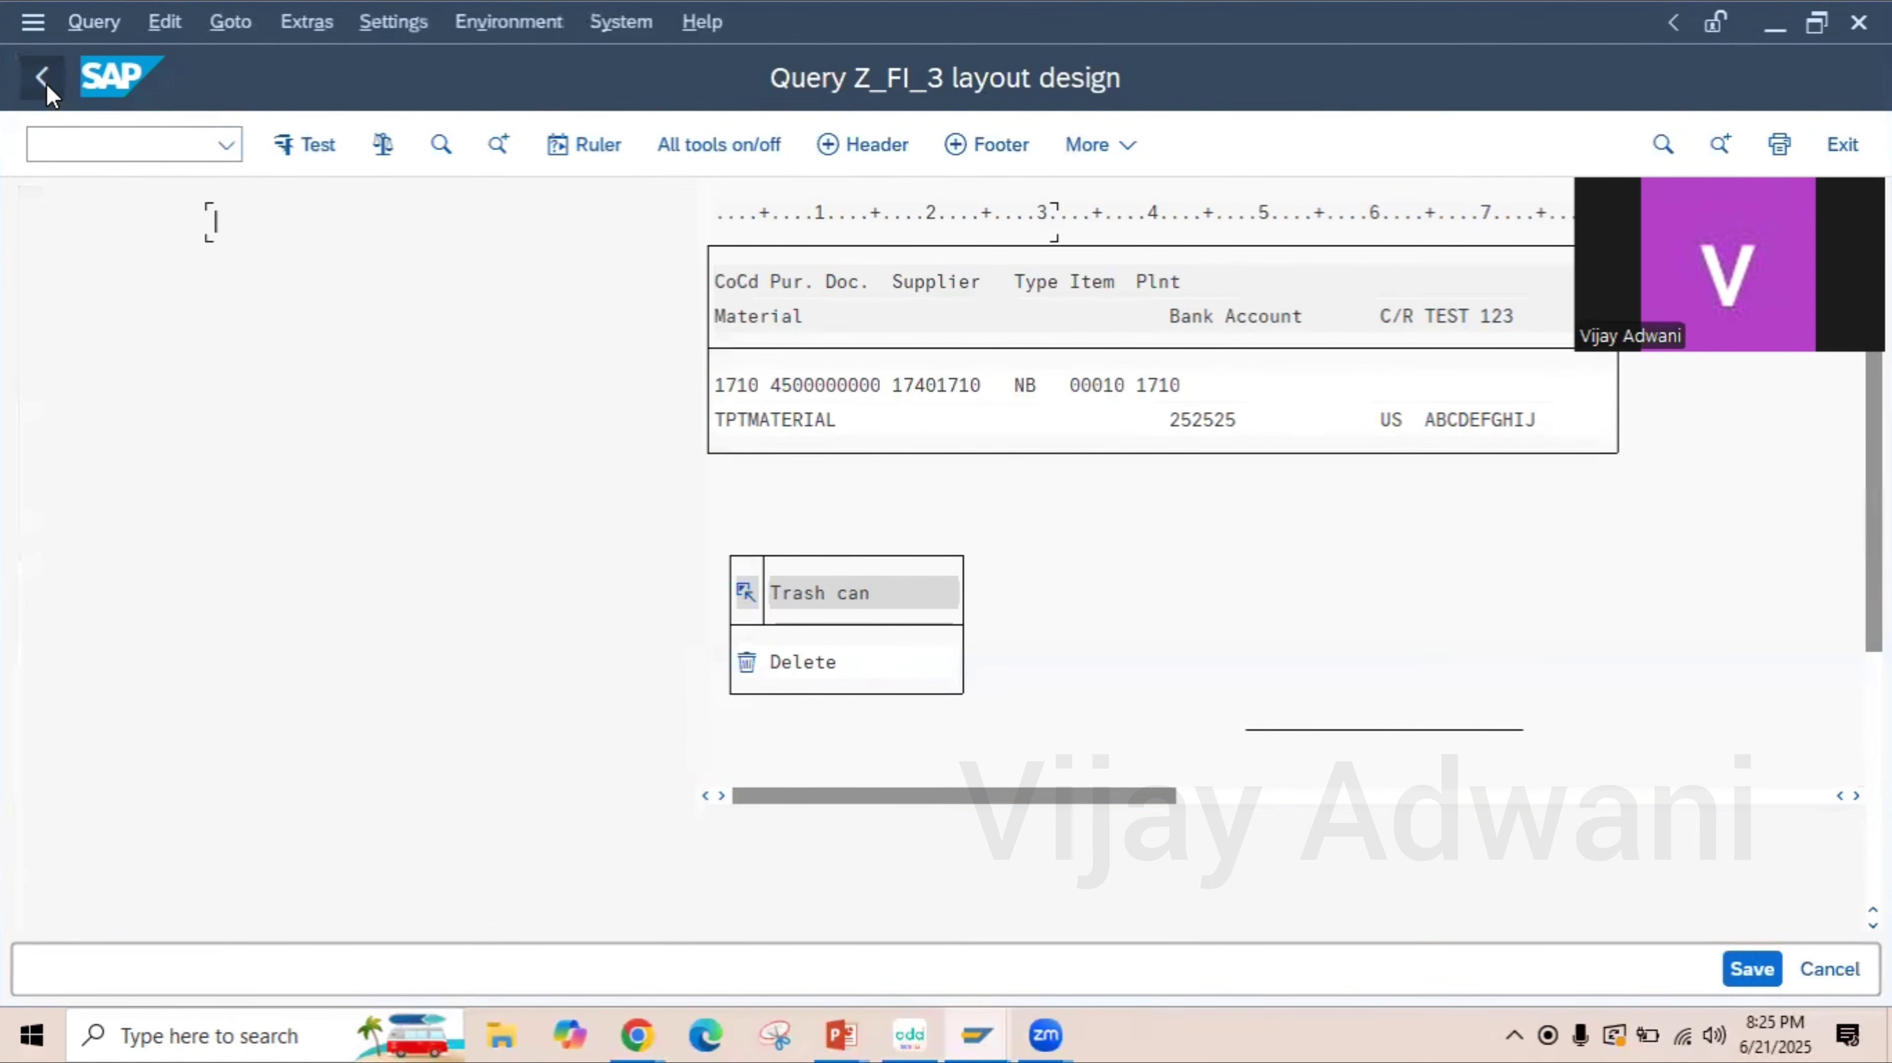
left_click(46, 83)
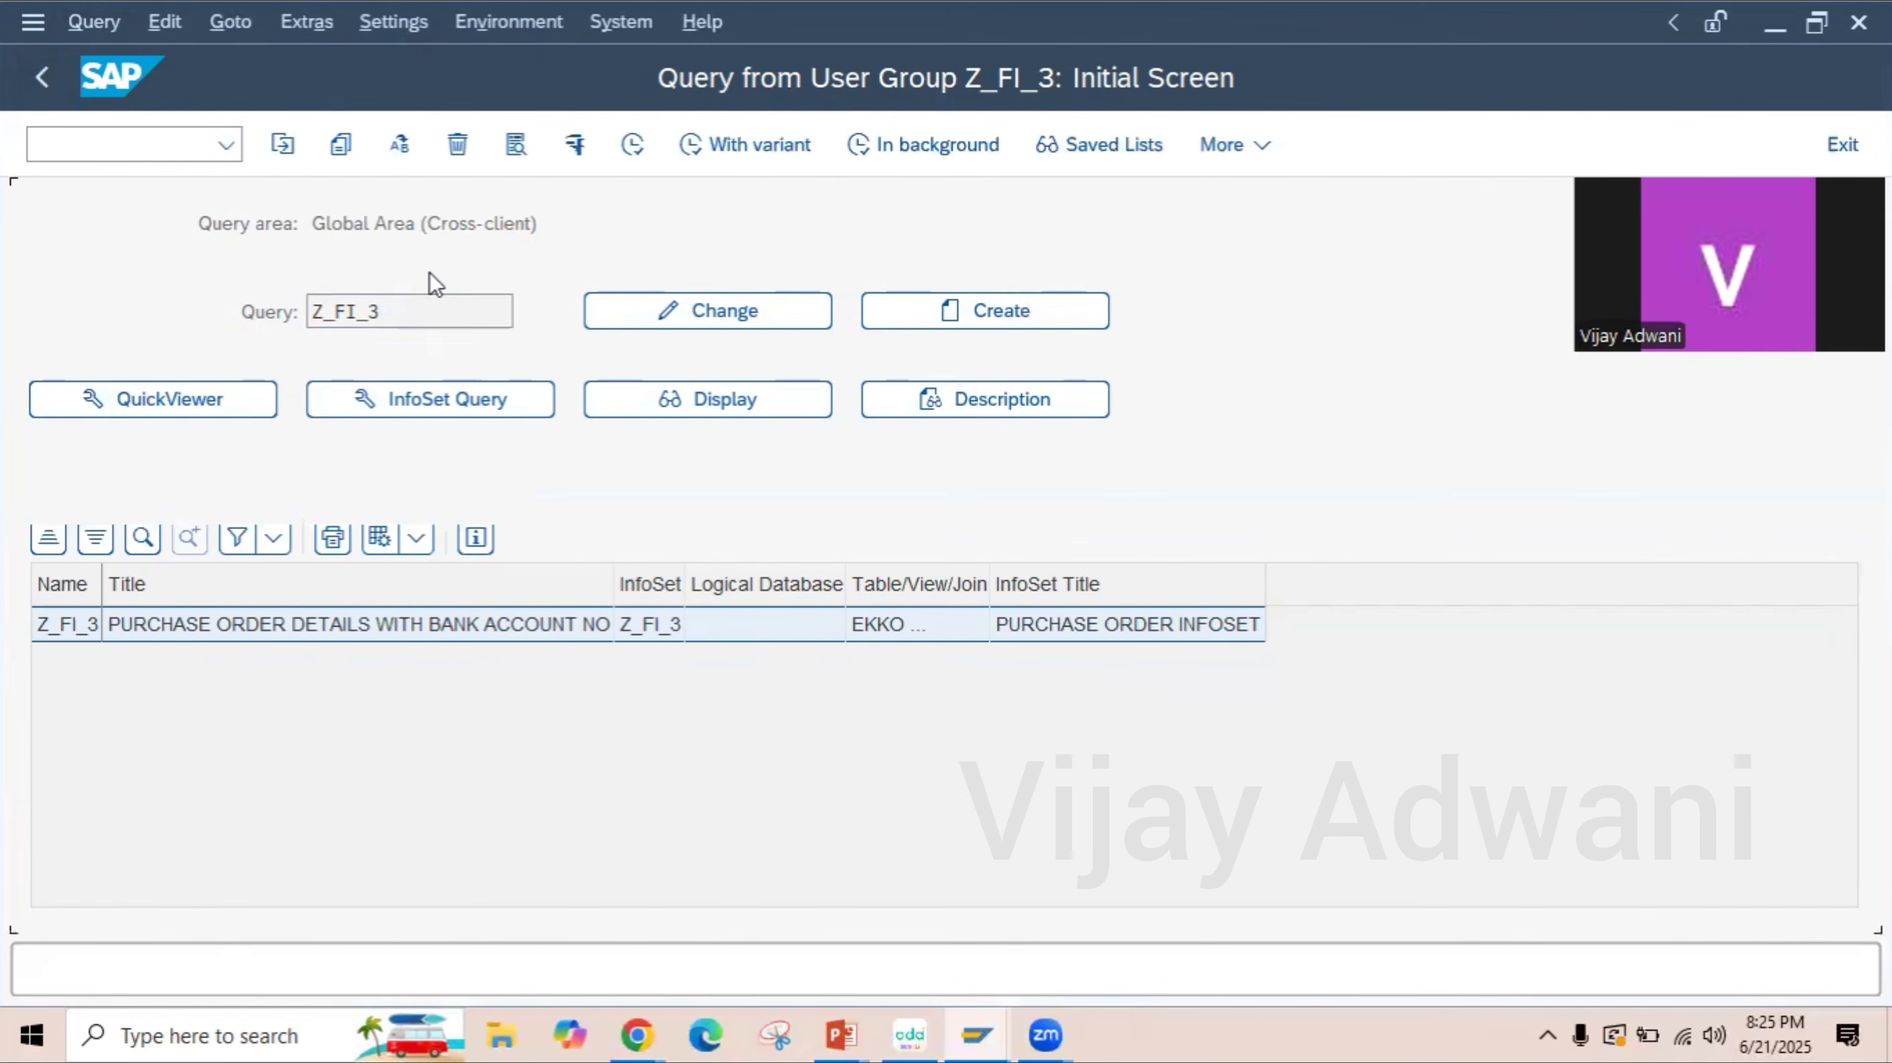
- Display the report name assigned to query Z_FI_3 and copy it
left_click(88, 21)
mouse_move(246, 629)
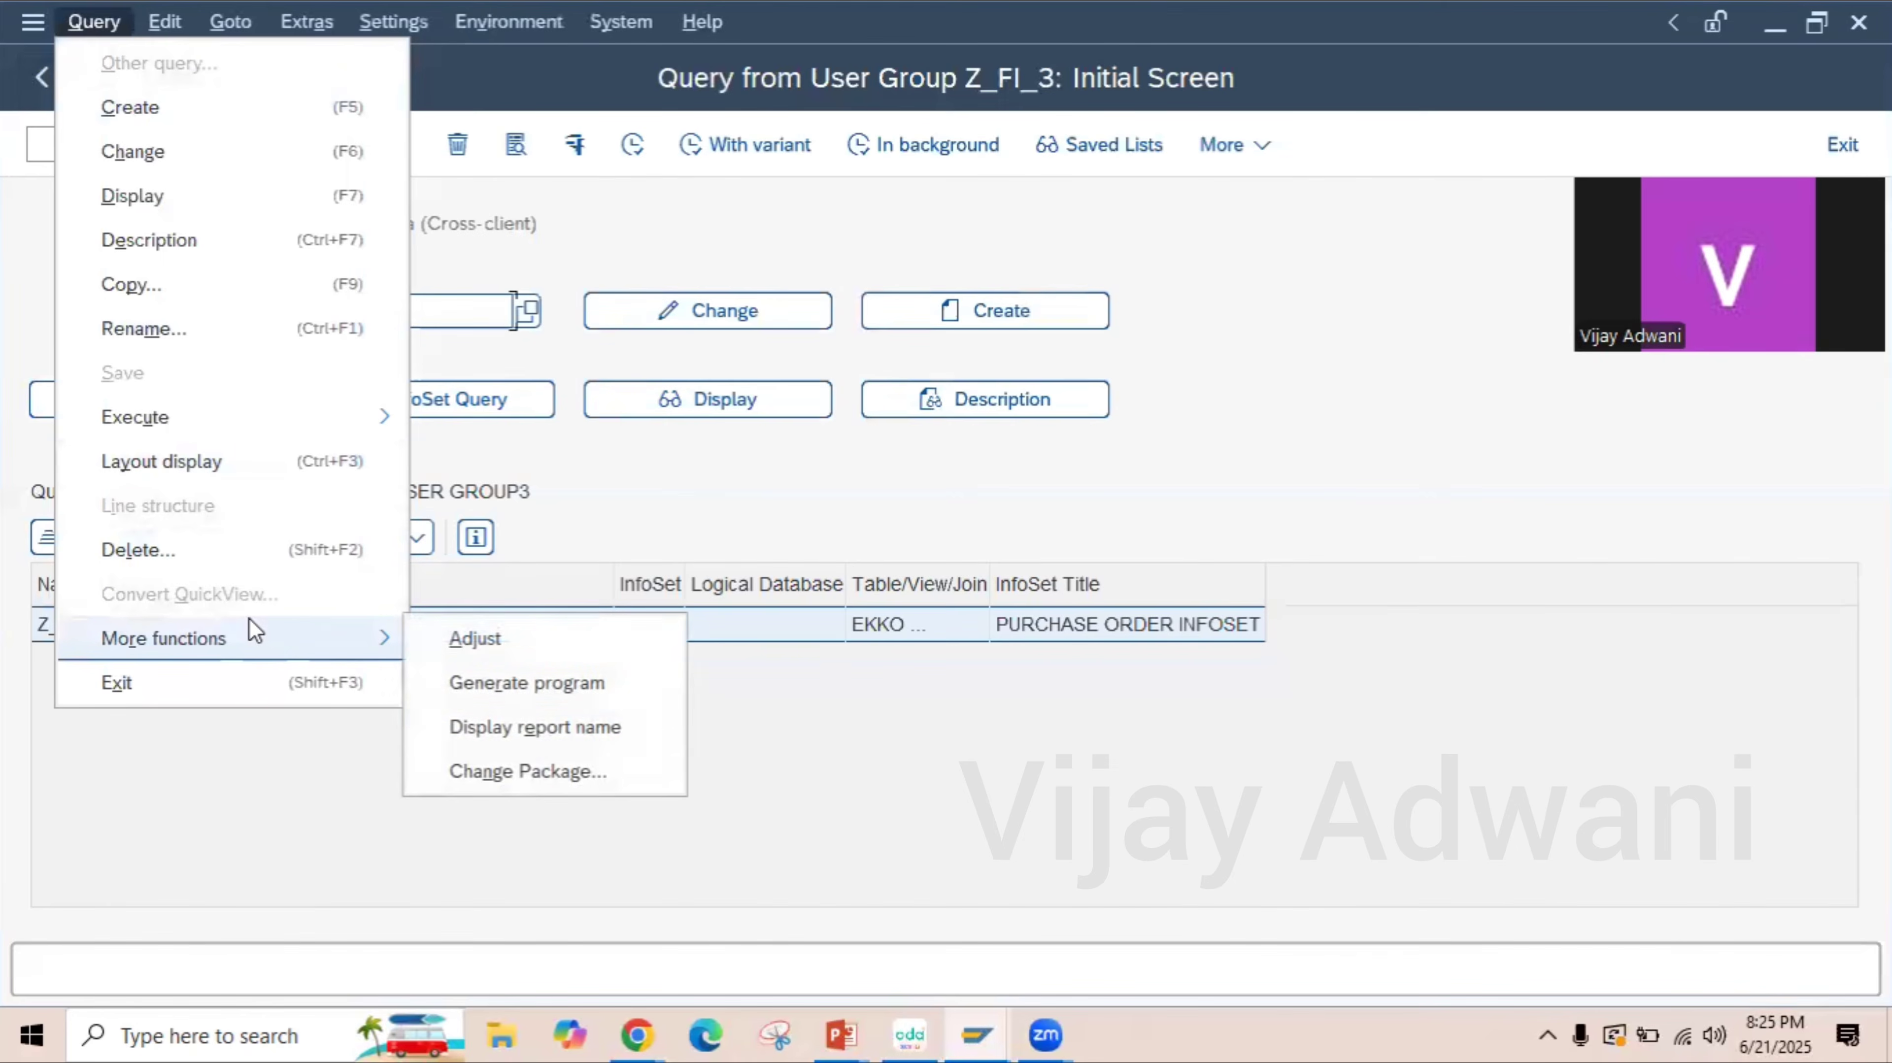
left_click(524, 727)
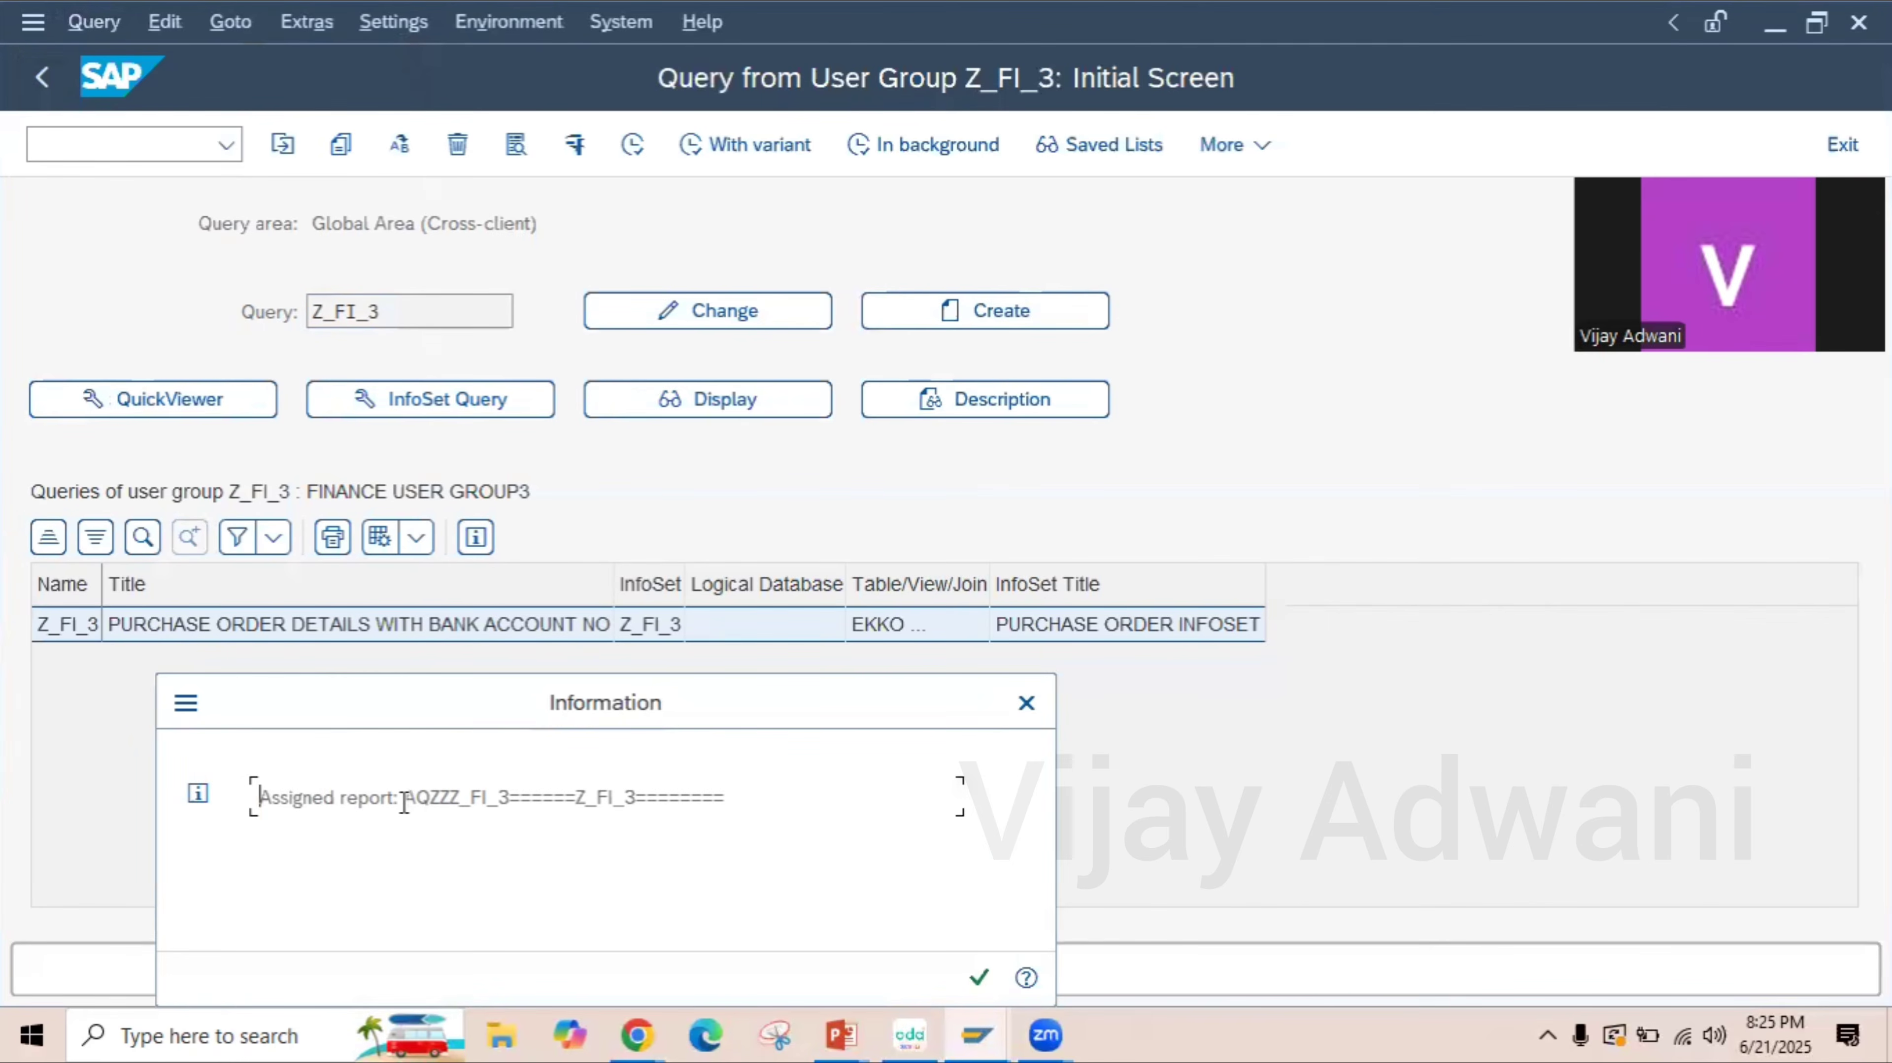
left_click_drag(403, 796, 417, 794)
left_click_drag(407, 802, 724, 792)
key("ctrl+c")
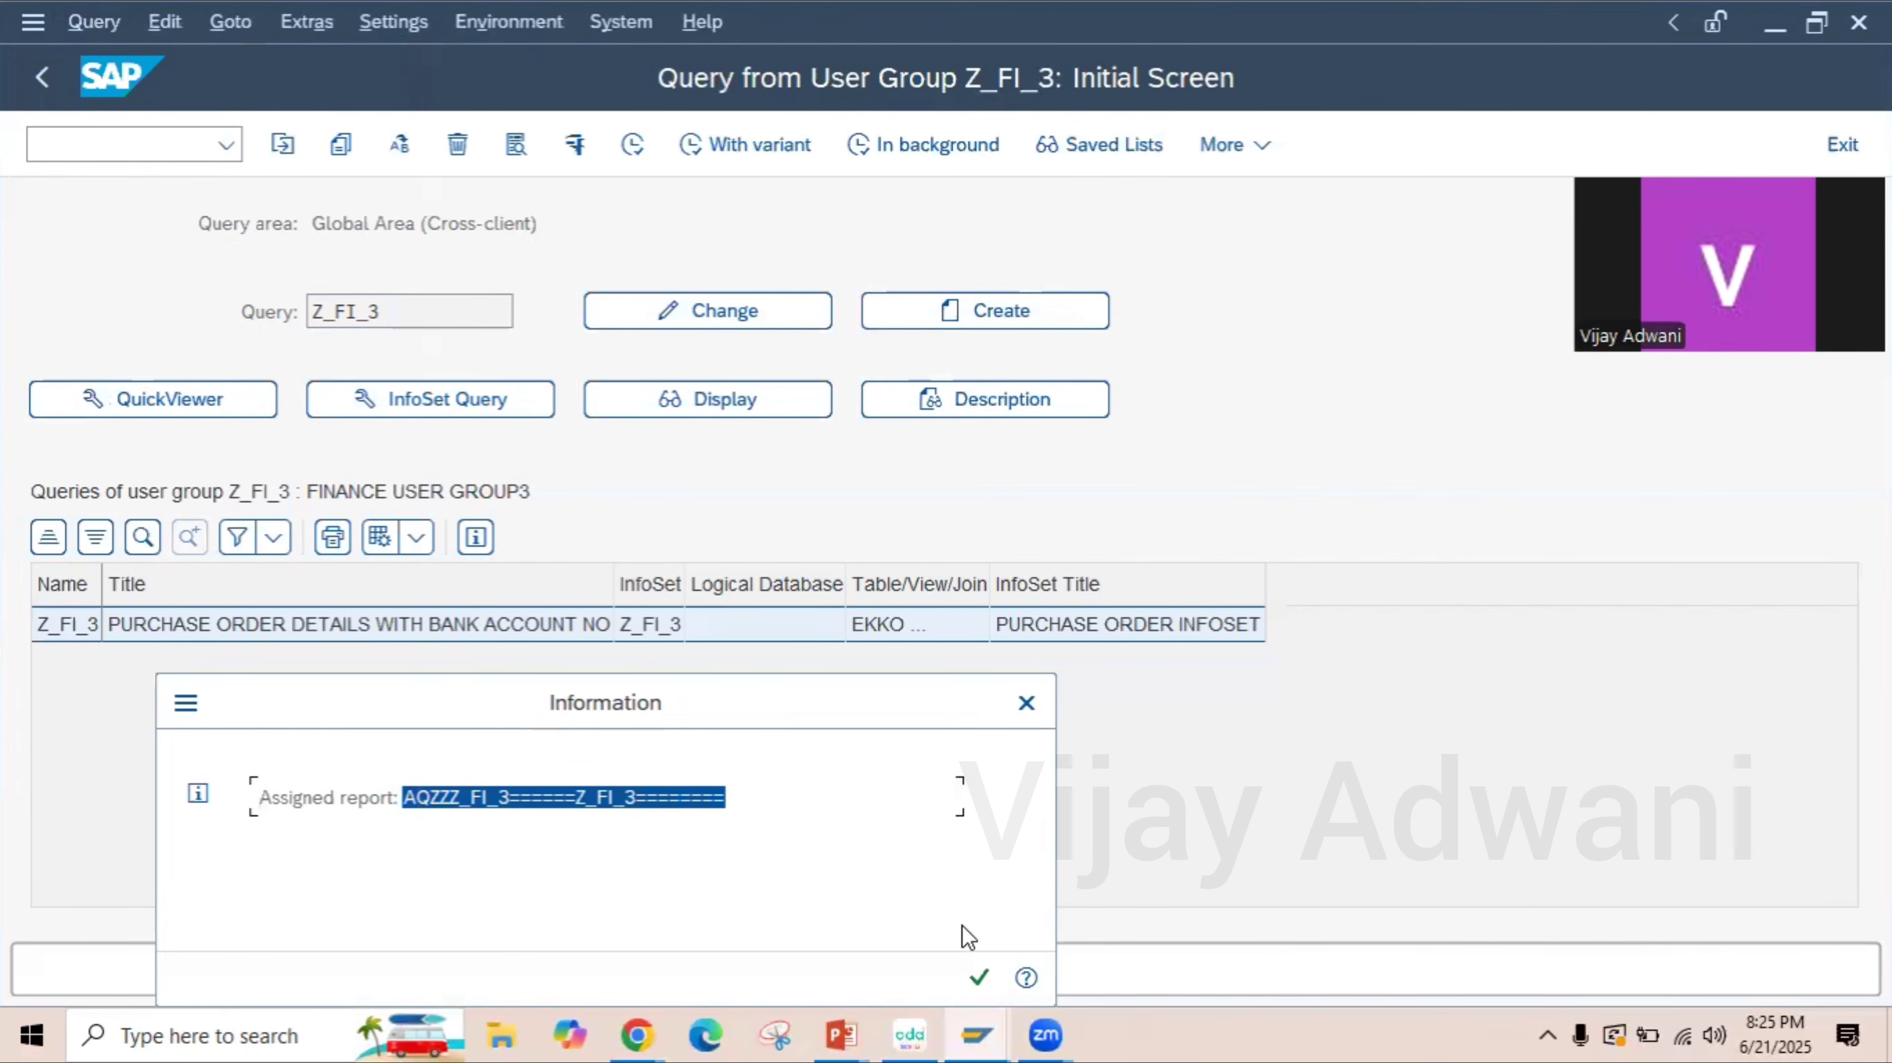
left_click(979, 976)
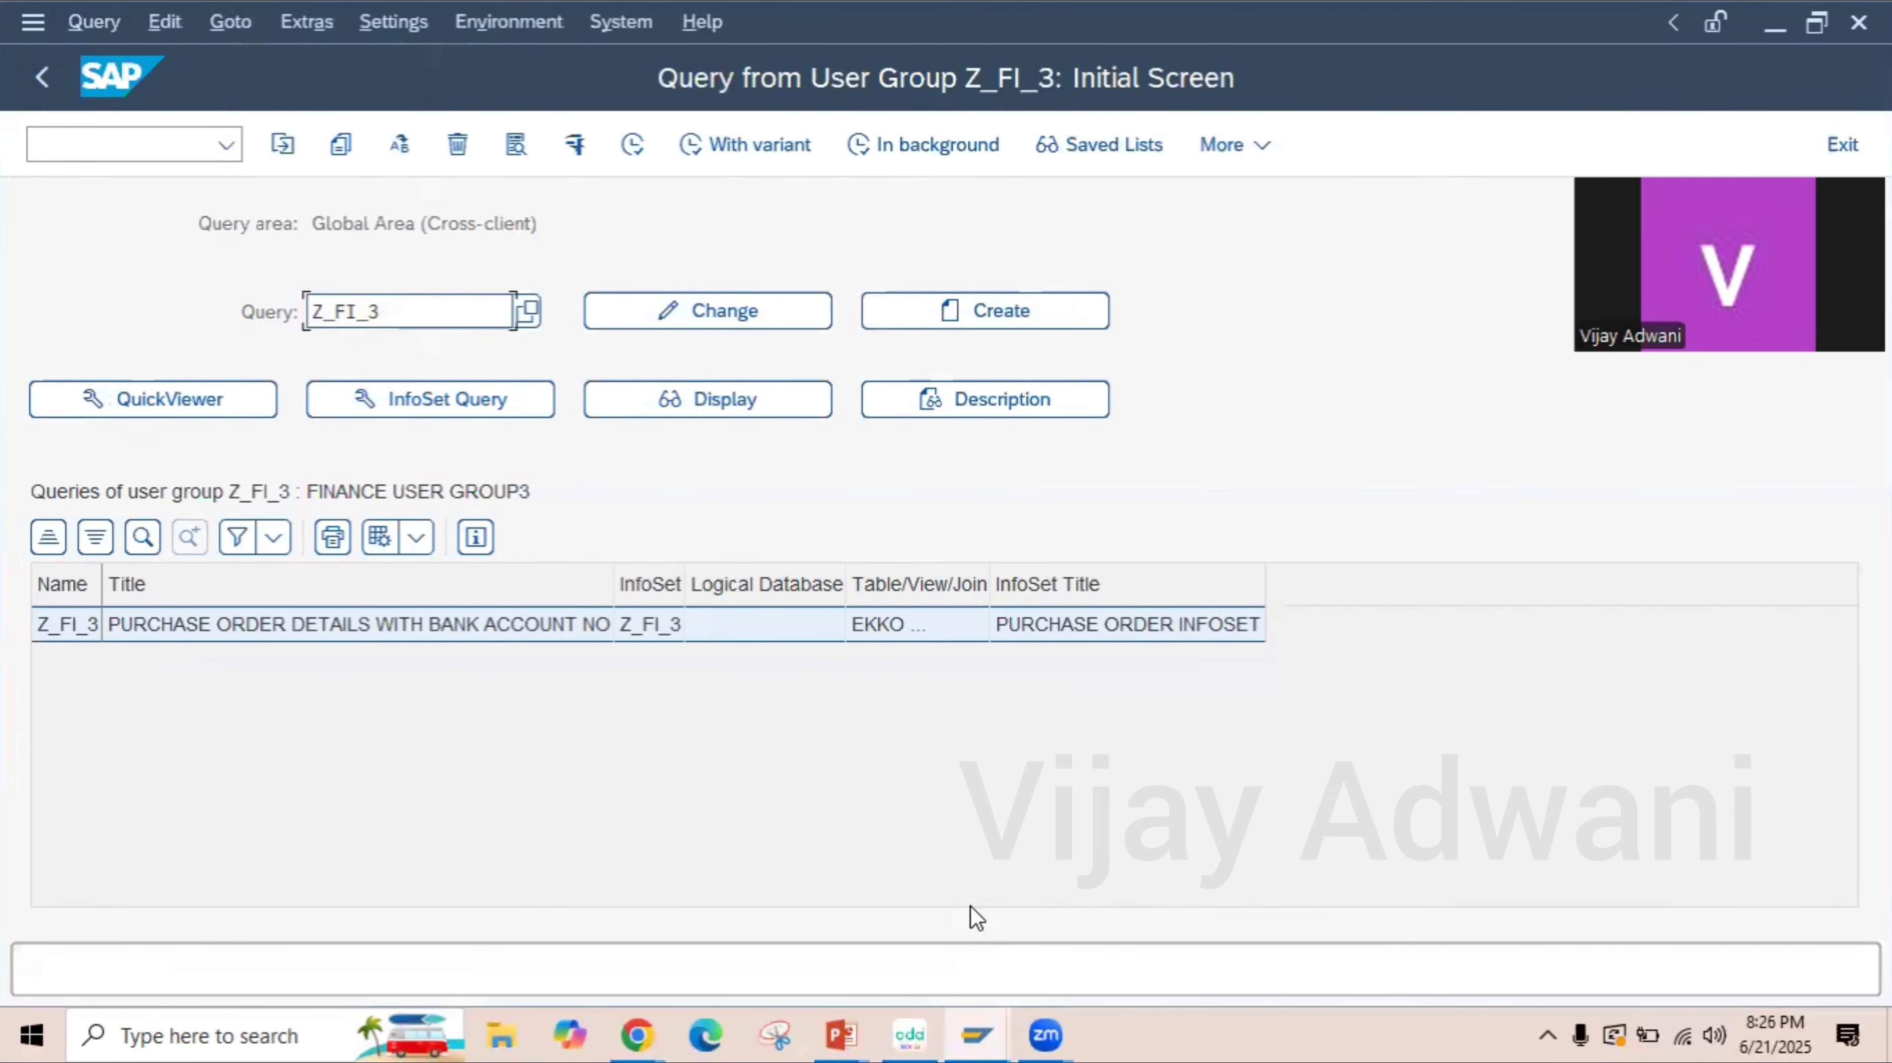
- Go to transaction SE93 and start creating transaction code Z_FI_3
left_click(130, 138)
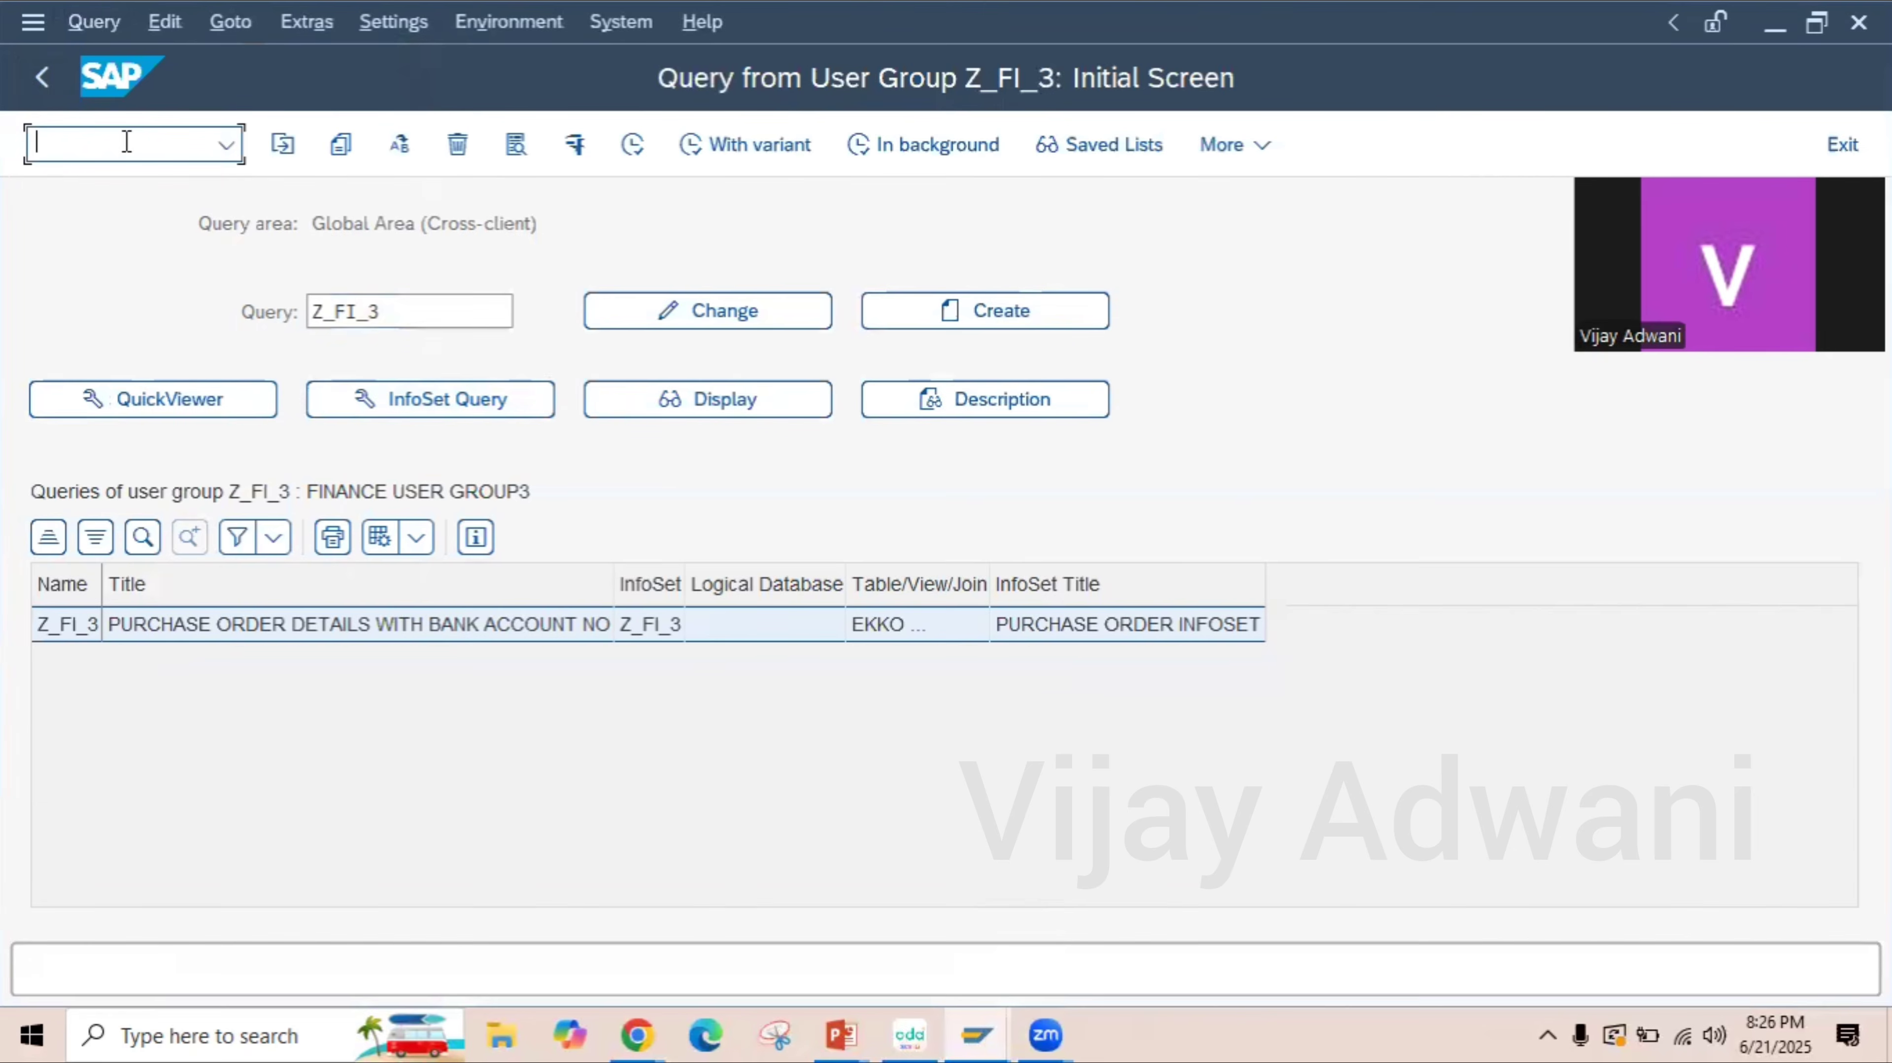
type("/NSE93")
key("Return")
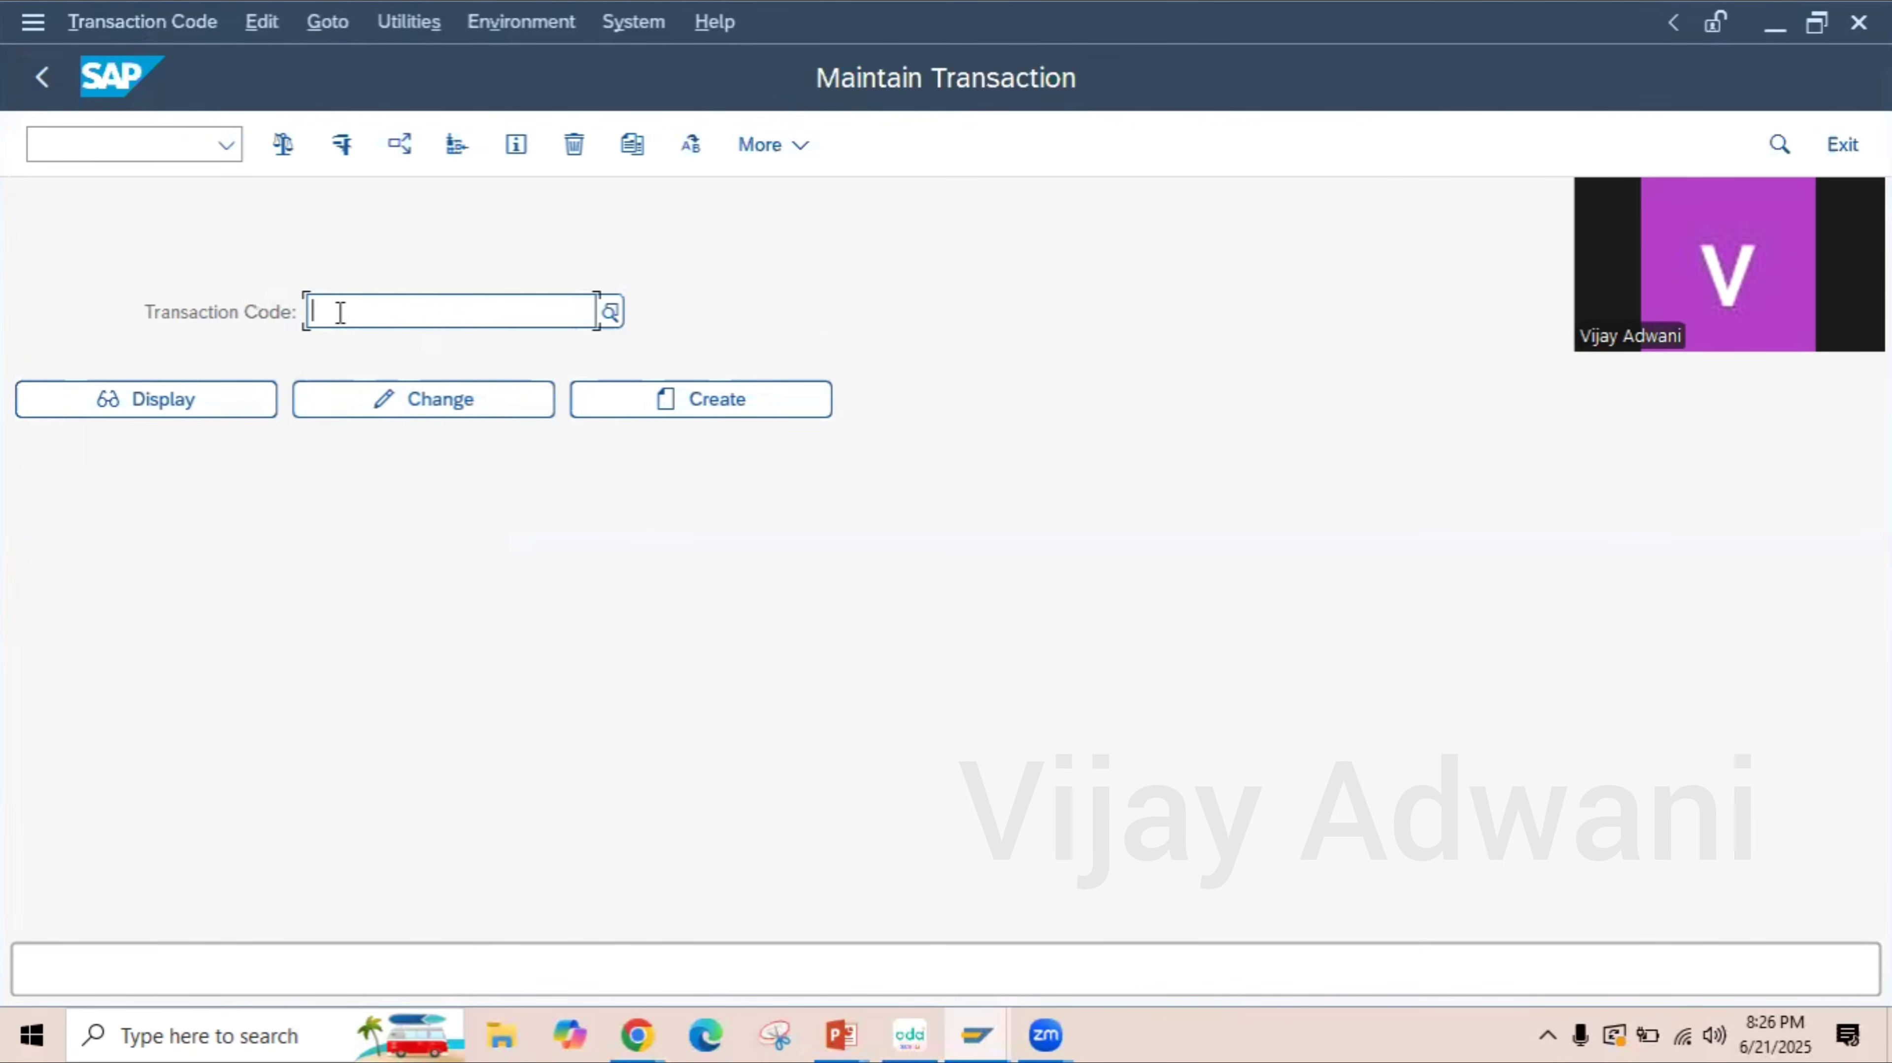
type("Z")
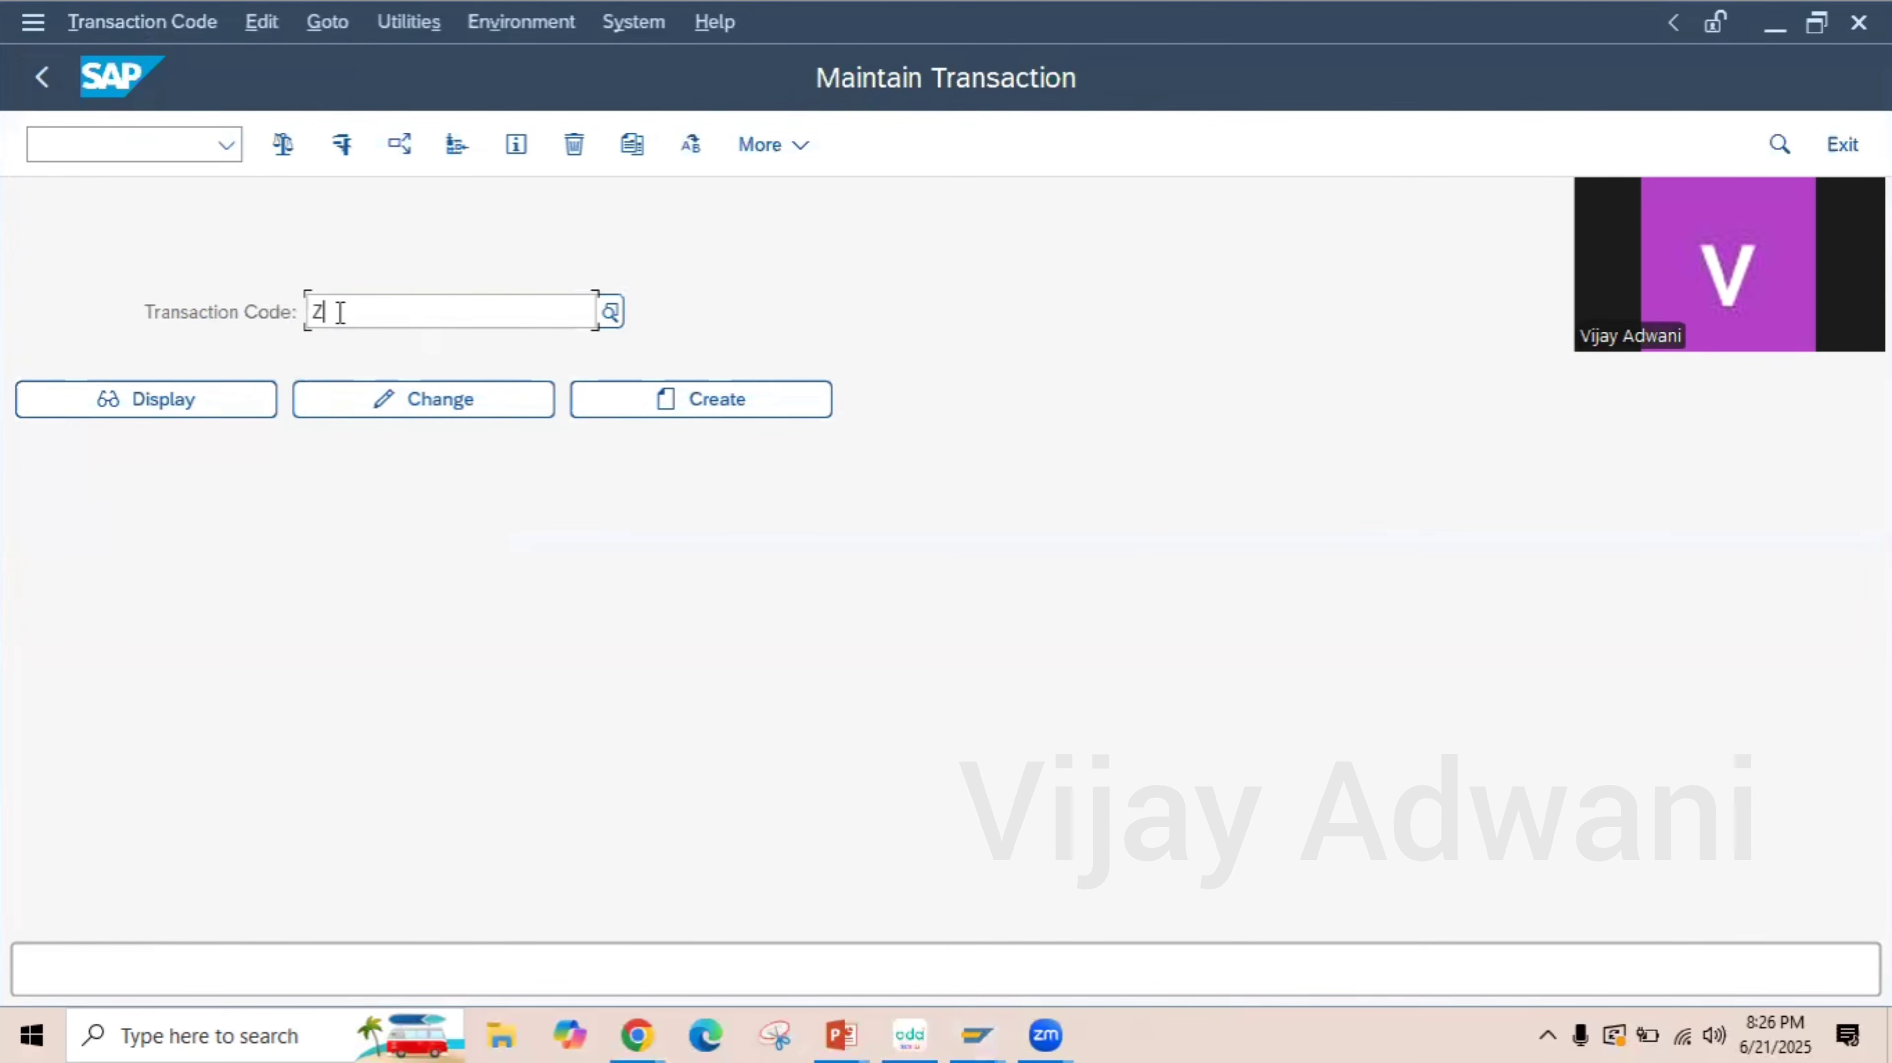
type("_FI_3")
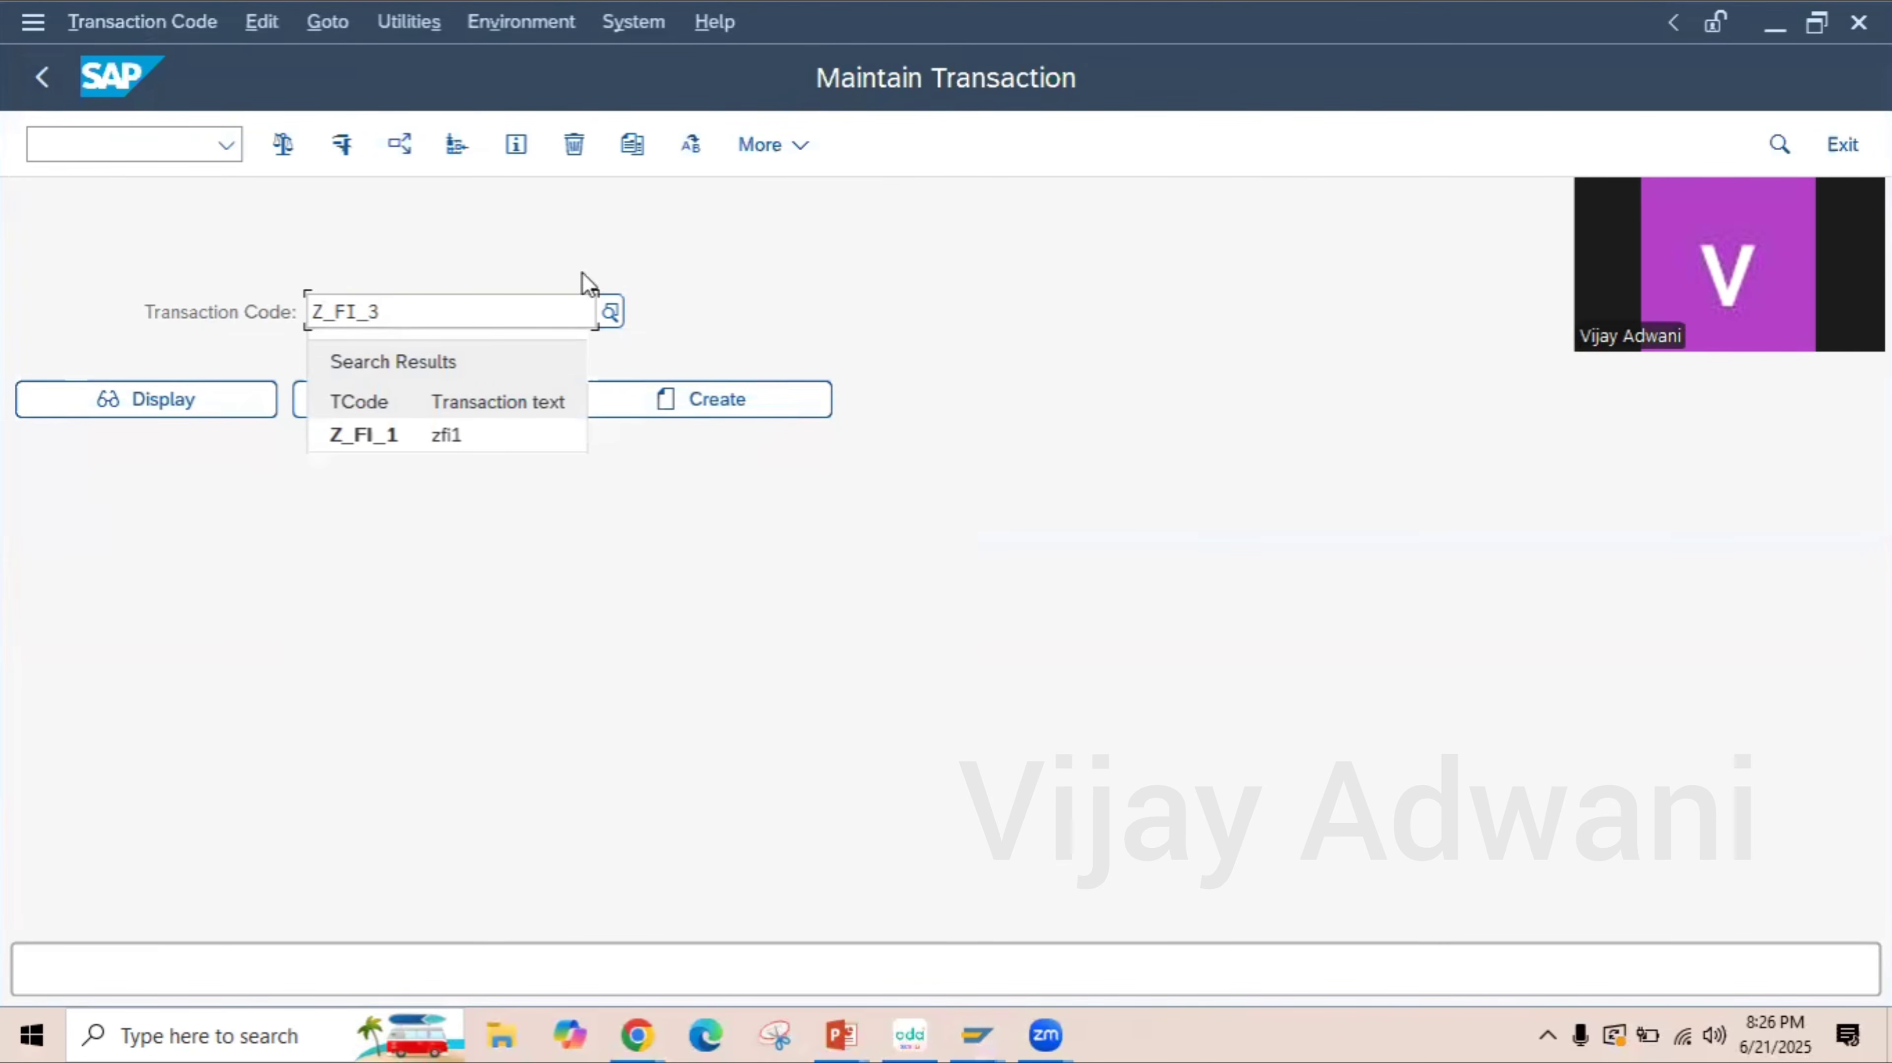
left_click(704, 409)
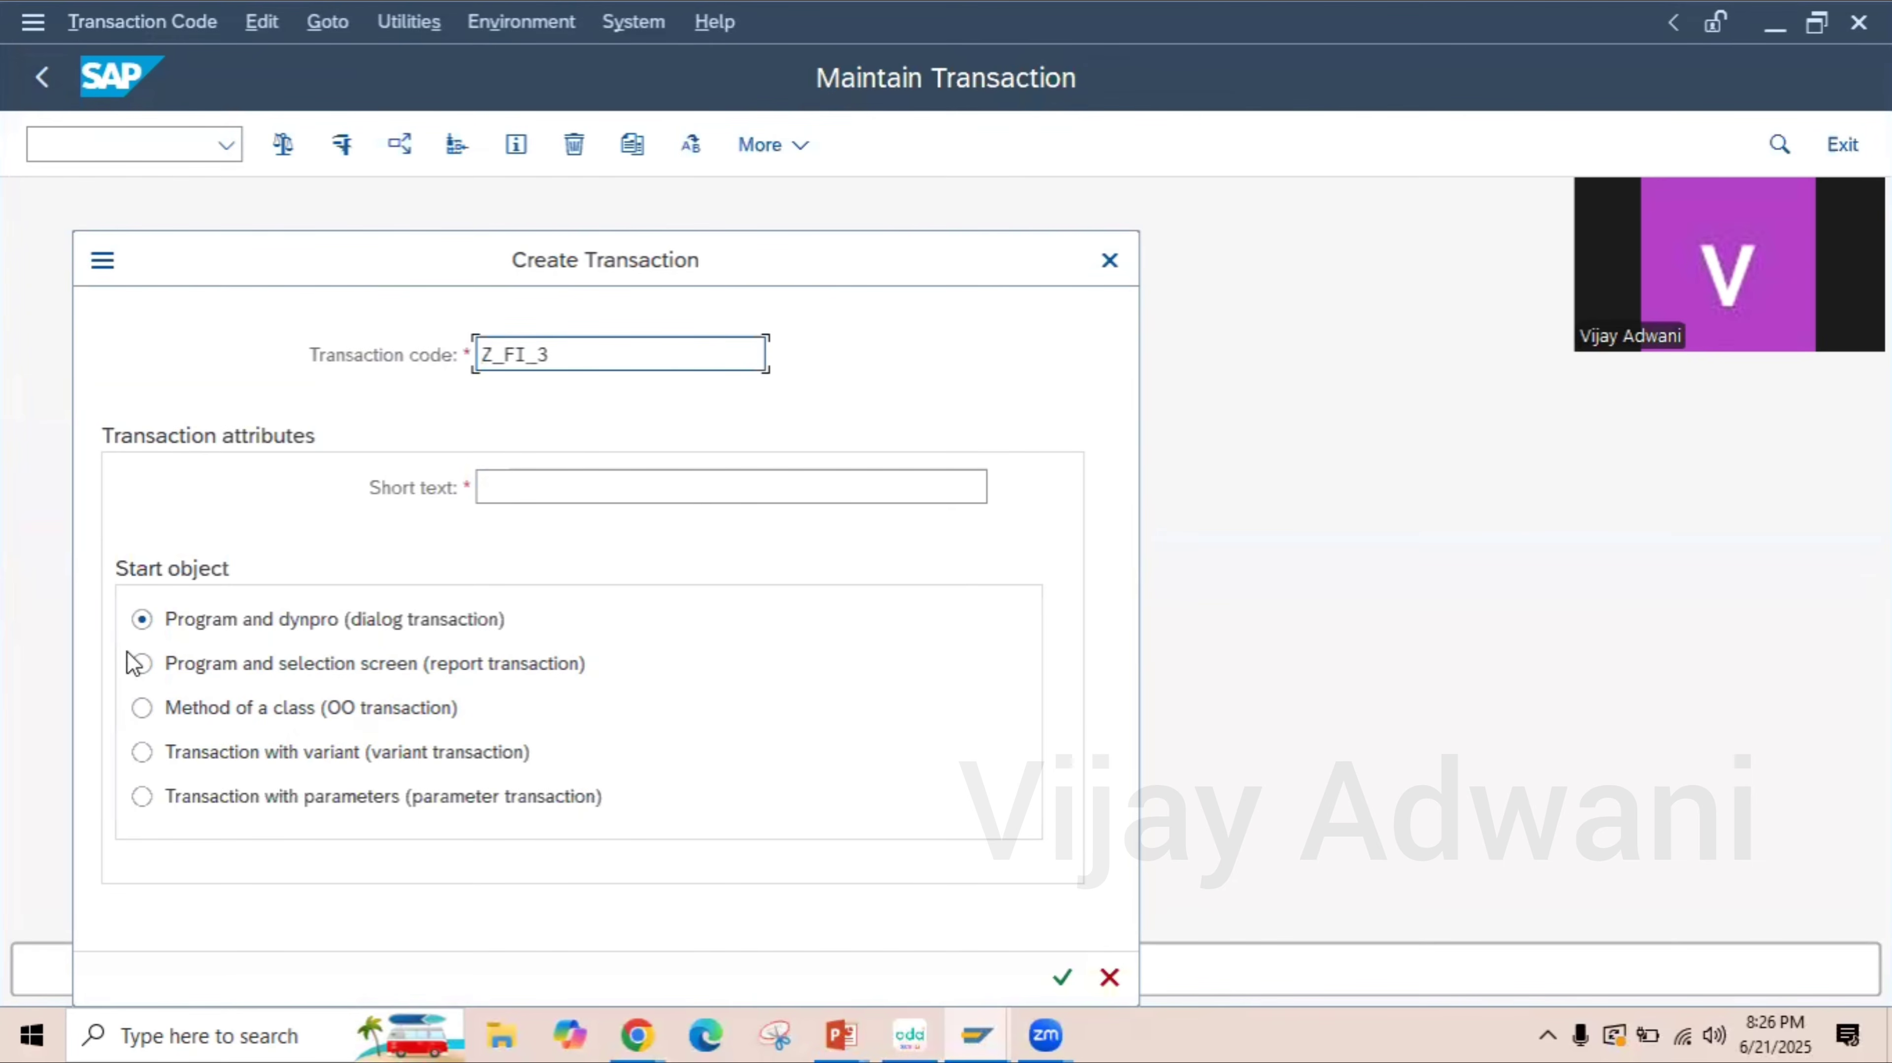
- Define Z_FI_3 as a program and selection screen (report transaction) with the short text PURCHASE ORDER REPORT
left_click(141, 664)
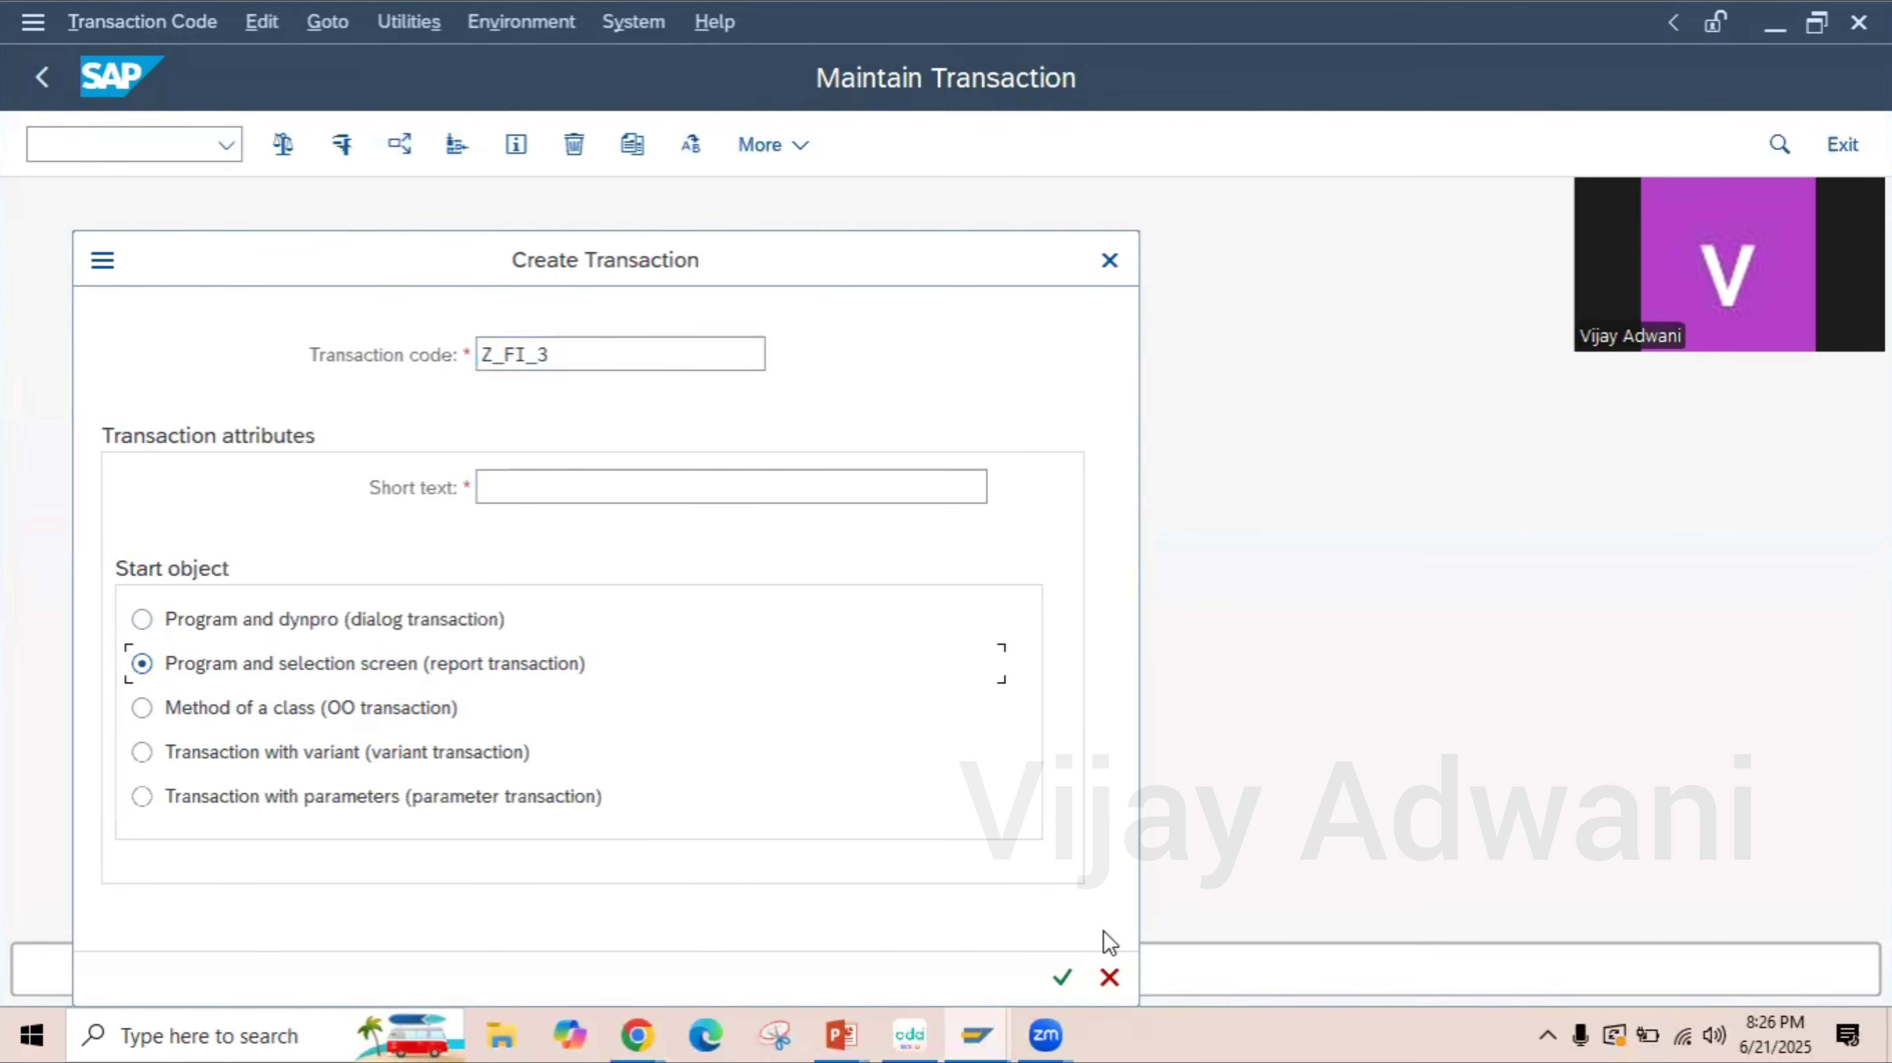
left_click(1064, 980)
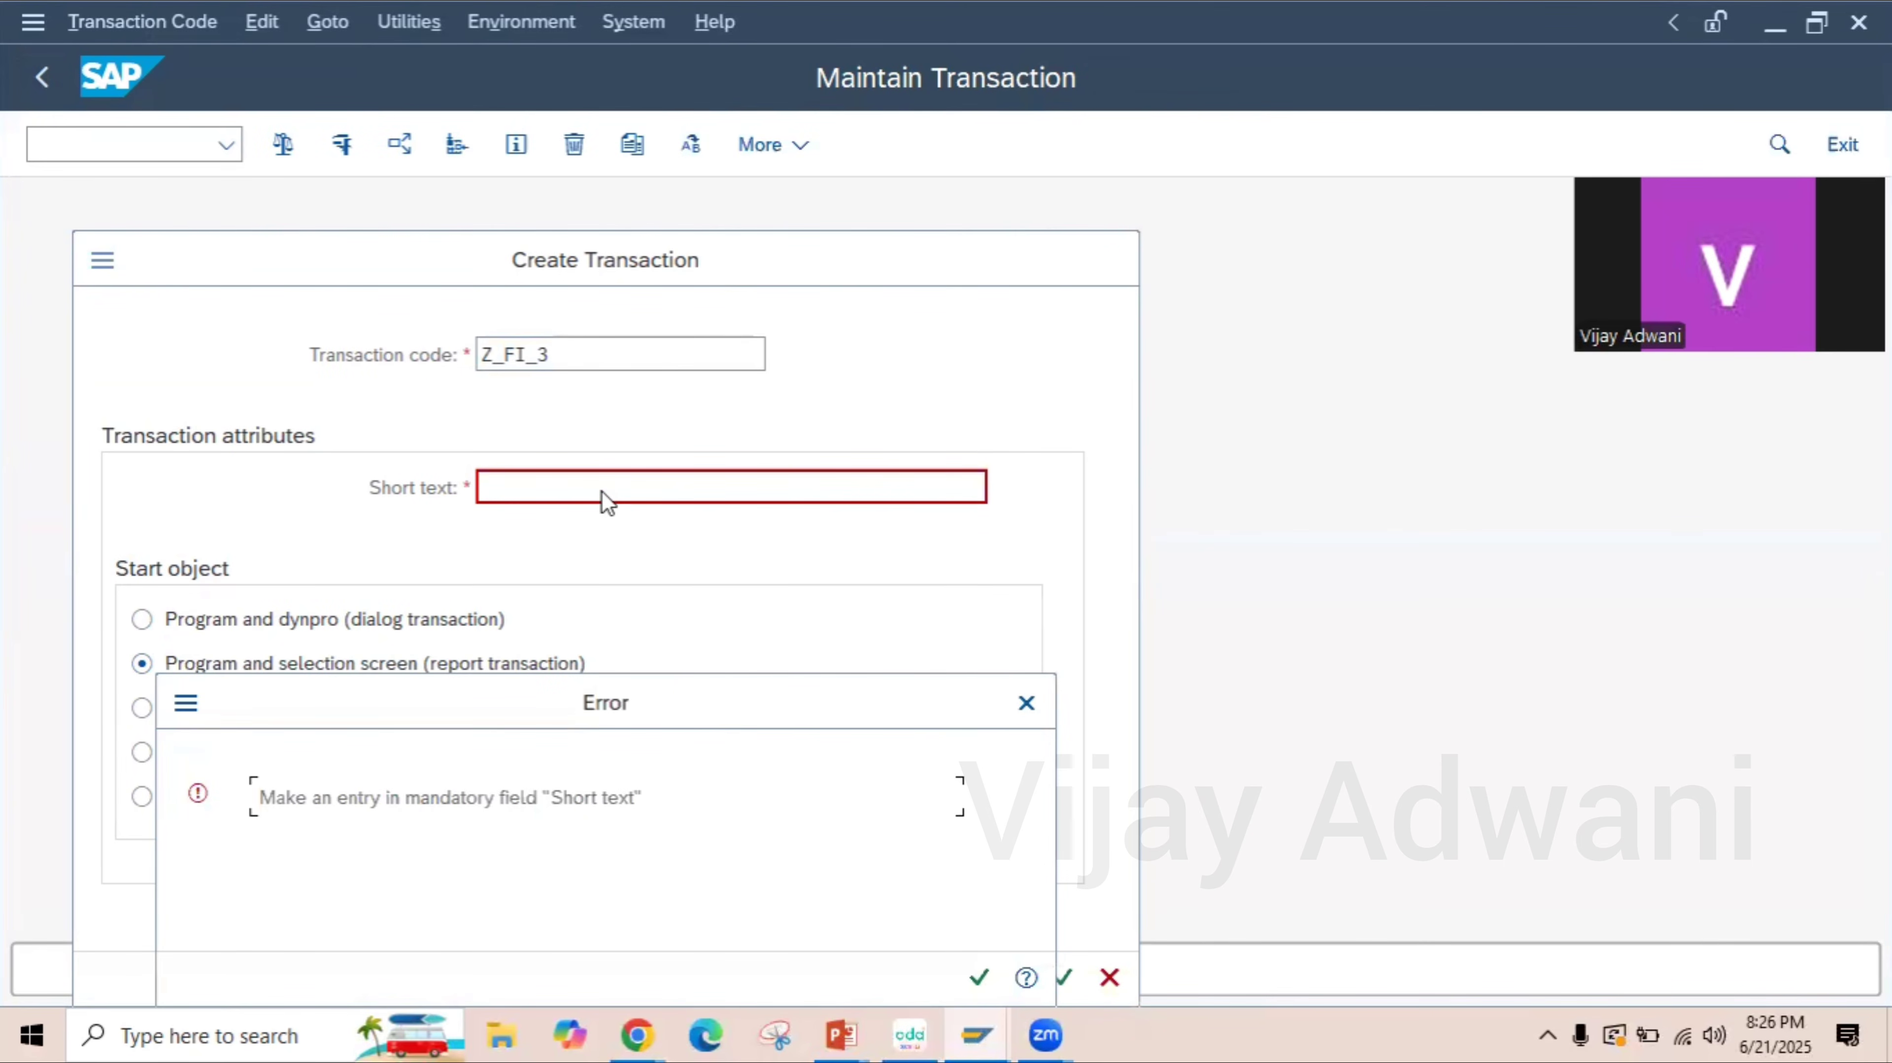
left_click(1025, 705)
left_click(654, 480)
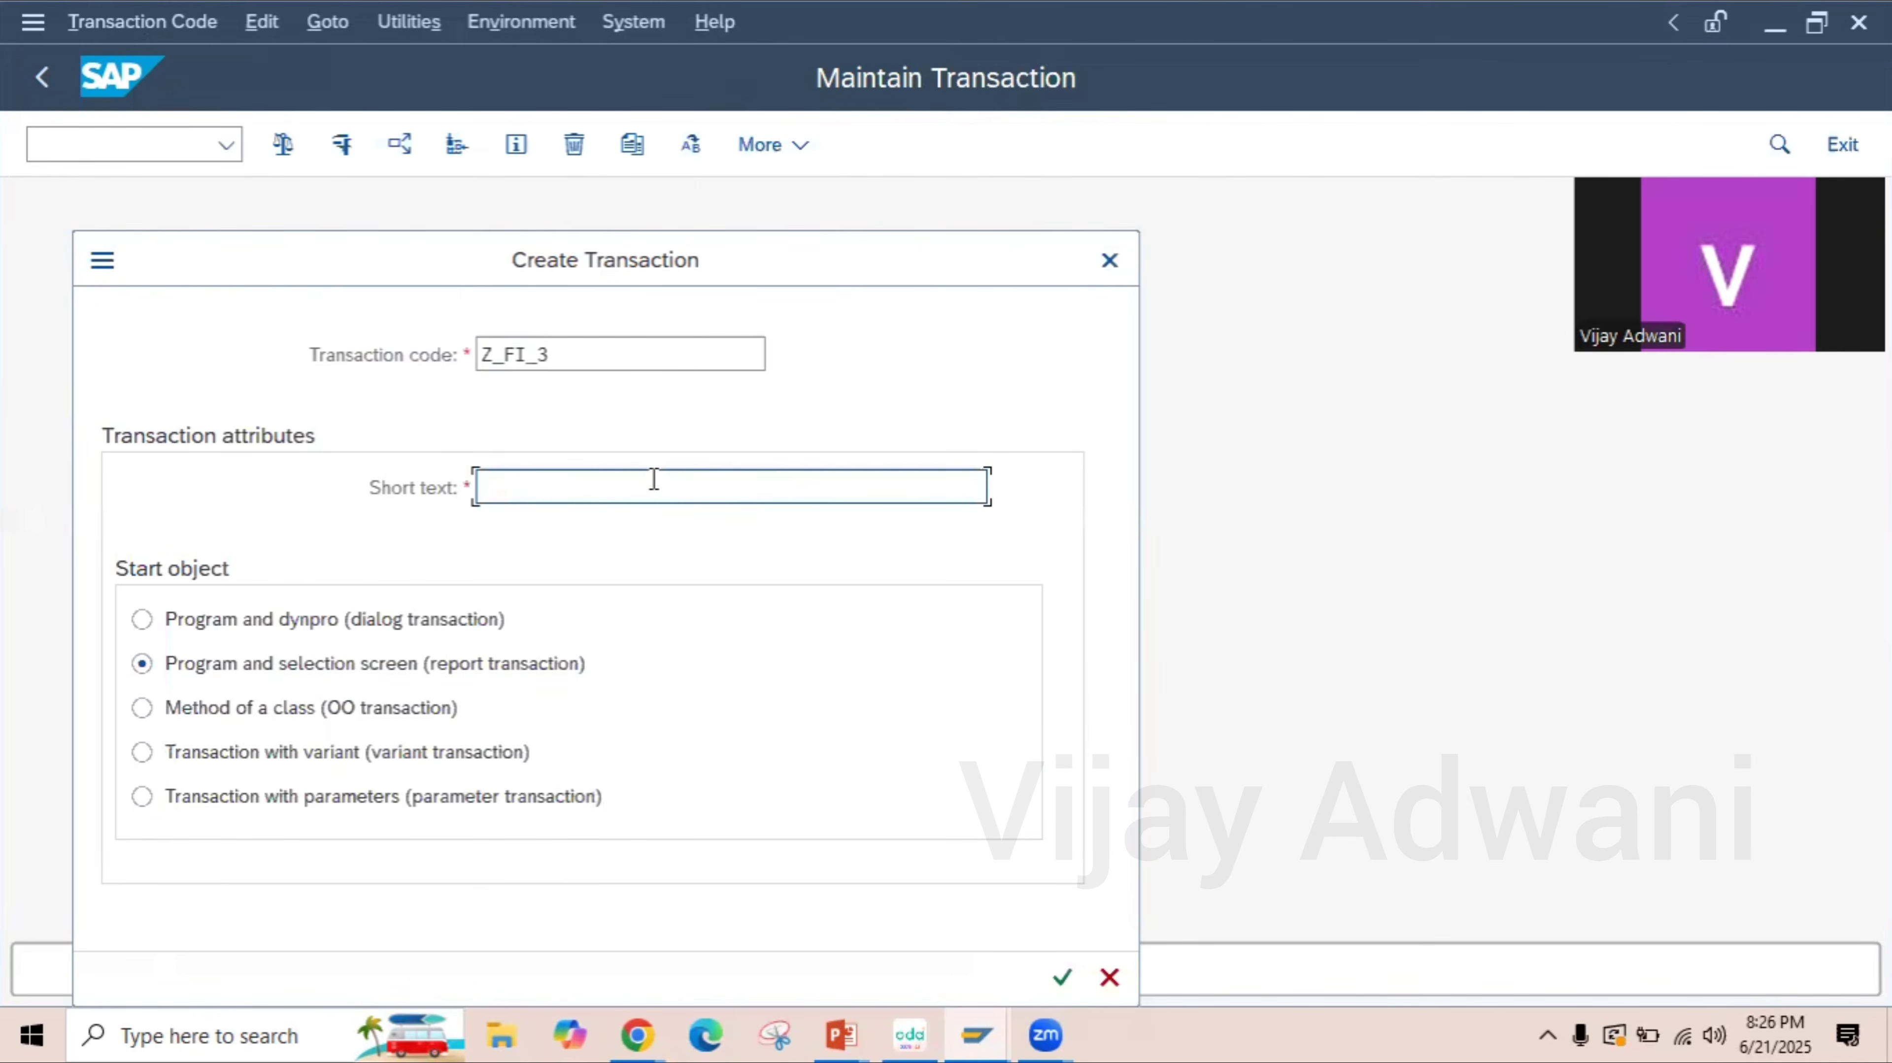
type("PURCHASE ORDE")
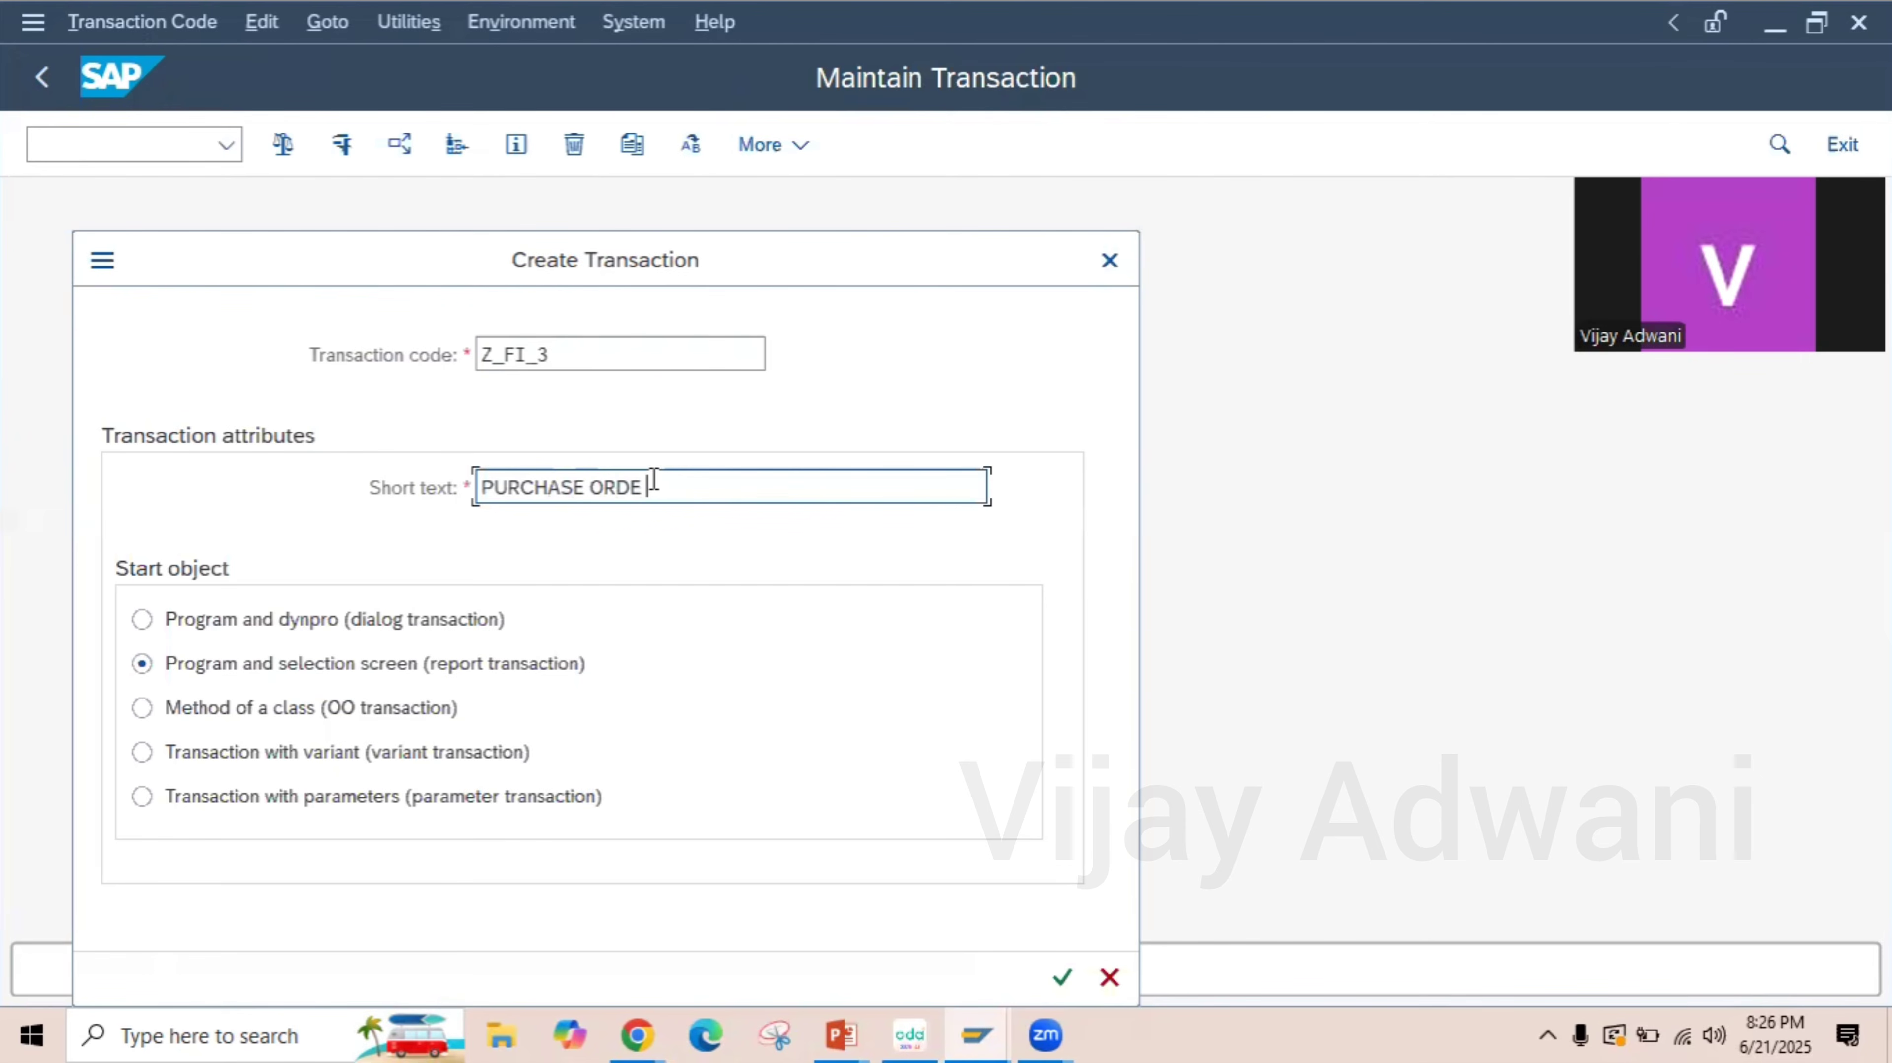
key("BackSpace")
type("R RE")
key("BackSpace")
key("BackSpace")
key("BackSpace")
type("R REPORT")
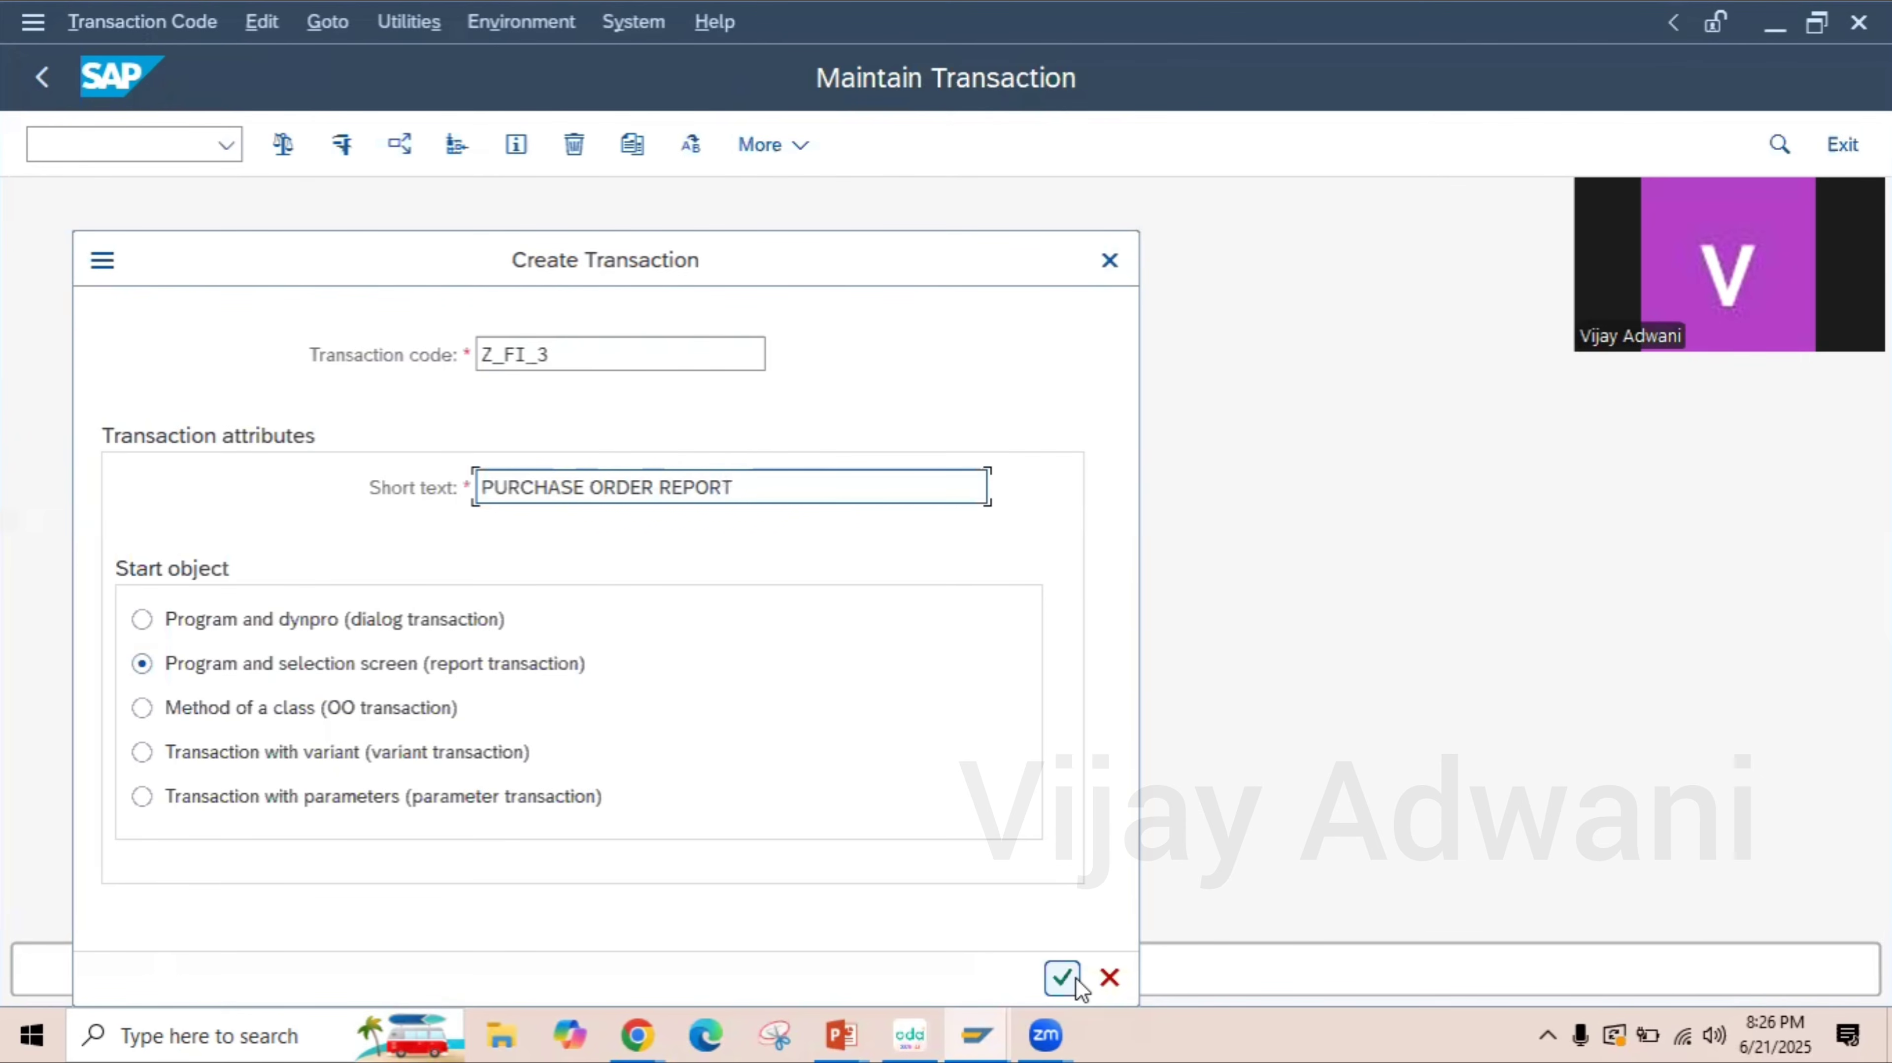
left_click(1062, 978)
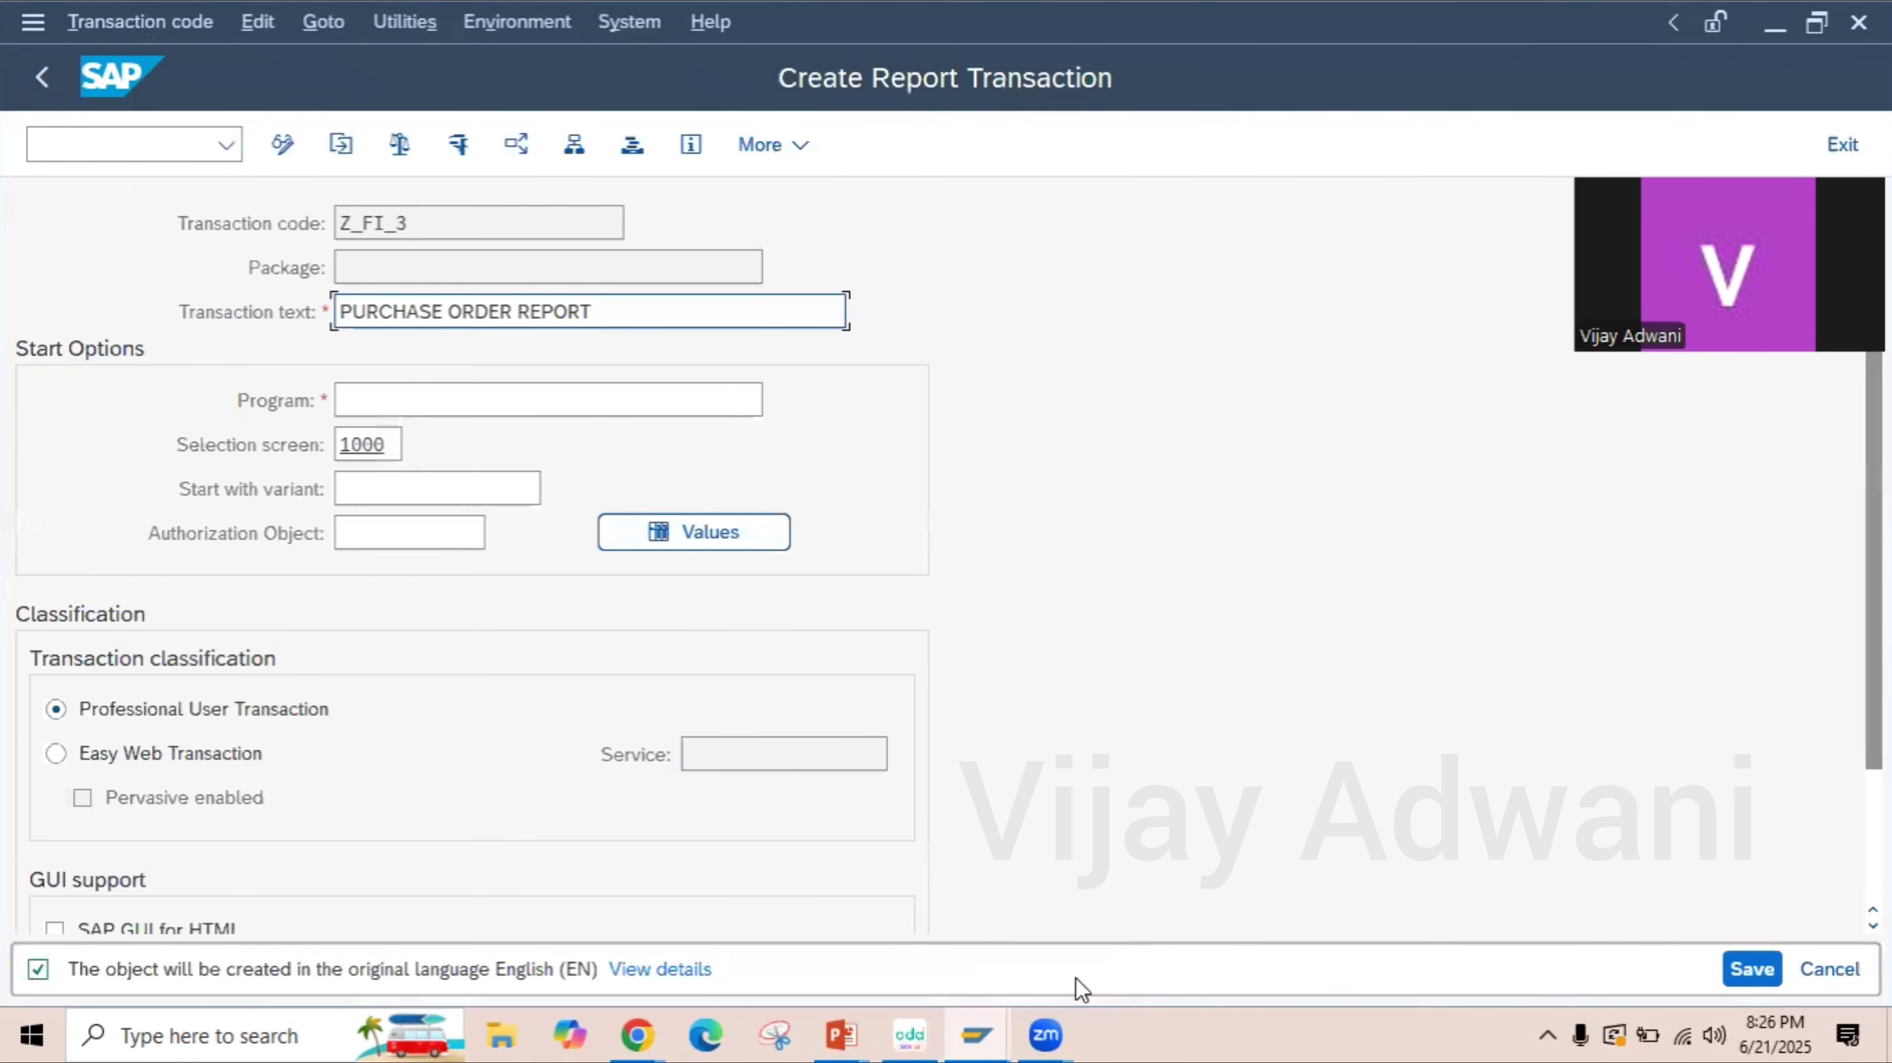
- Assign the copied query report AQZZZ_FI_3======Z_FI_3======== as the transaction's program and save it in package $TMP
left_click(415, 406)
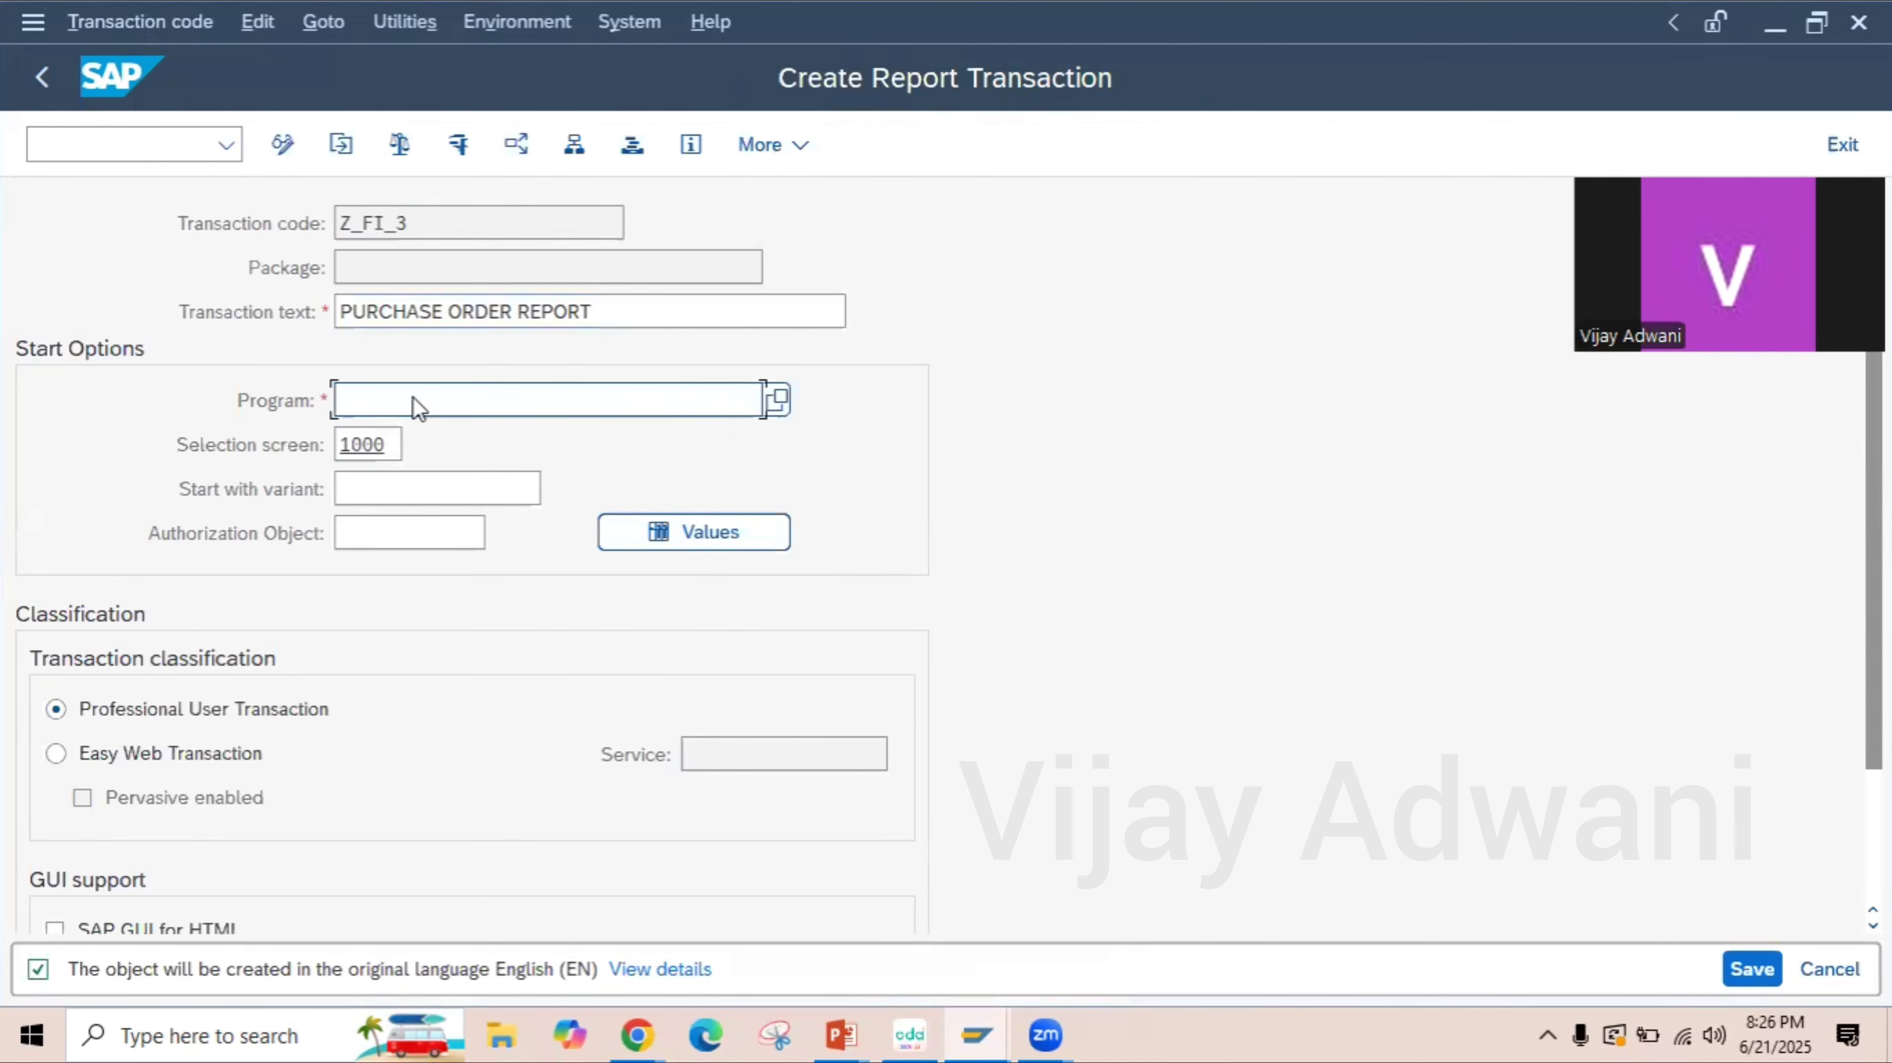
key("ctrl+v")
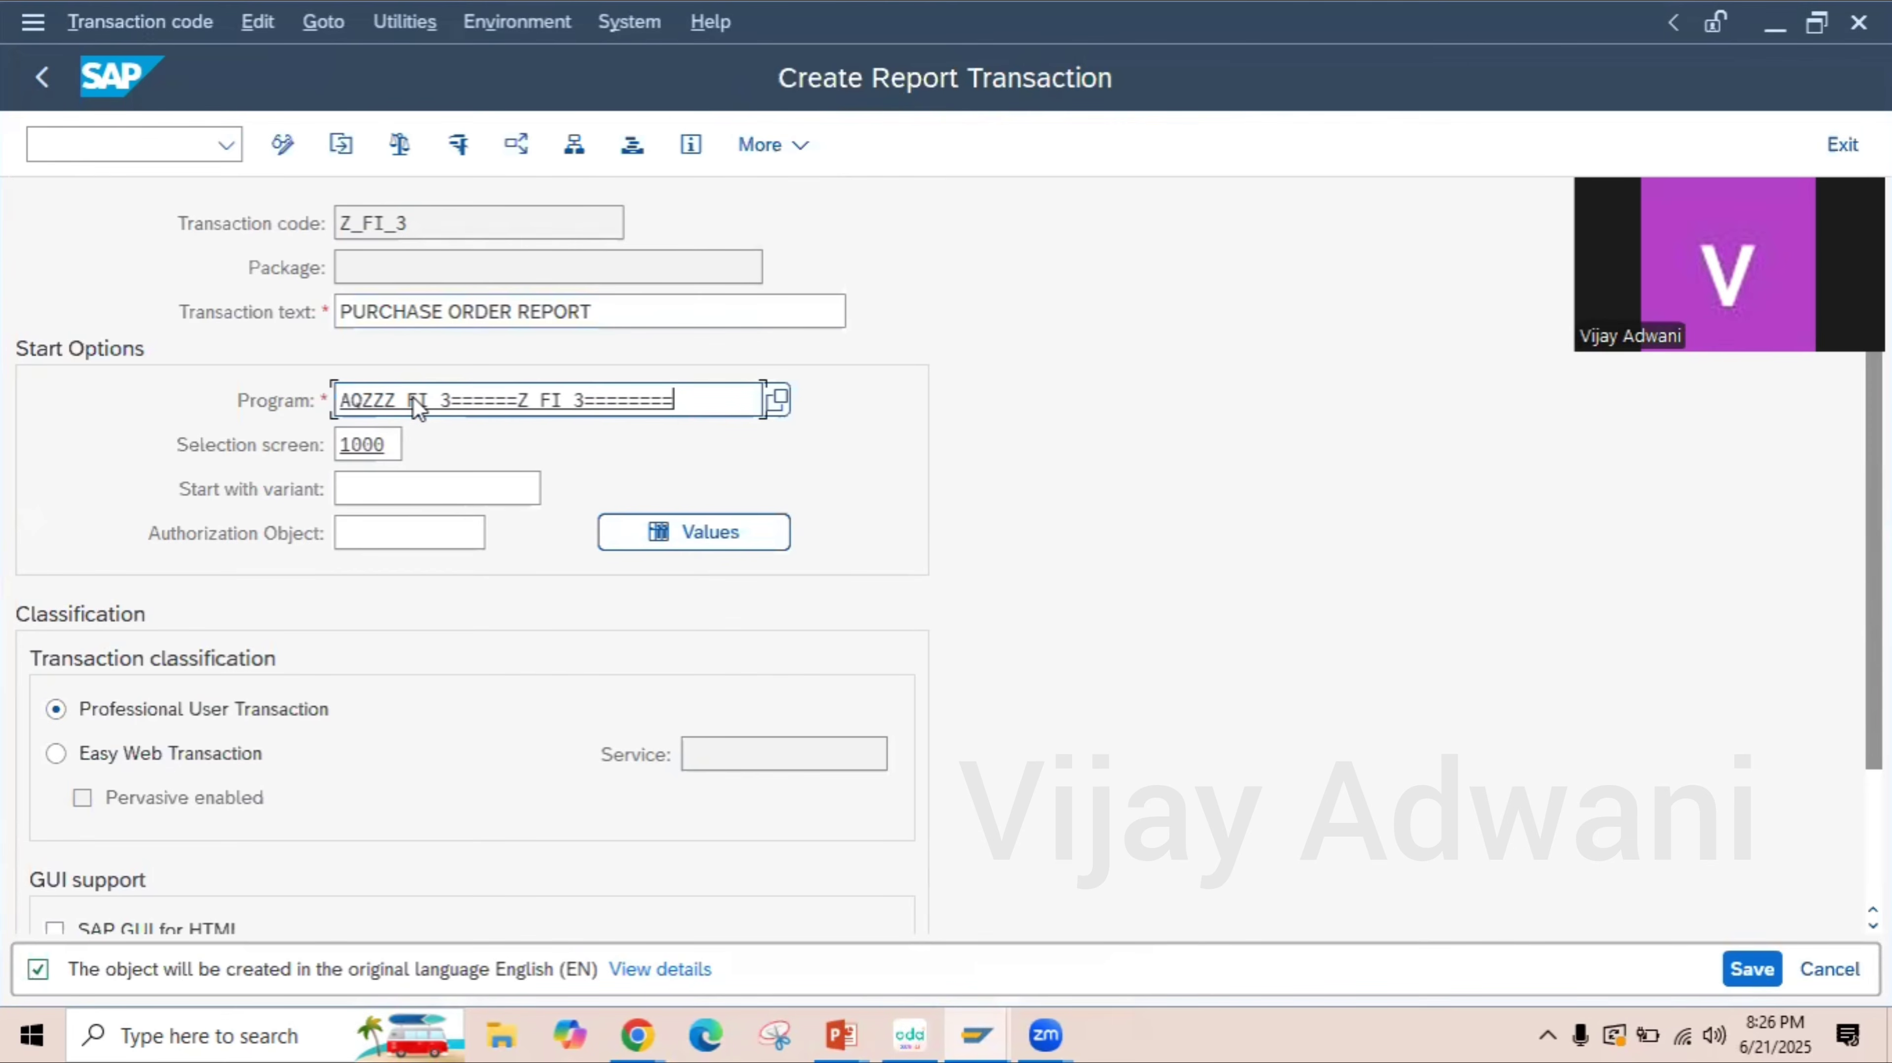
left_click(1752, 969)
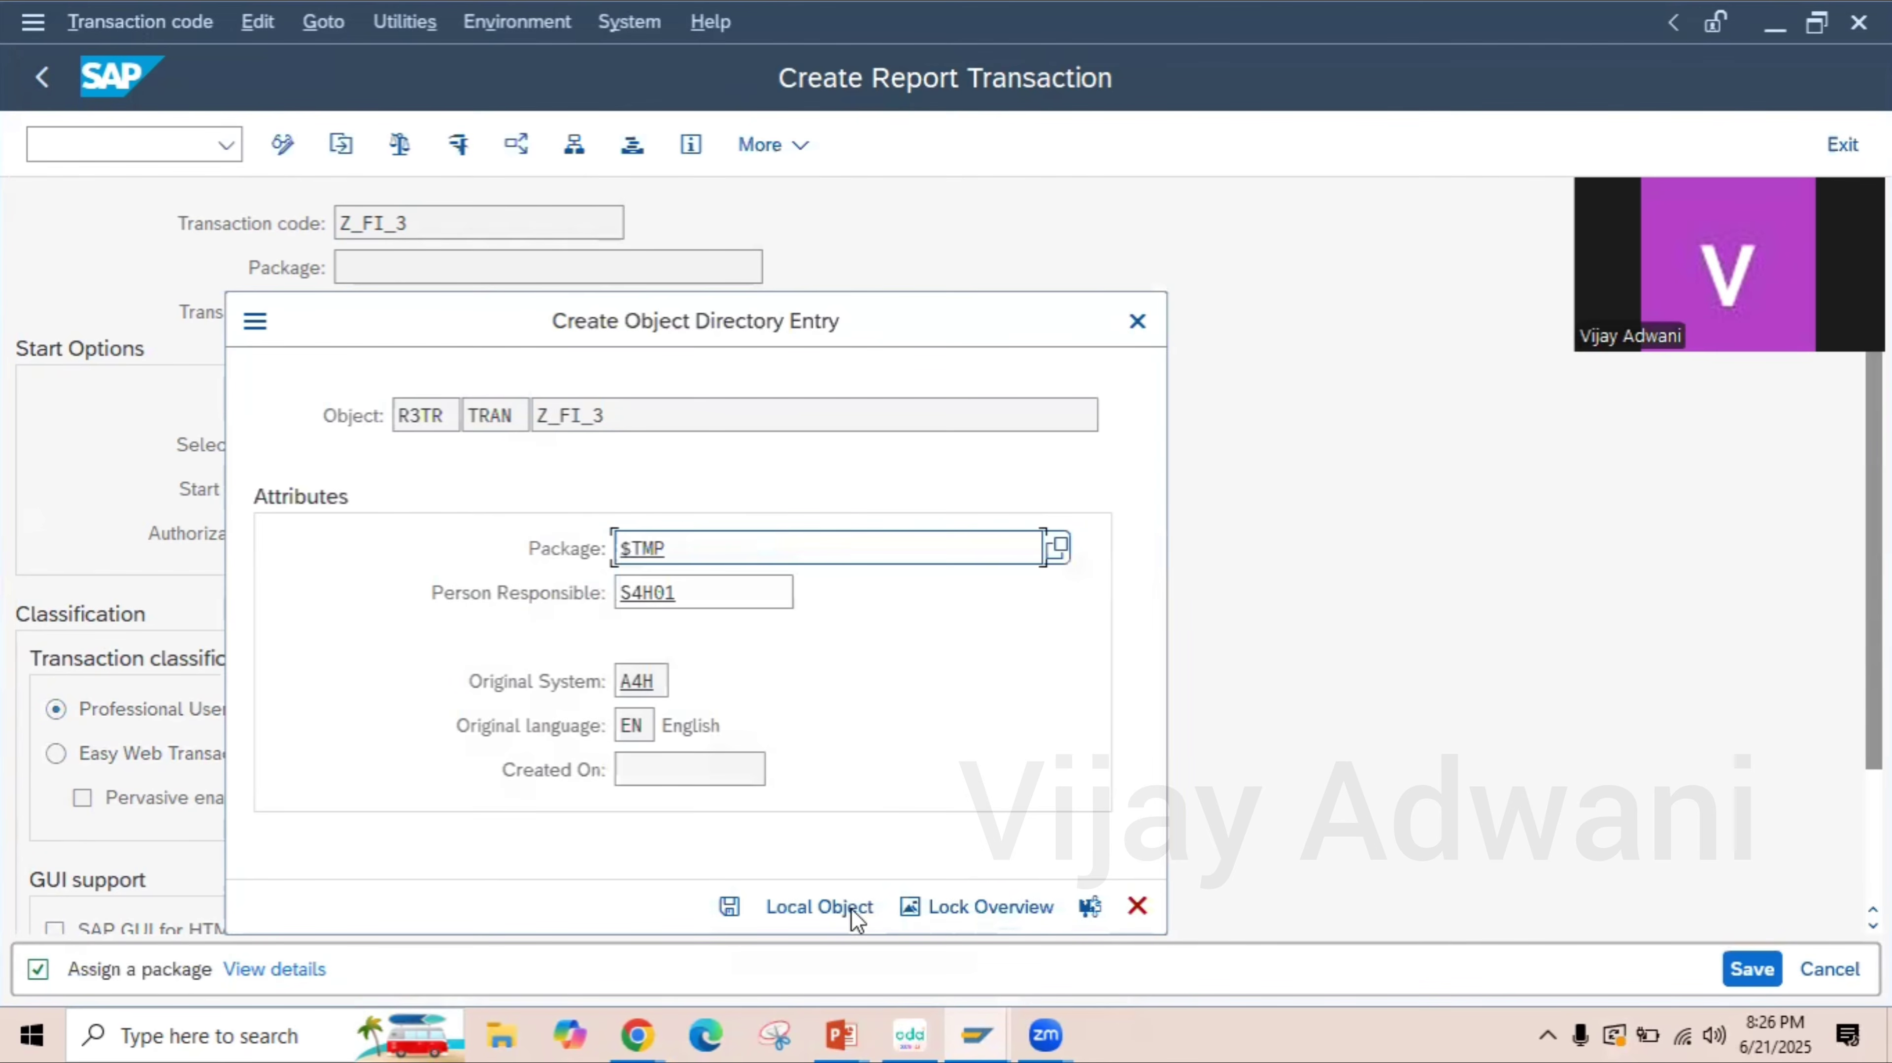
left_click(729, 906)
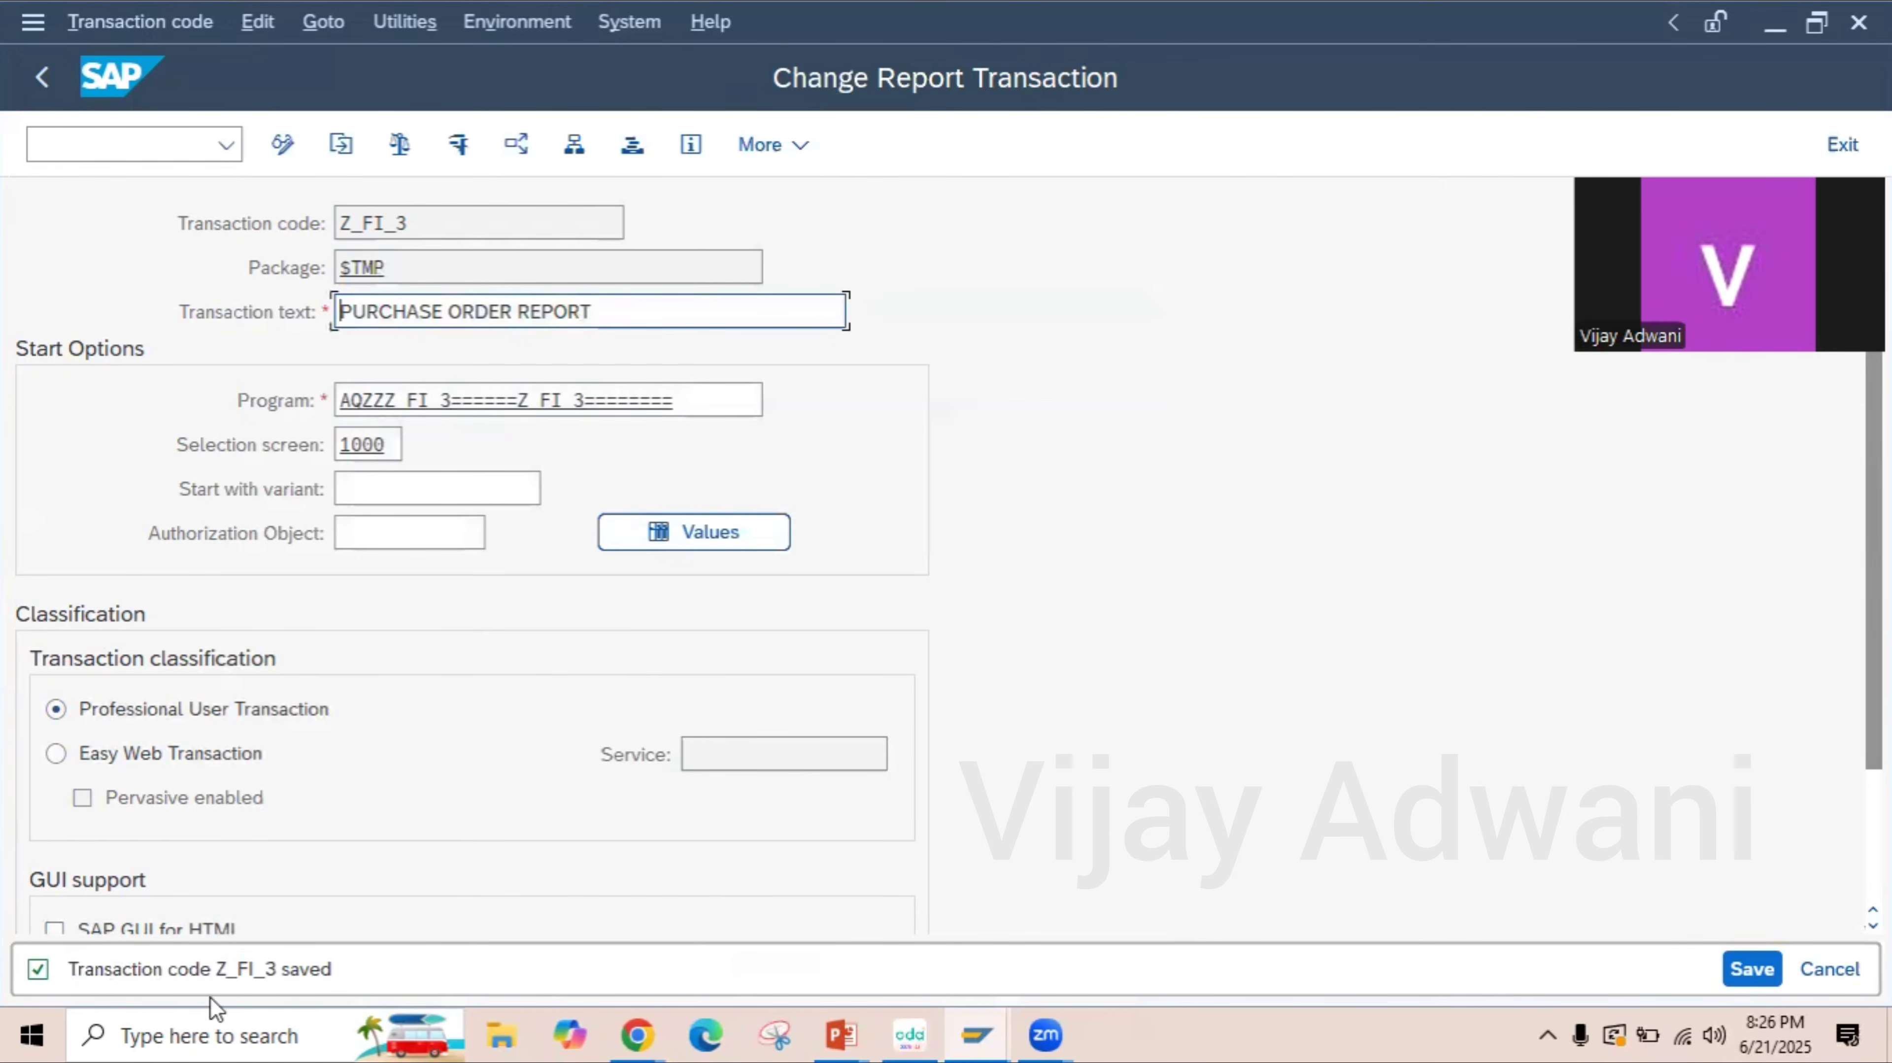
- Save the Z_FI_3 transaction definition, return to SAP Easy Access and start transaction Z_FI_3
left_click(1752, 969)
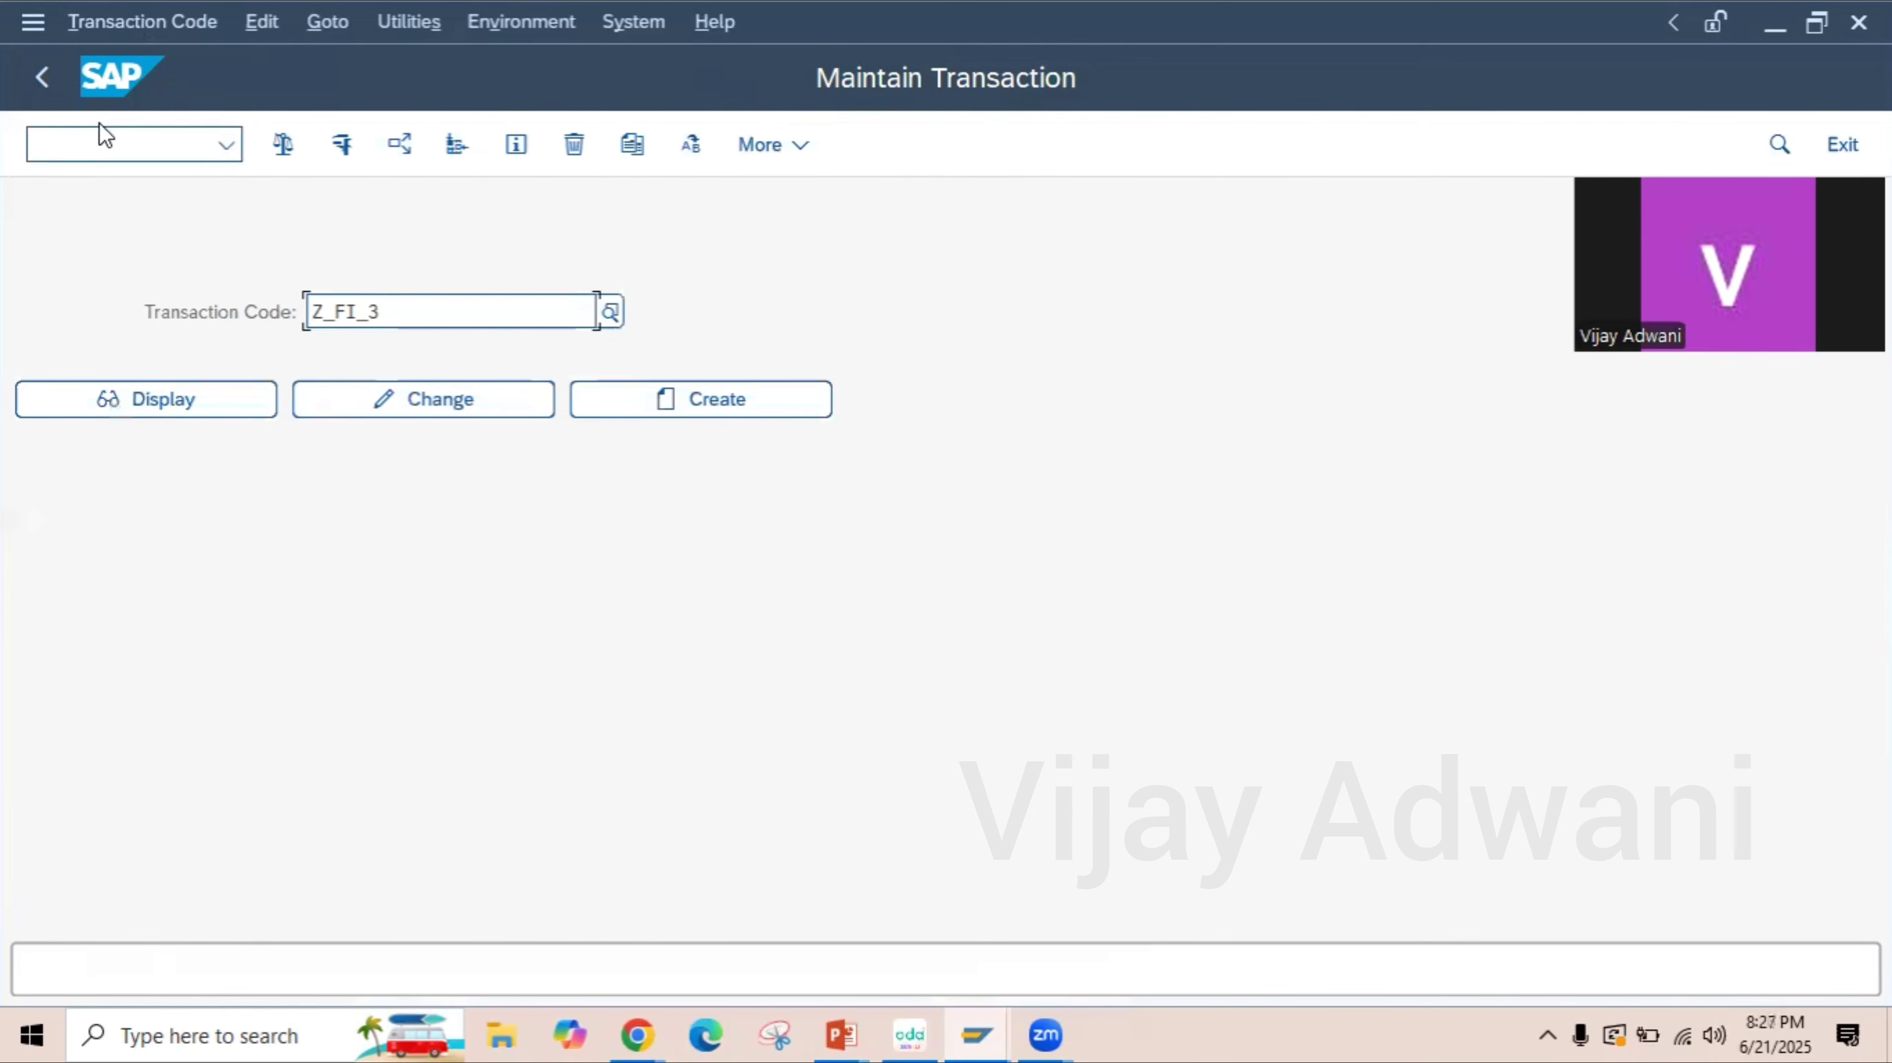
left_click(39, 100)
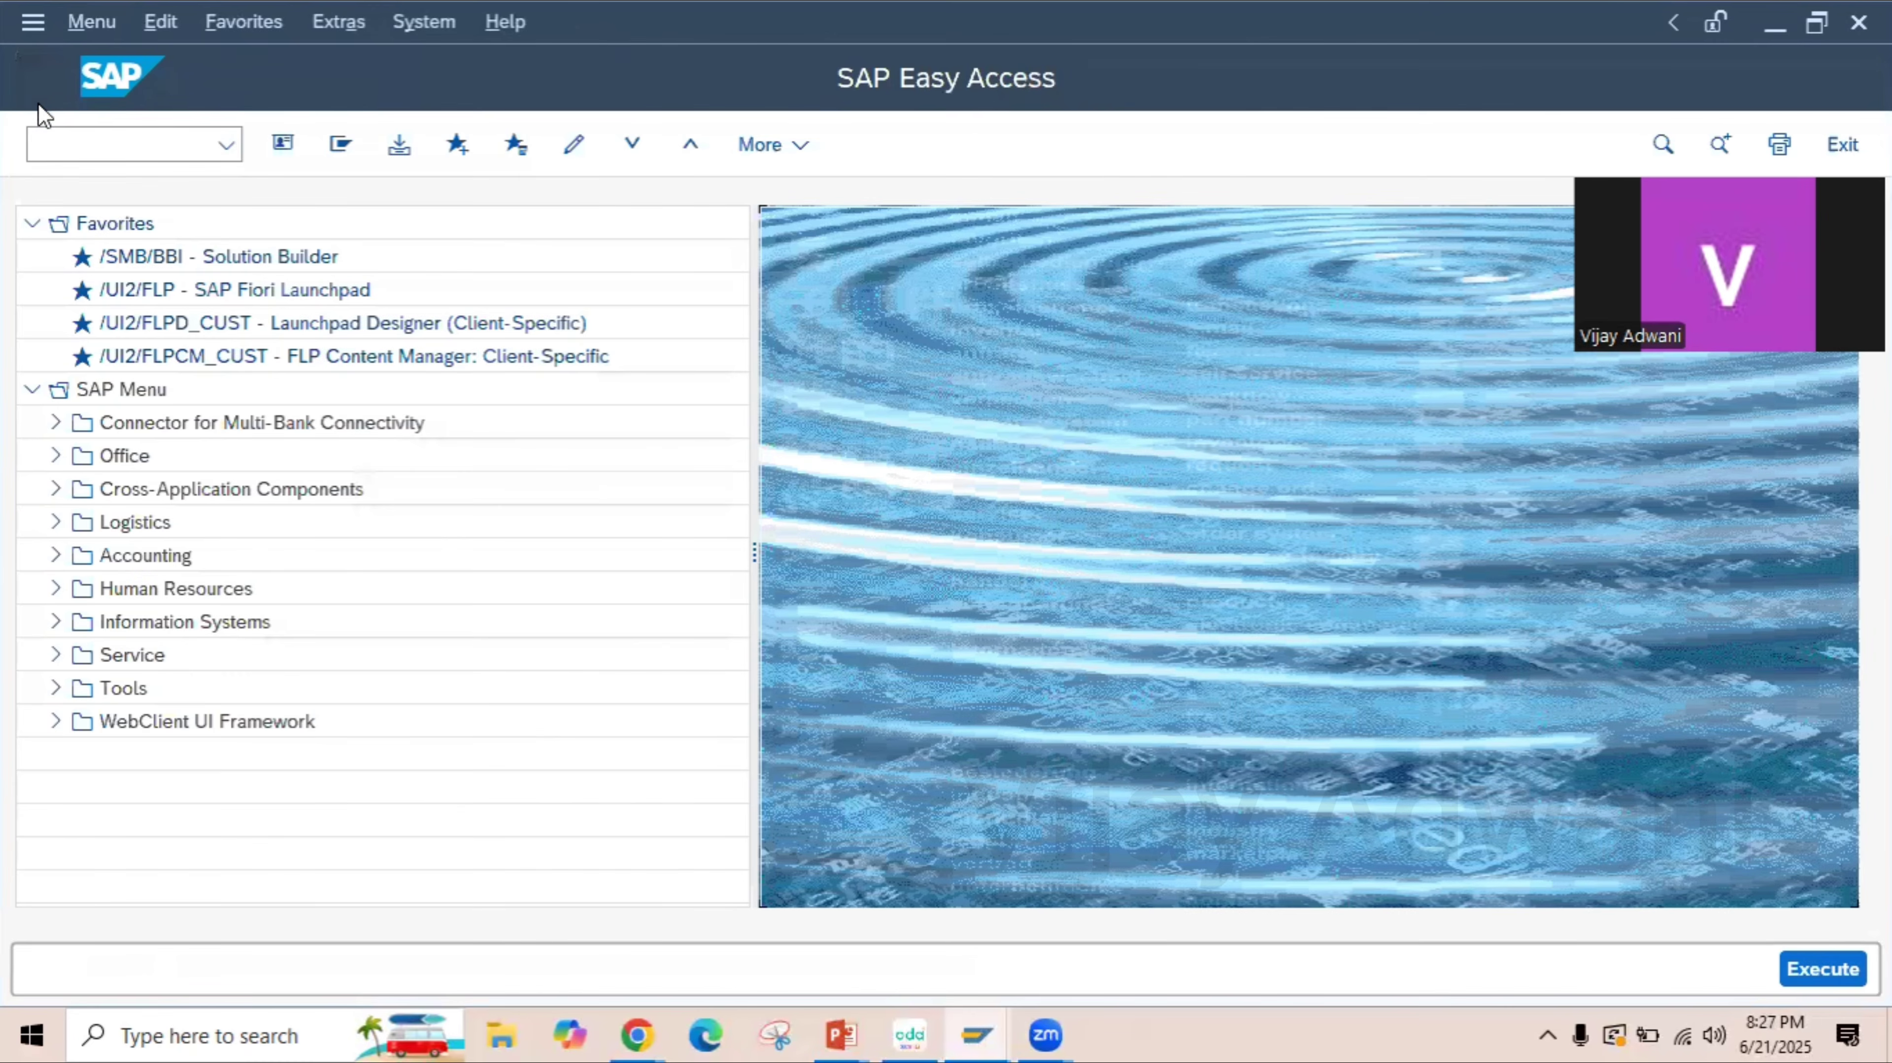
left_click(152, 149)
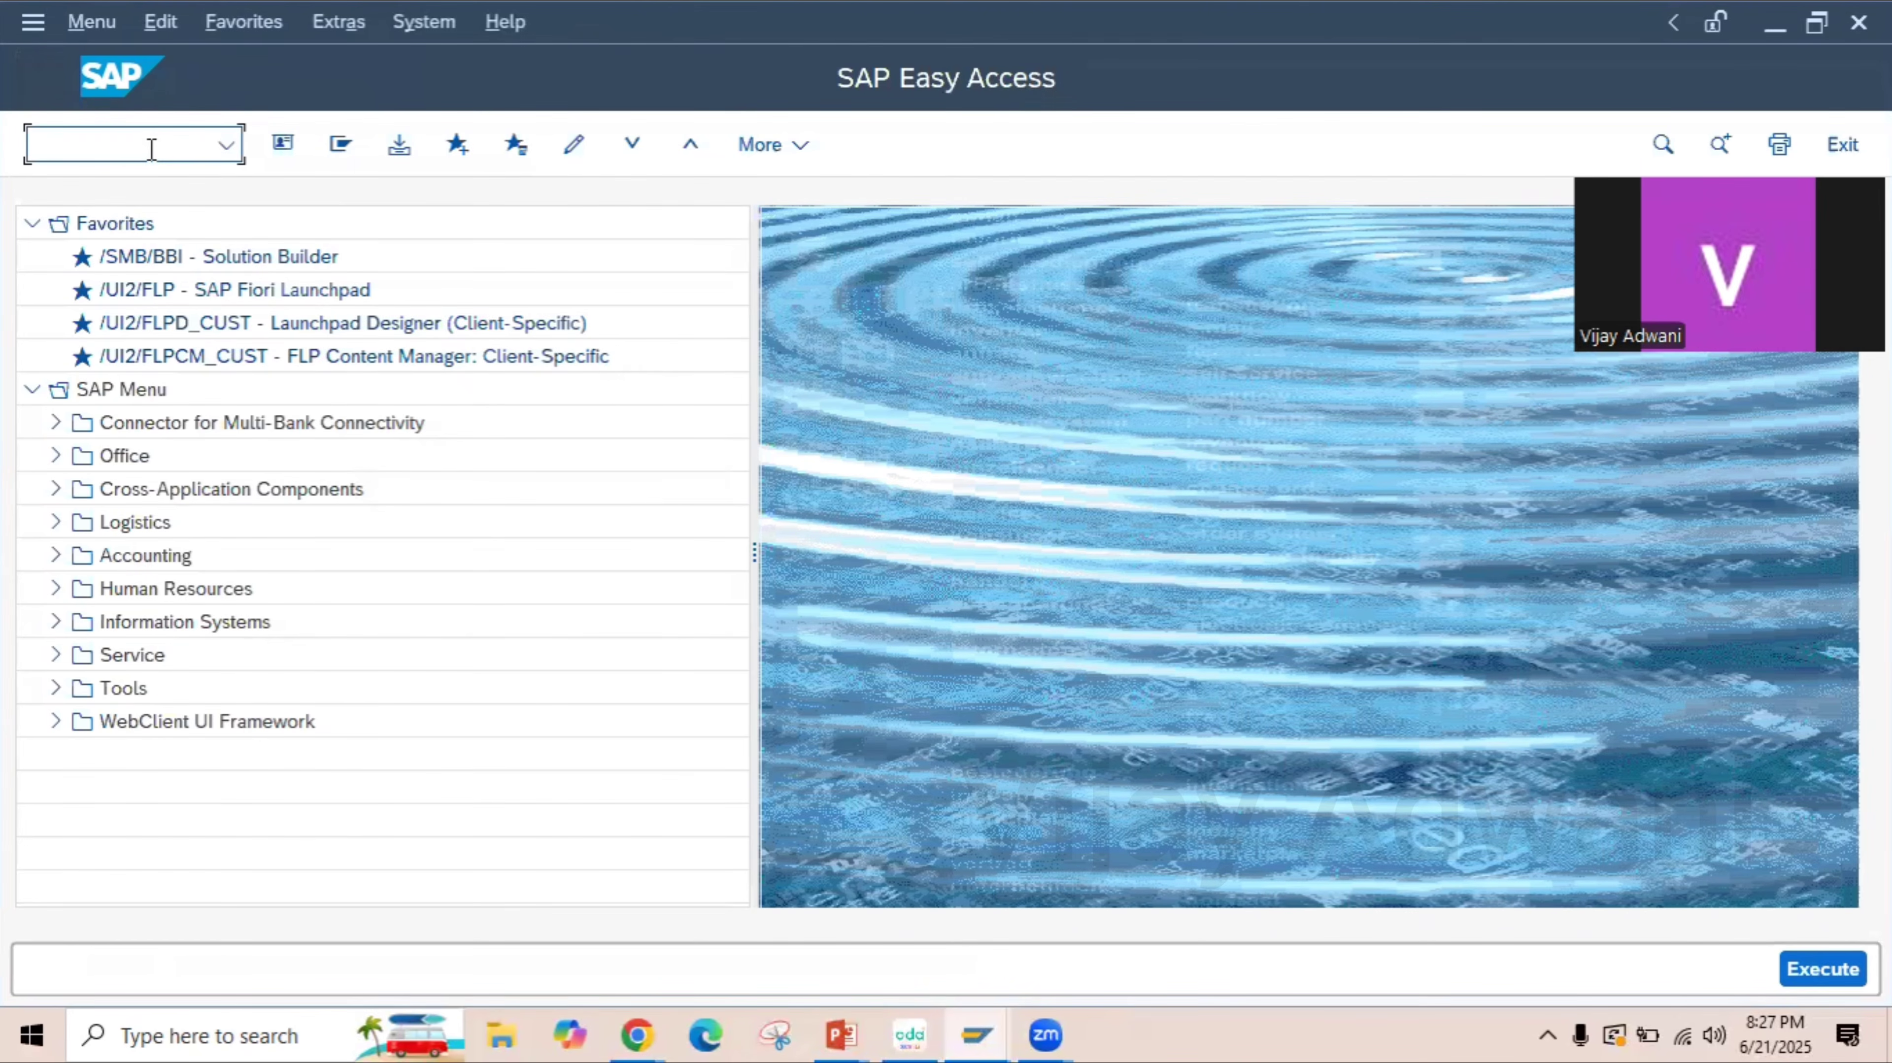
type("/NZ_FI_3")
key("Return")
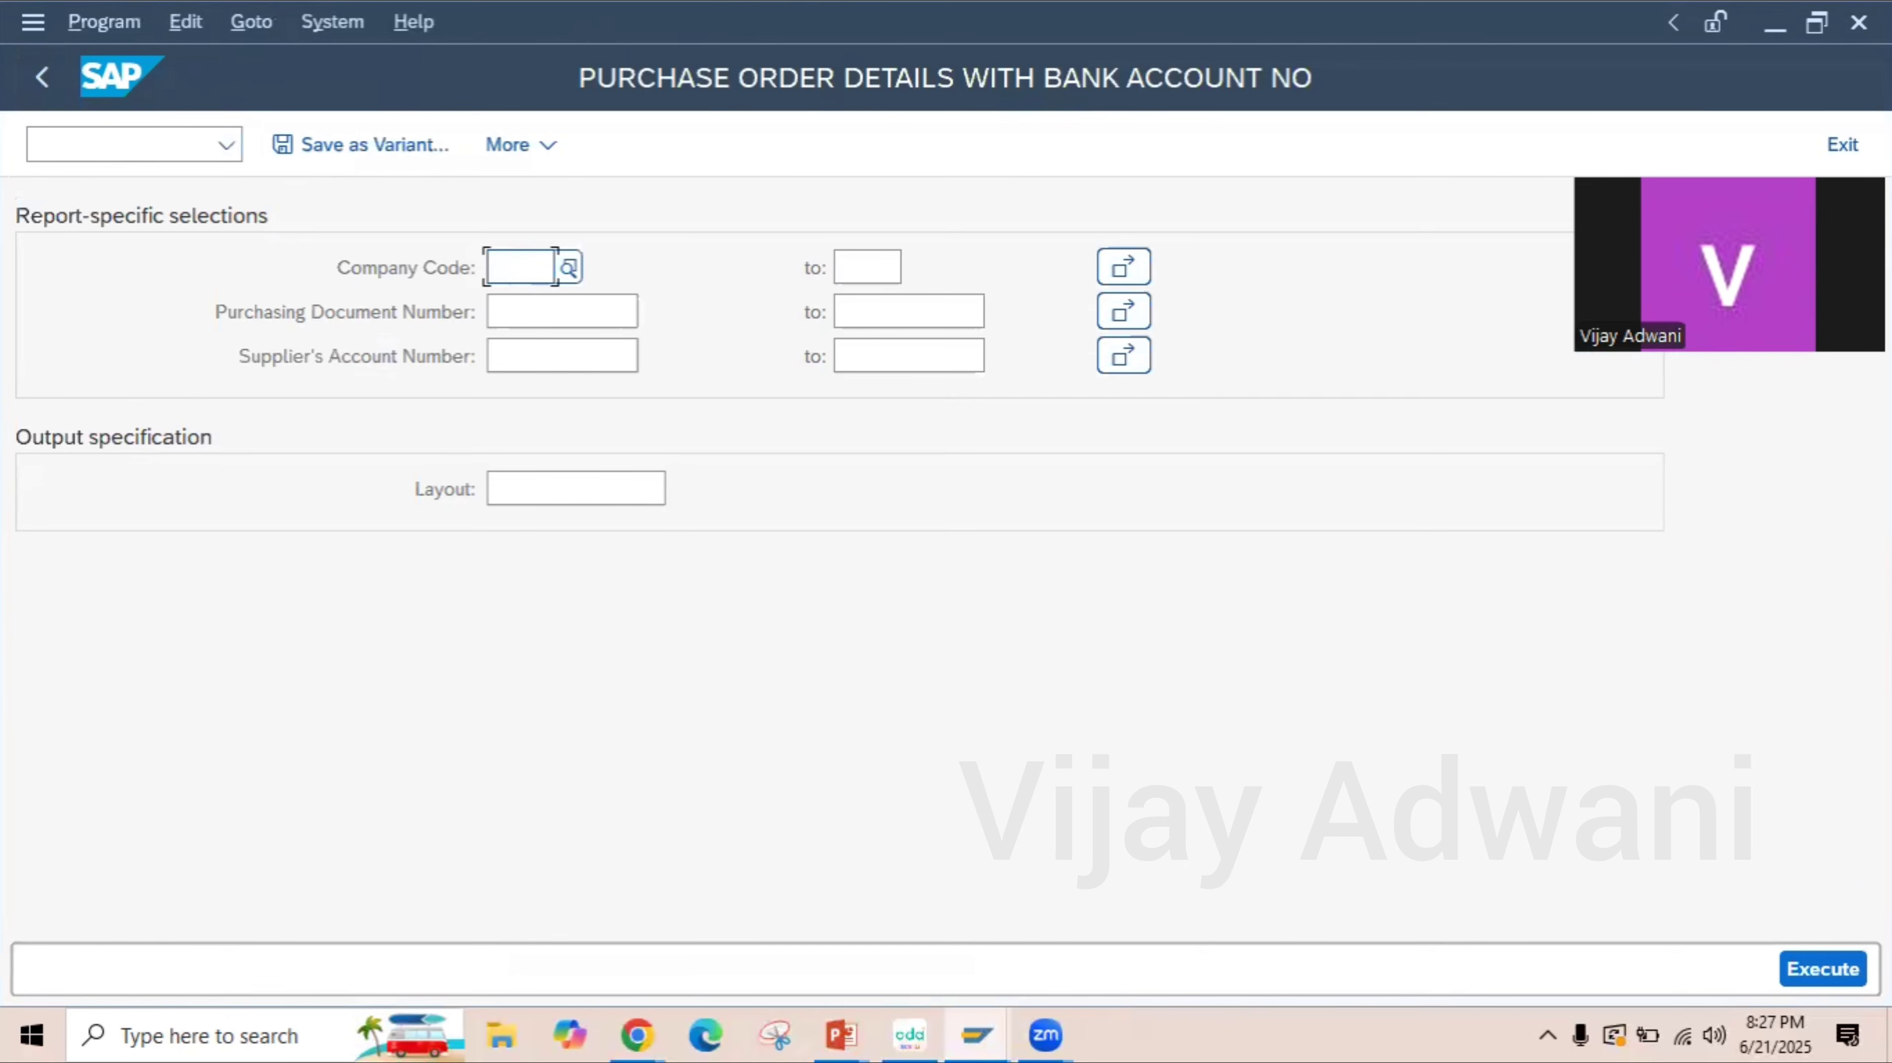
- Execute the purchase order report with all selection fields empty, reading a maximum of 100 datasets
left_click(1827, 968)
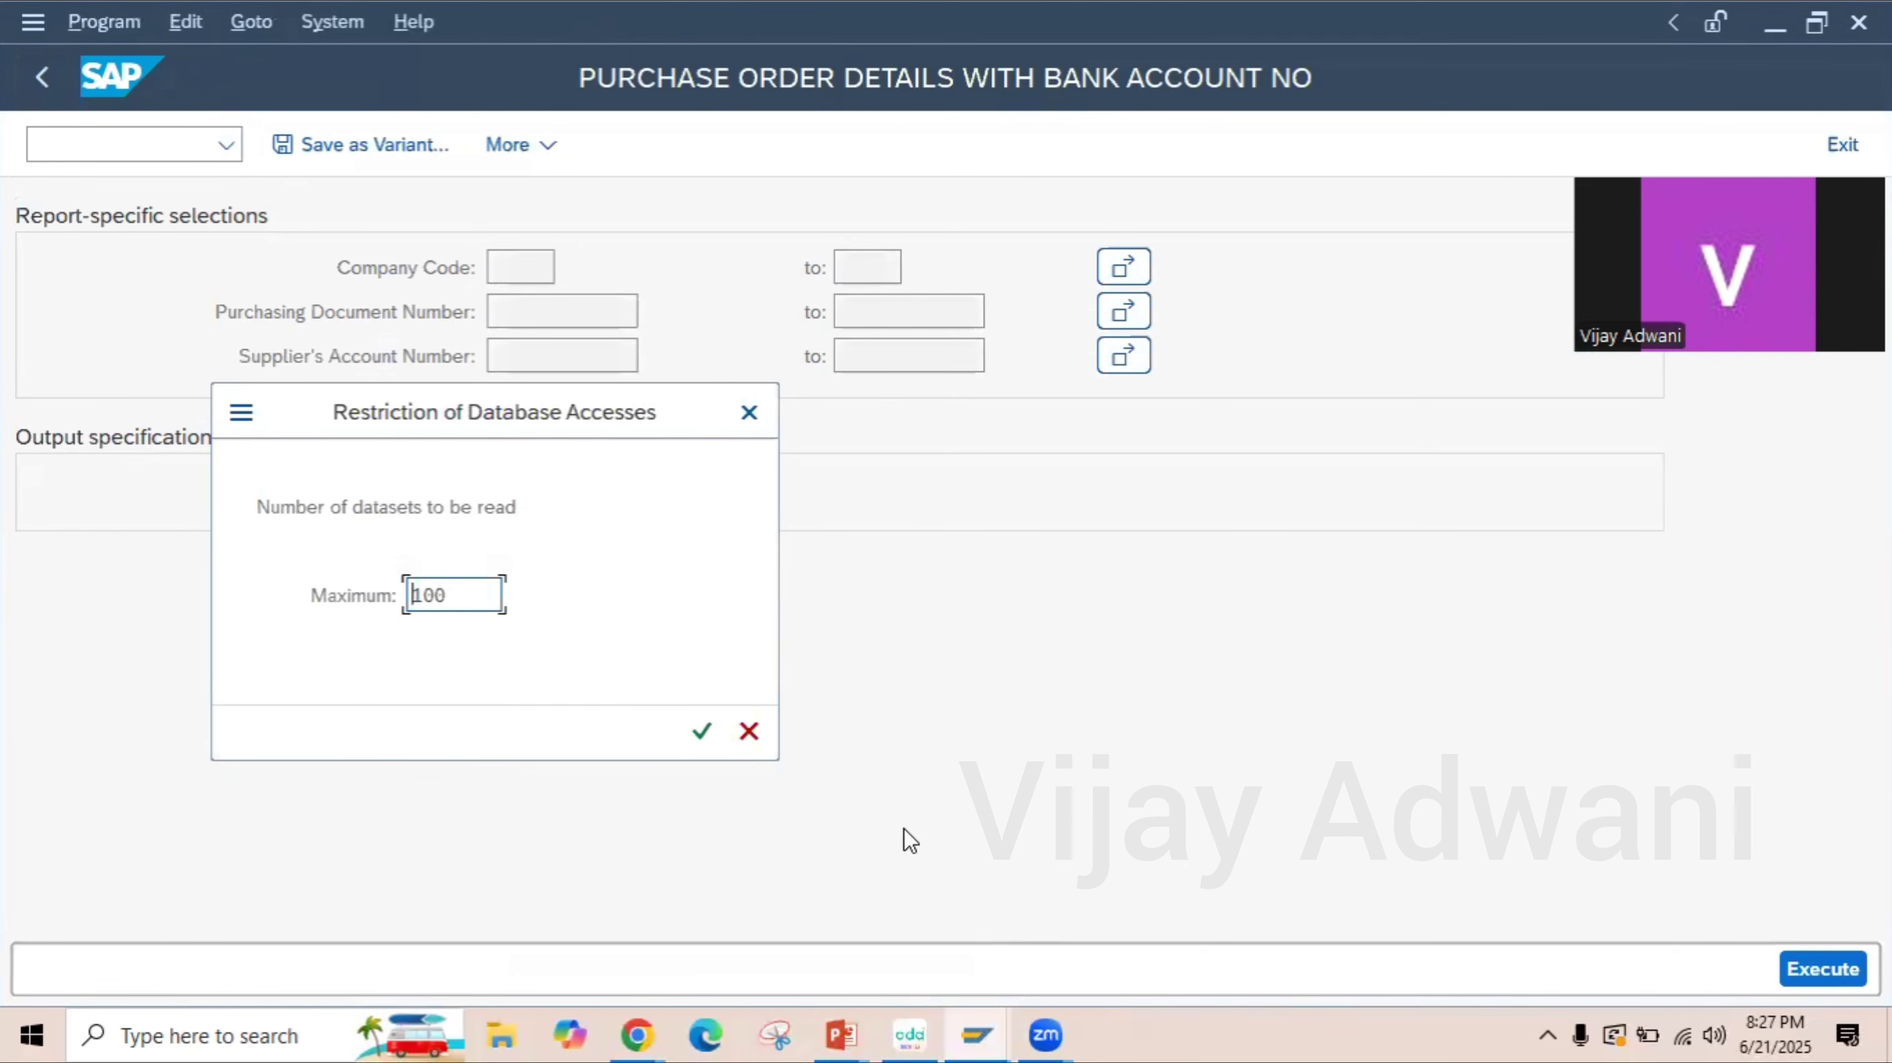
left_click(692, 745)
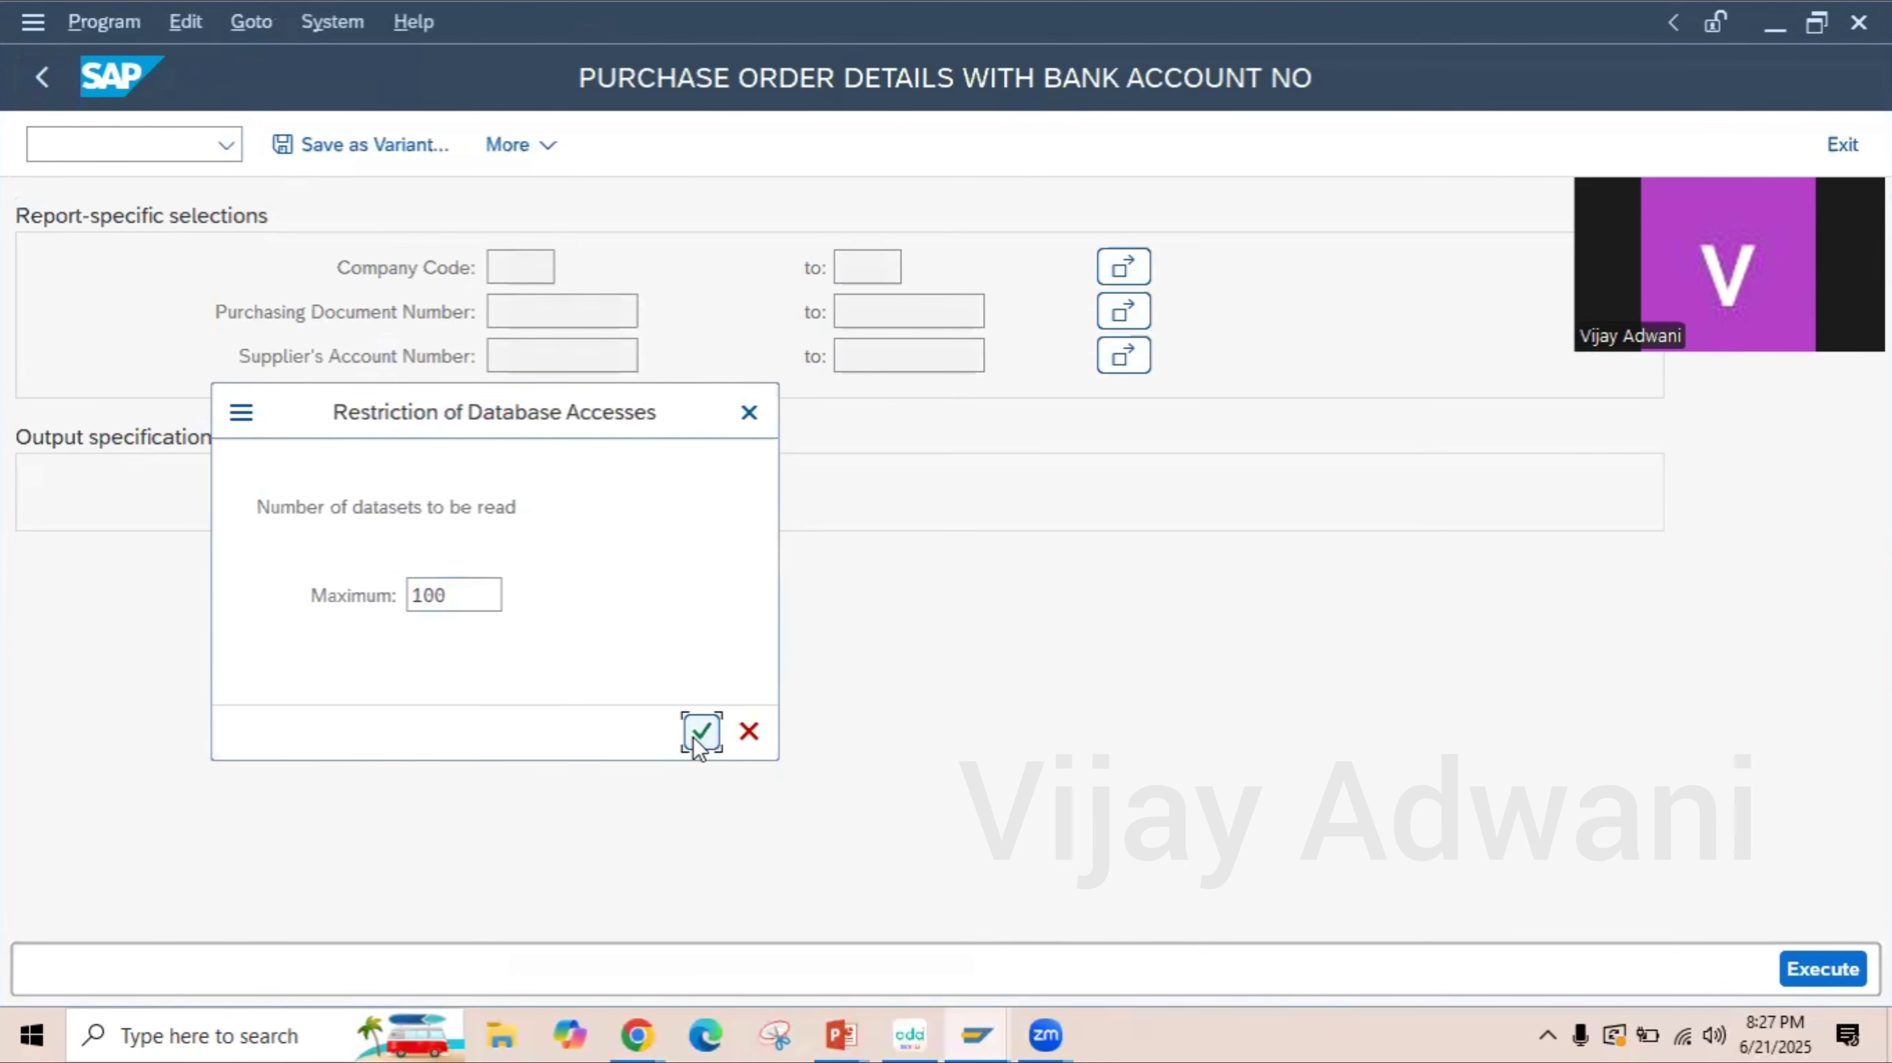